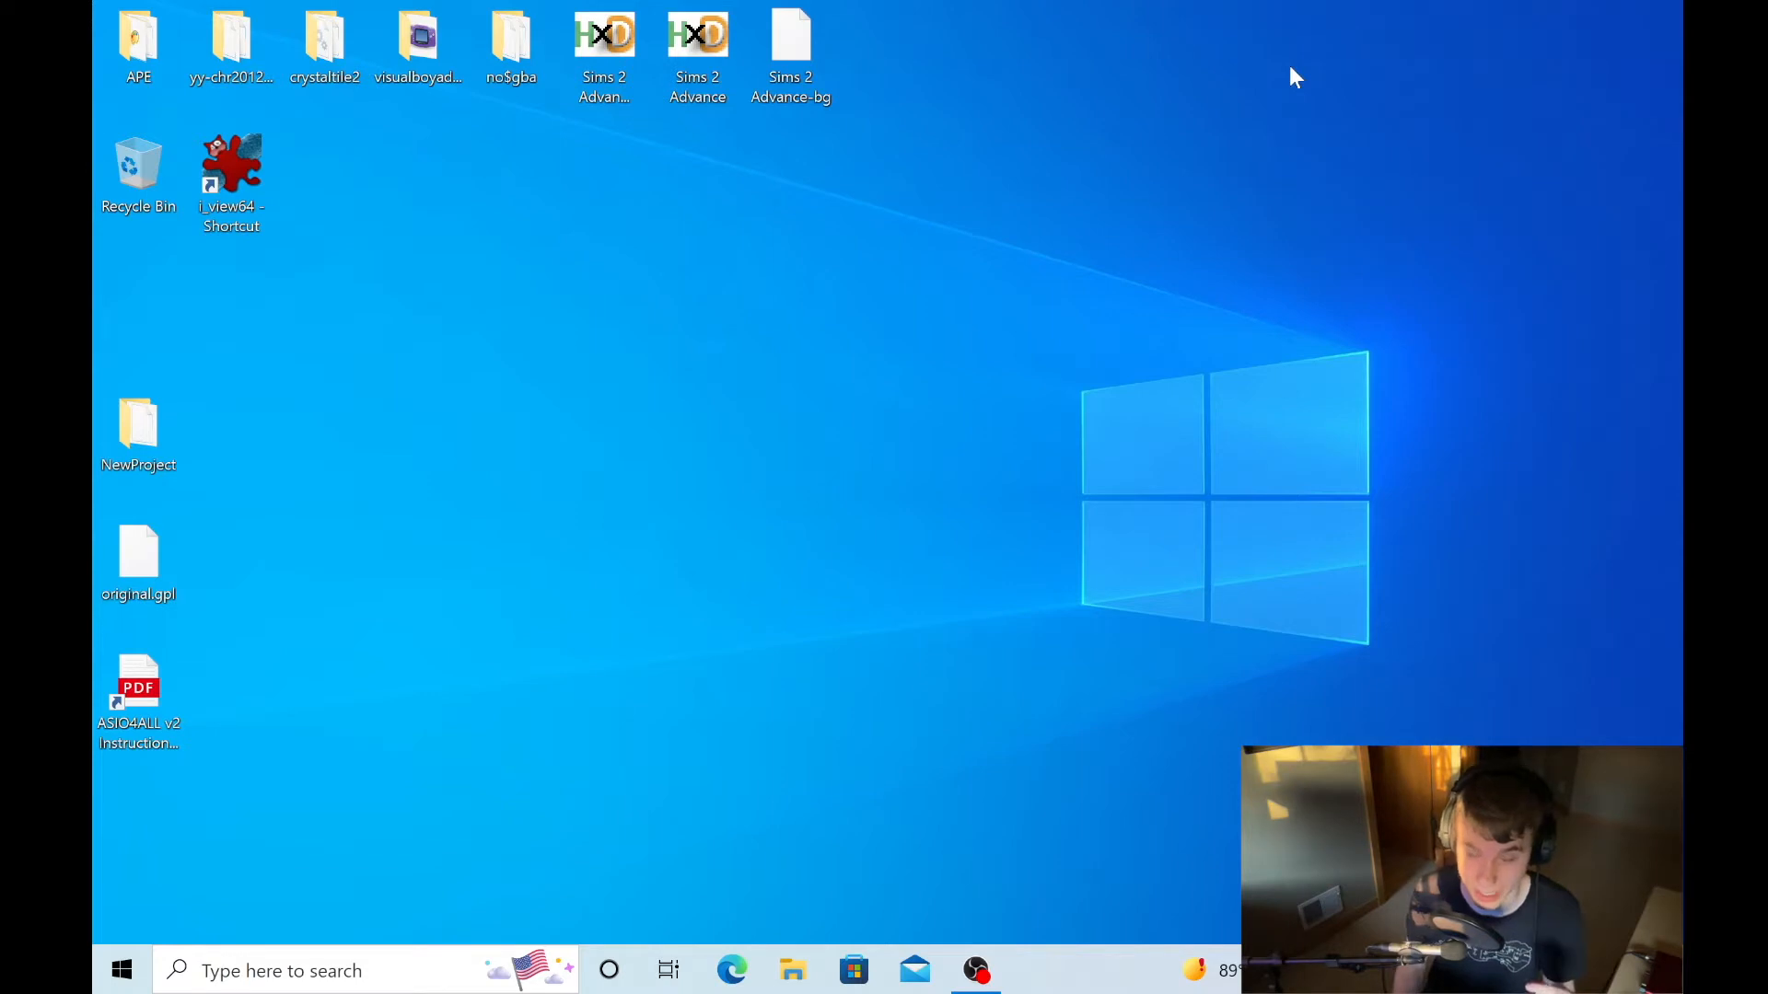
# - Open the no$gba folder and duplicate the Sims 2 Advance ROM file on the desktop
pyautogui.doubleClick(530, 37)
pyautogui.click(792, 135)
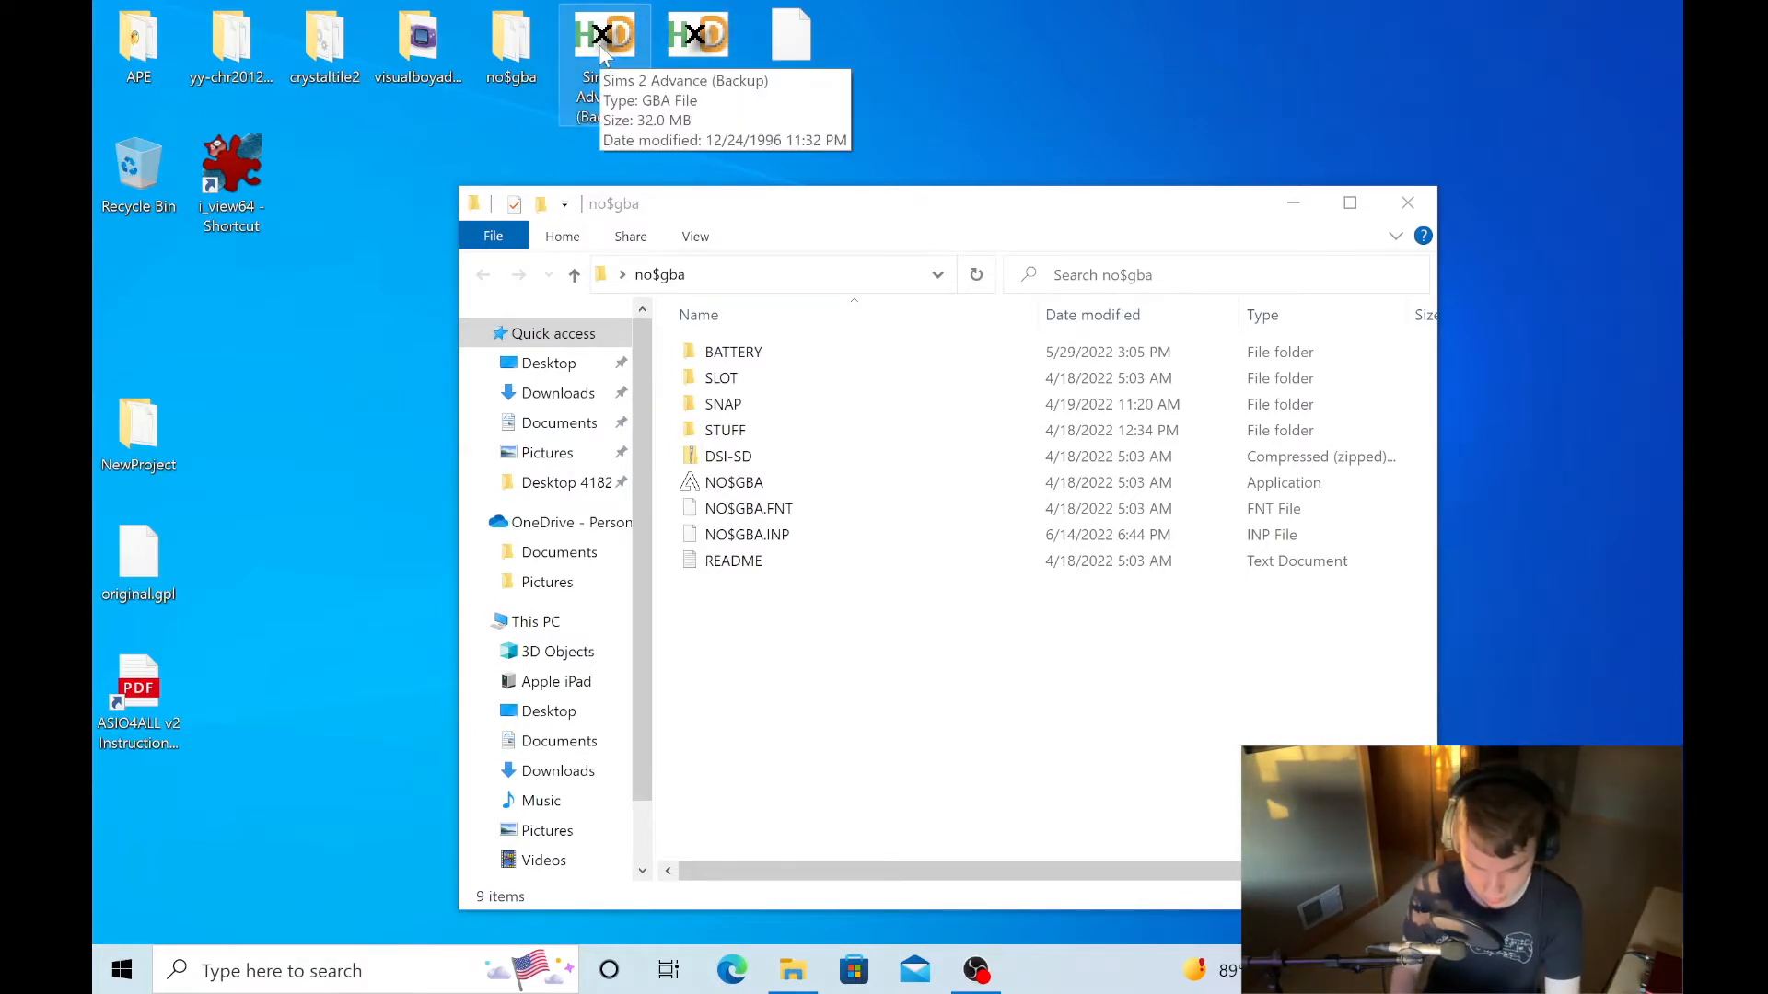
pyautogui.click(709, 41)
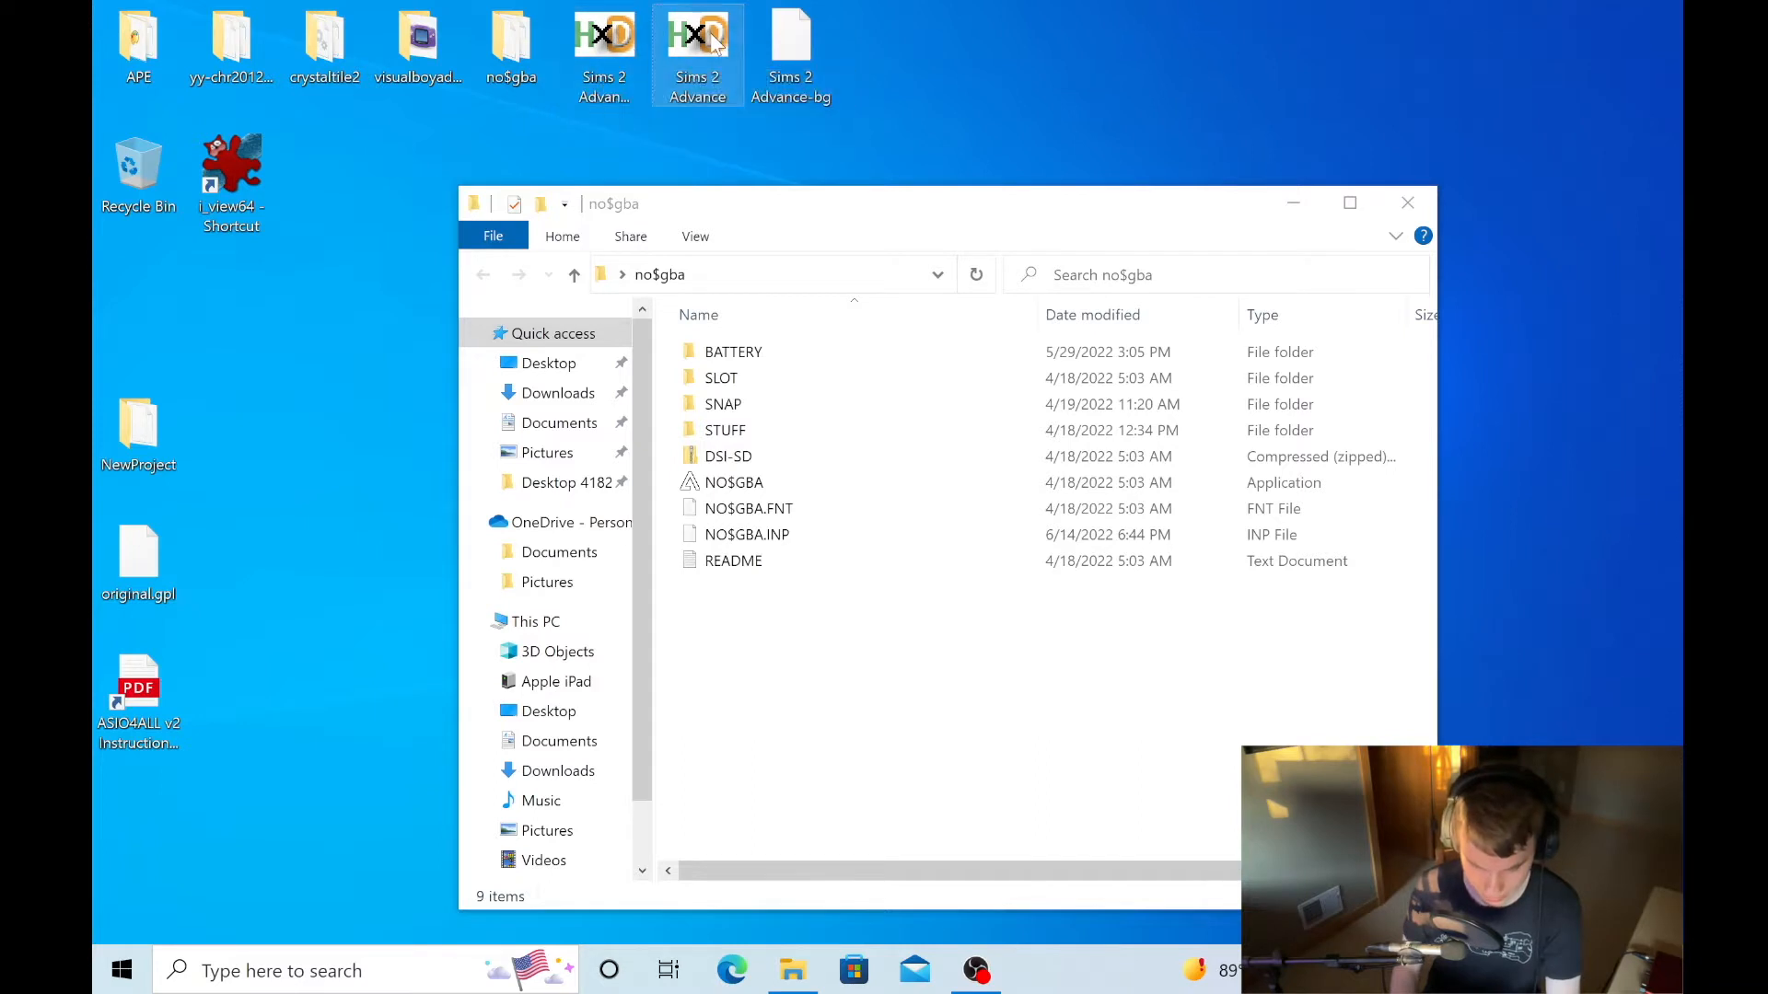
pyautogui.click(967, 60)
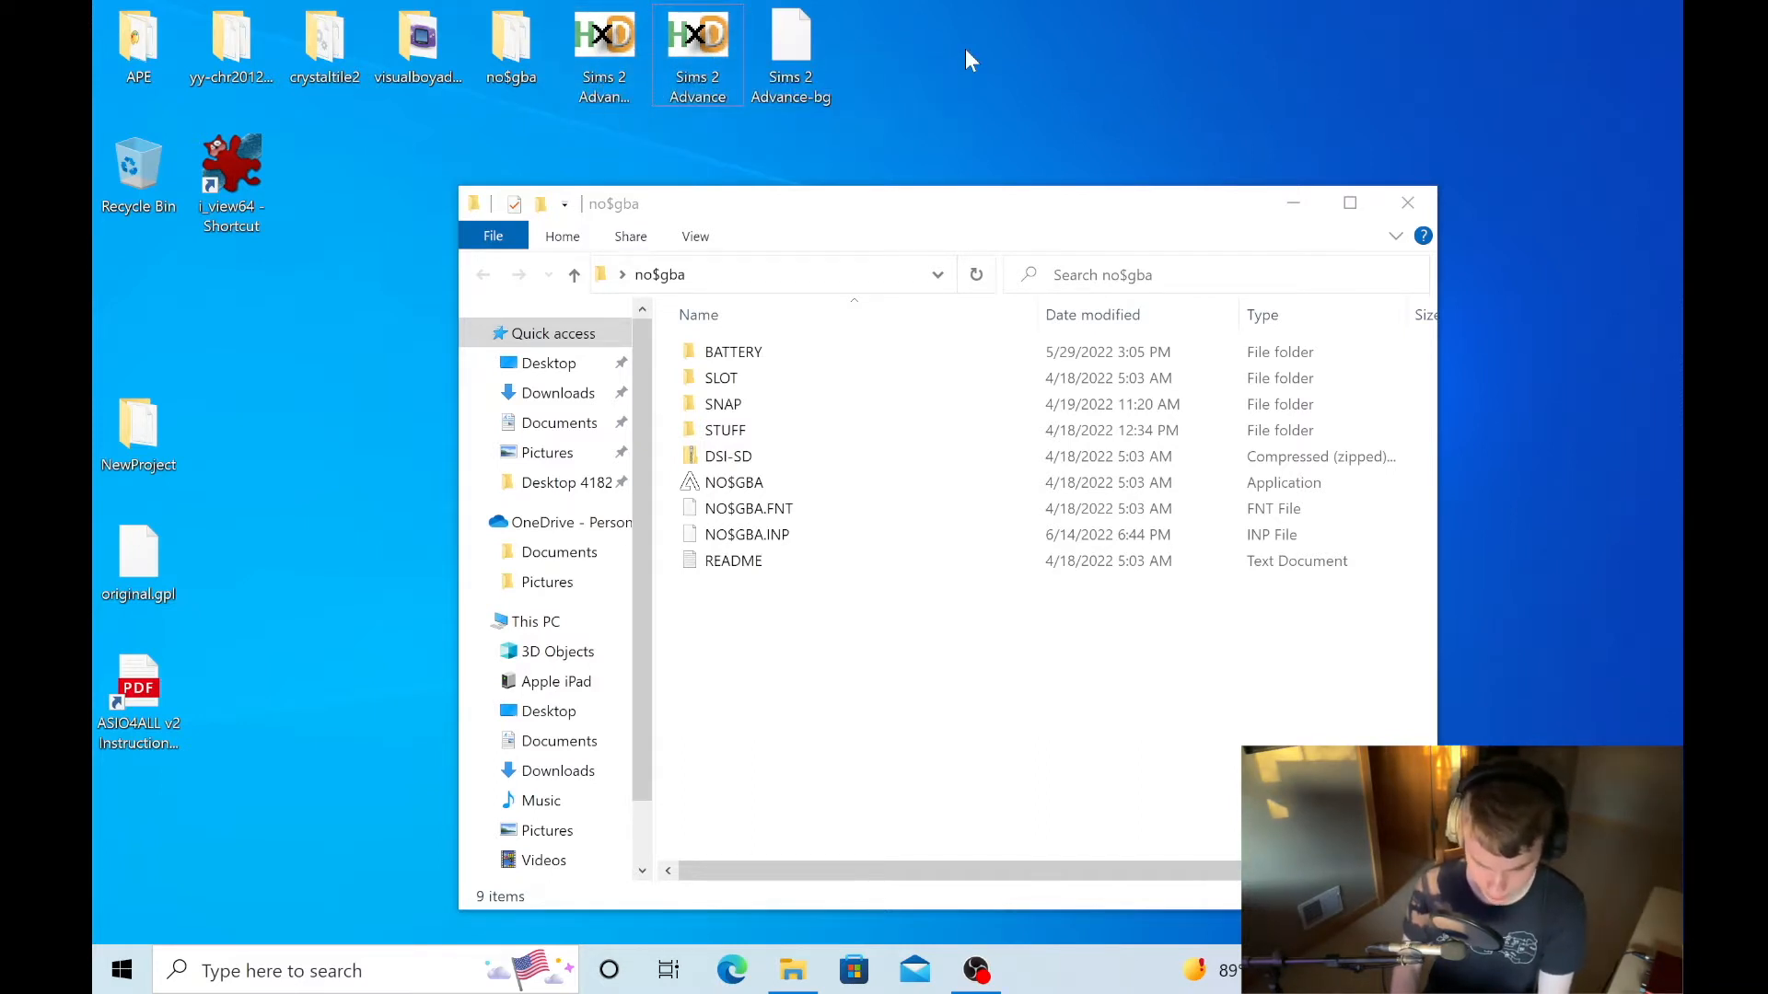
pyautogui.hotkey('ctrl', 'v')
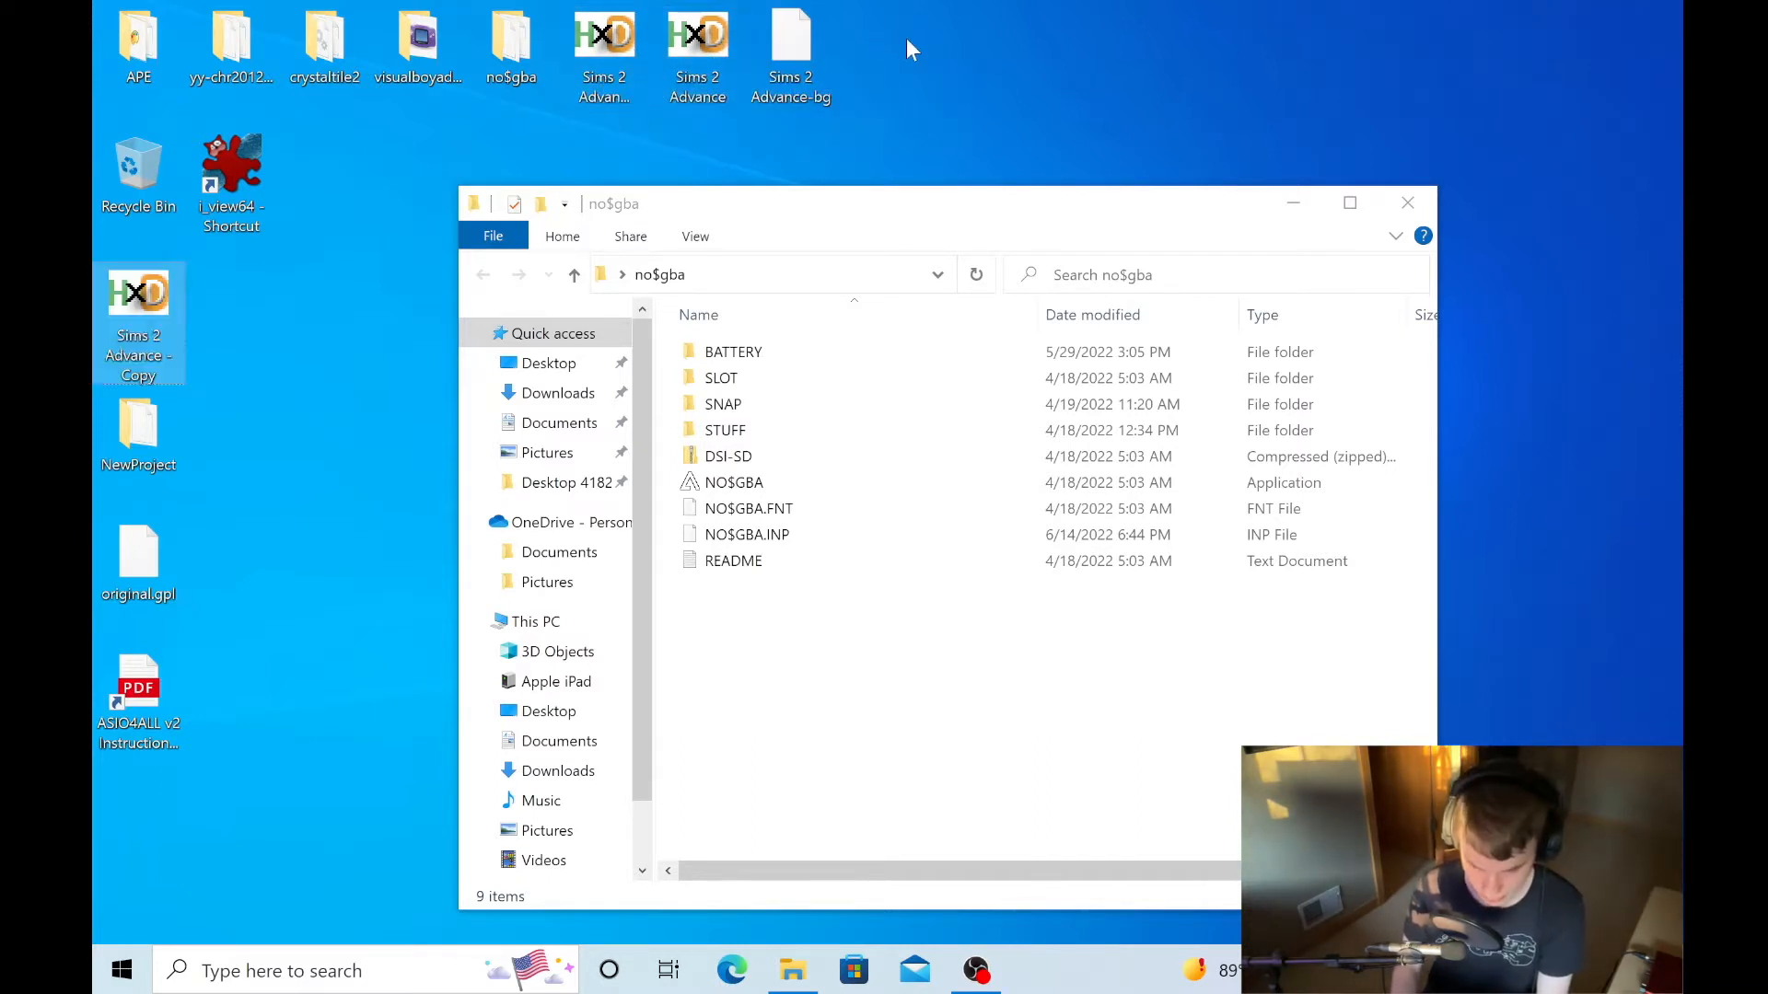
# - Launch NO$GBA and load the Sims 2 Advance - Copy ROM as the cartridge
pyautogui.doubleClick(748, 488)
pyautogui.click(135, 64)
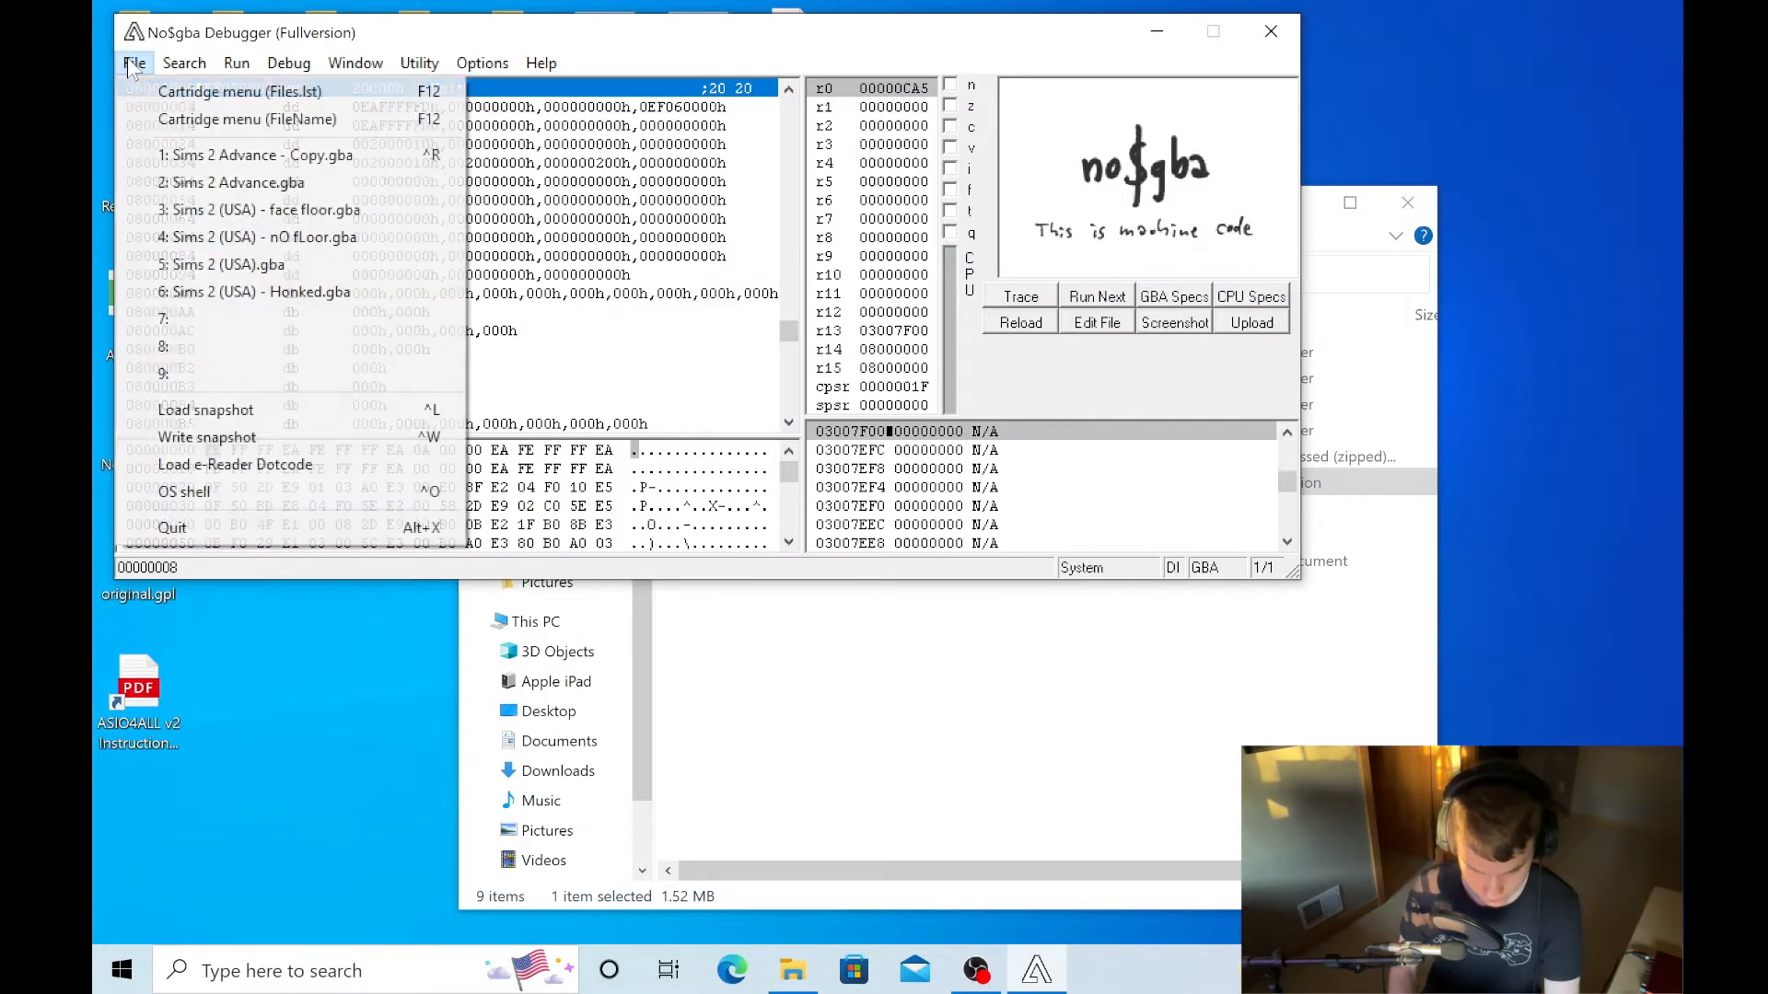
pyautogui.click(173, 119)
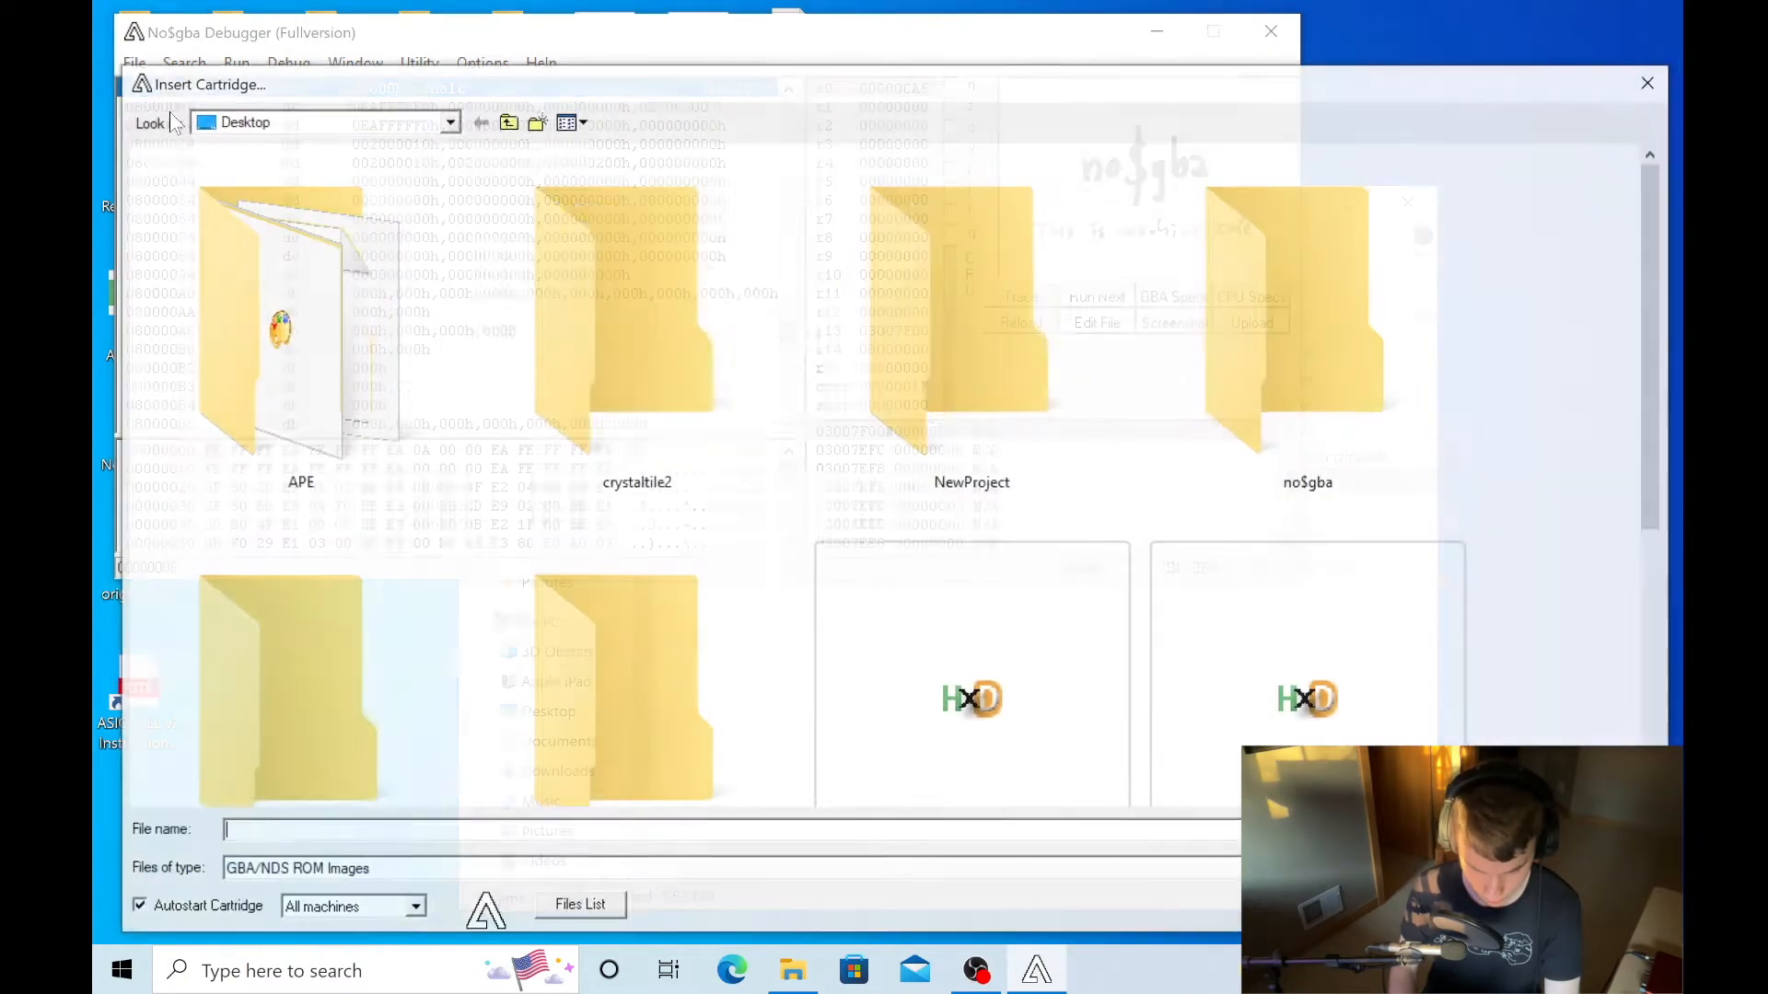
pyautogui.scroll(-3, 1165, 635)
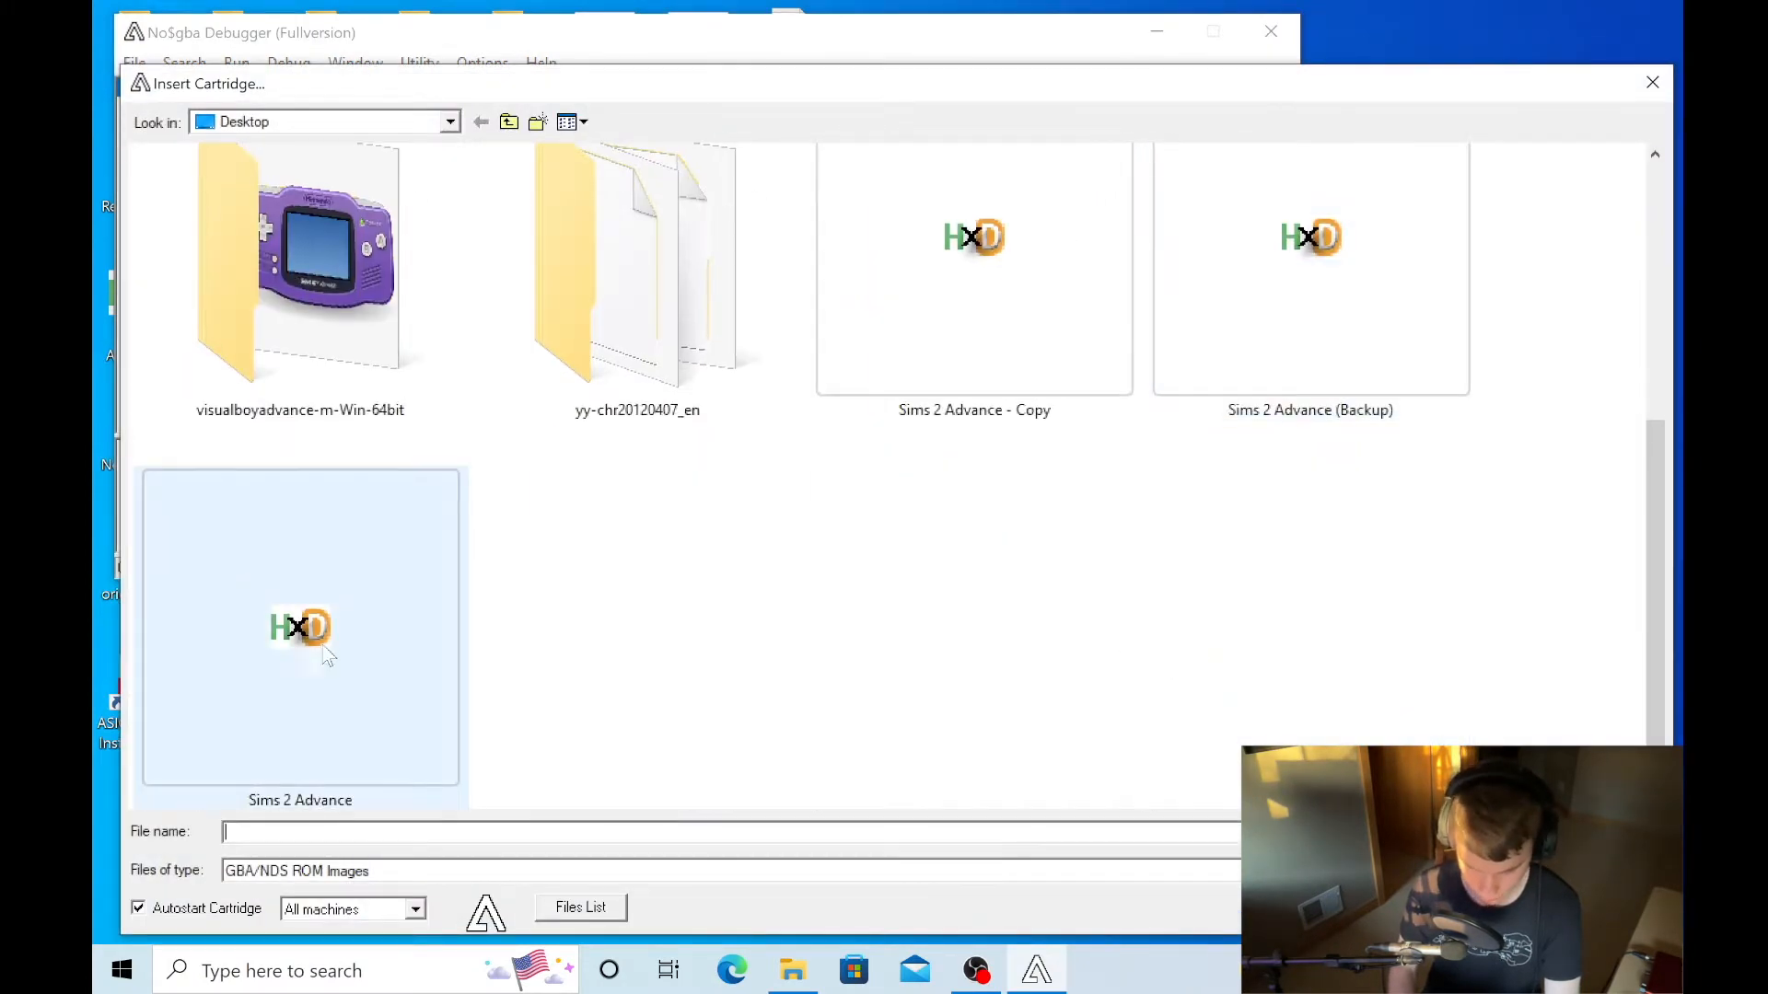
pyautogui.click(1027, 286)
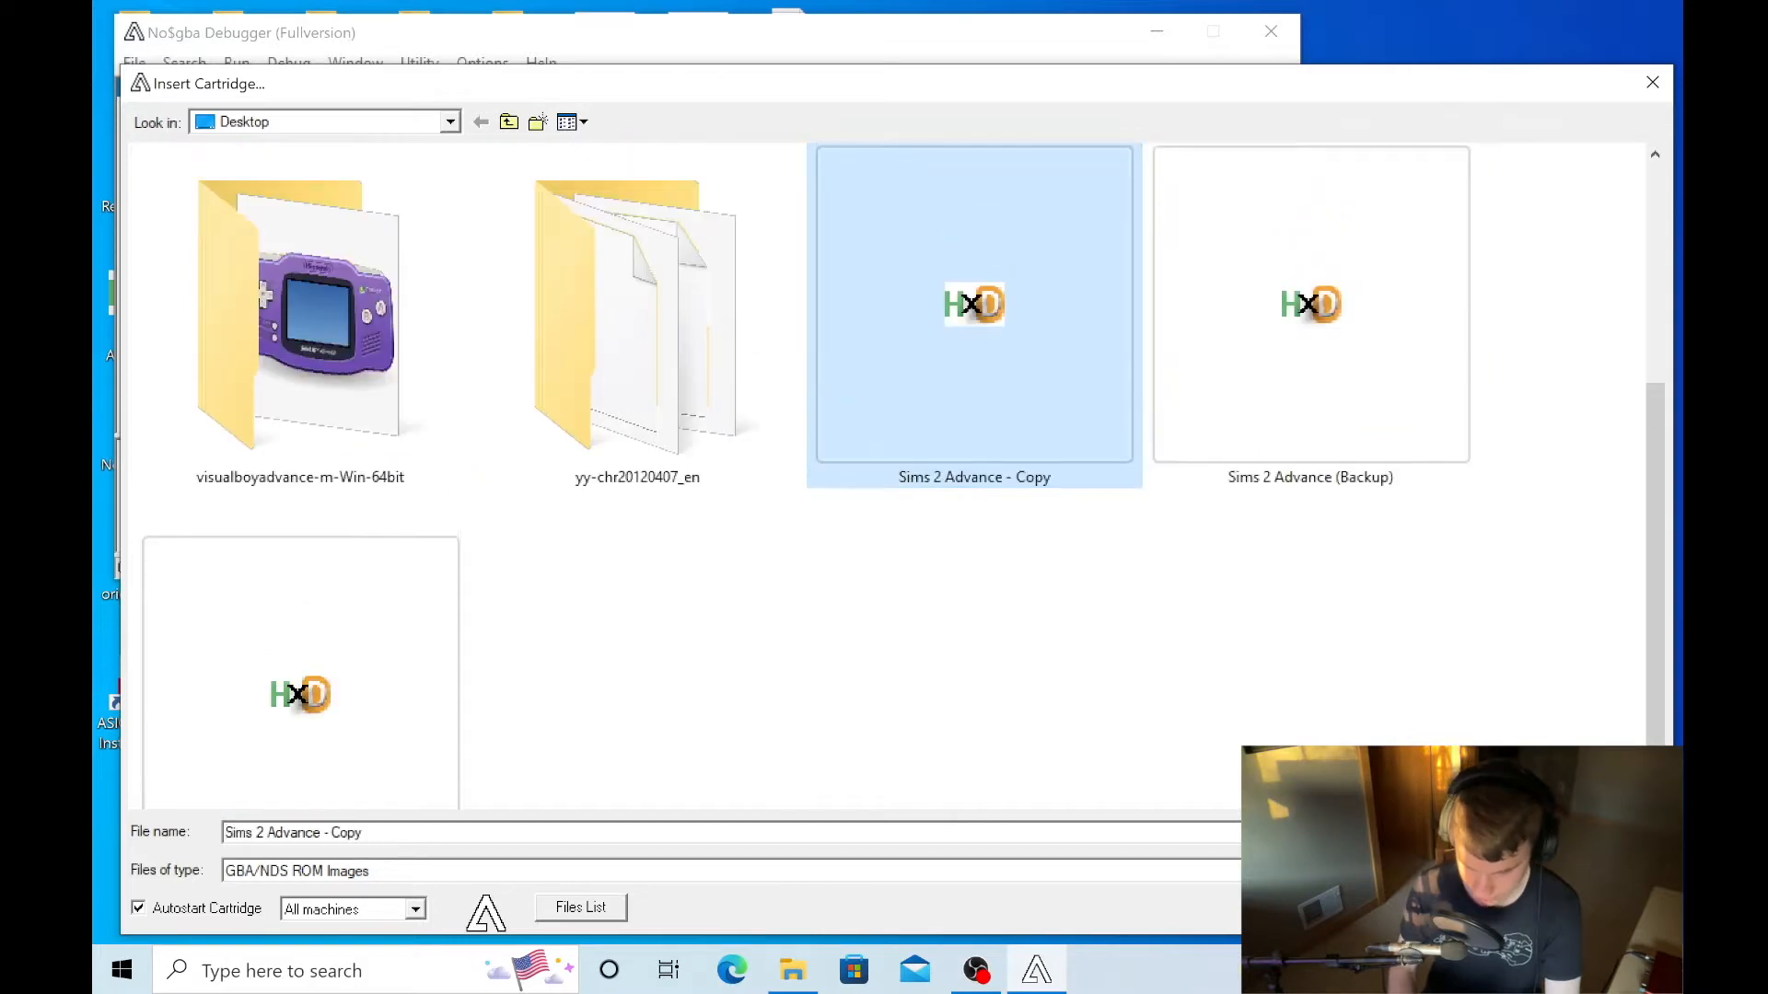
pyautogui.click(1612, 832)
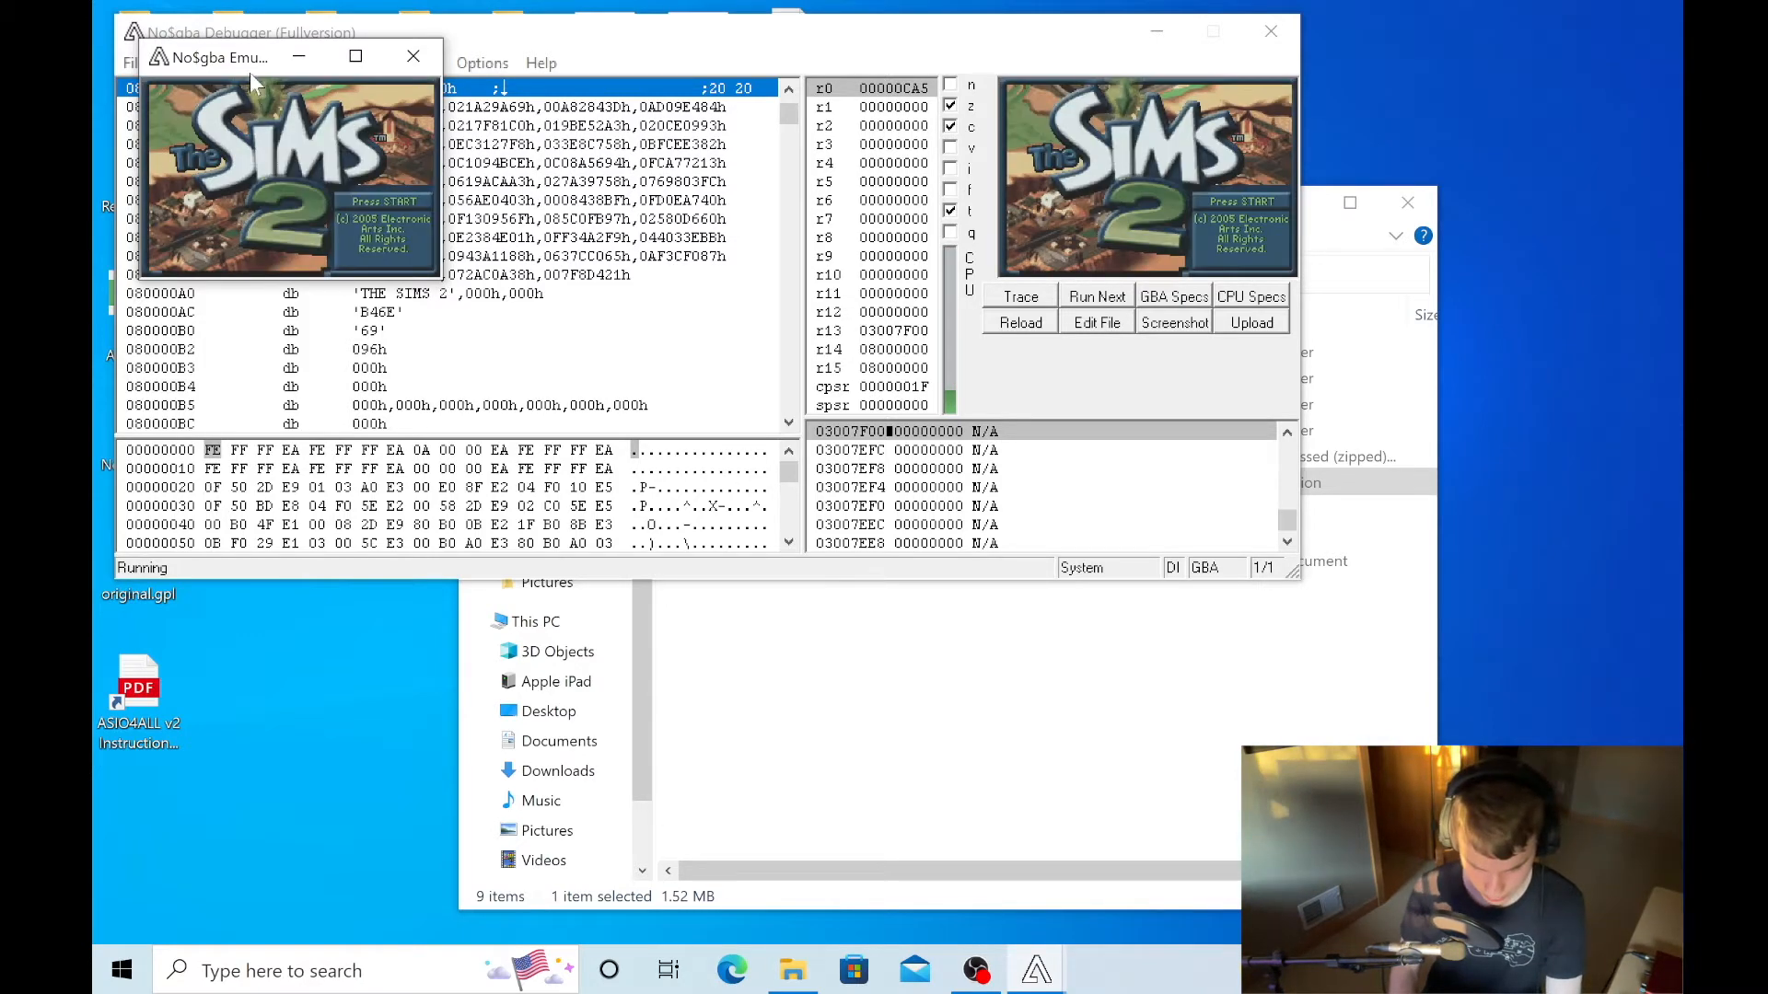
# - Maximize the emulator window and start a new game from the Sims 2 title screen
pyautogui.click(344, 58)
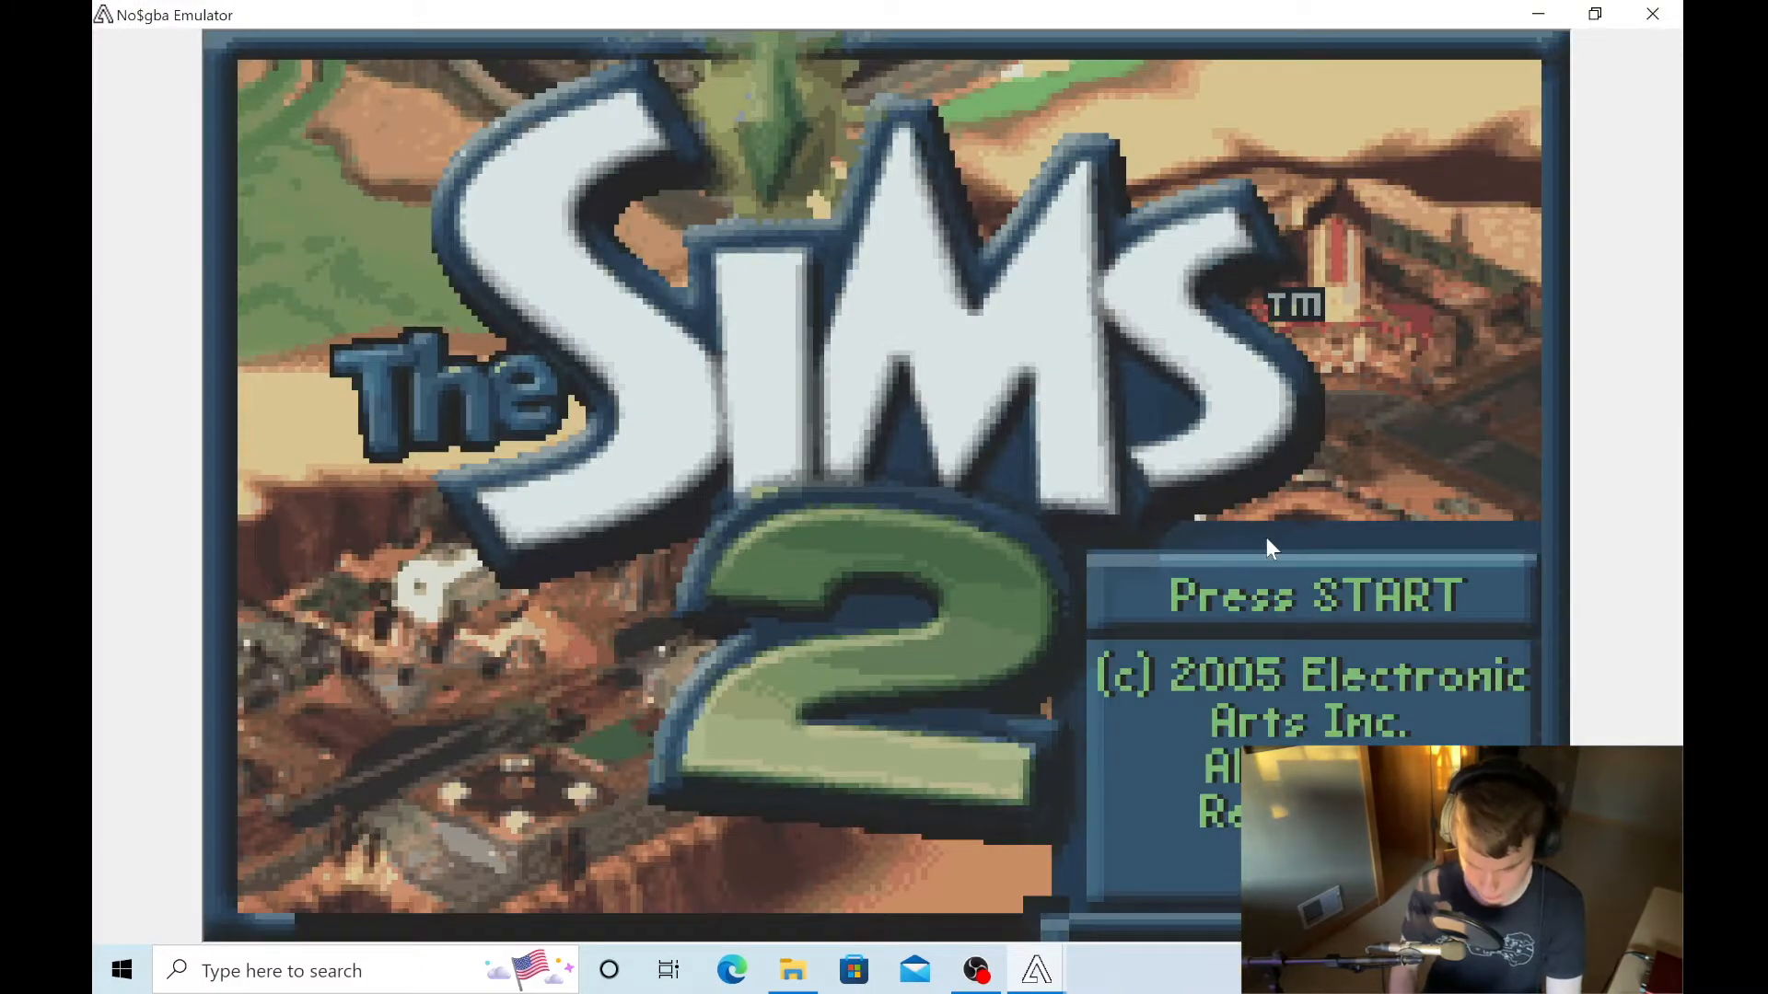
pyautogui.press('Return')
pyautogui.press('Return')
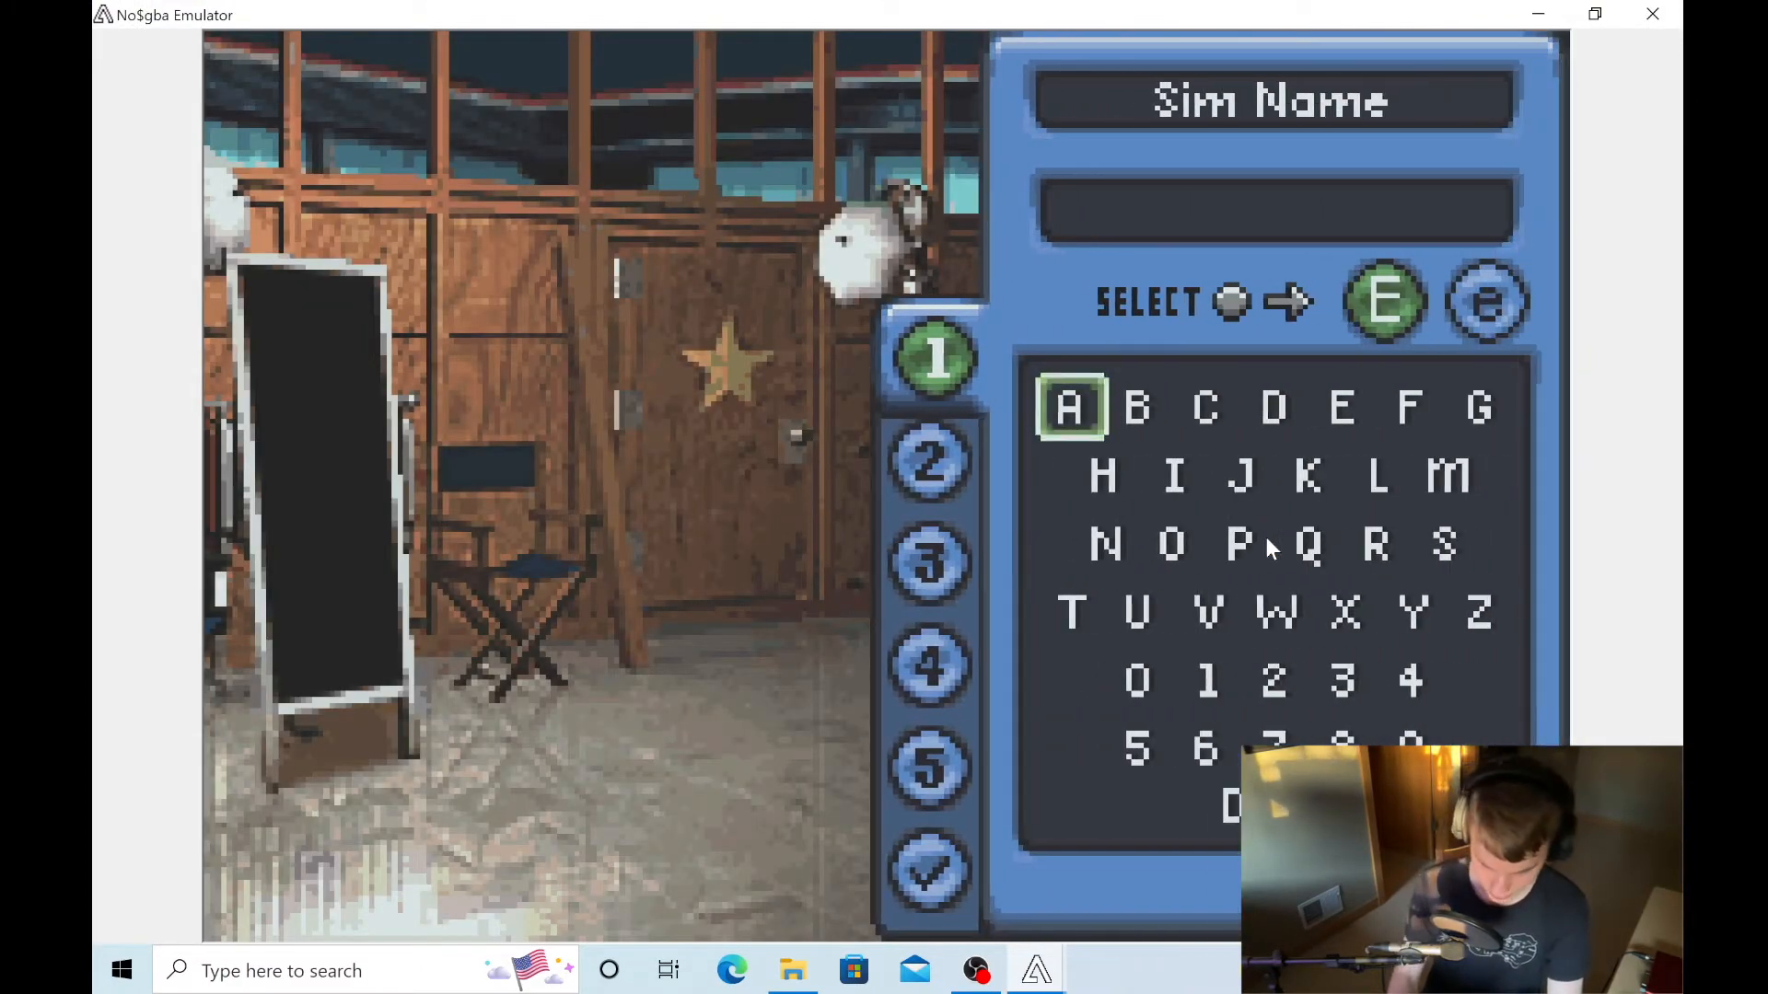
# - Create a Sim named A with the default appearance and the Friendly aspiration, and accept it
pyautogui.press('x')
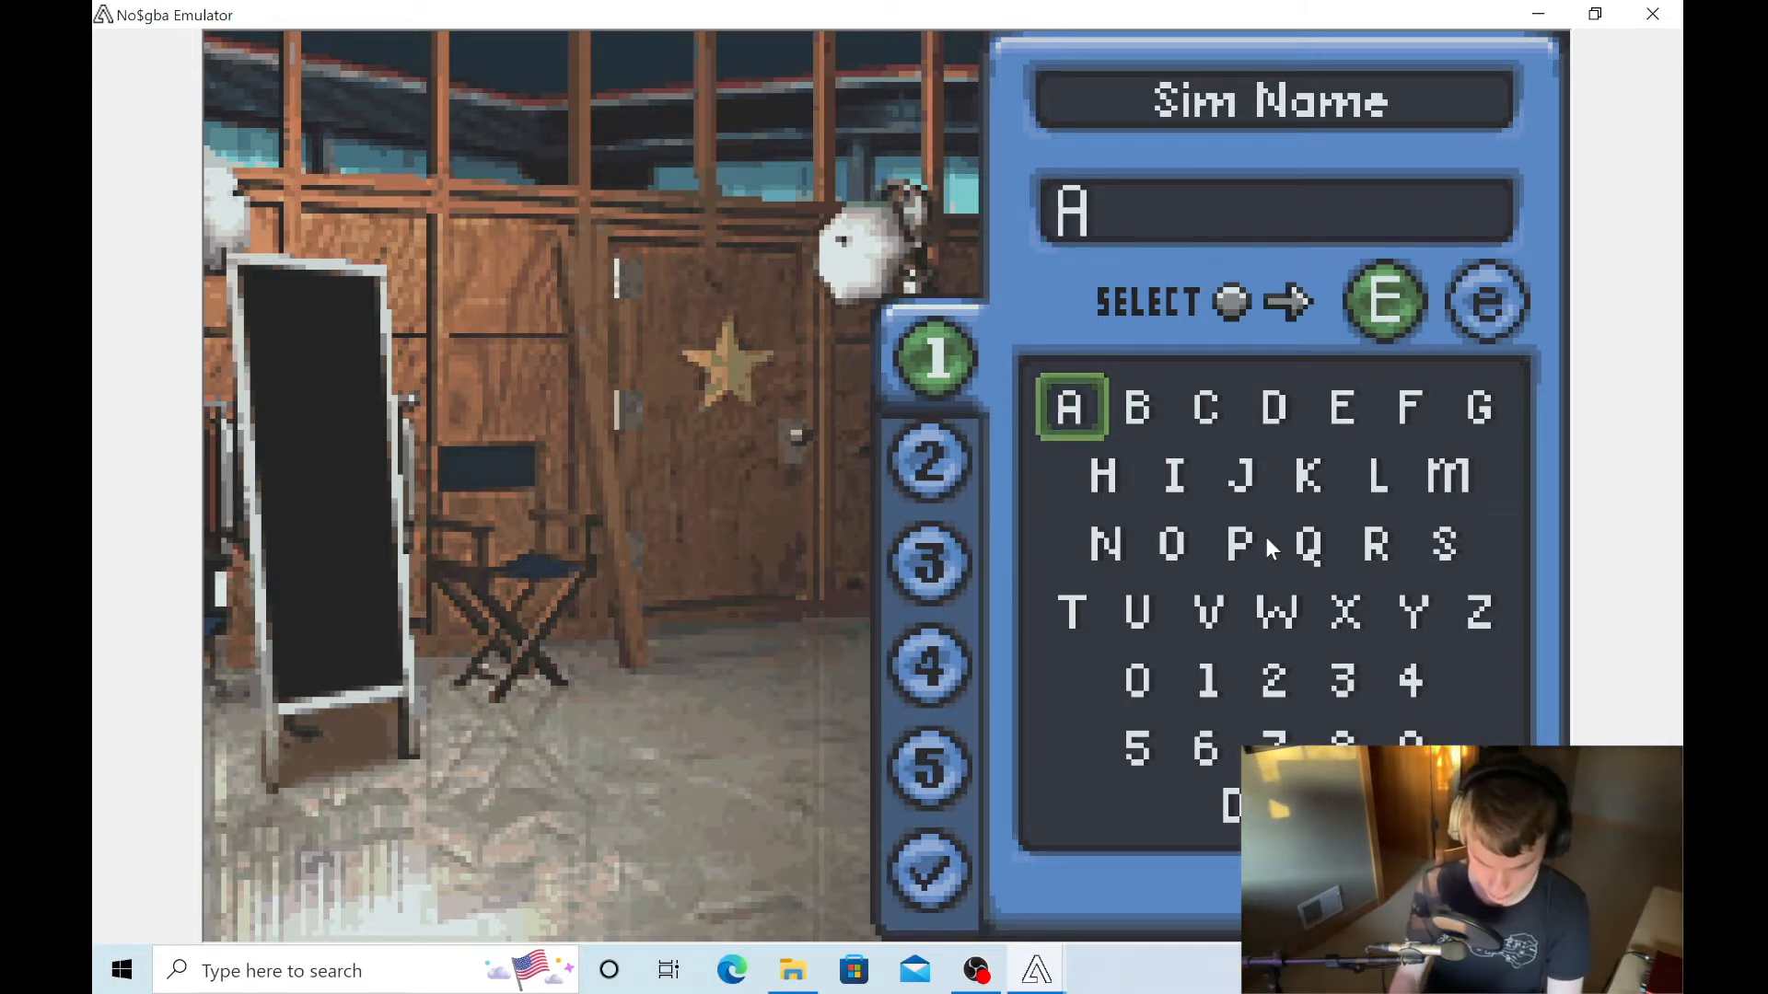
pyautogui.press('Down')
pyautogui.press('Down')
pyautogui.press('Down')
pyautogui.press('Down')
pyautogui.press('Down')
pyautogui.press('Down')
pyautogui.press('x')
pyautogui.press('x')
pyautogui.press('x')
pyautogui.press('x')
pyautogui.press('x')
pyautogui.press('x')
pyautogui.press('x')
pyautogui.press('x')
pyautogui.press('x')
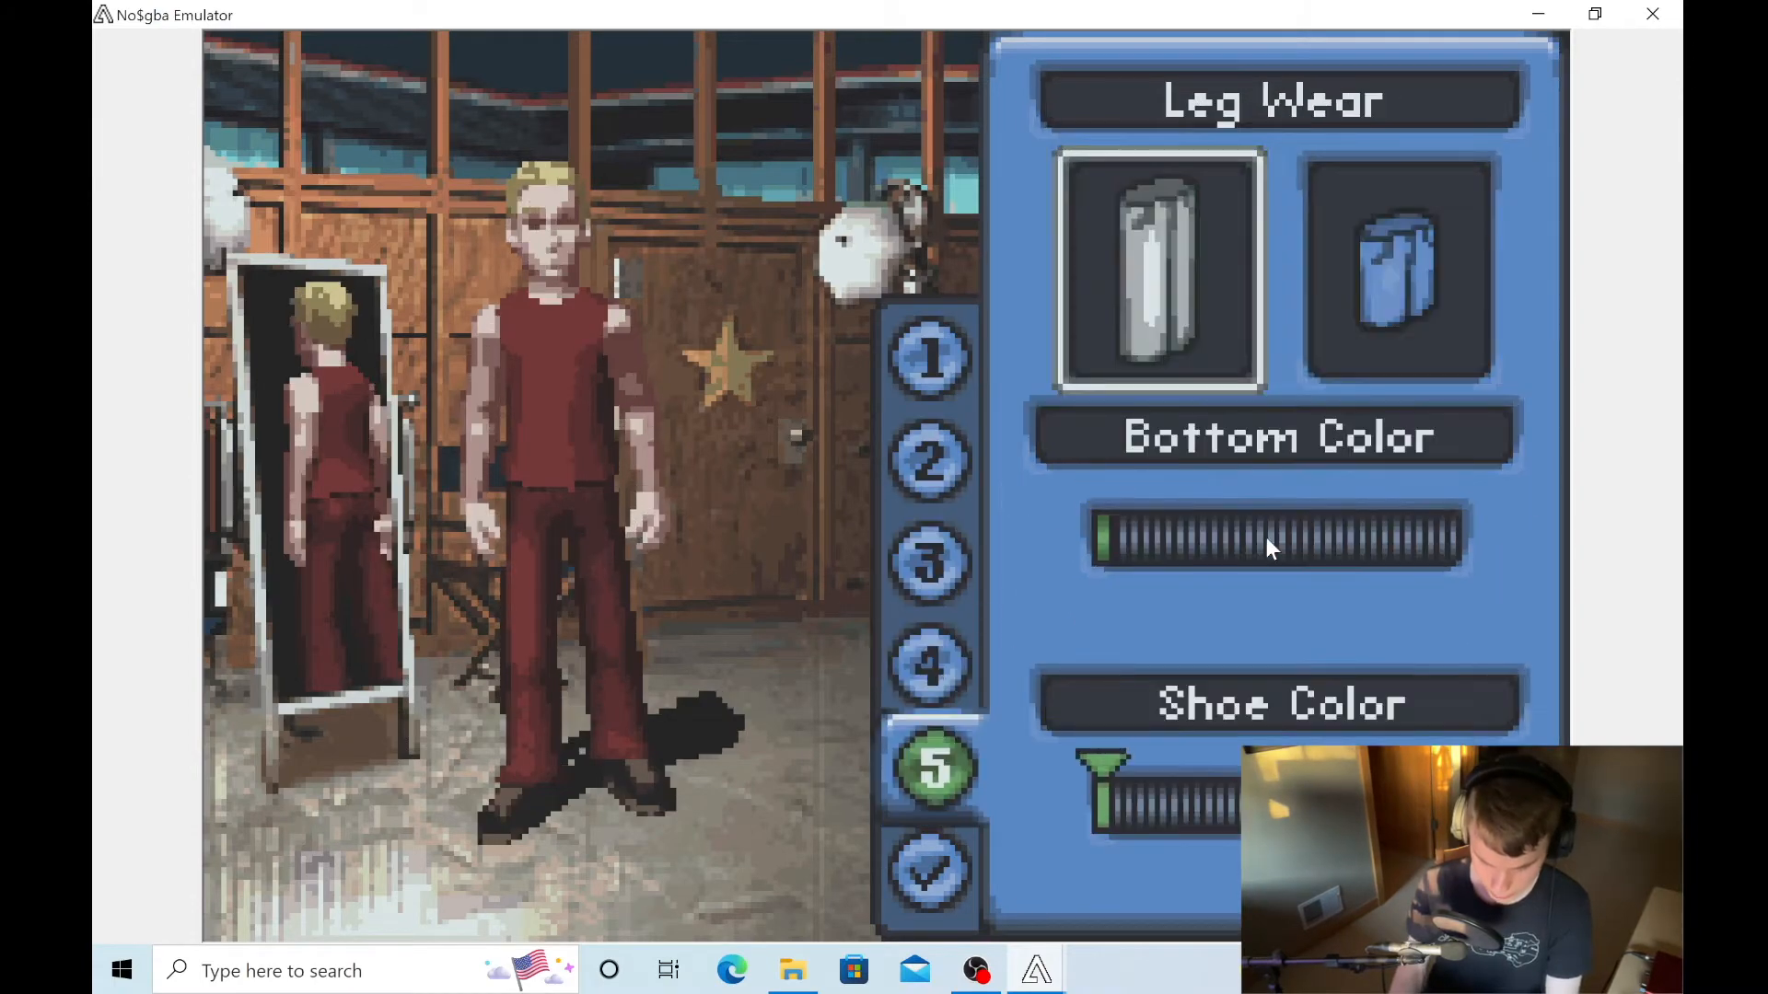
pyautogui.press('x')
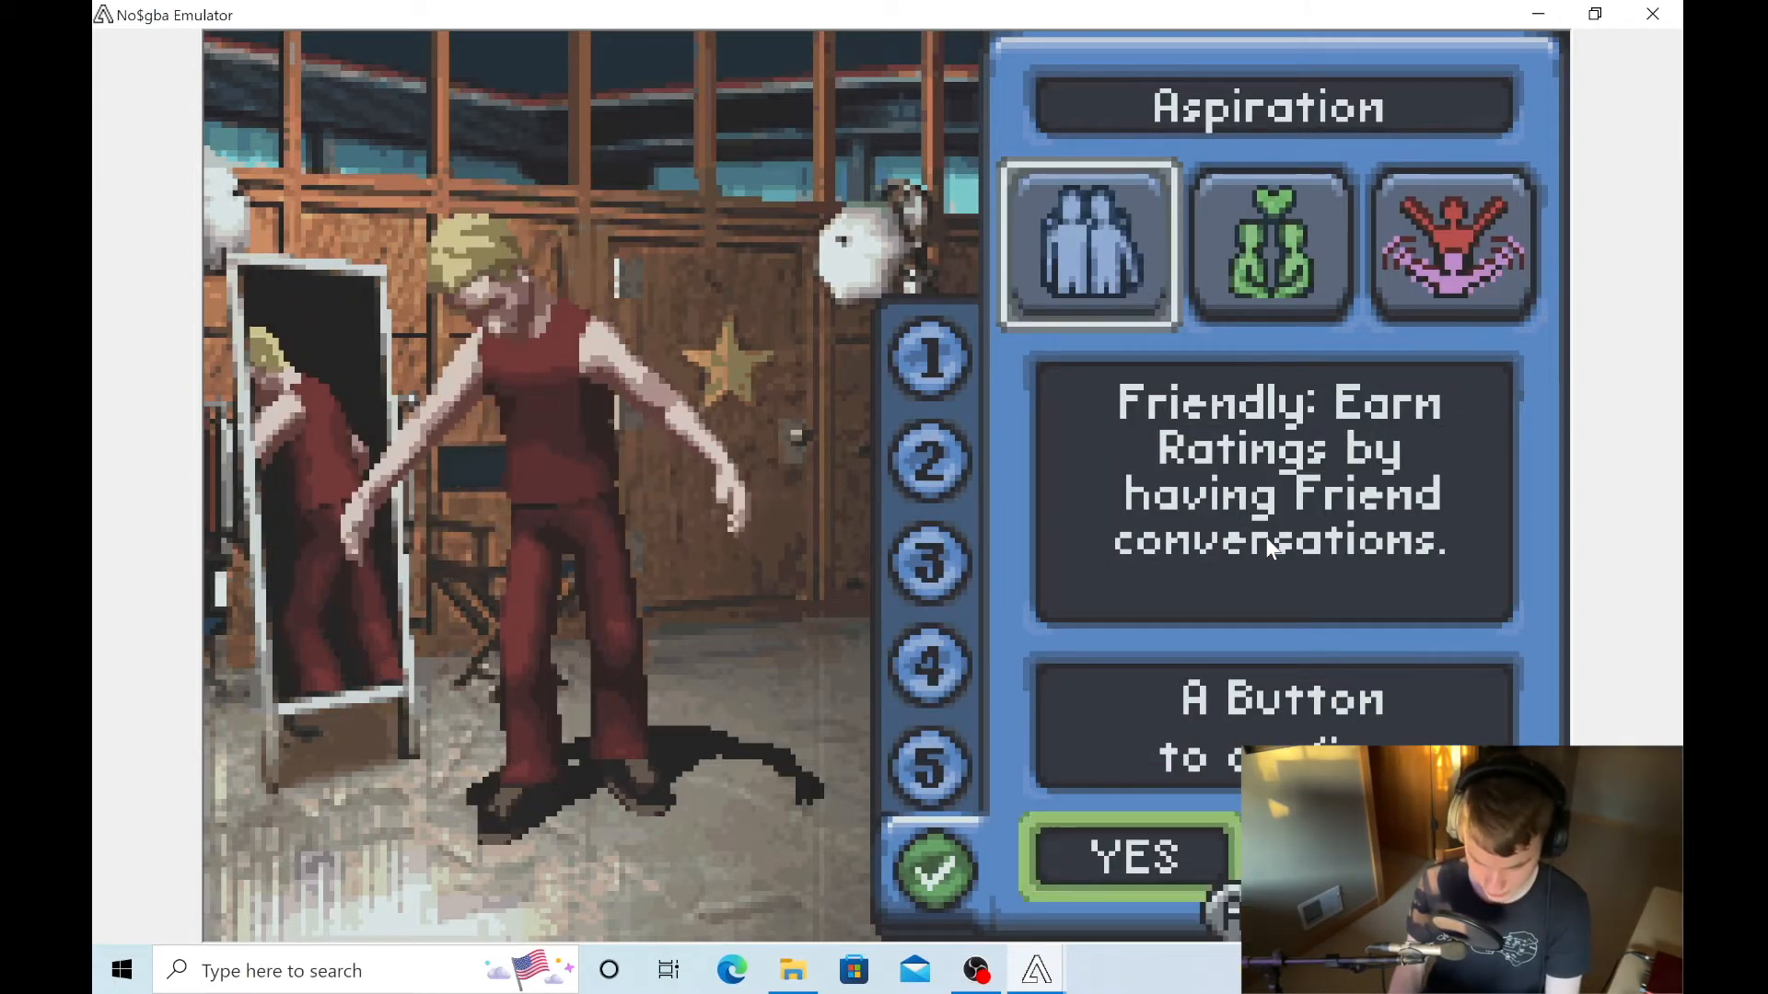
pyautogui.press('x')
# - Advance through the producer's introduction and the office conversation that follows
pyautogui.press('x')
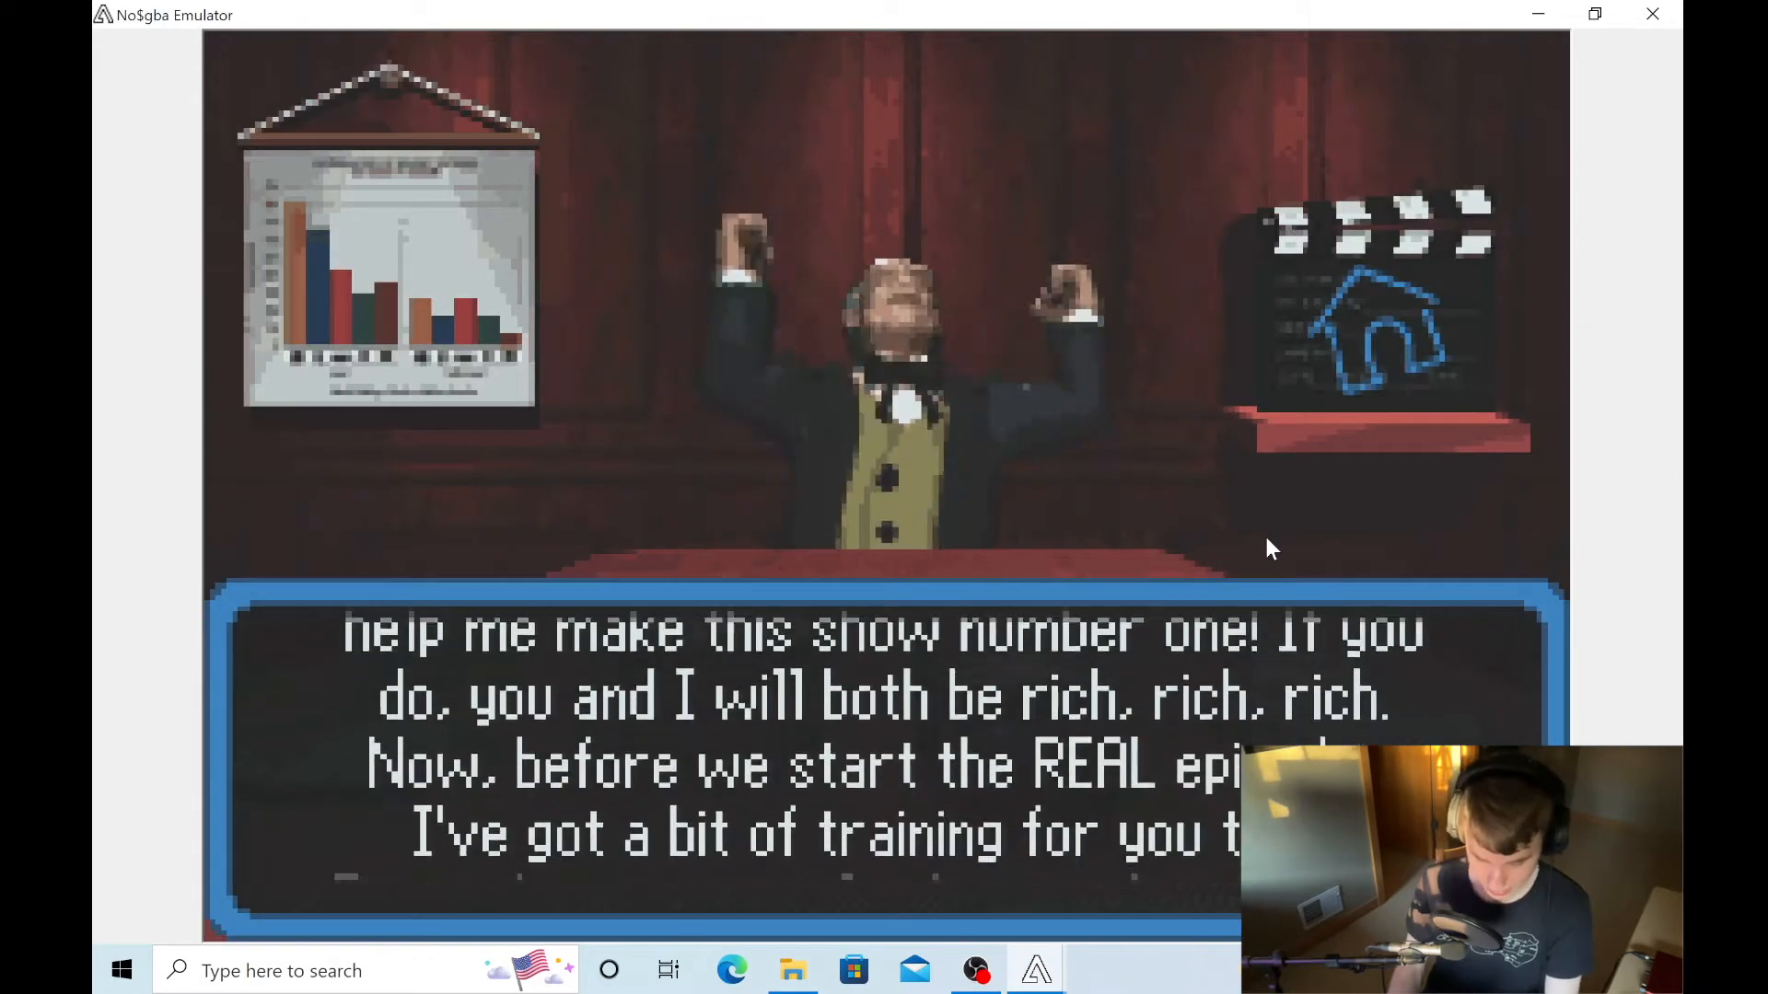
pyautogui.press('x')
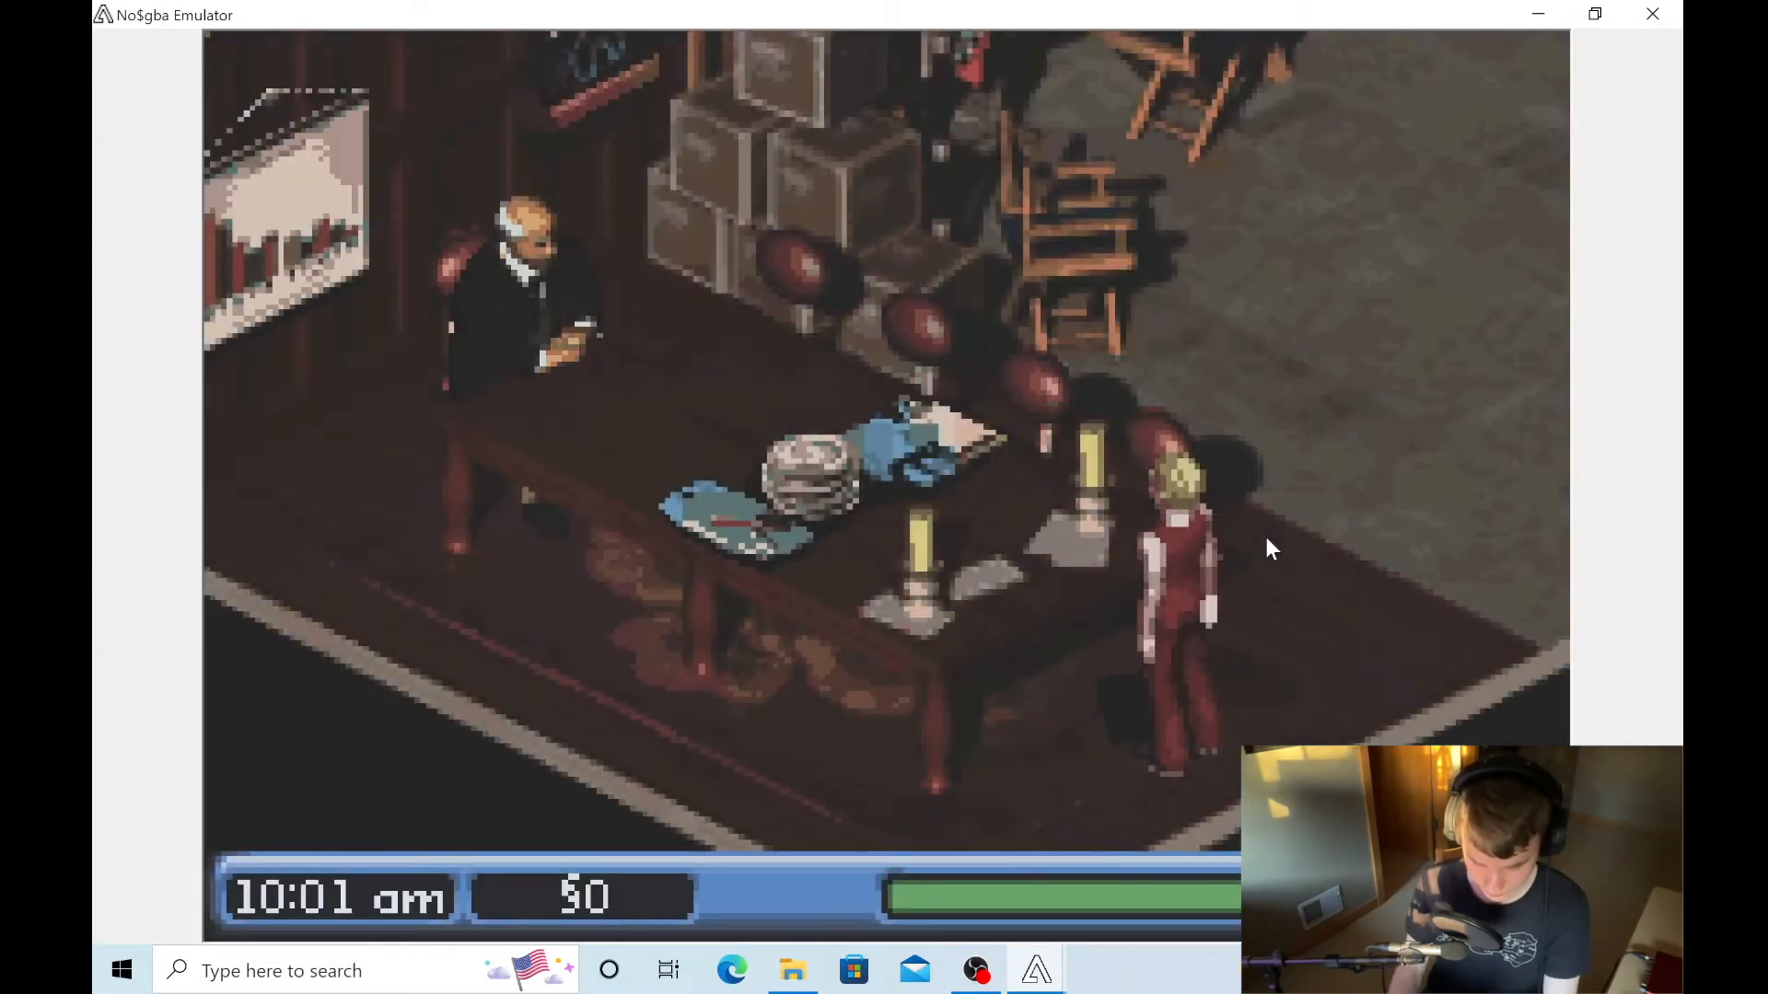
pyautogui.press('x')
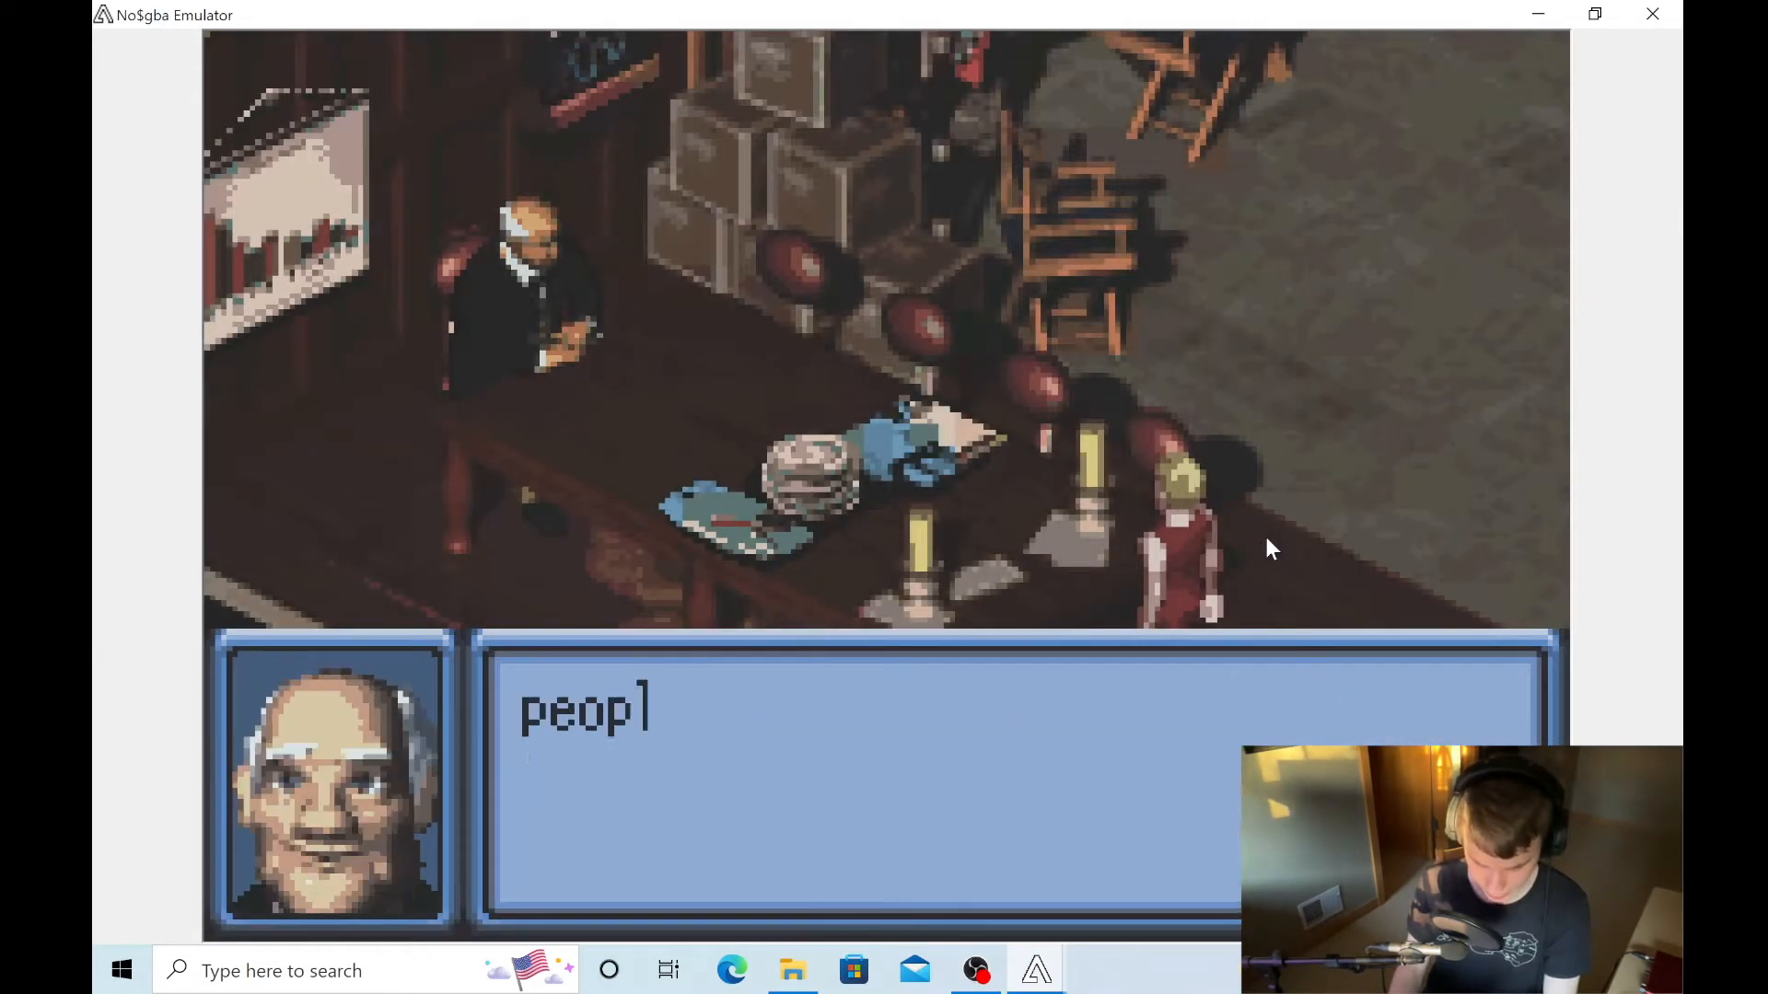
pyautogui.press('x')
pyautogui.press('x')
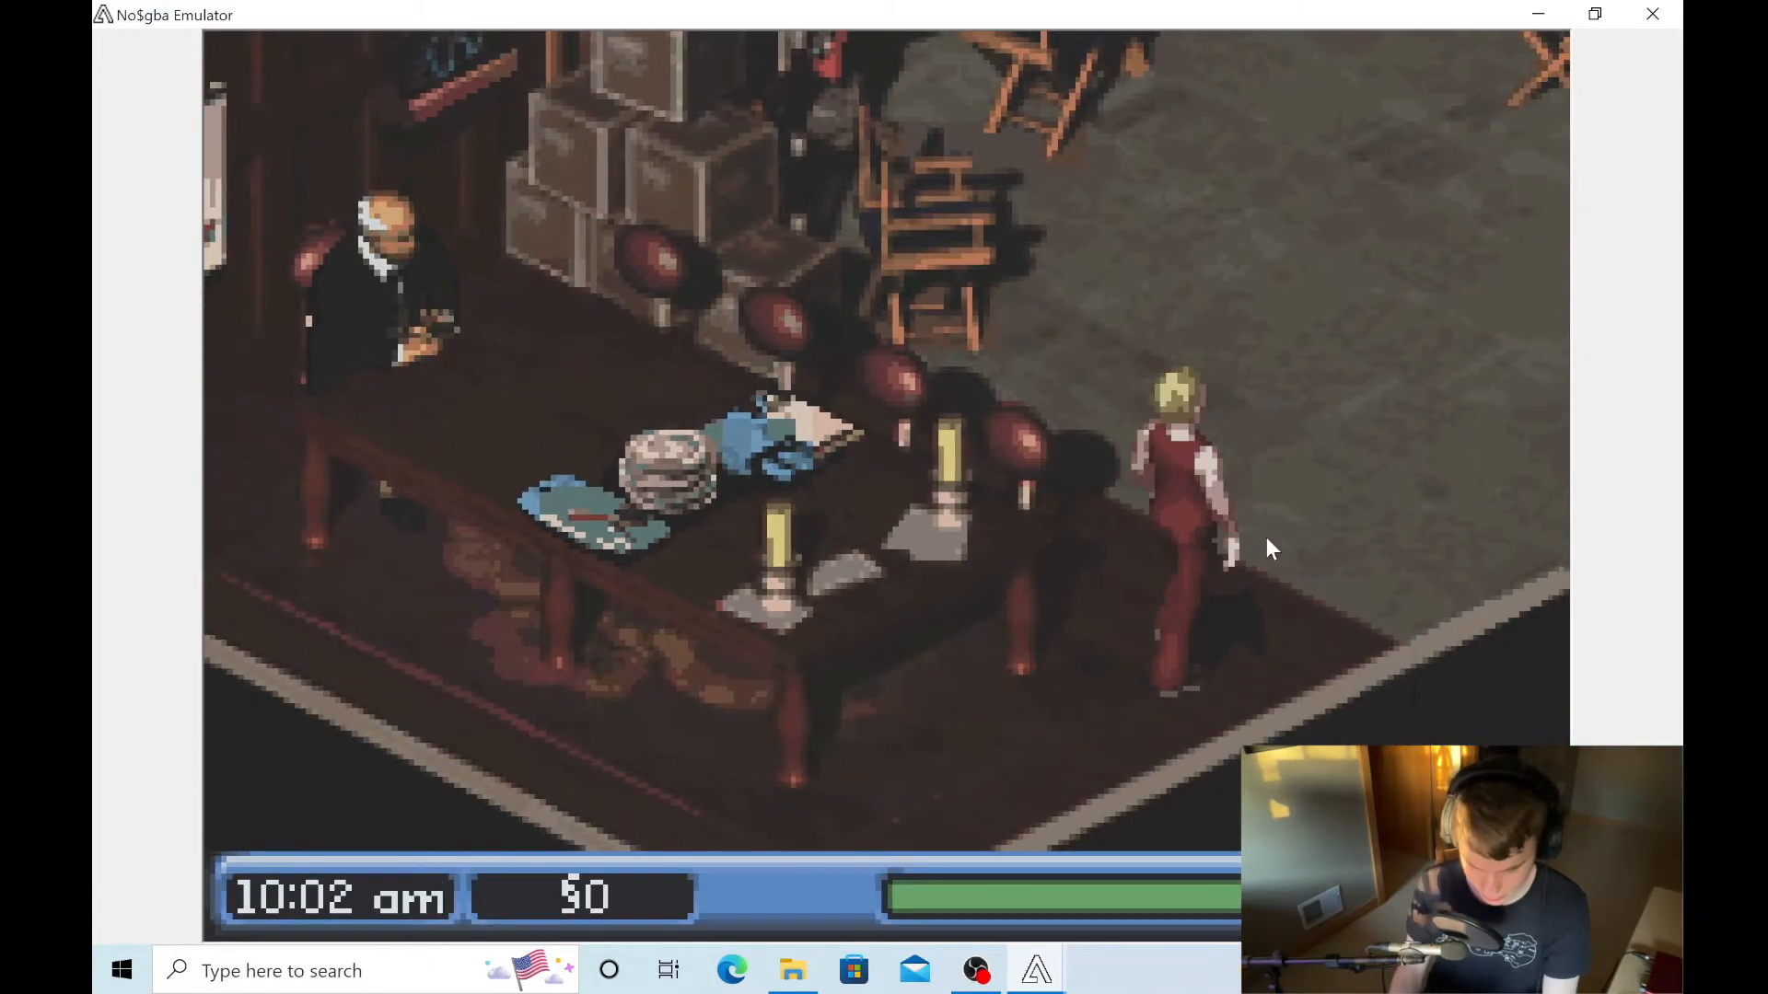
# - Walk the Sim out of the office and on to the house, and dismiss the dialogue there
pyautogui.press('Right')
pyautogui.press('Down')
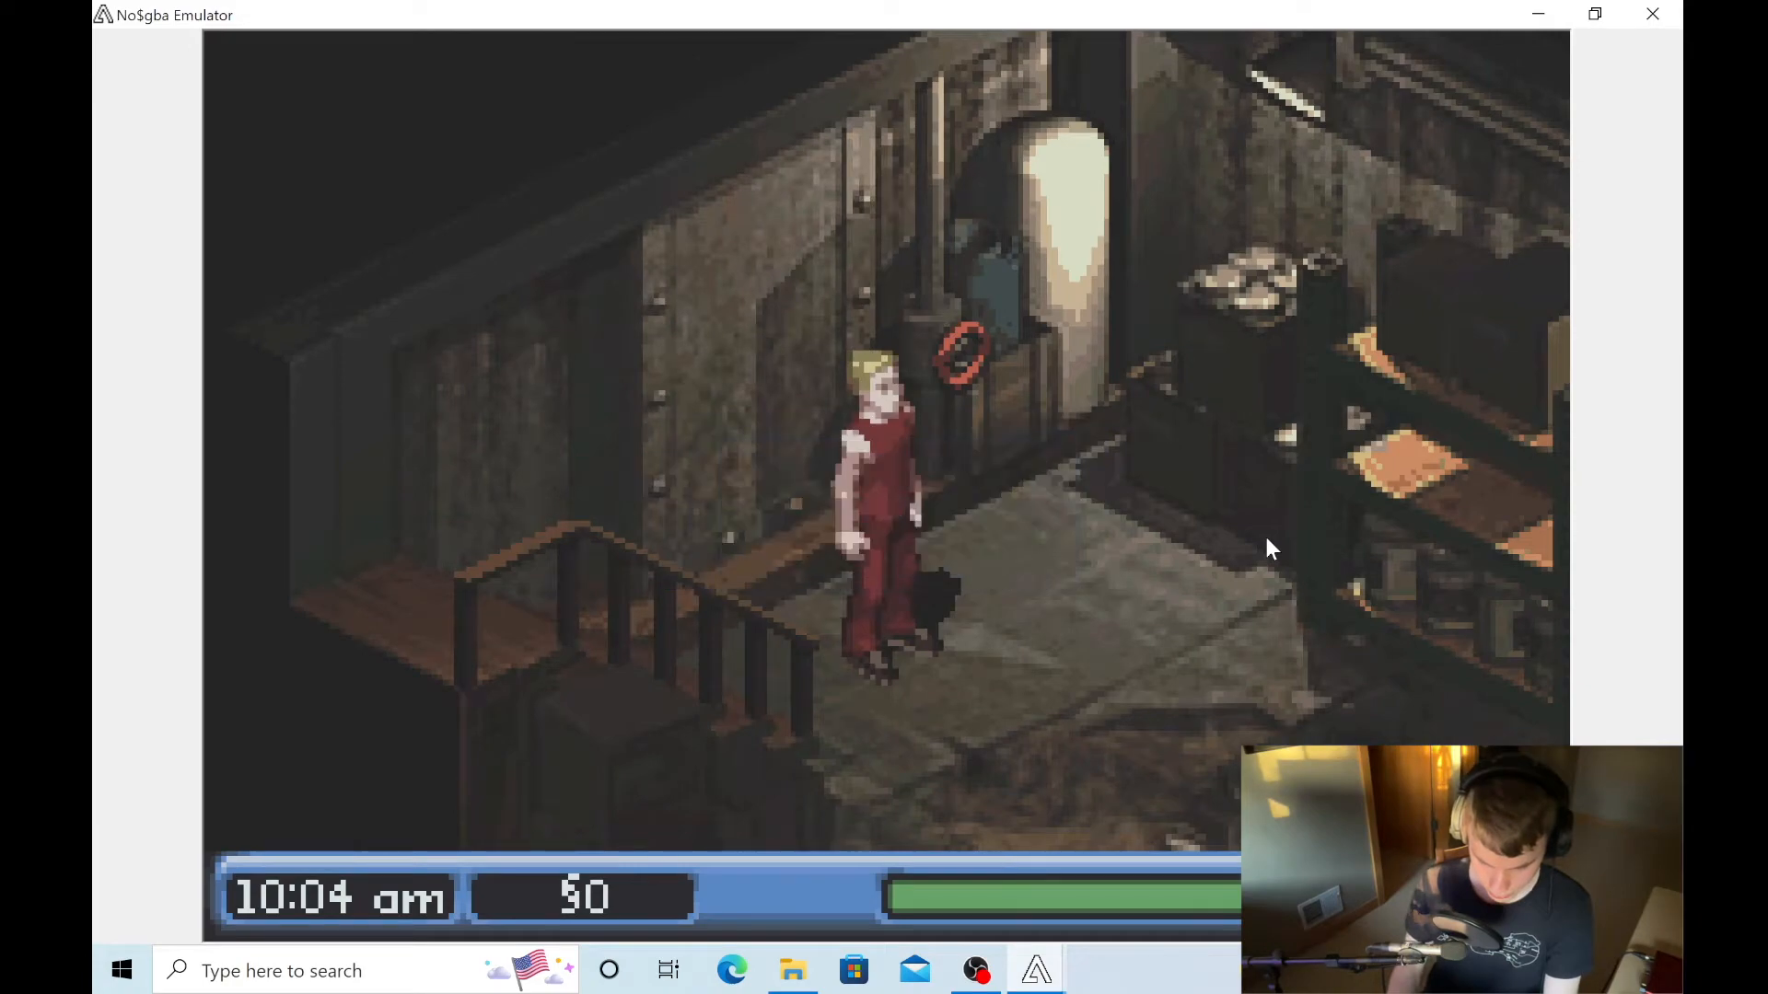
pyautogui.press('Down')
pyautogui.press('Left')
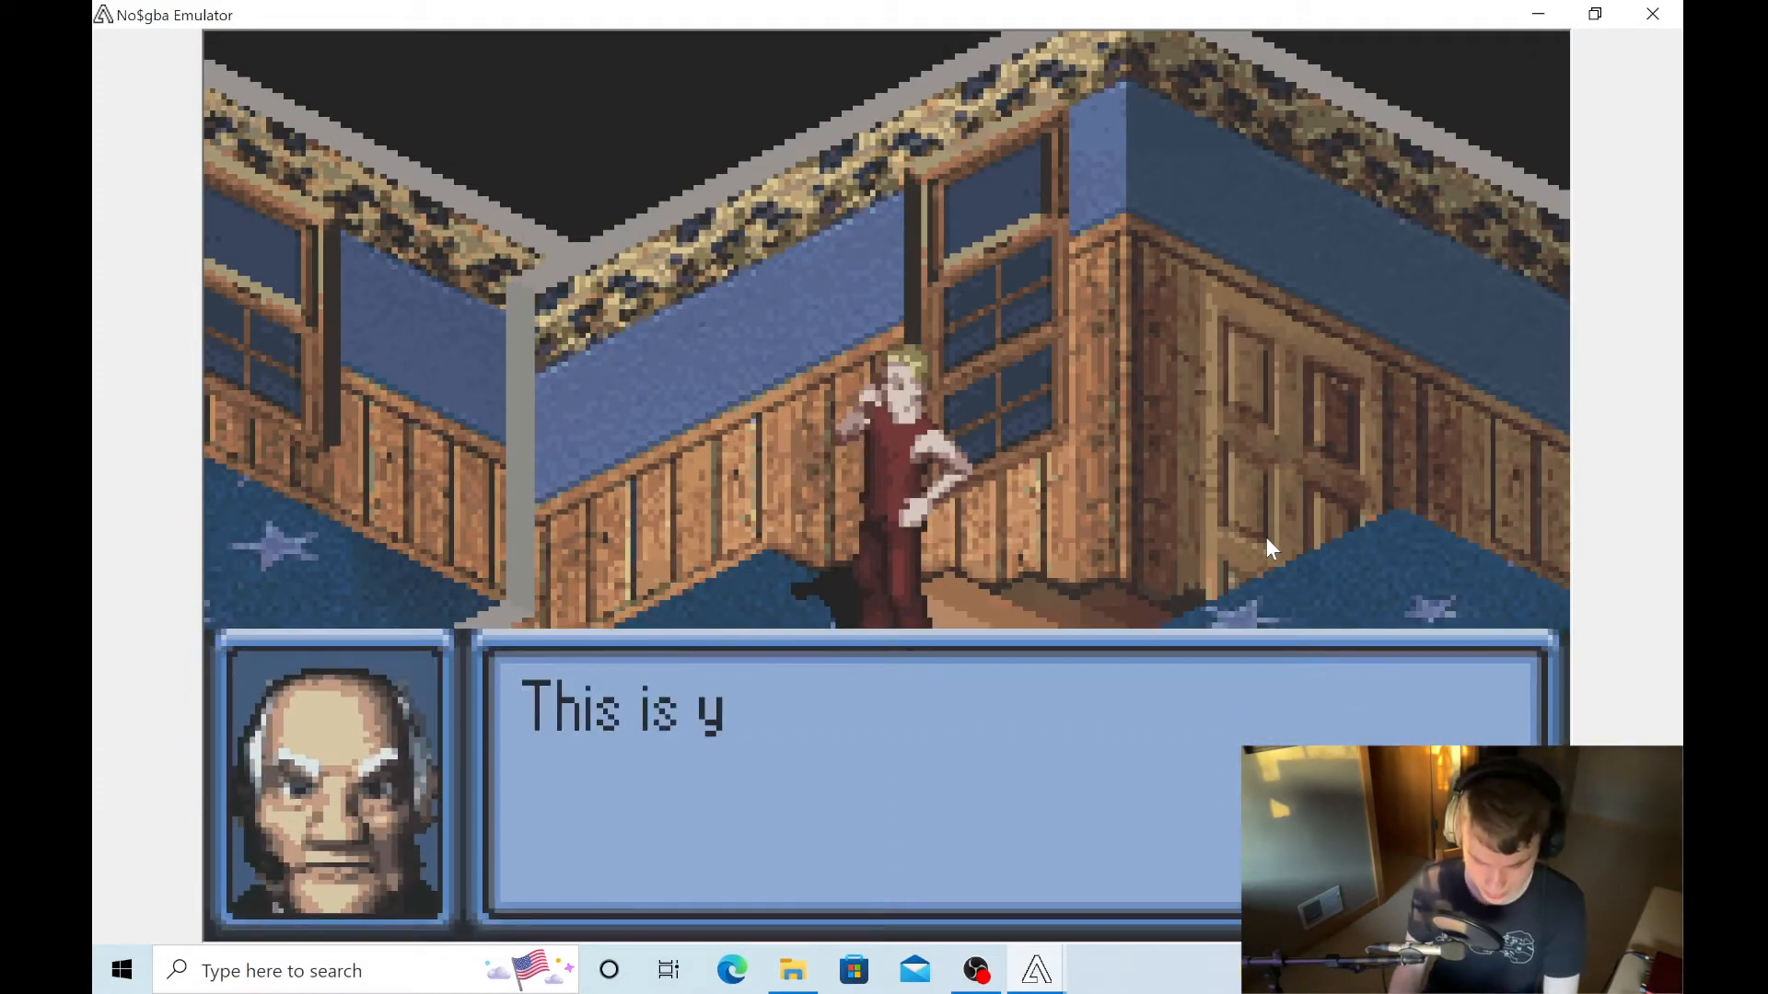
pyautogui.press('z')
pyautogui.press('z')
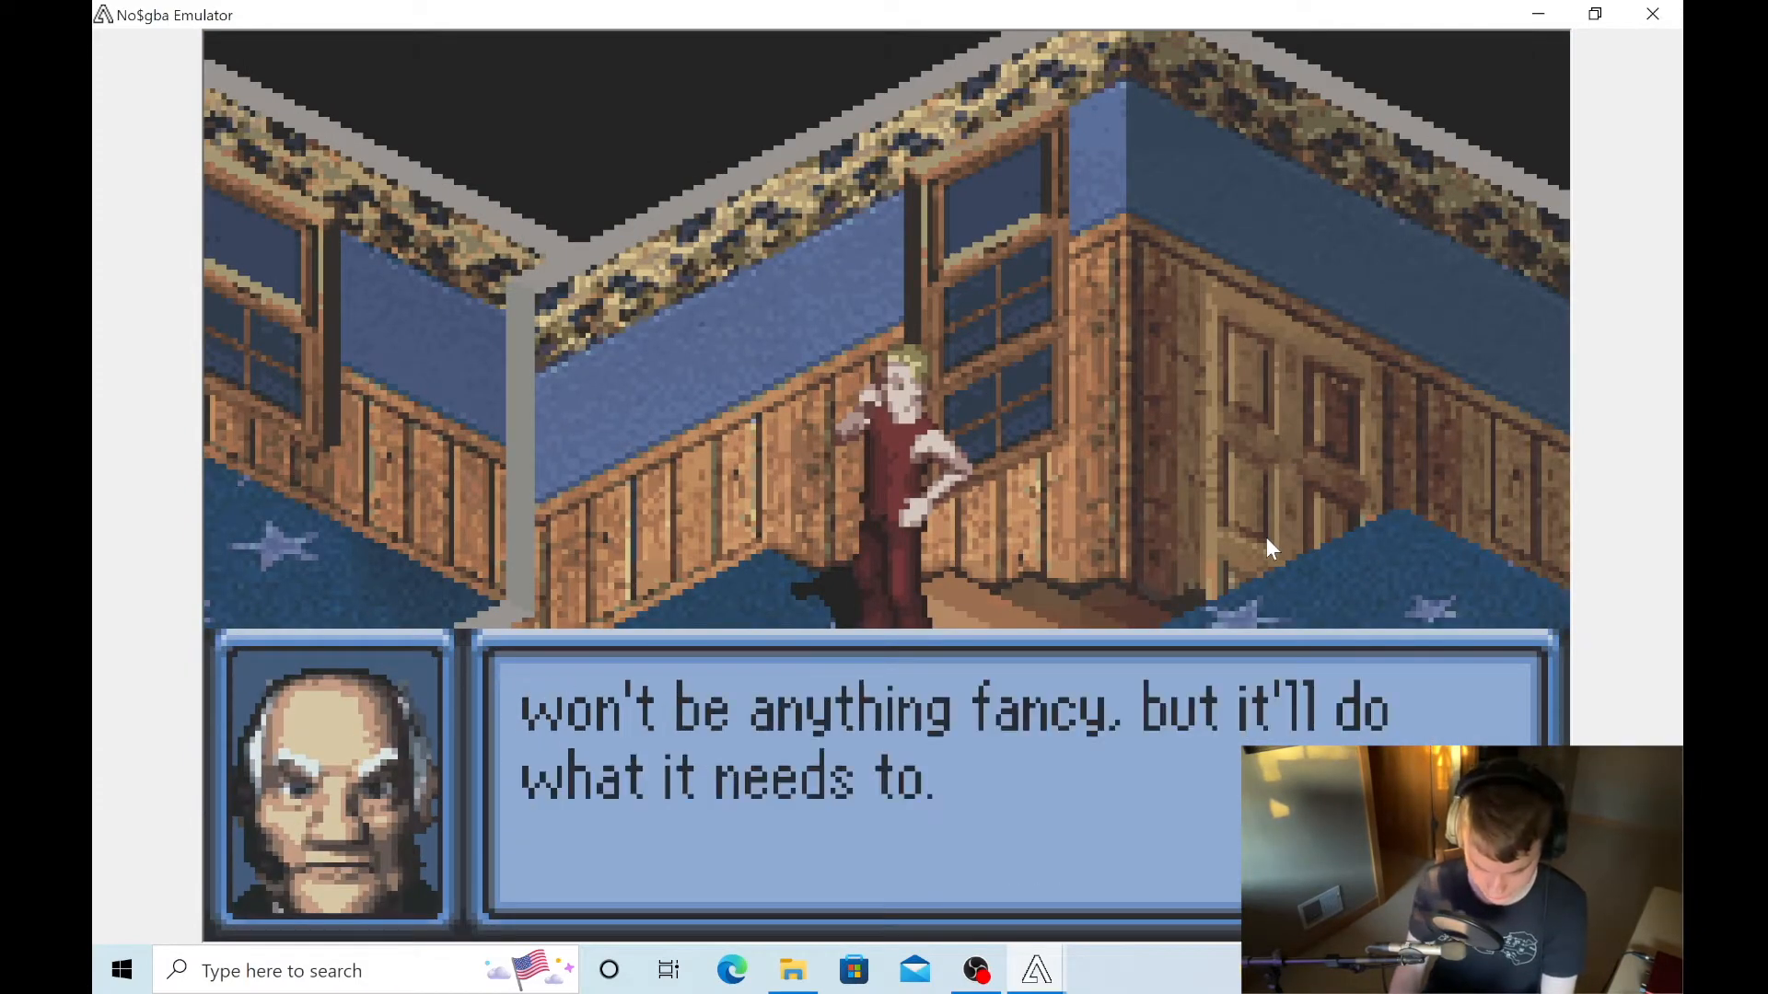
pyautogui.press('z')
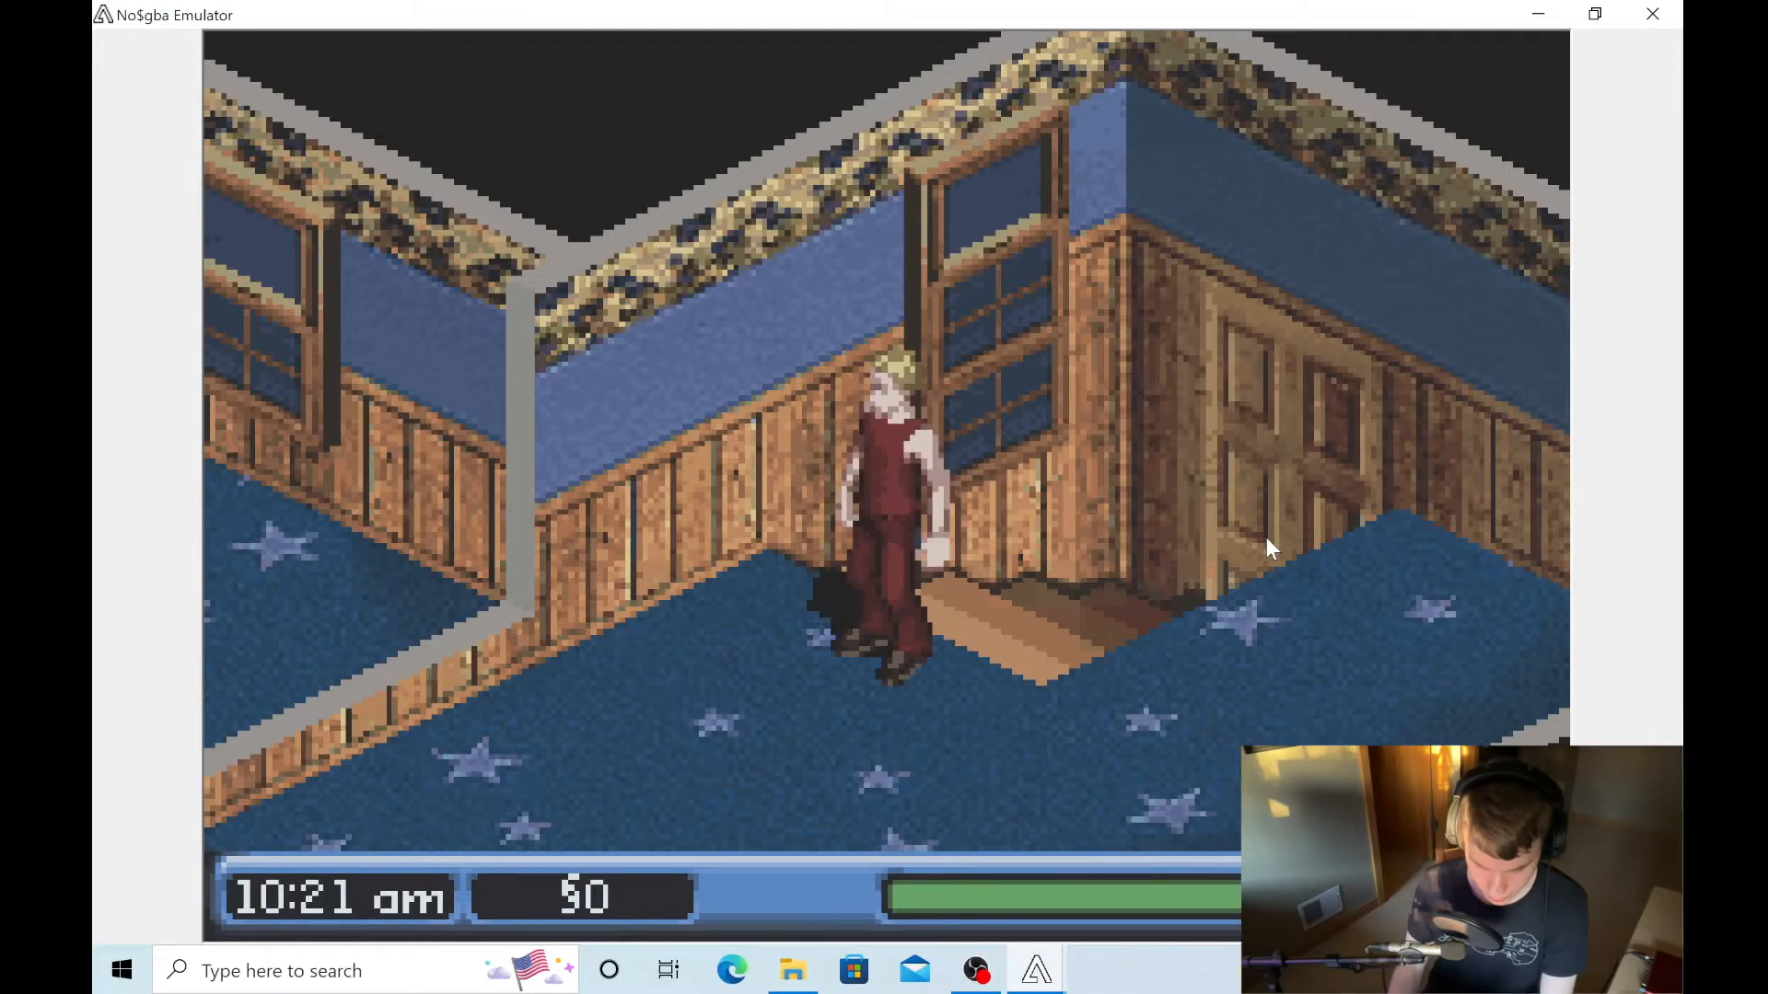
# - Walk the Sim through the star-carpeted hall and wooden-floored room into the blue-tiled room
pyautogui.press('Down')
pyautogui.press('Left')
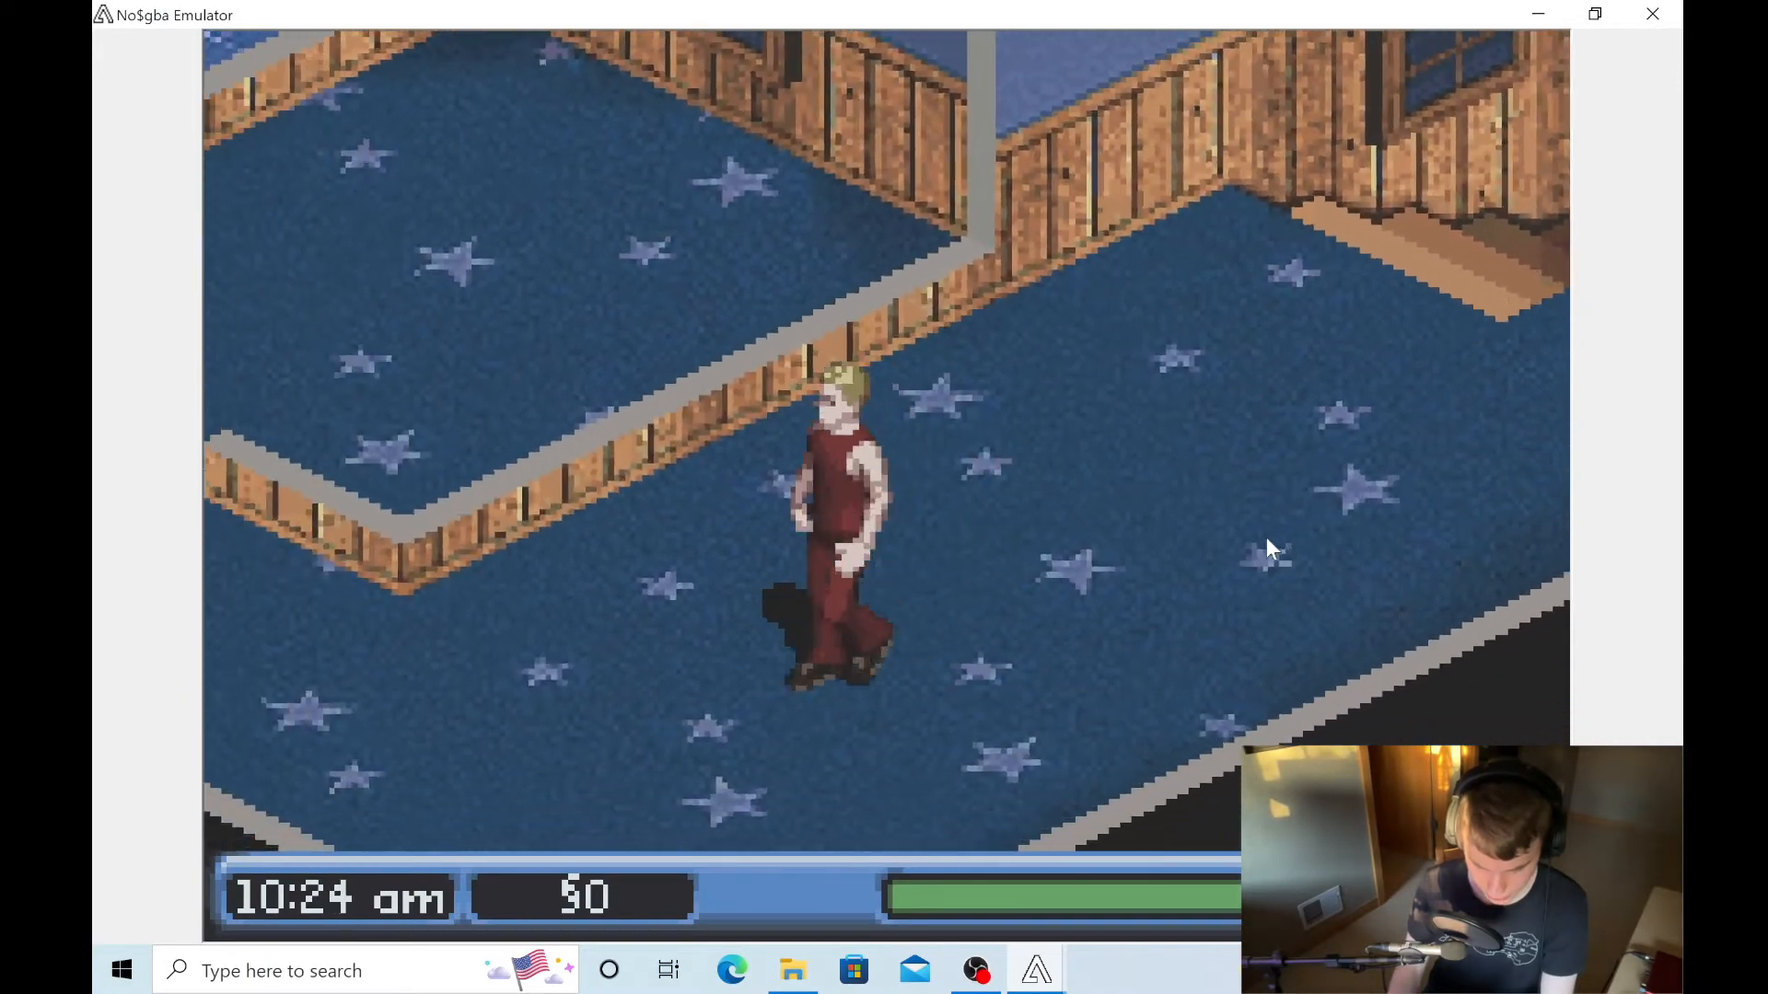
pyautogui.press('Up')
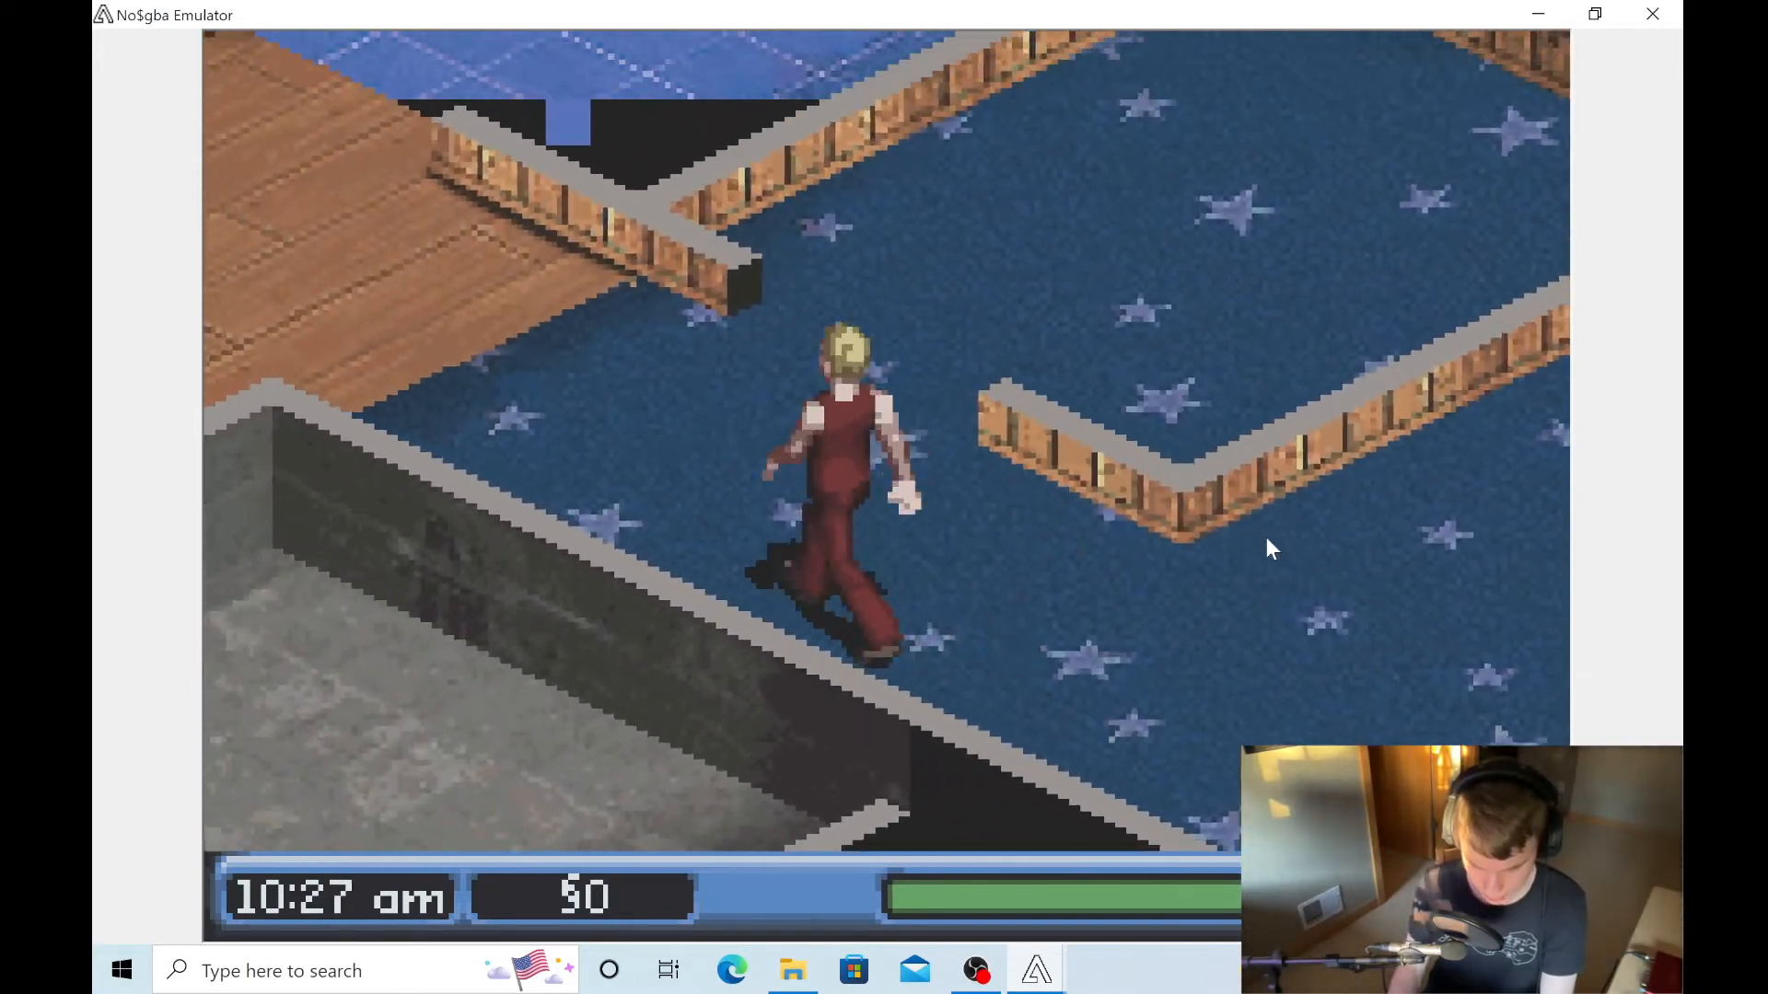
pyautogui.press('Left')
pyautogui.press('Up')
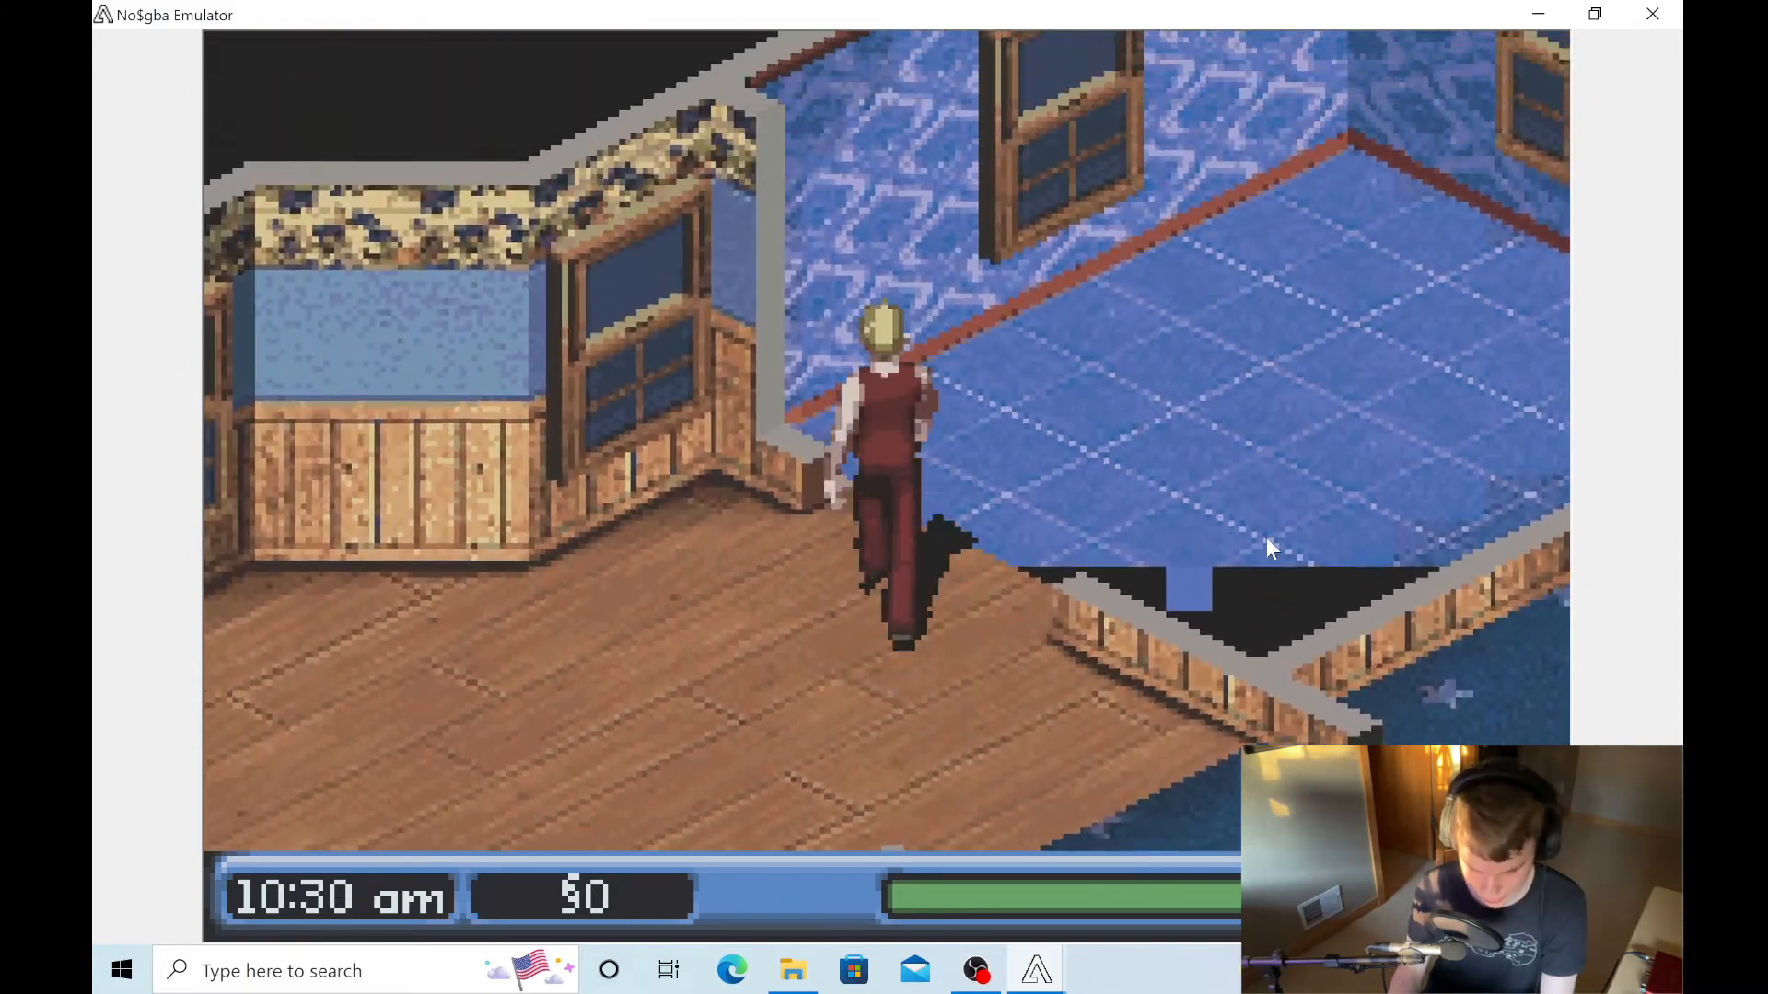
pyautogui.press('Right')
pyautogui.press('Down')
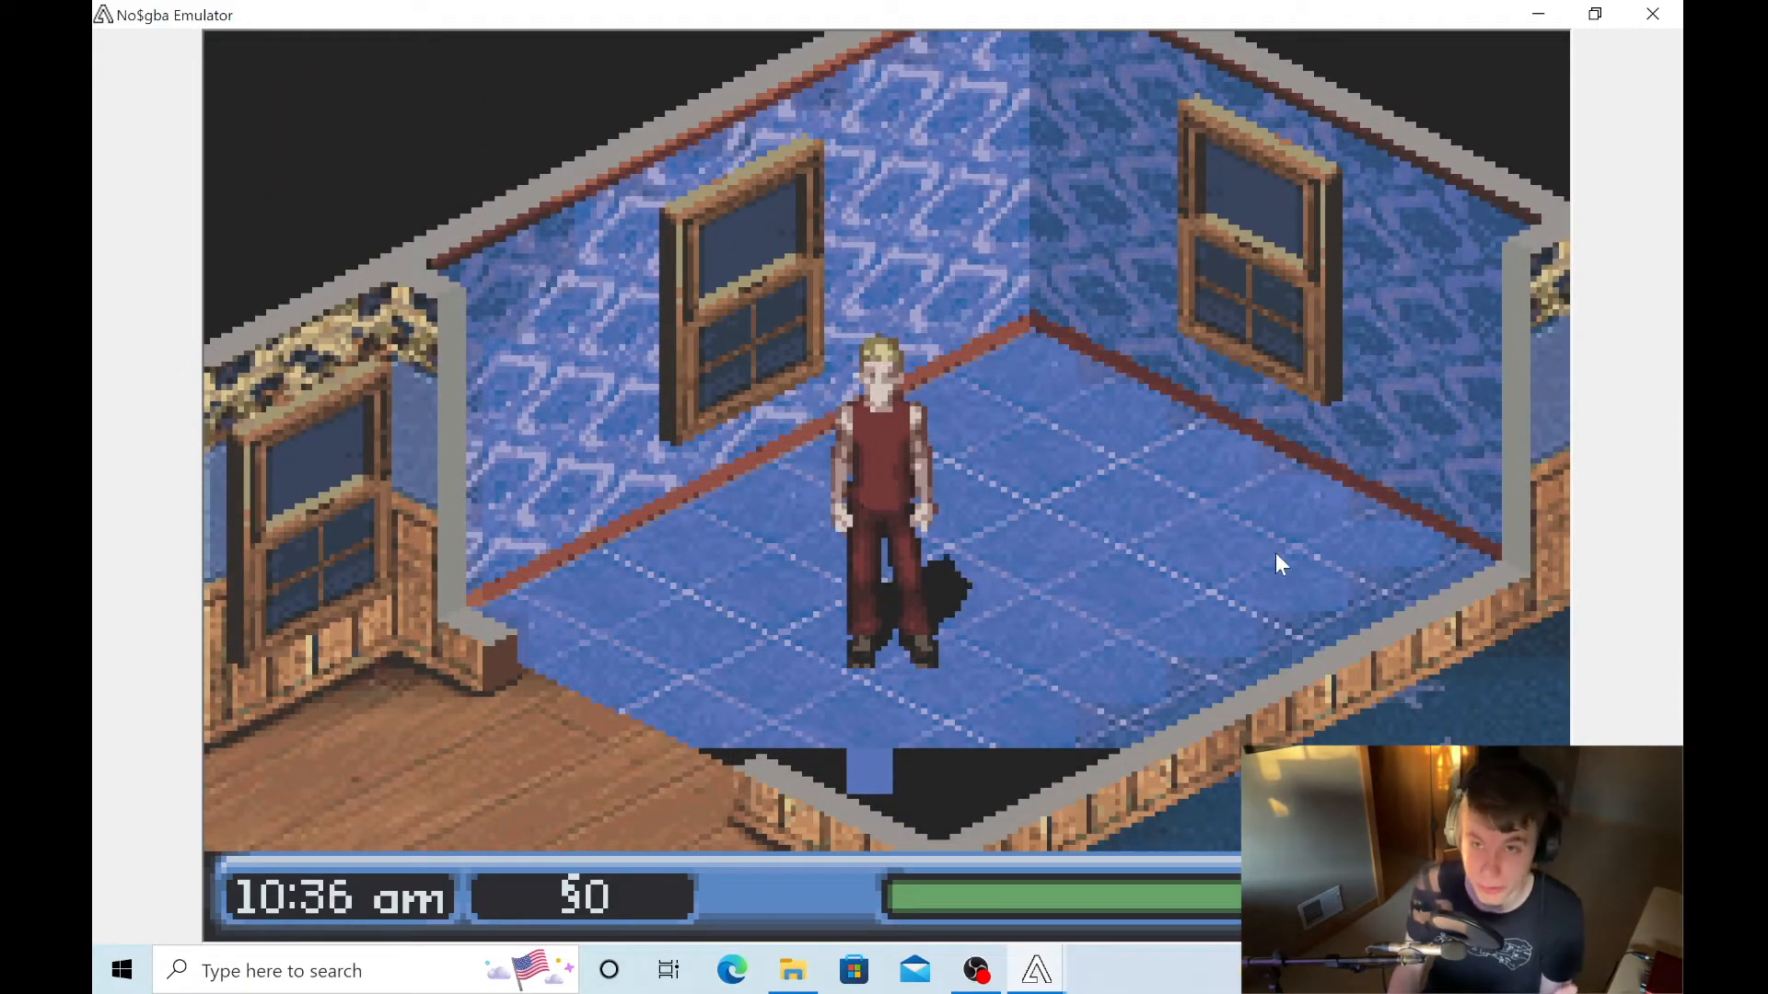
# - Restore the emulator window, halt the game in the debugger and open the Palette Viewer
pyautogui.click(1594, 14)
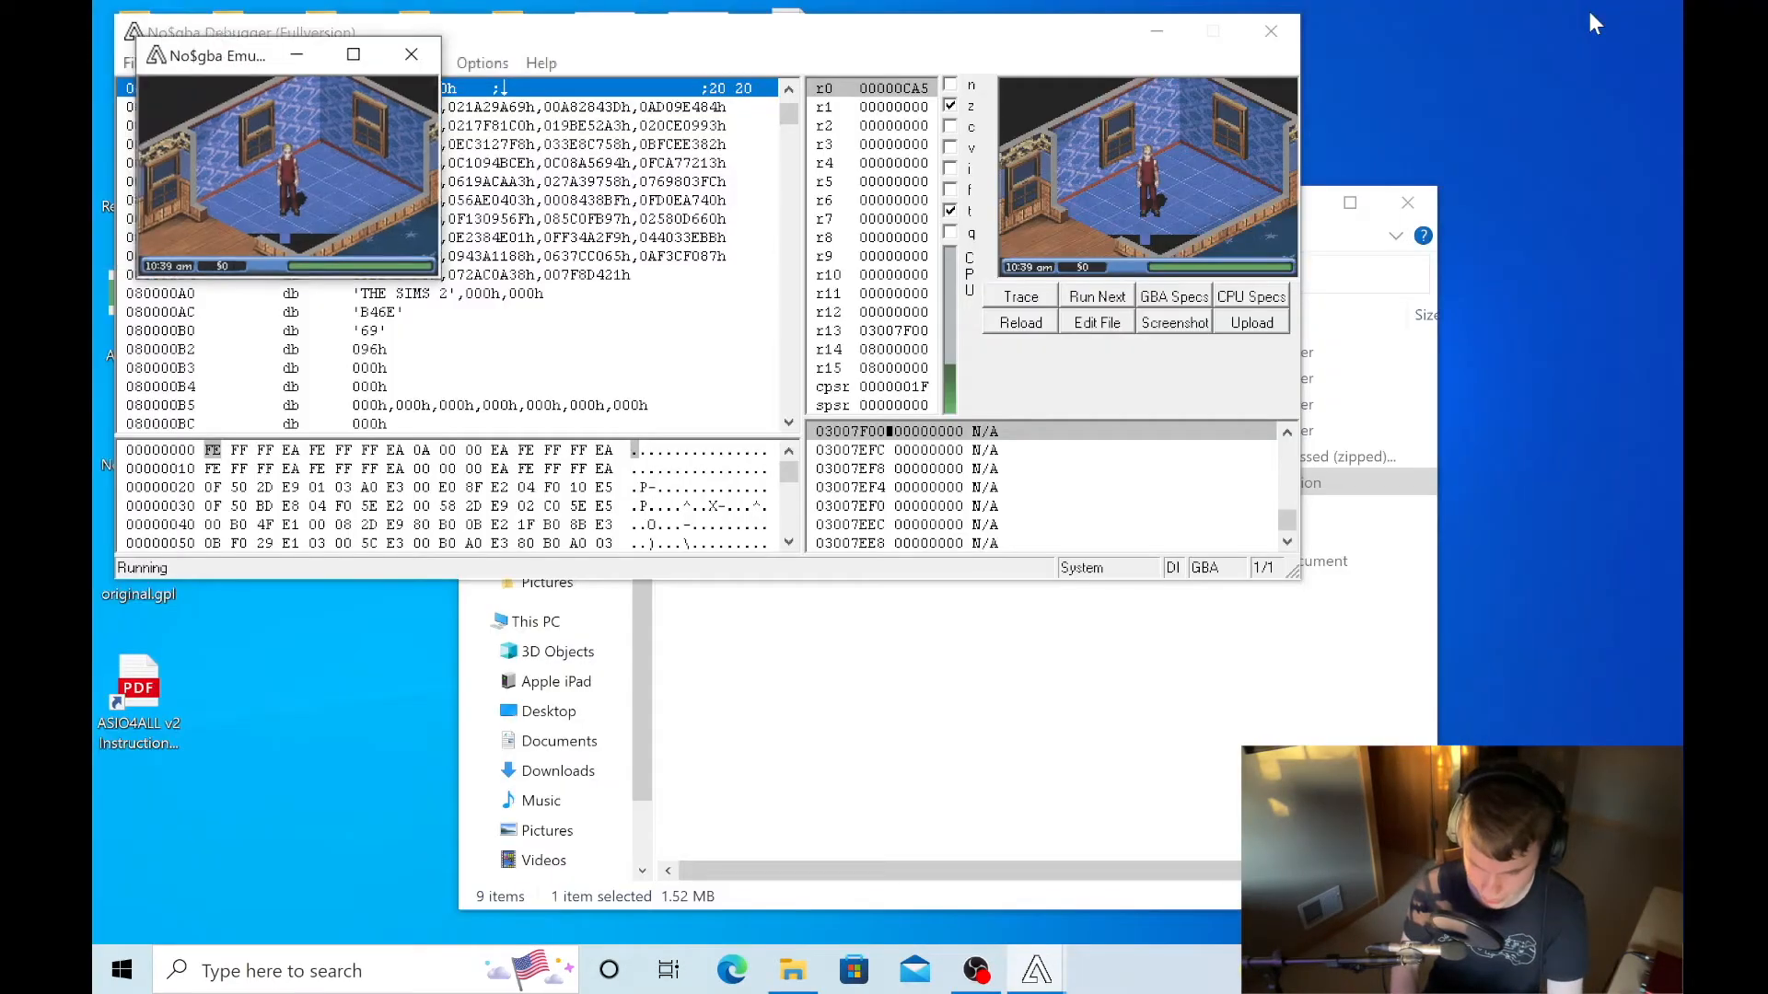
pyautogui.click(722, 92)
pyautogui.click(419, 63)
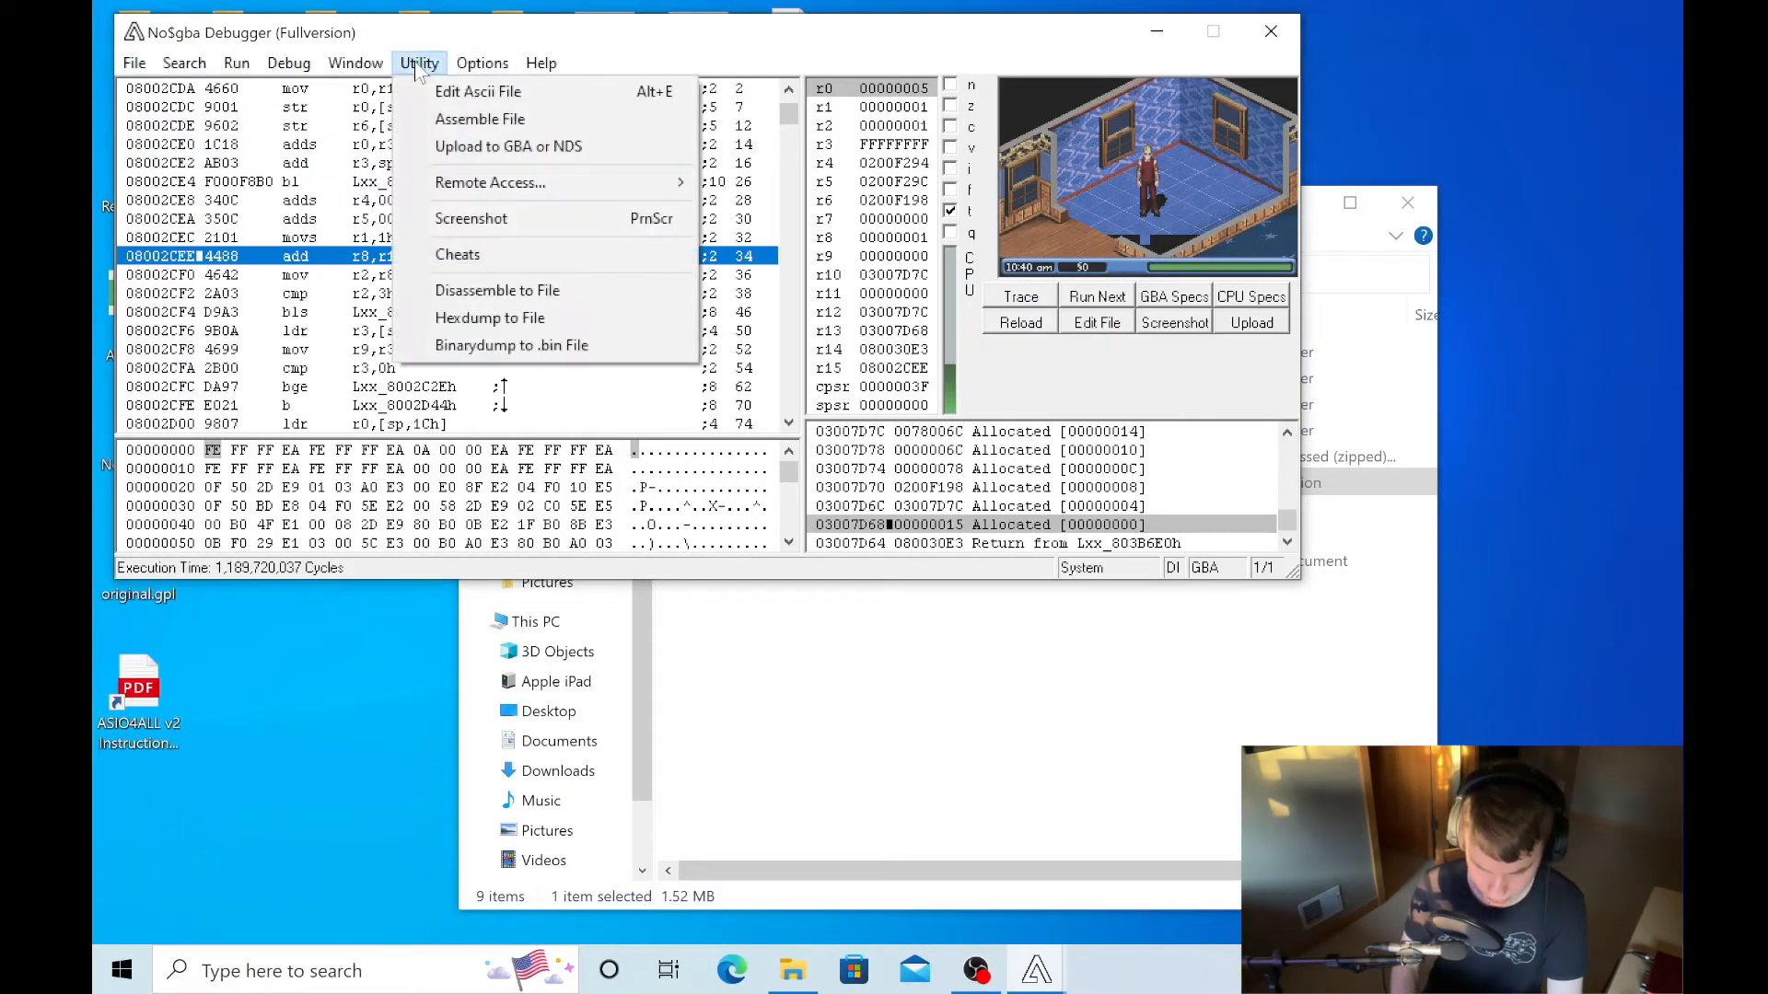
pyautogui.moveTo(337, 72)
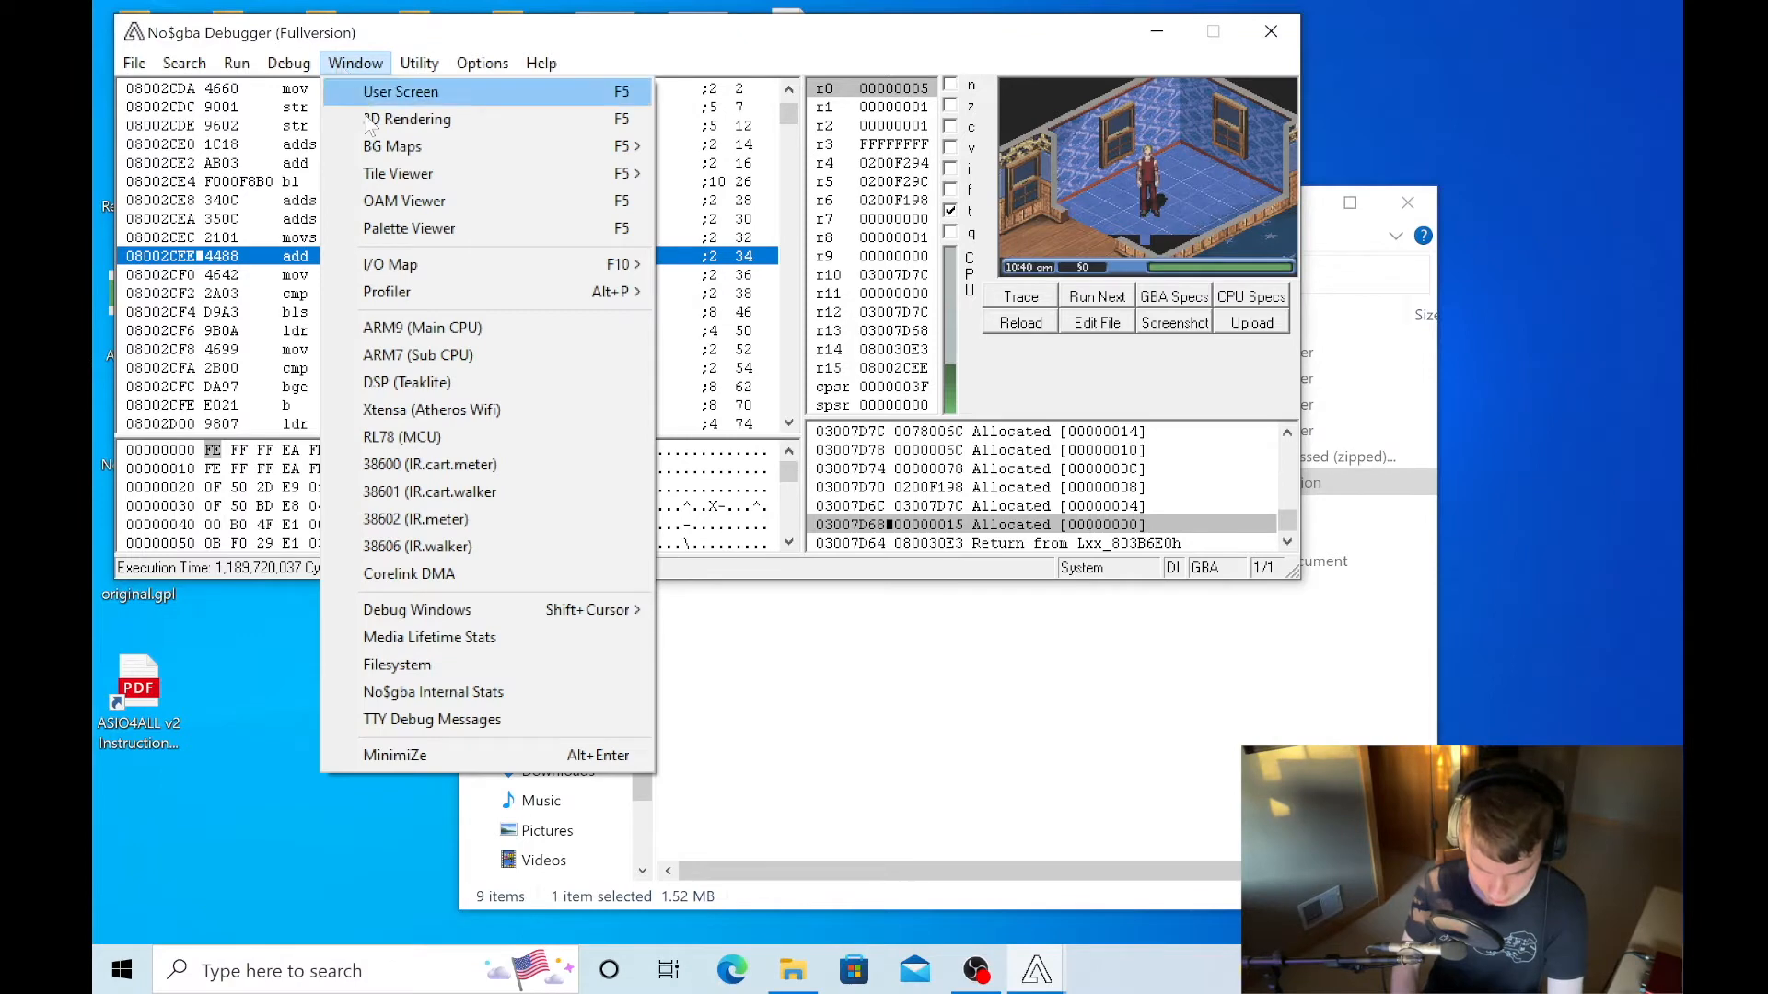
pyautogui.click(403, 229)
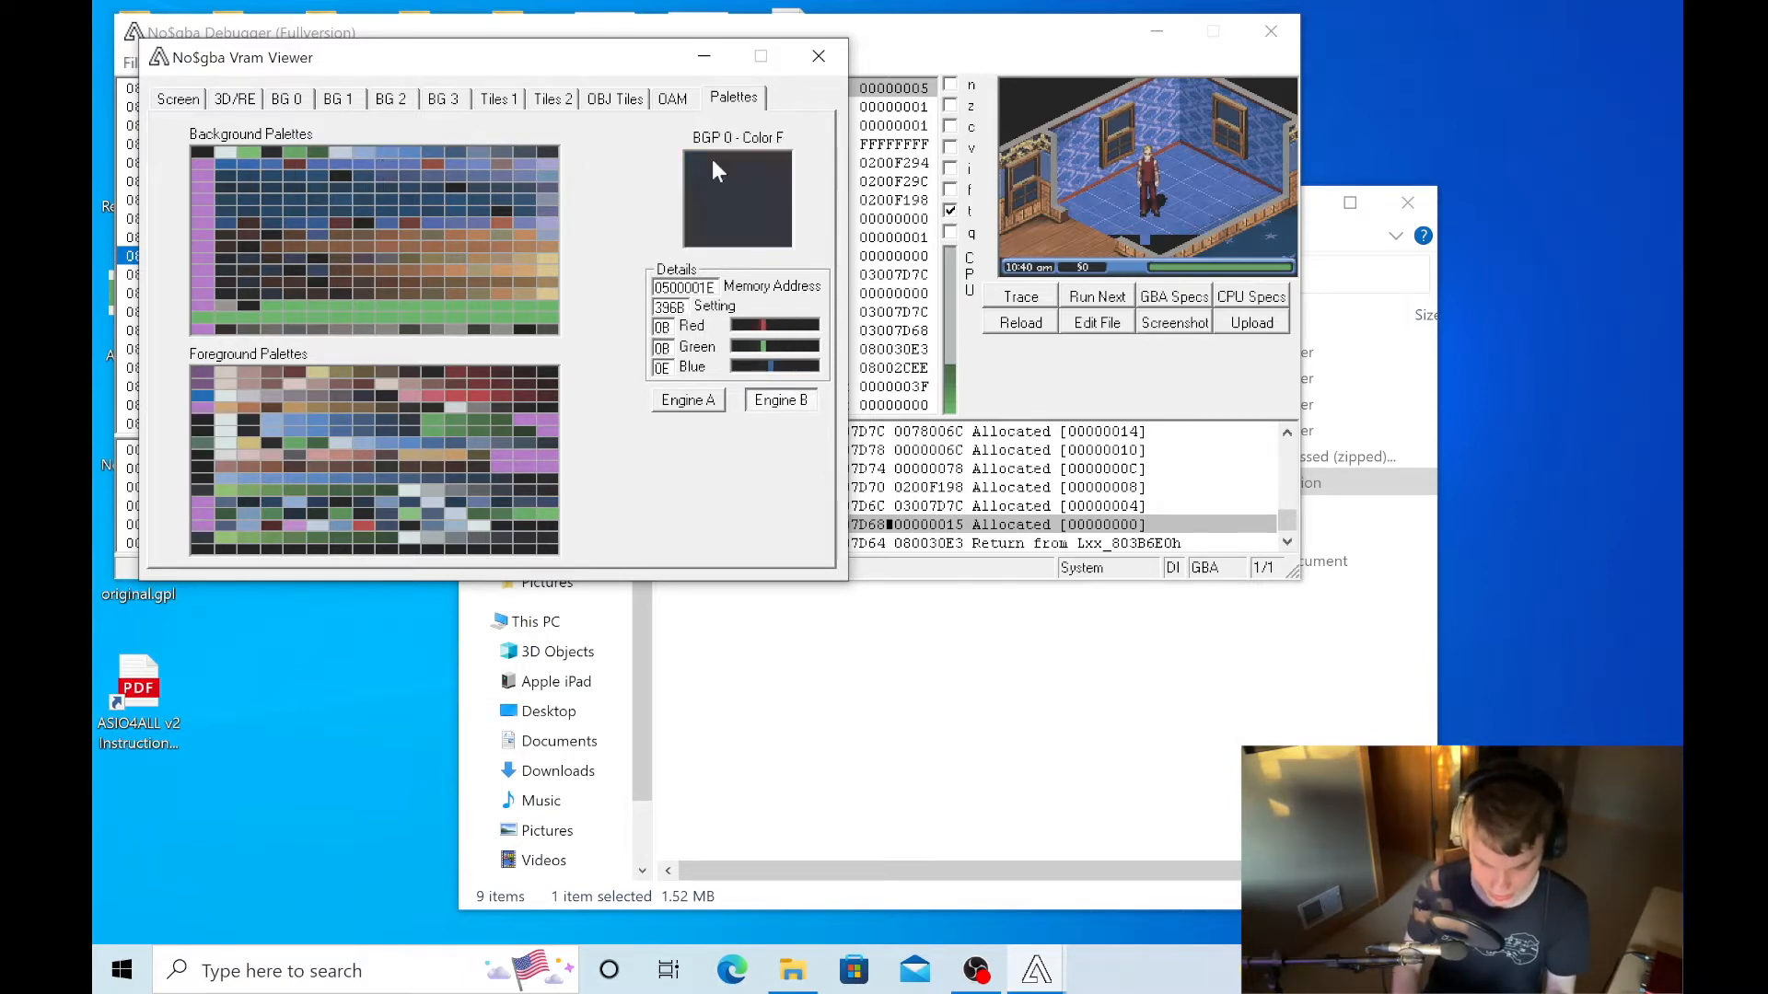
# - Resume the game and enlarge it briefly to examine the blue room's broken floor corner
pyautogui.click(1147, 244)
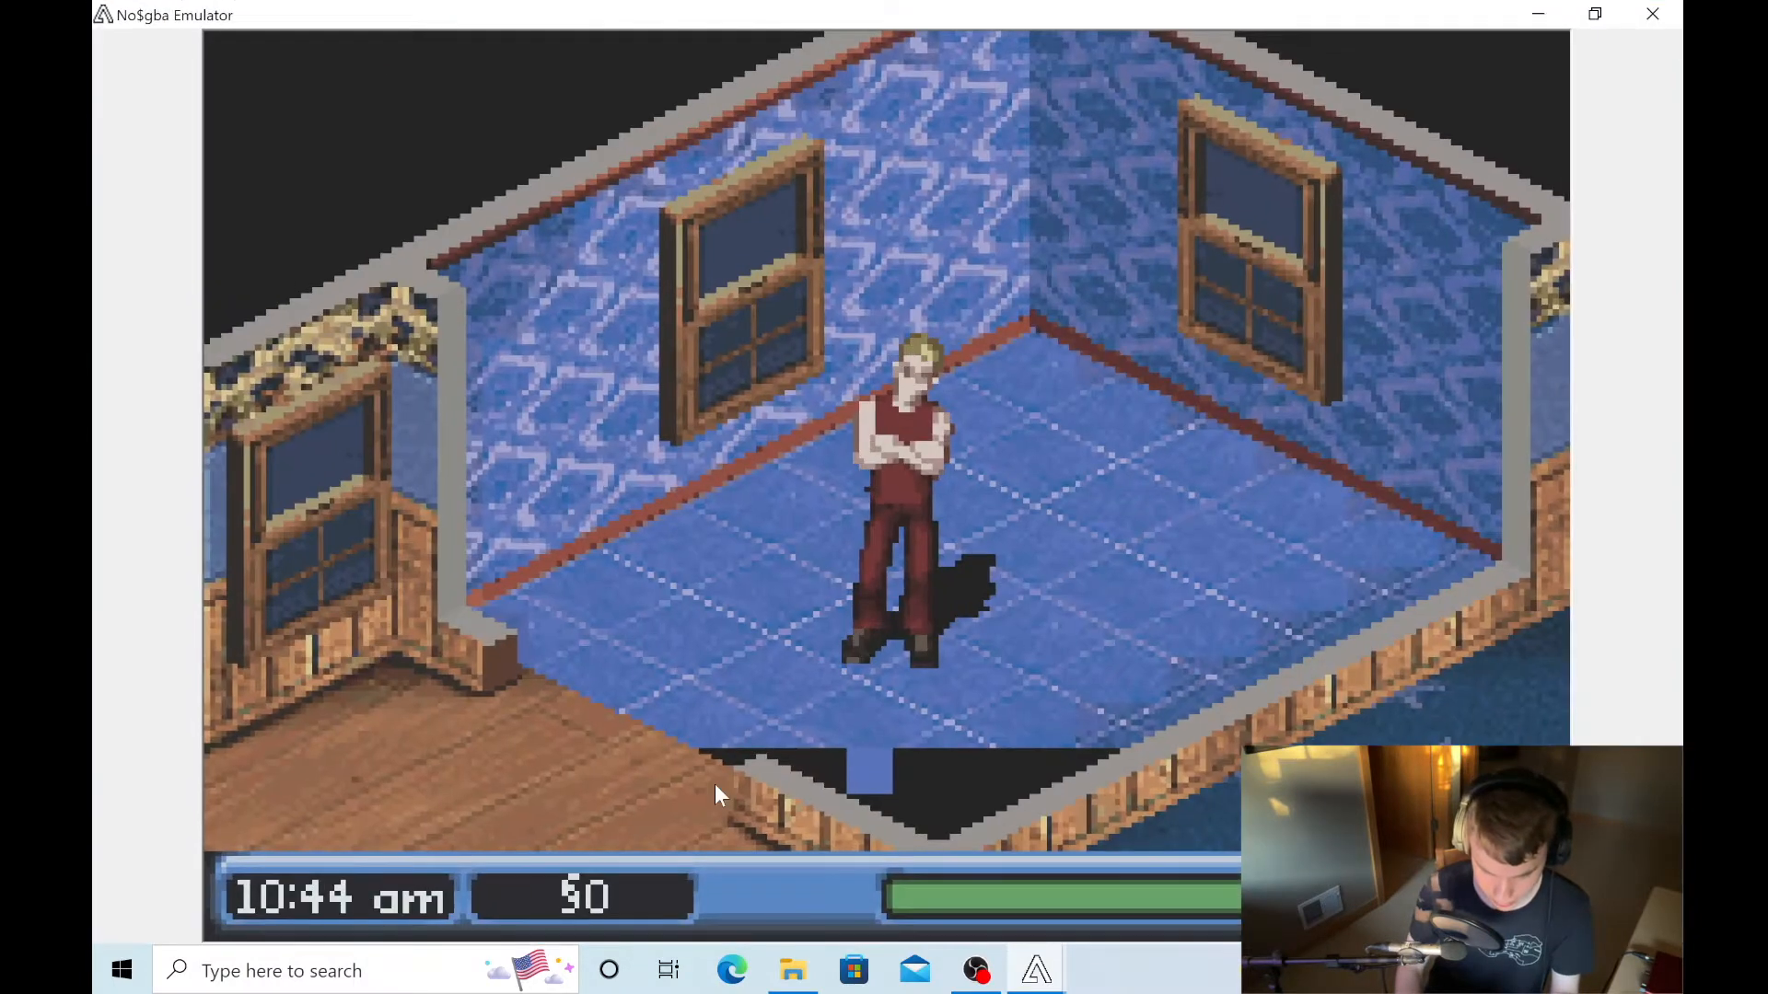
pyautogui.click(355, 57)
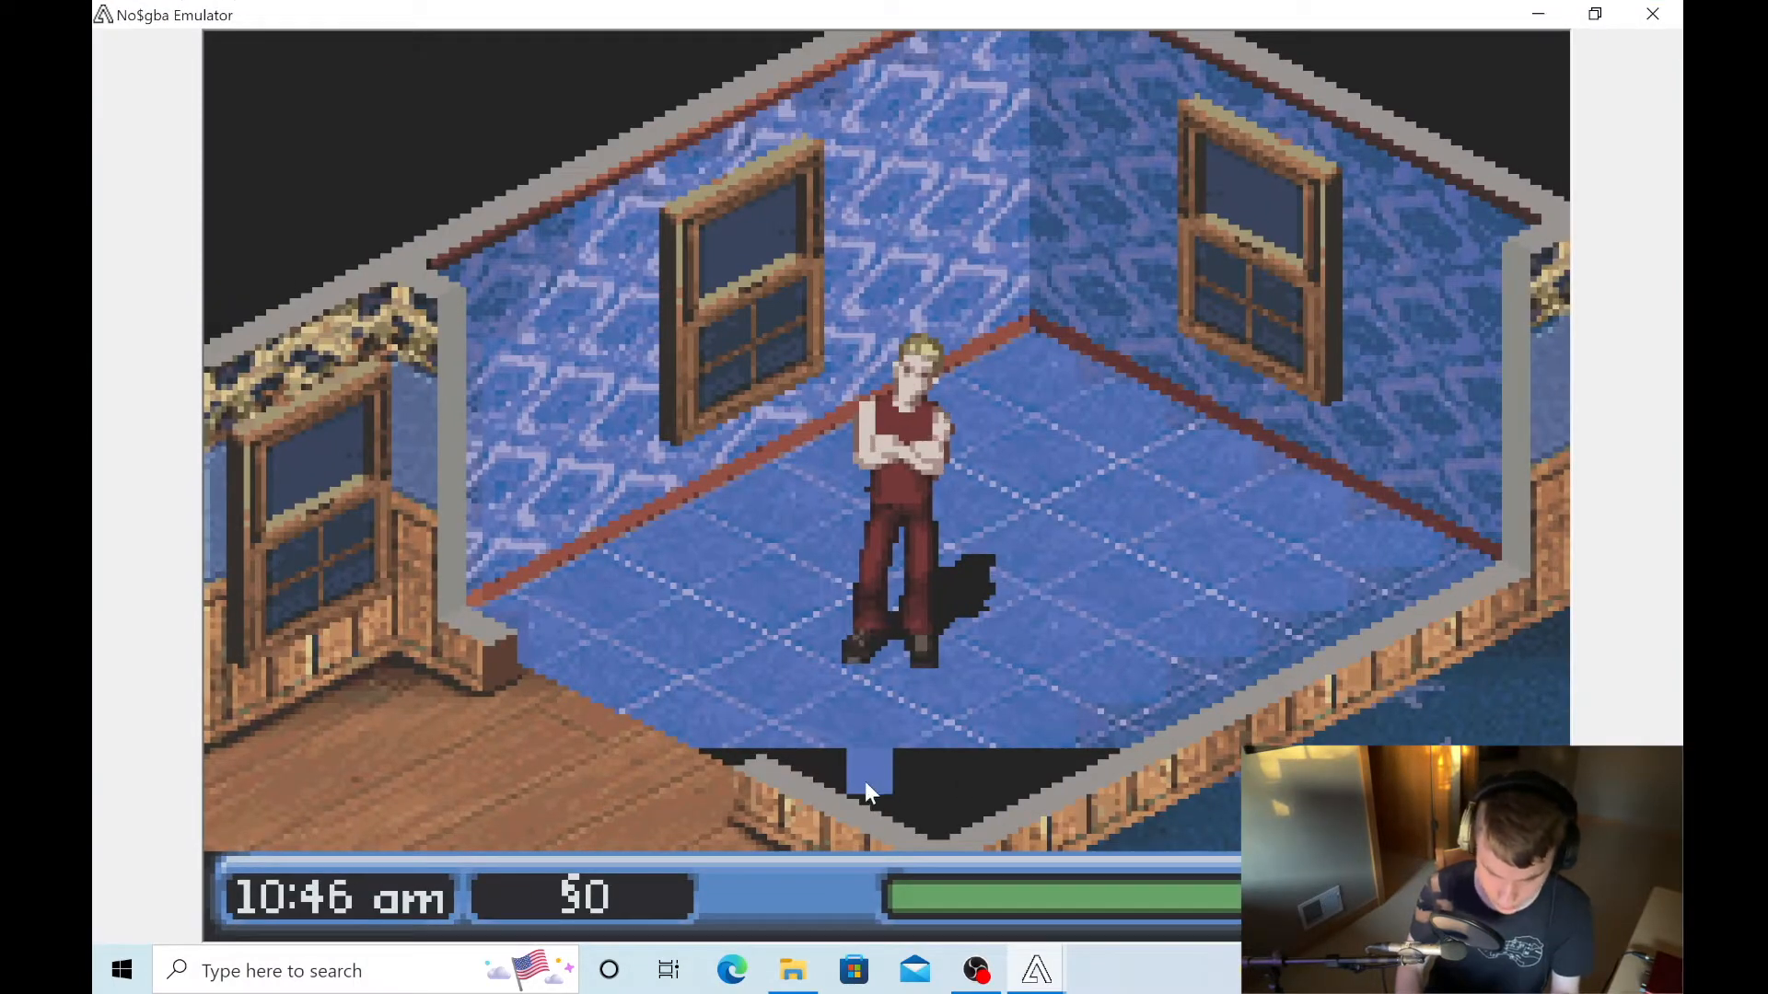
pyautogui.click(1595, 14)
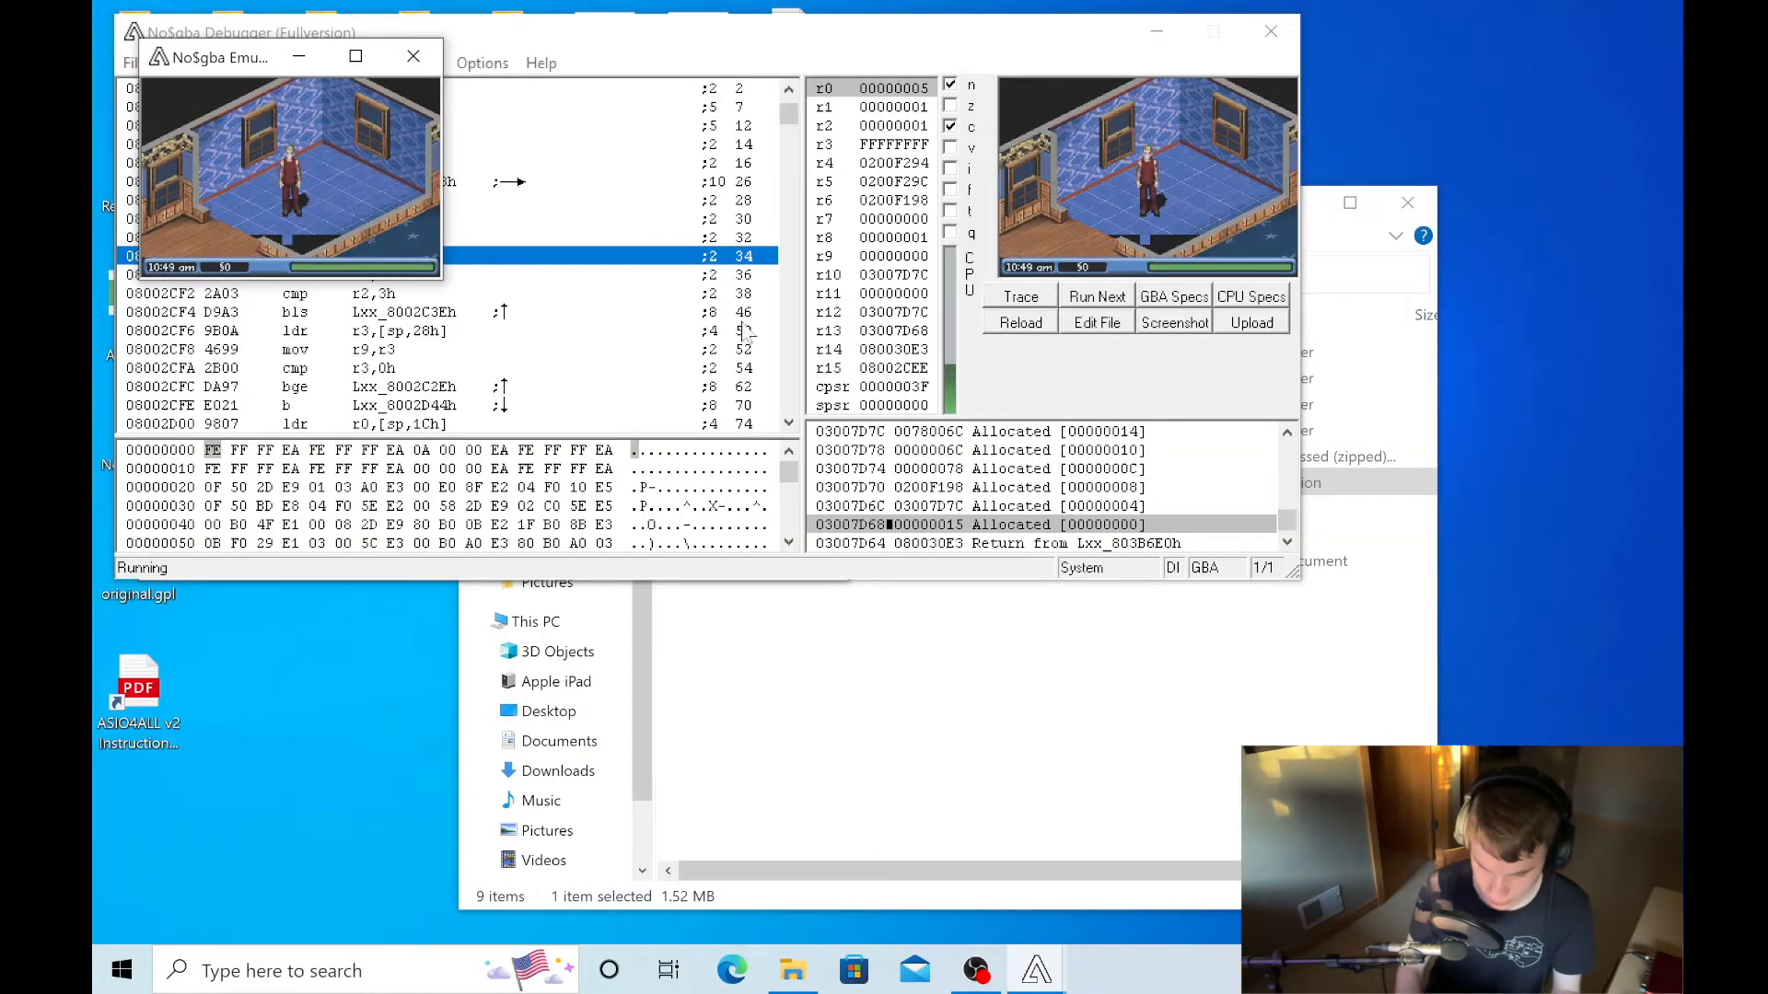
# - Inspect color 0 of background palette 1 in the Vram Viewer, and return to the debugger window
pyautogui.click(1033, 965)
pyautogui.click(1266, 861)
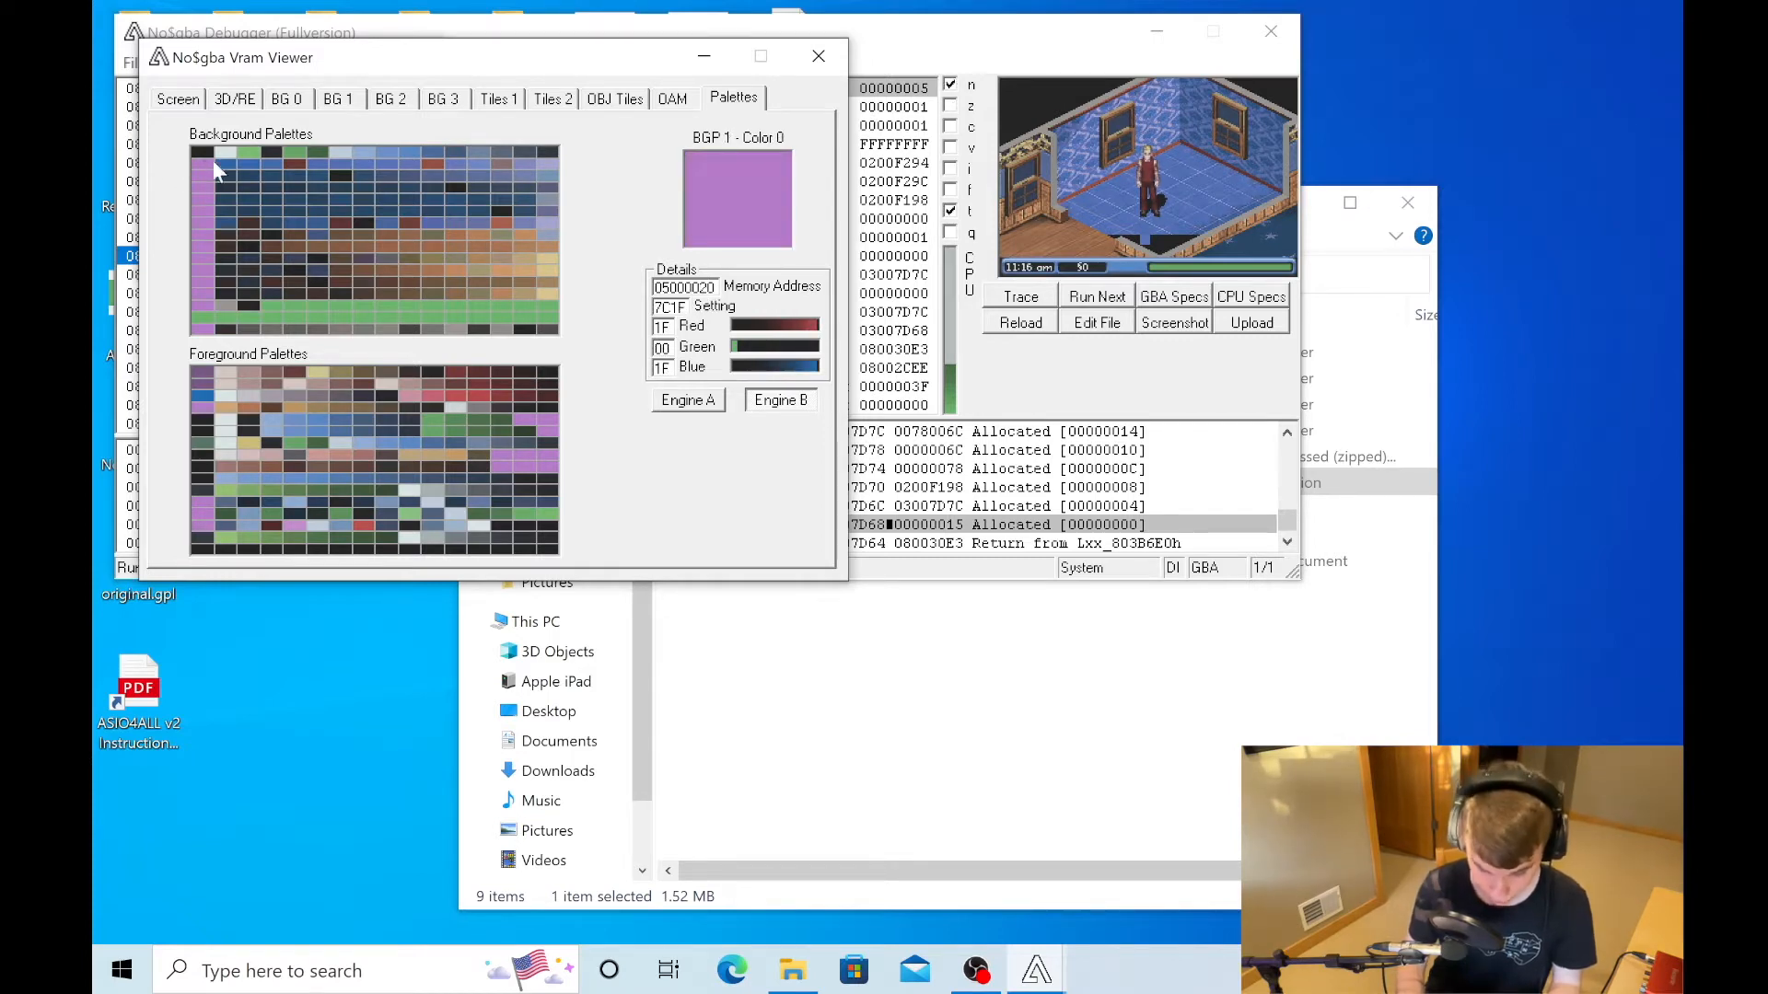
pyautogui.click(1036, 41)
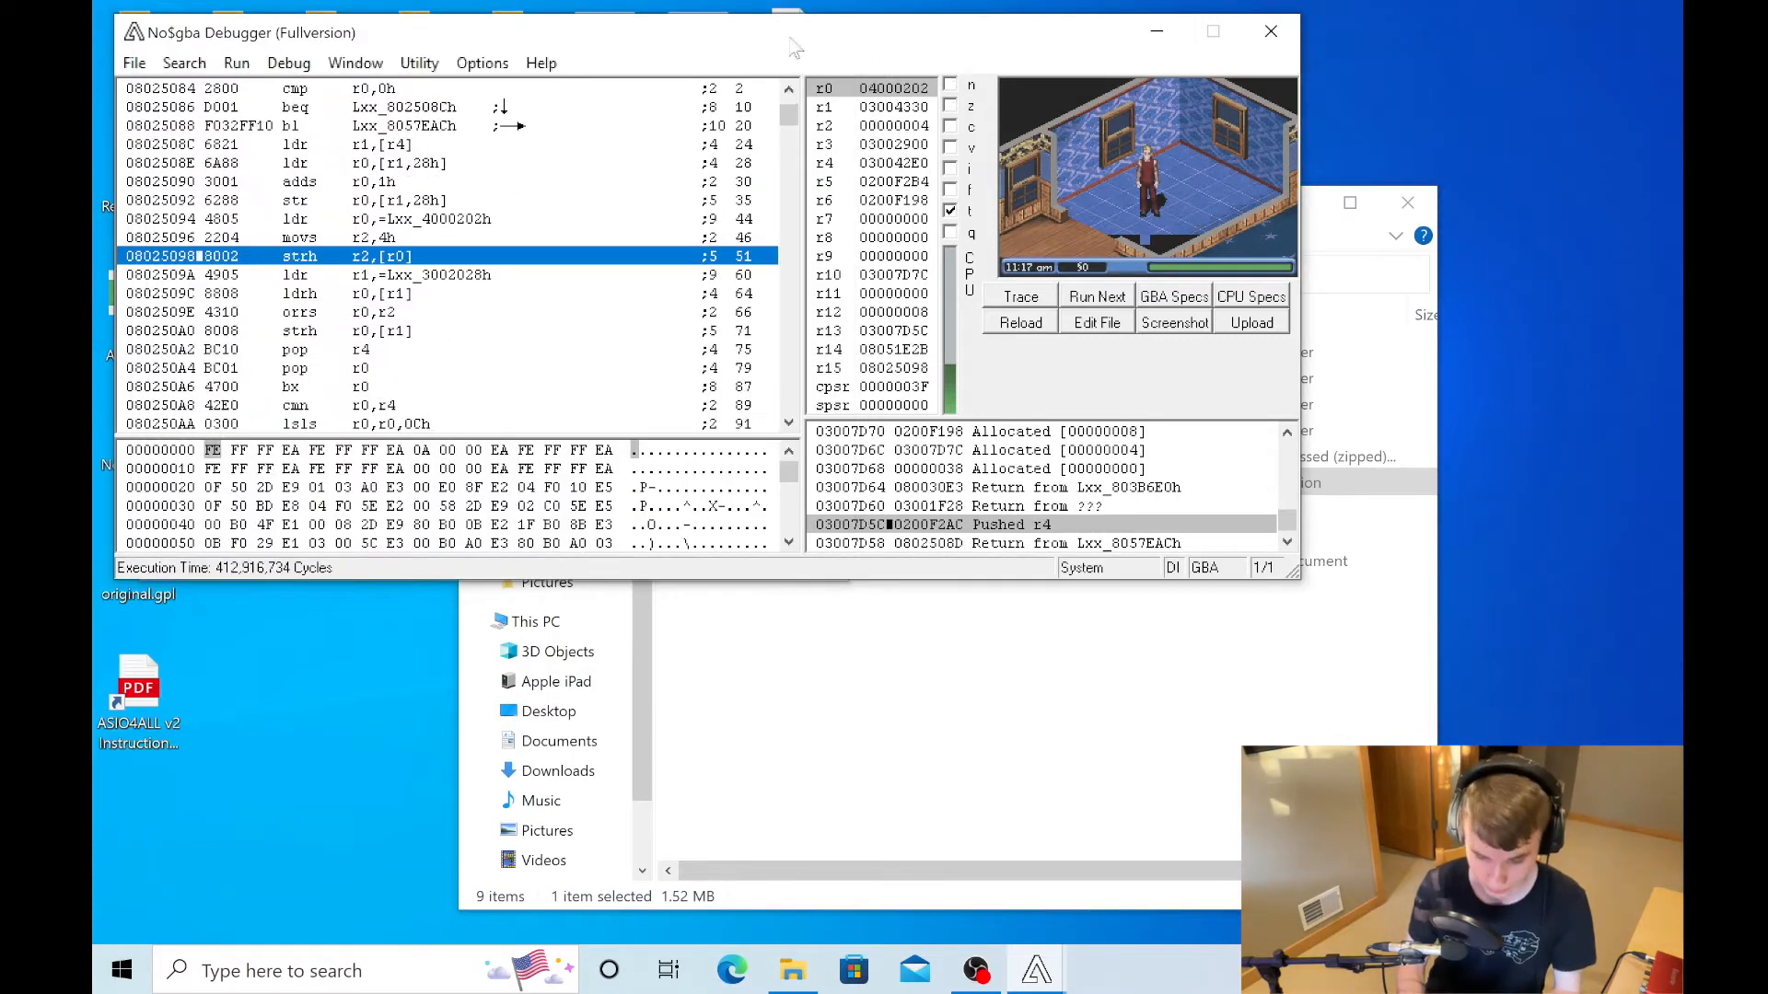
# - Go to address 05000020 in the debugger's memory dump to view background palette 1's bytes
pyautogui.click(213, 451)
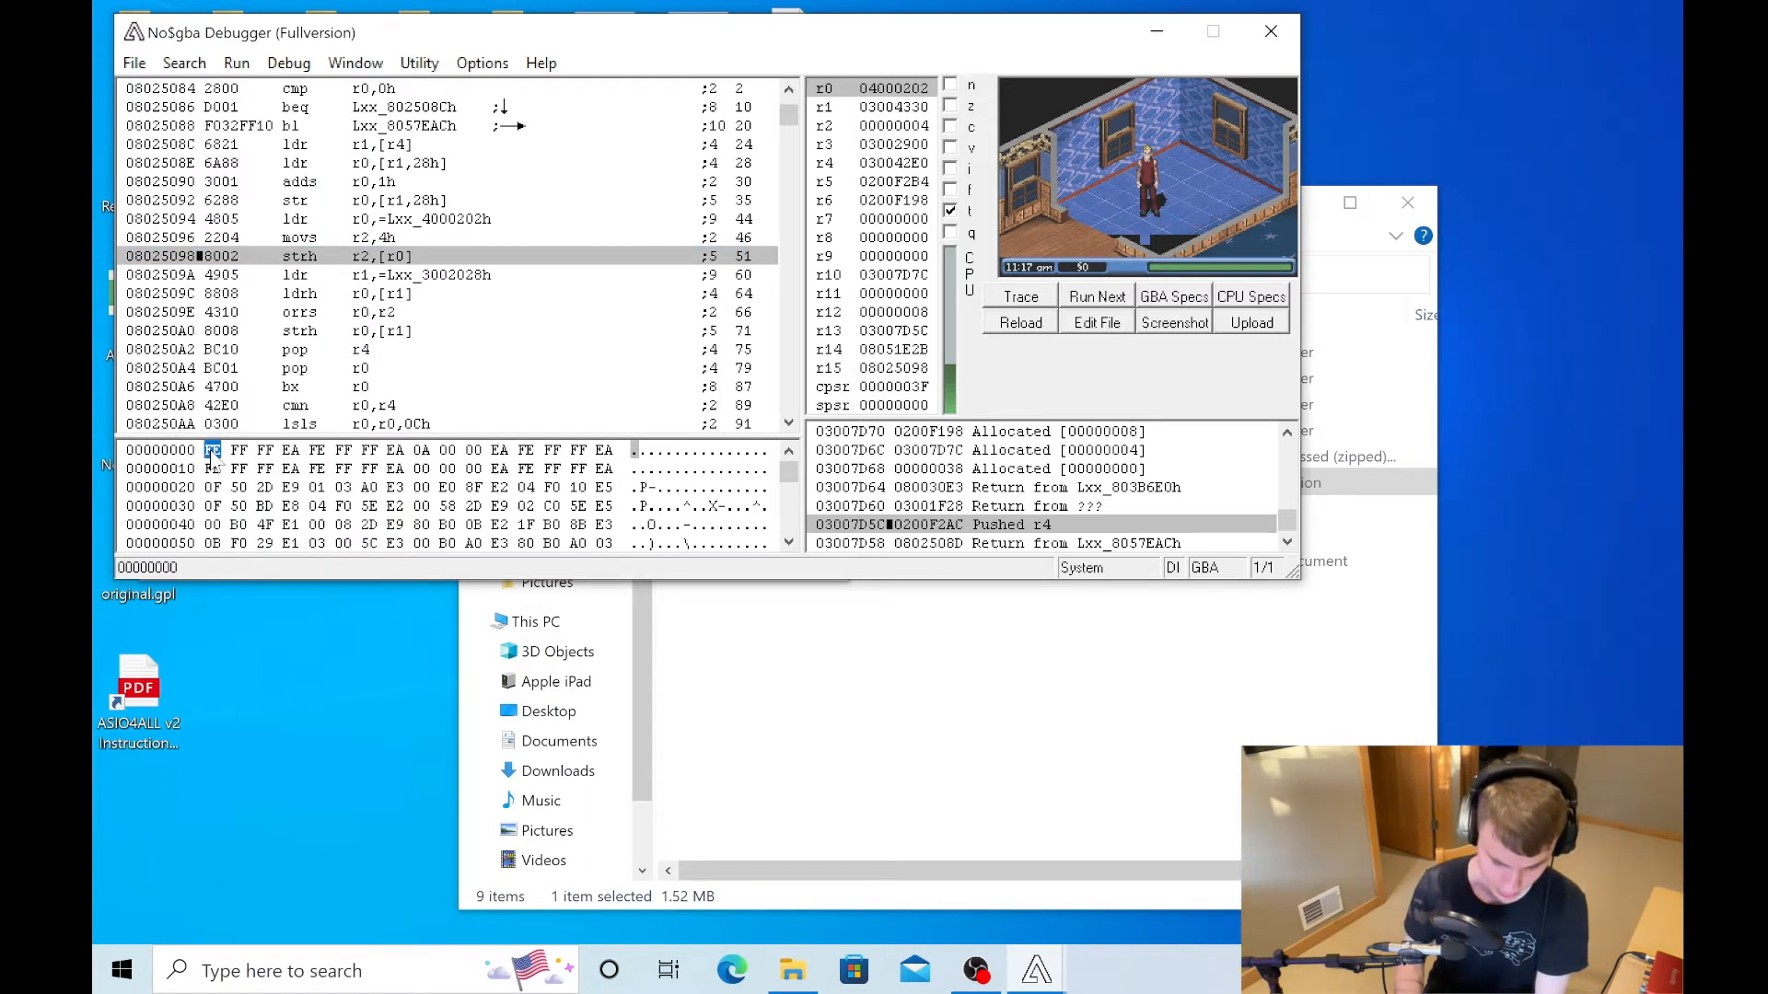
pyautogui.hotkey('ctrl', 'g')
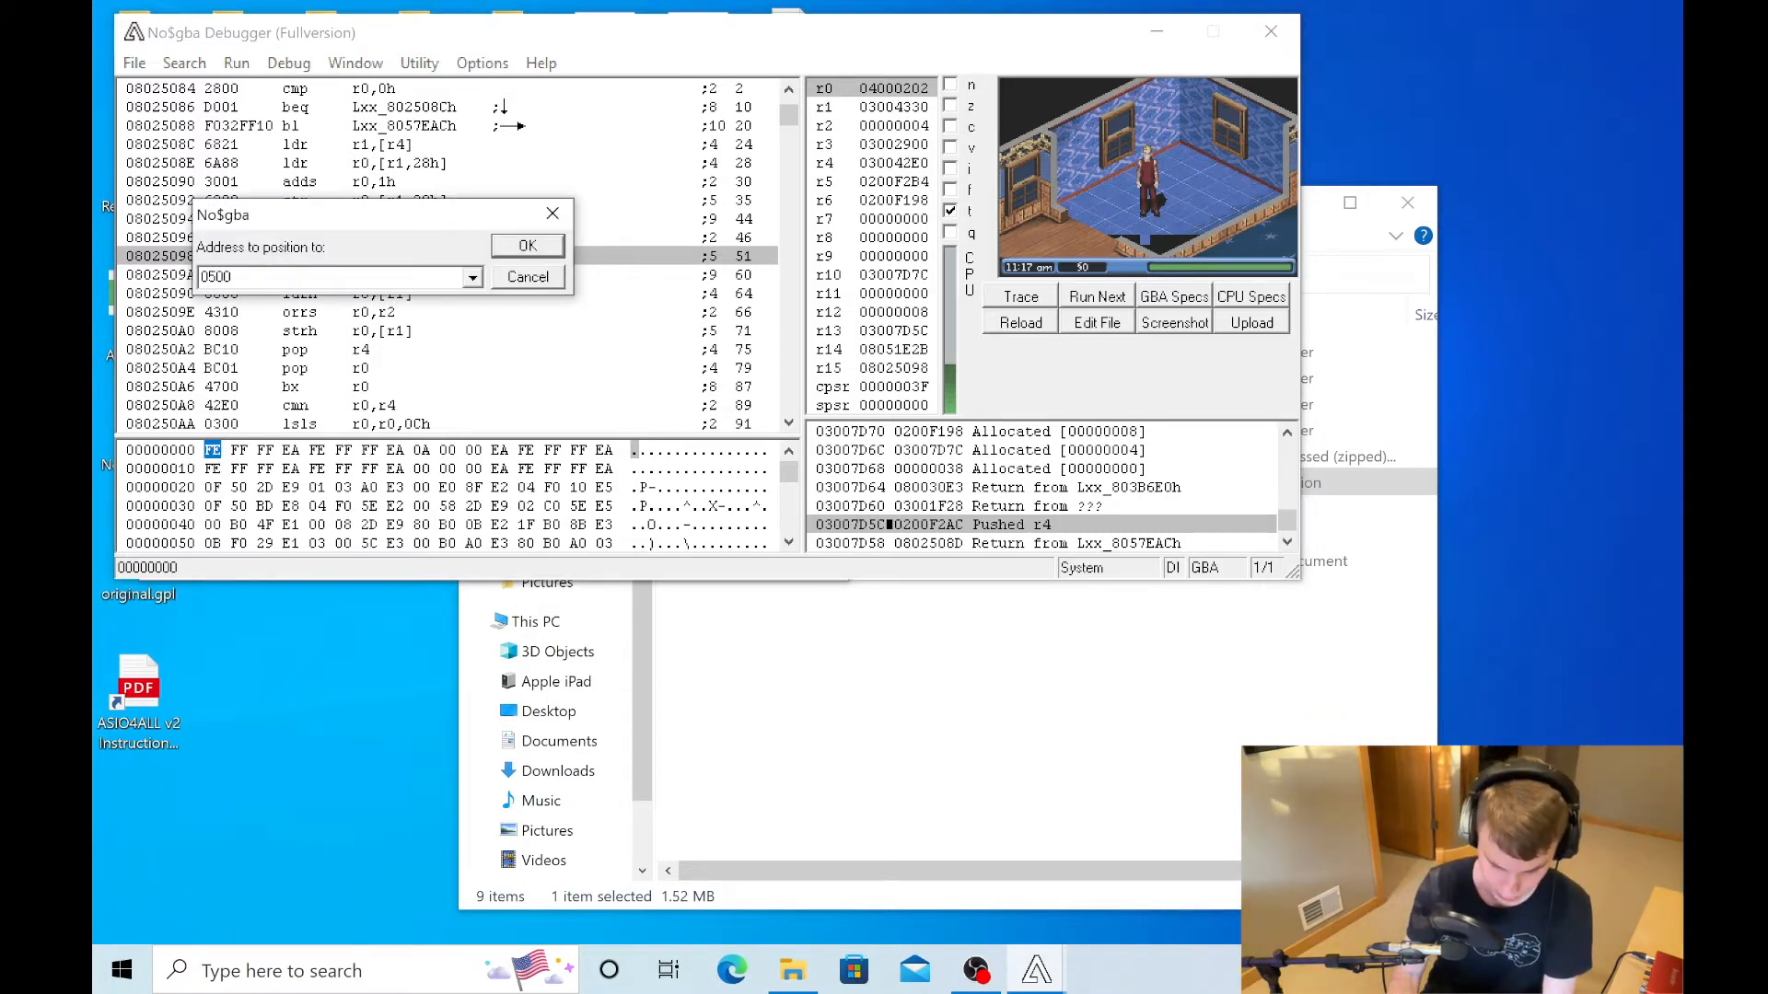
pyautogui.press('Return')
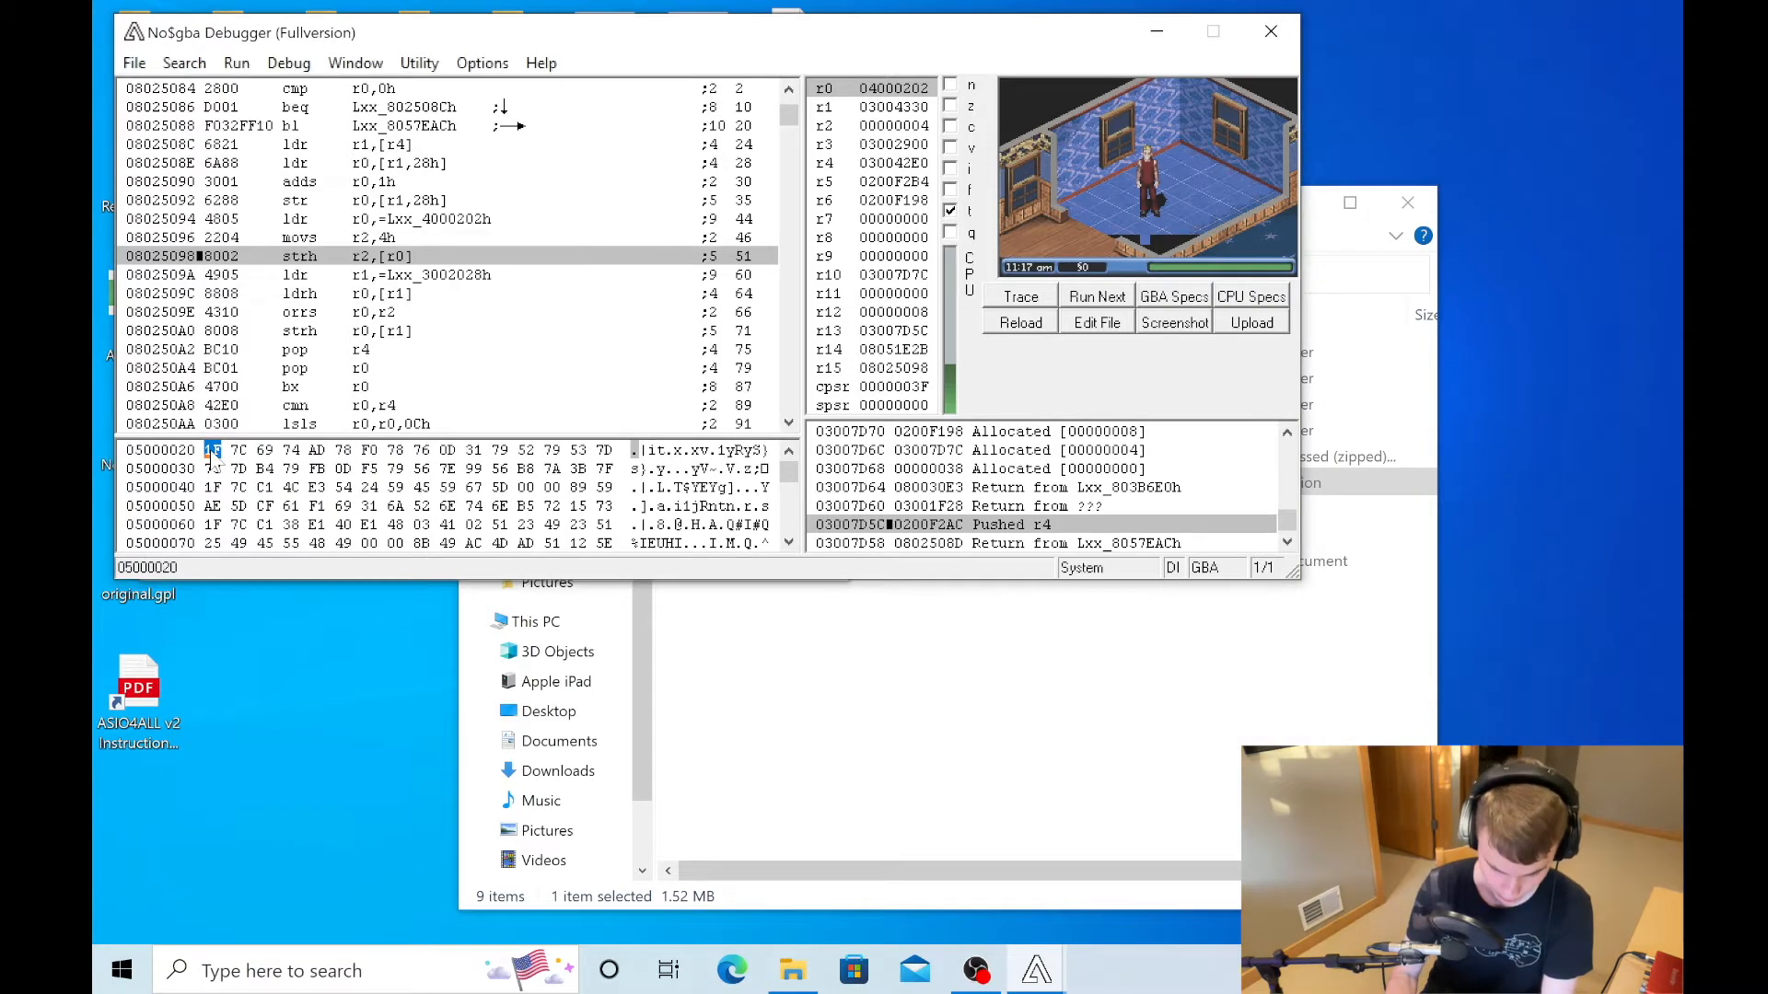
# - Minimize the no$gba folder and the Vram Viewer, and move the debugger window clear of the desktop ROM files
pyautogui.click(804, 683)
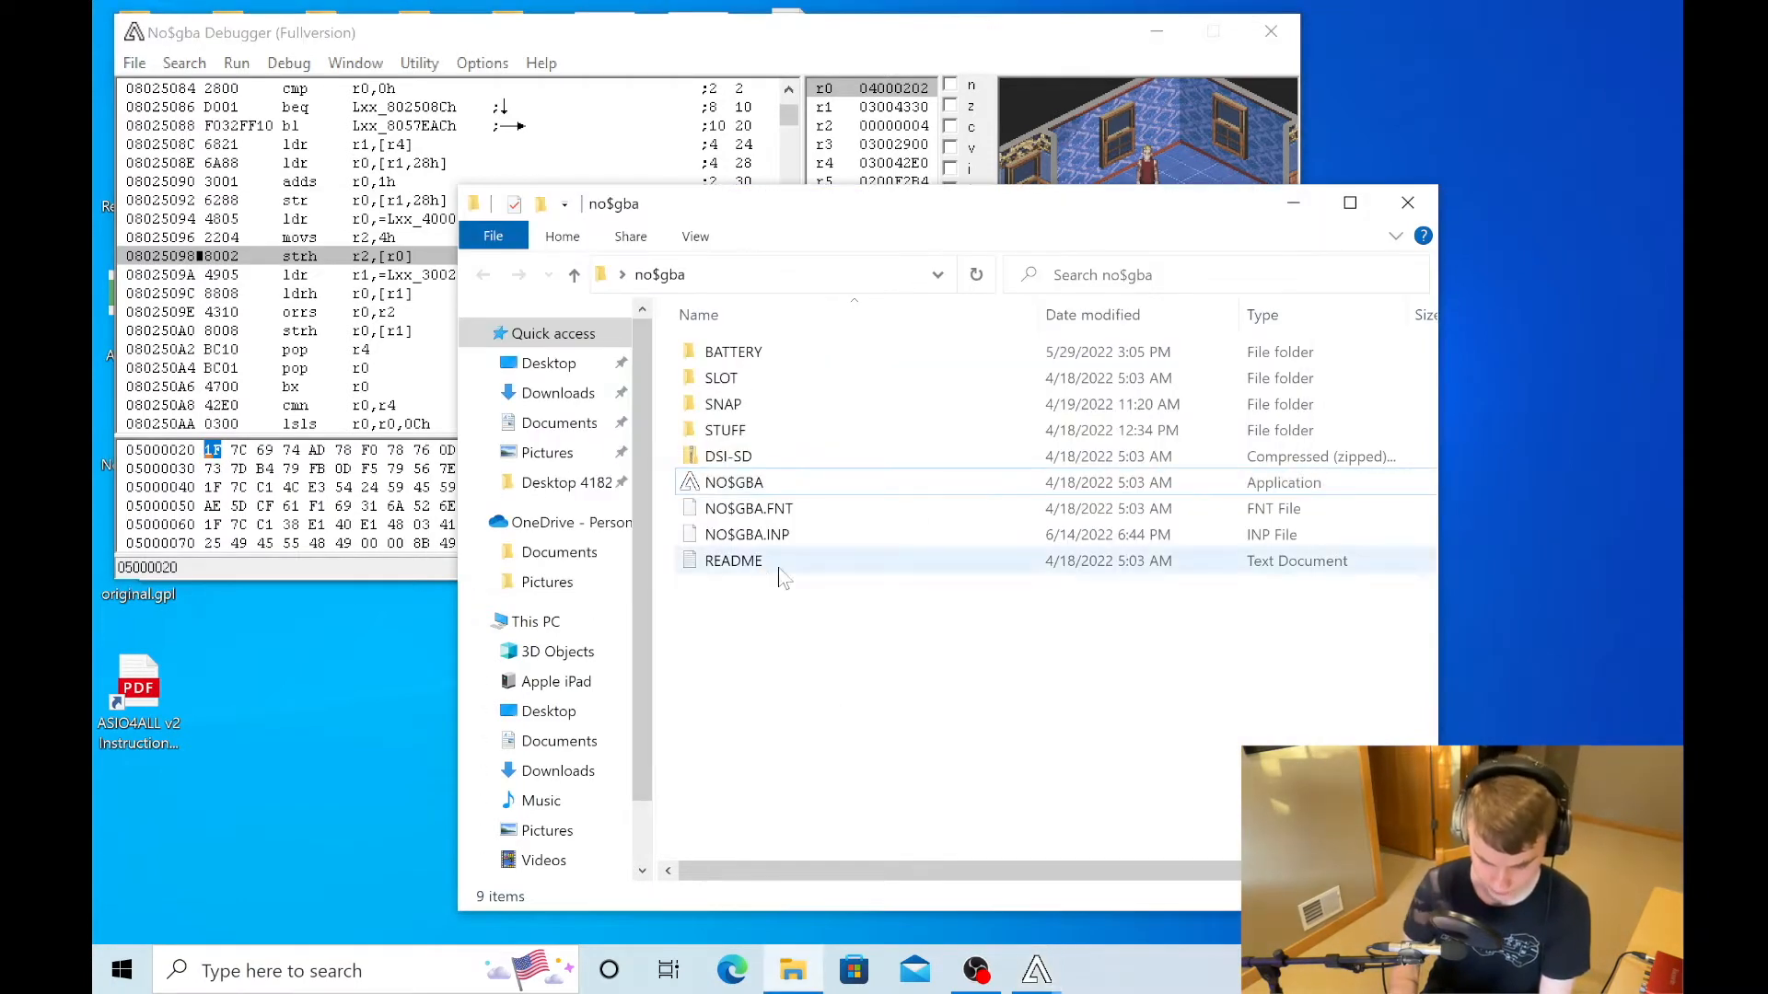
pyautogui.click(1294, 204)
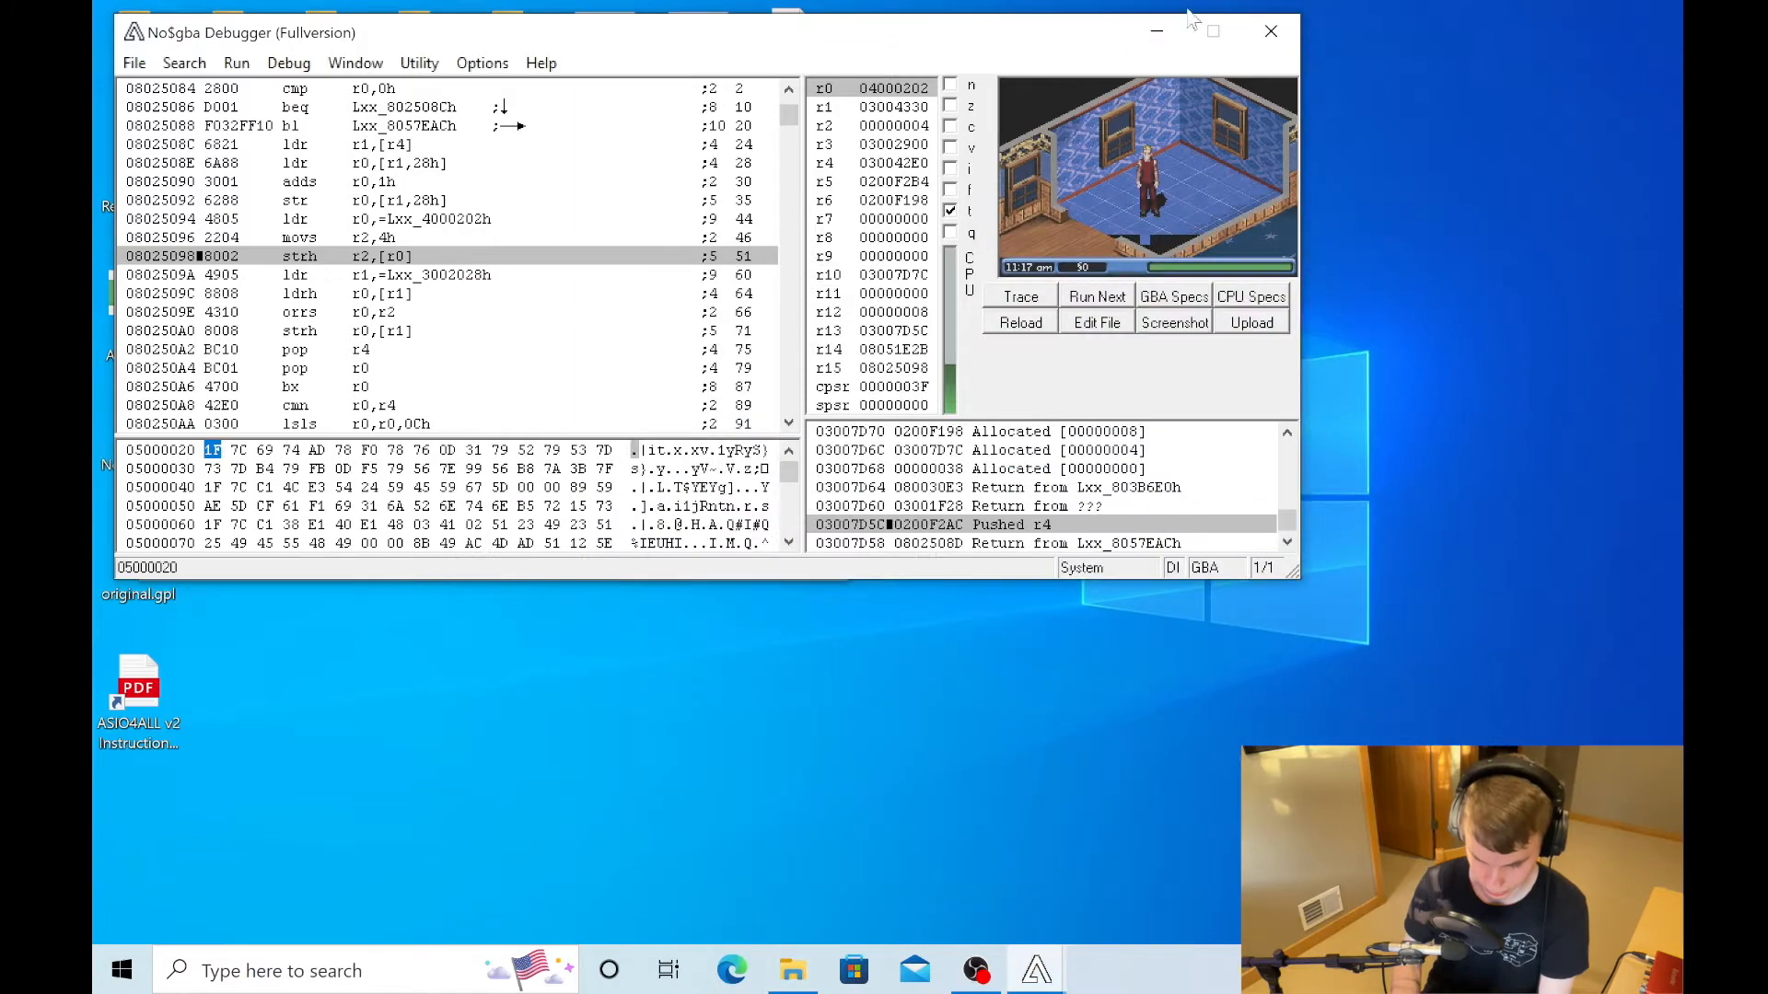
pyautogui.moveTo(983, 28); pyautogui.dragTo(1531, 251)
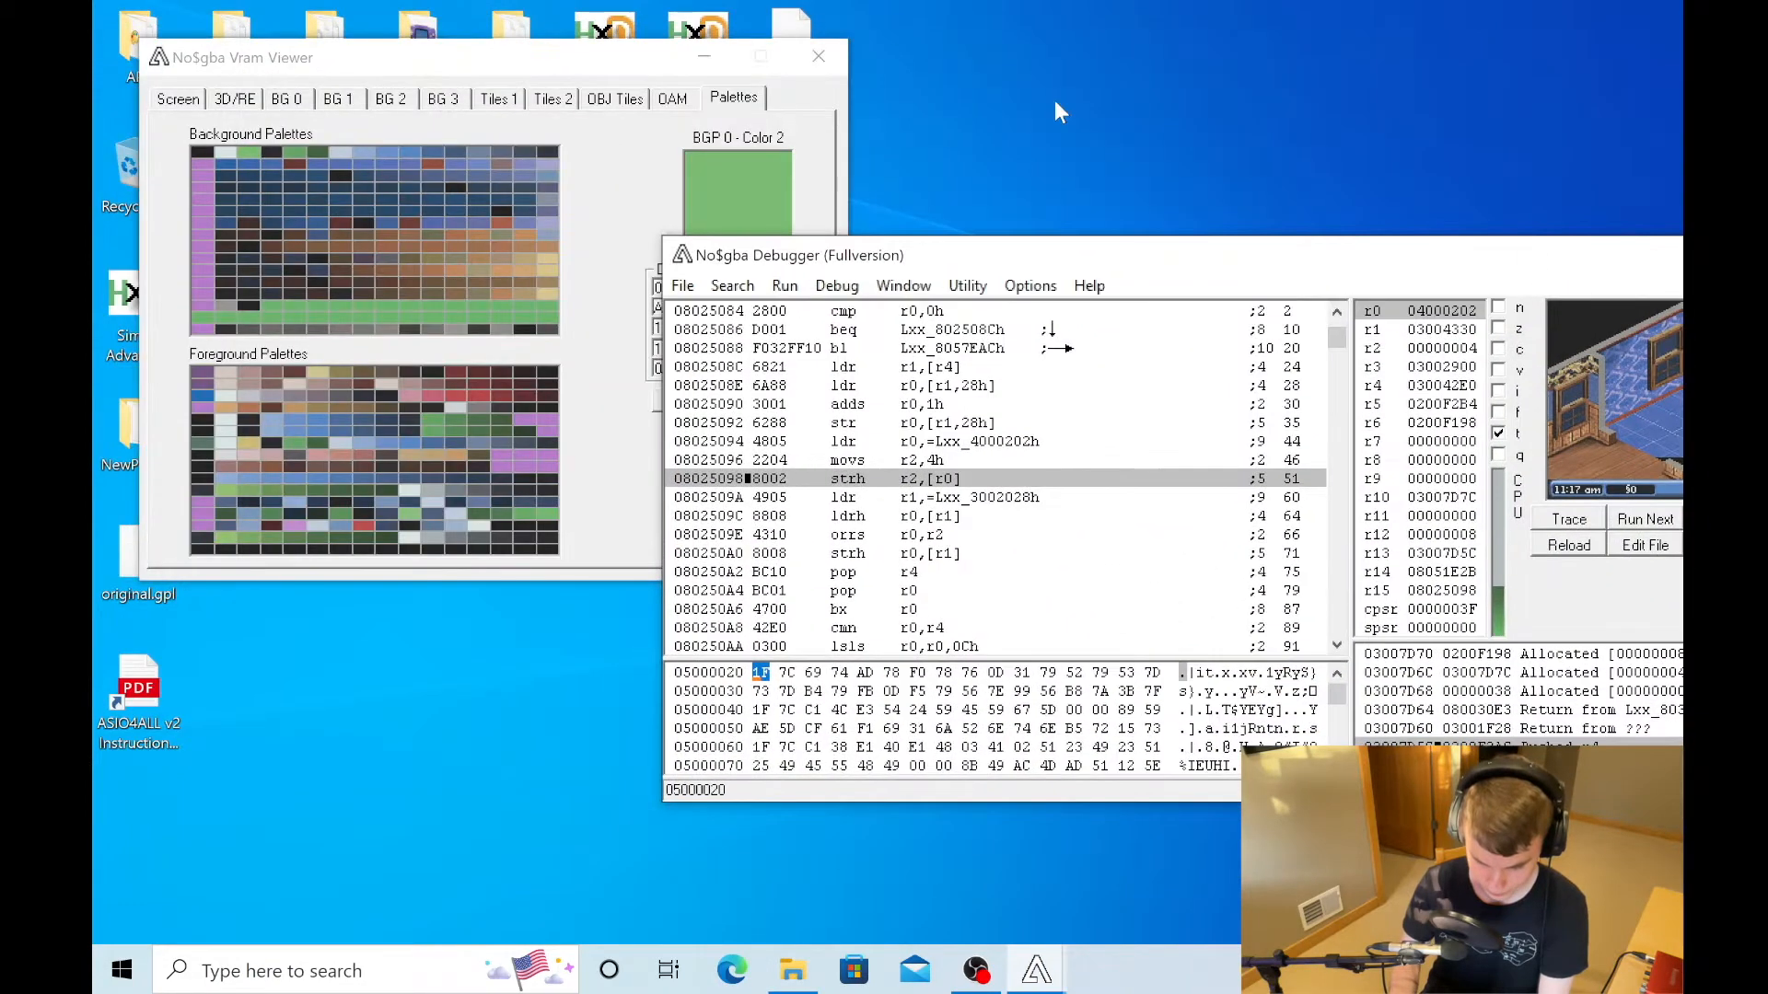
pyautogui.click(702, 55)
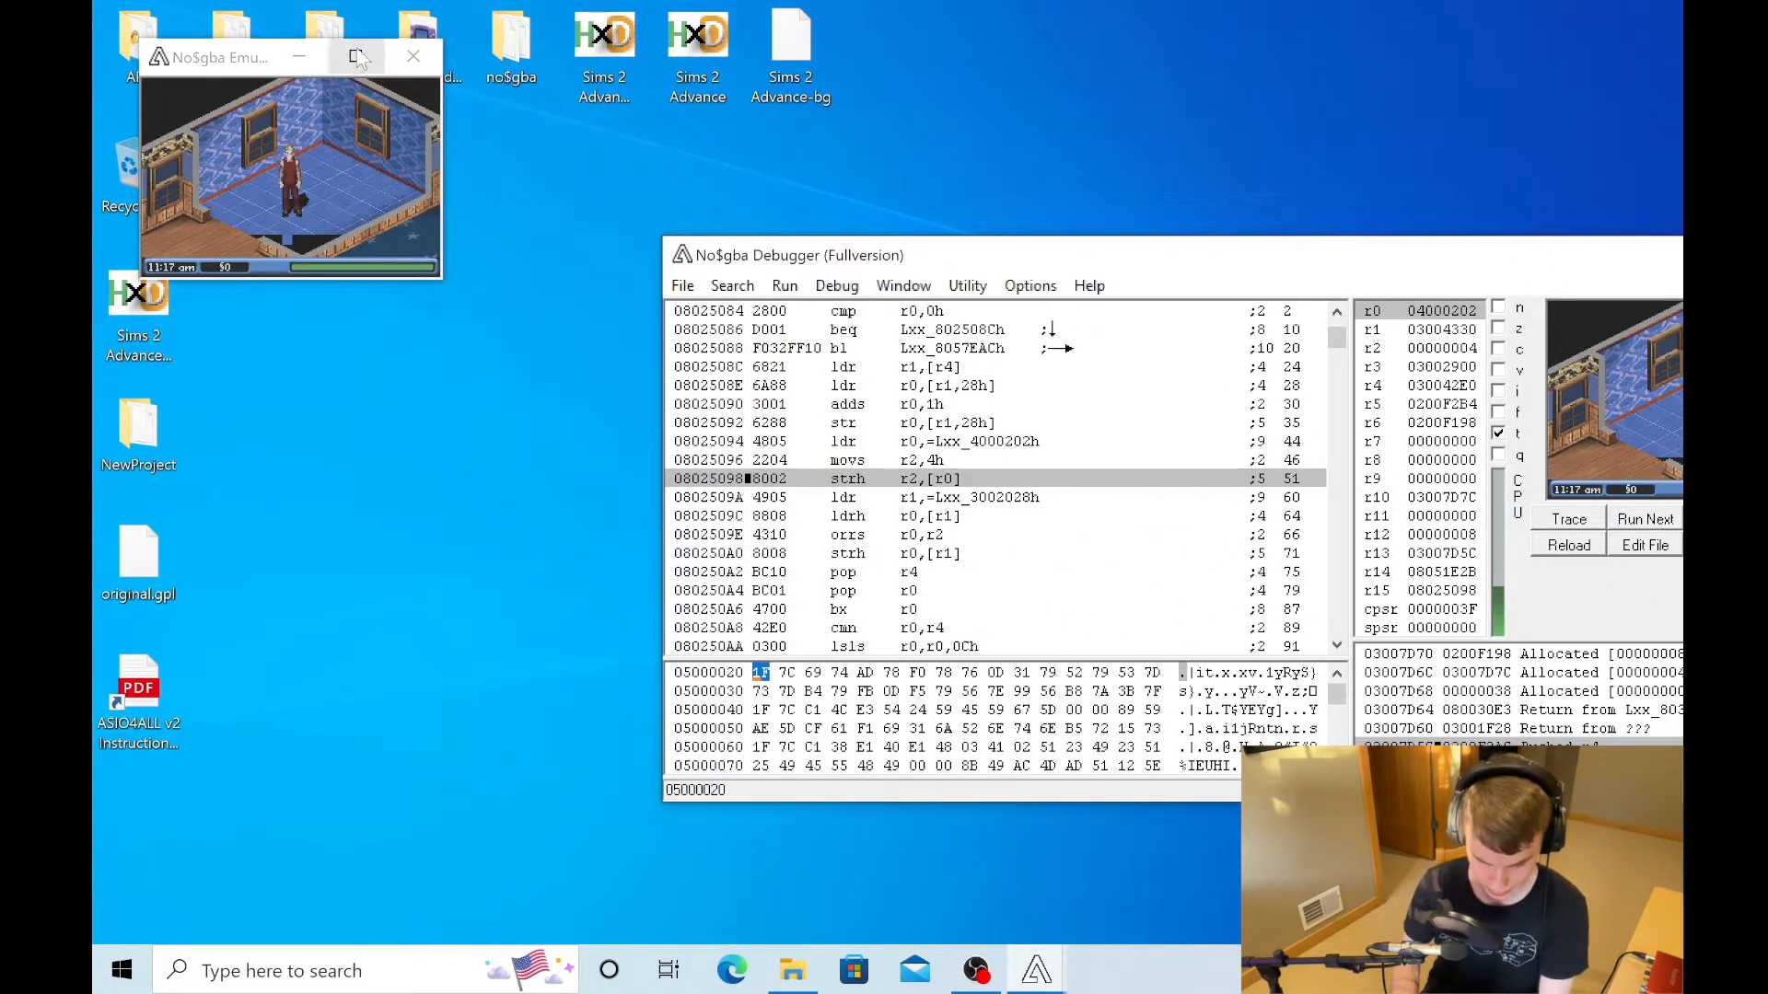
# - Open the desktop's Sims 2 Advance - Copy ROM in HxD and arrange it beside the debugger window
pyautogui.click(118, 308)
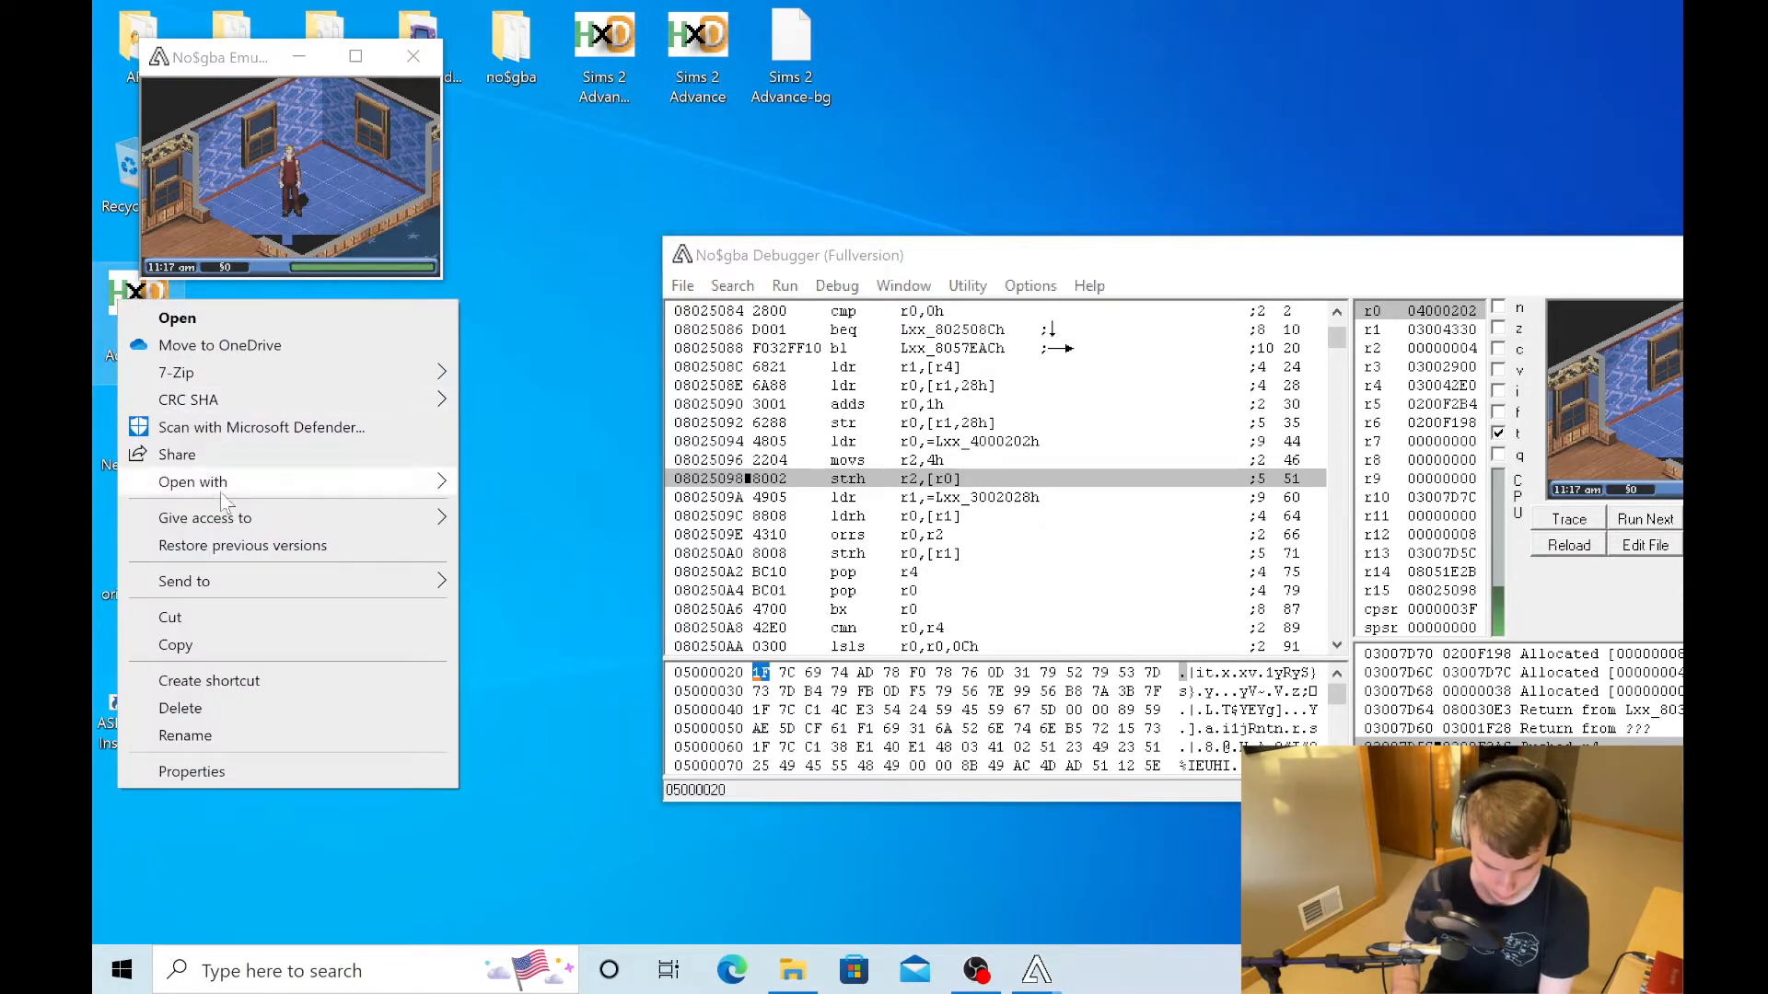
pyautogui.moveTo(250, 483)
pyautogui.click(476, 485)
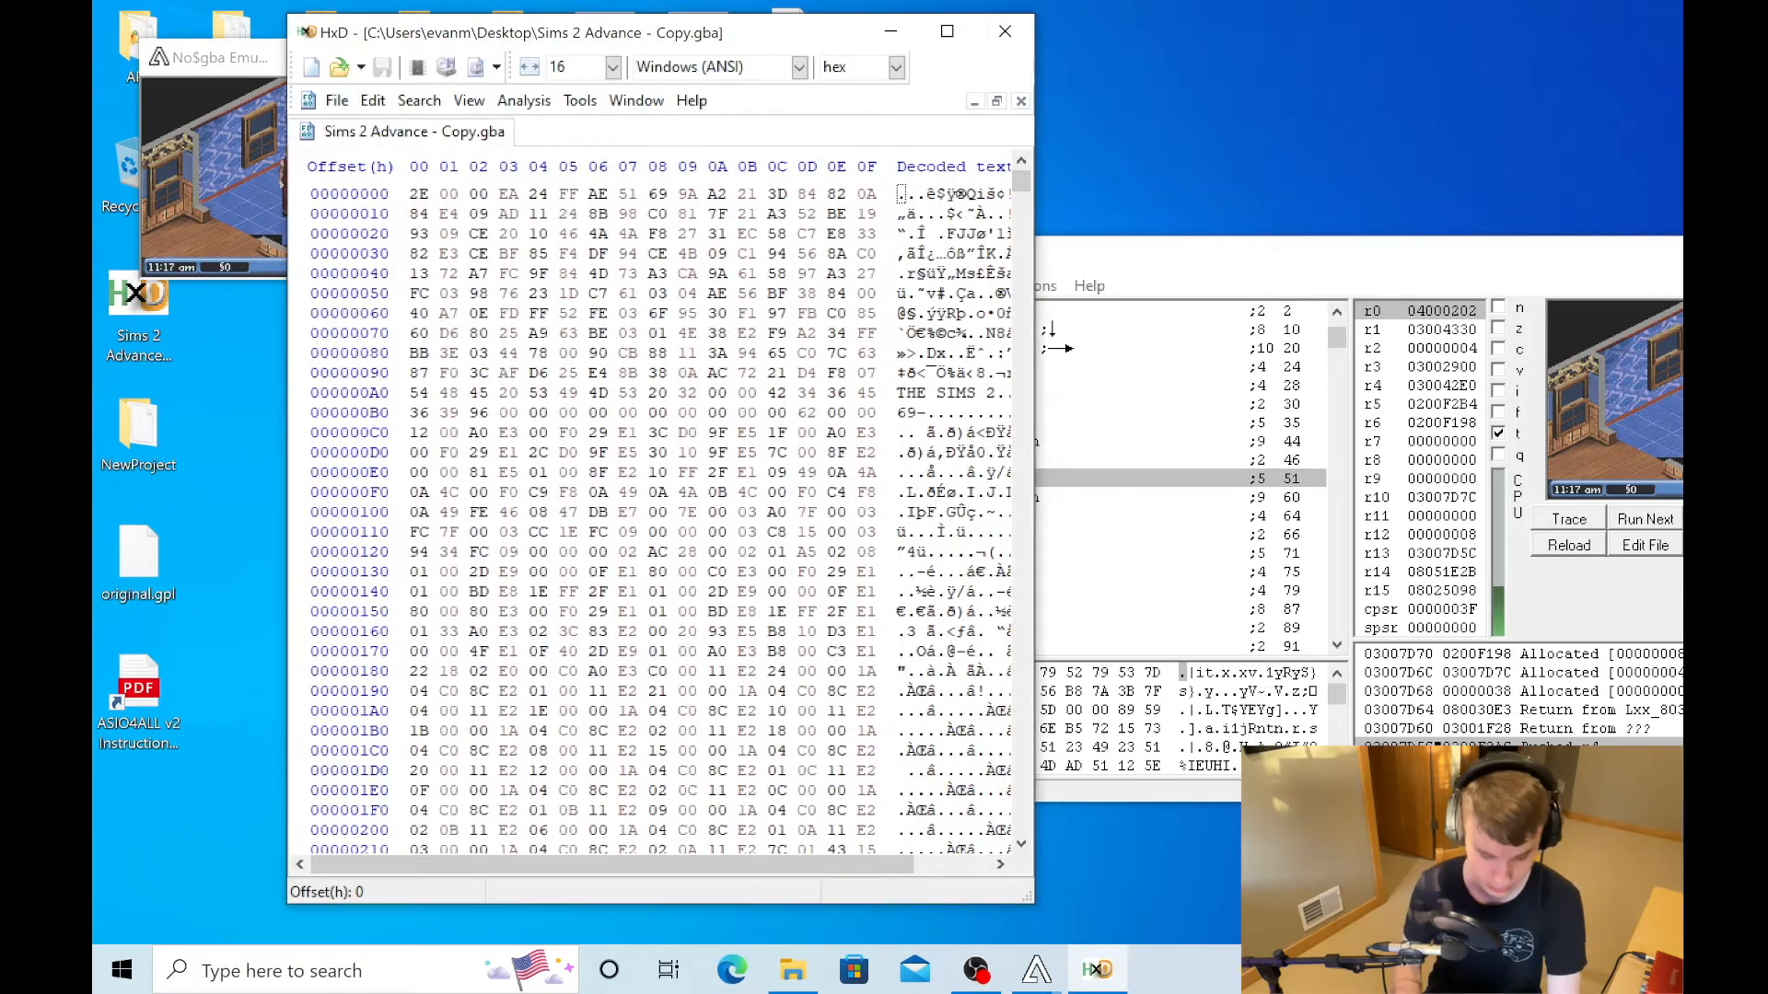
pyautogui.moveTo(787, 43); pyautogui.dragTo(654, 93)
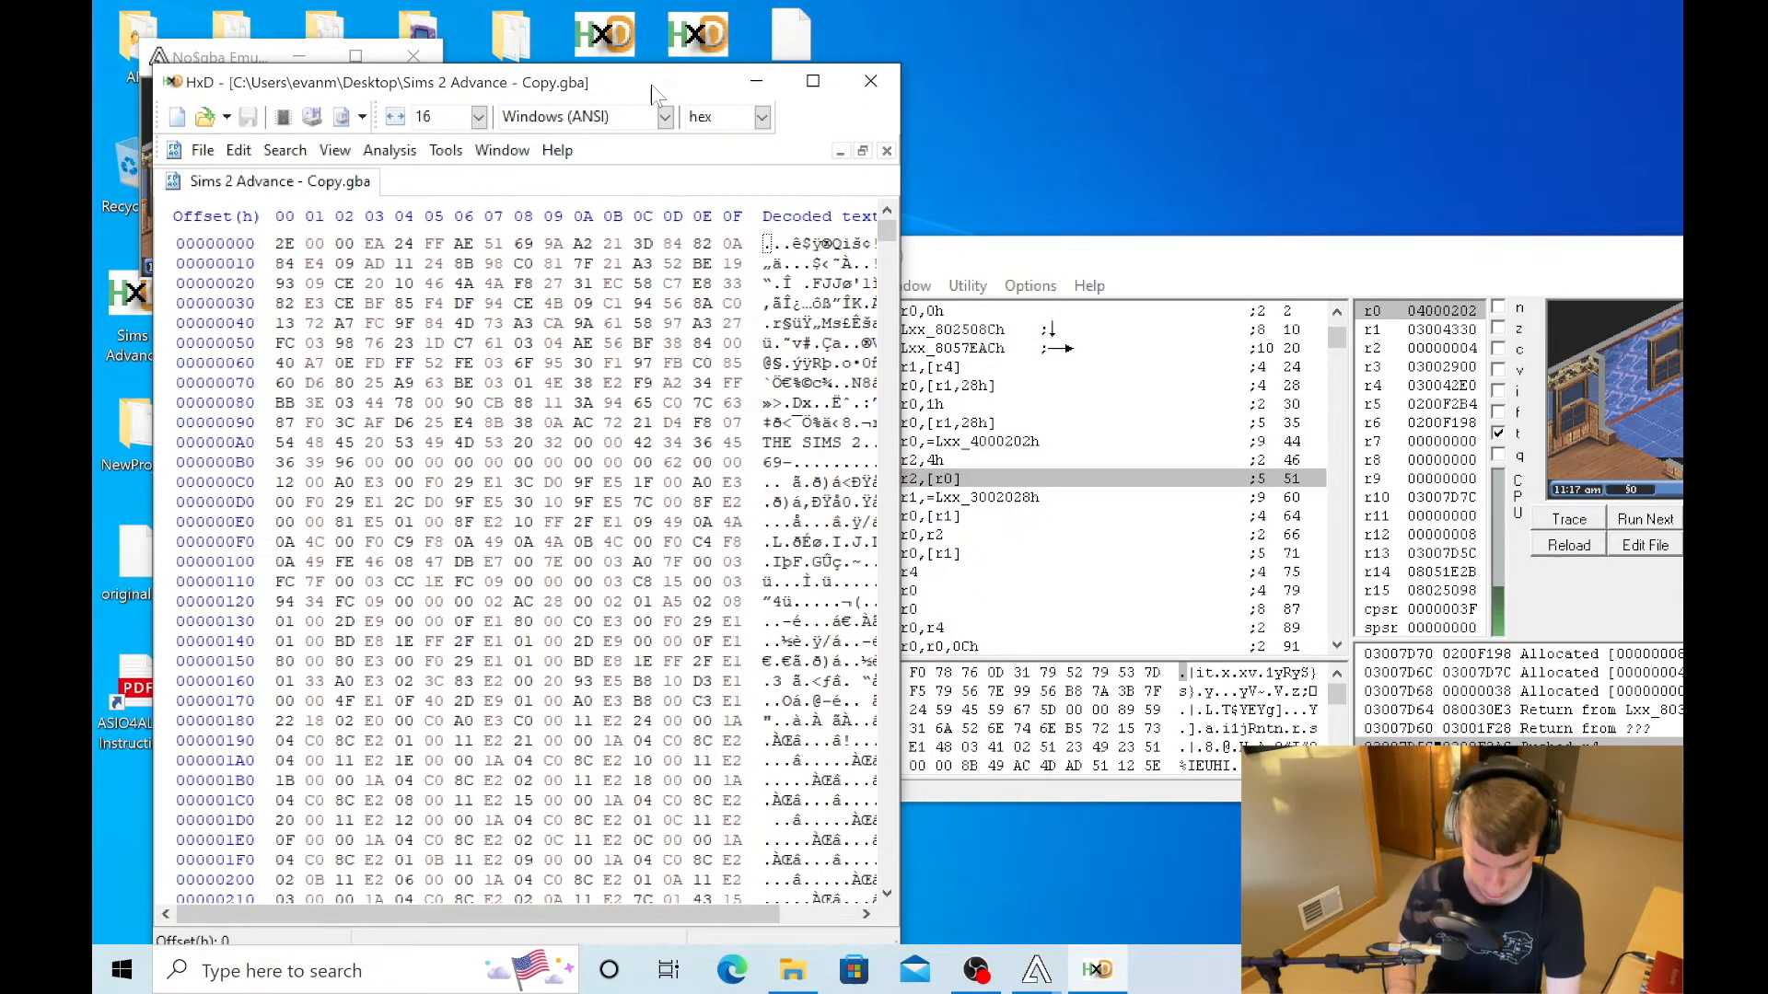
pyautogui.moveTo(1139, 270); pyautogui.dragTo(1257, 179)
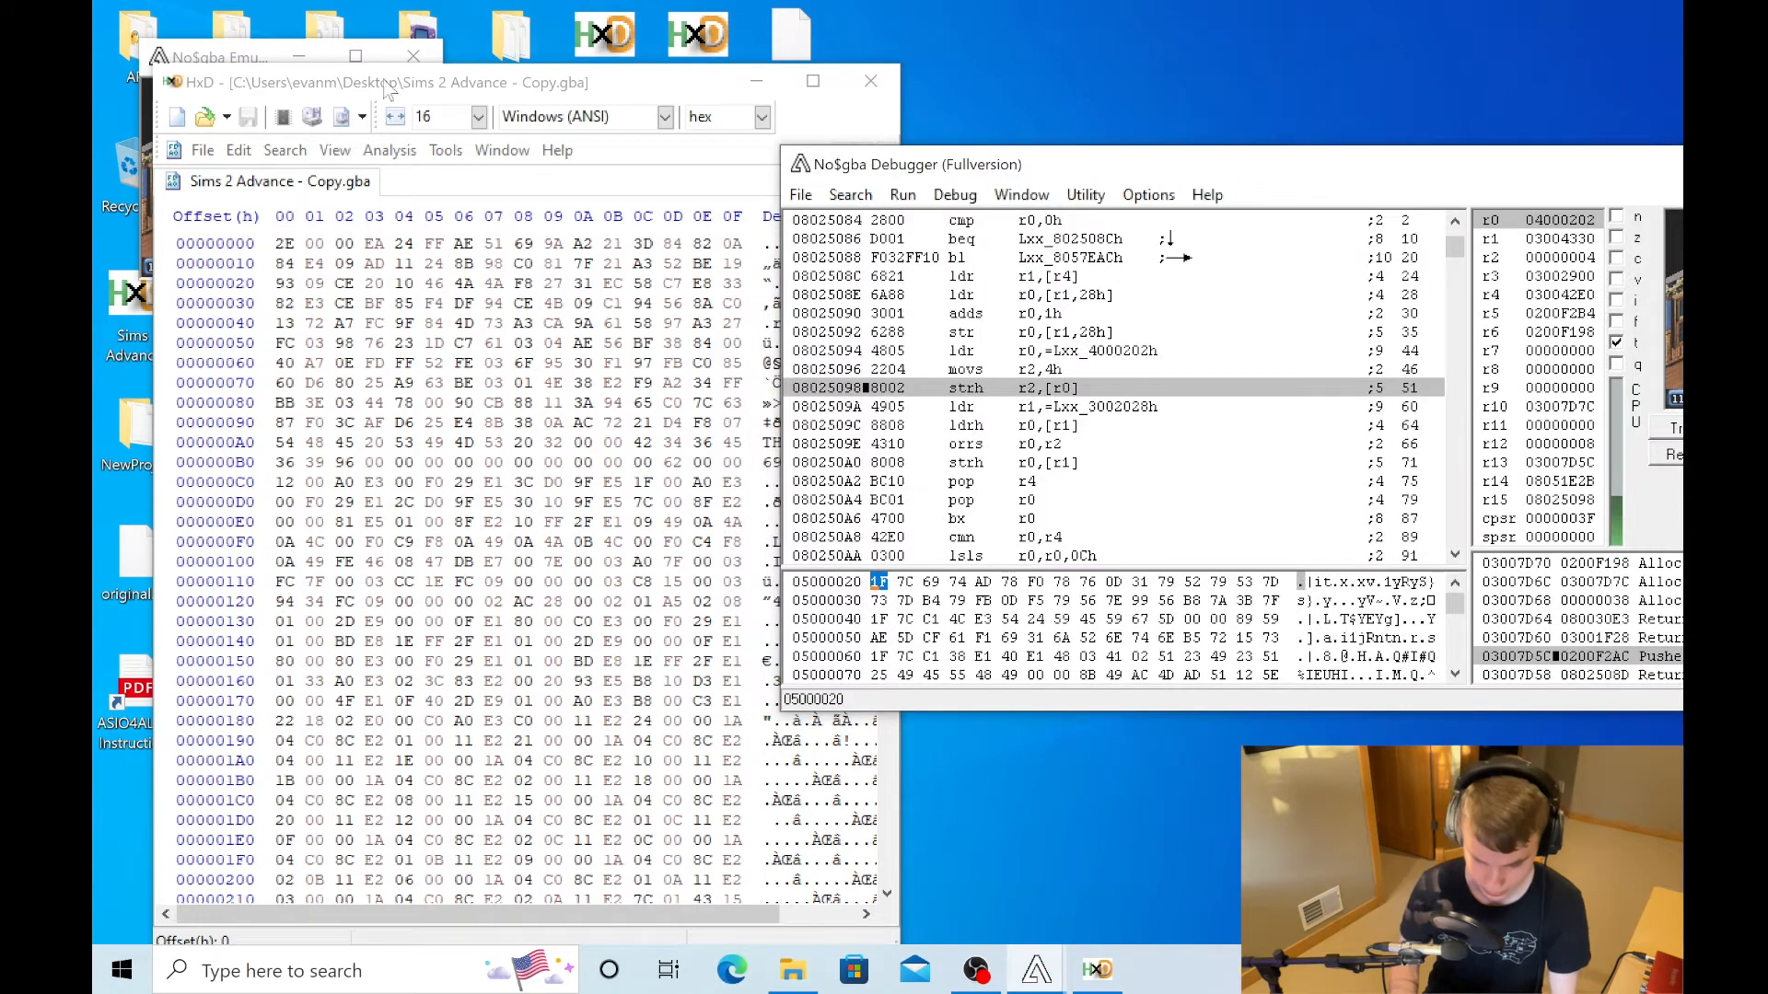
# - Search the whole ROM in HxD for all occurrences of the hex values 1f 7c 69 74 ad 78
pyautogui.click(381, 91)
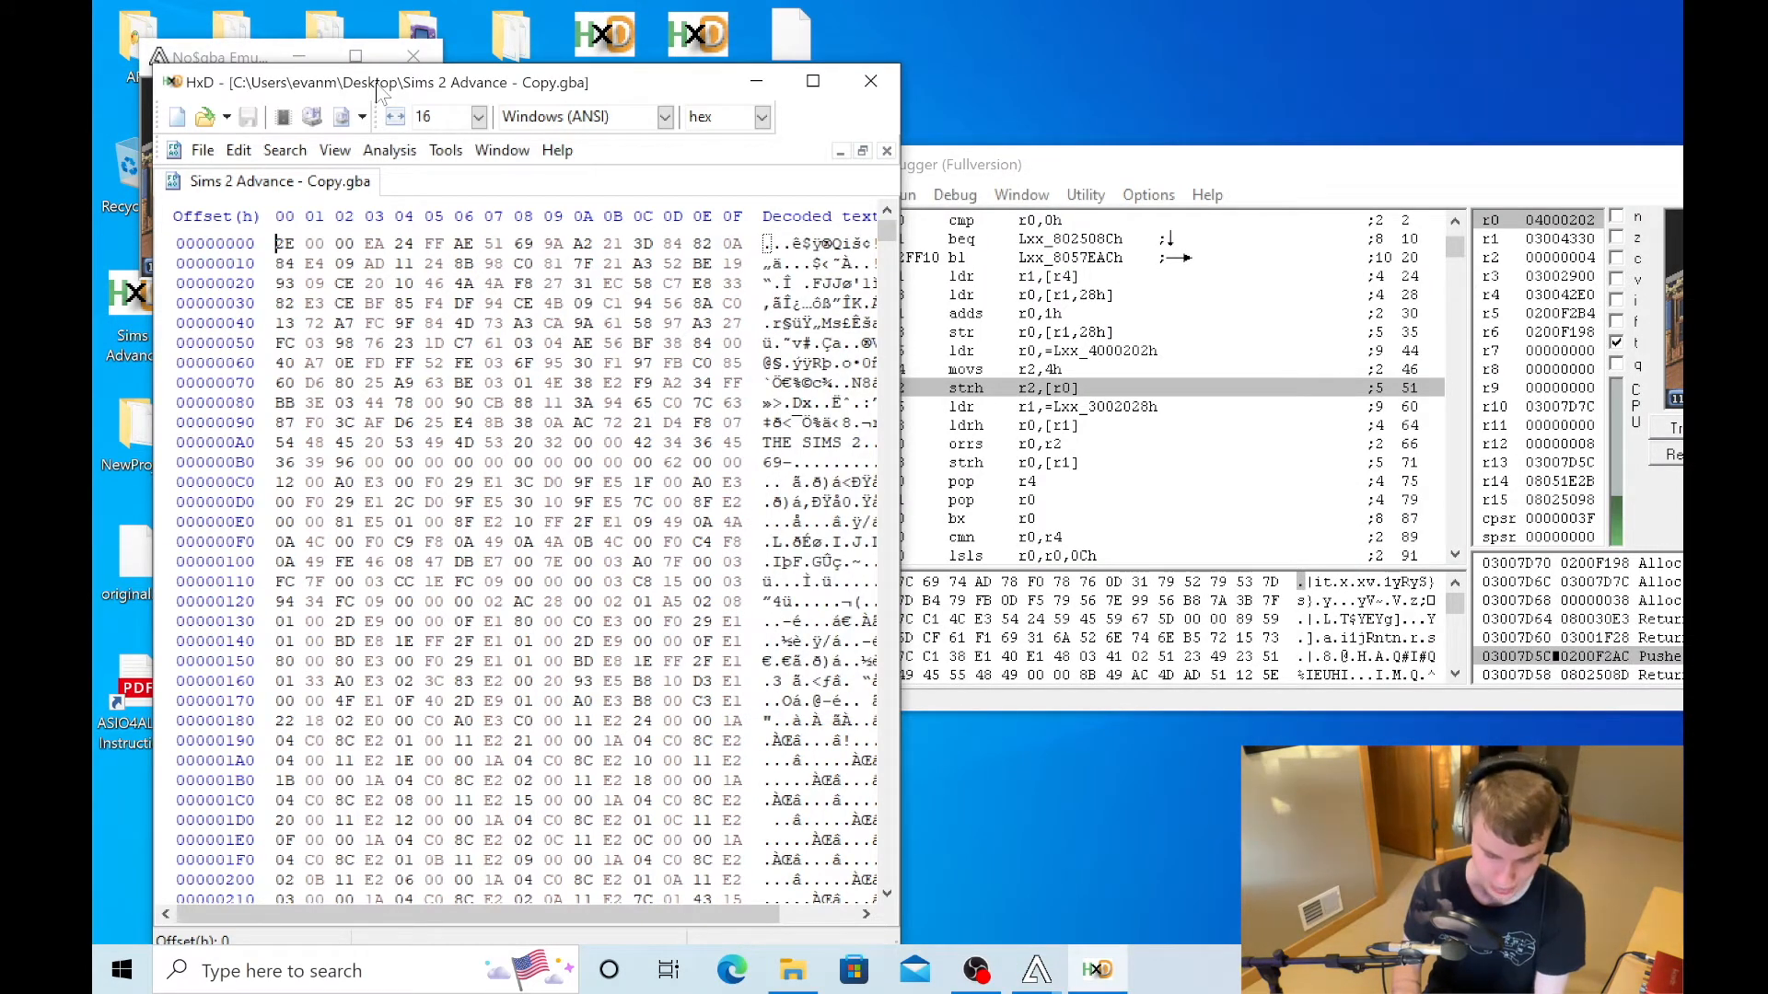
pyautogui.hotkey('ctrl', 'f')
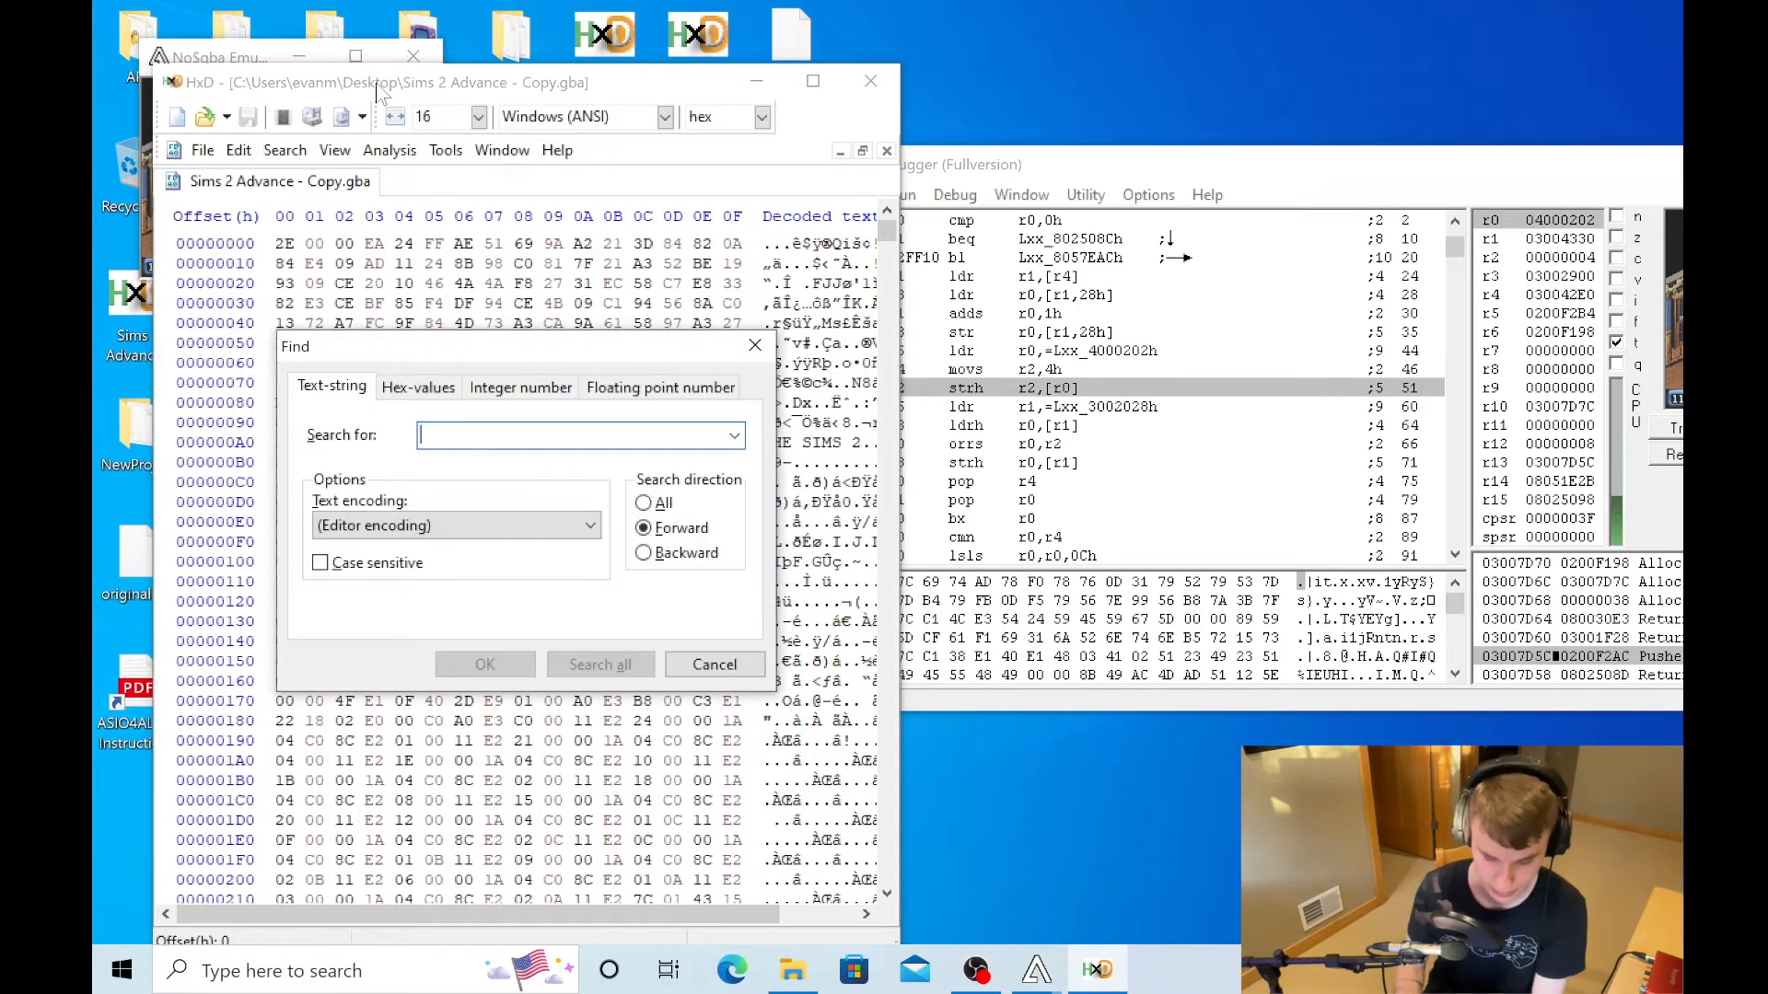
pyautogui.click(415, 389)
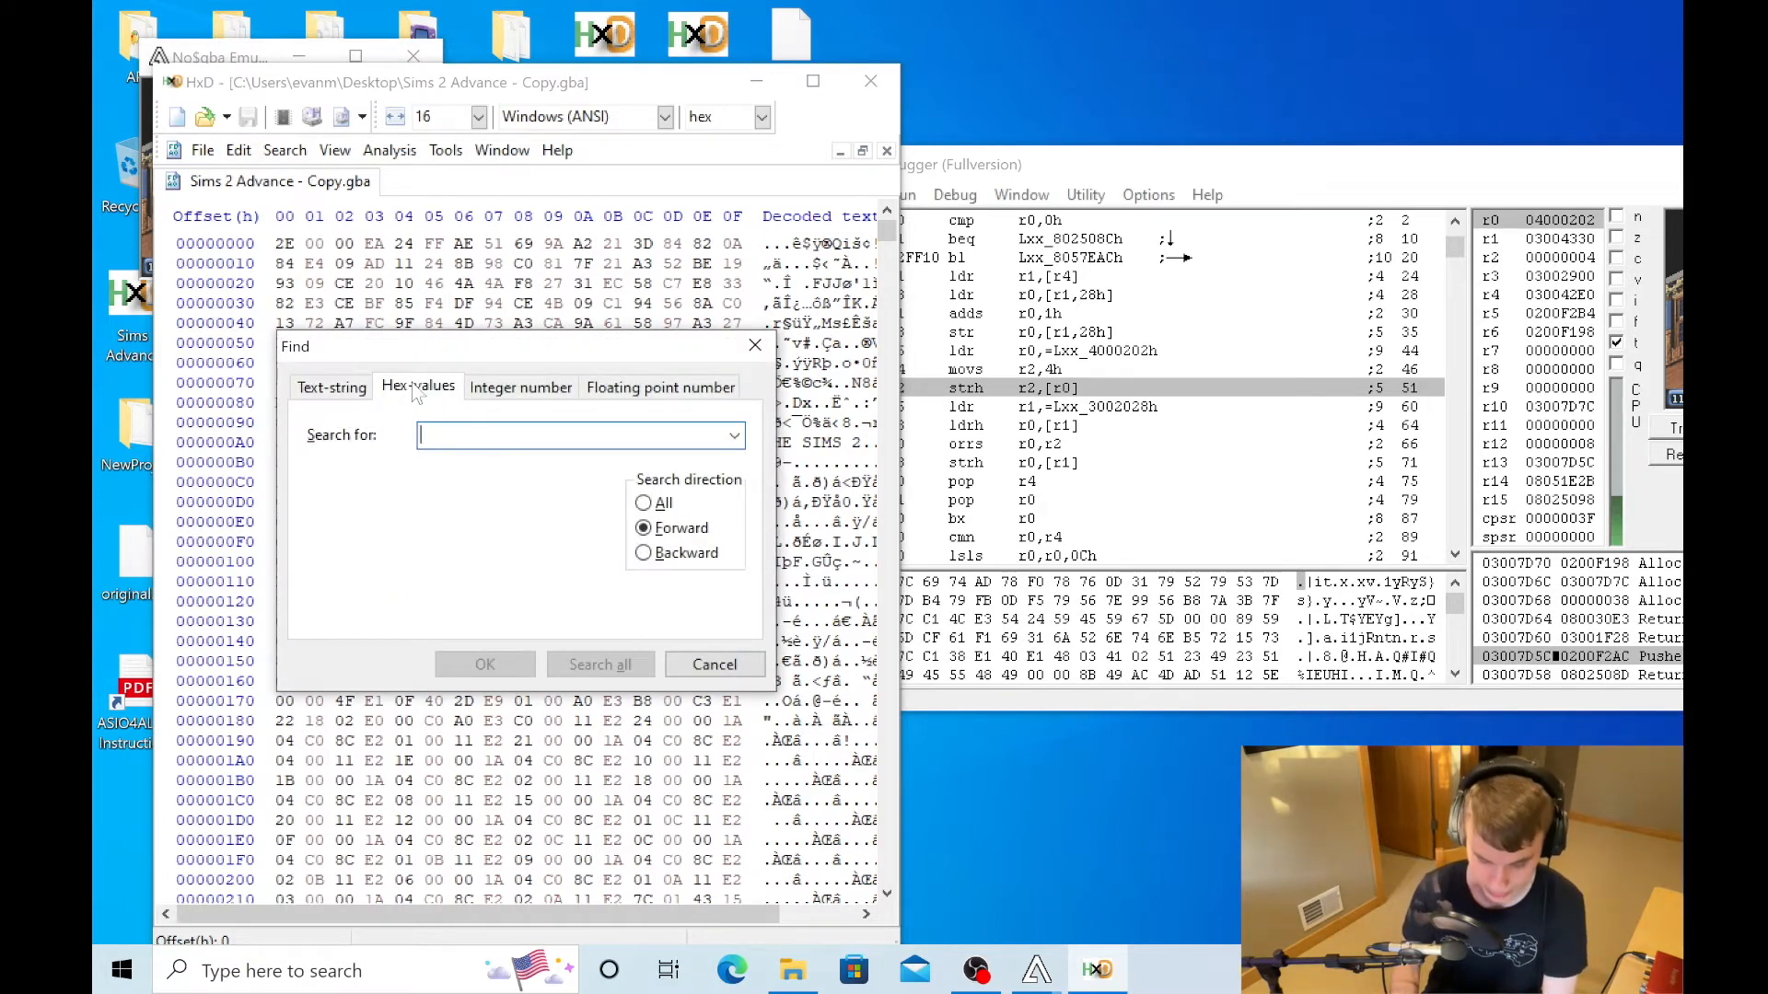
pyautogui.moveTo(1068, 166); pyautogui.dragTo(1189, 124)
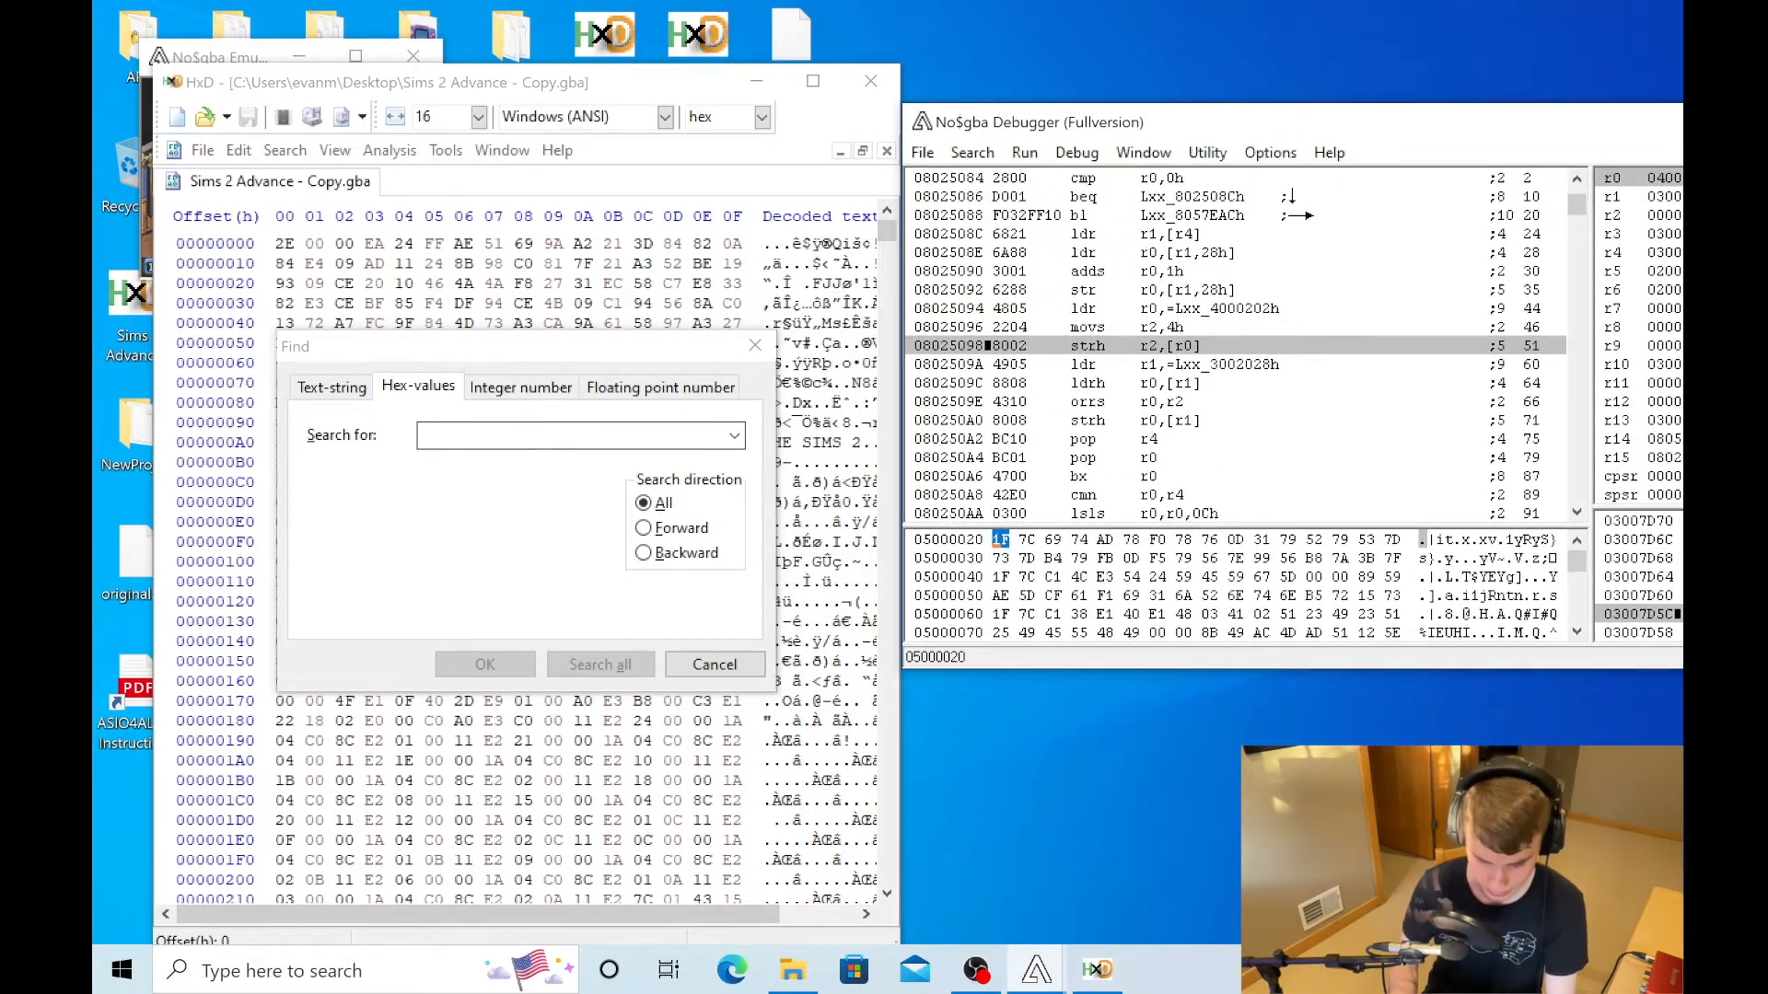
pyautogui.click(543, 435)
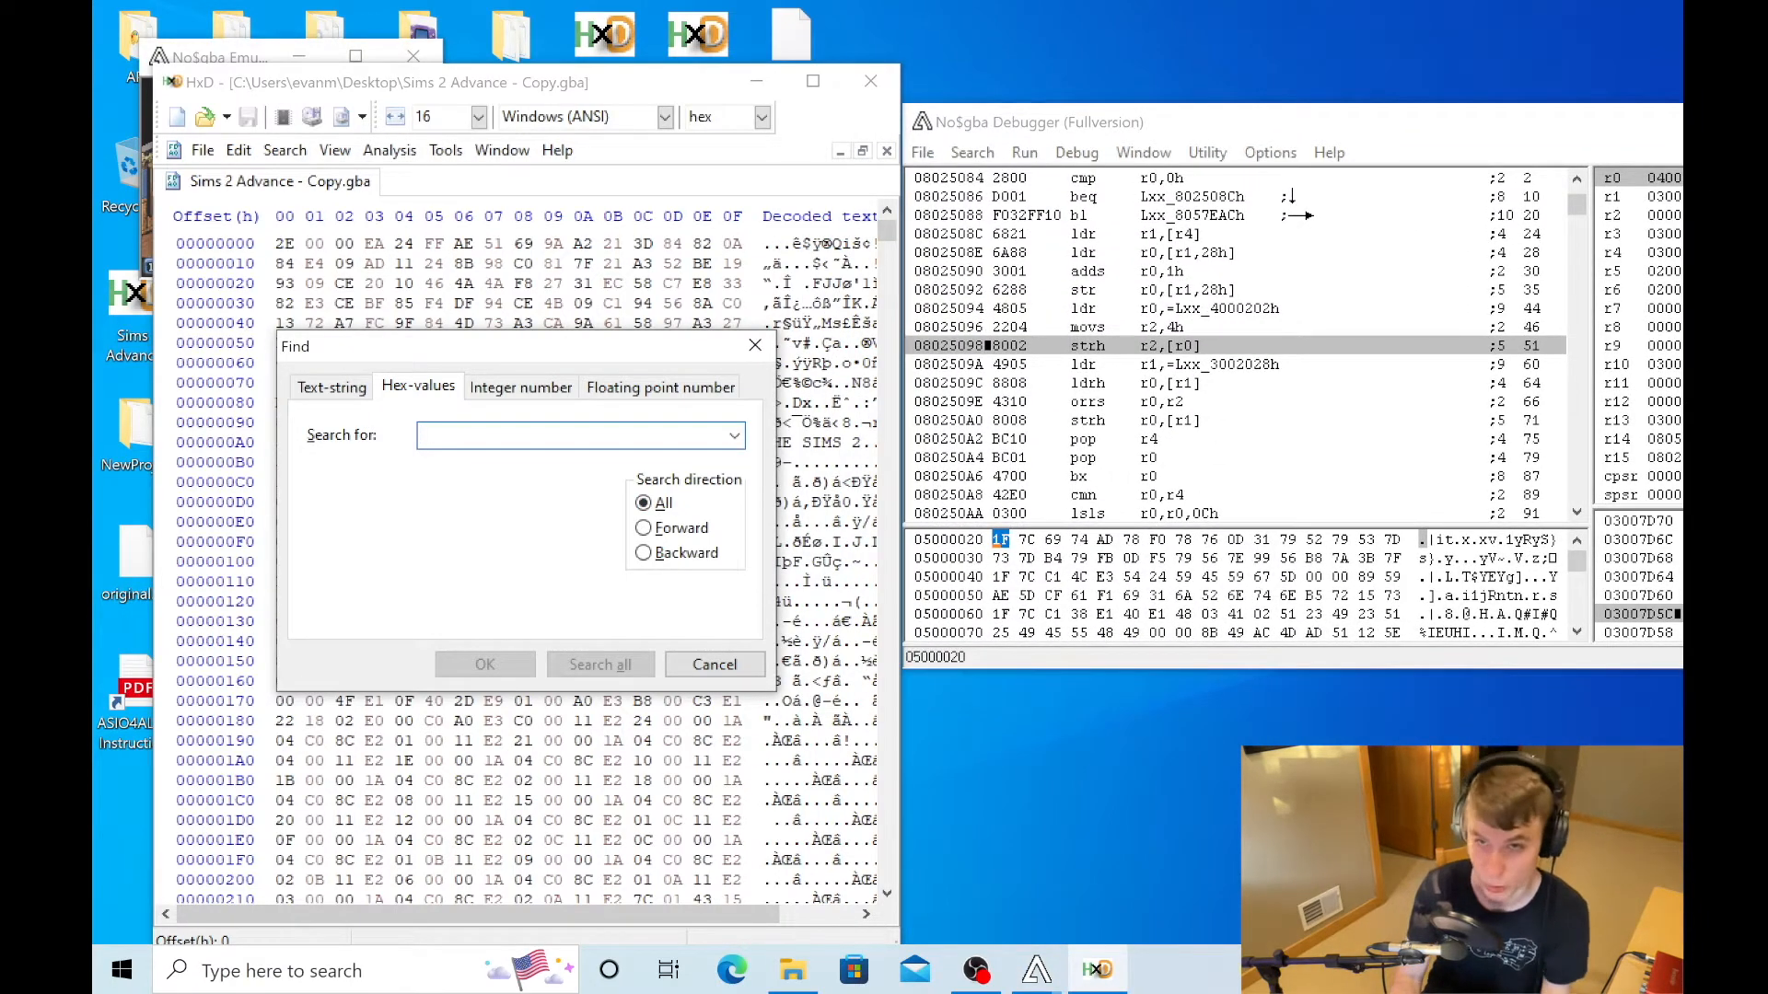
pyautogui.write('1f 7c 69 74 ad 78')
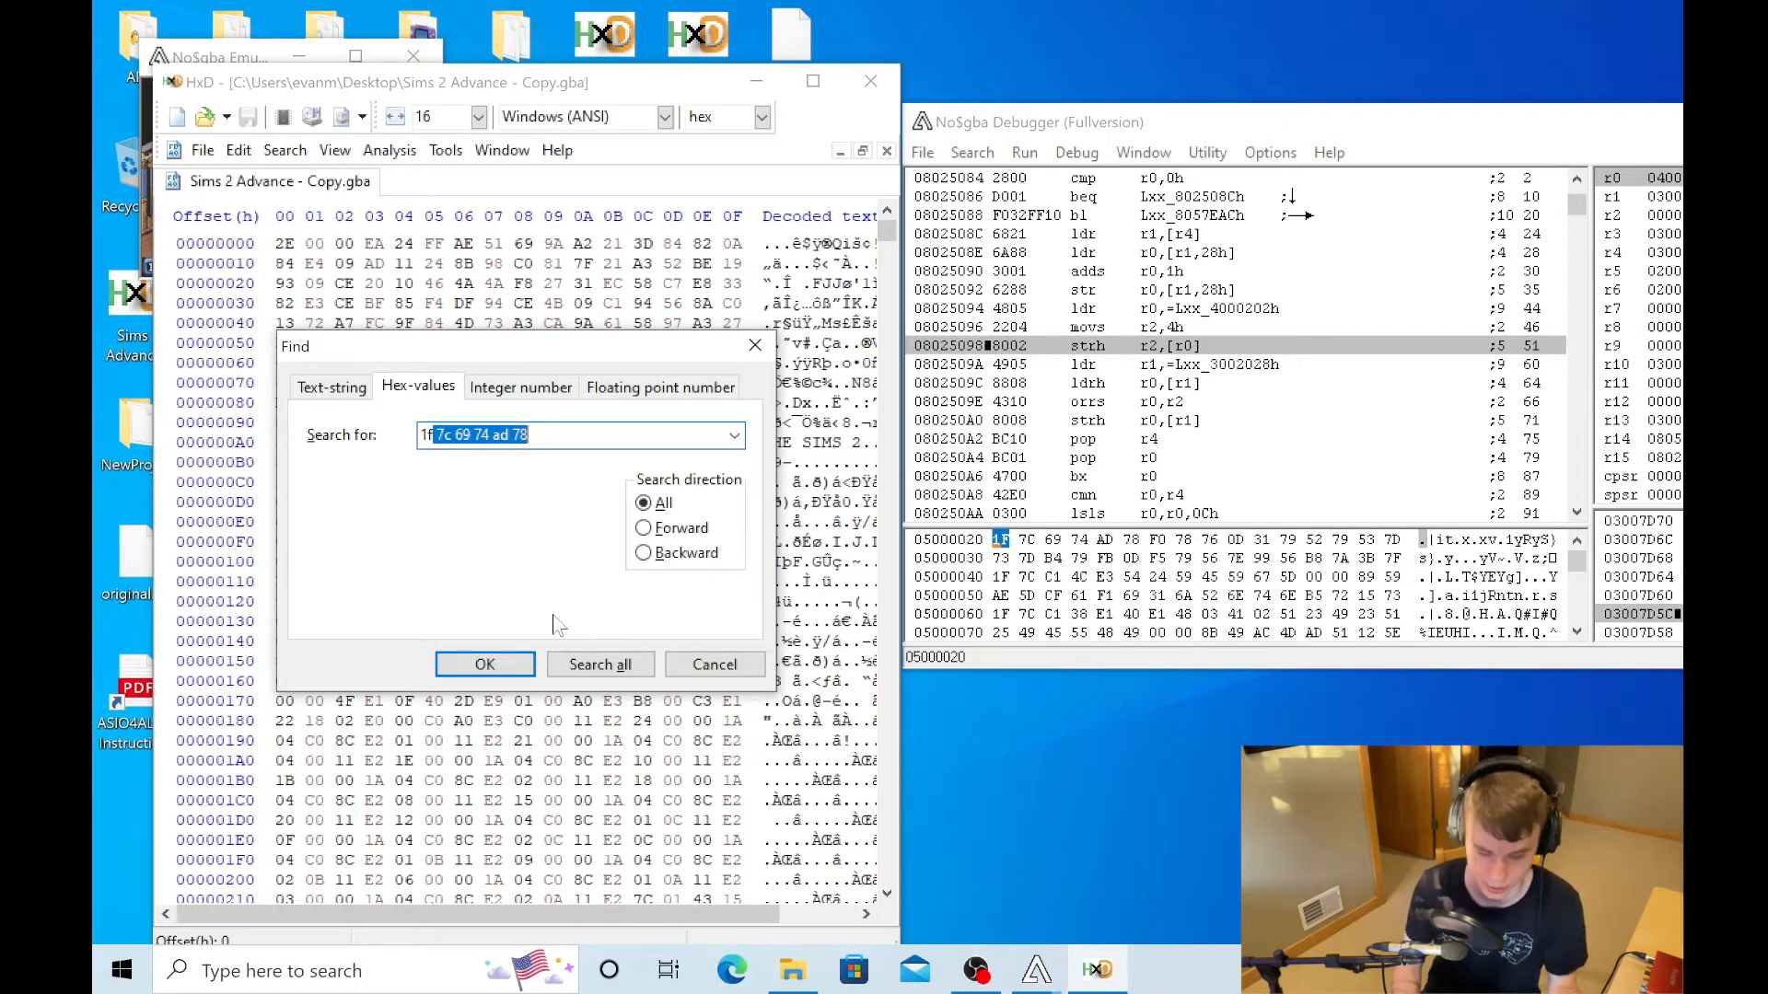
pyautogui.click(600, 664)
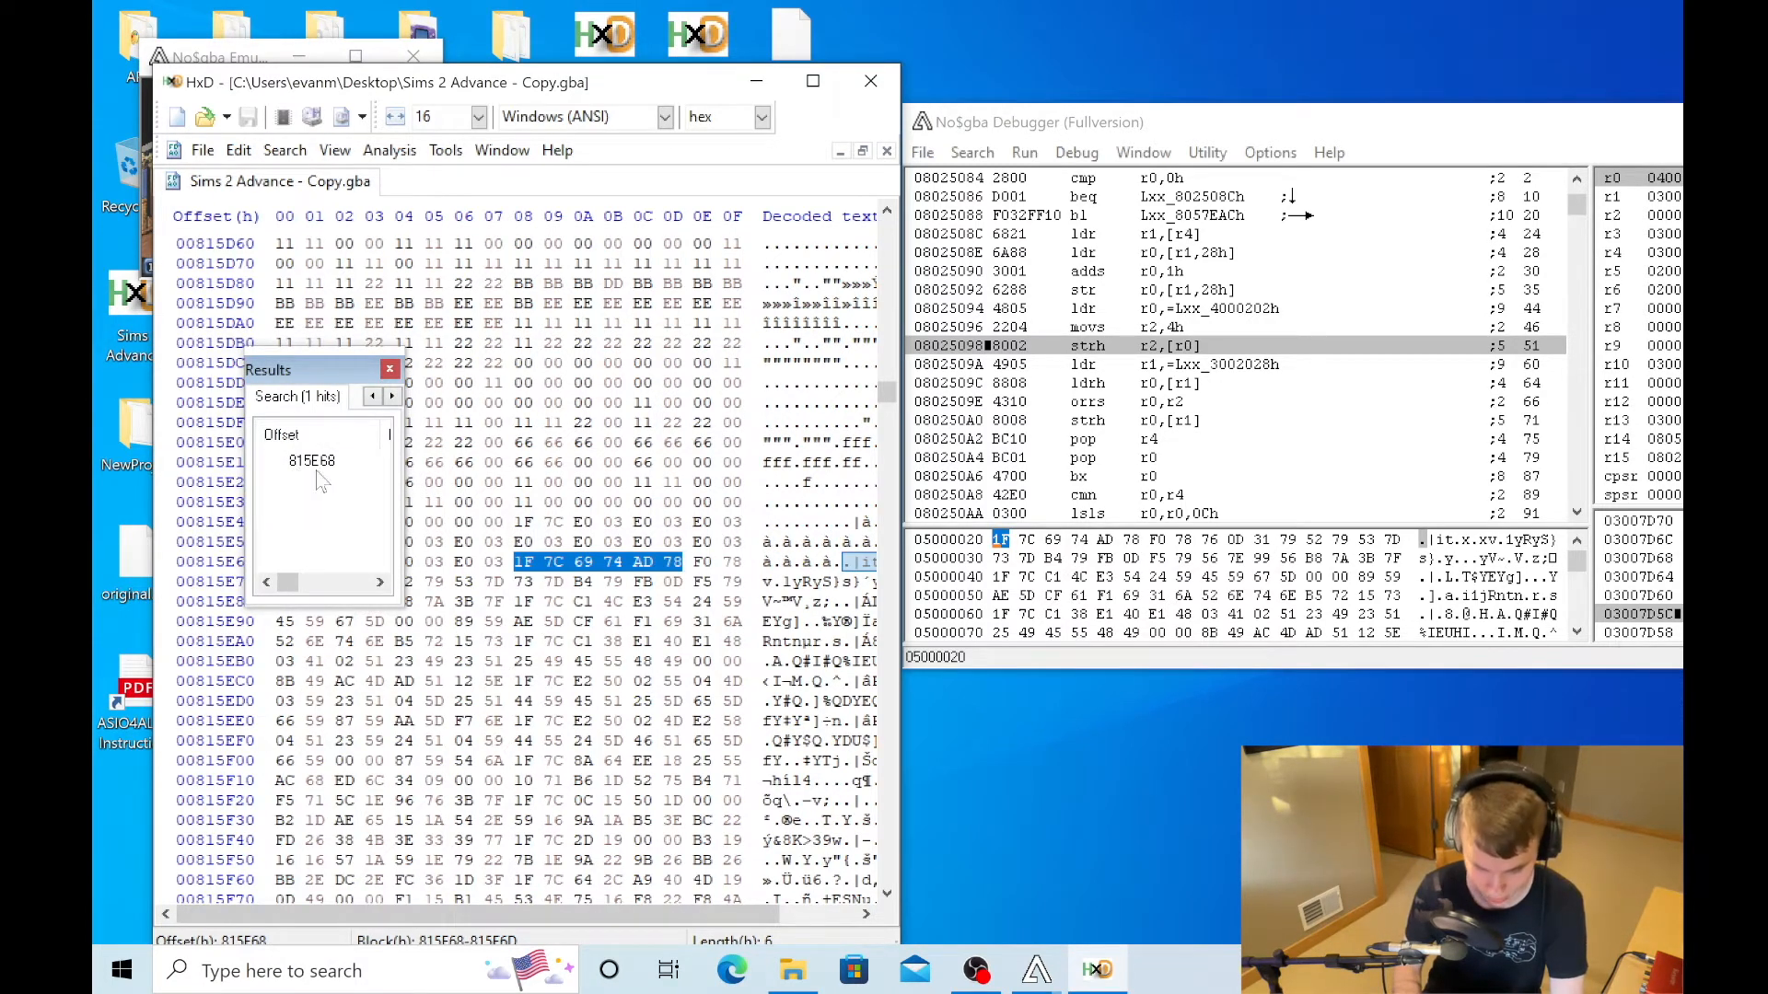
pyautogui.click(389, 369)
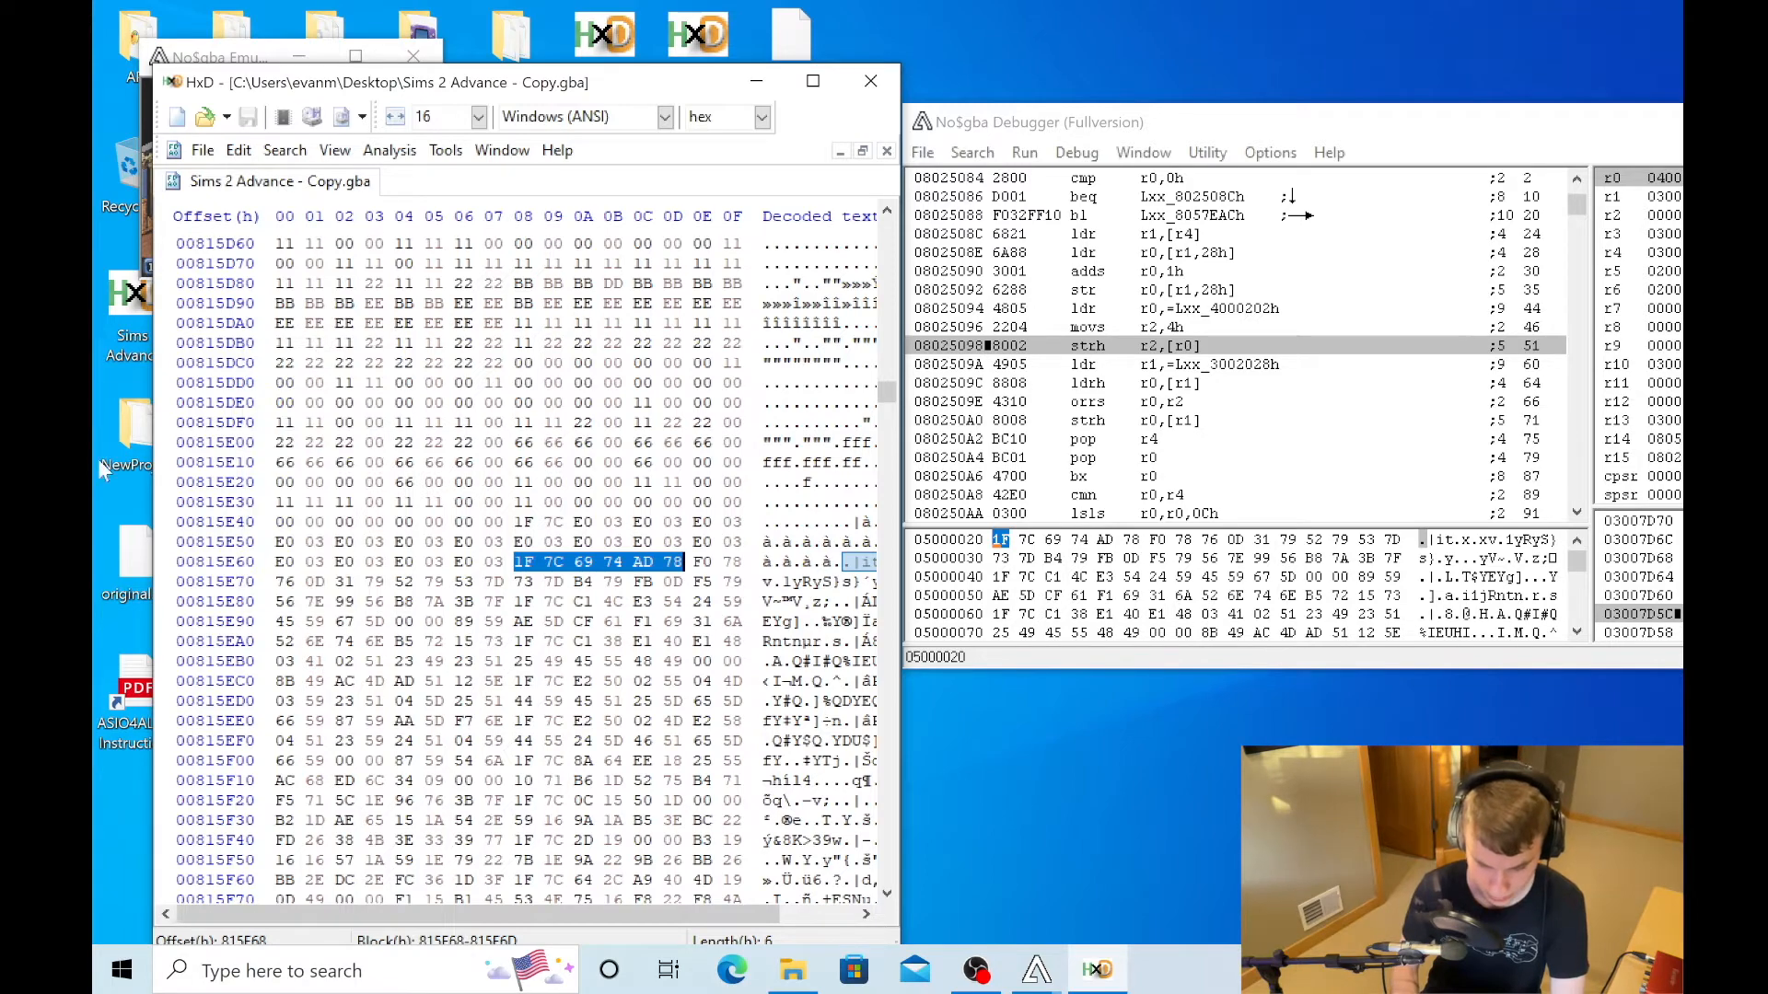
# - Close all No$gba windows, HxD and the no$gba folder to clear the desktop
pyautogui.moveTo(628, 86); pyautogui.dragTo(1010, 432)
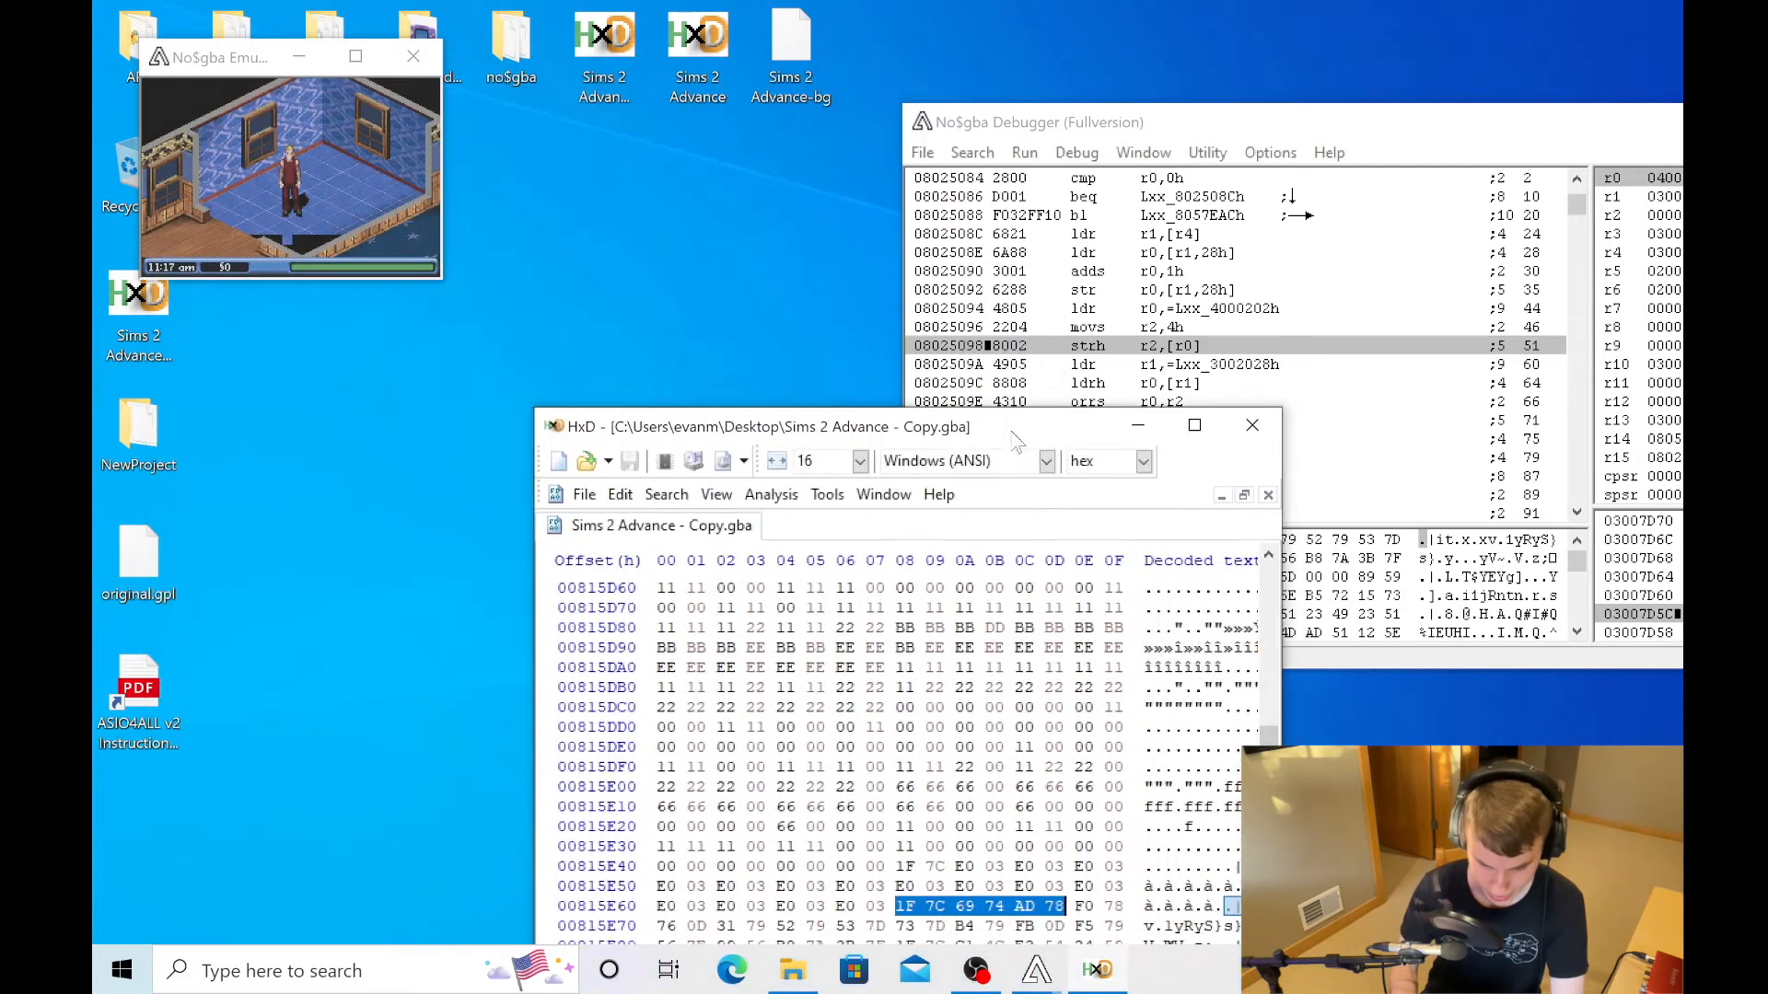
pyautogui.click(298, 56)
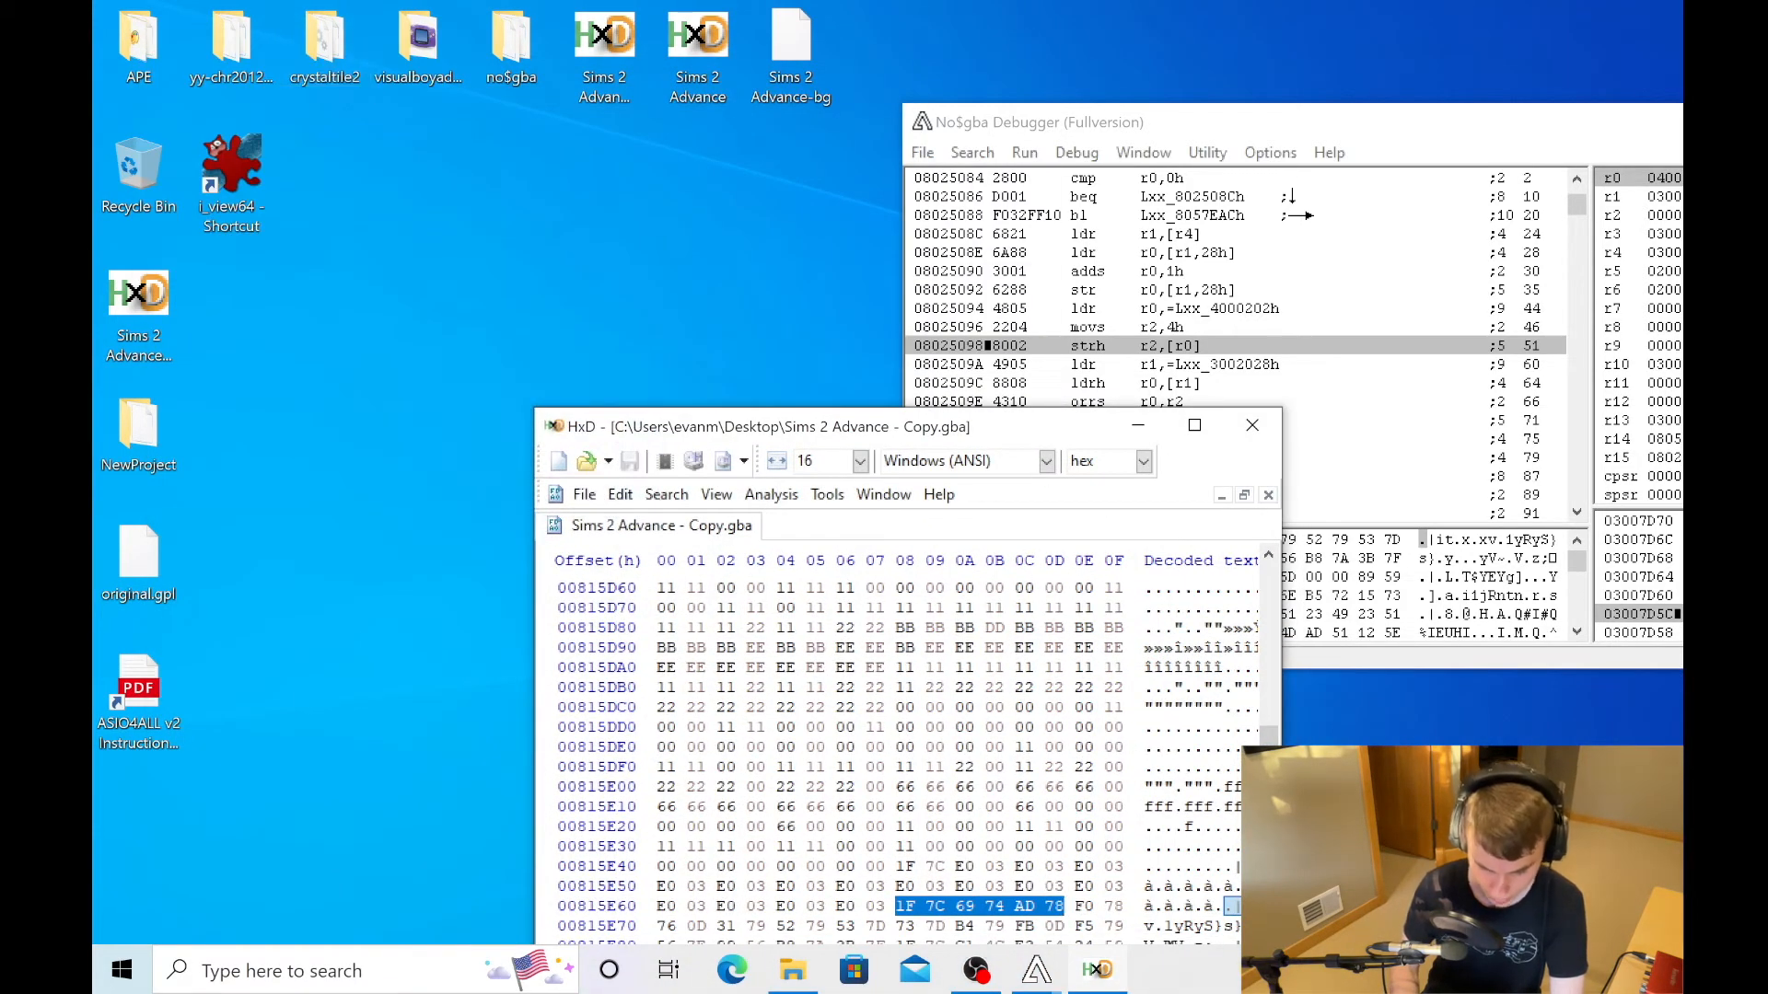
pyautogui.click(1038, 970)
pyautogui.click(915, 770)
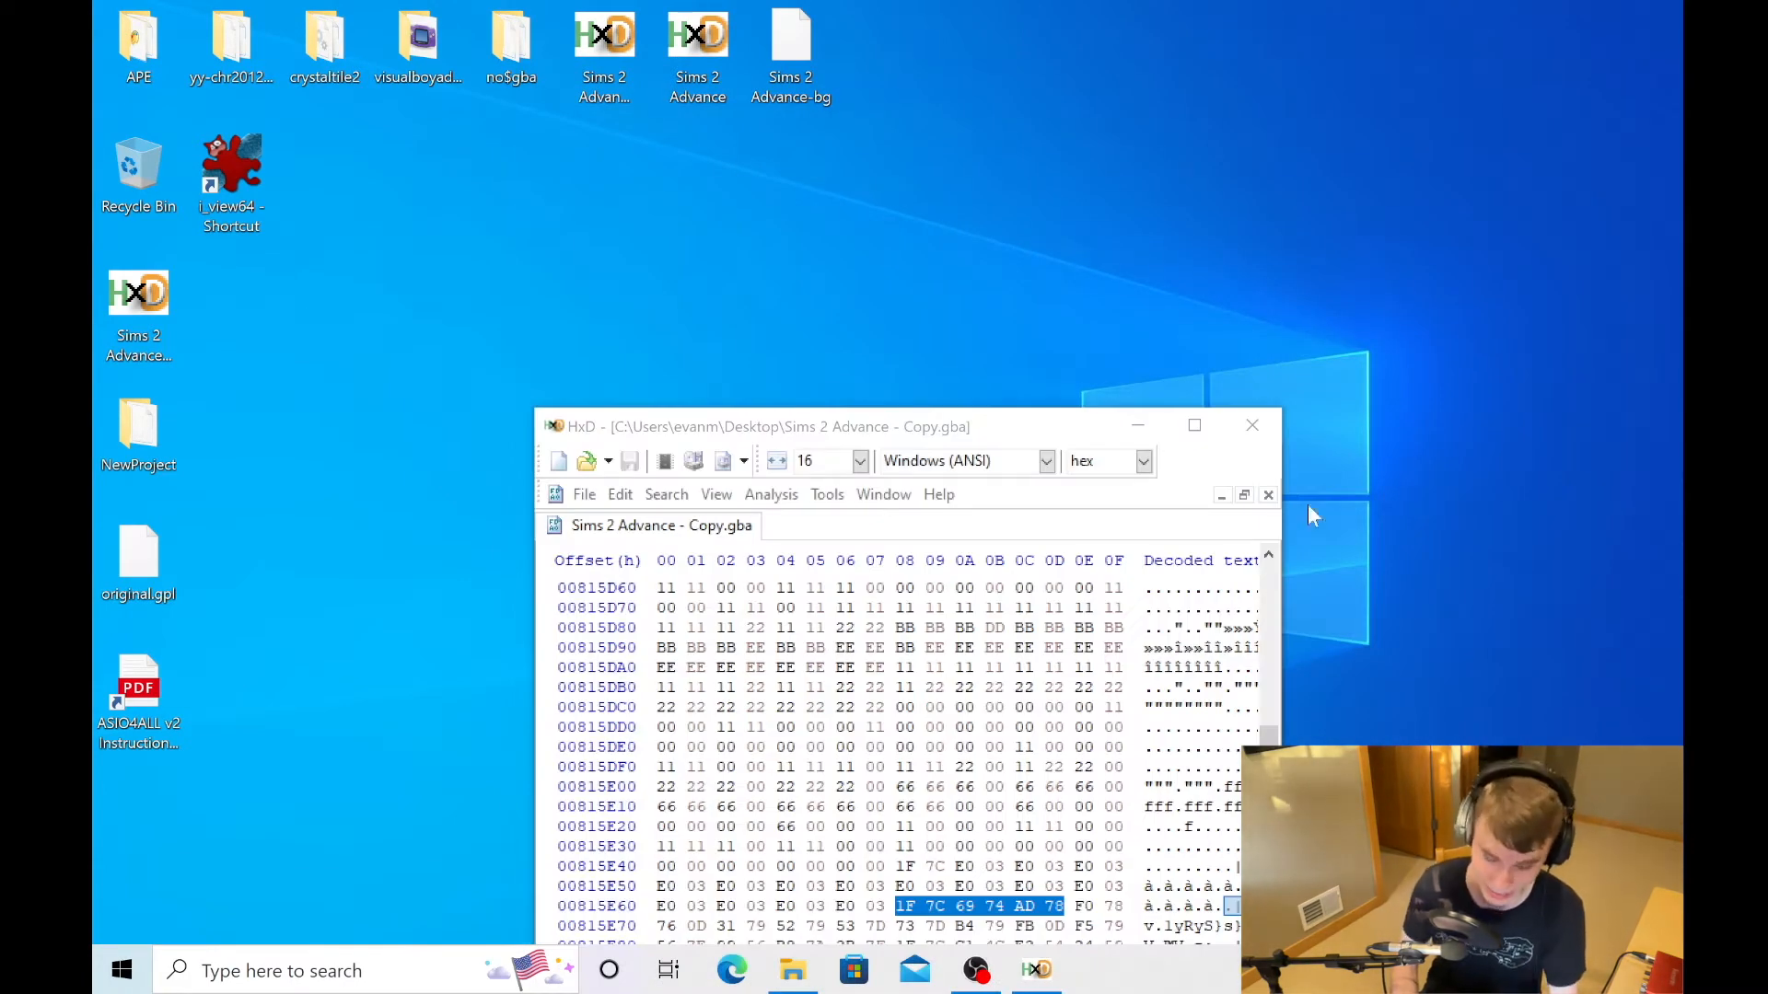
pyautogui.click(1240, 427)
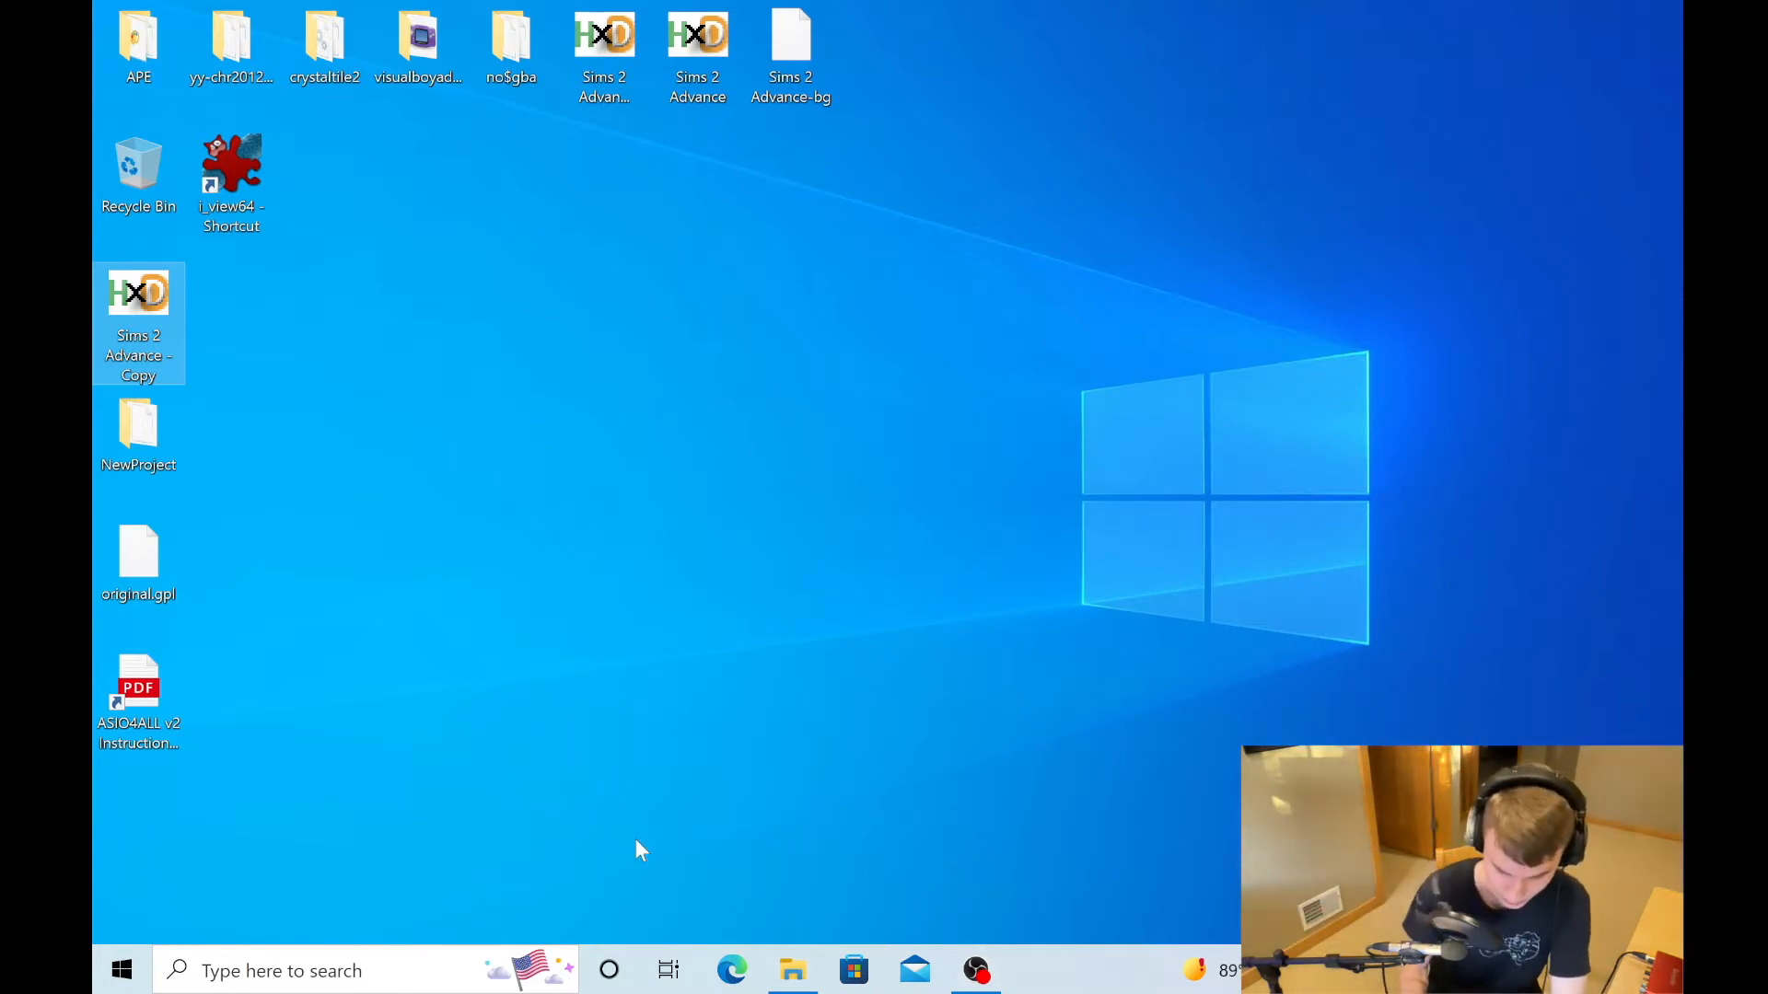
pyautogui.click(793, 970)
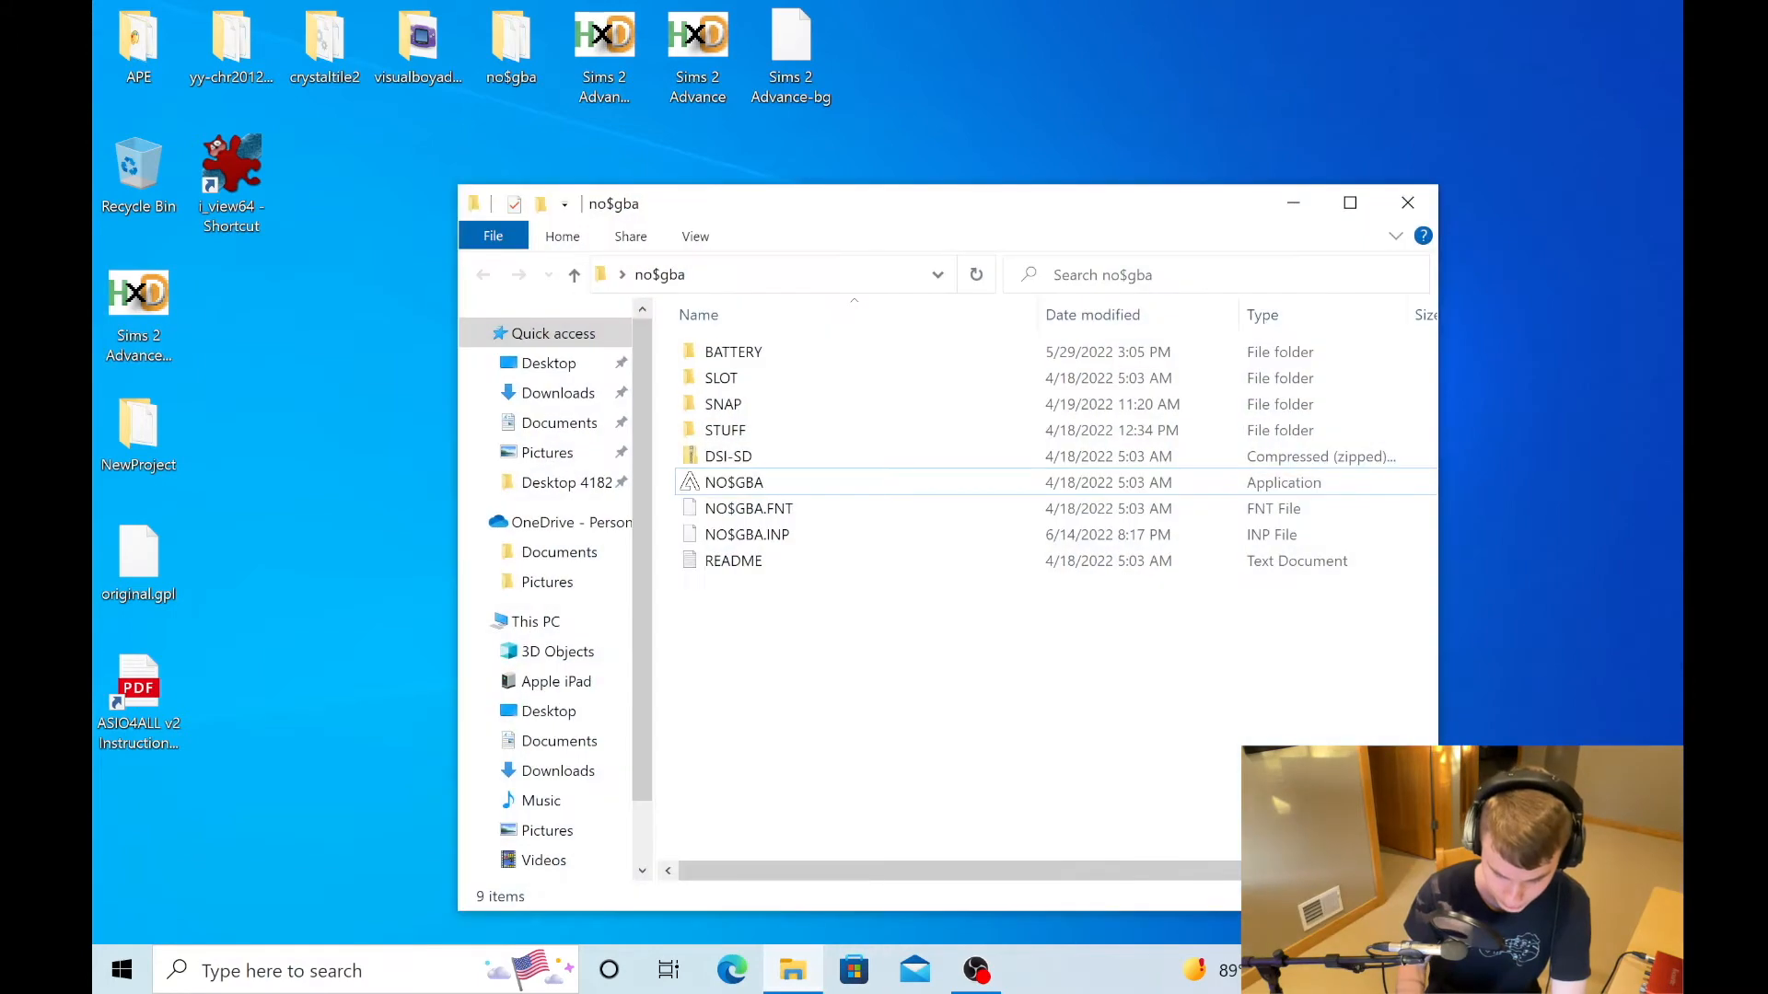
pyautogui.click(1407, 203)
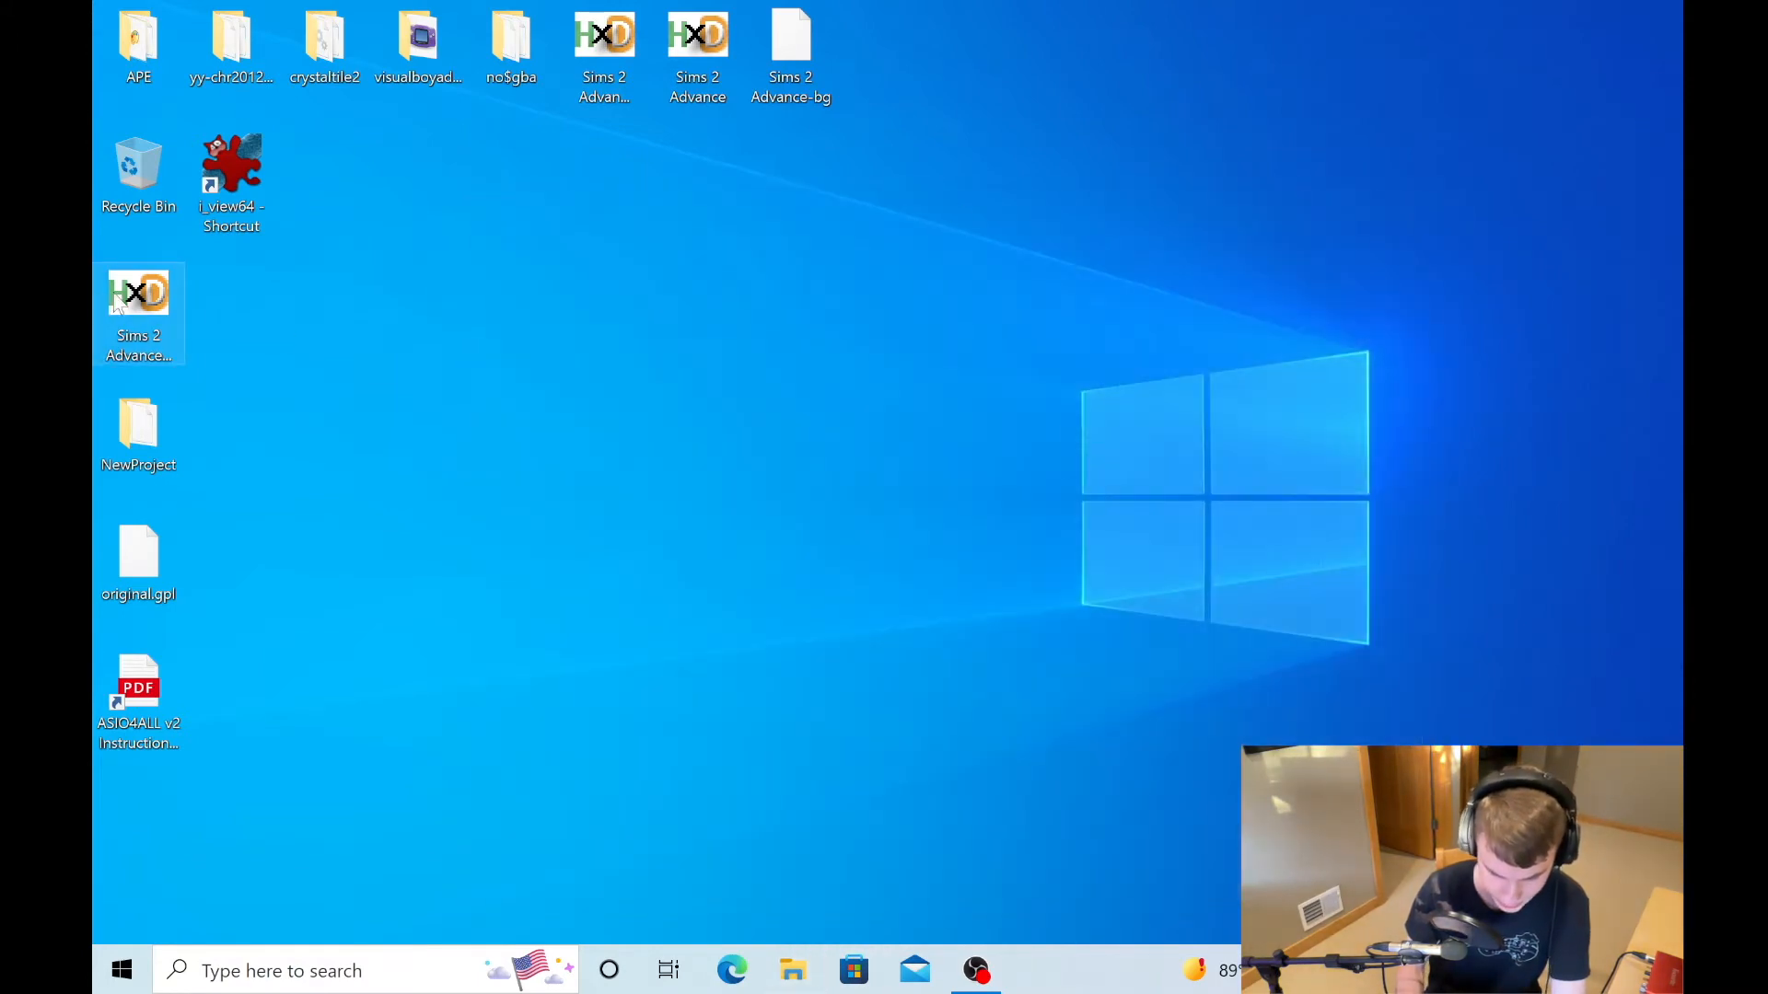
# - Start Advanced Palette Editor from the APE folder and open the Sims 2 Advance - Copy ROM in it
pyautogui.doubleClick(140, 45)
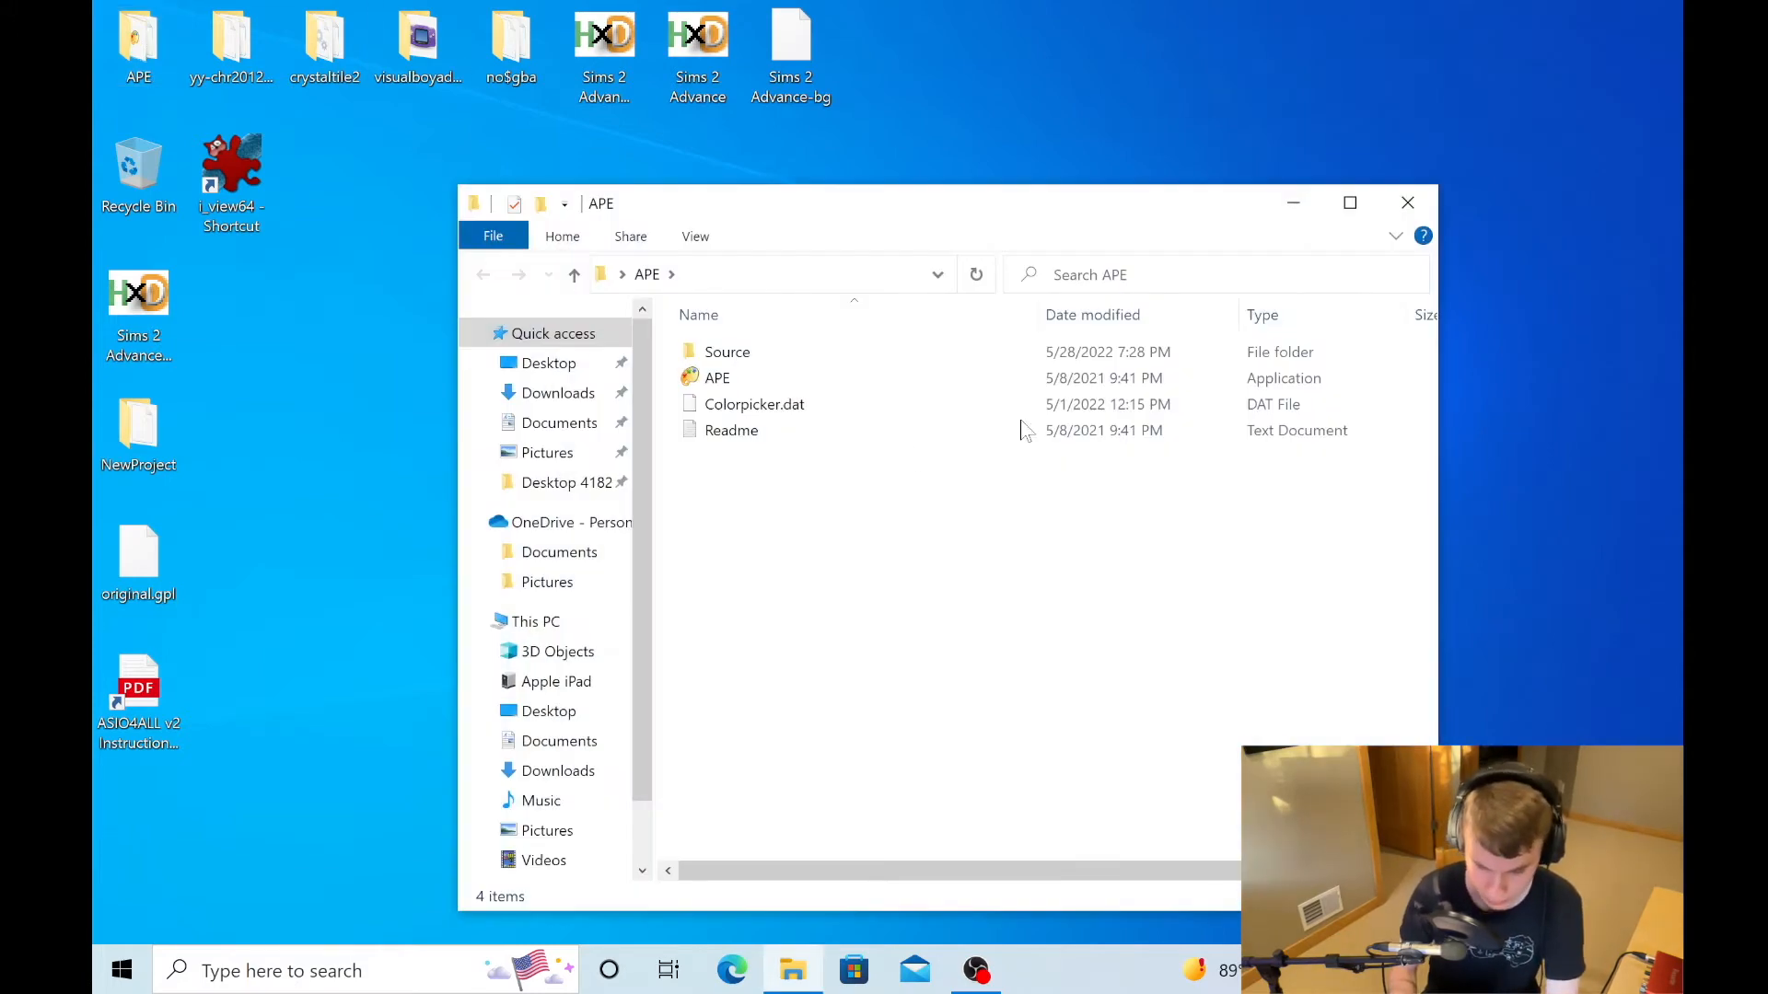
pyautogui.doubleClick(721, 376)
pyautogui.click(578, 152)
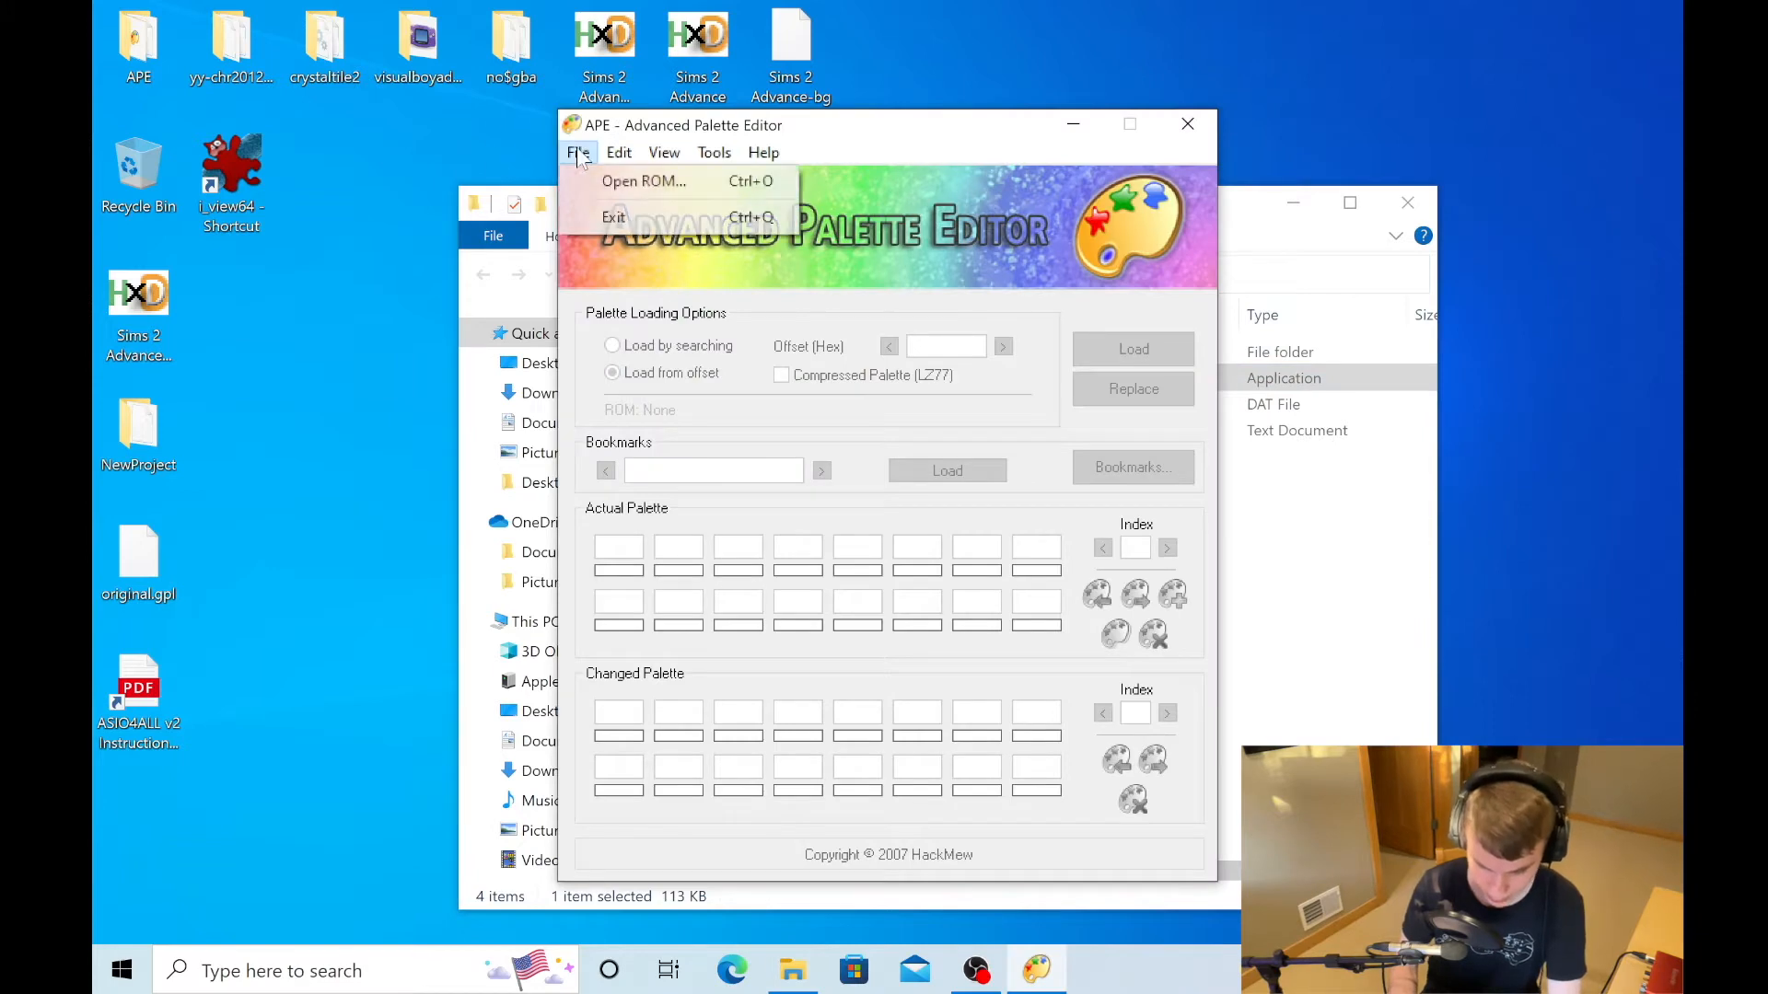
pyautogui.click(600, 185)
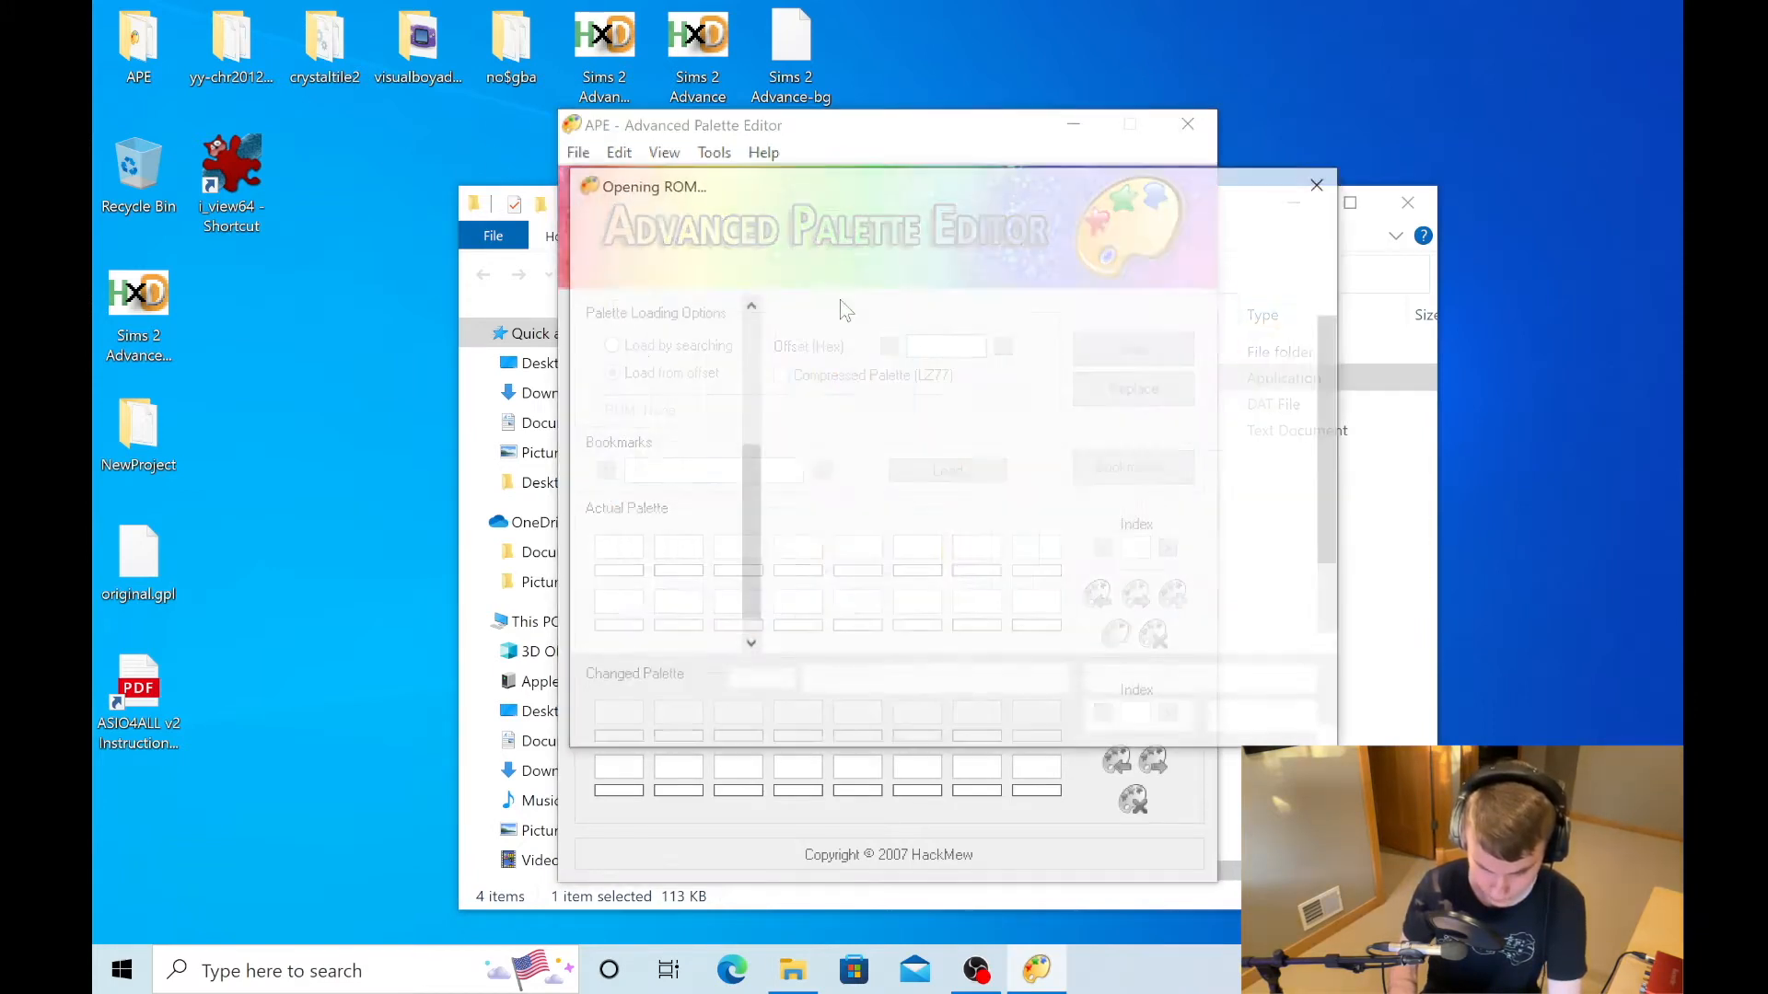
pyautogui.click(1110, 433)
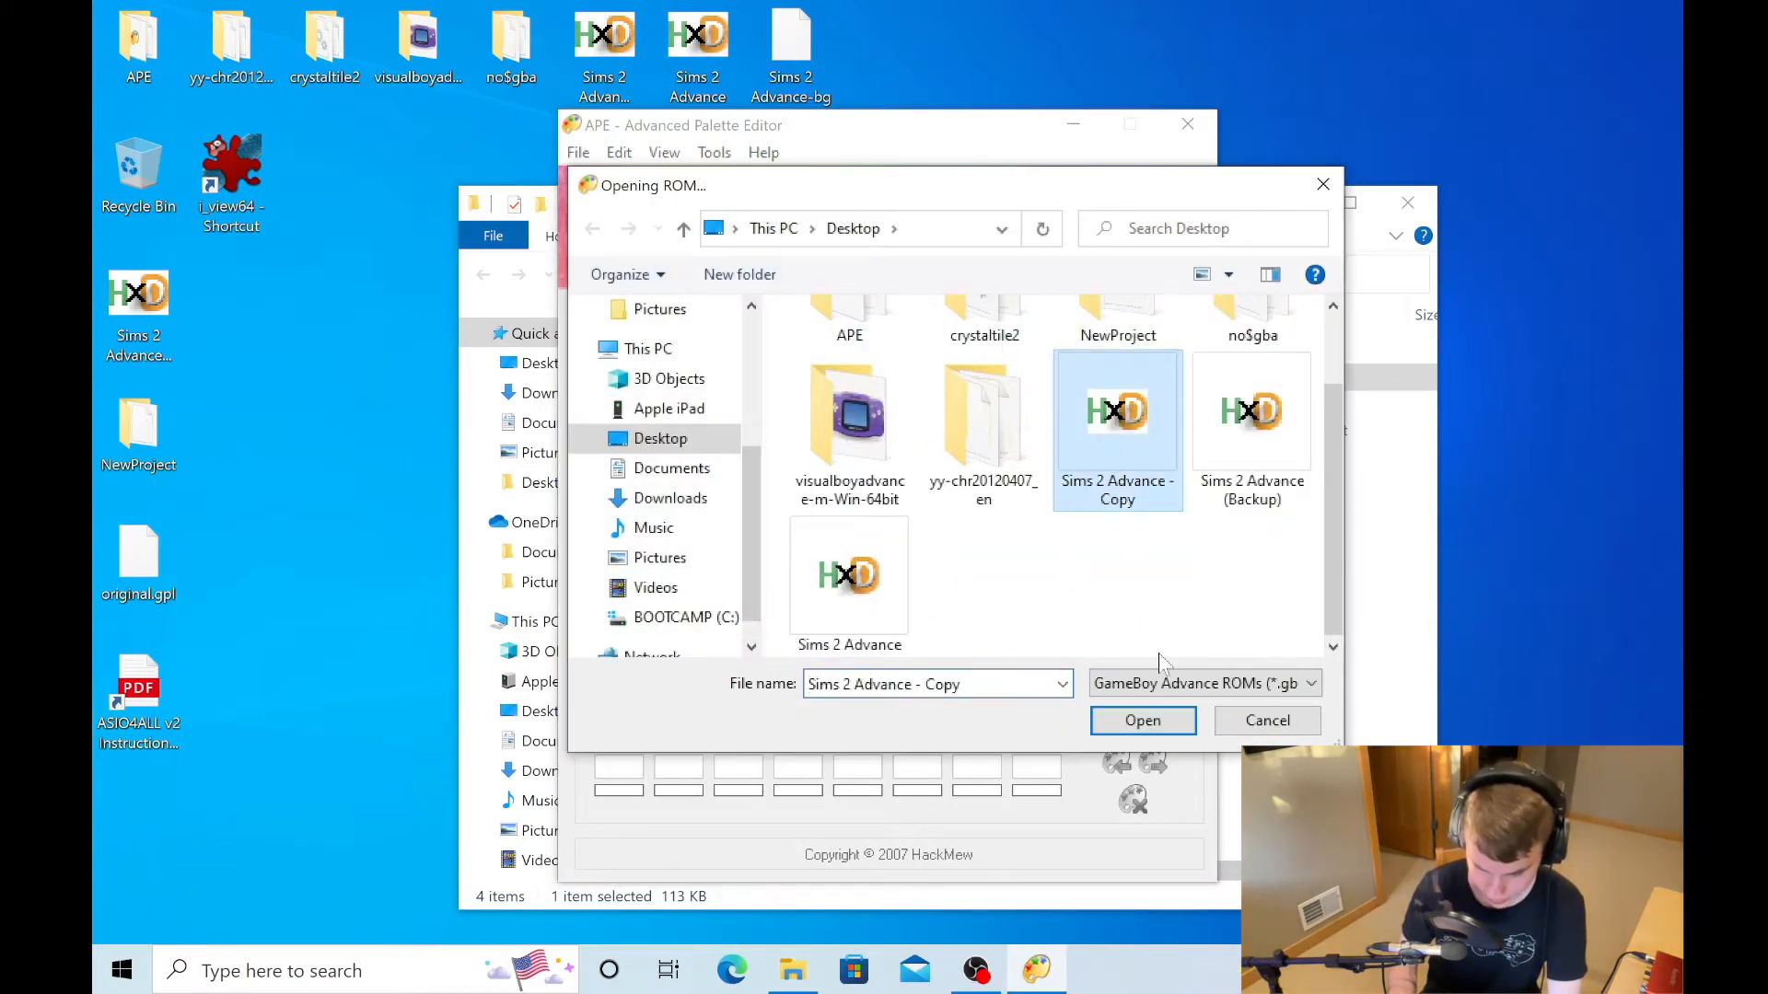
pyautogui.click(1143, 720)
# - Load the uncompressed palette from hex offset 00815E68
pyautogui.click(946, 347)
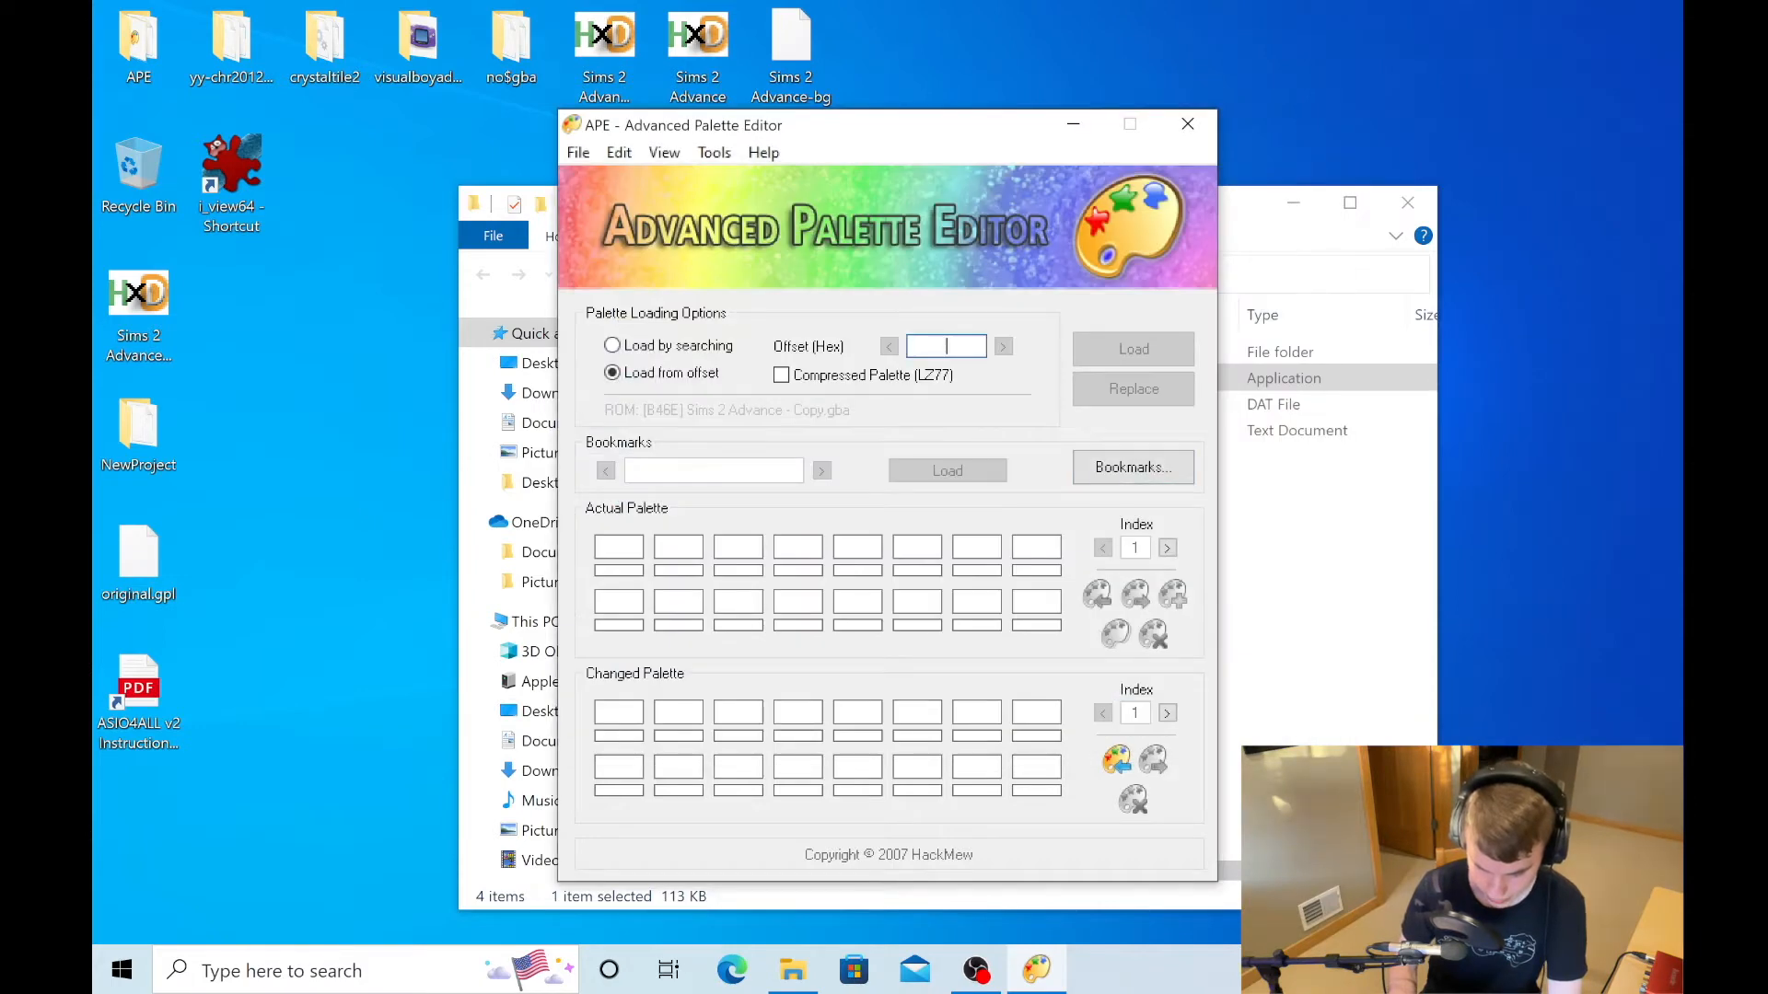
pyautogui.write('00')
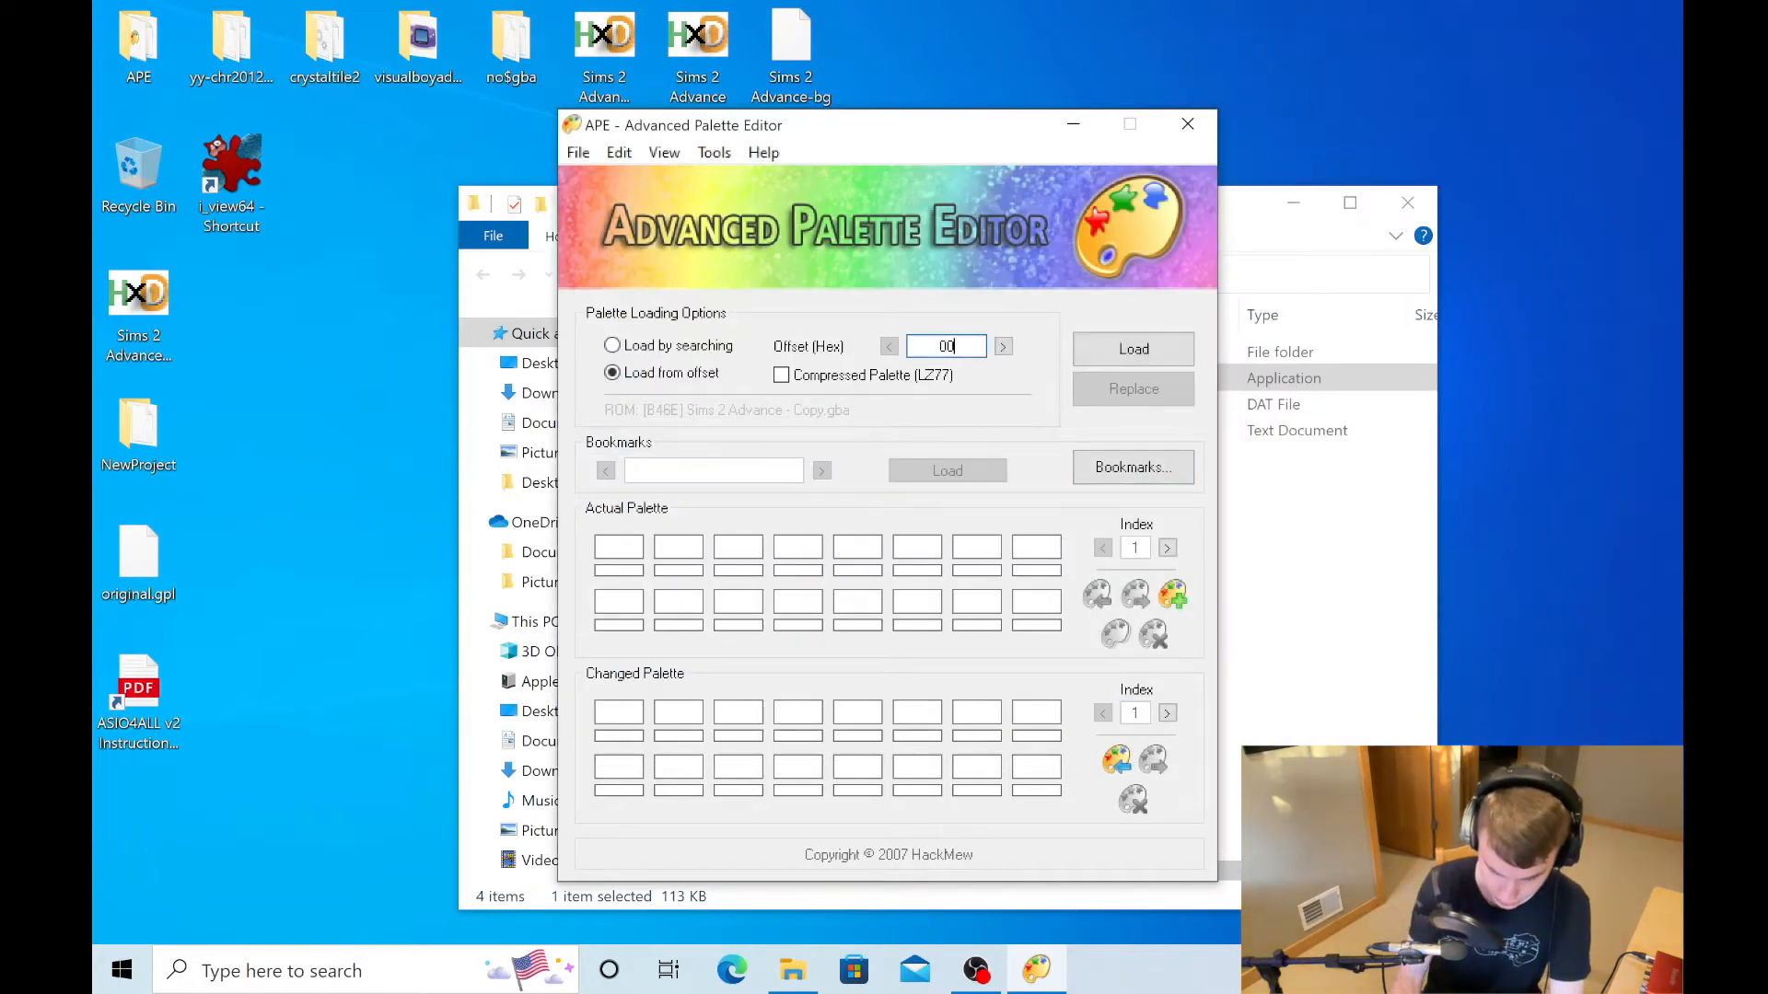
pyautogui.write('815E68')
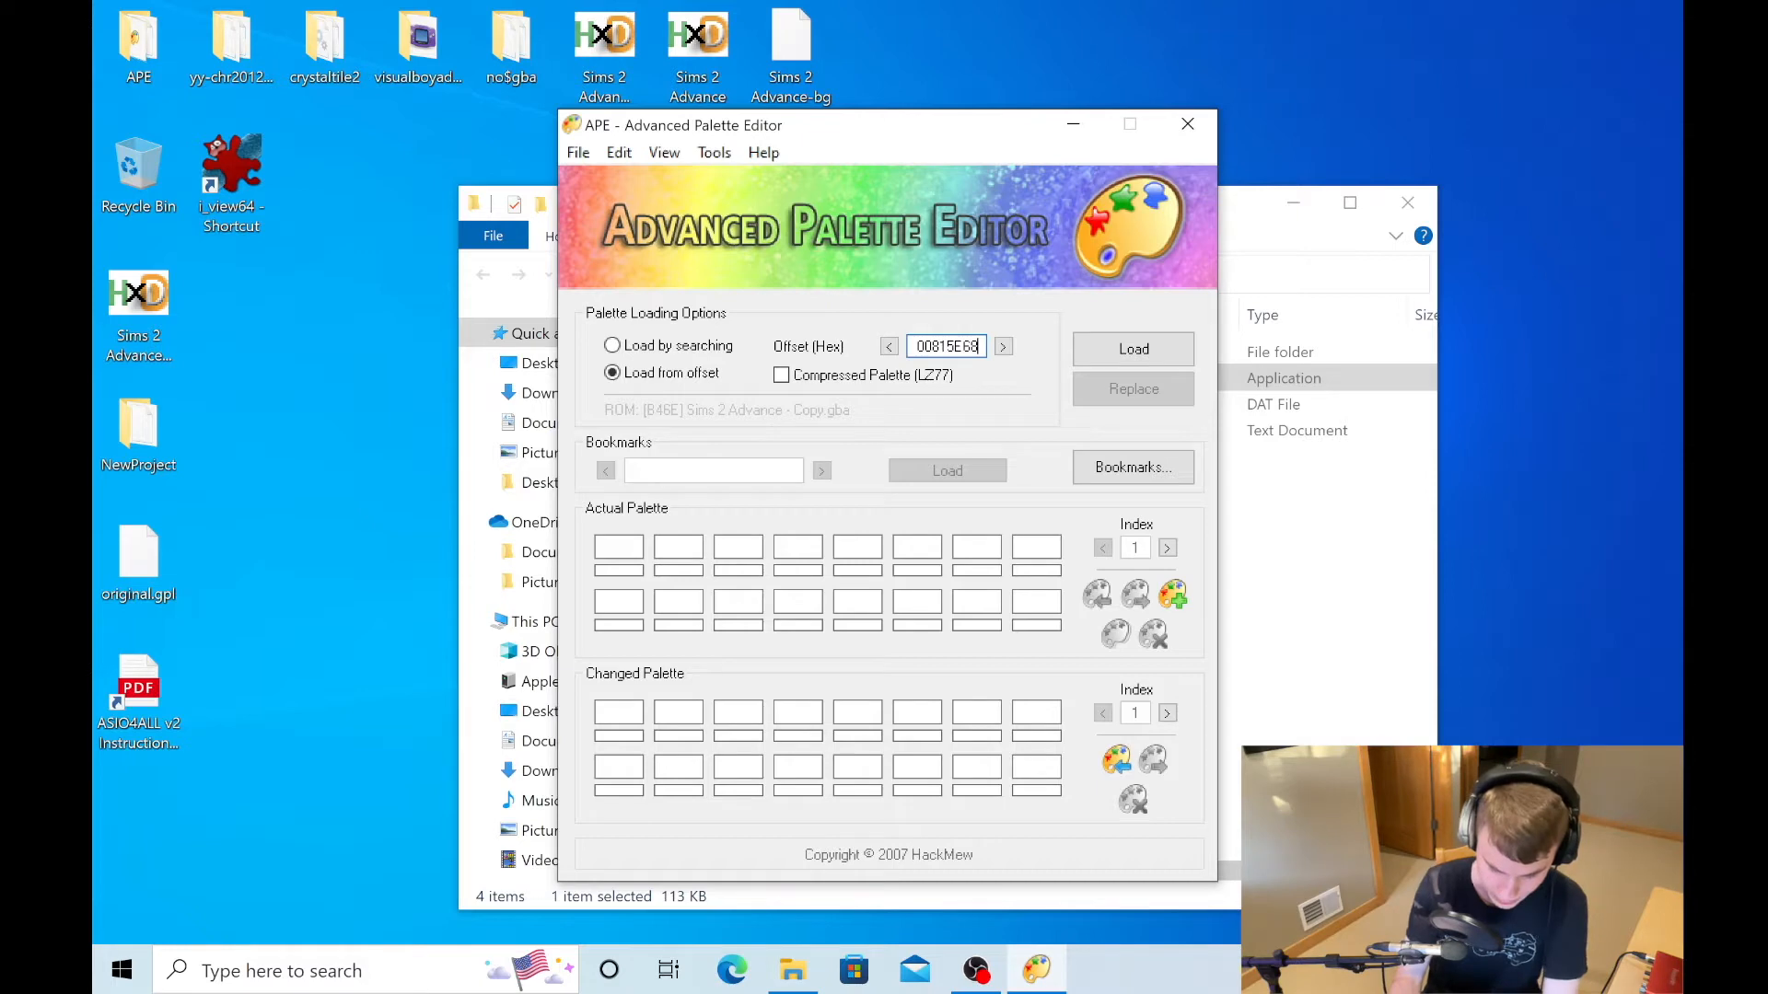
pyautogui.click(1147, 359)
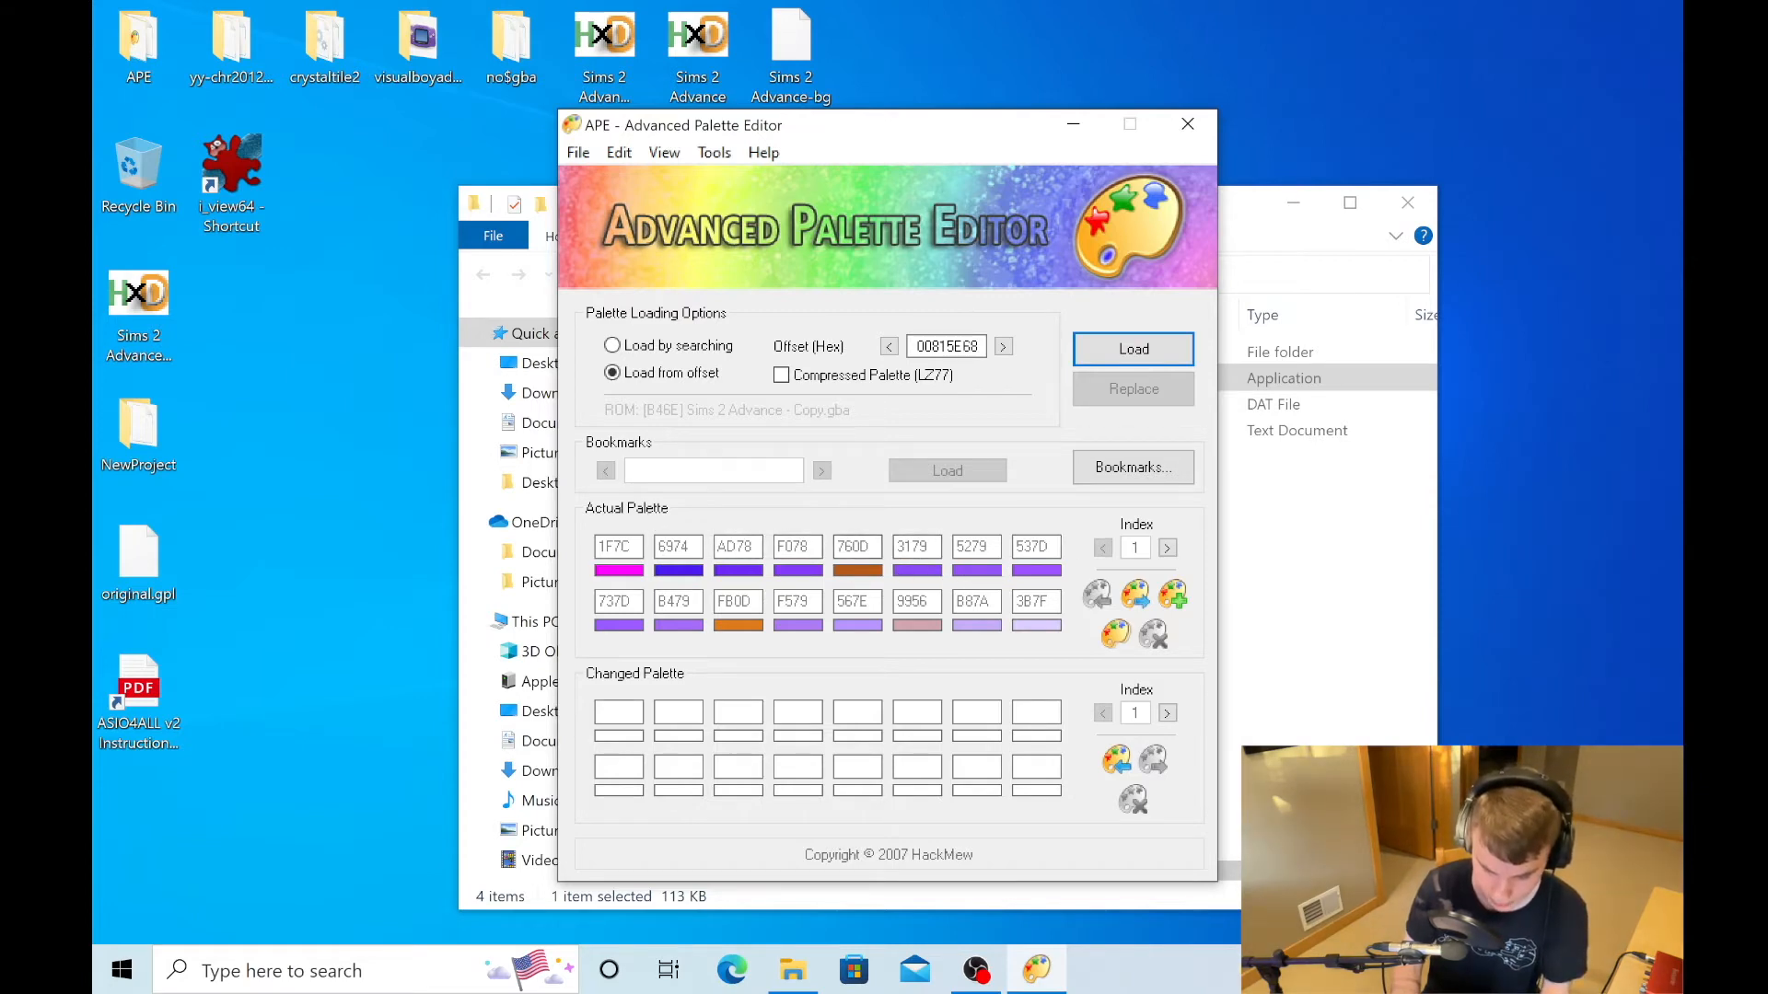
# - Switch to VisualBoyAdvance-M and run the Sims 2 Advance - Copy ROM to view the tiled room
pyautogui.click(1257, 218)
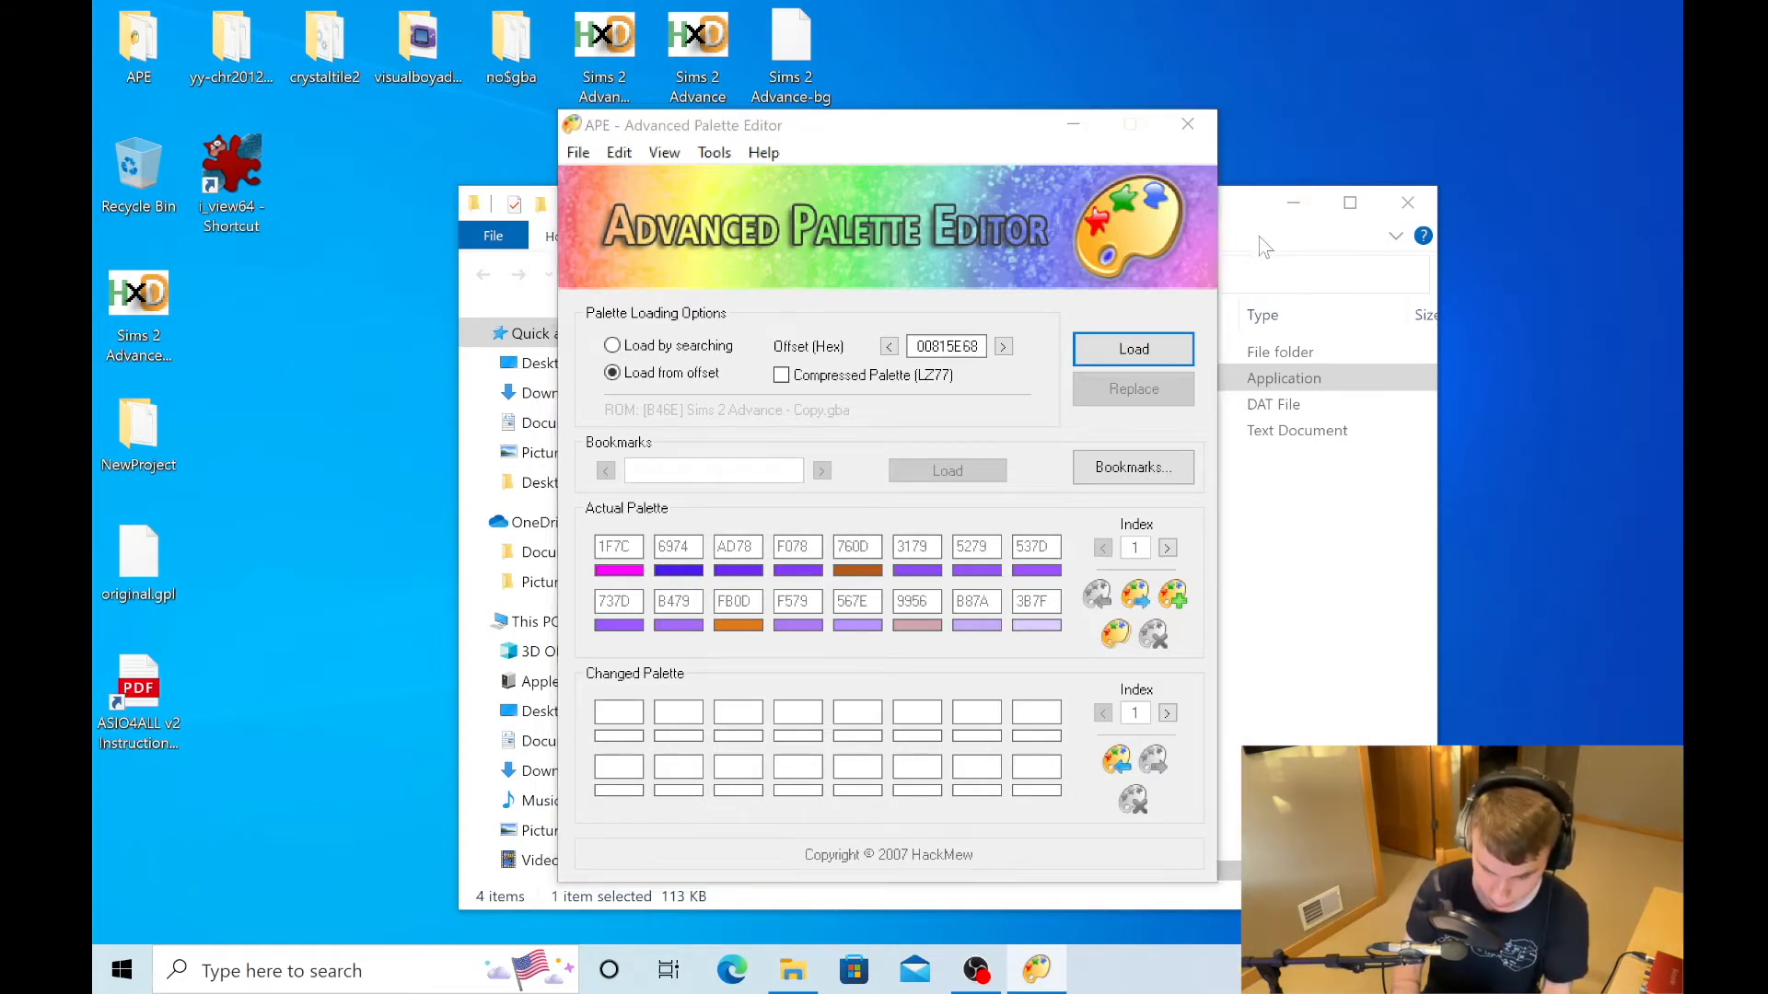
pyautogui.doubleClick(418, 41)
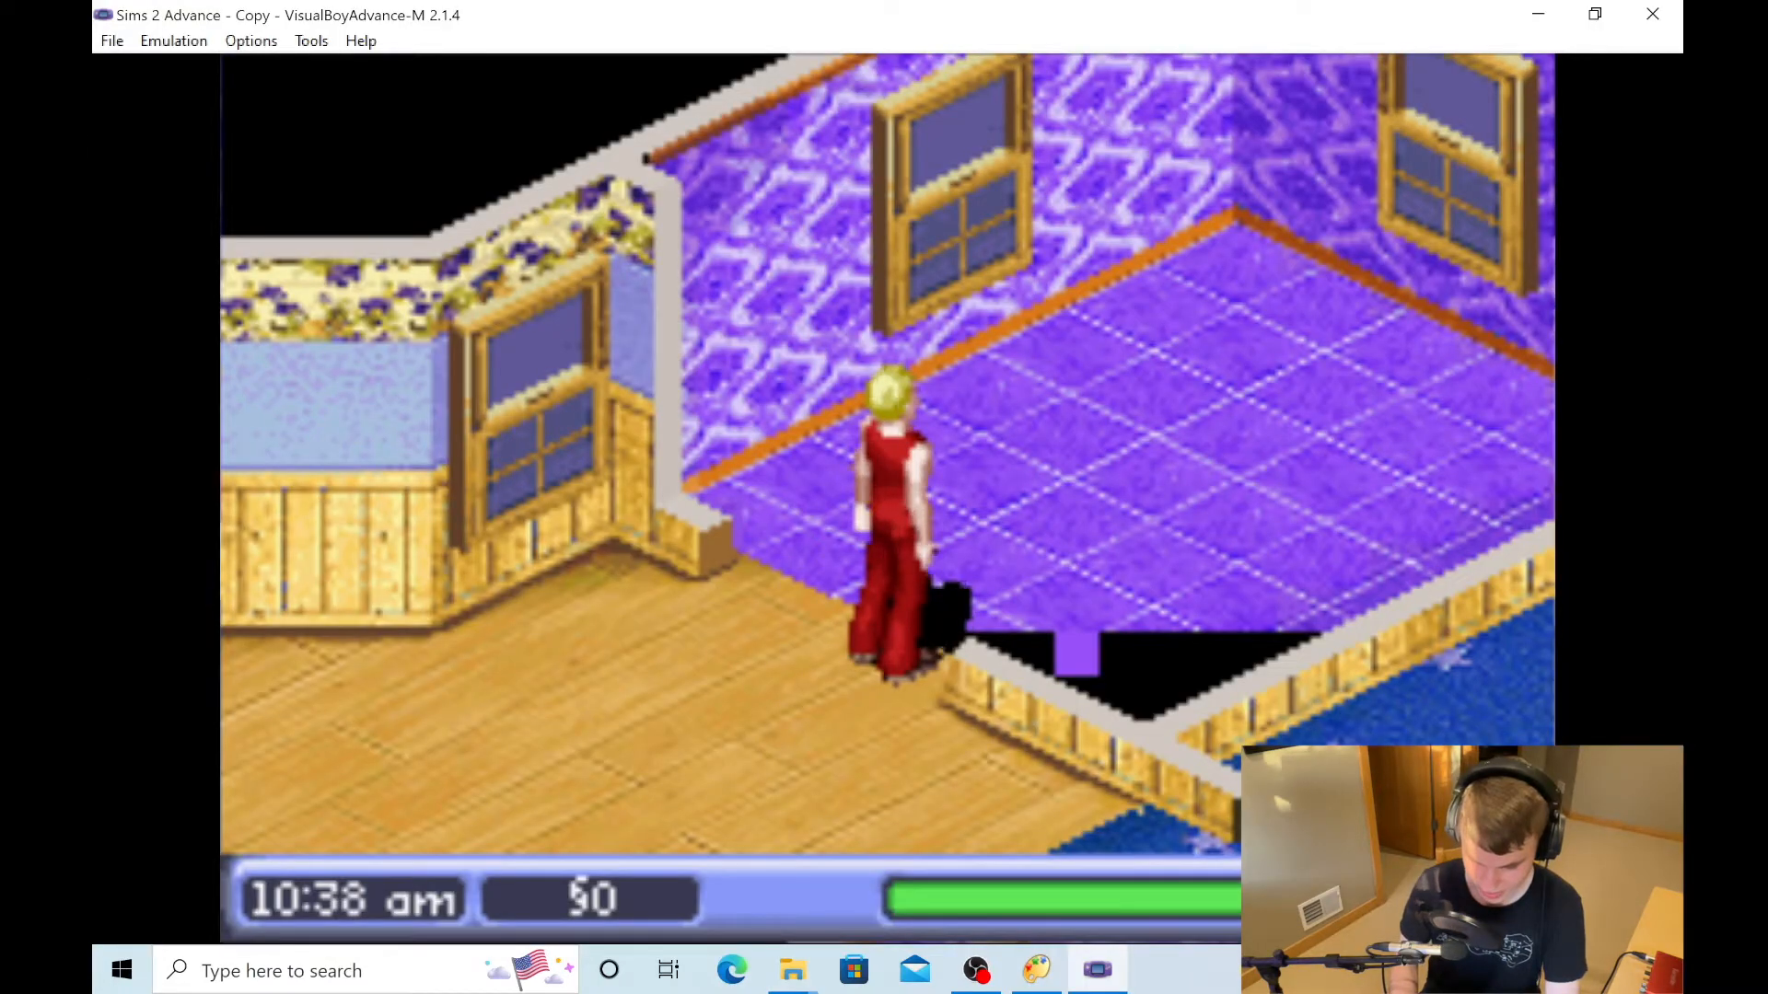
# - Bring up Advanced Palette Editor, minimize VisualBoyAdvance-M and move the editor window clear of the desktop folders
pyautogui.click(1595, 14)
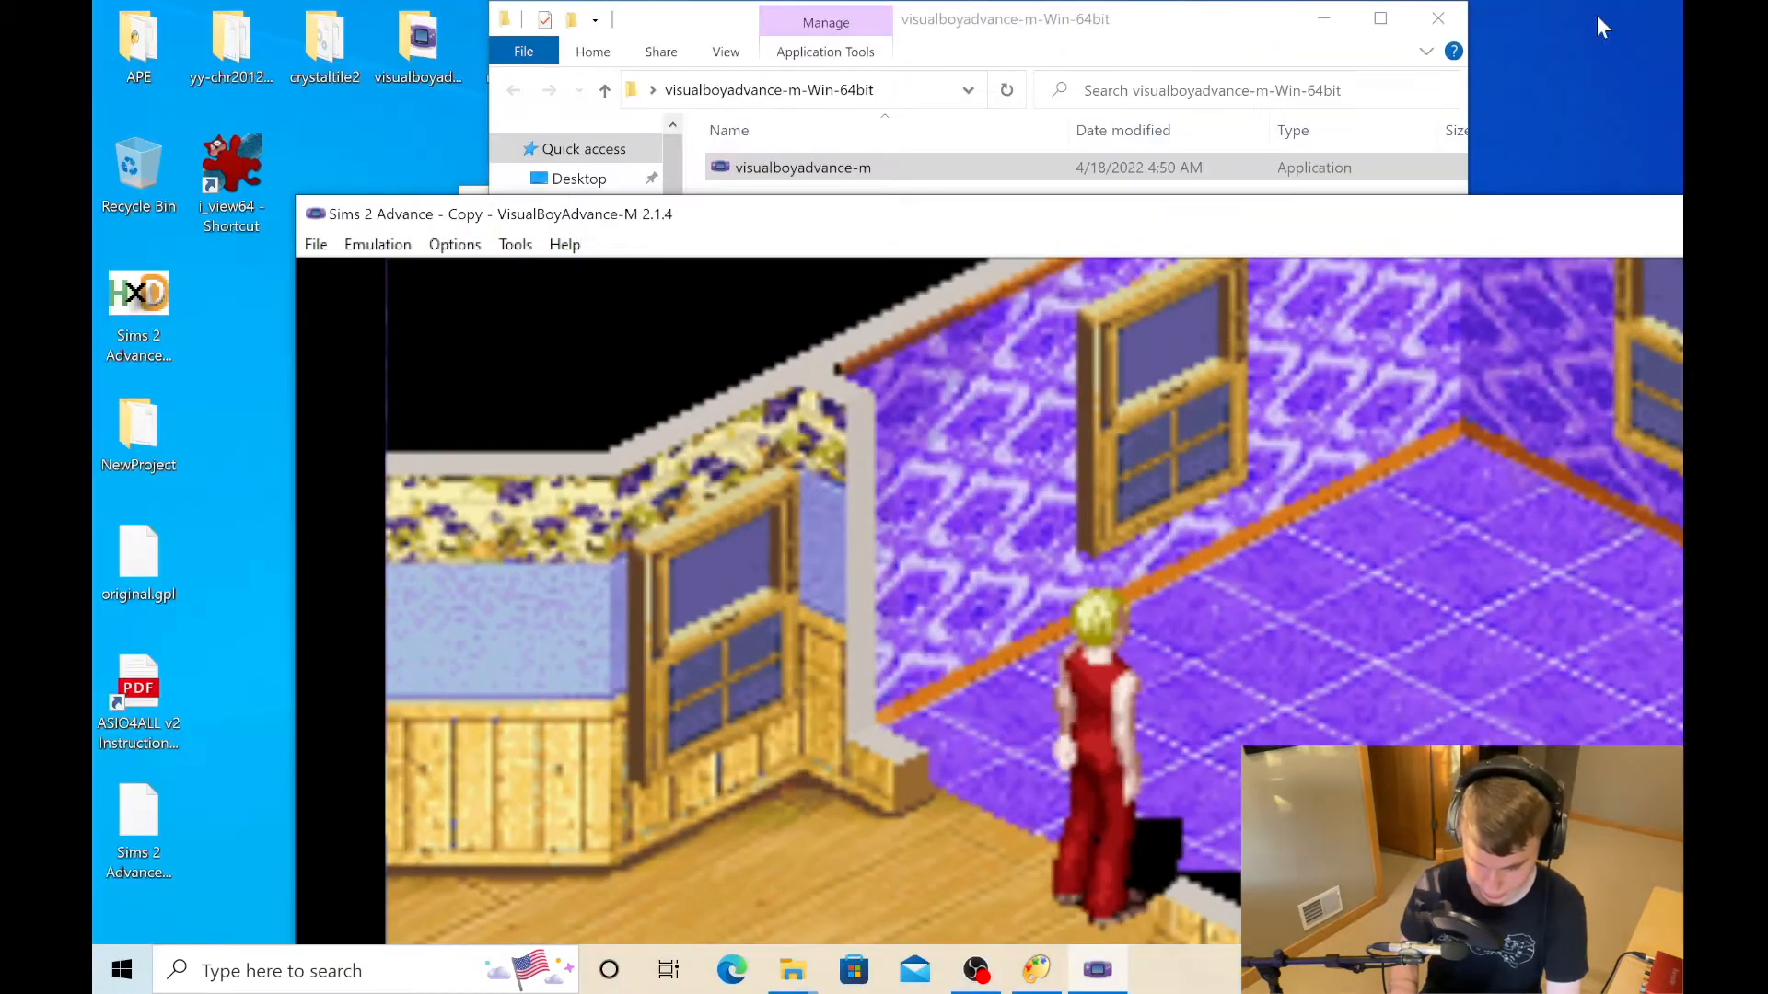
pyautogui.moveTo(1150, 227); pyautogui.dragTo(811, 4)
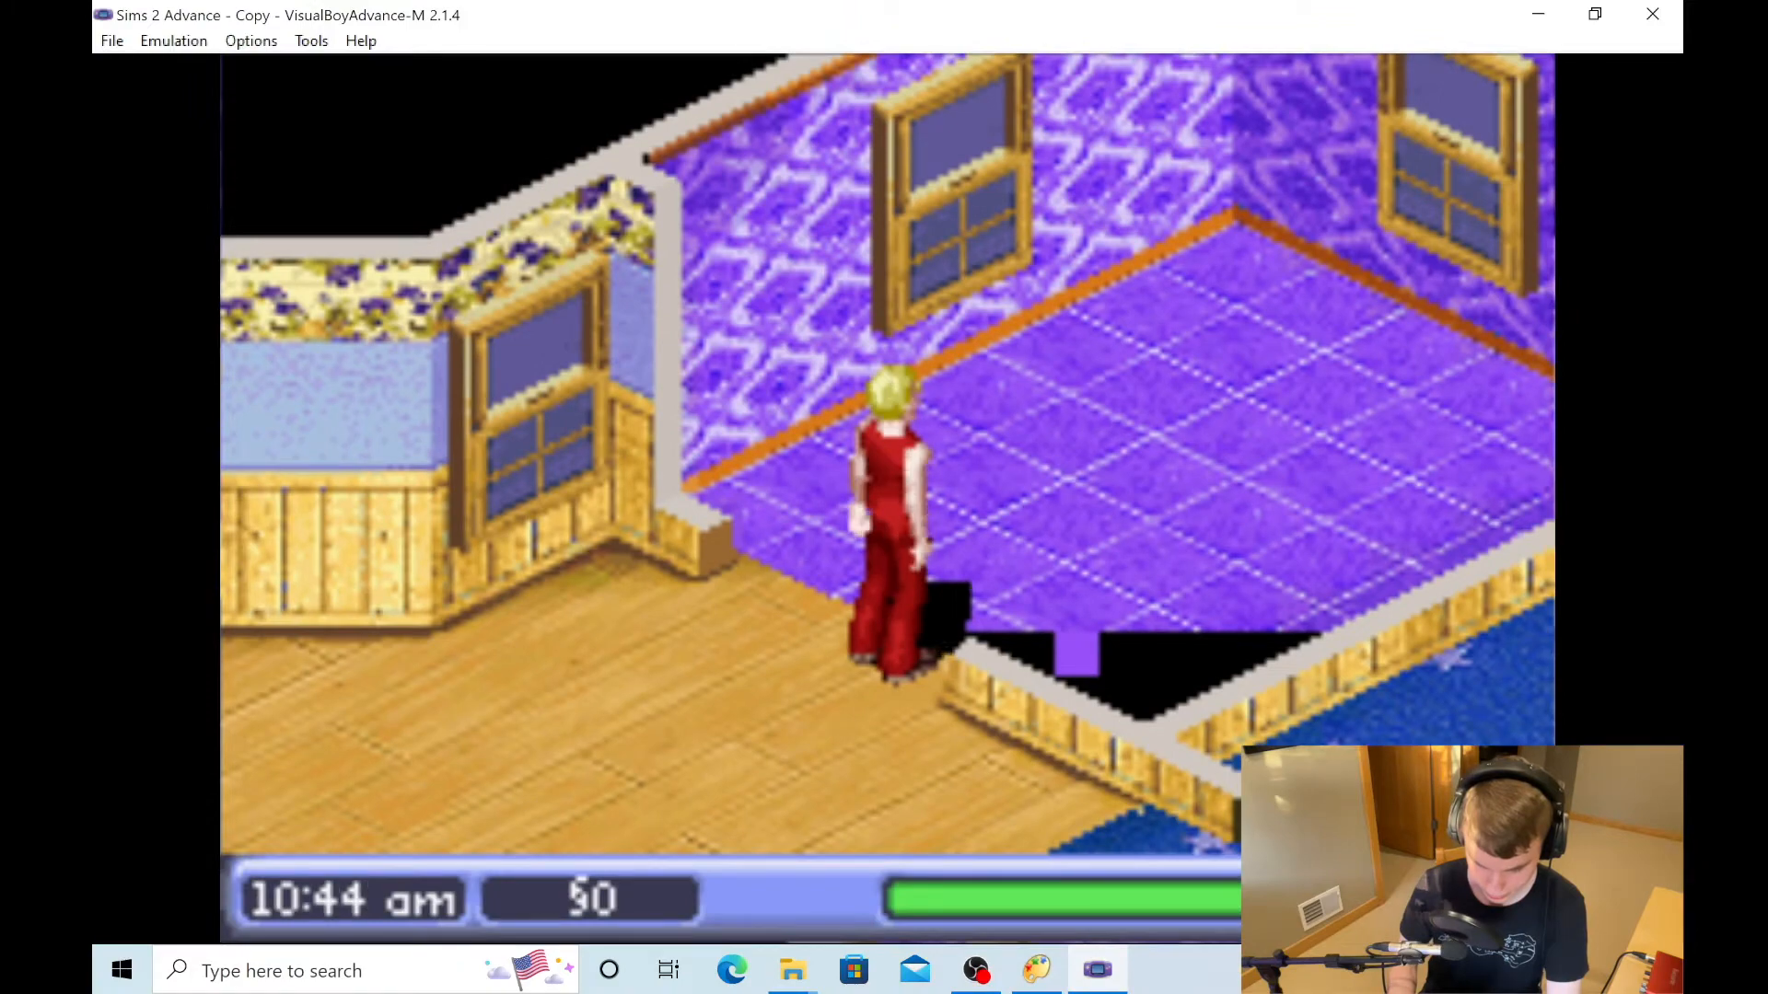
pyautogui.click(1038, 969)
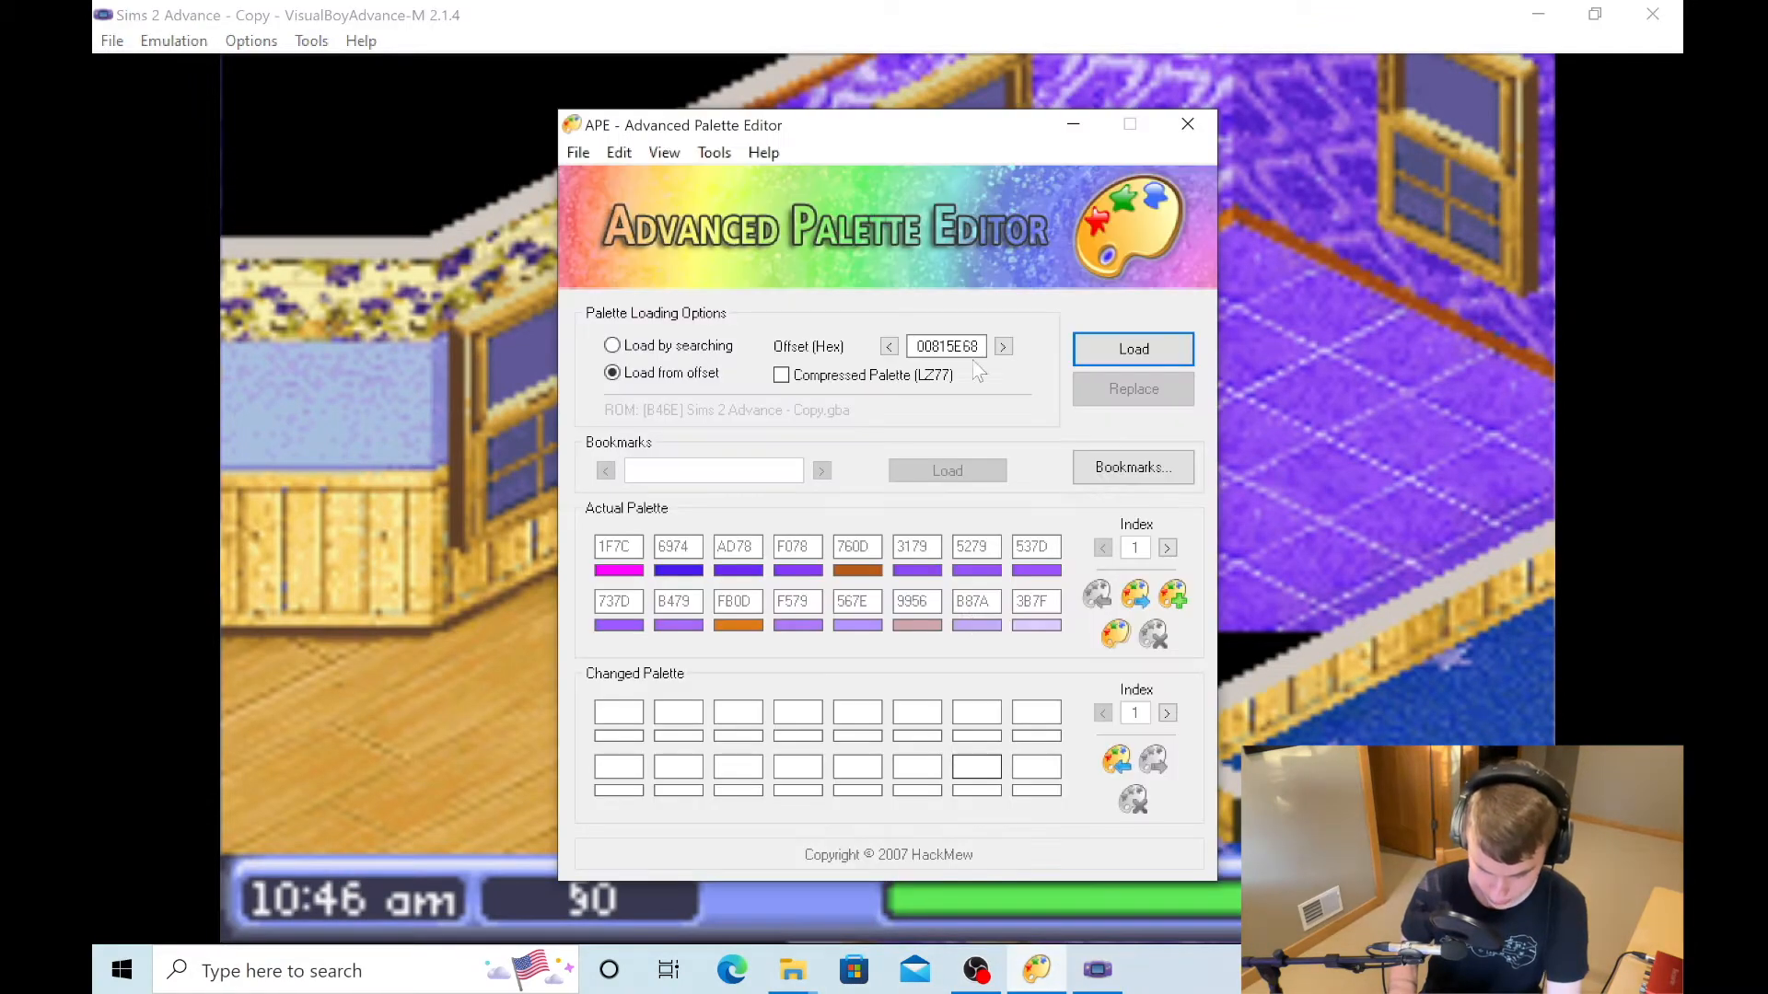
pyautogui.moveTo(926, 119); pyautogui.dragTo(432, 72)
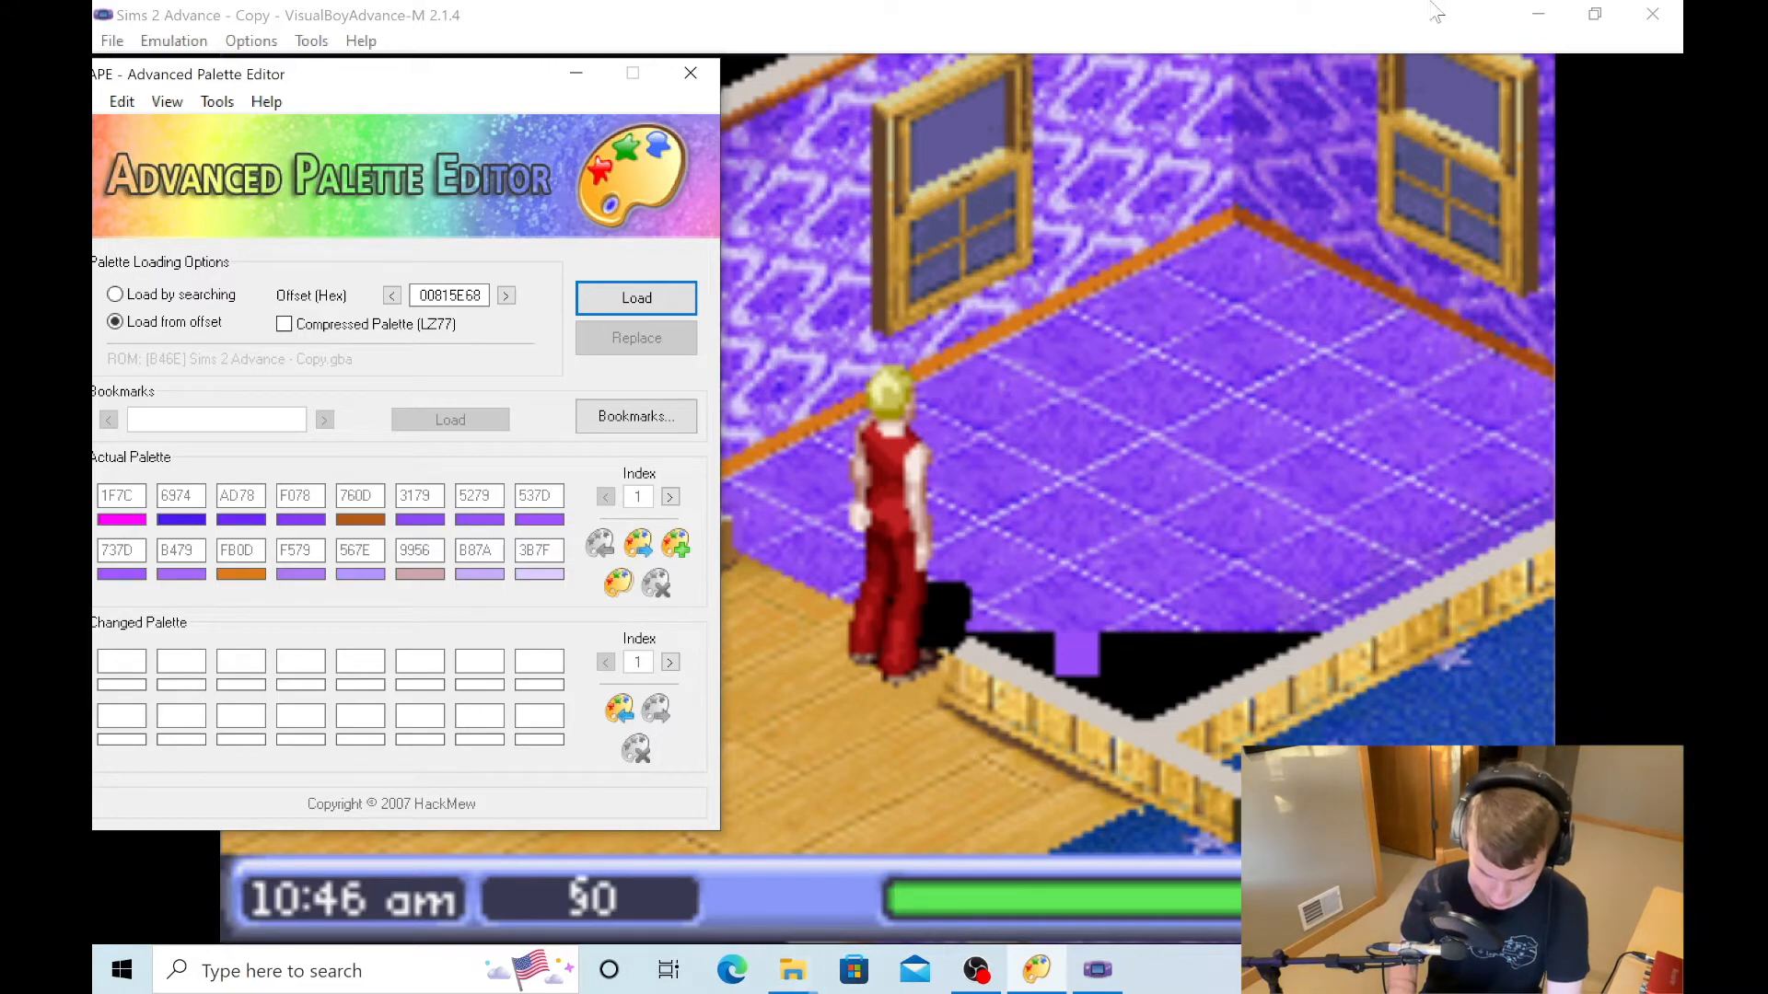
pyautogui.click(1538, 14)
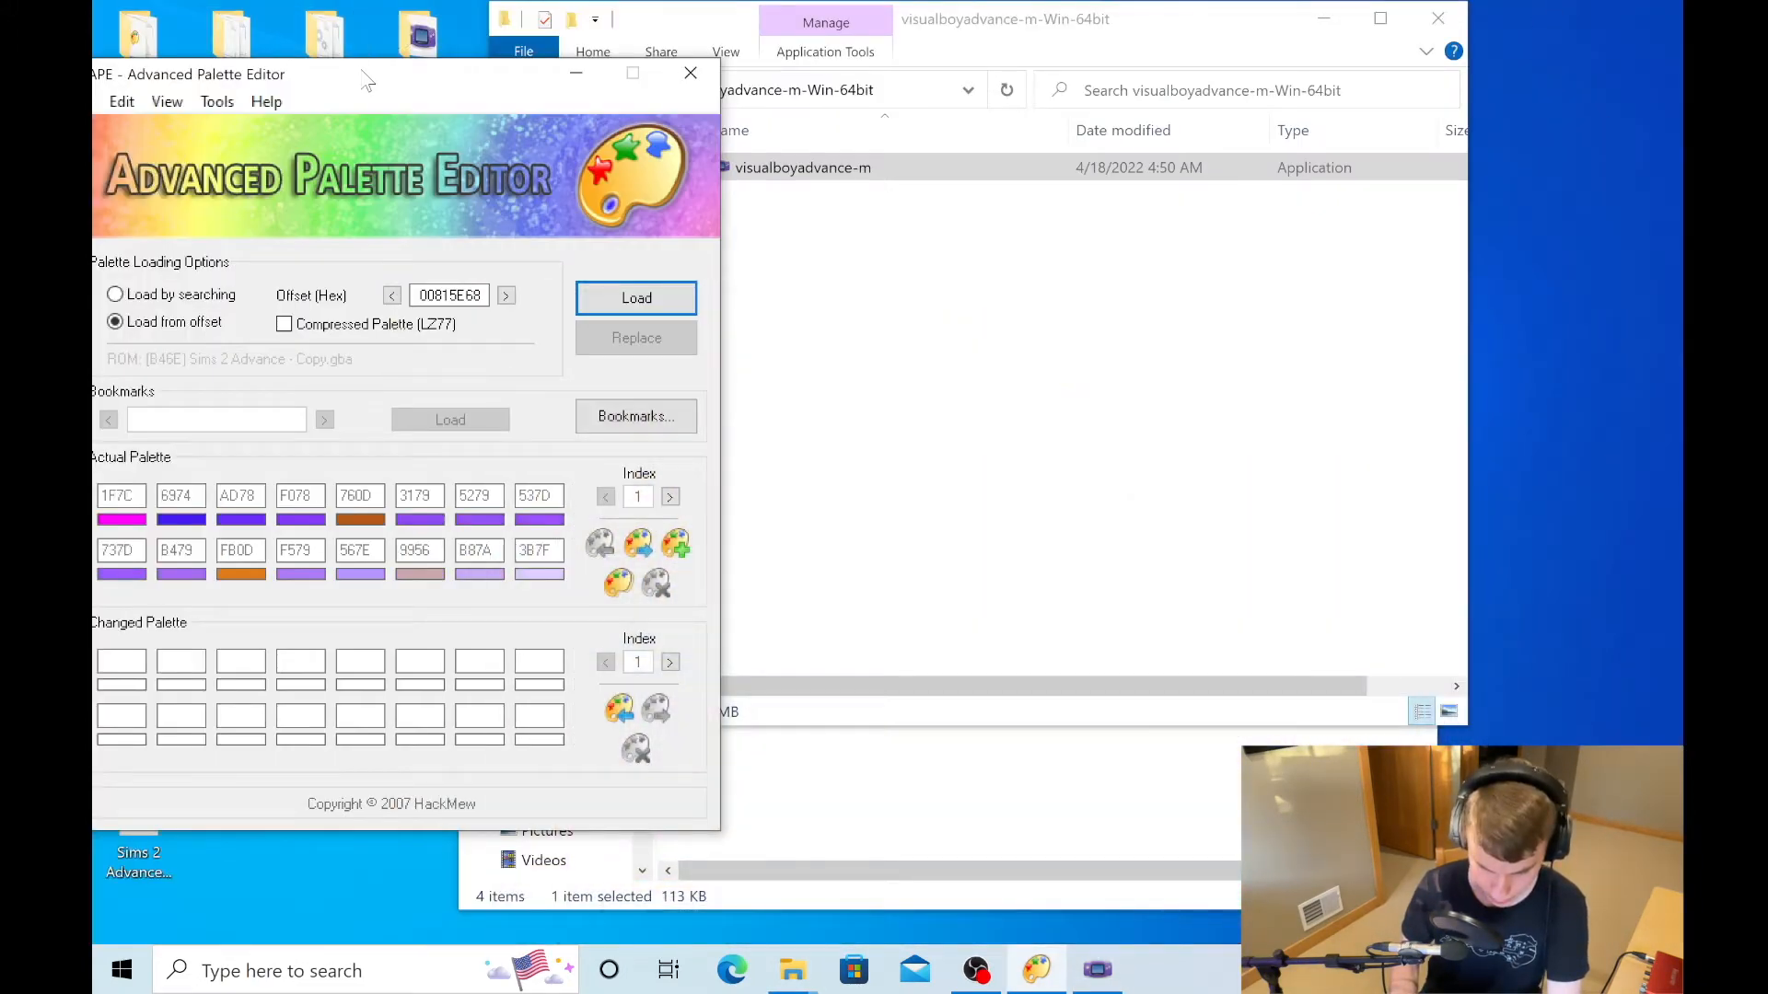
pyautogui.moveTo(365, 80); pyautogui.dragTo(996, 219)
# - Start YY-CHR from the yy-chr20120407_en folder and open the Sims 2 Advance - Copy ROM in it
pyautogui.doubleClick(231, 42)
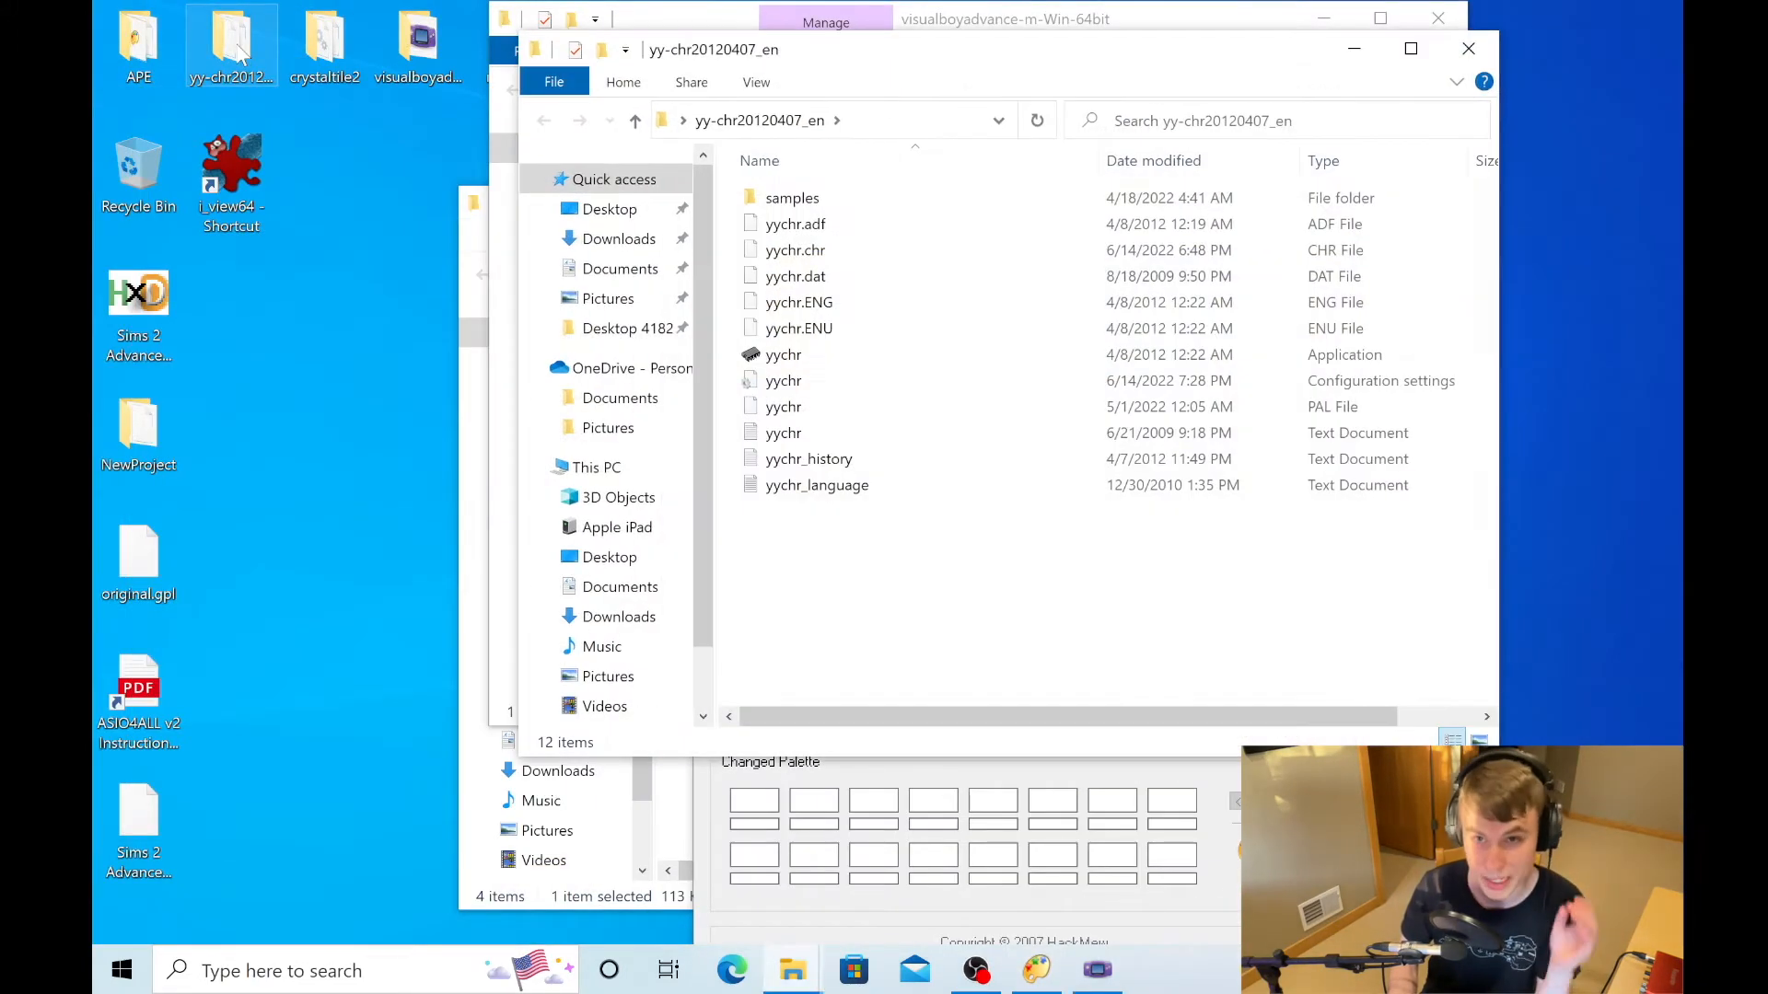
pyautogui.doubleClick(884, 356)
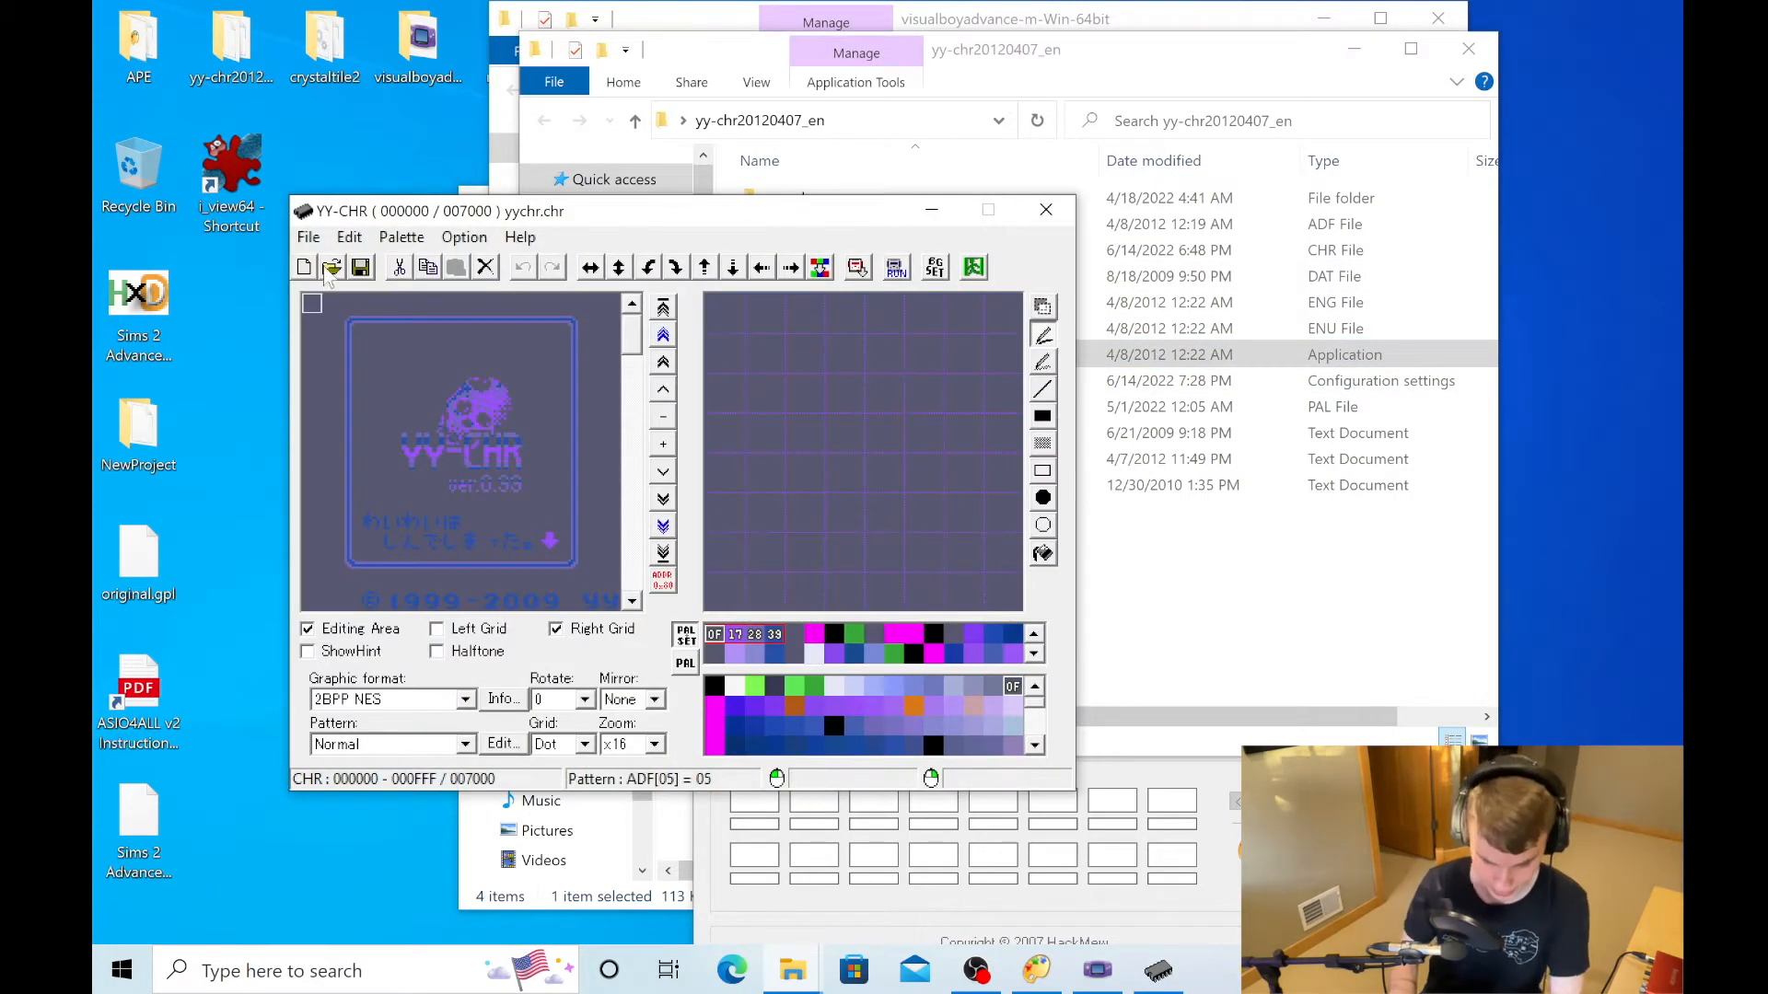
pyautogui.click(332, 267)
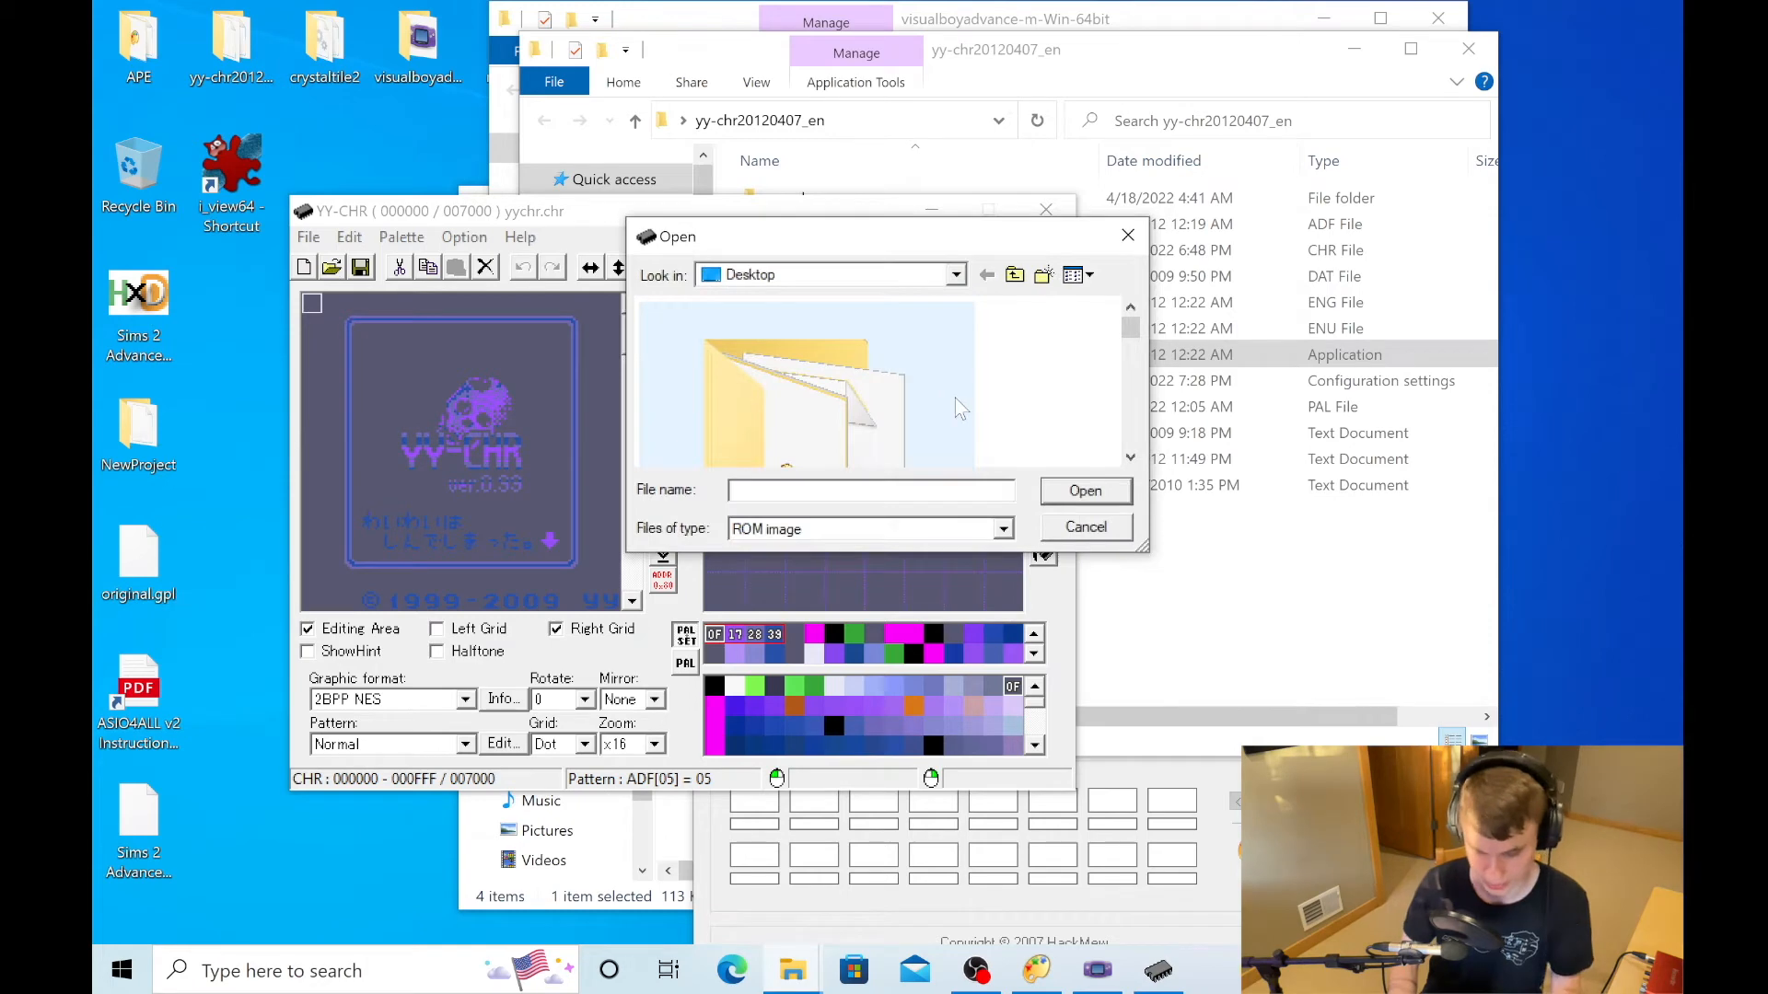
pyautogui.scroll(-1, 954, 400)
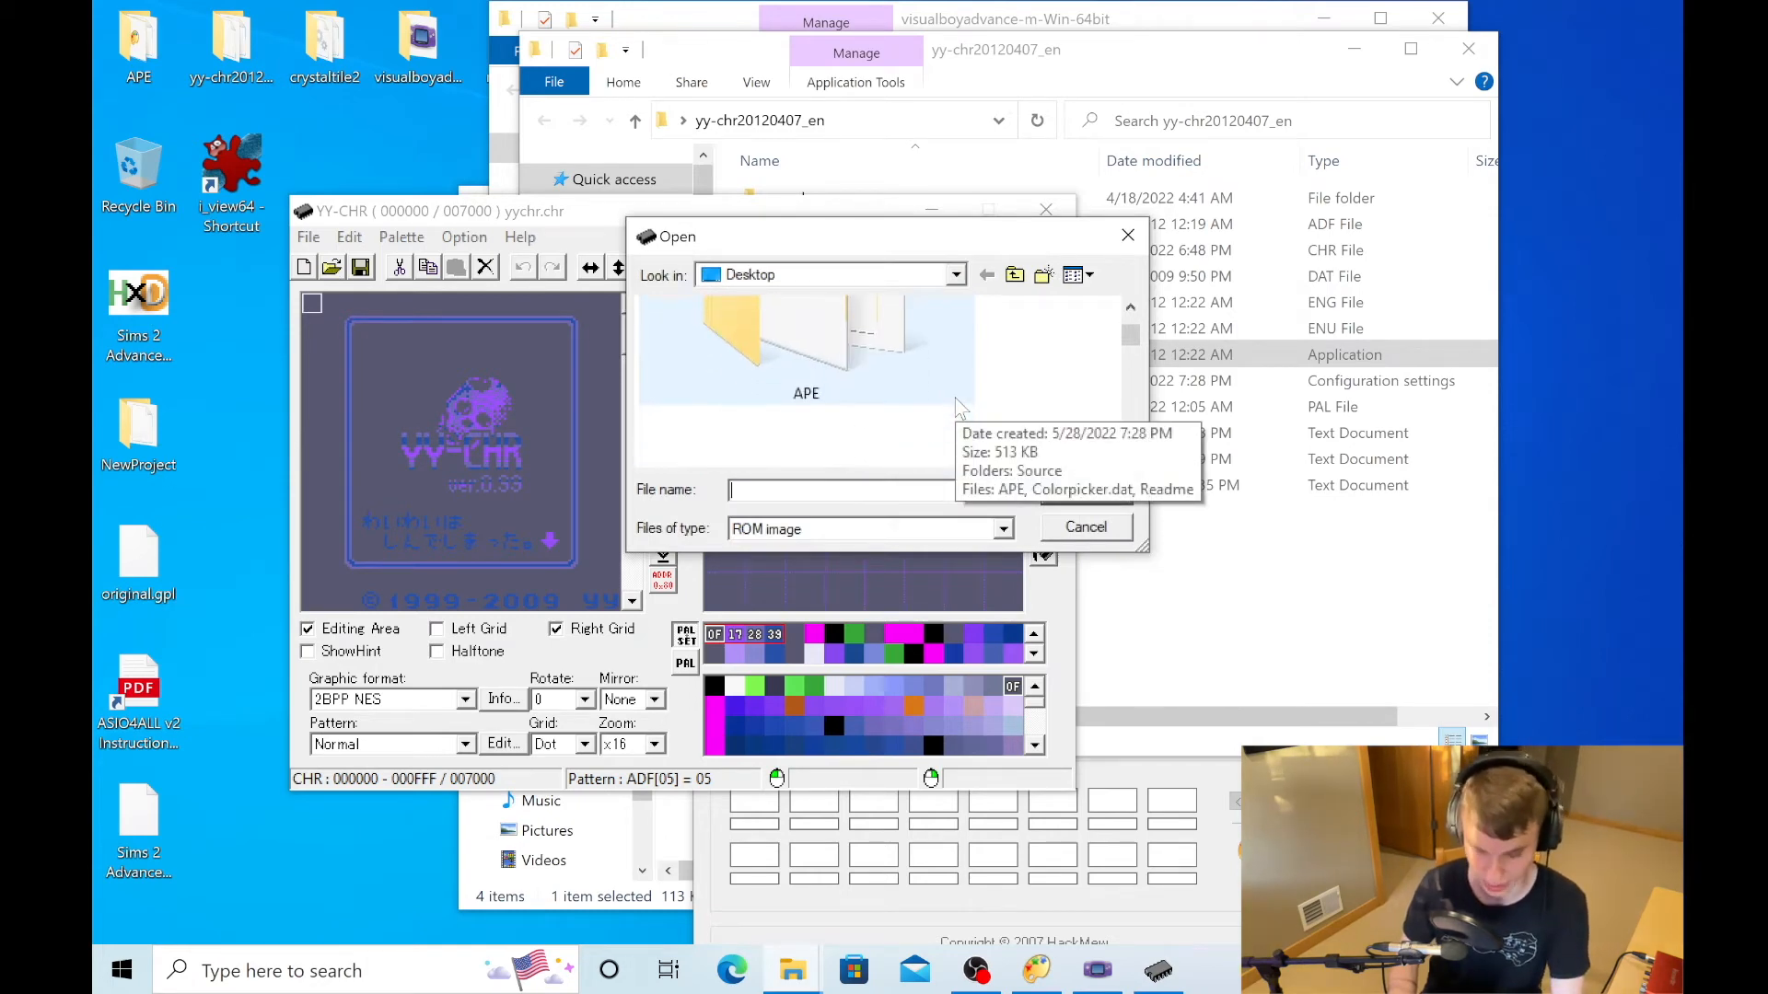
pyautogui.scroll(-3, 954, 400)
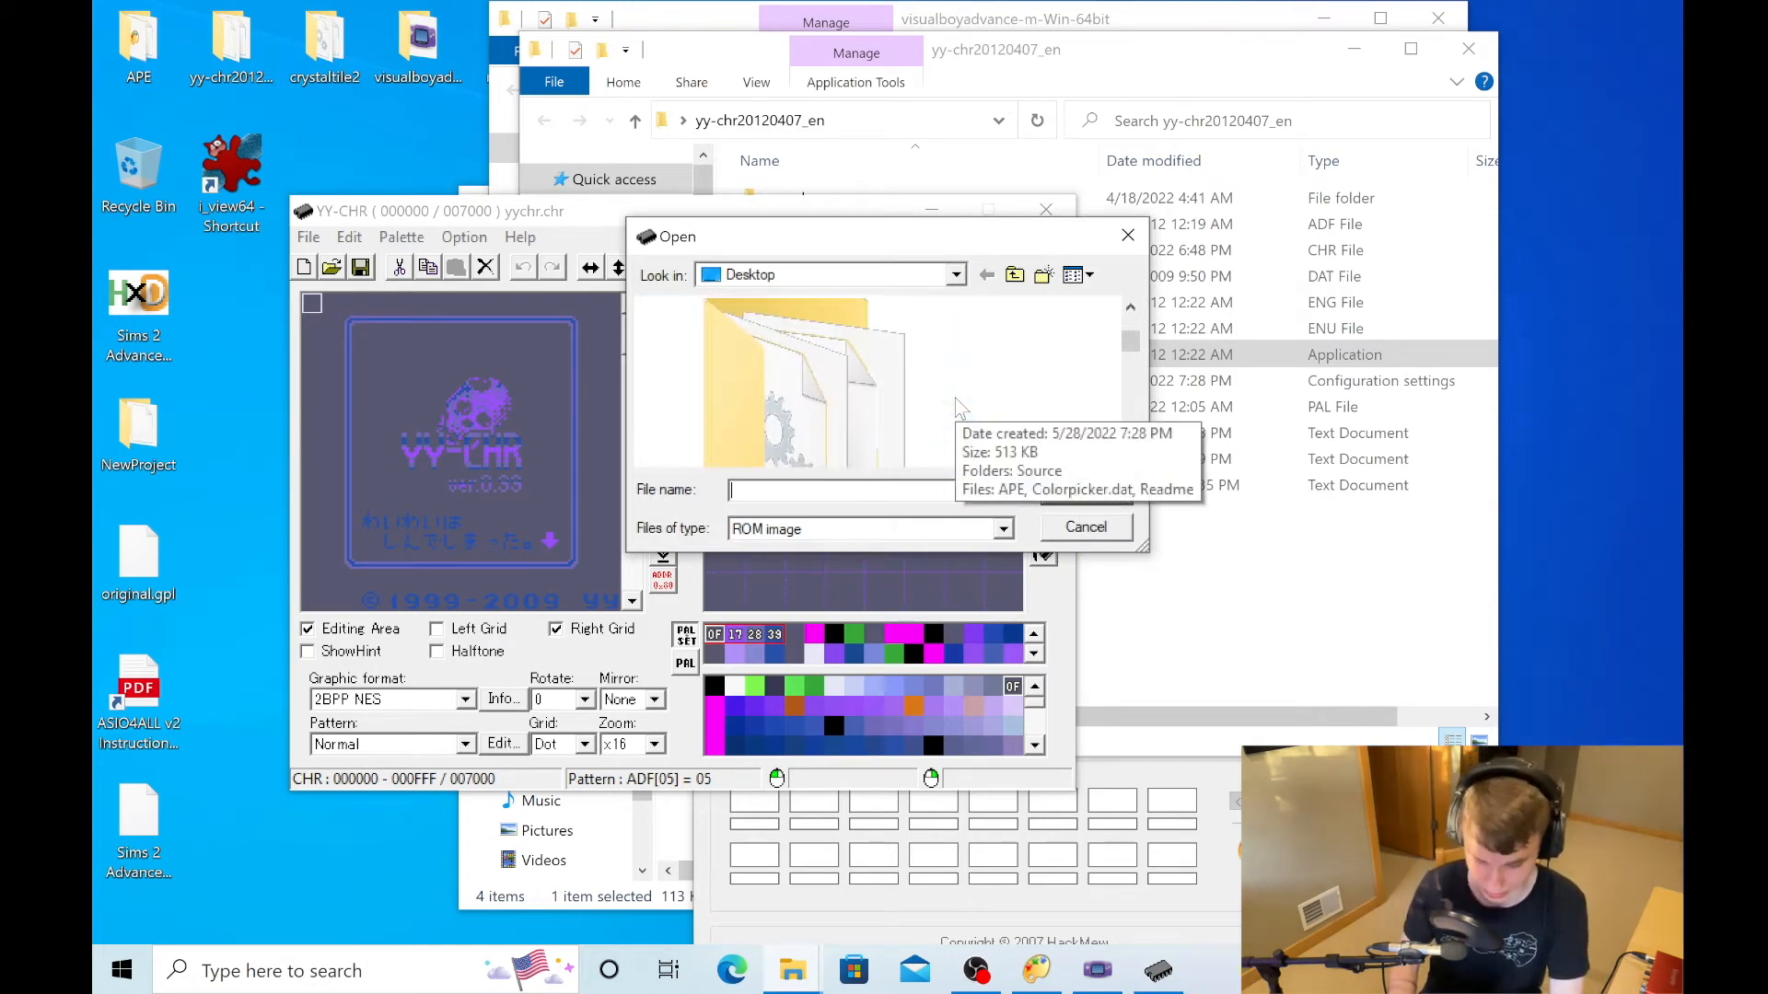
pyautogui.scroll(-4, 954, 399)
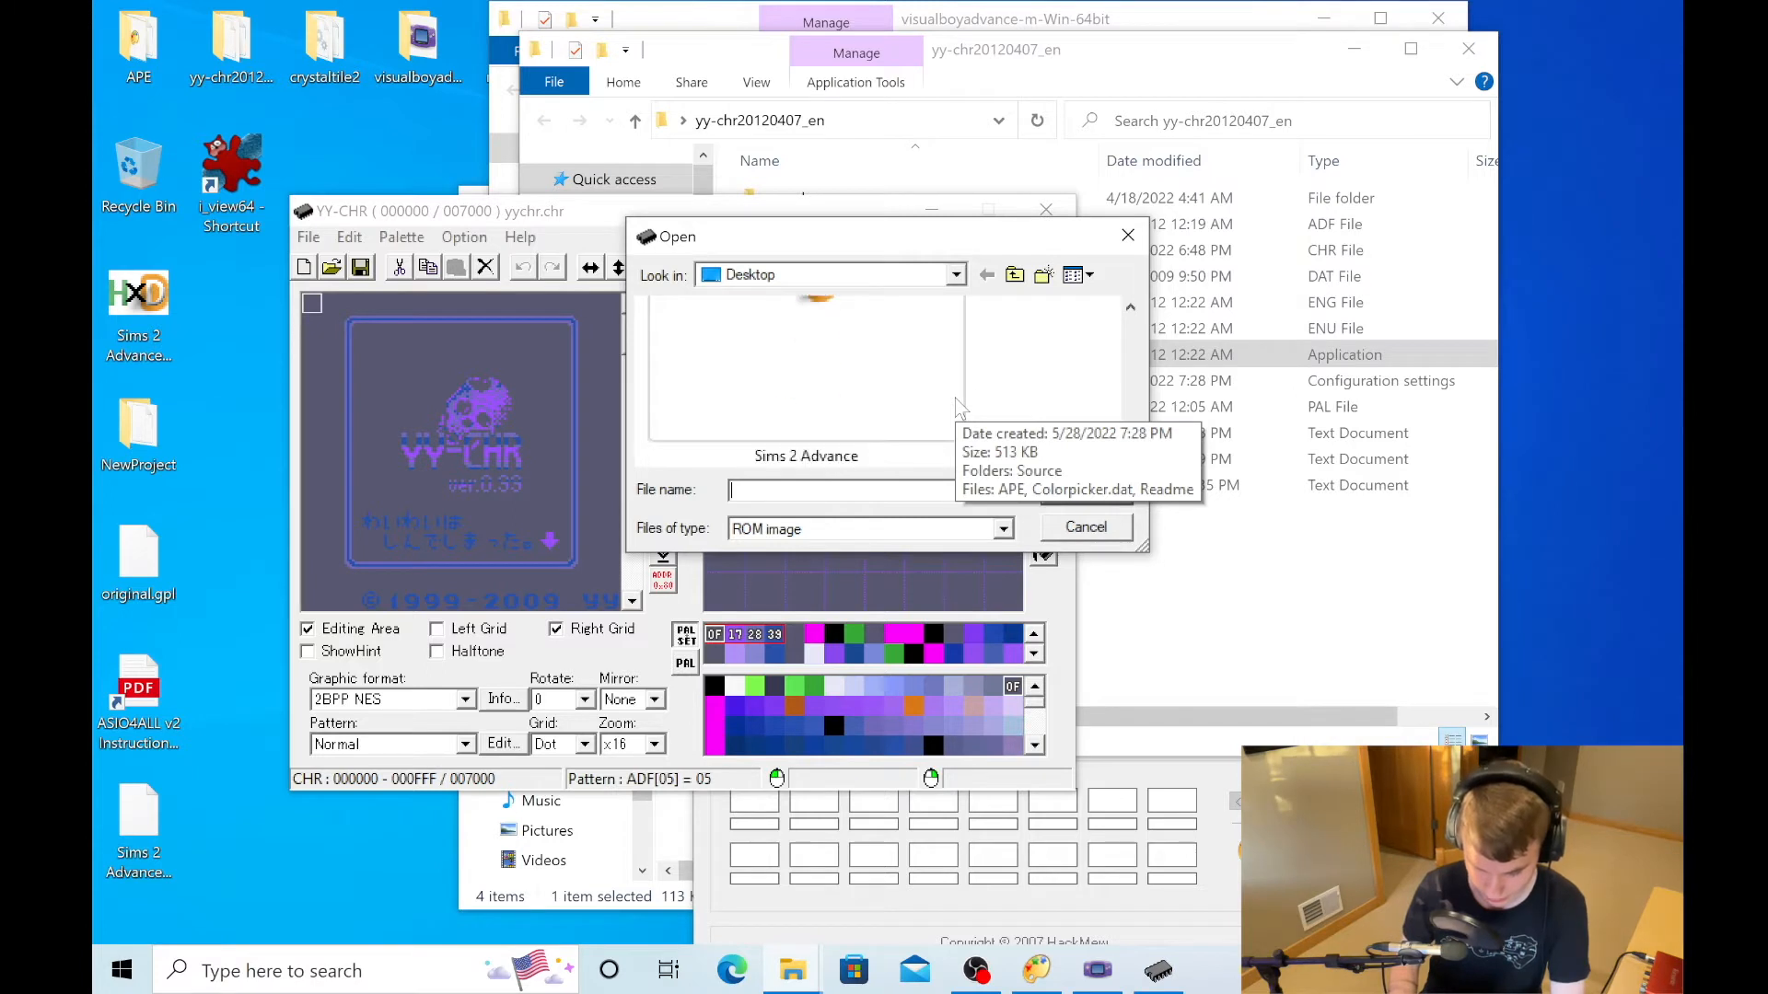
pyautogui.scroll(3, 953, 399)
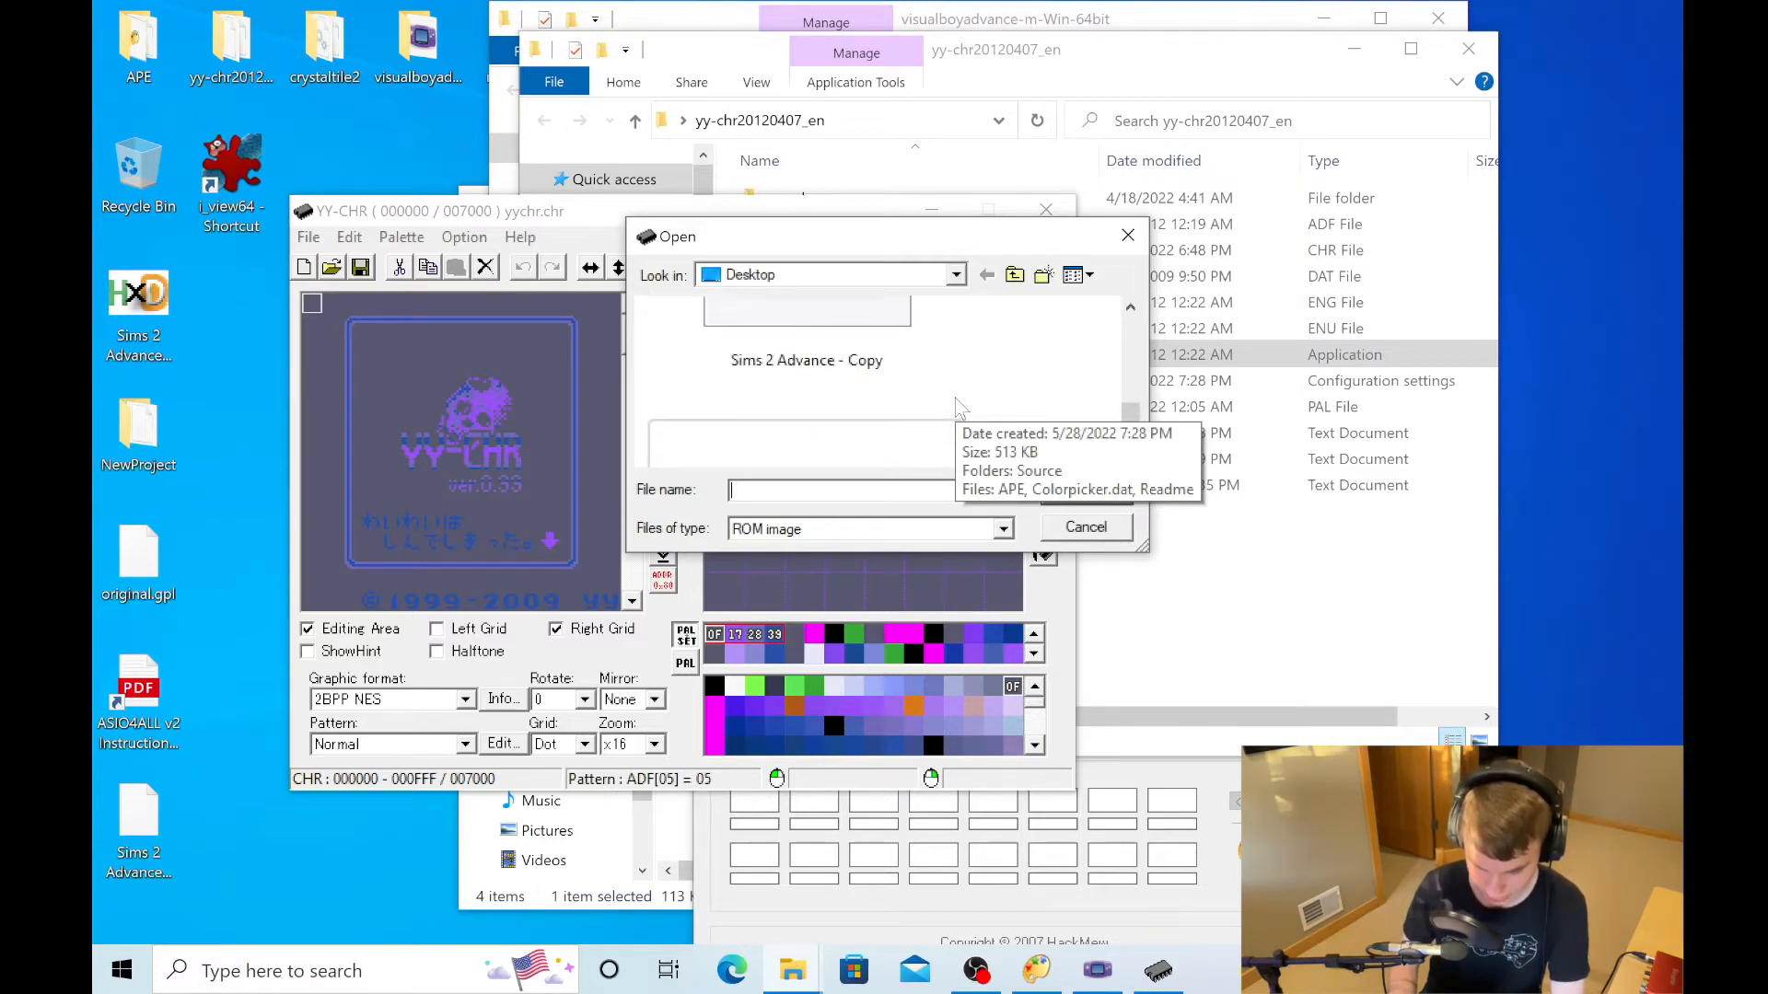
pyautogui.click(807, 426)
pyautogui.click(1085, 490)
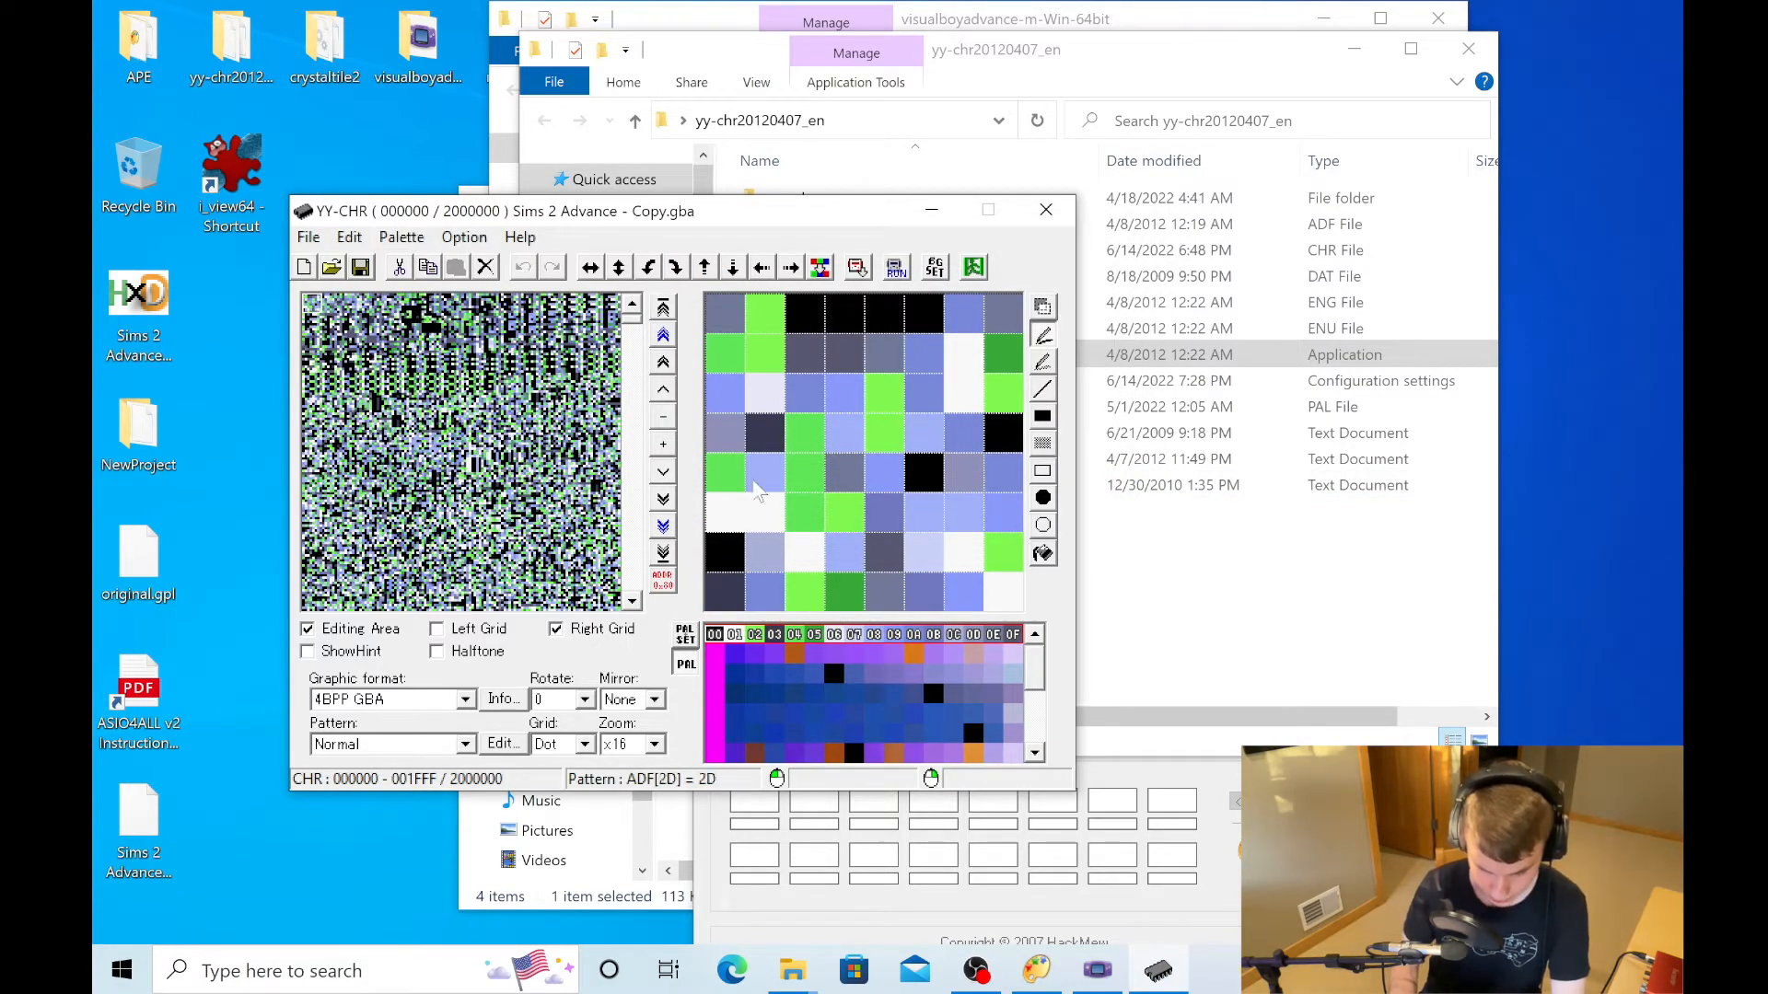
# - Switch to VisualBoyAdvance-M and walk the character into the purple tiled room
pyautogui.click(1092, 976)
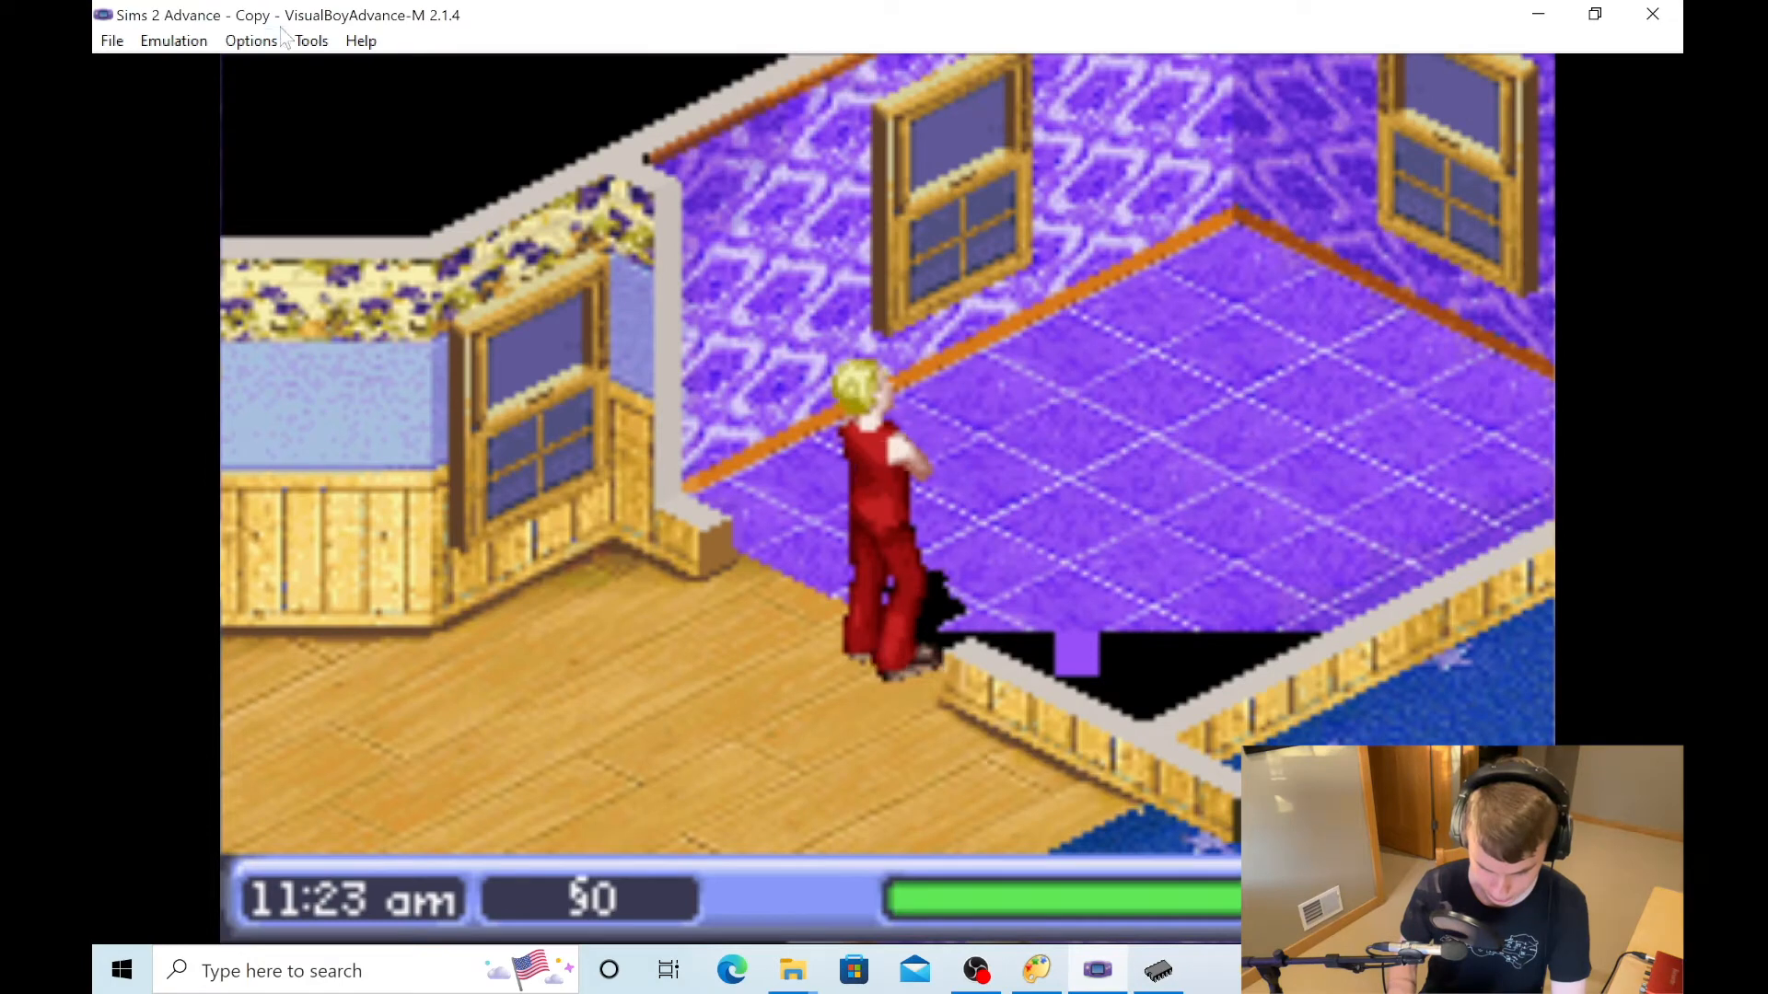
pyautogui.press('Down')
pyautogui.press('Up')
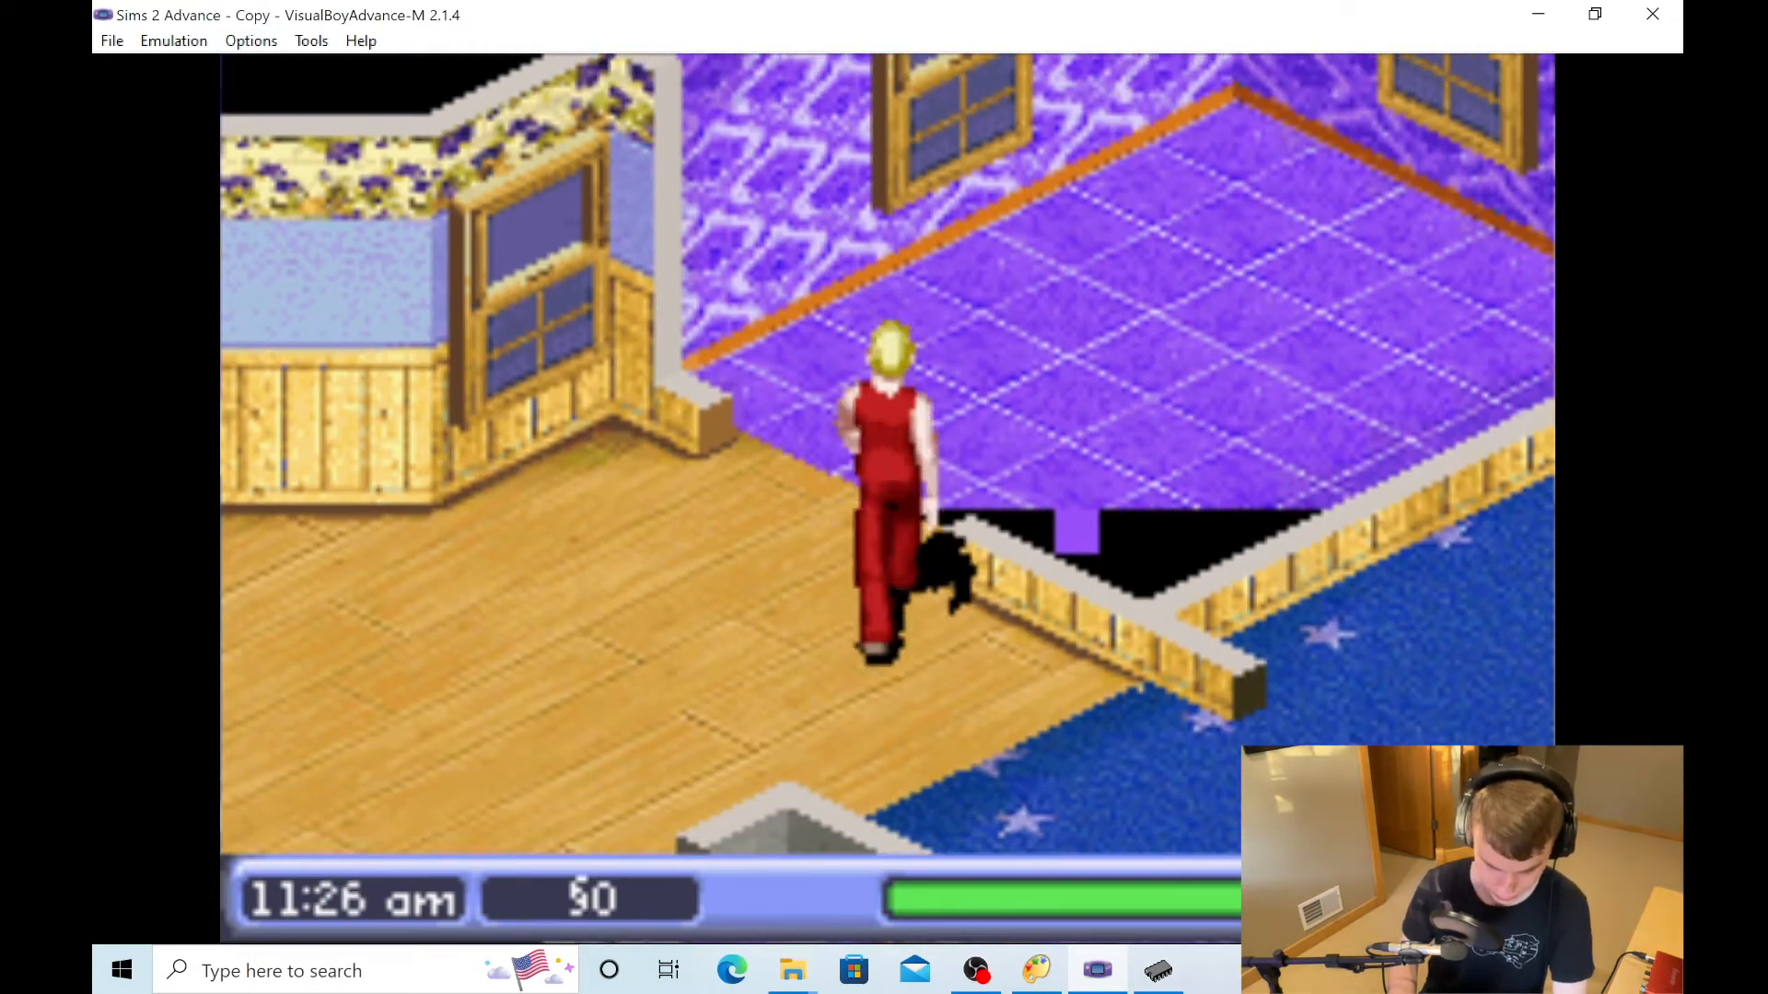
pyautogui.press('Right')
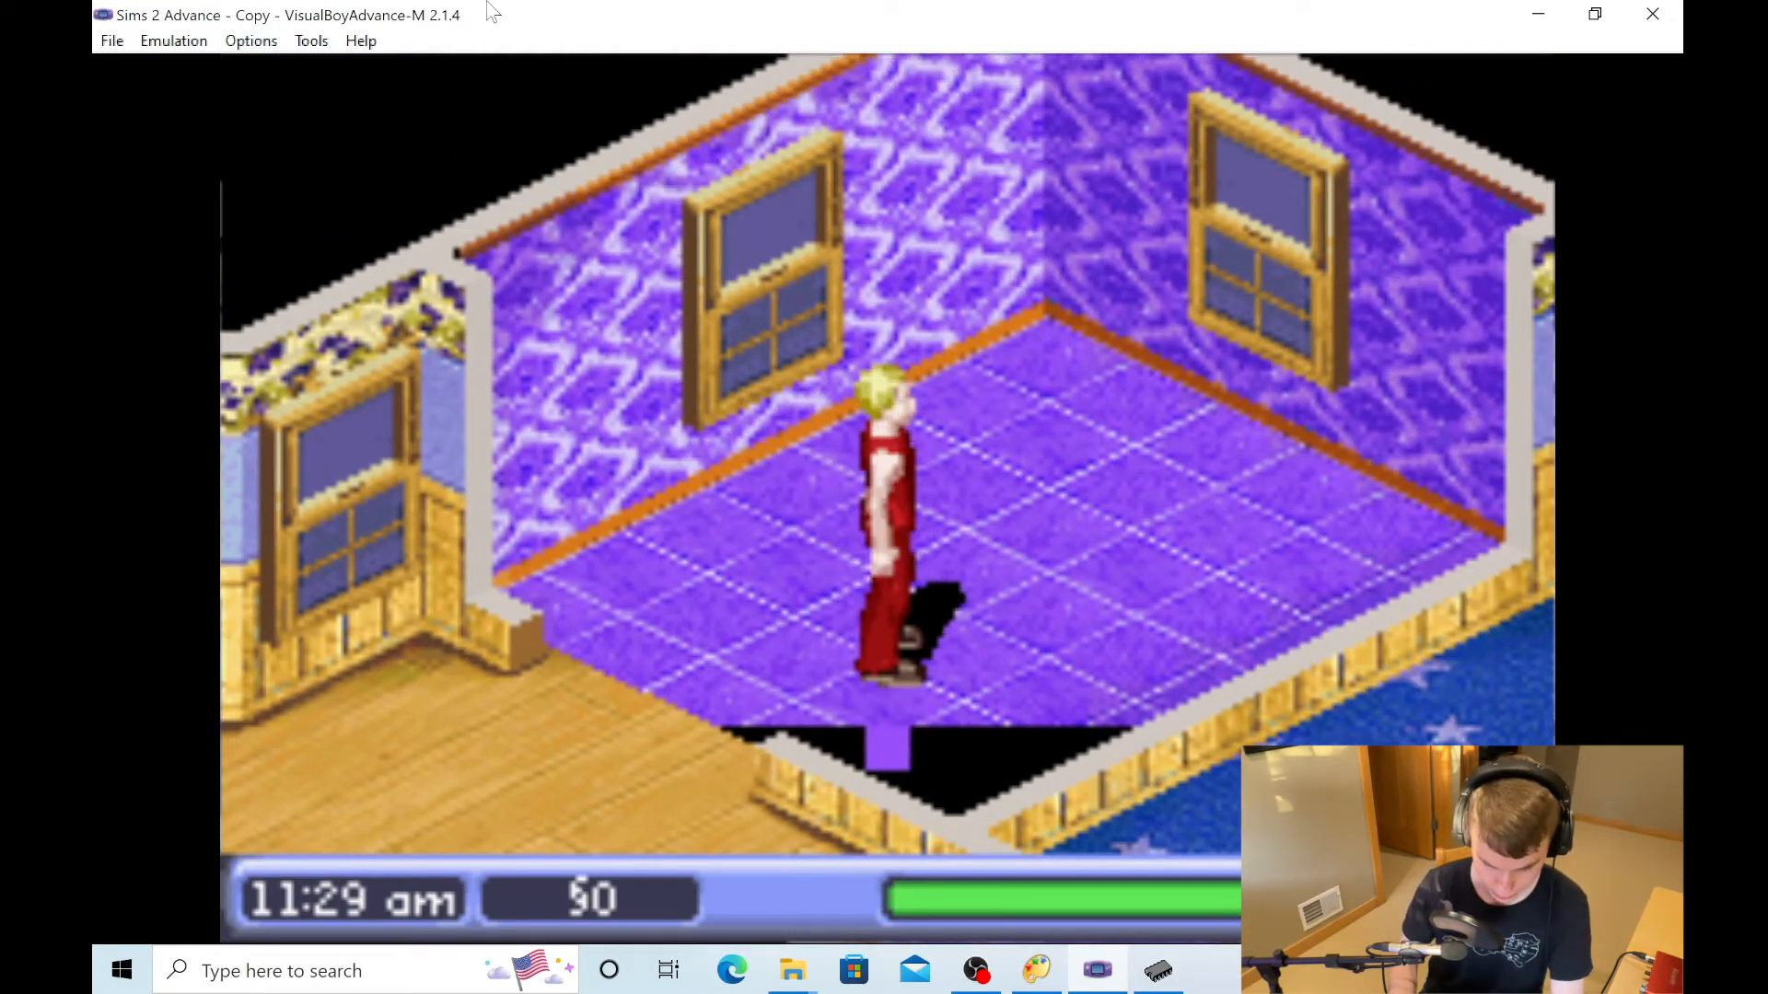
# - Export the background palette from the Palette Viewer to the Desktop as the Windows Palette file Sims 2 Advance - Copy-bg
pyautogui.click(307, 42)
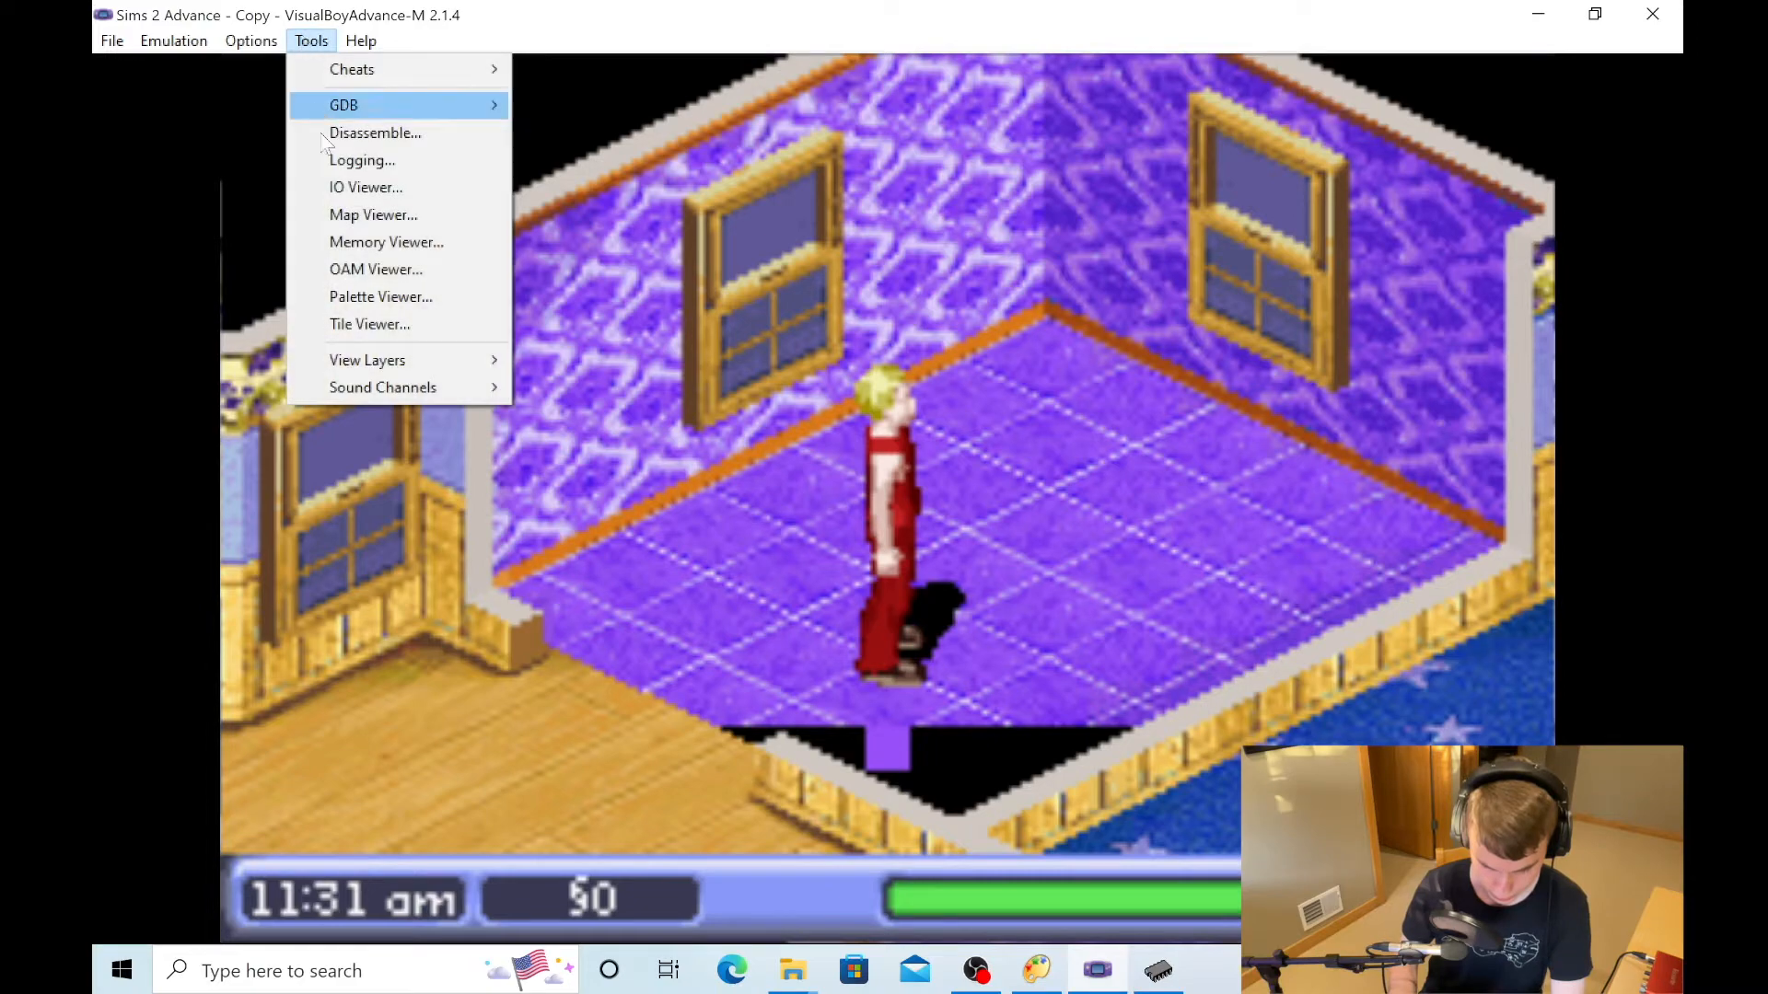
pyautogui.click(368, 293)
pyautogui.click(409, 694)
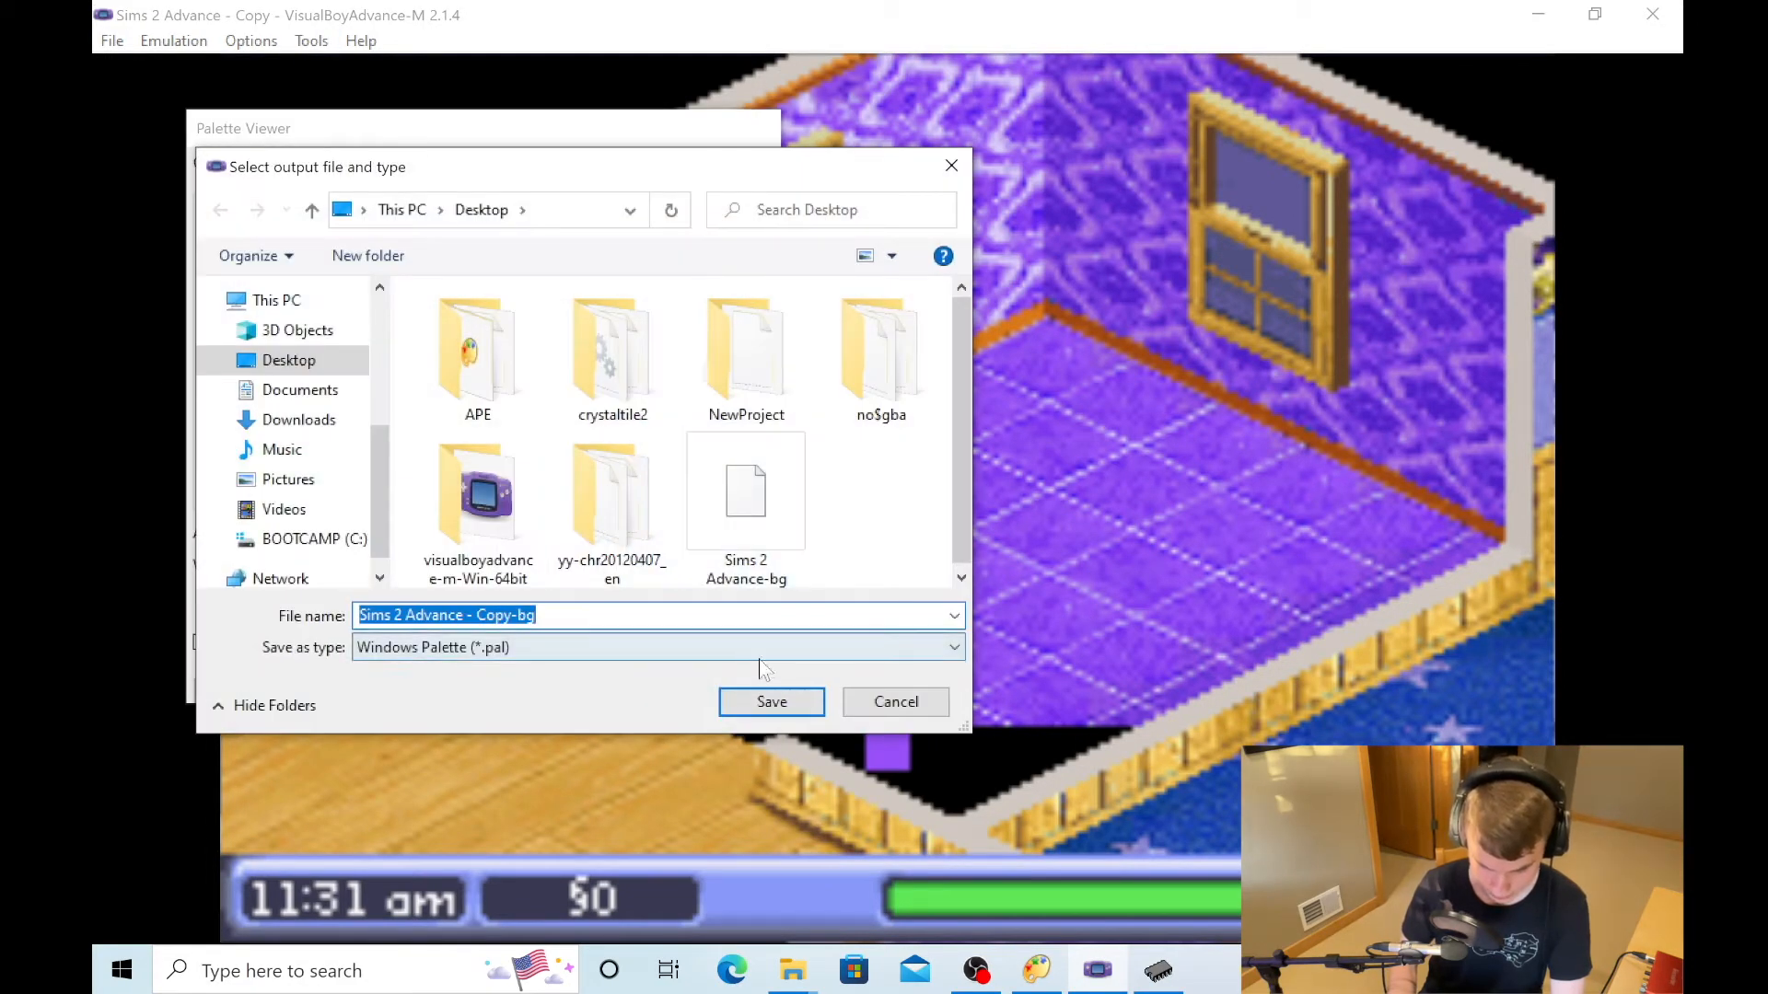
pyautogui.click(773, 701)
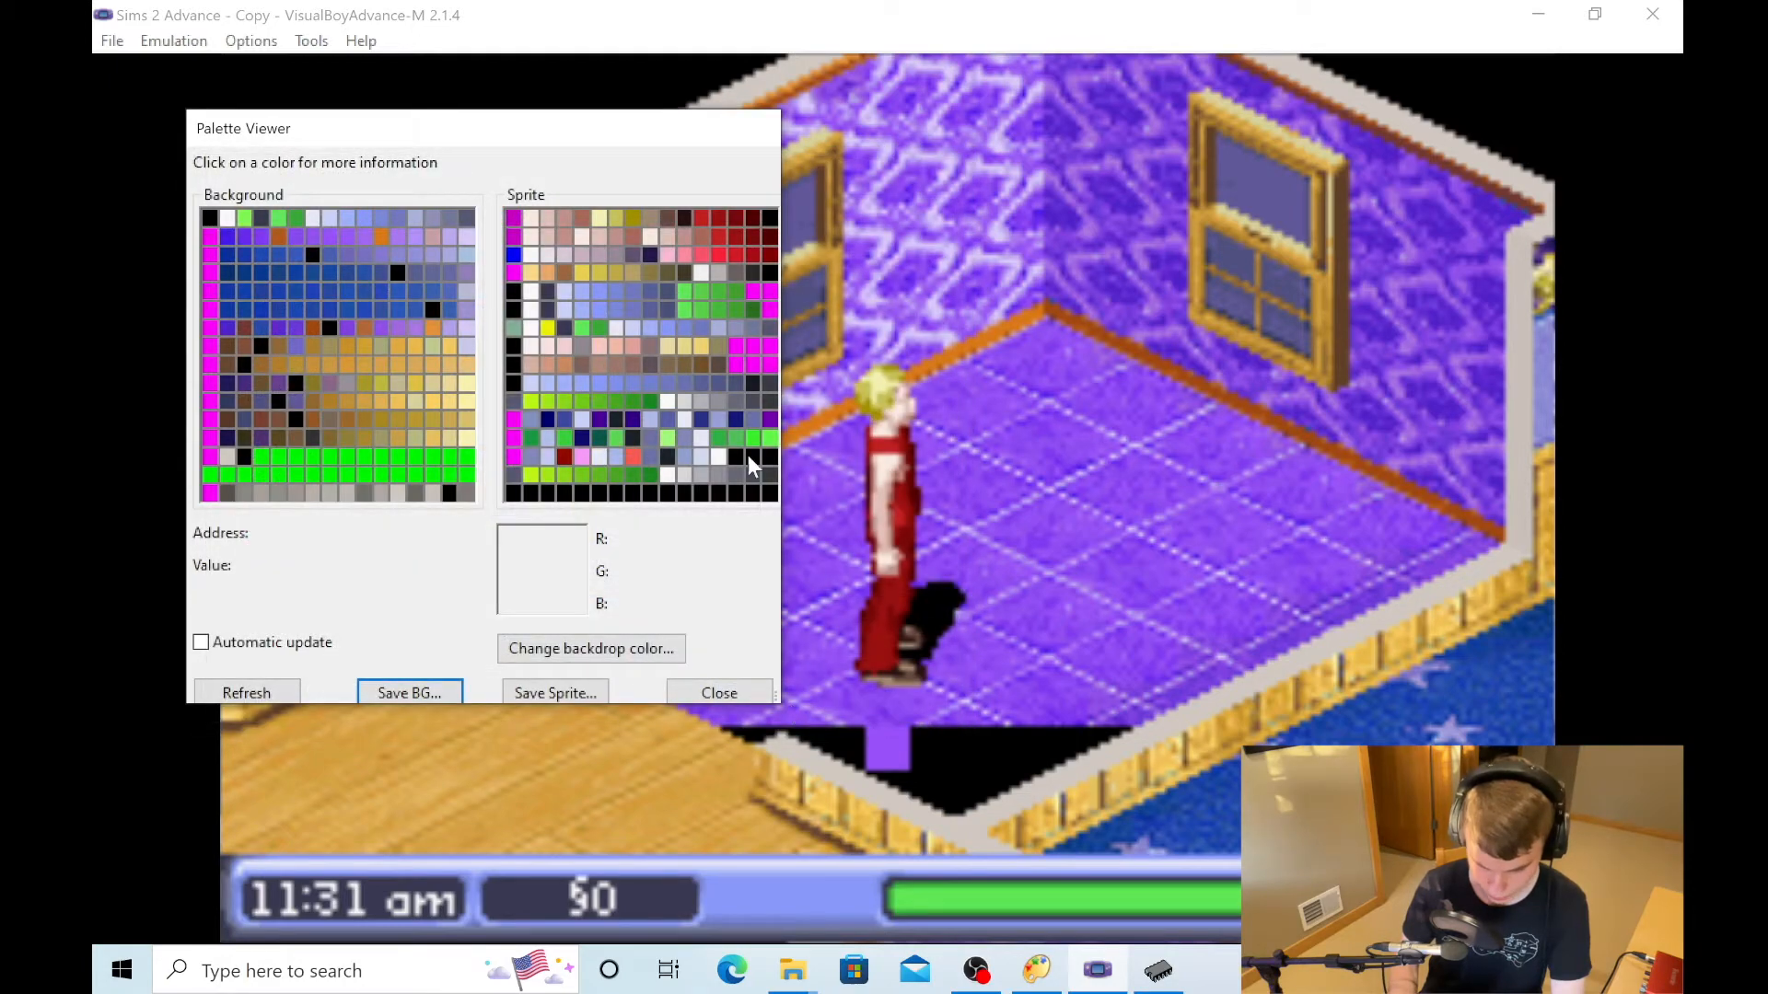
pyautogui.click(719, 692)
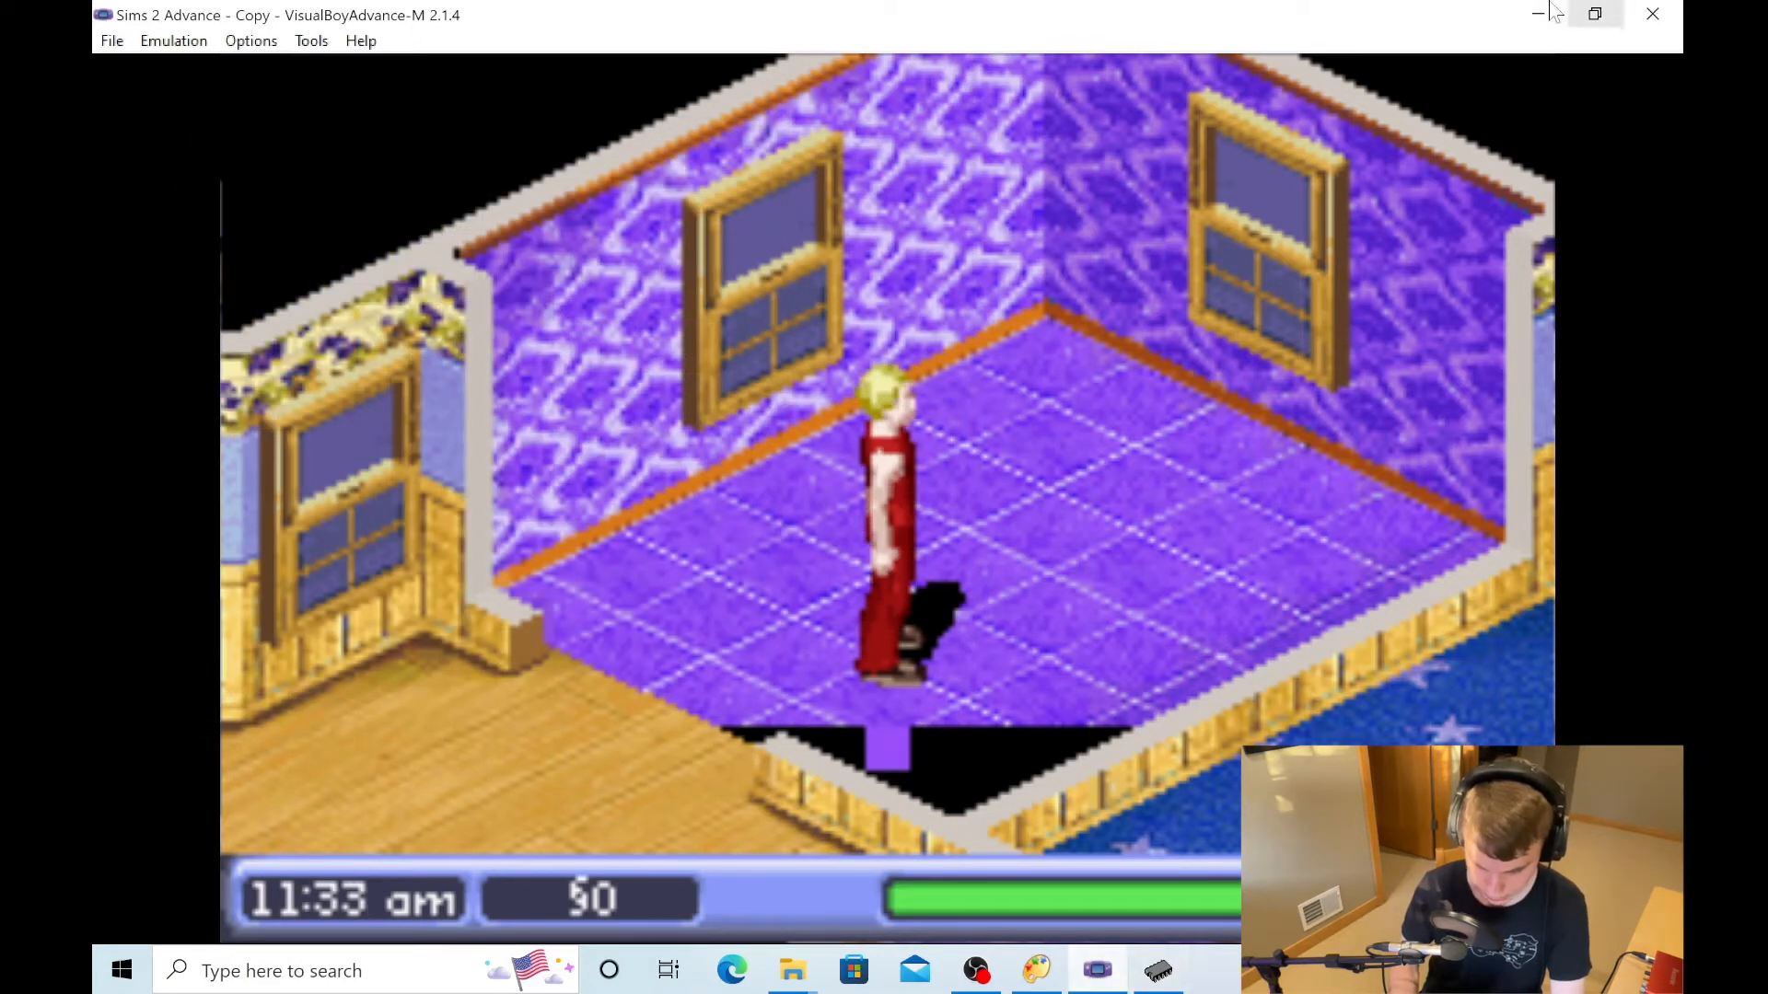
# - Switch to YY-CHR and load the exported background palette file from the Desktop
pyautogui.click(1160, 970)
pyautogui.click(404, 238)
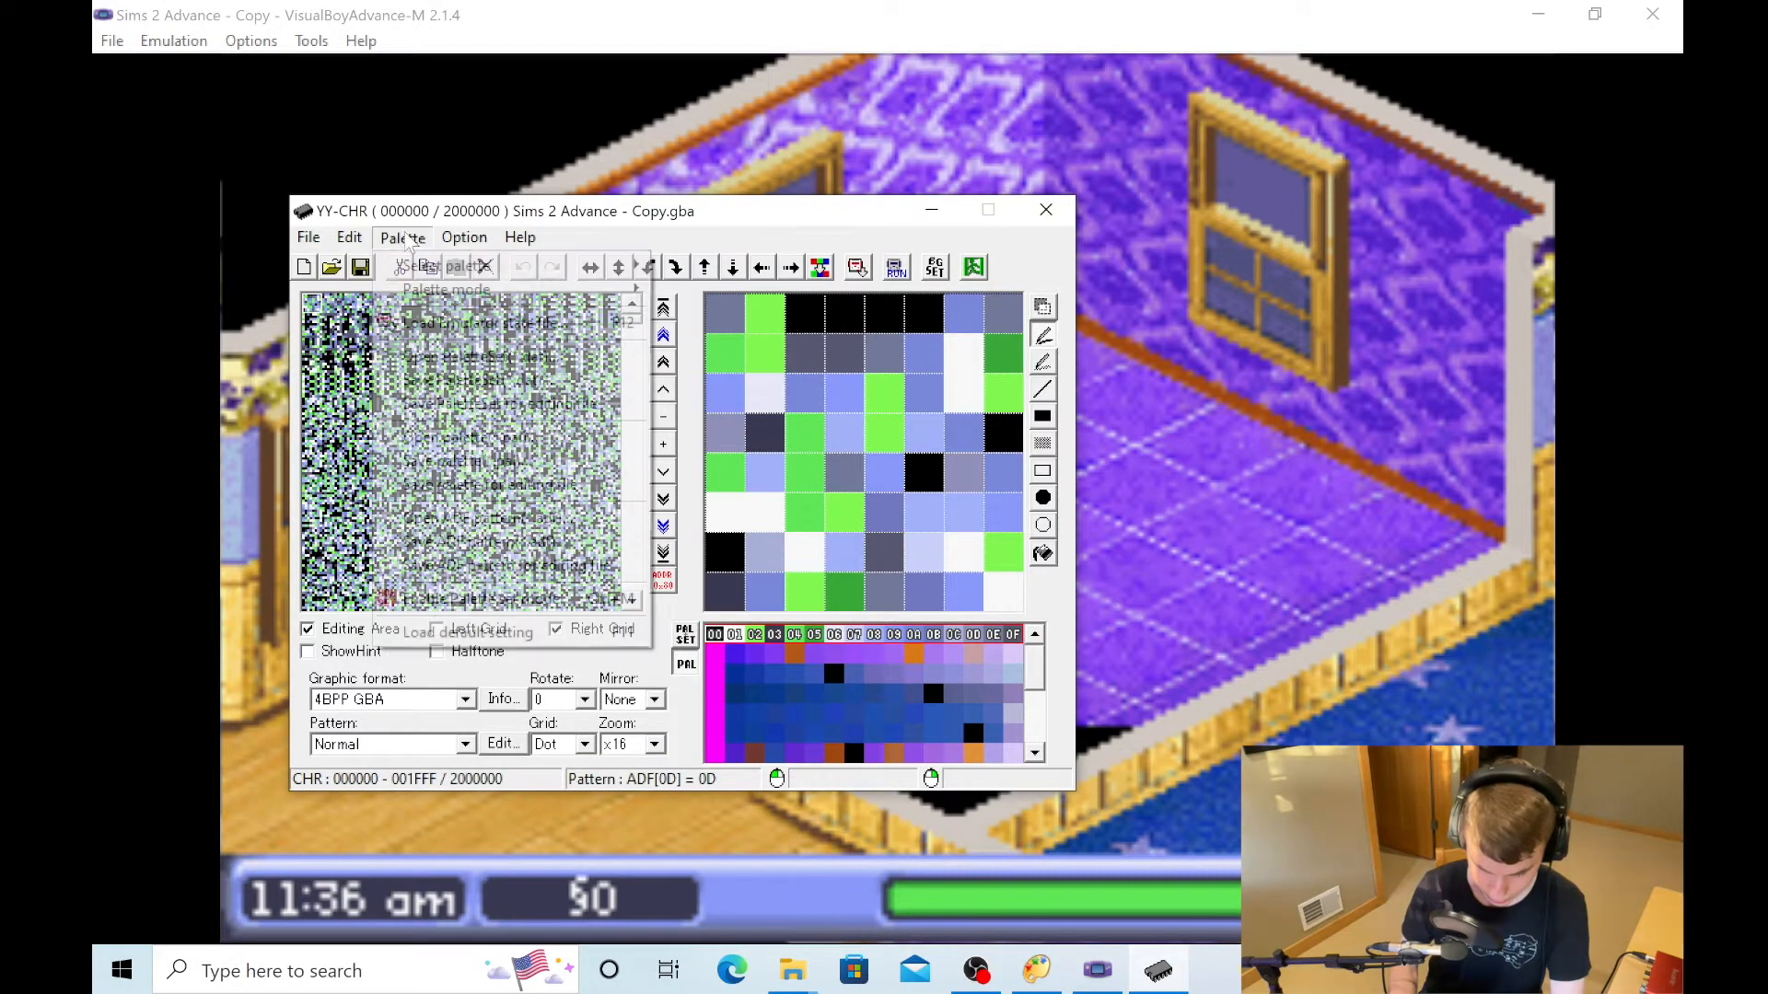
pyautogui.click(471, 437)
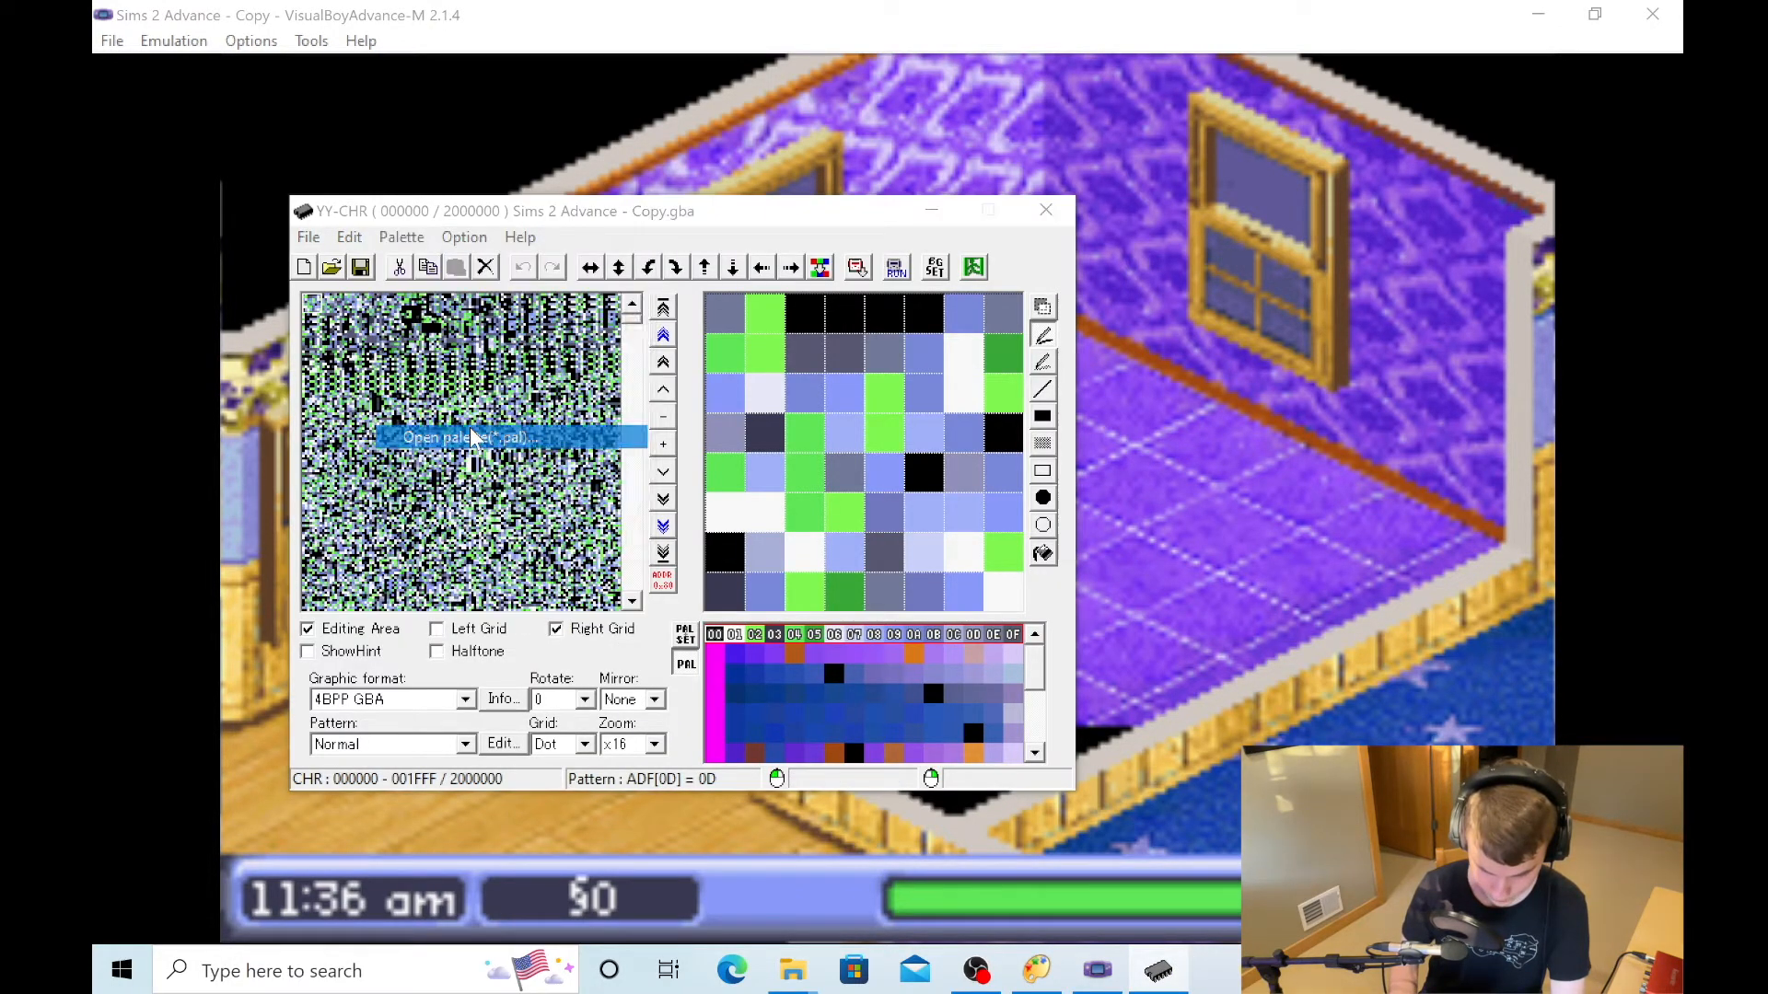
pyautogui.scroll(-5, 882, 371)
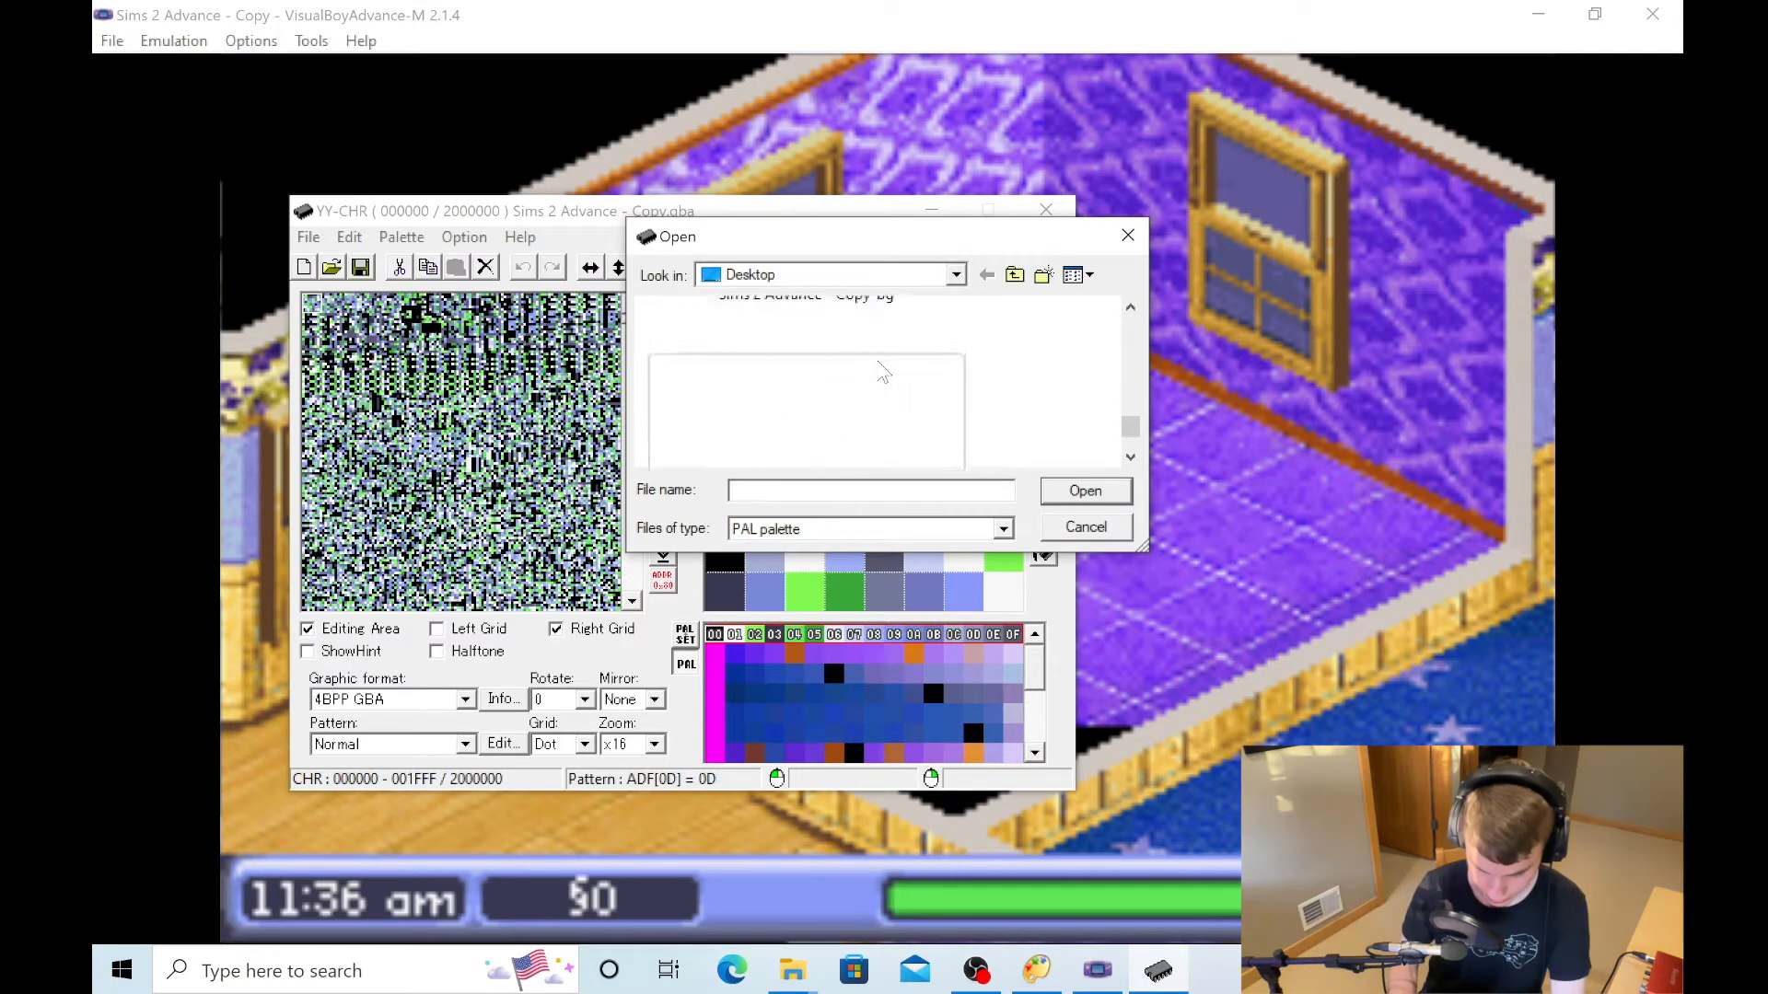
pyautogui.click(829, 376)
pyautogui.click(1086, 493)
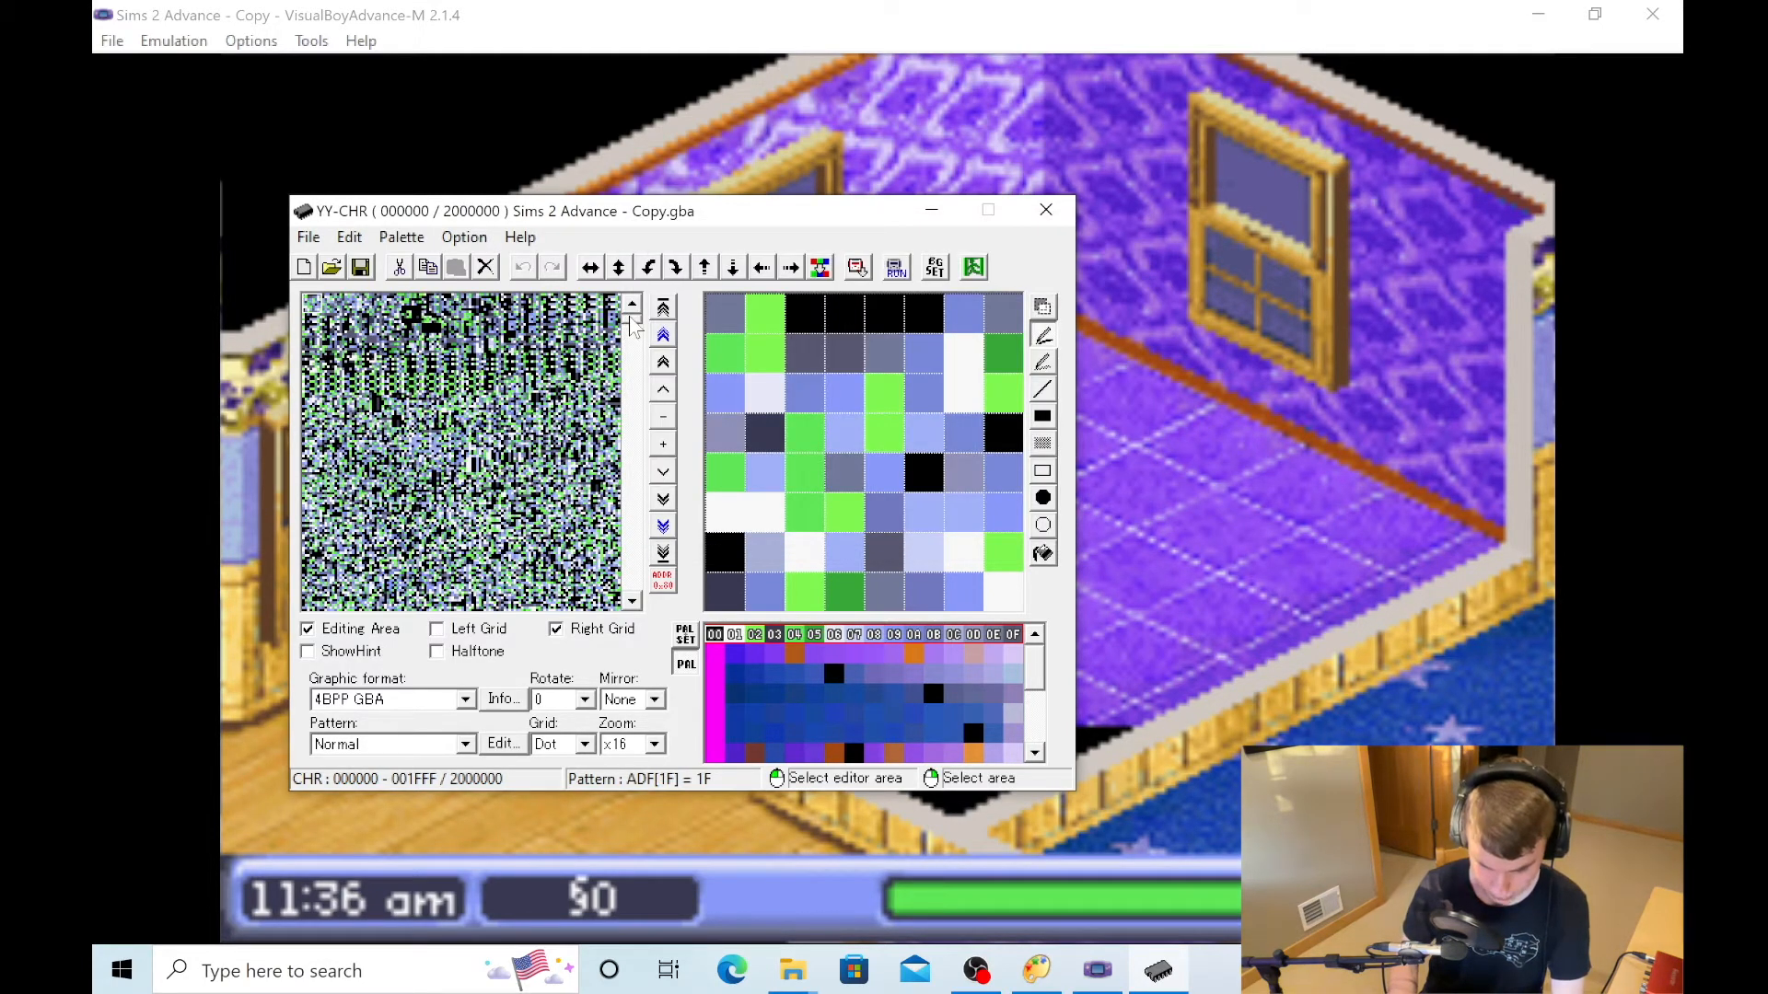
# - Go to the room graphics at ROM address 80EE00 and display them with palette row 10–1F
pyautogui.moveTo(633, 327); pyautogui.dragTo(633, 388)
pyautogui.click(794, 654)
pyautogui.scroll(-10, 465, 535)
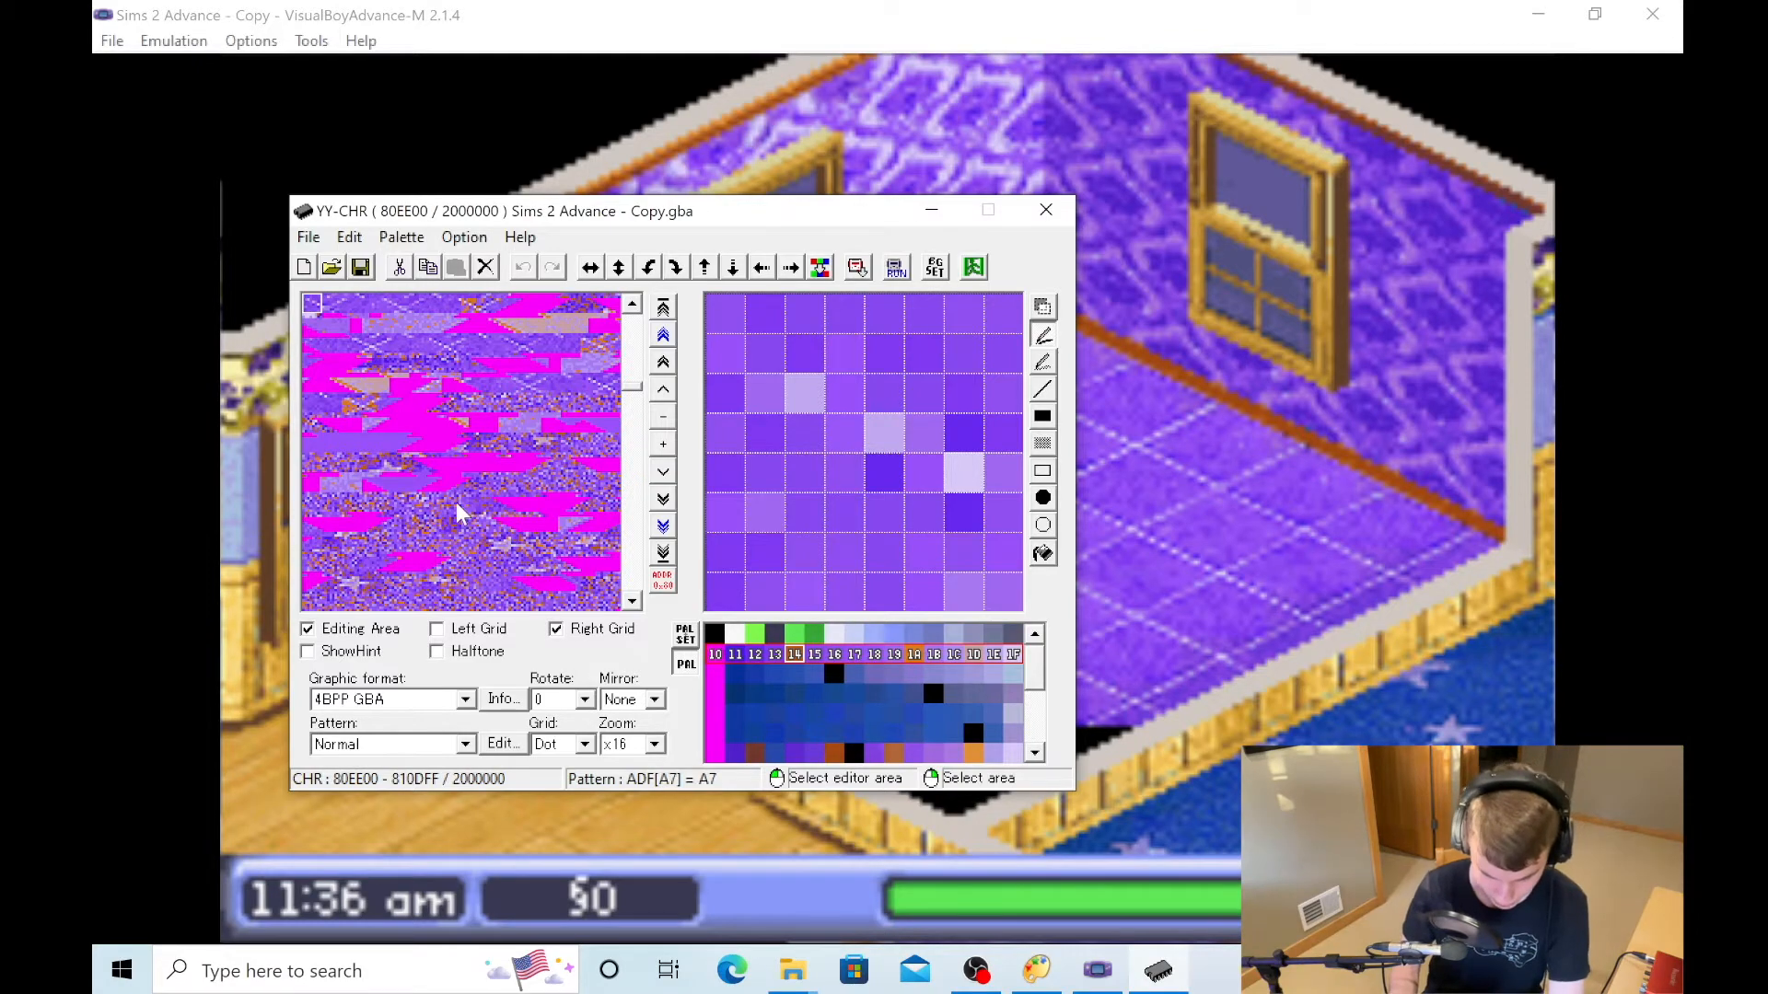
pyautogui.scroll(-6, 460, 513)
pyautogui.scroll(6, 460, 512)
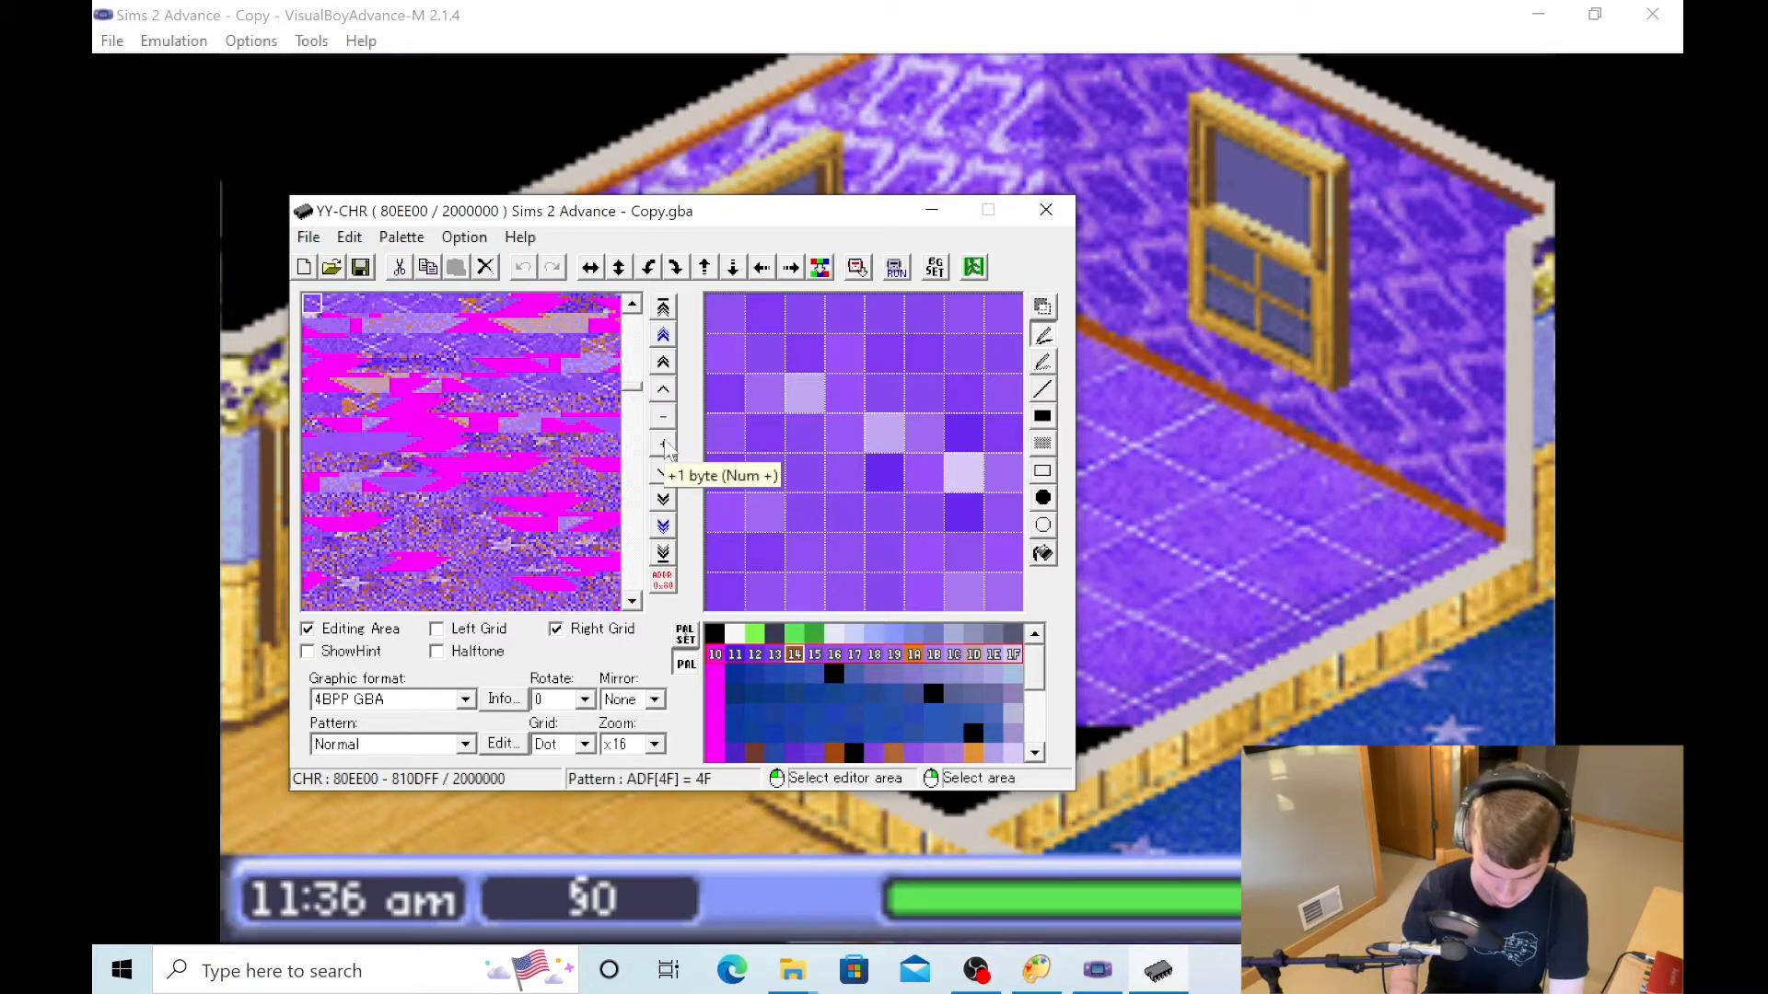
# - Shift the tile view forward byte by byte to address 80EE08 to align the floor tiles
pyautogui.click(664, 446)
pyautogui.click(663, 446)
pyautogui.click(663, 446)
pyautogui.click(664, 445)
pyautogui.click(664, 446)
pyautogui.click(664, 445)
pyautogui.click(664, 445)
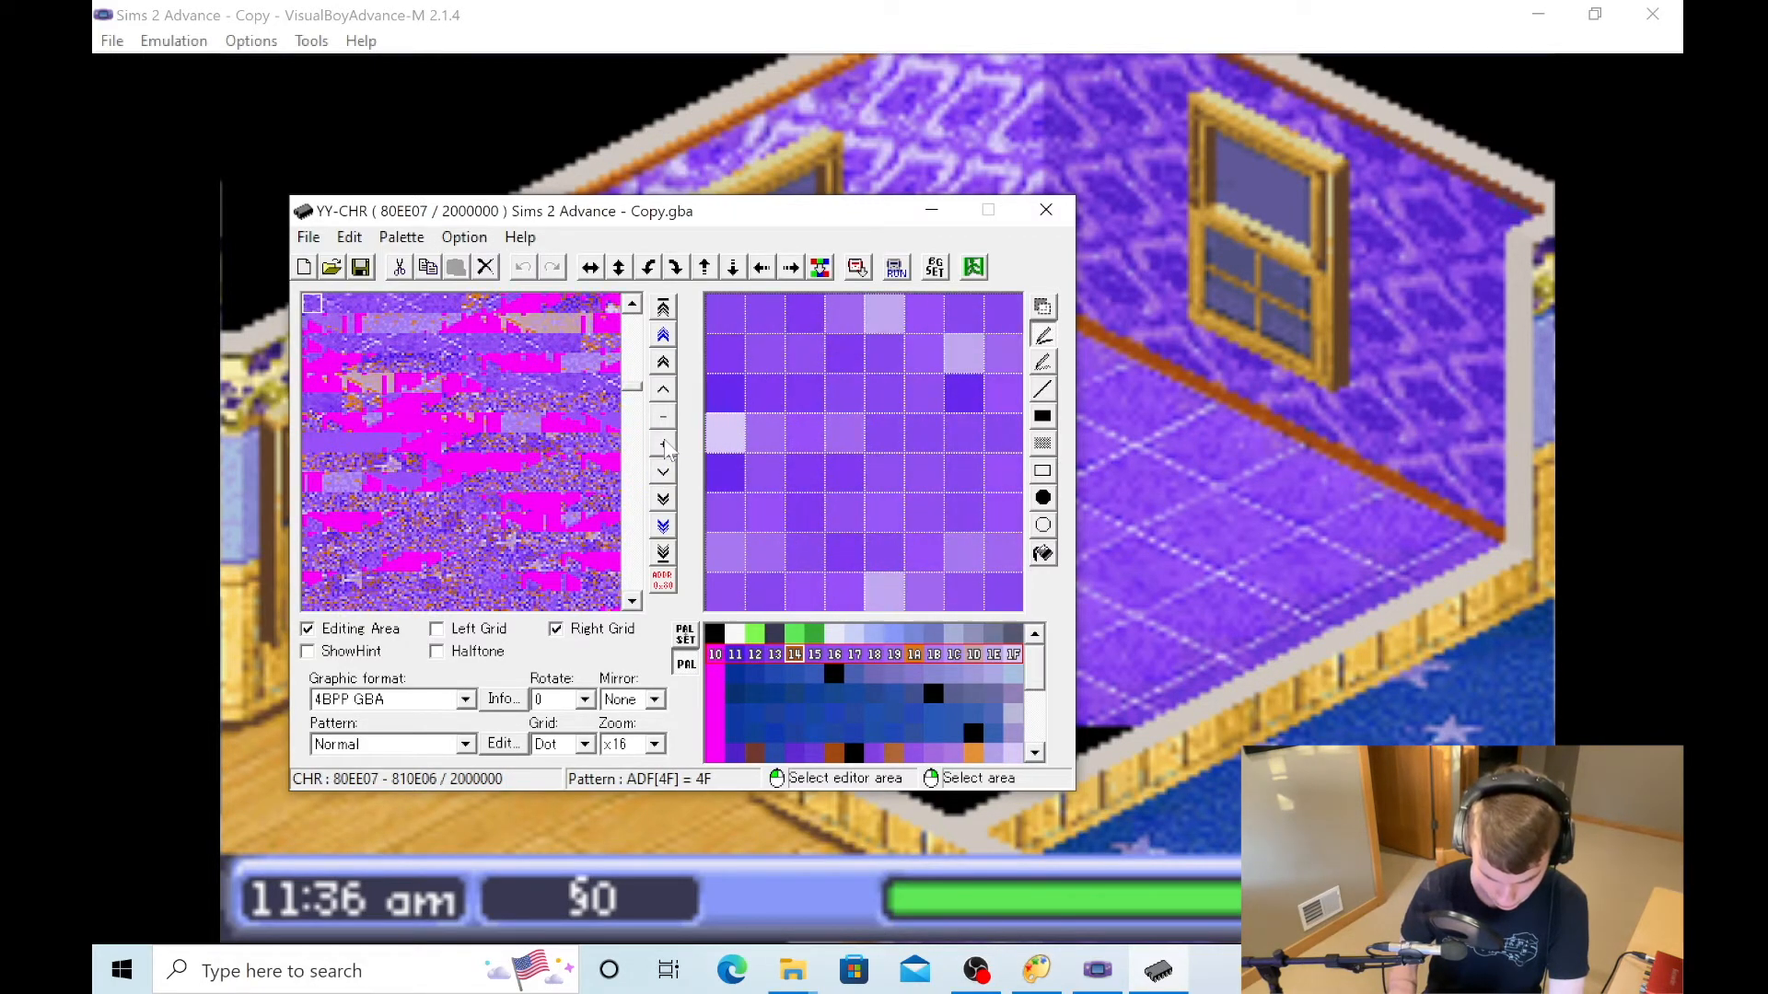
pyautogui.click(664, 445)
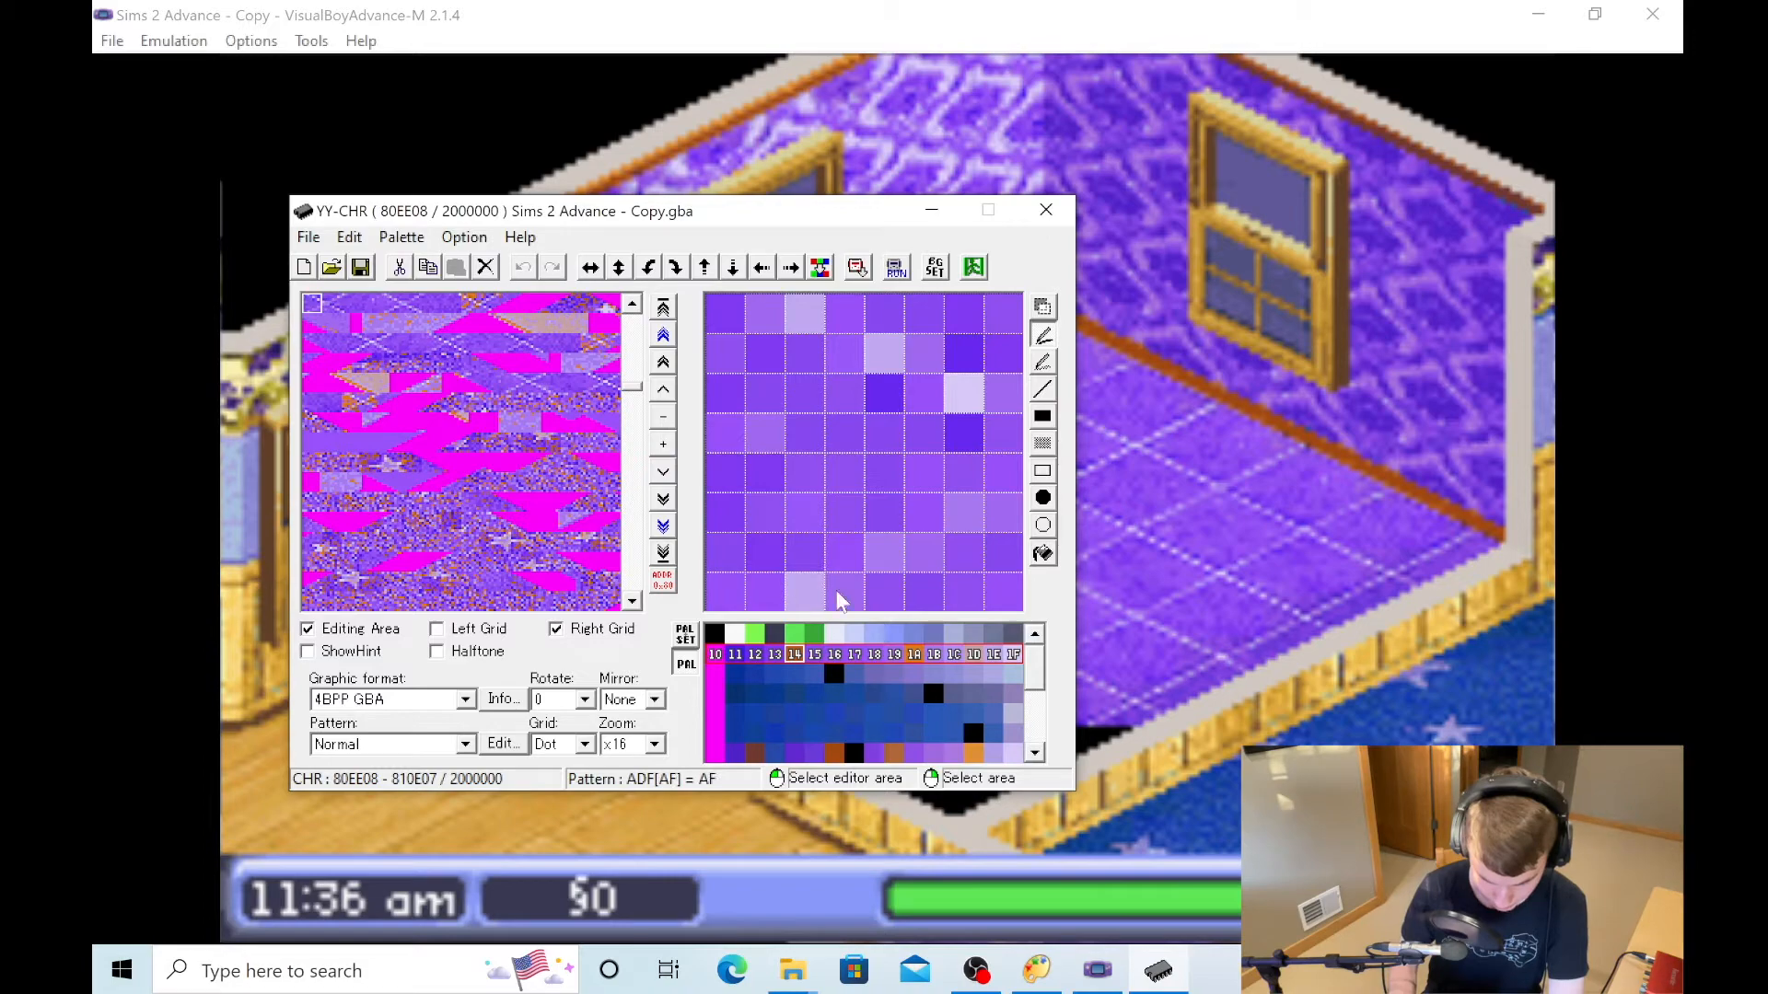
# - Compare the room tiles up to address 80EF88 under palette rows 60–6F and 10–1F, with YY-CHR placed beside the room
pyautogui.click(812, 752)
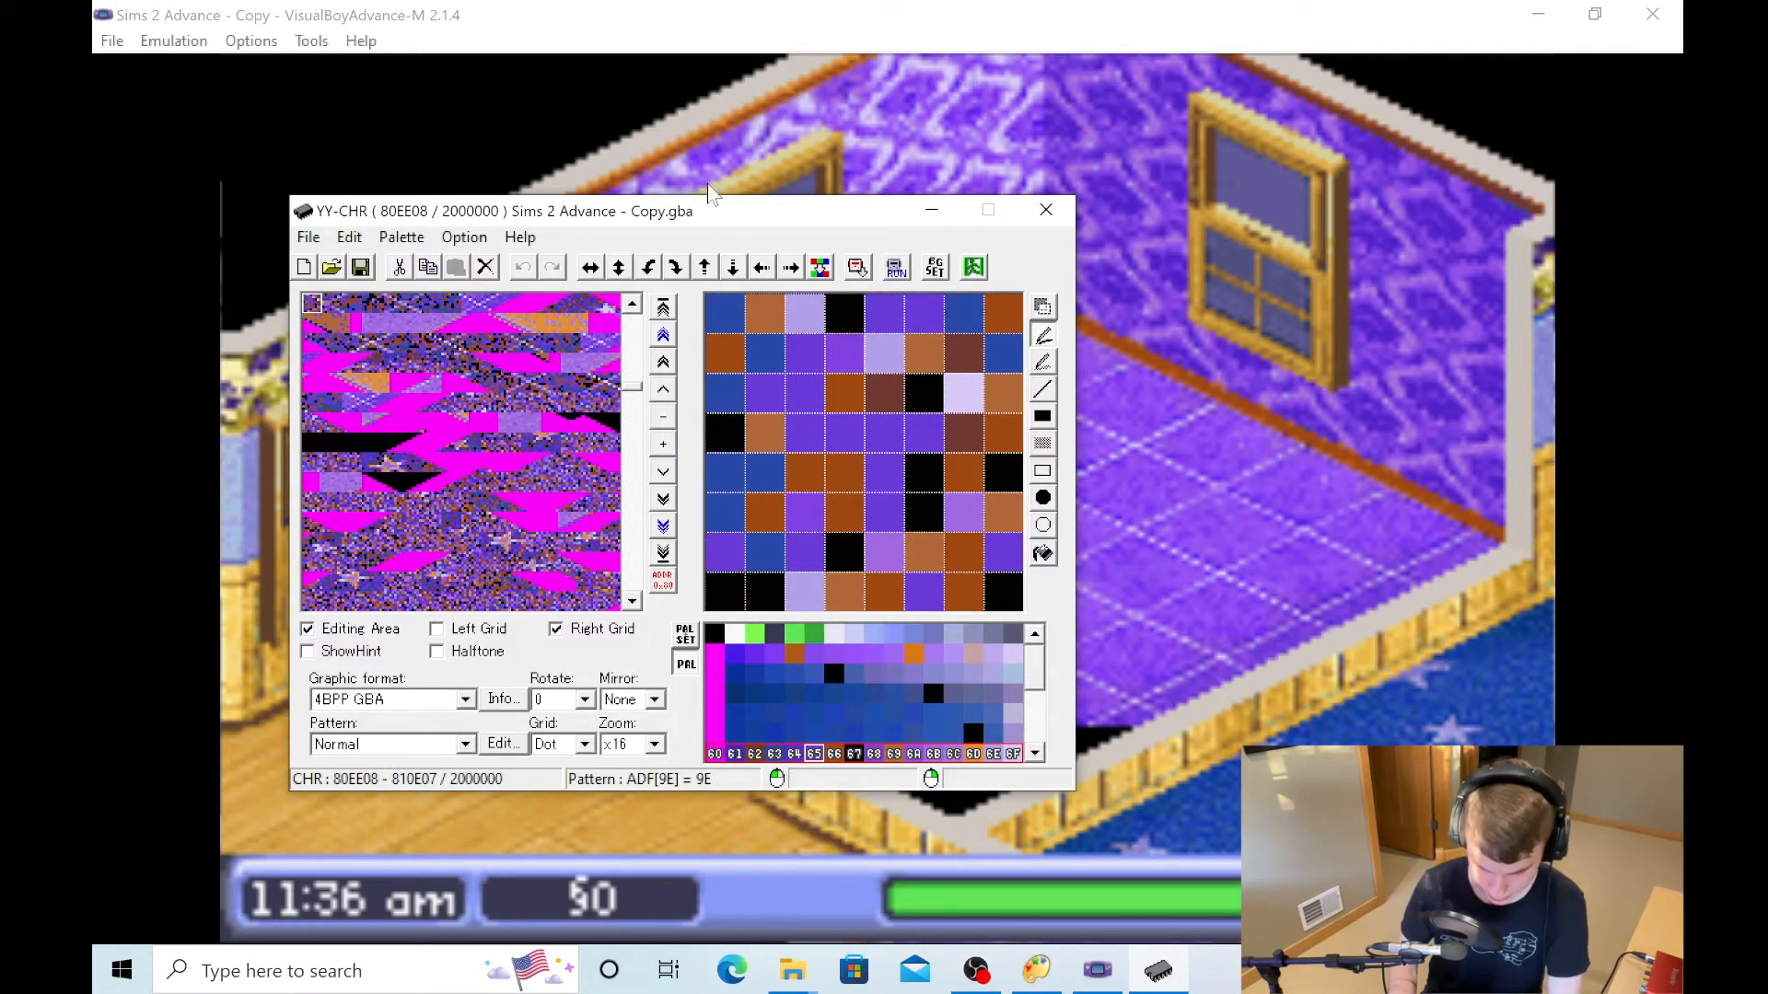
pyautogui.moveTo(728, 212); pyautogui.dragTo(1374, 385)
pyautogui.press('Right')
pyautogui.press('Right')
pyautogui.press('Right')
pyautogui.press('Right')
pyautogui.press('Right')
pyautogui.press('Right')
pyautogui.press('Right')
pyautogui.press('Right')
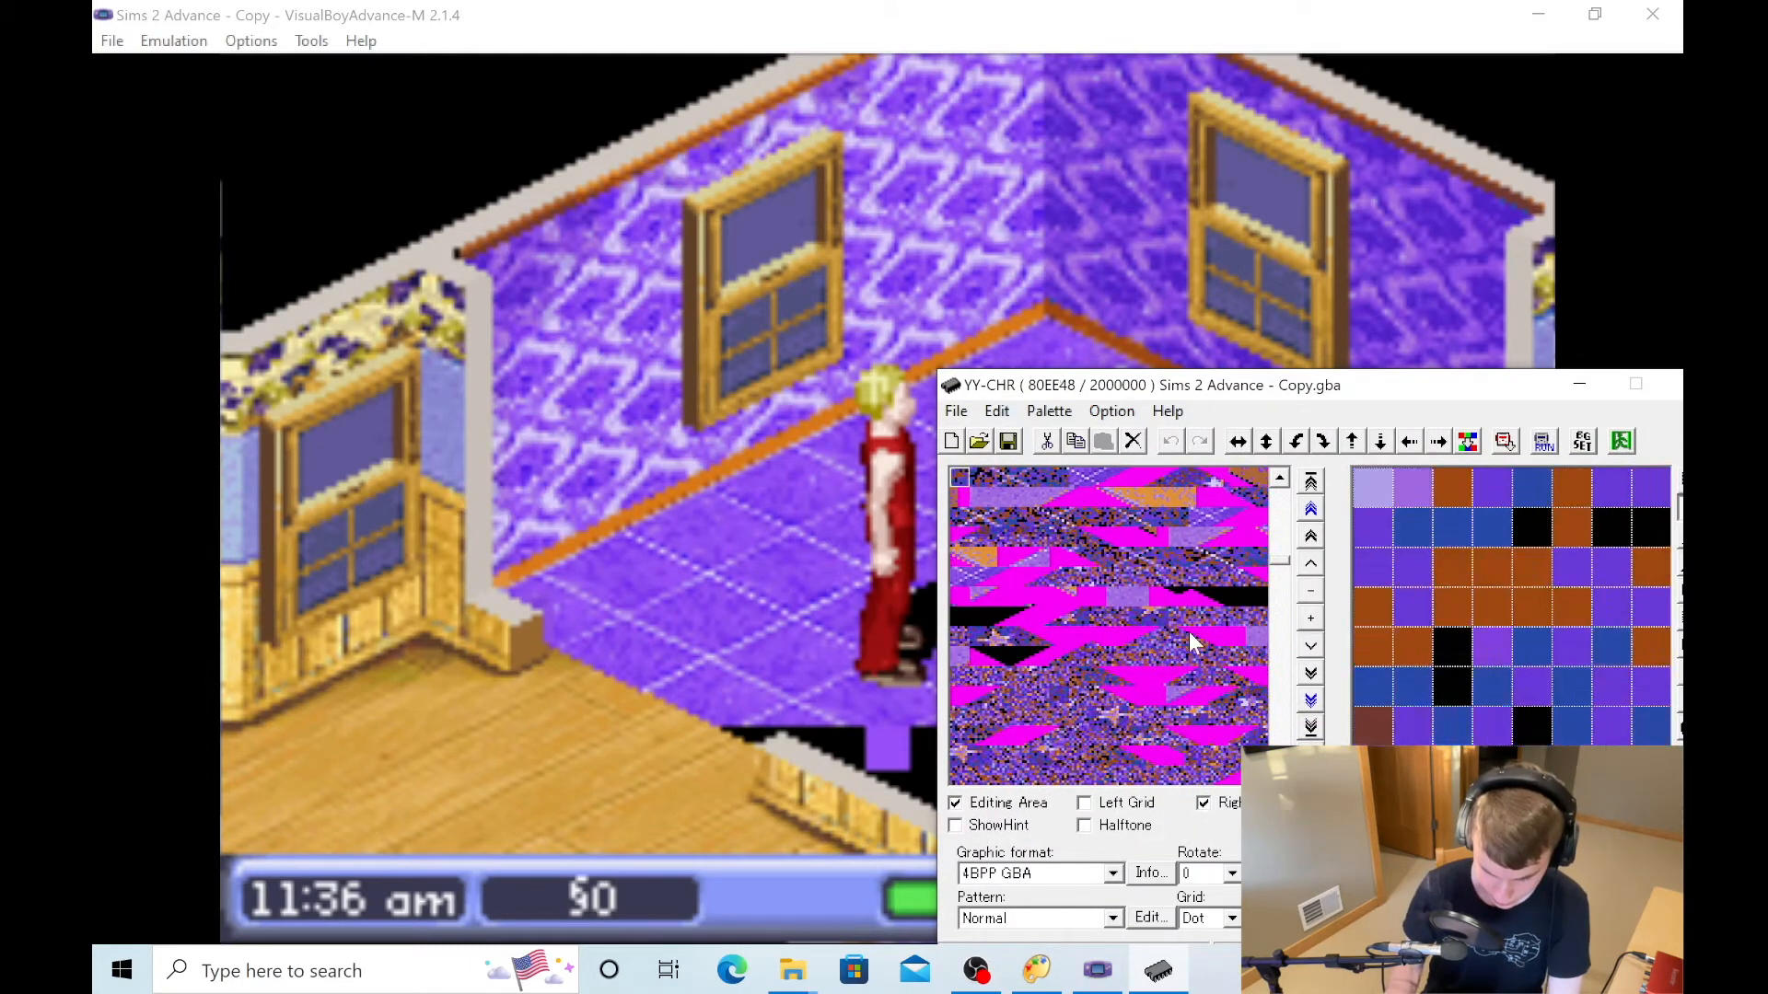
pyautogui.press('Right')
pyautogui.press('Right')
pyautogui.press('Right')
pyautogui.press('Right')
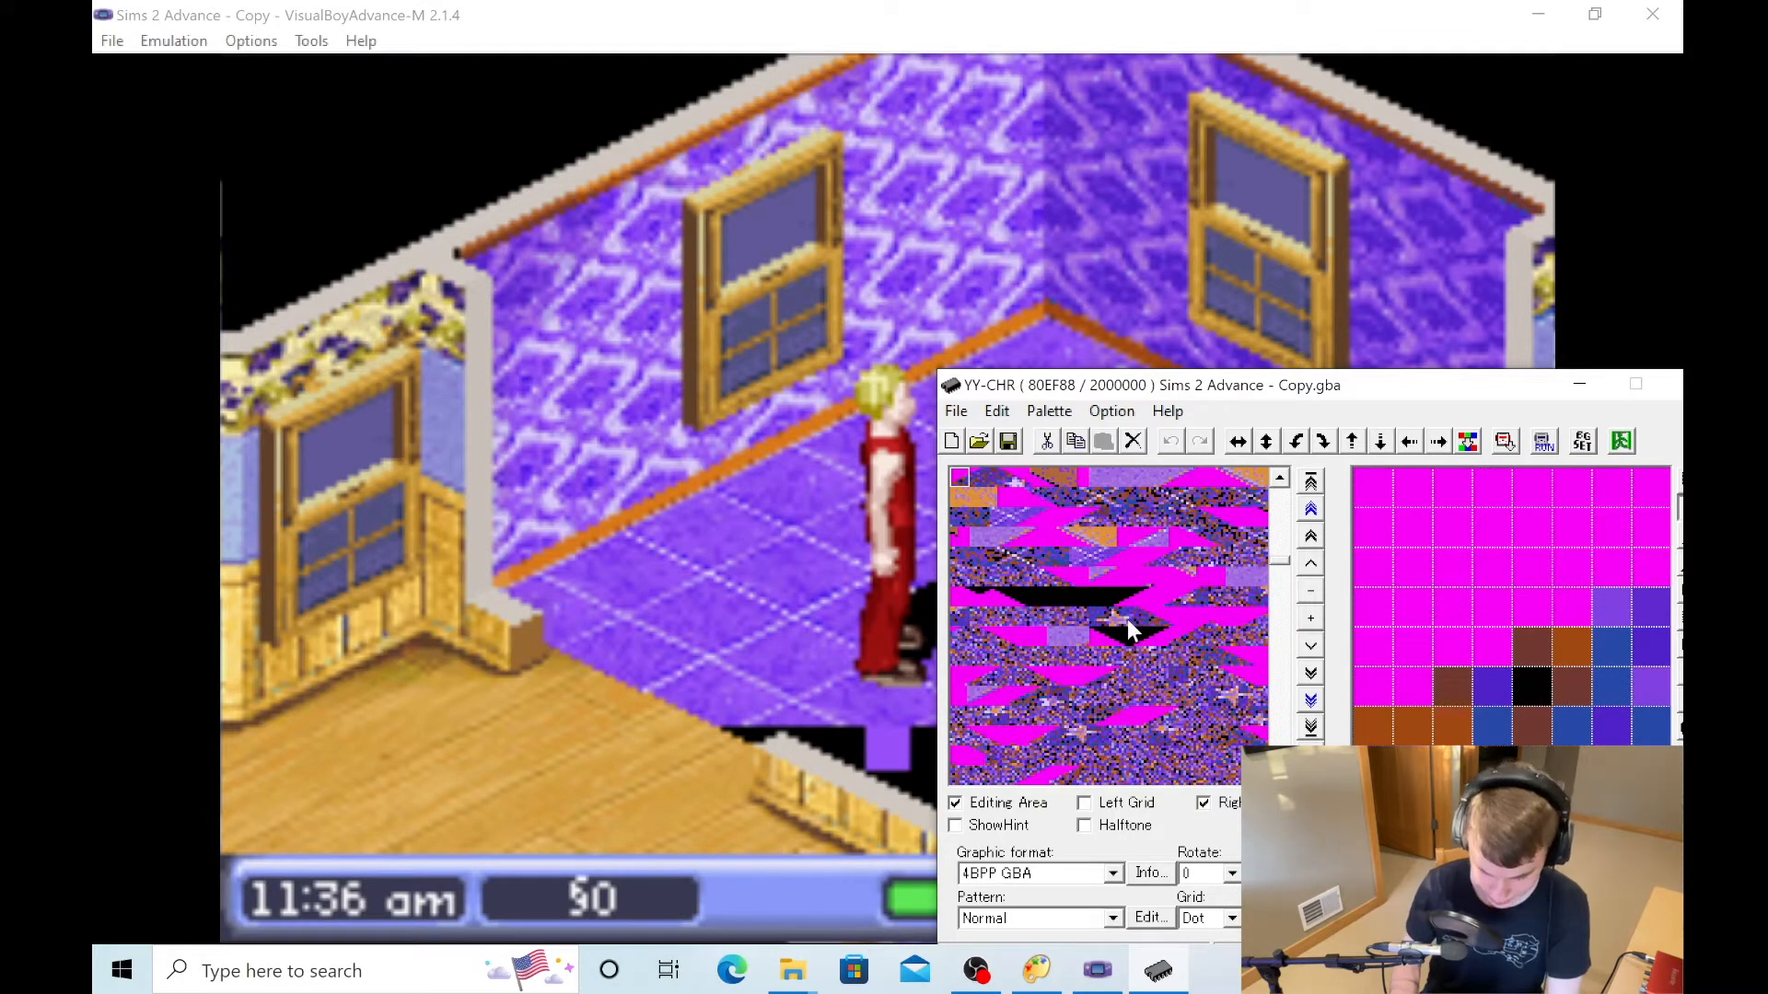
pyautogui.click(1362, 857)
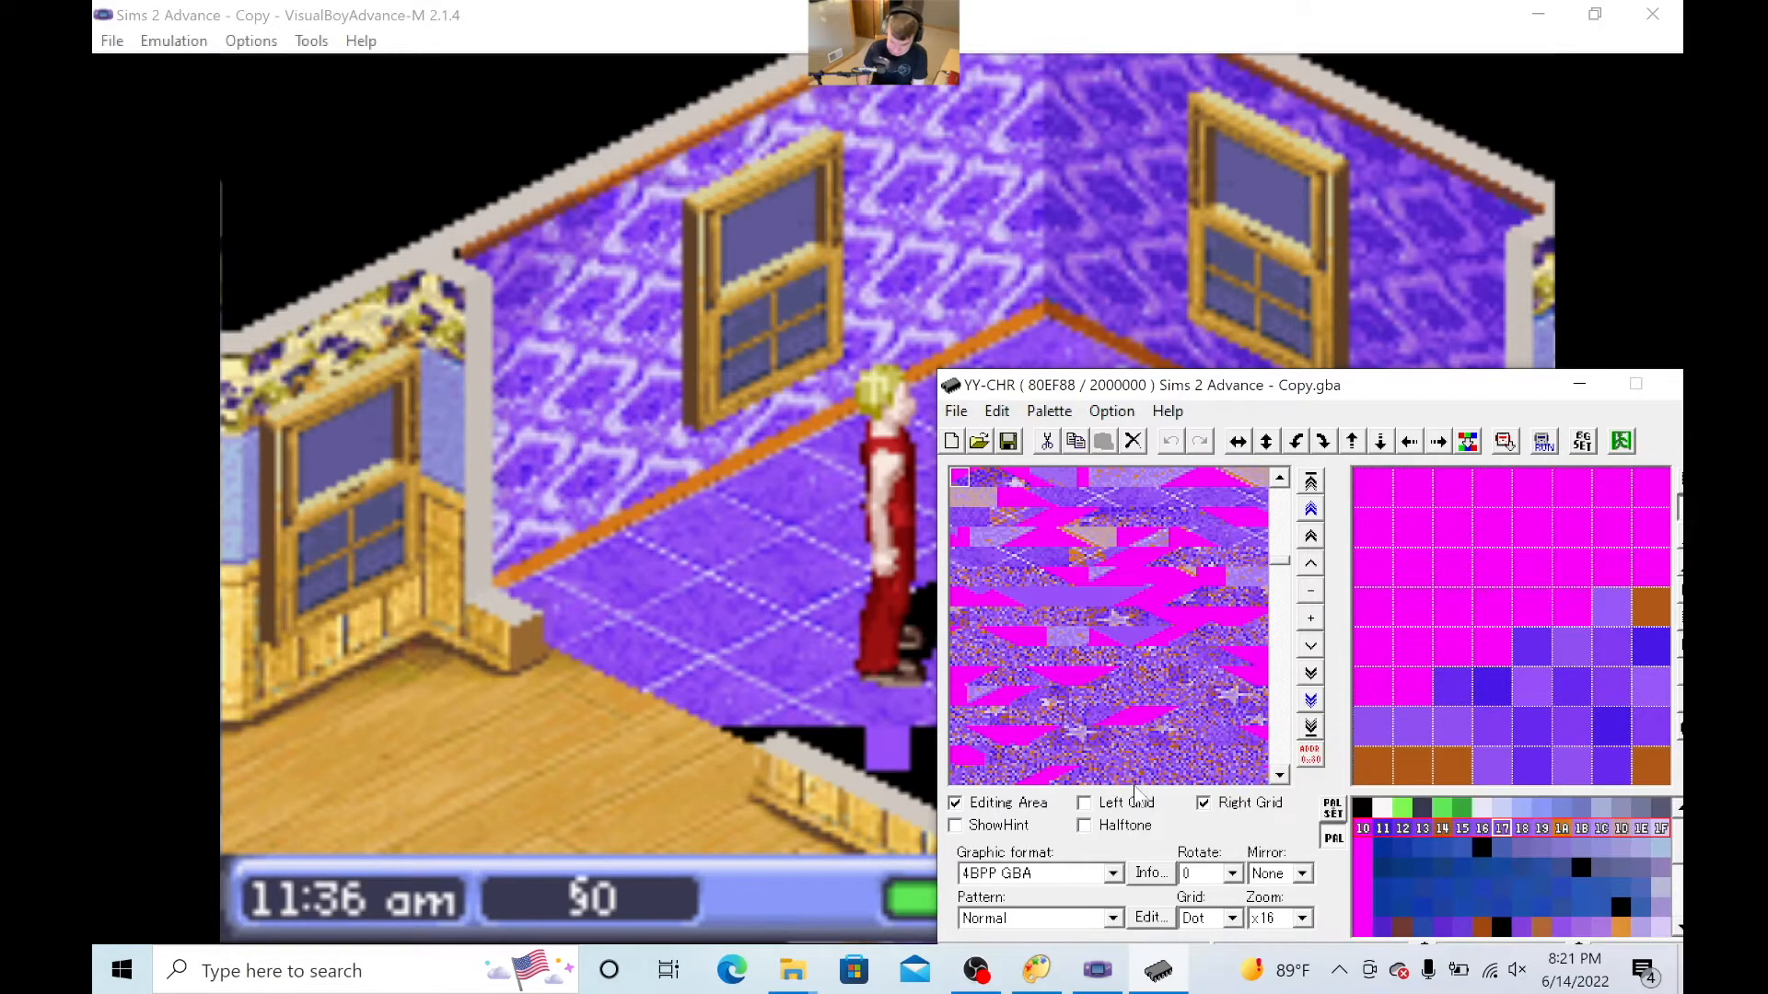
# - Switch to Advanced Palette Editor and place it beside YY-CHR to compare its loaded palette with palette row 10–1F
pyautogui.click(1057, 981)
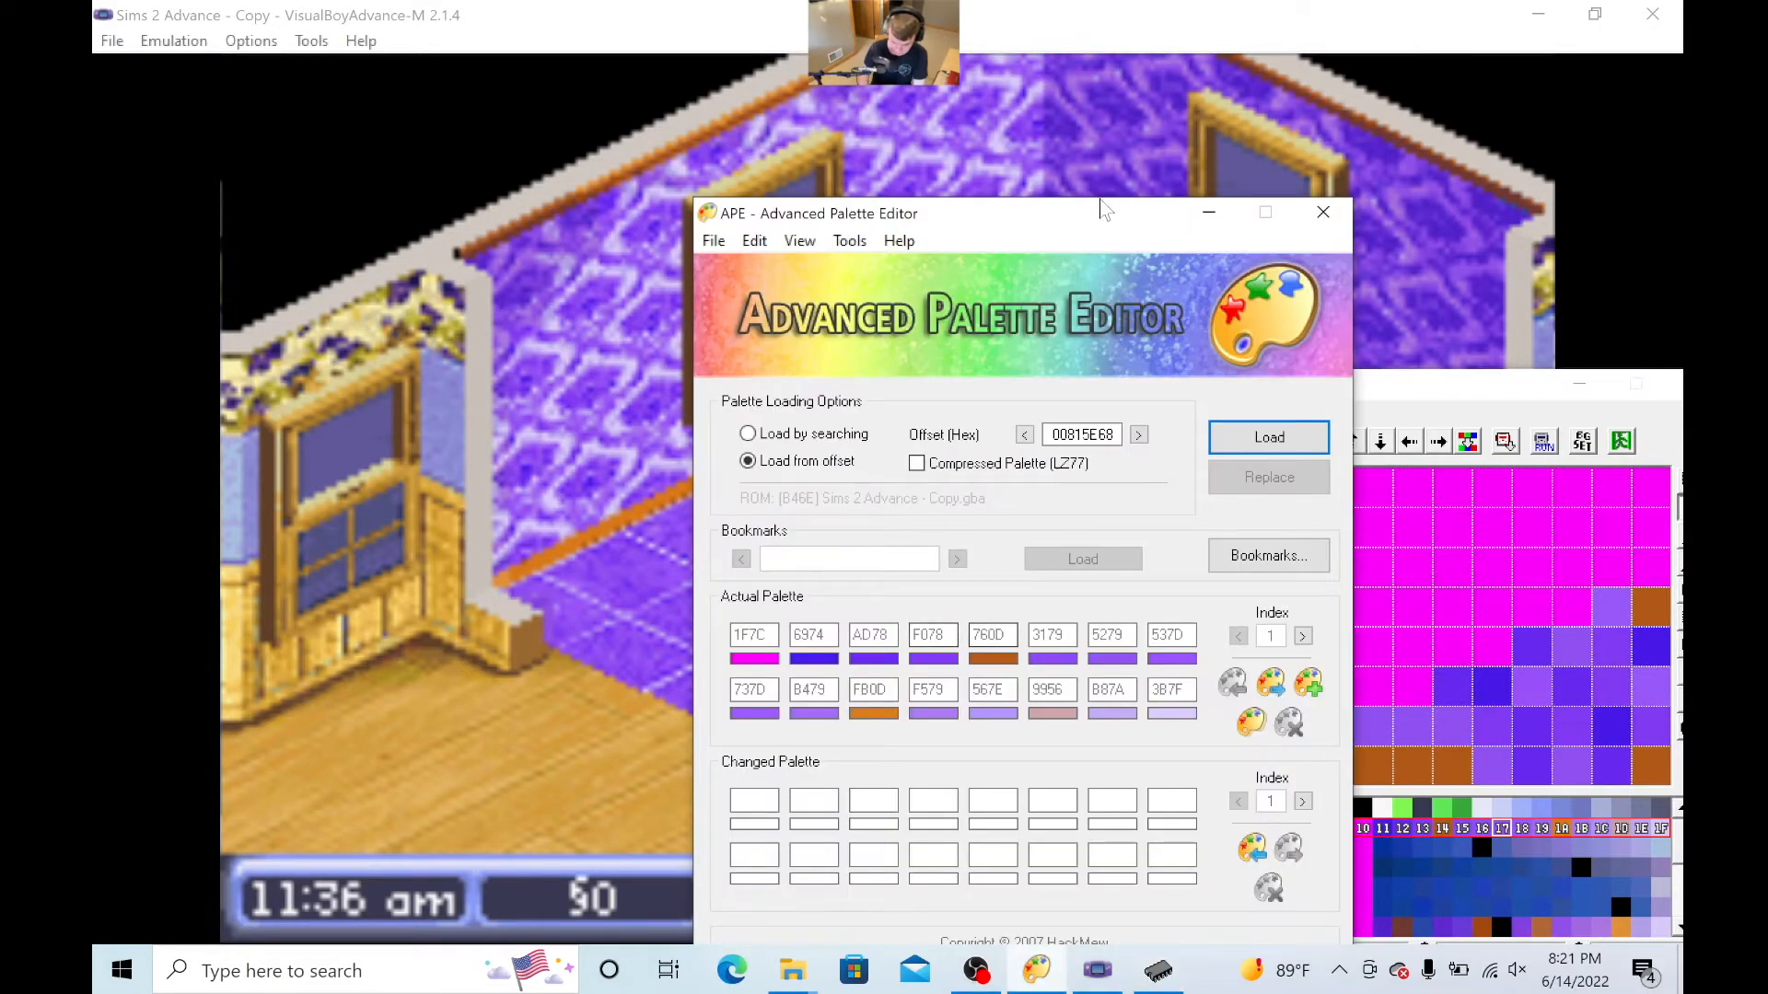
pyautogui.moveTo(1096, 231); pyautogui.dragTo(725, 175)
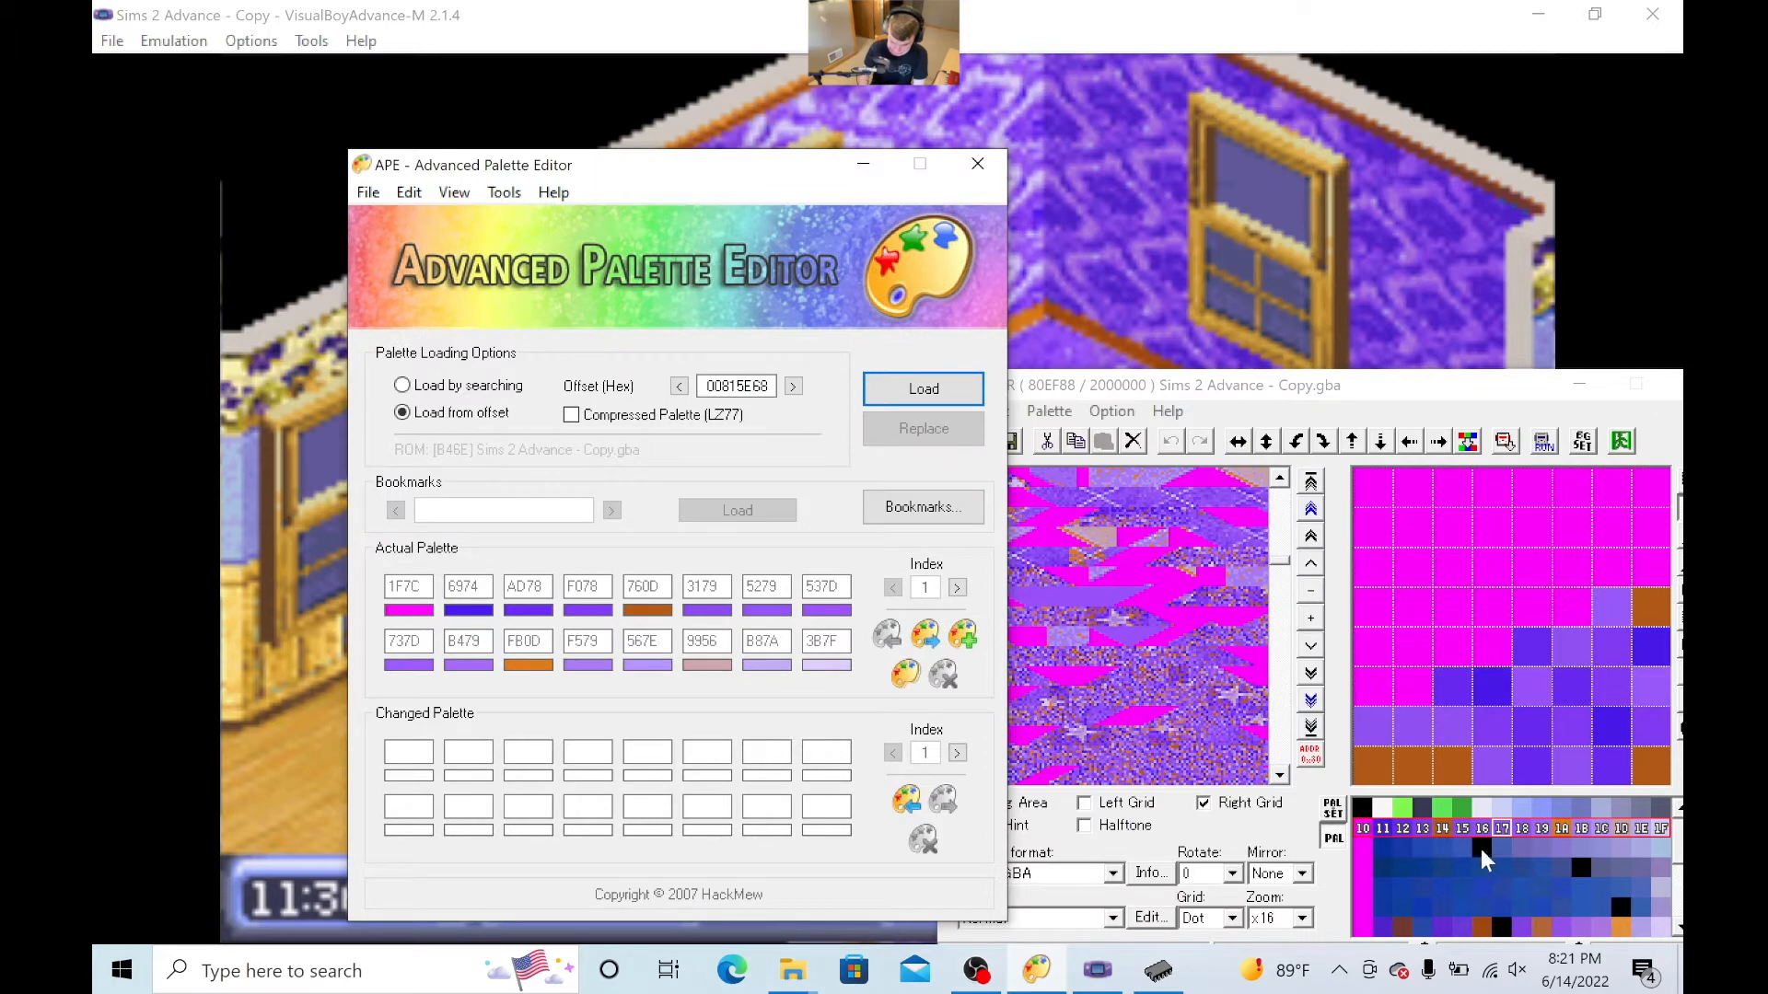
pyautogui.scroll(-1, 1521, 860)
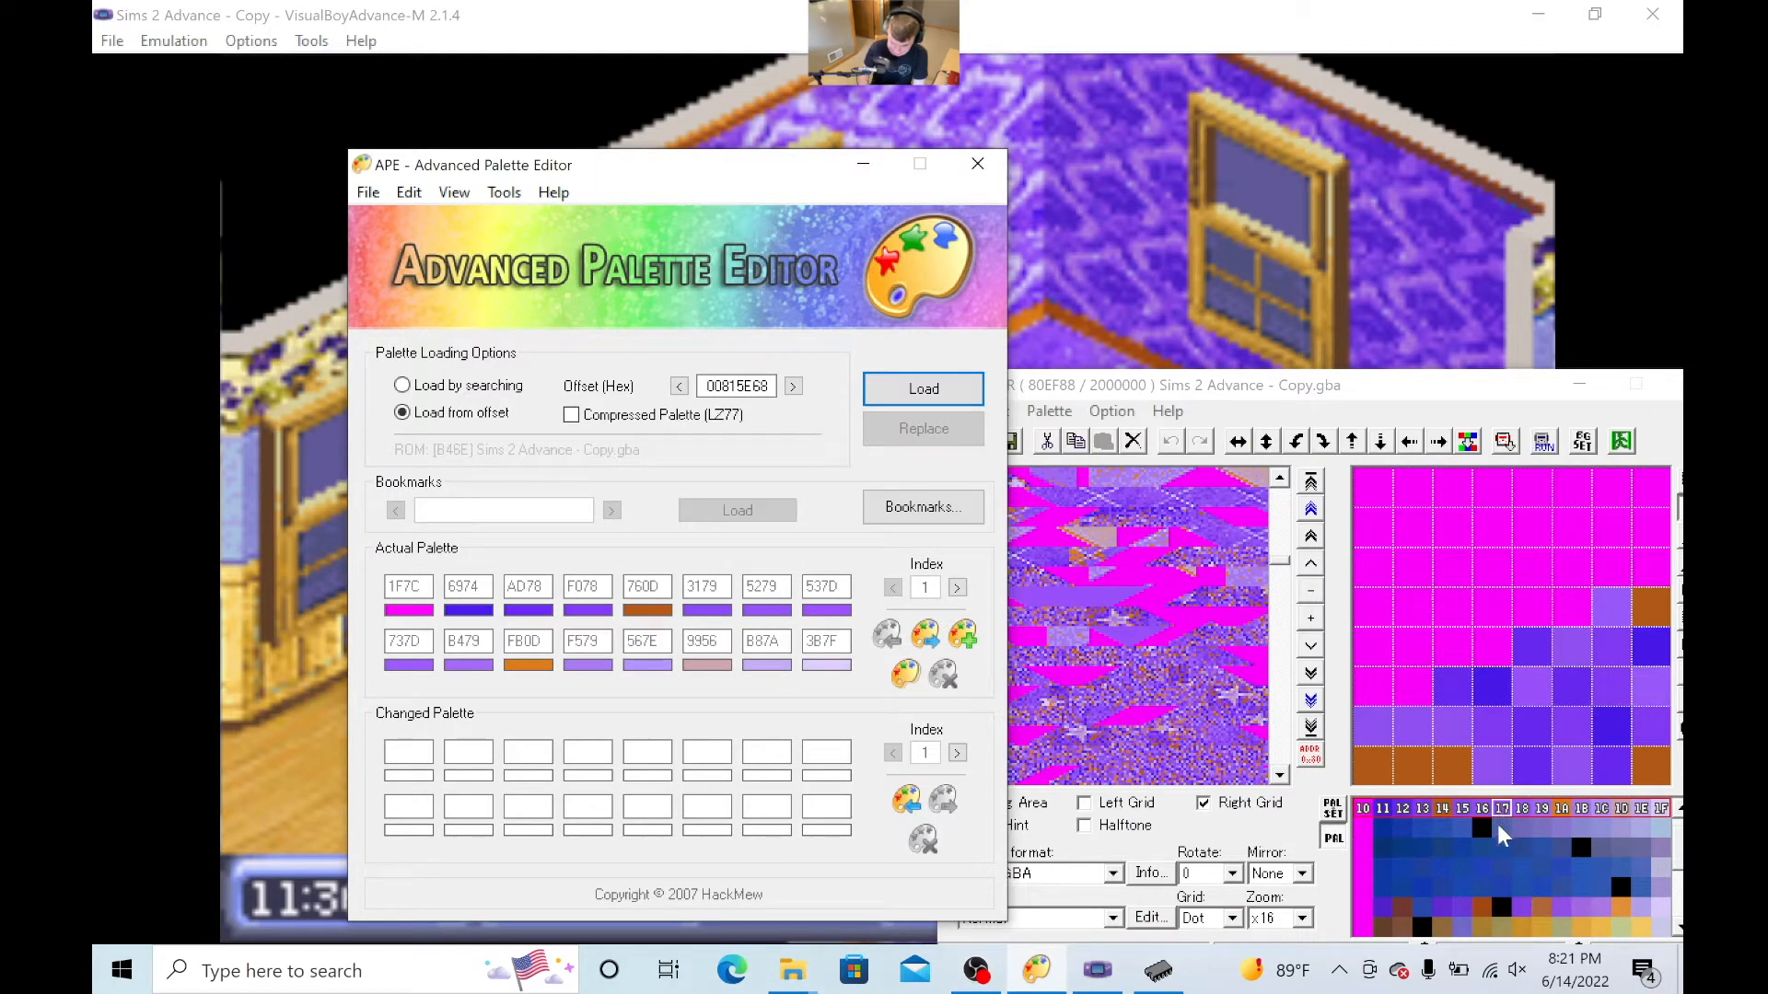
# - Copy the loaded palette into the changed palette, set its eighth colour (537D) to 0000, and write it to the ROM
pyautogui.scroll(1, 1498, 847)
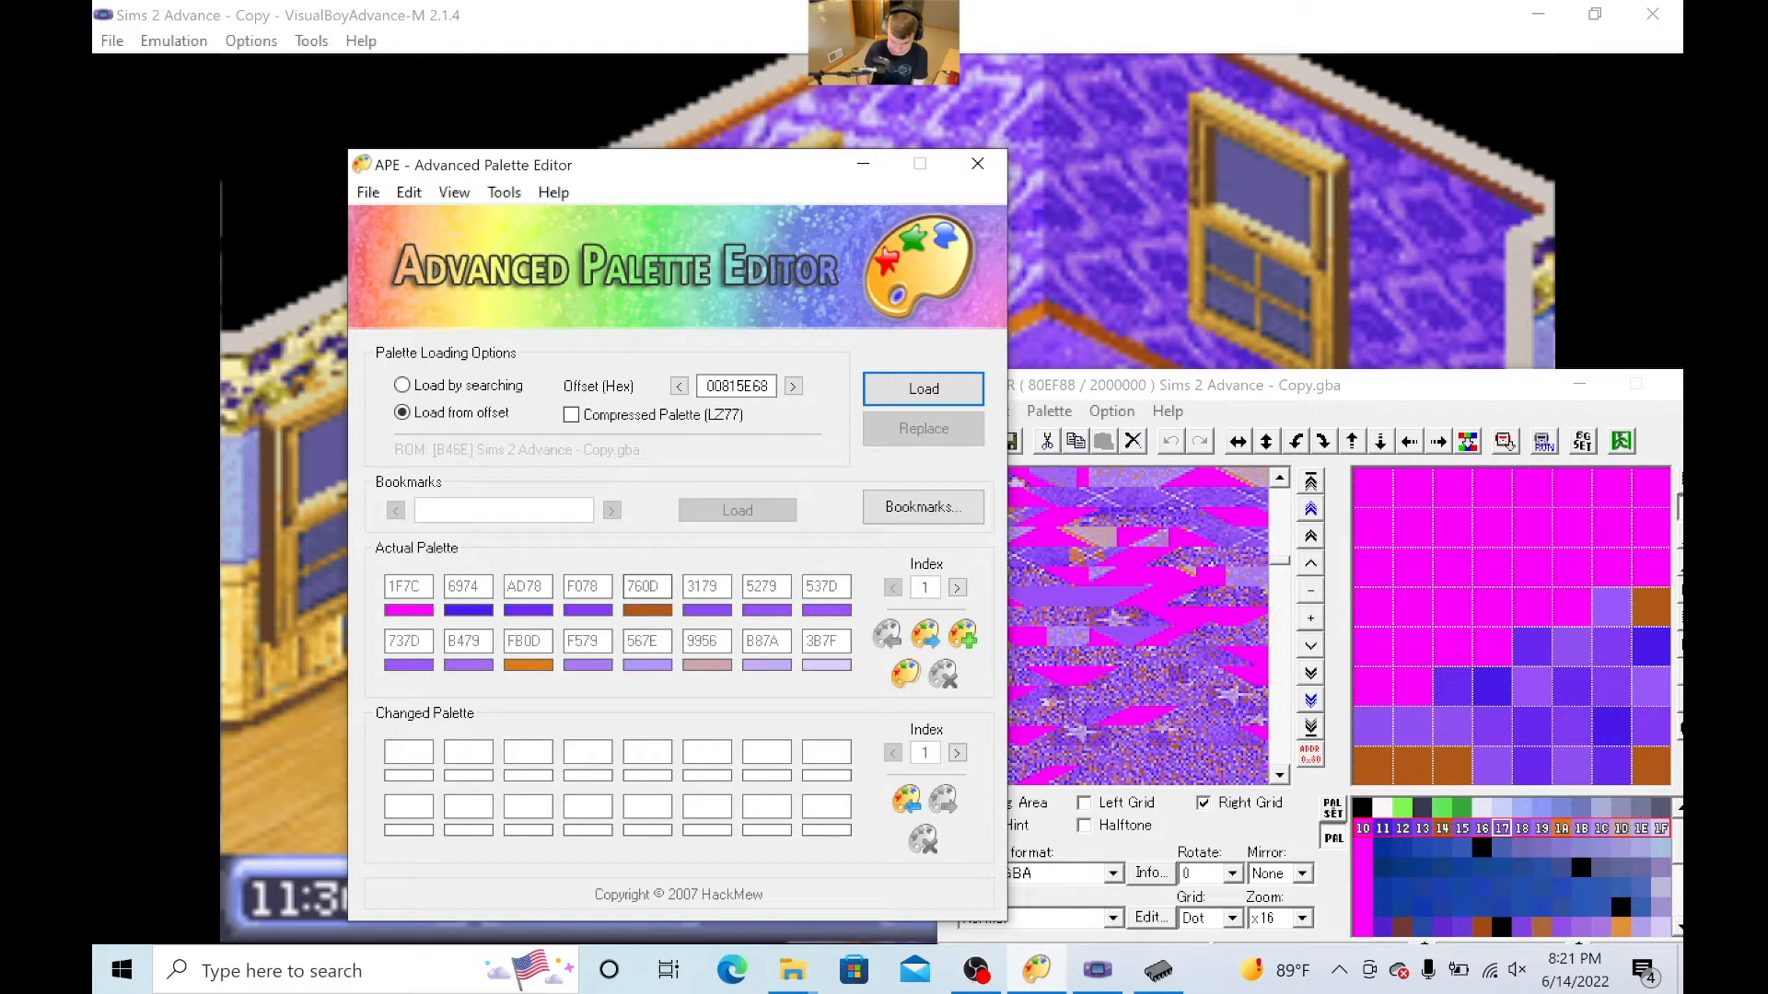
pyautogui.click(833, 588)
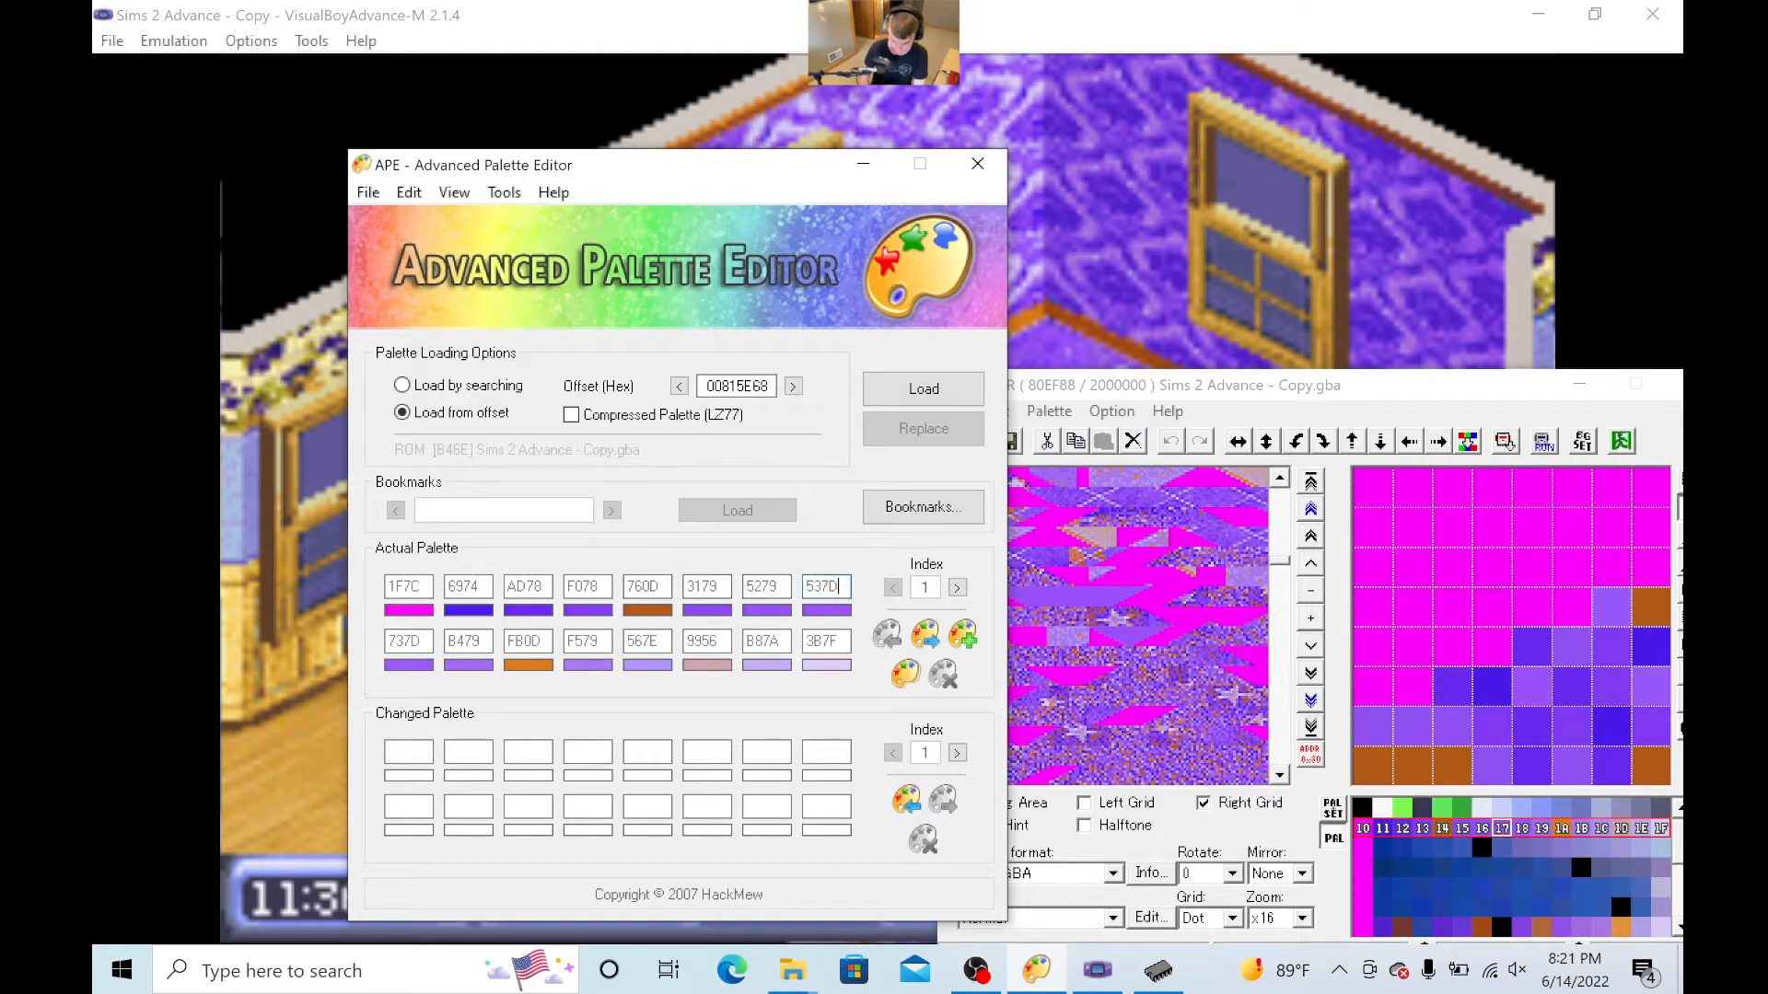
pyautogui.moveTo(645, 166); pyautogui.dragTo(581, 73)
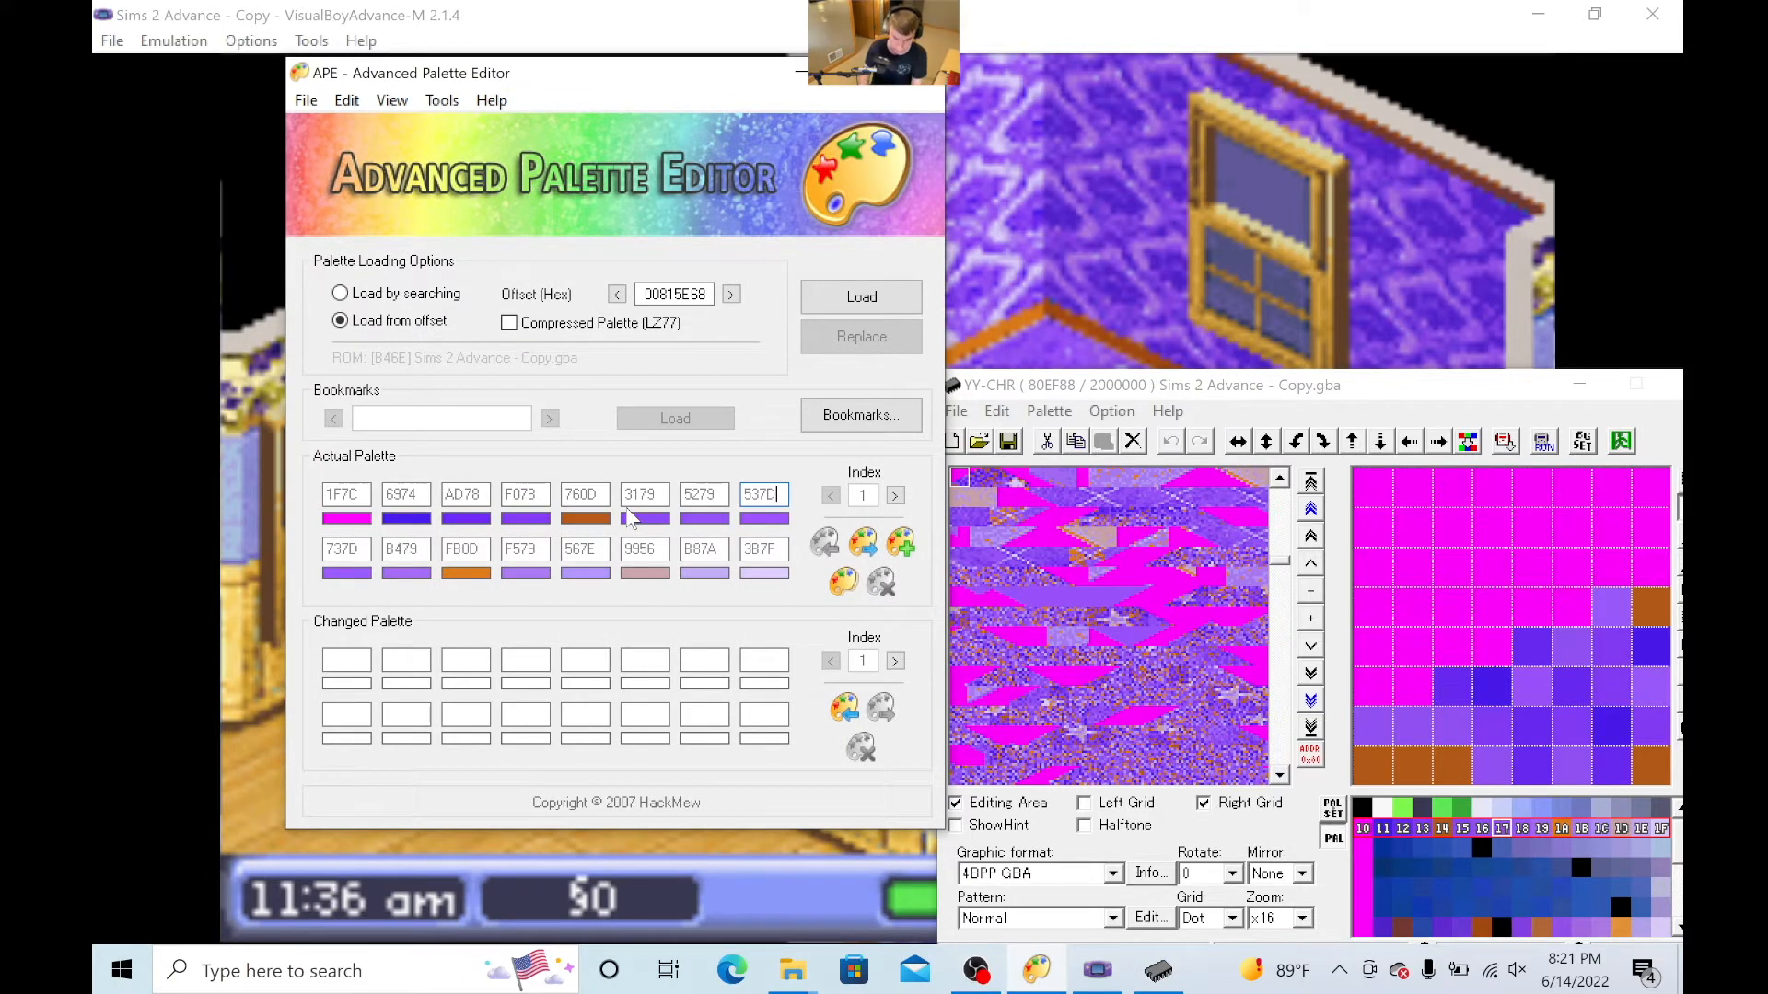
pyautogui.click(843, 582)
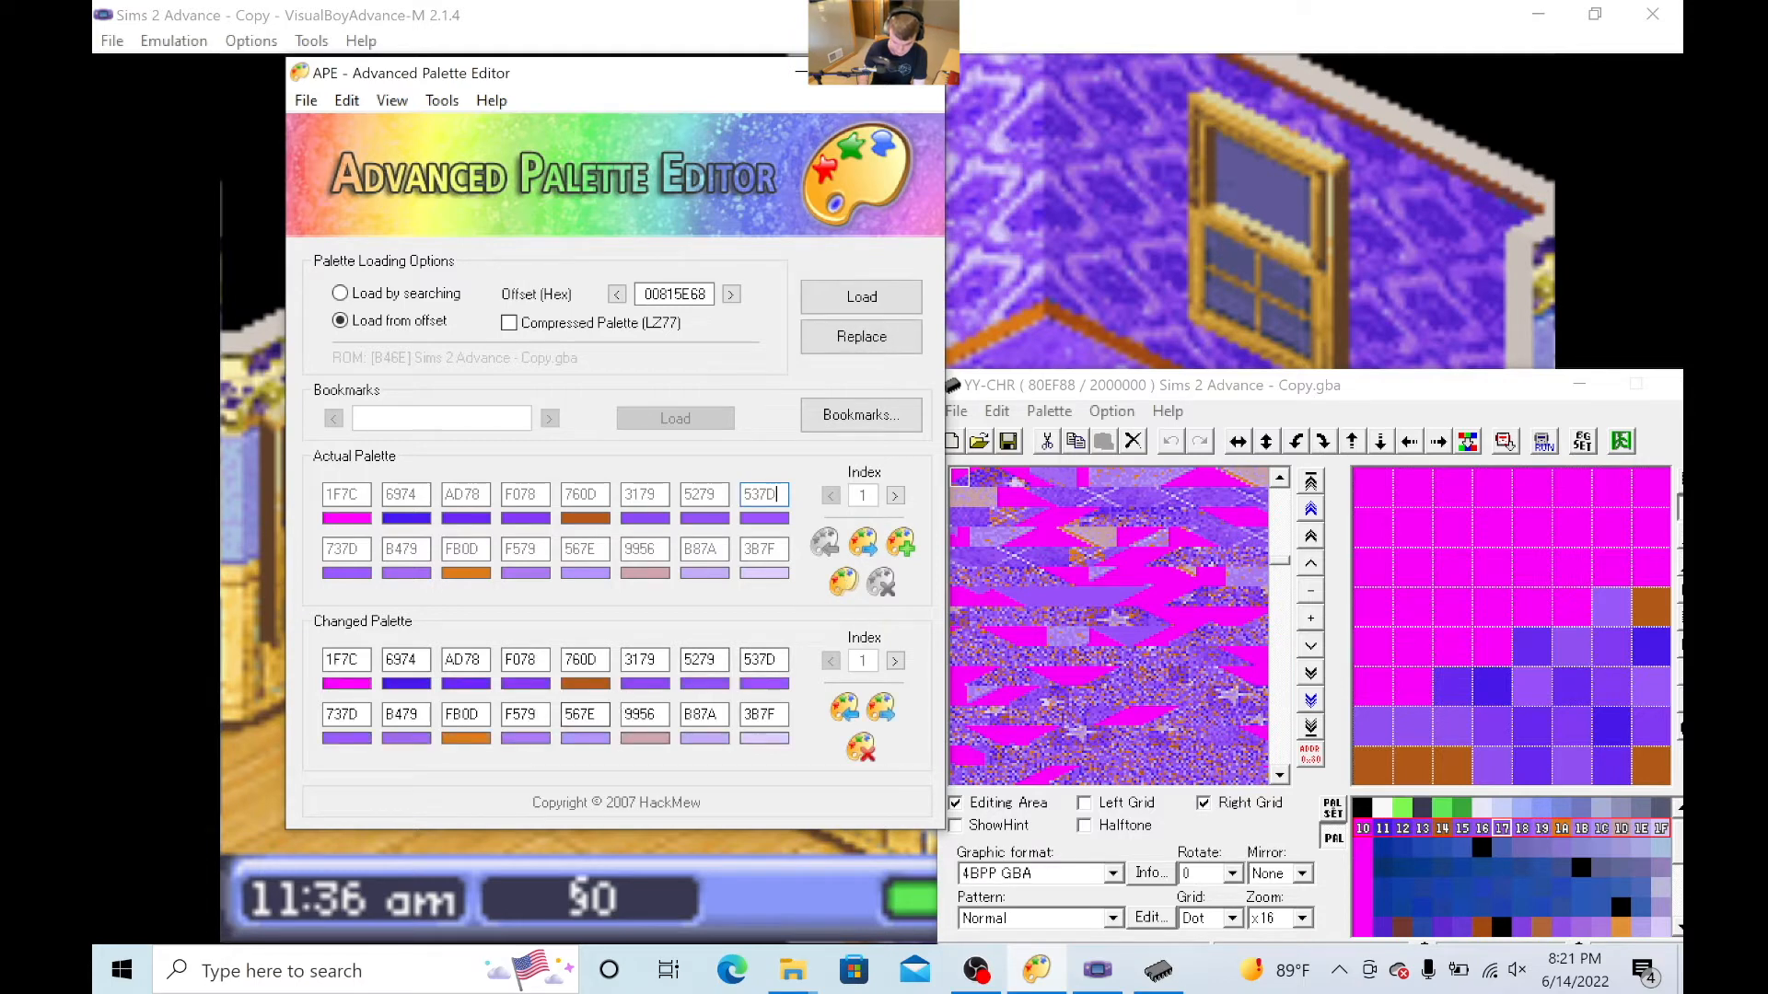
pyautogui.moveTo(780, 660); pyautogui.dragTo(742, 661)
pyautogui.press('BackSpace')
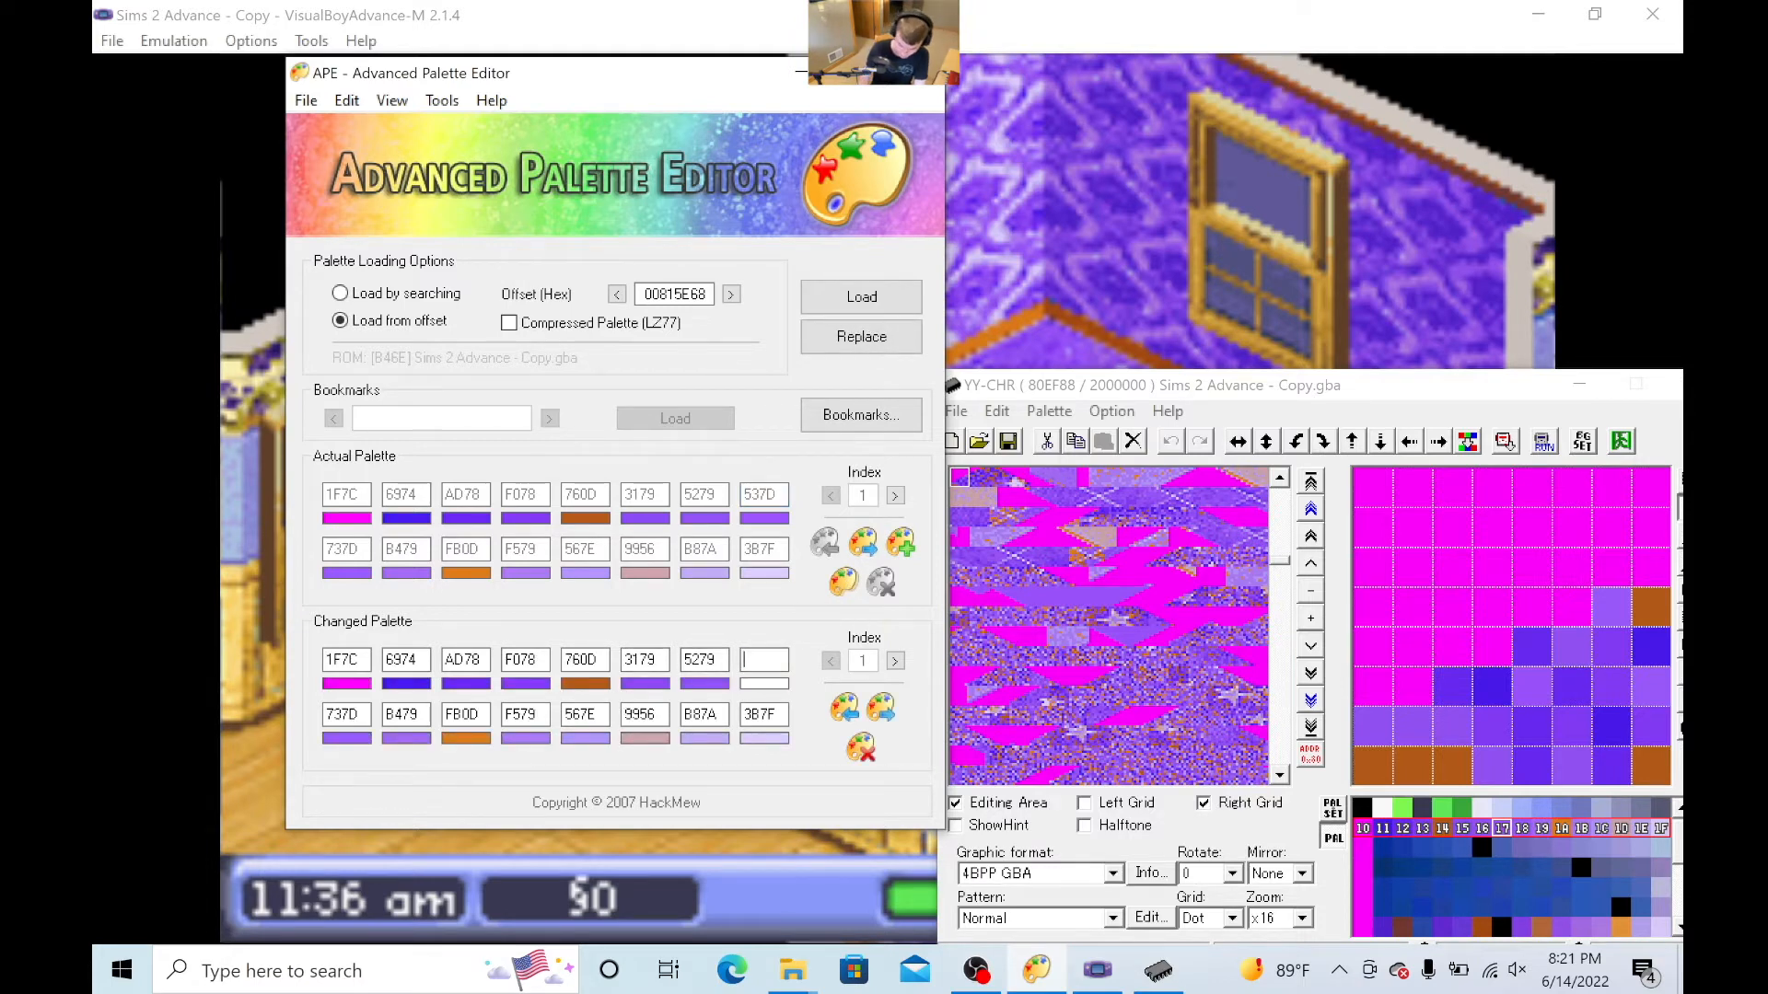
pyautogui.write('0000')
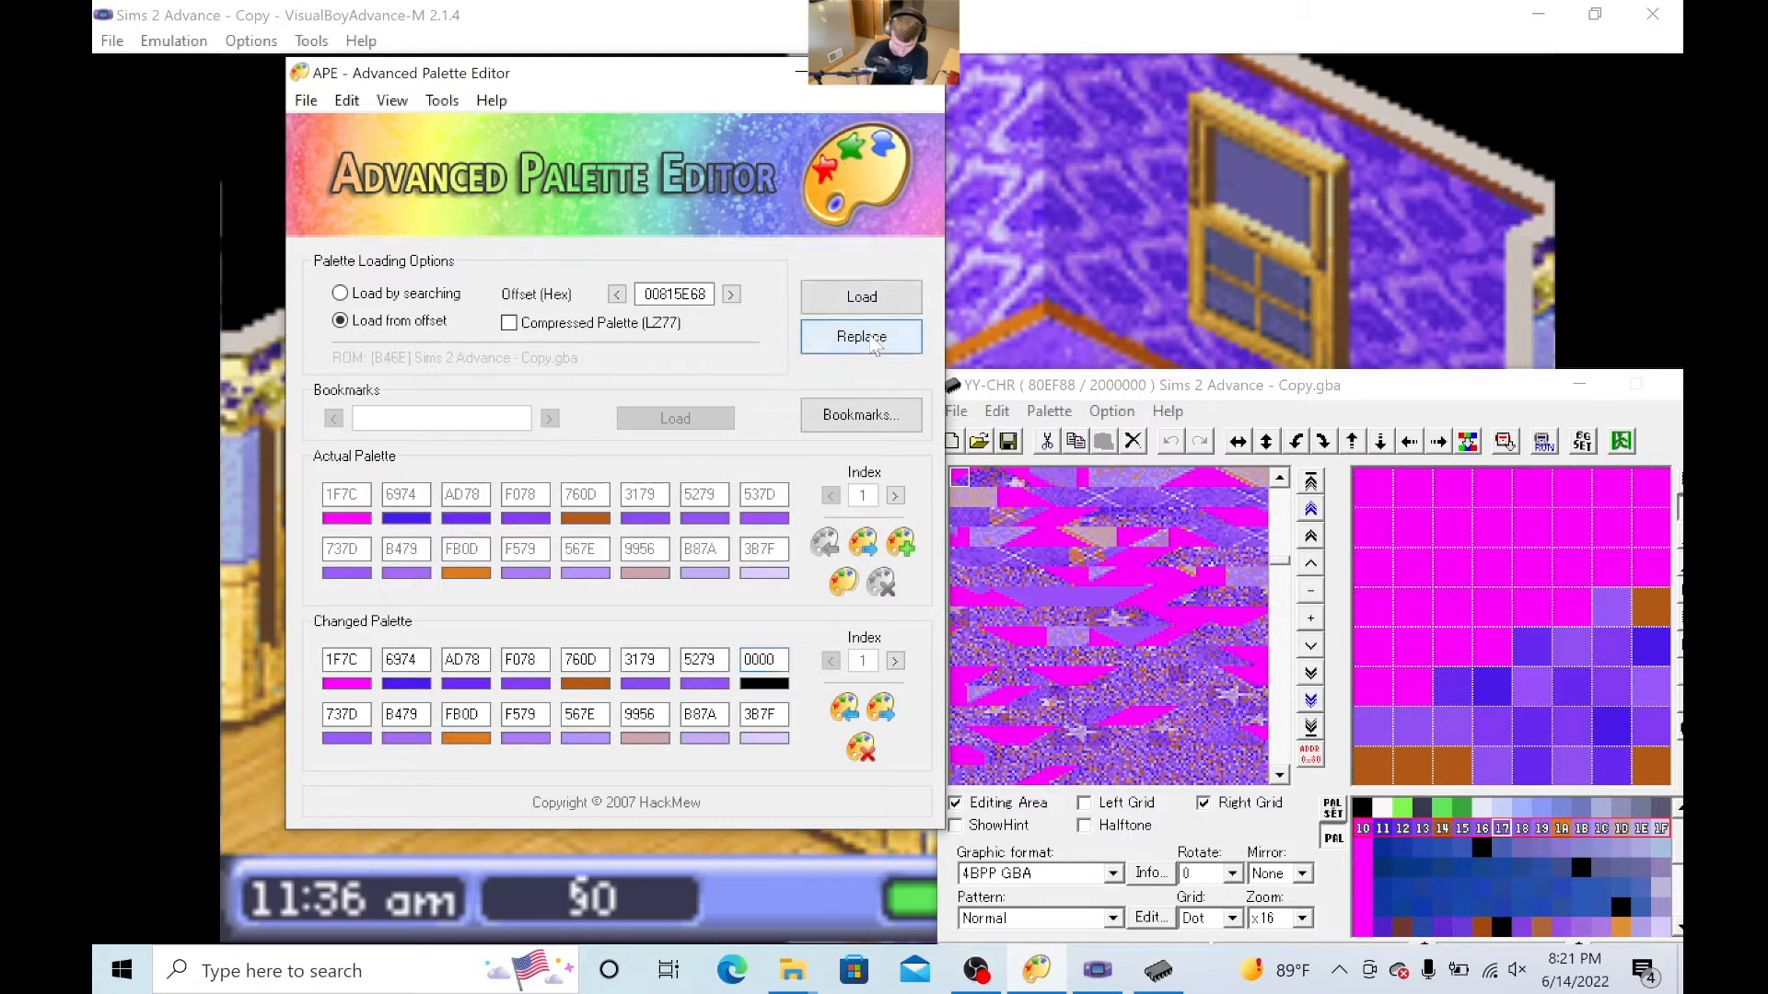
pyautogui.click(939, 431)
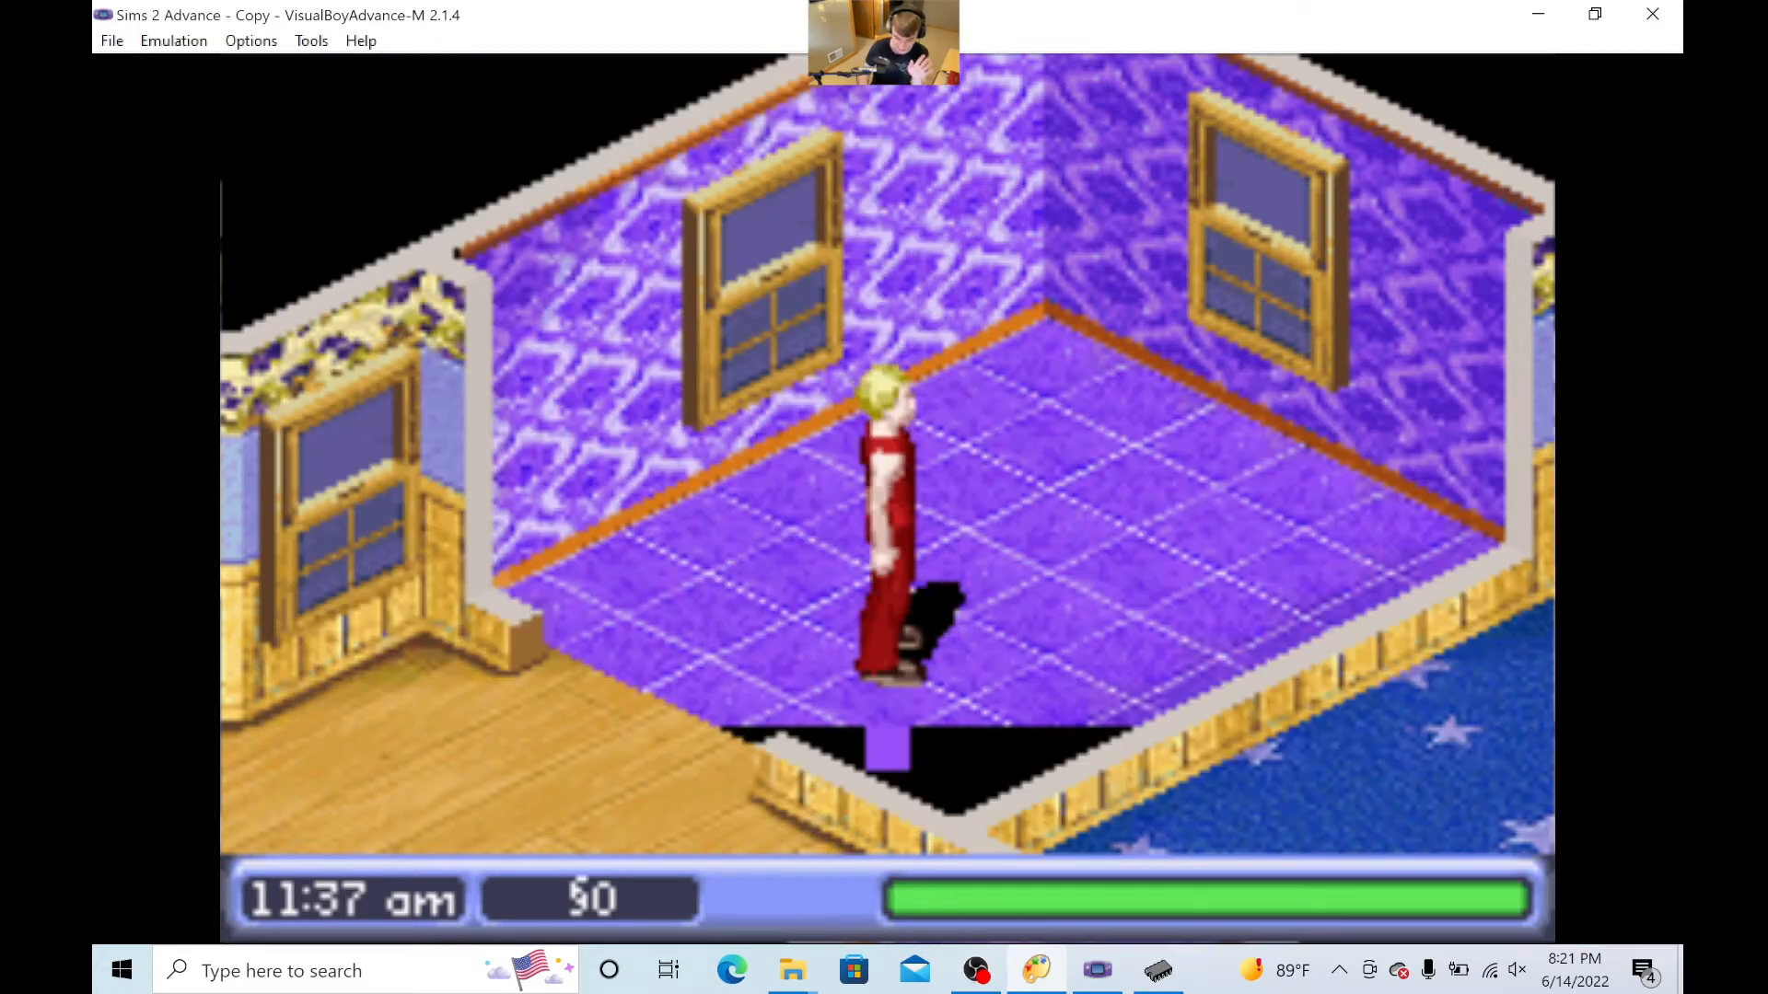
# - Reopen the recent ROM Sims 2 Advance - Copy.gba in VisualBoyAdvance-M and compare the room with the edited palette in Advanced Palette Editor
pyautogui.click(112, 41)
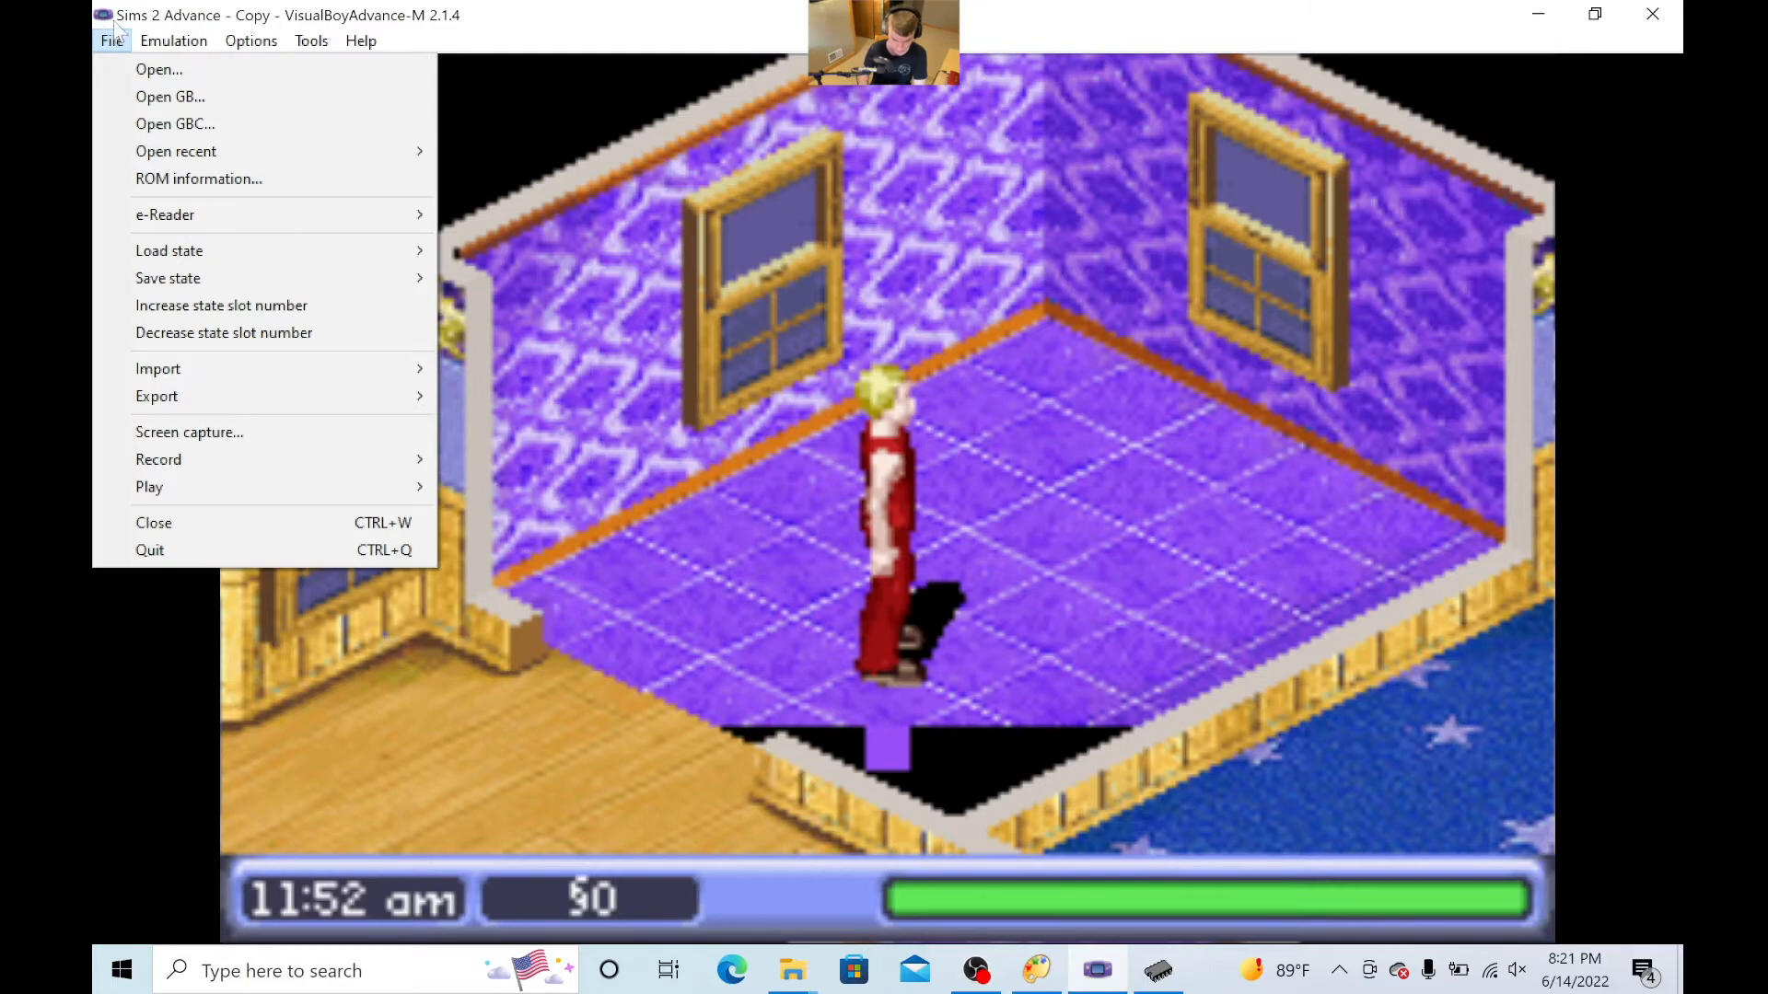
pyautogui.moveTo(230, 151)
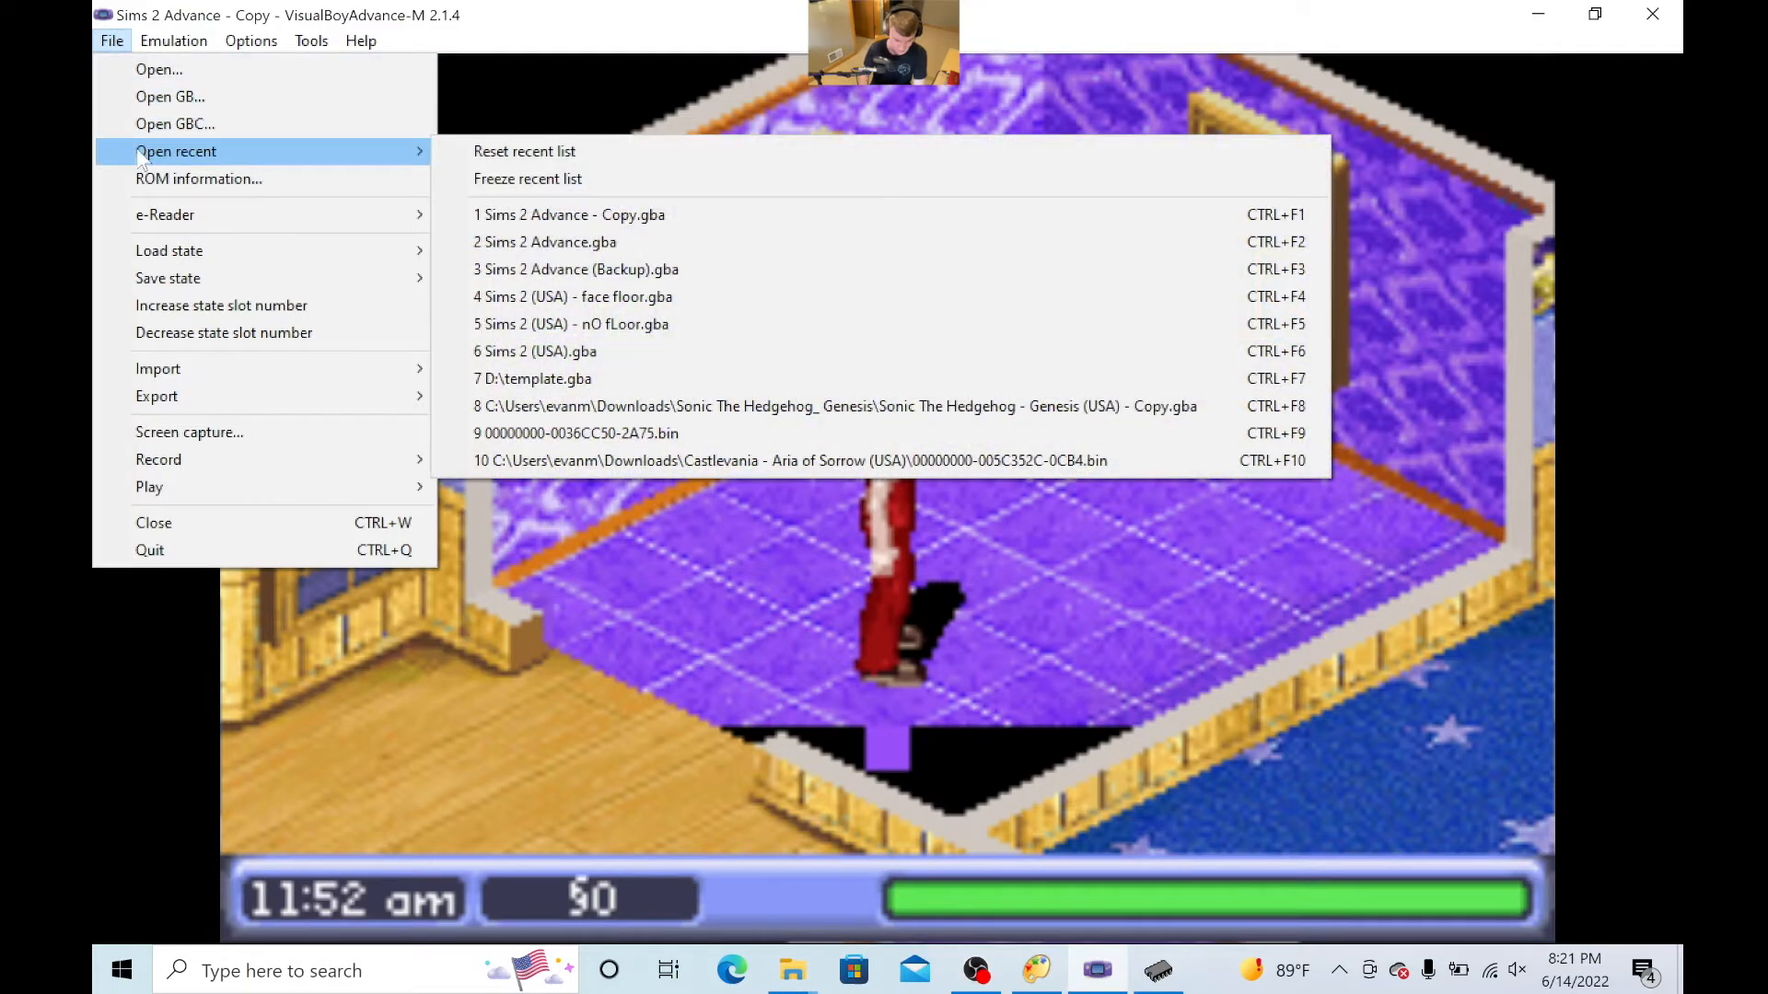
pyautogui.click(564, 216)
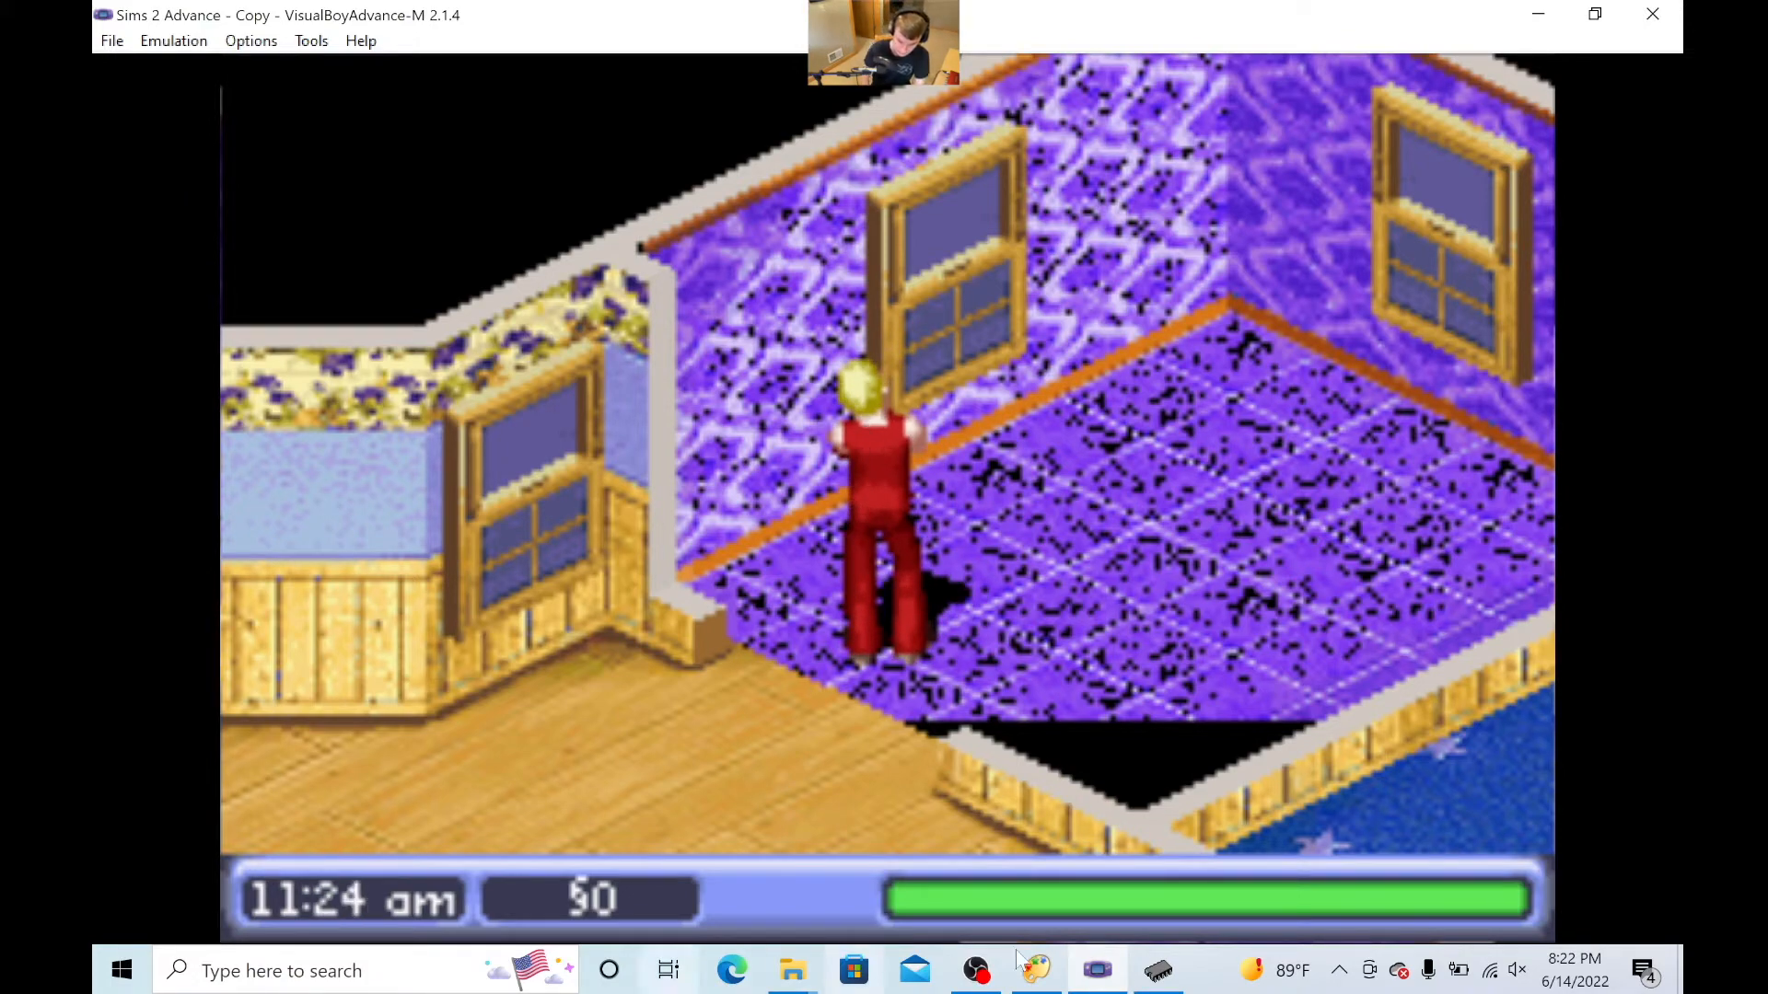
pyautogui.click(1037, 970)
pyautogui.moveTo(976, 970)
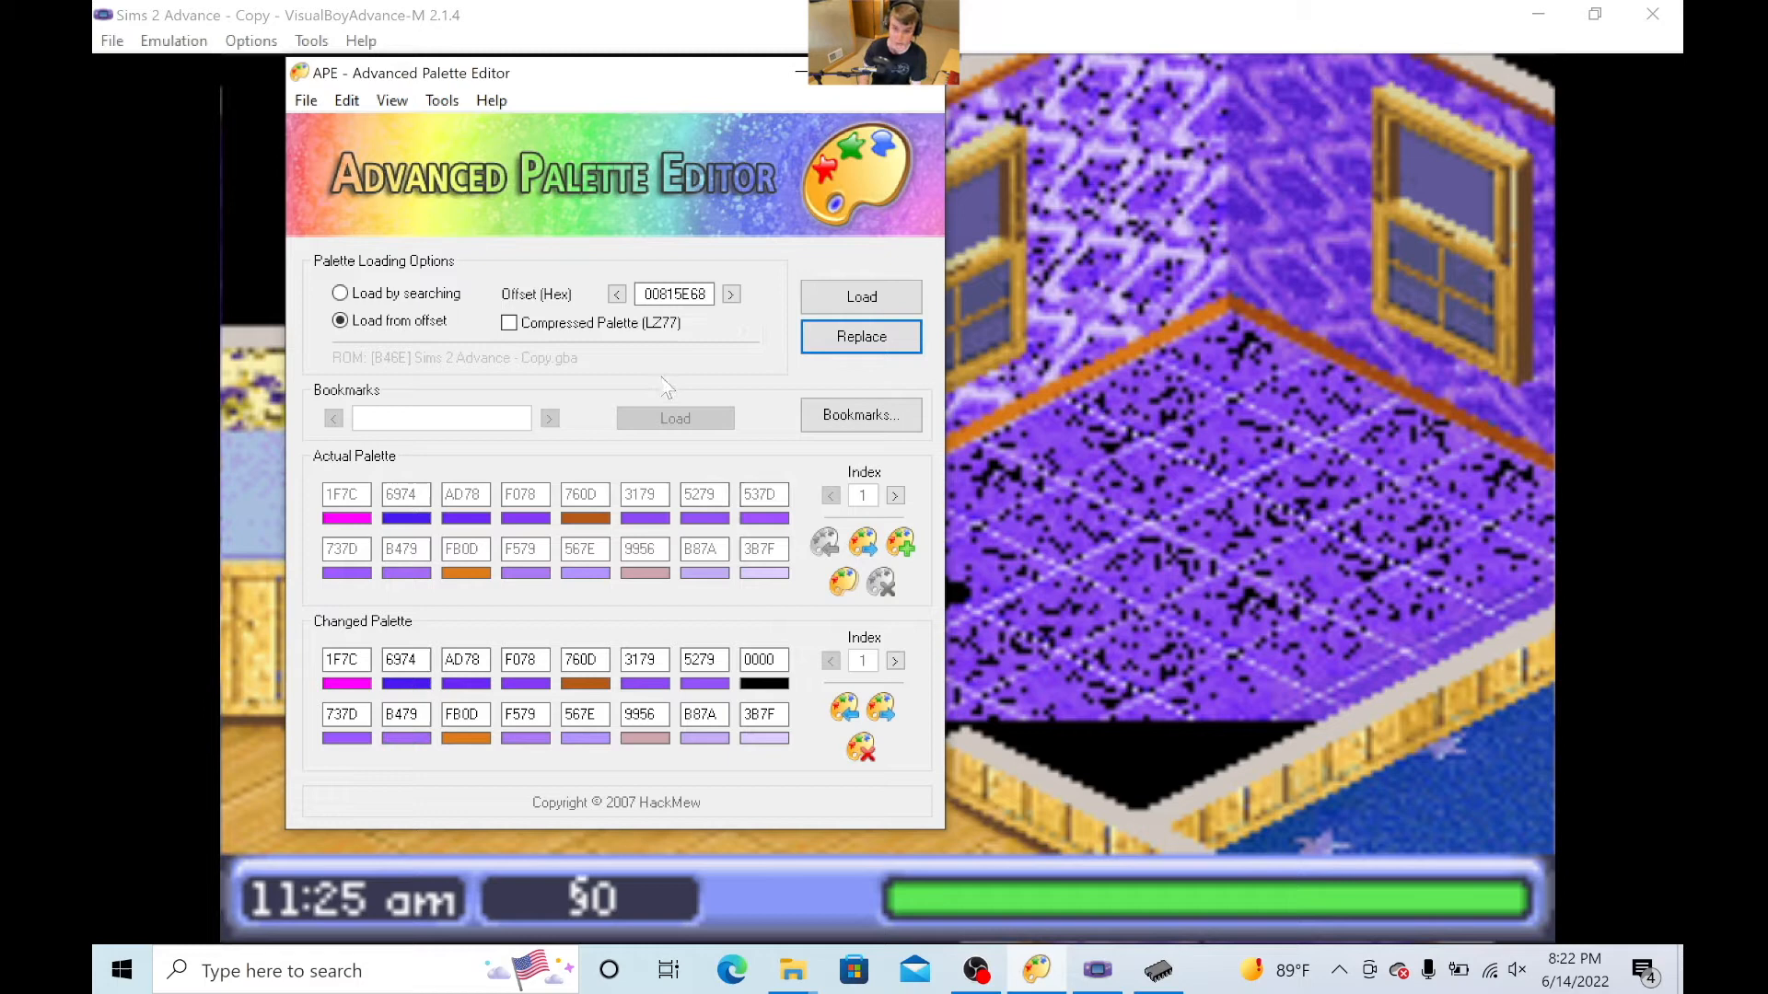
pyautogui.hotkey('alt', 'Tab')
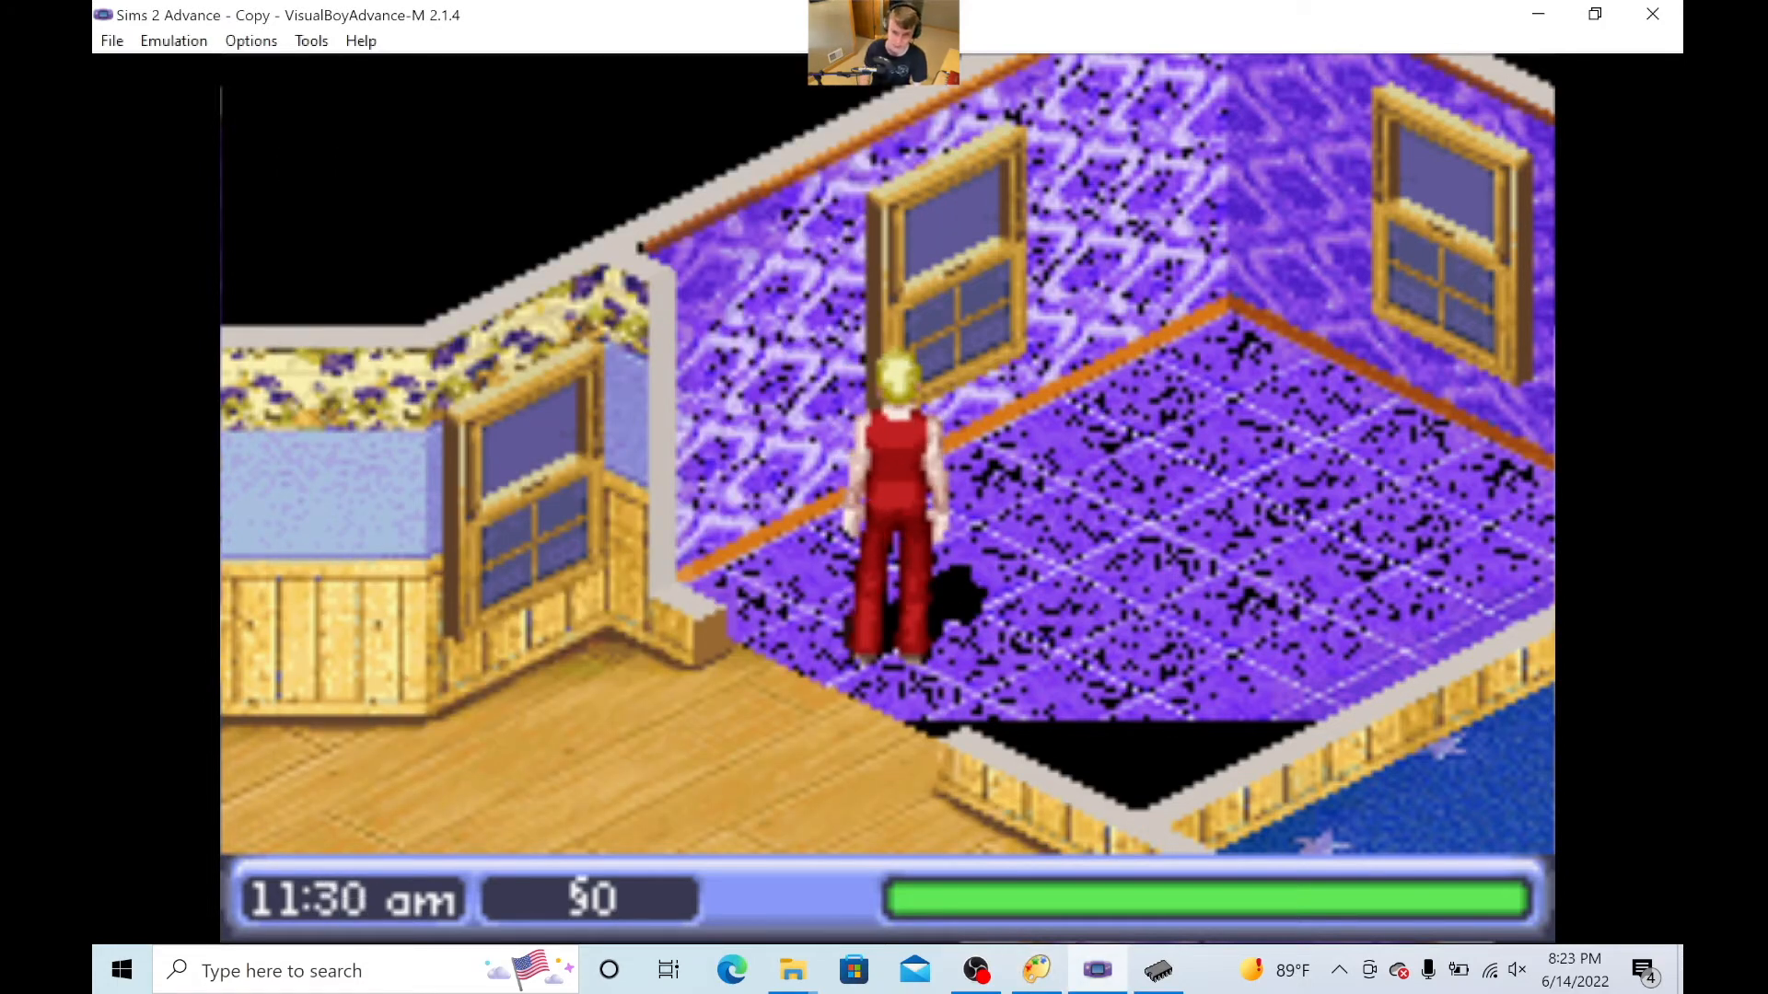
# - Overwrite the changed palette with a fresh copy of the actual palette in Advanced Palette Editor and write it back to the ROM
pyautogui.click(1035, 969)
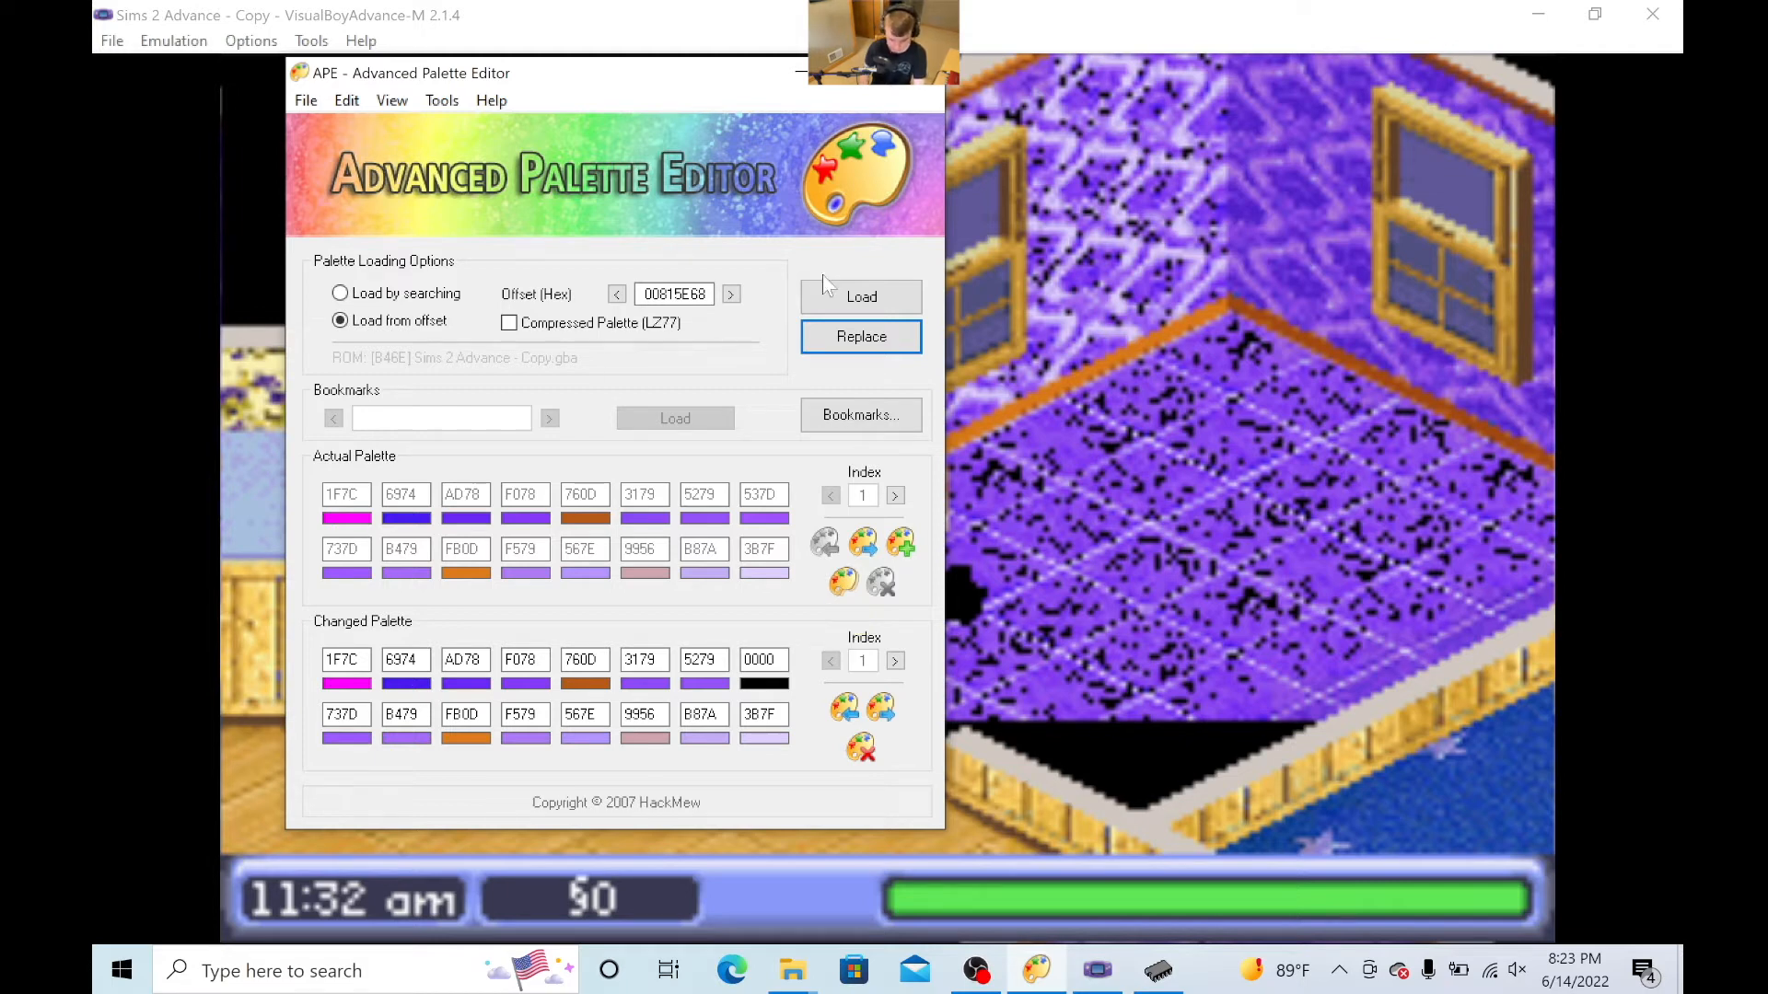
pyautogui.click(846, 584)
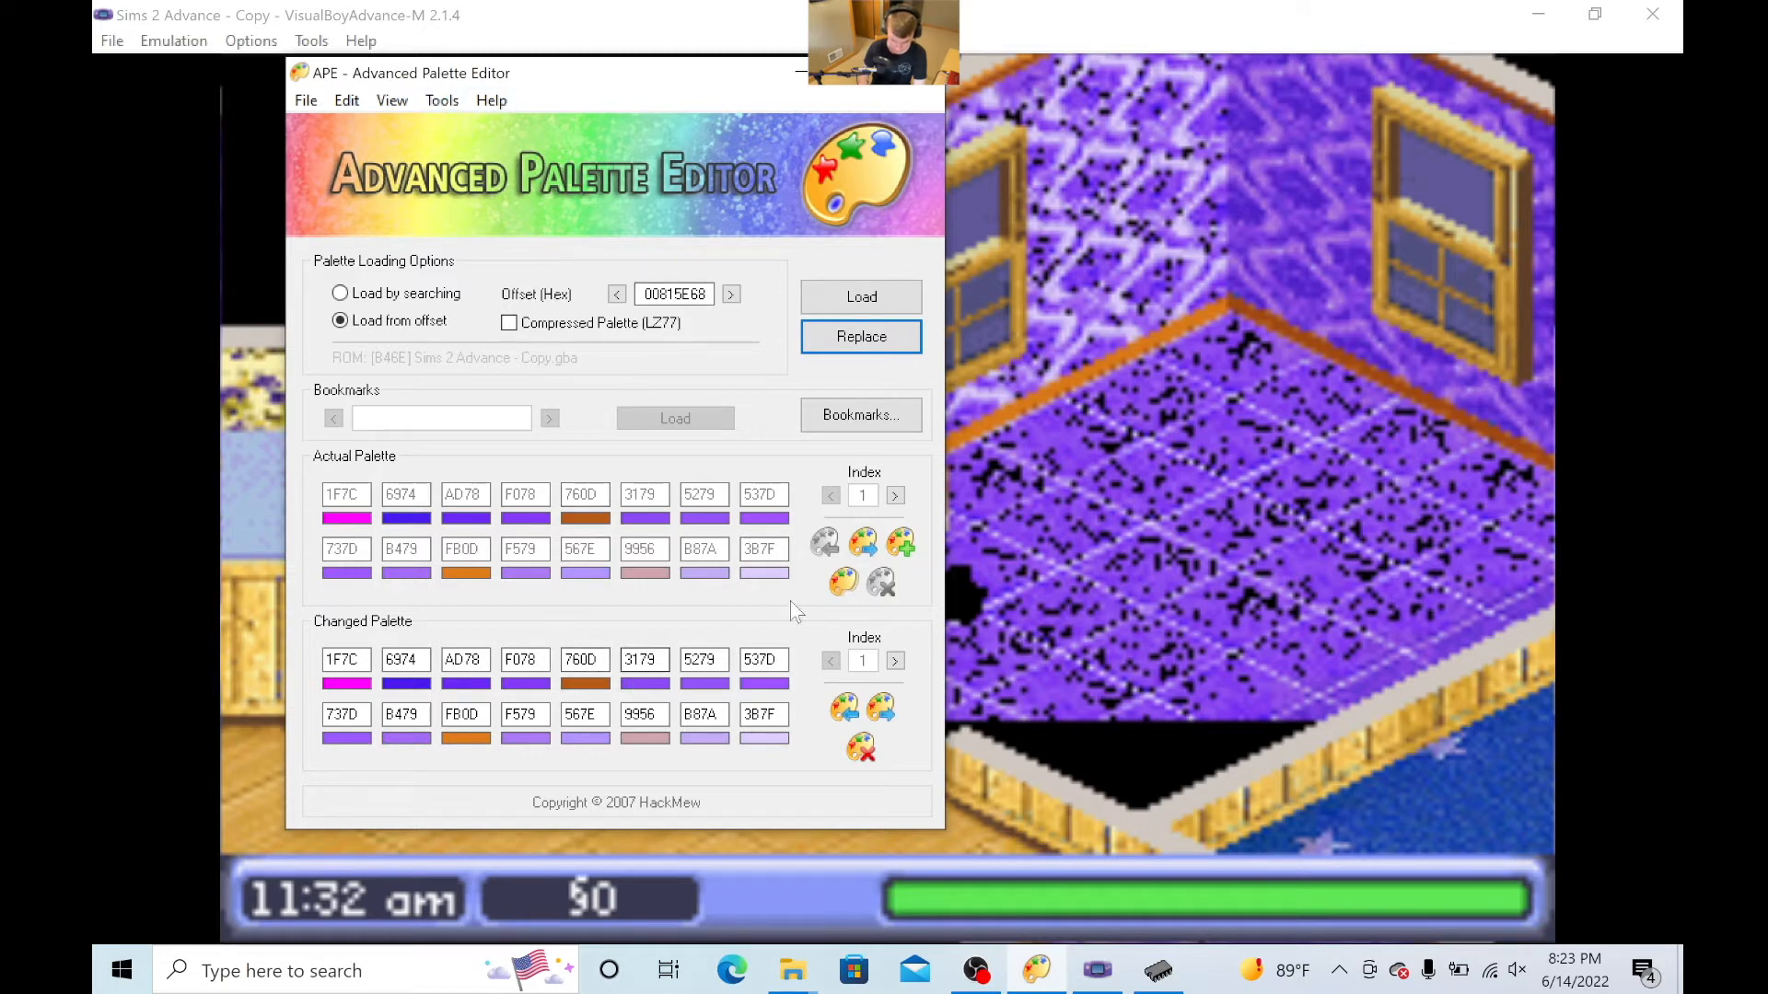
pyautogui.click(861, 336)
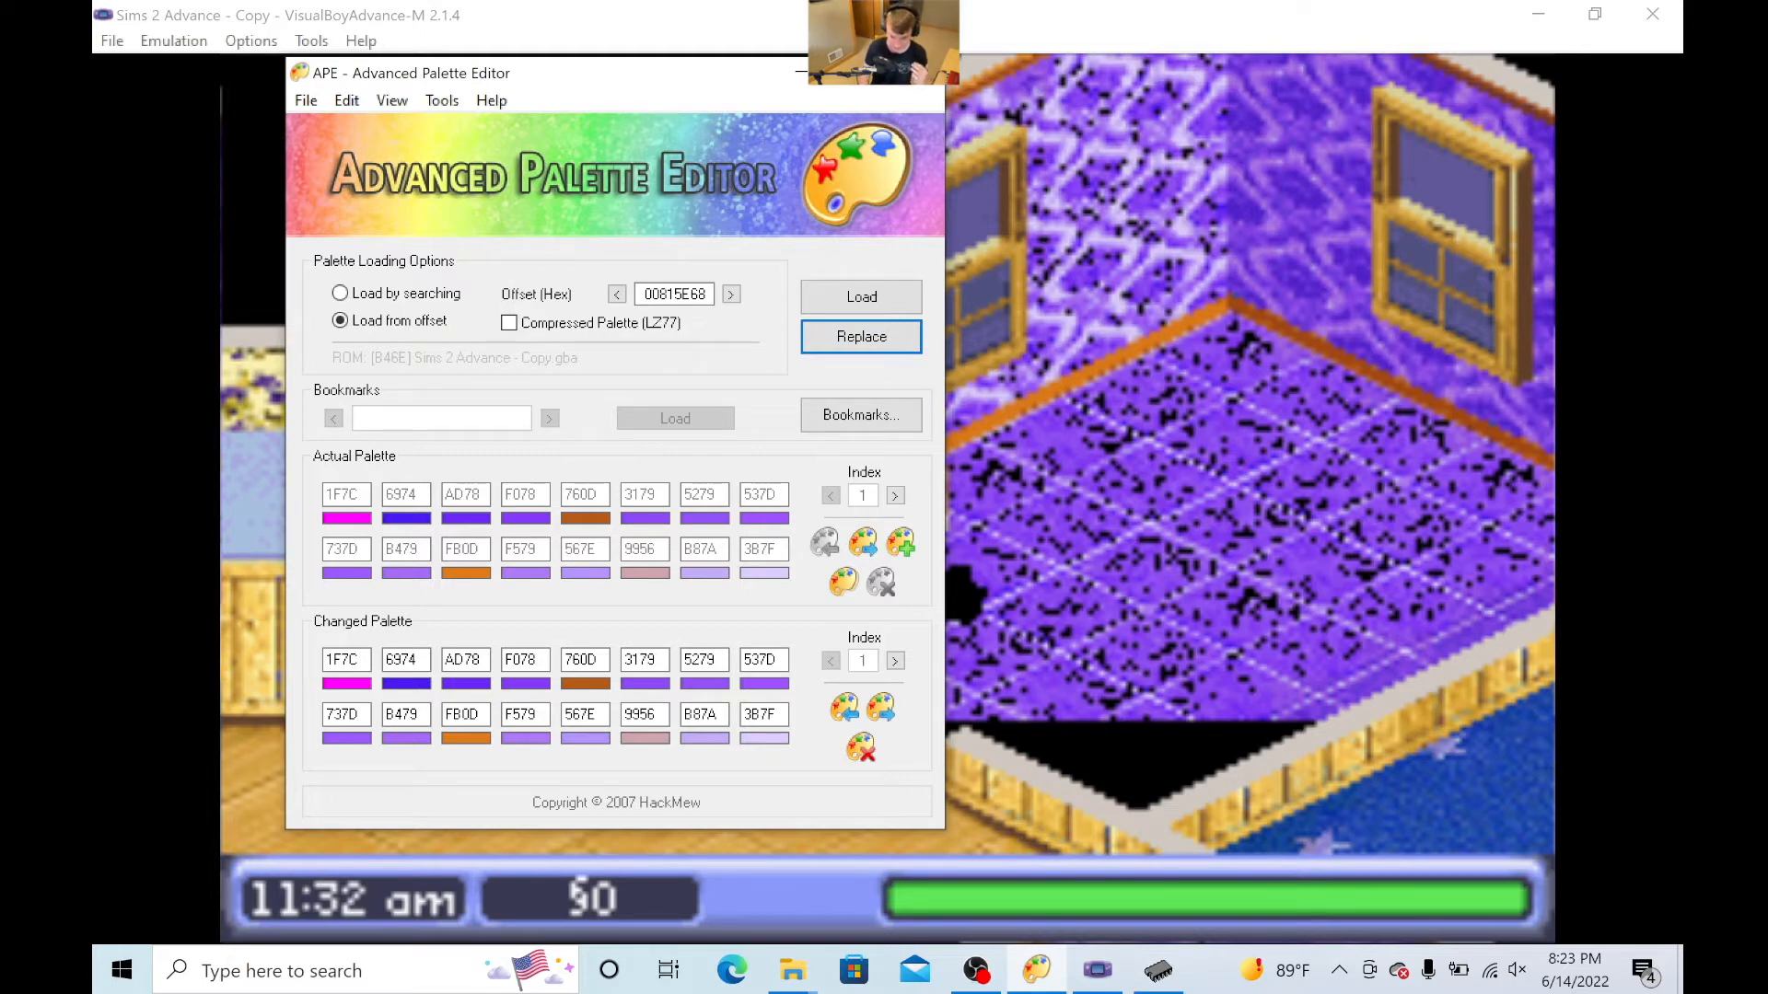
pyautogui.click(1583, 452)
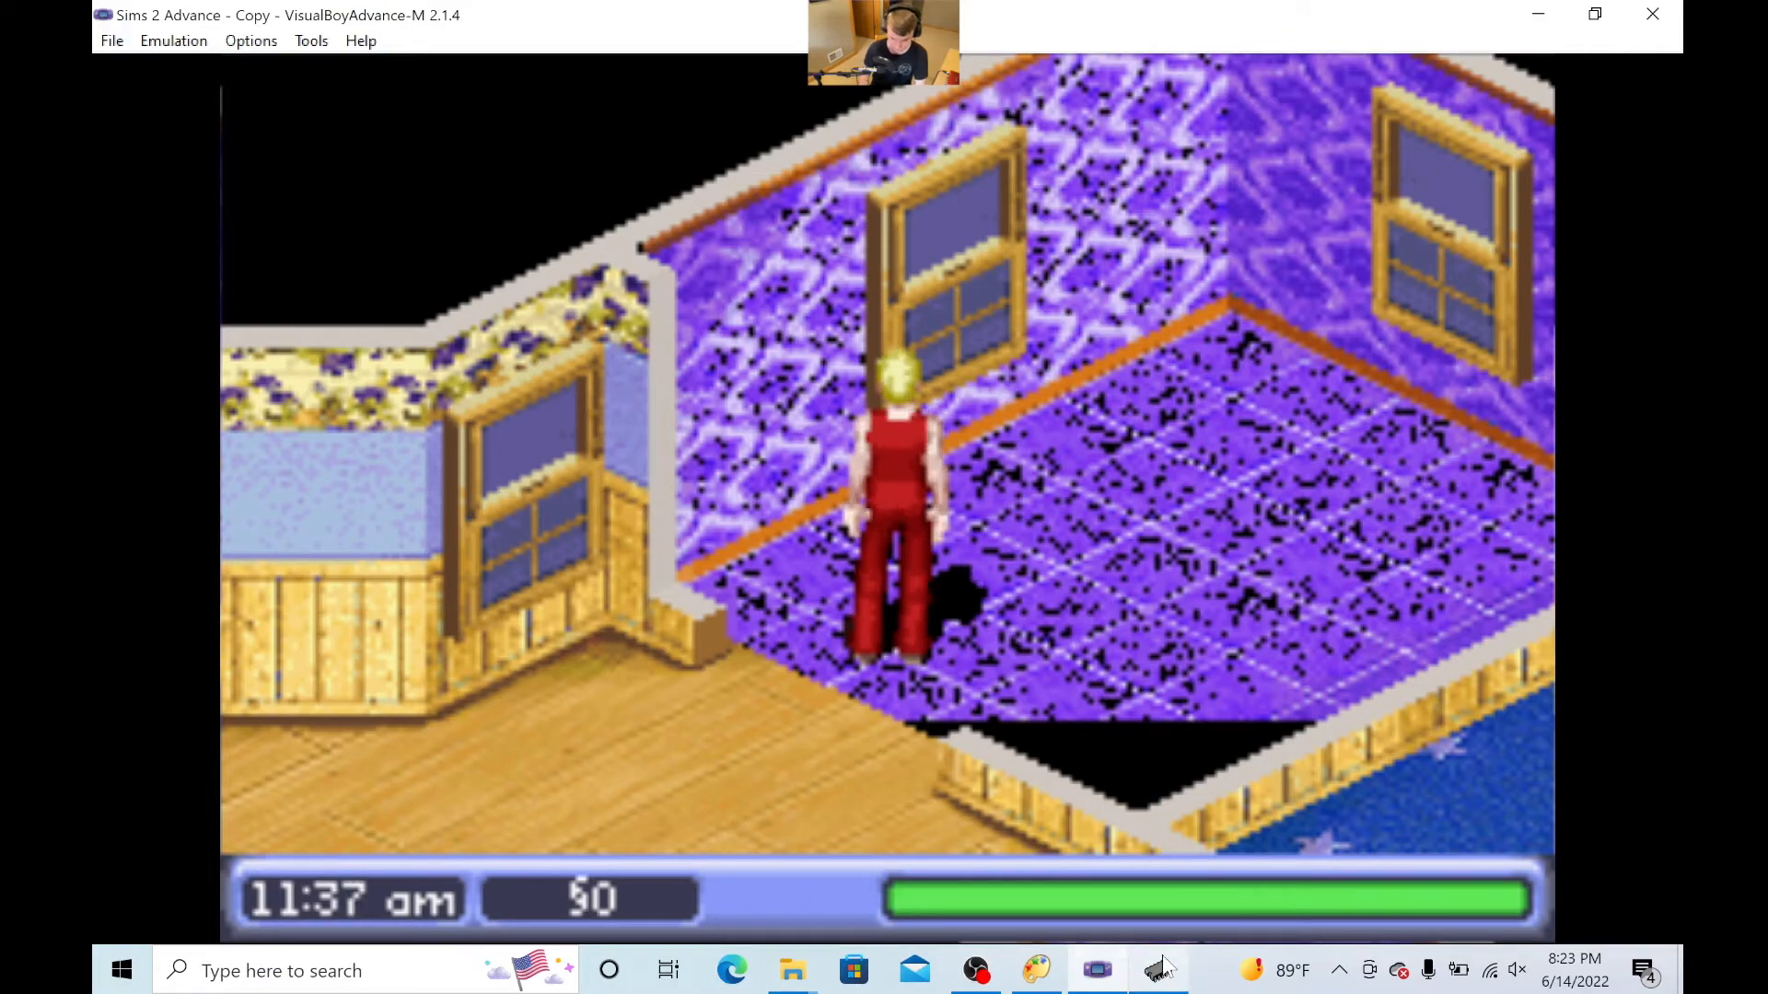
# - Set the eleventh colour of the changed palette (orange FB0D) to 0000 in Advanced Palette Editor and replace the palette in the ROM
pyautogui.moveTo(1071, 973)
pyautogui.click(1036, 971)
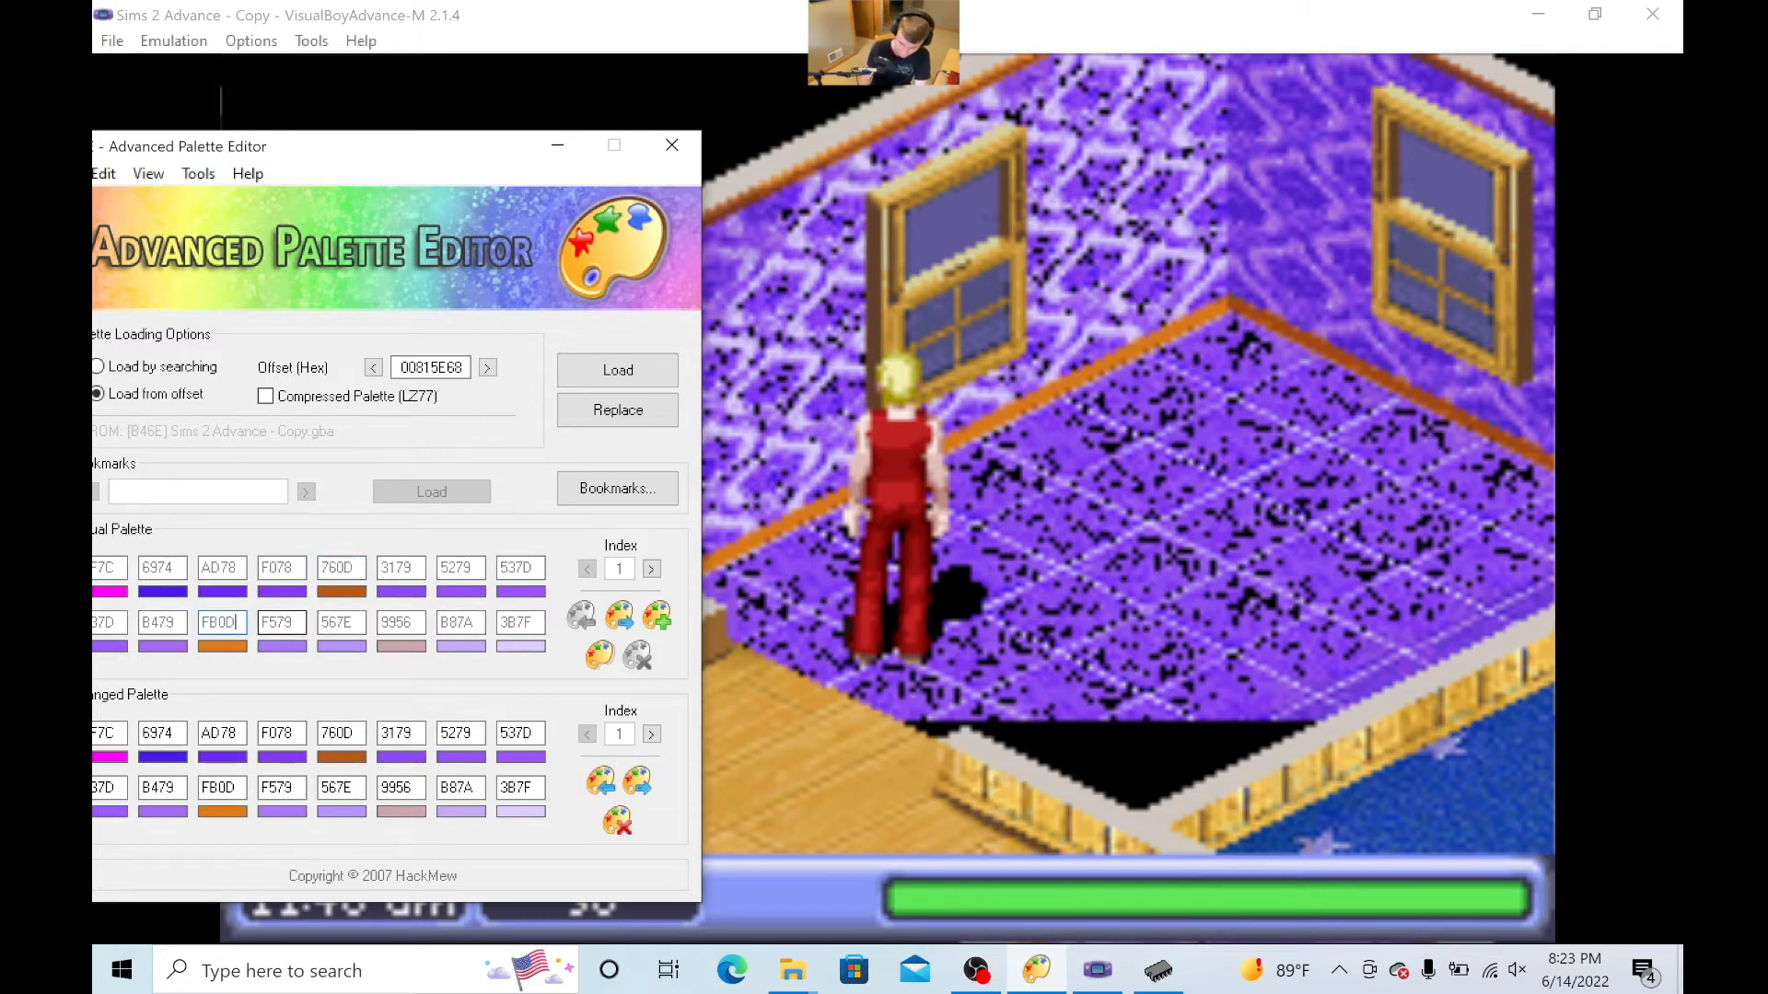
pyautogui.moveTo(368, 152); pyautogui.dragTo(659, 16)
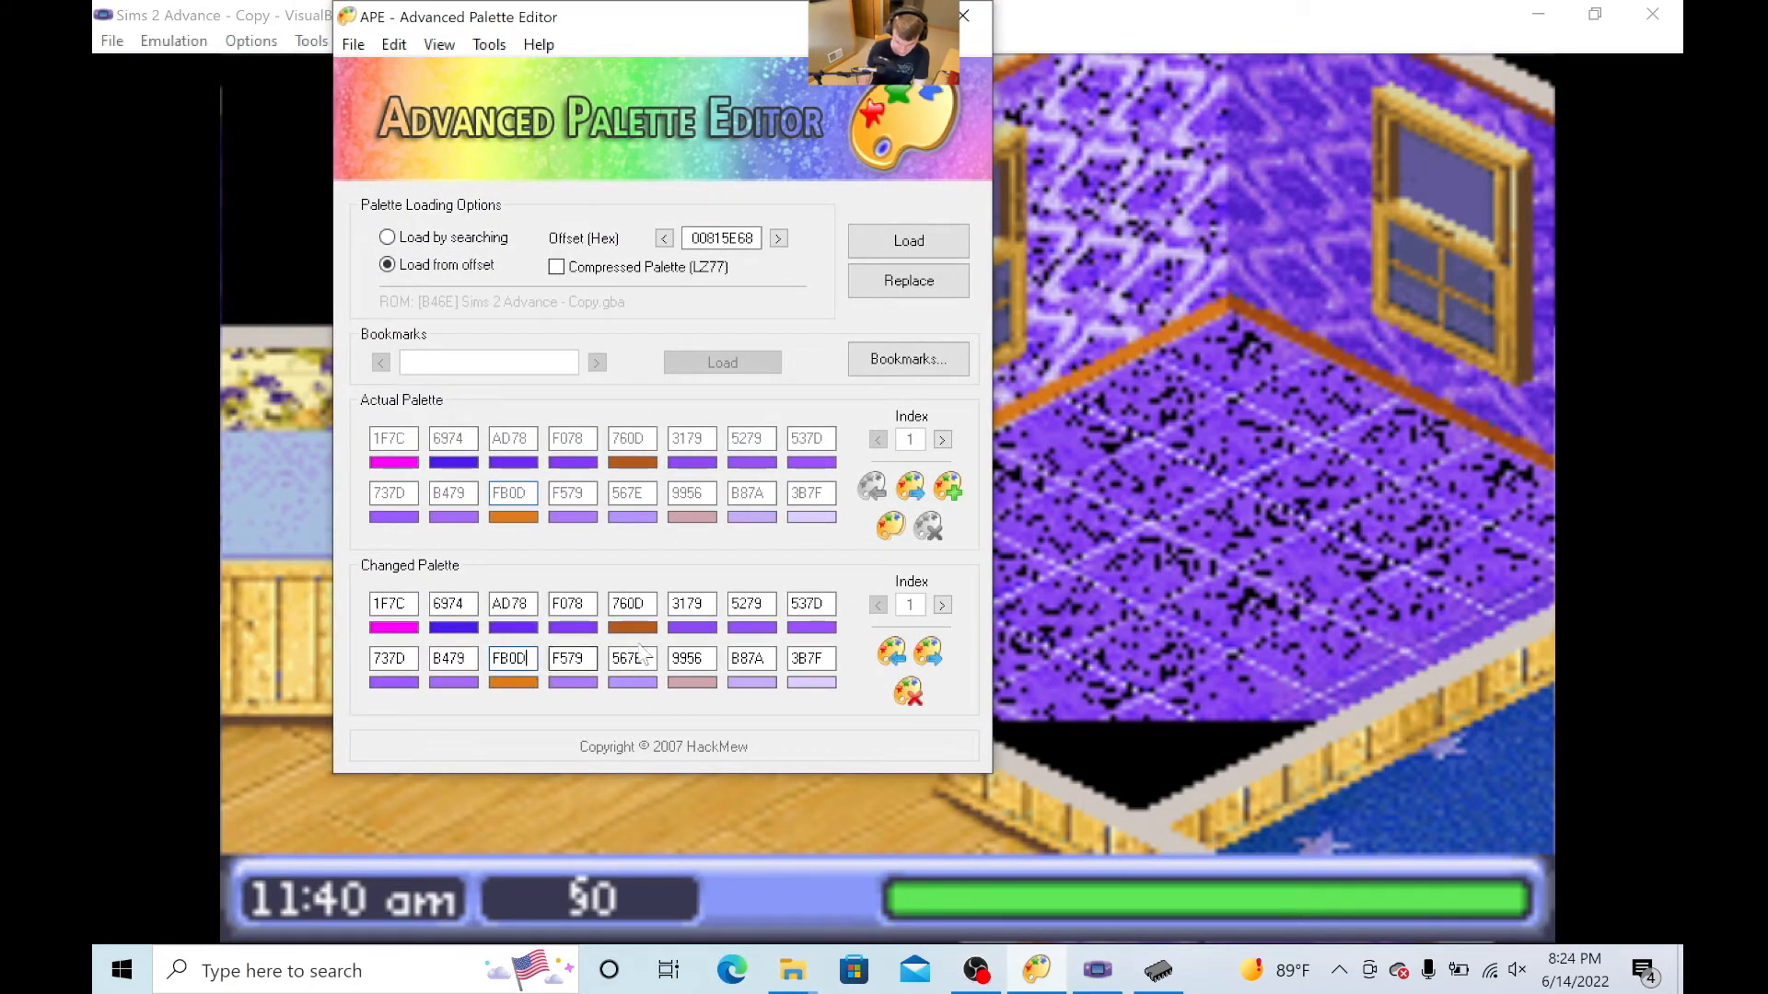
pyautogui.press('BackSpace')
pyautogui.press('BackSpace')
pyautogui.write('0000')
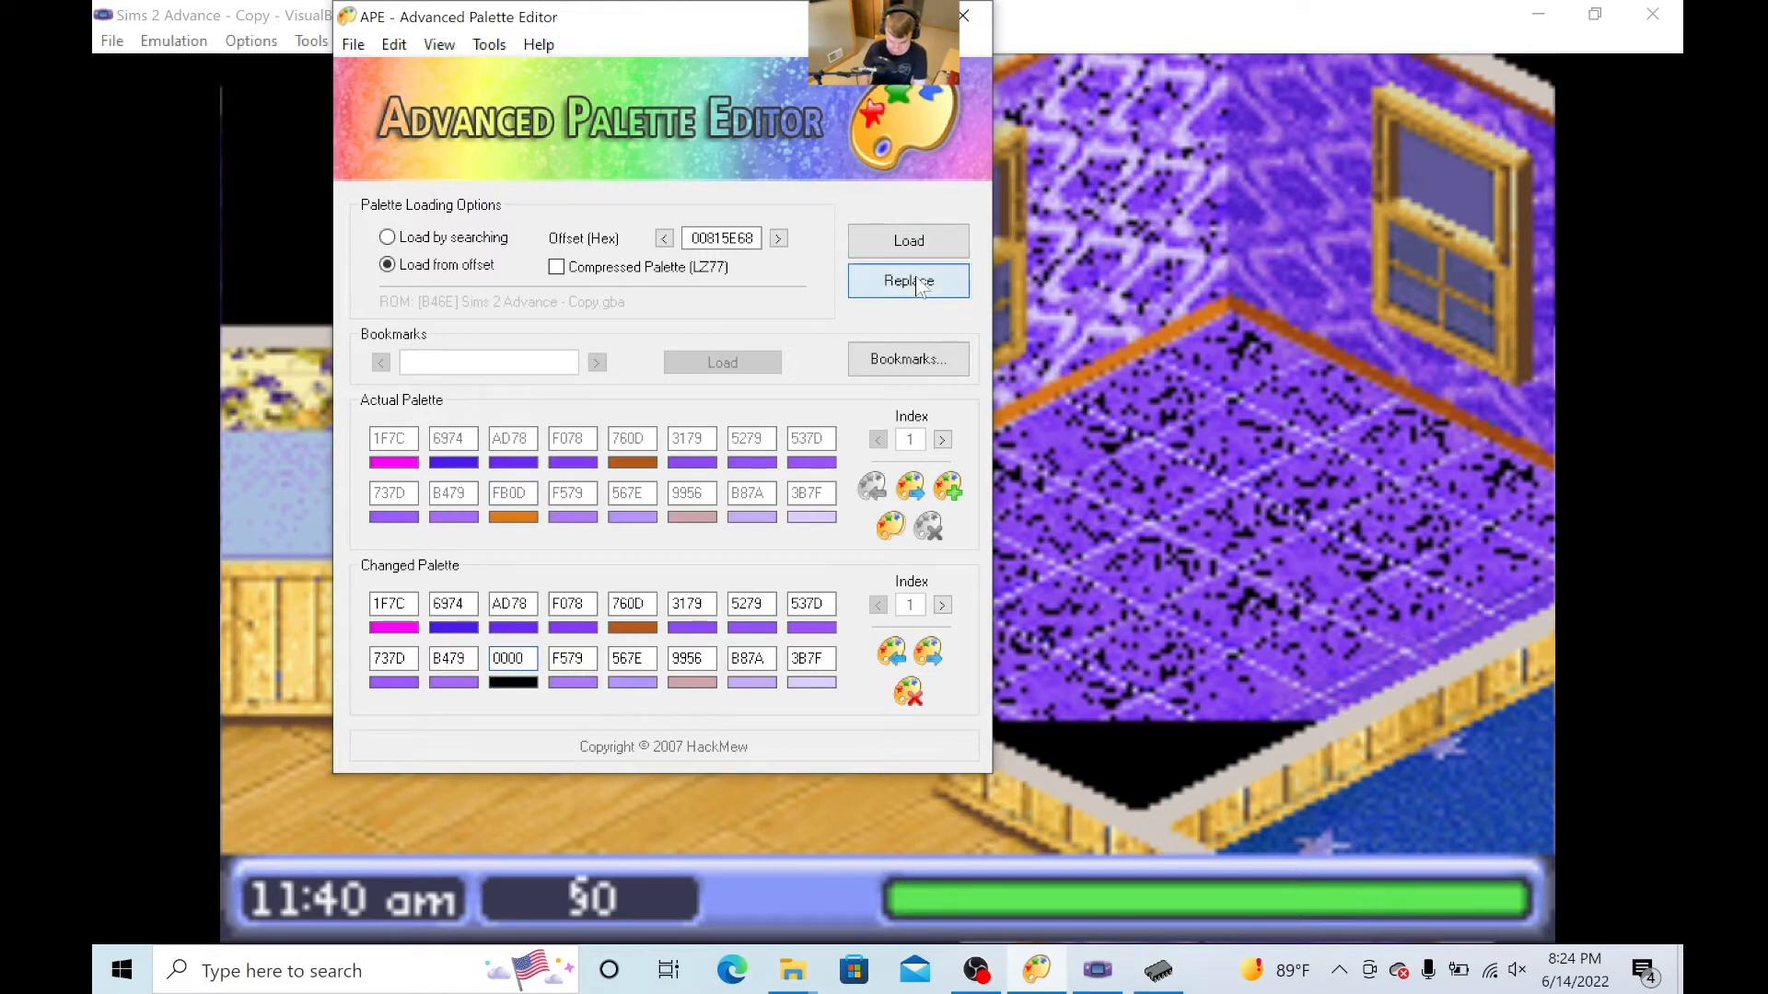
pyautogui.click(930, 280)
# - Reload the recent ROM Sims 2 Advance - Copy.gba in VisualBoyAdvance-M to check the recoloured room
pyautogui.click(112, 40)
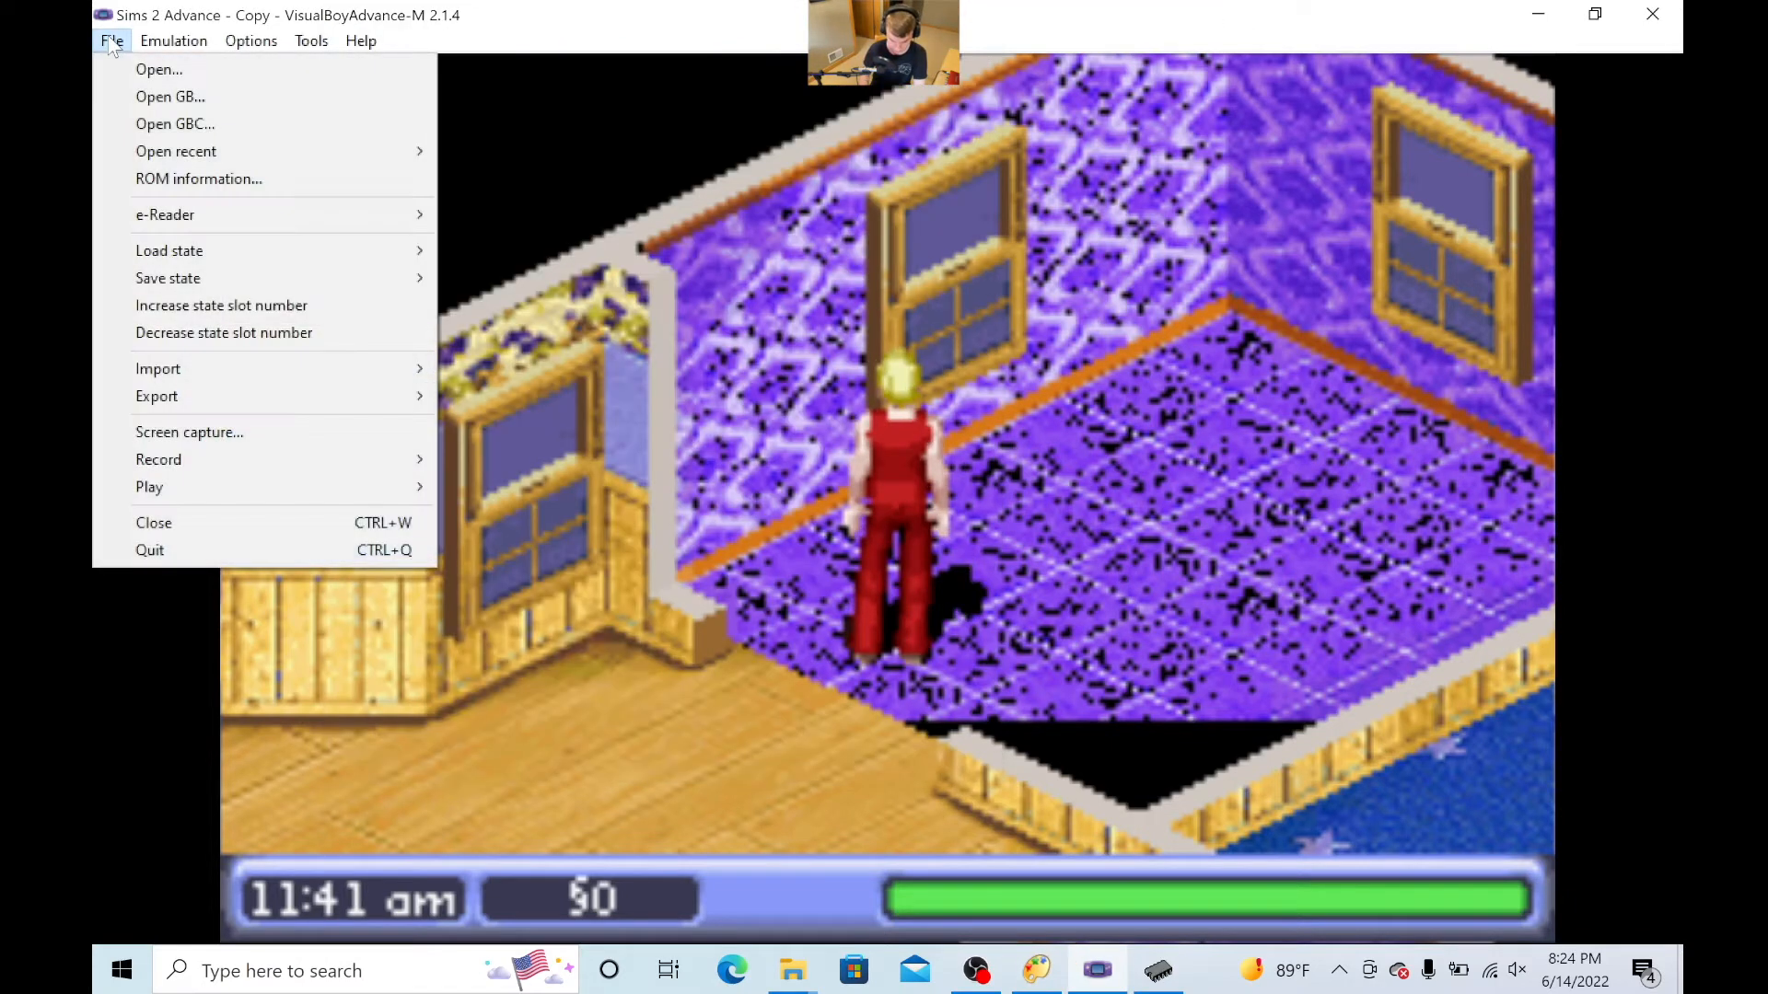
pyautogui.moveTo(348, 151)
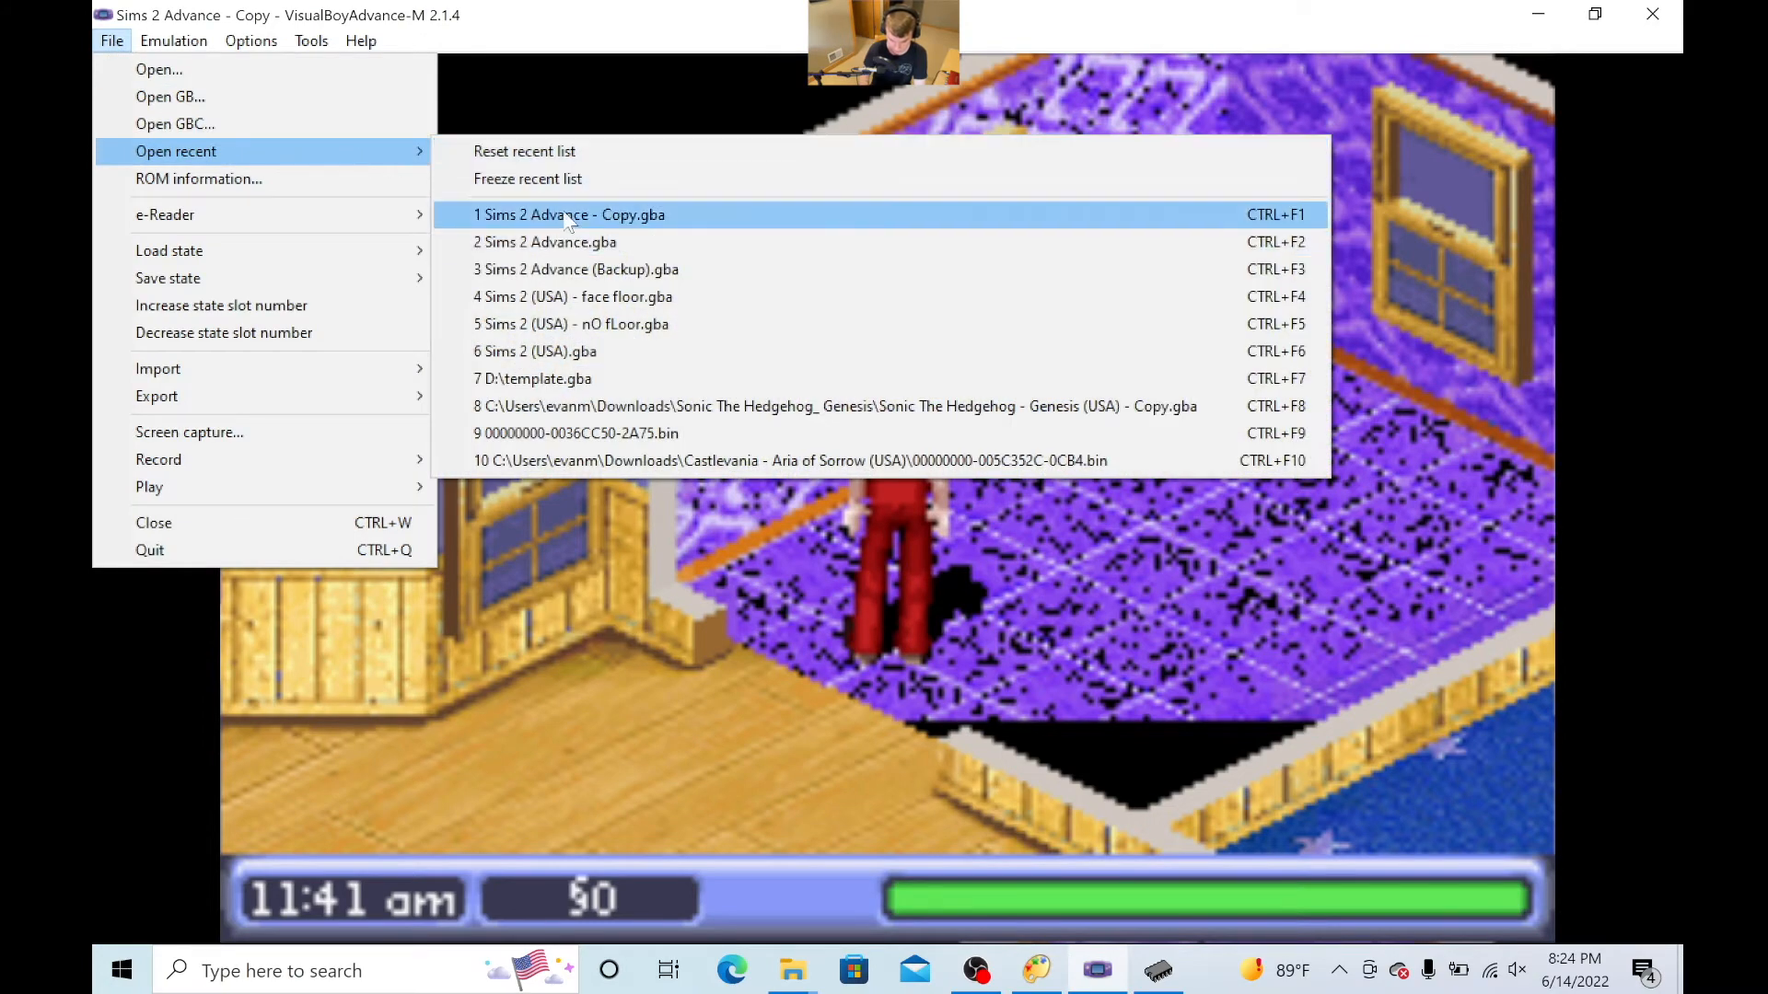
pyautogui.click(552, 221)
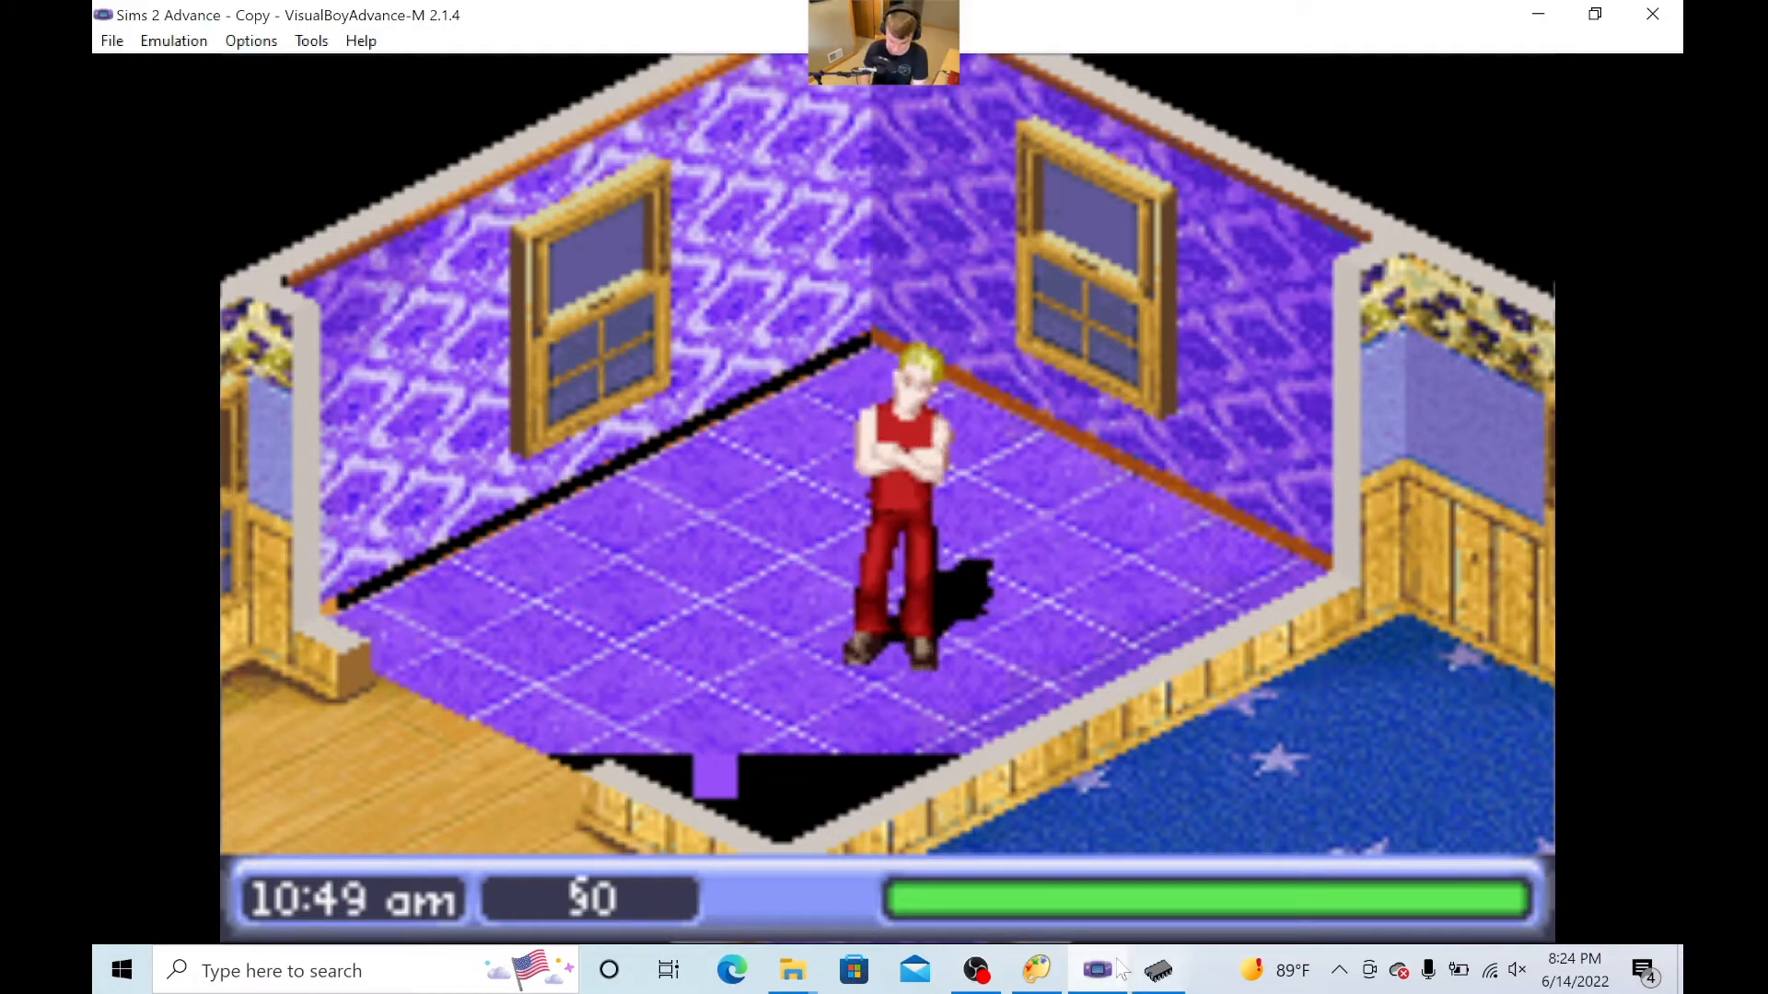
# - Switch to YY-CHR and Advanced Palette Editor to compare palette row 10–1F with the edited palette
pyautogui.click(1158, 979)
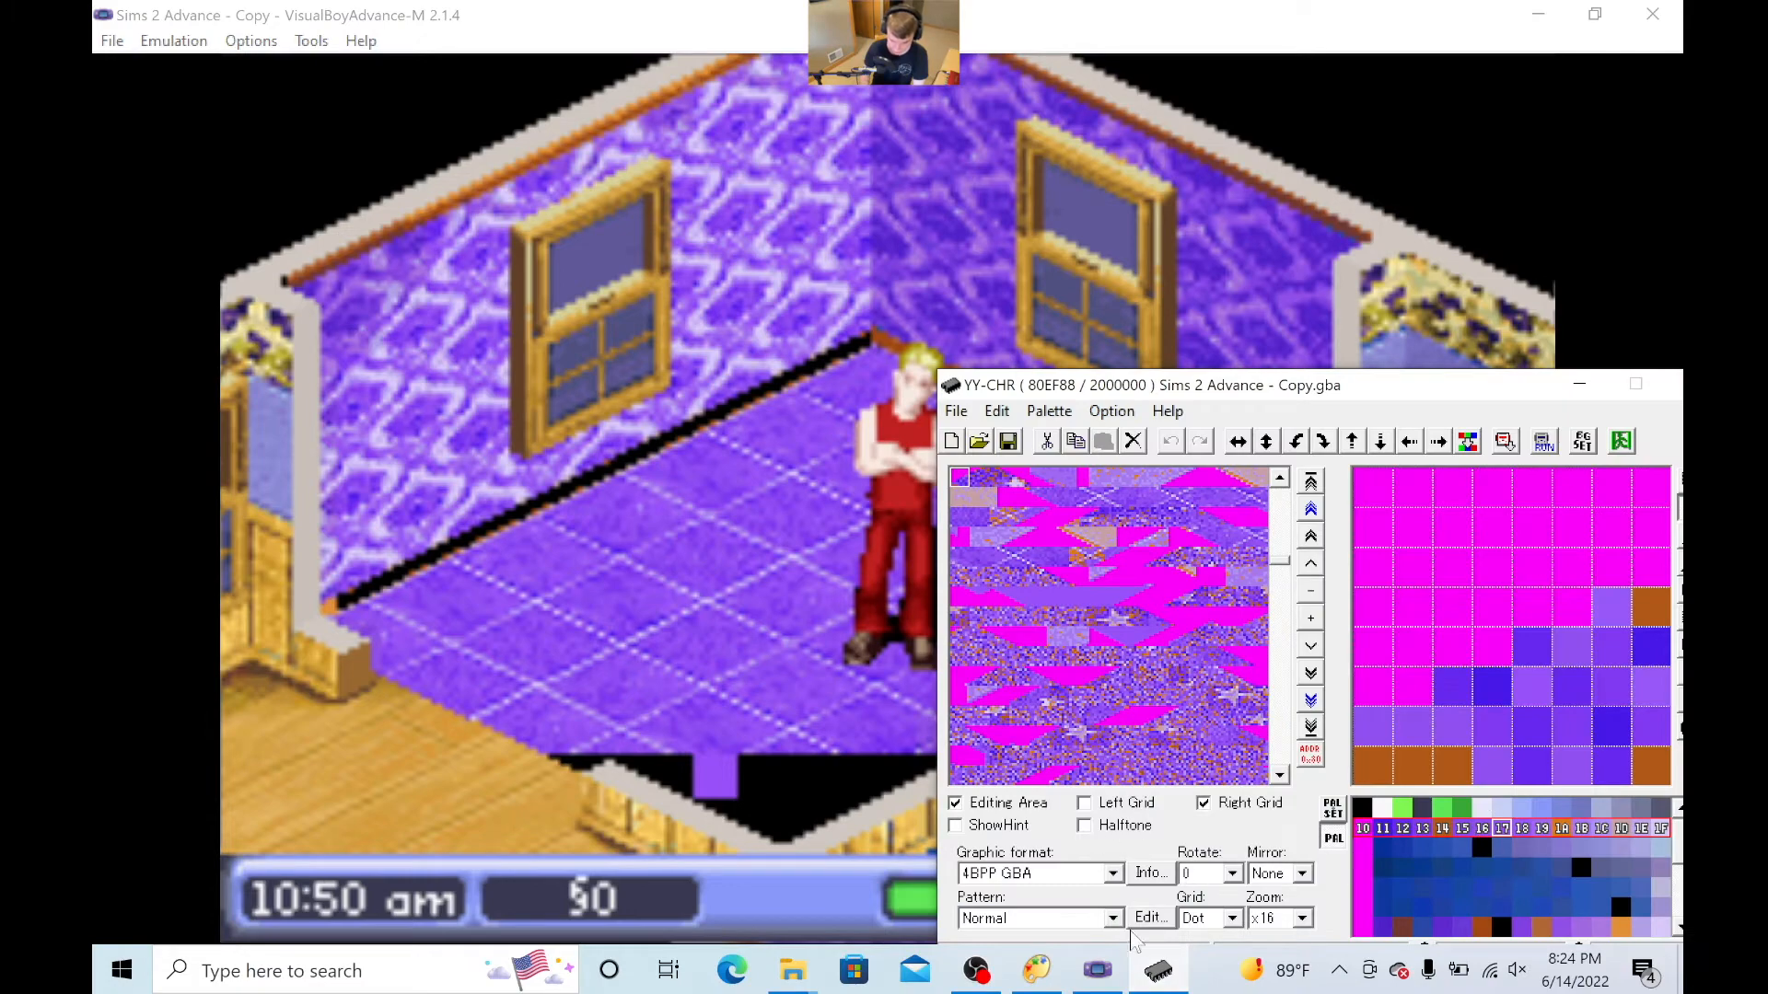
pyautogui.click(1036, 969)
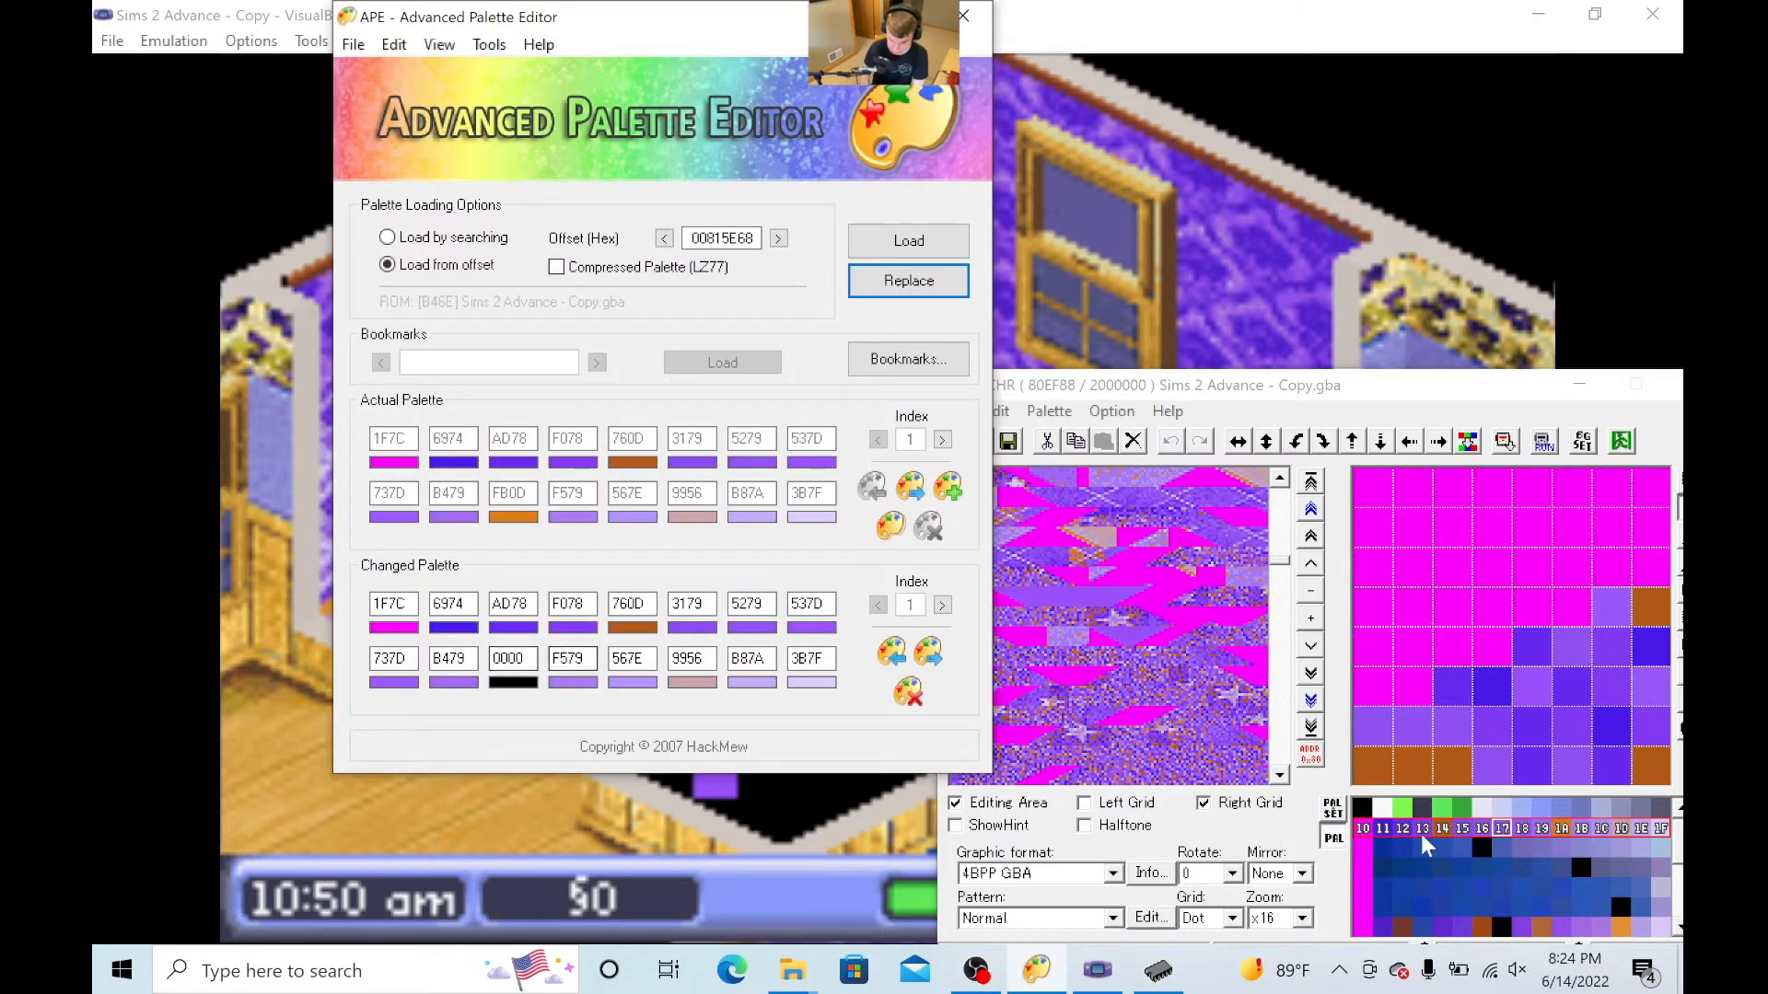
pyautogui.click(1116, 626)
pyautogui.click(828, 823)
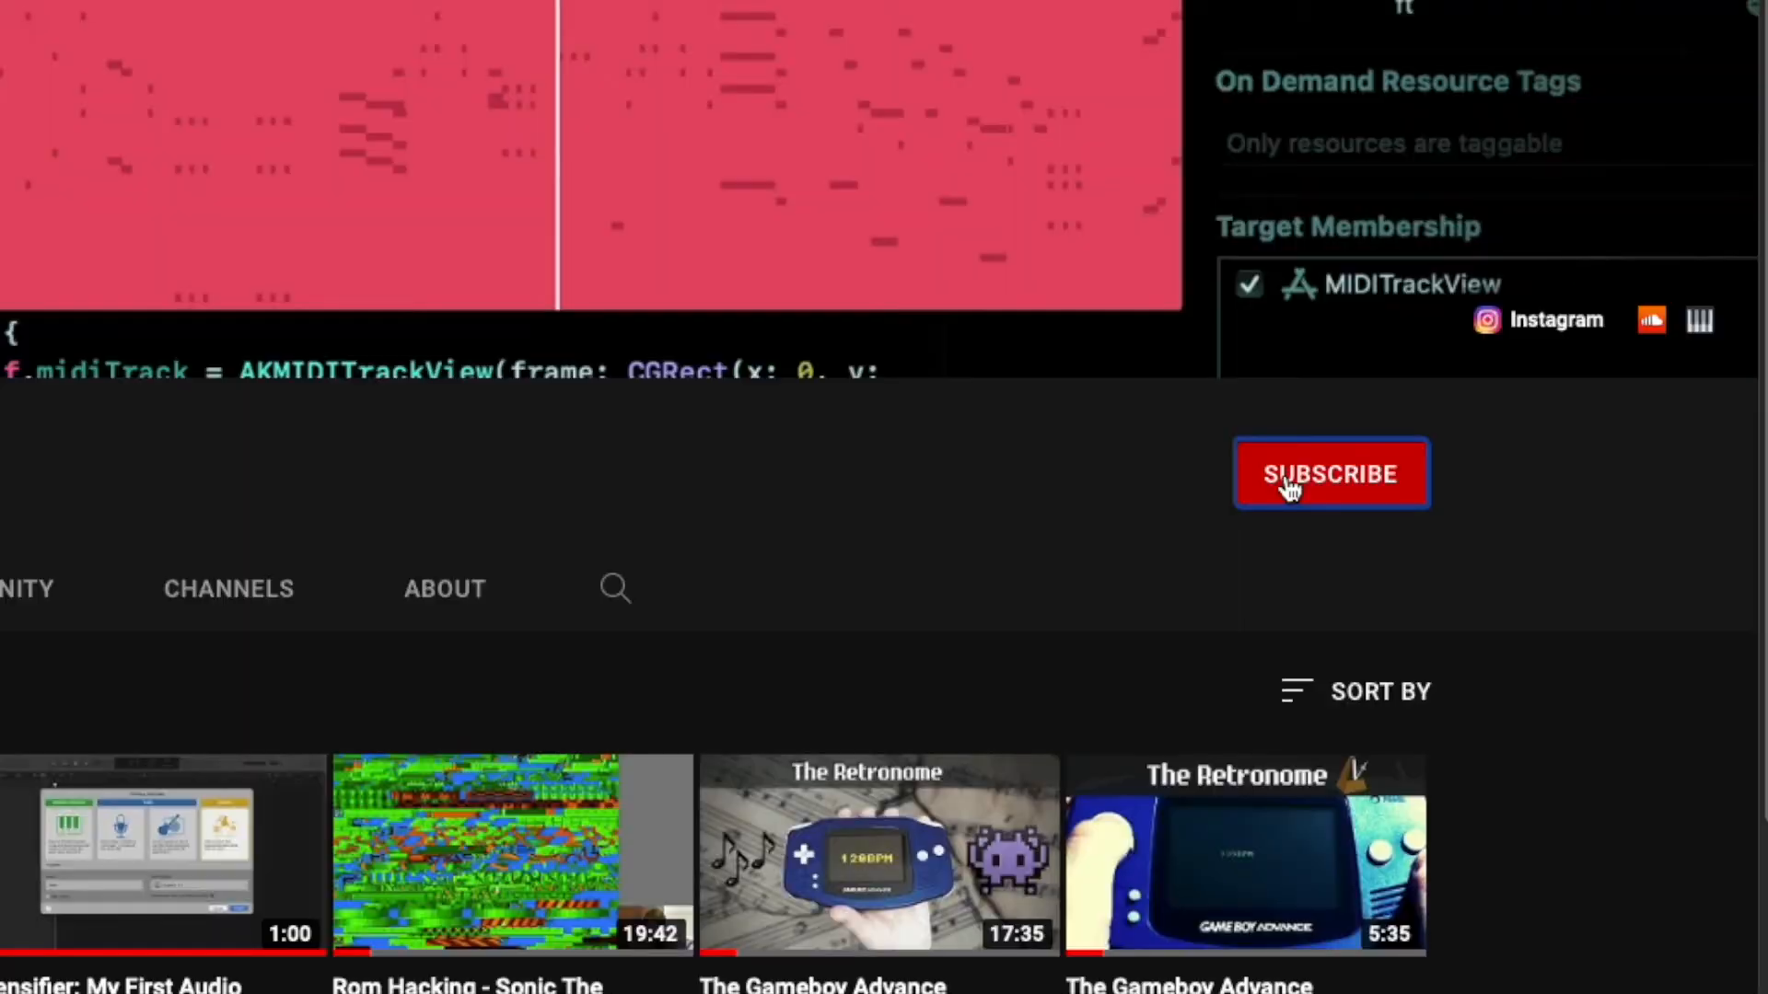
pyautogui.click(1289, 490)
pyautogui.click(1404, 478)
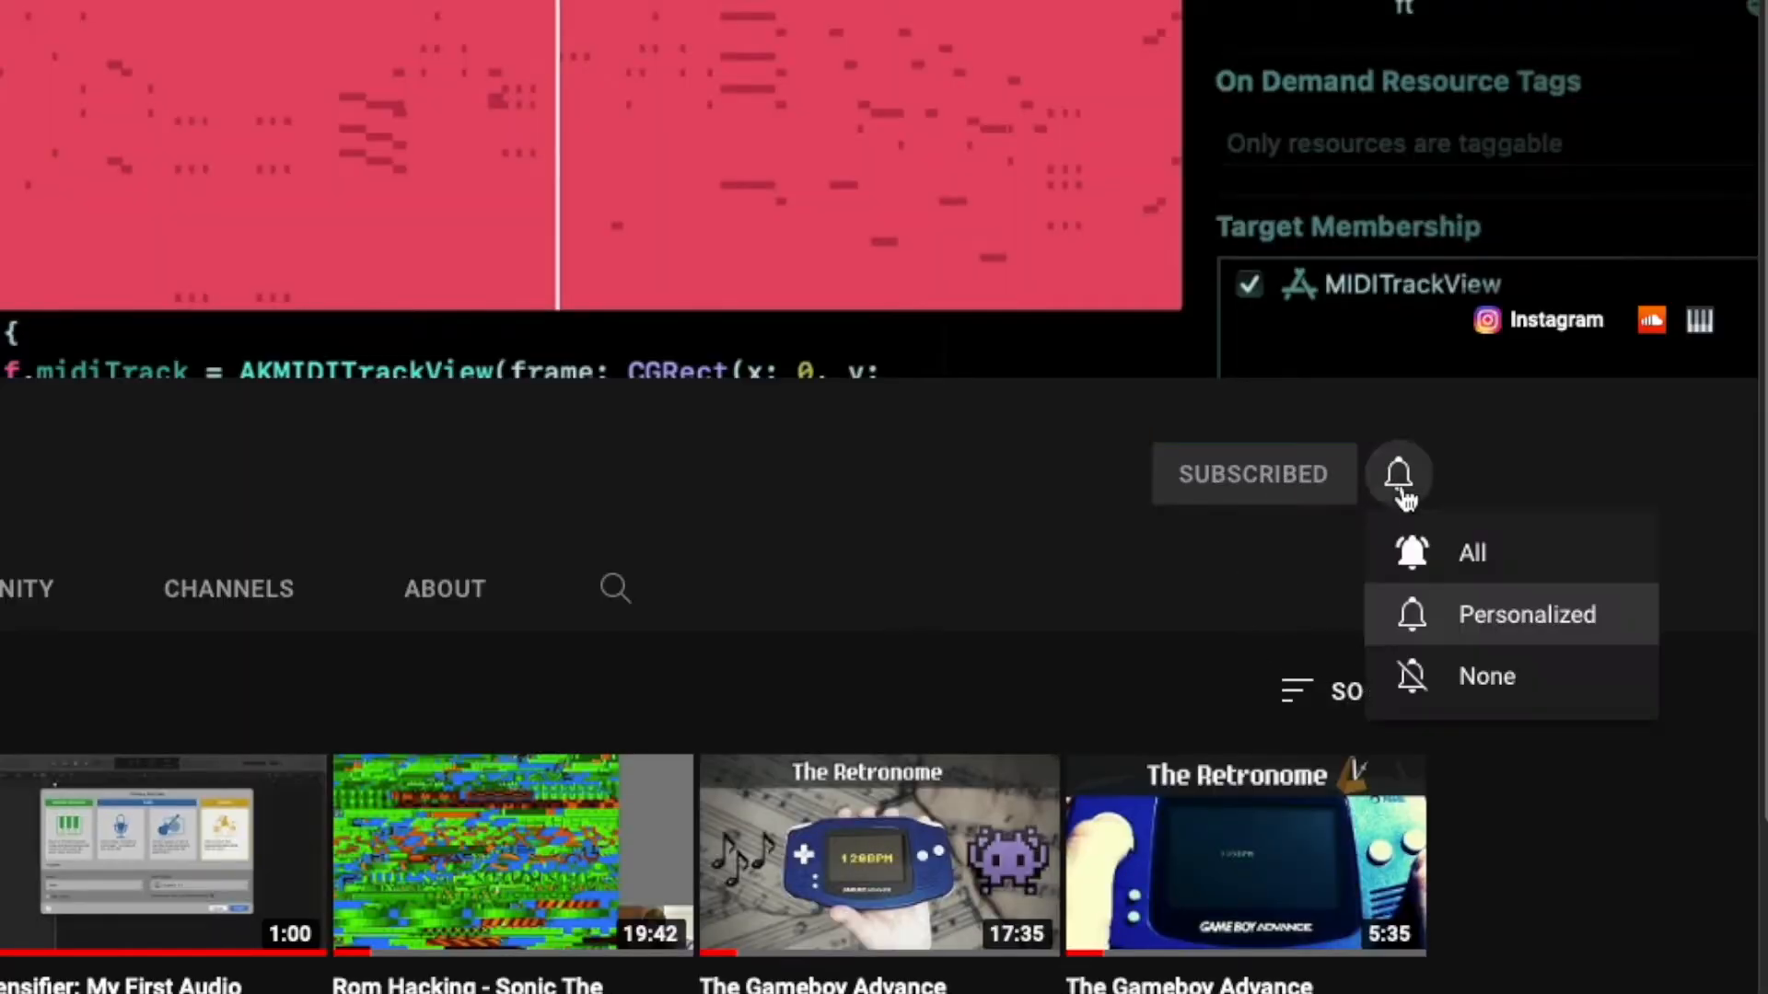
pyautogui.click(1423, 551)
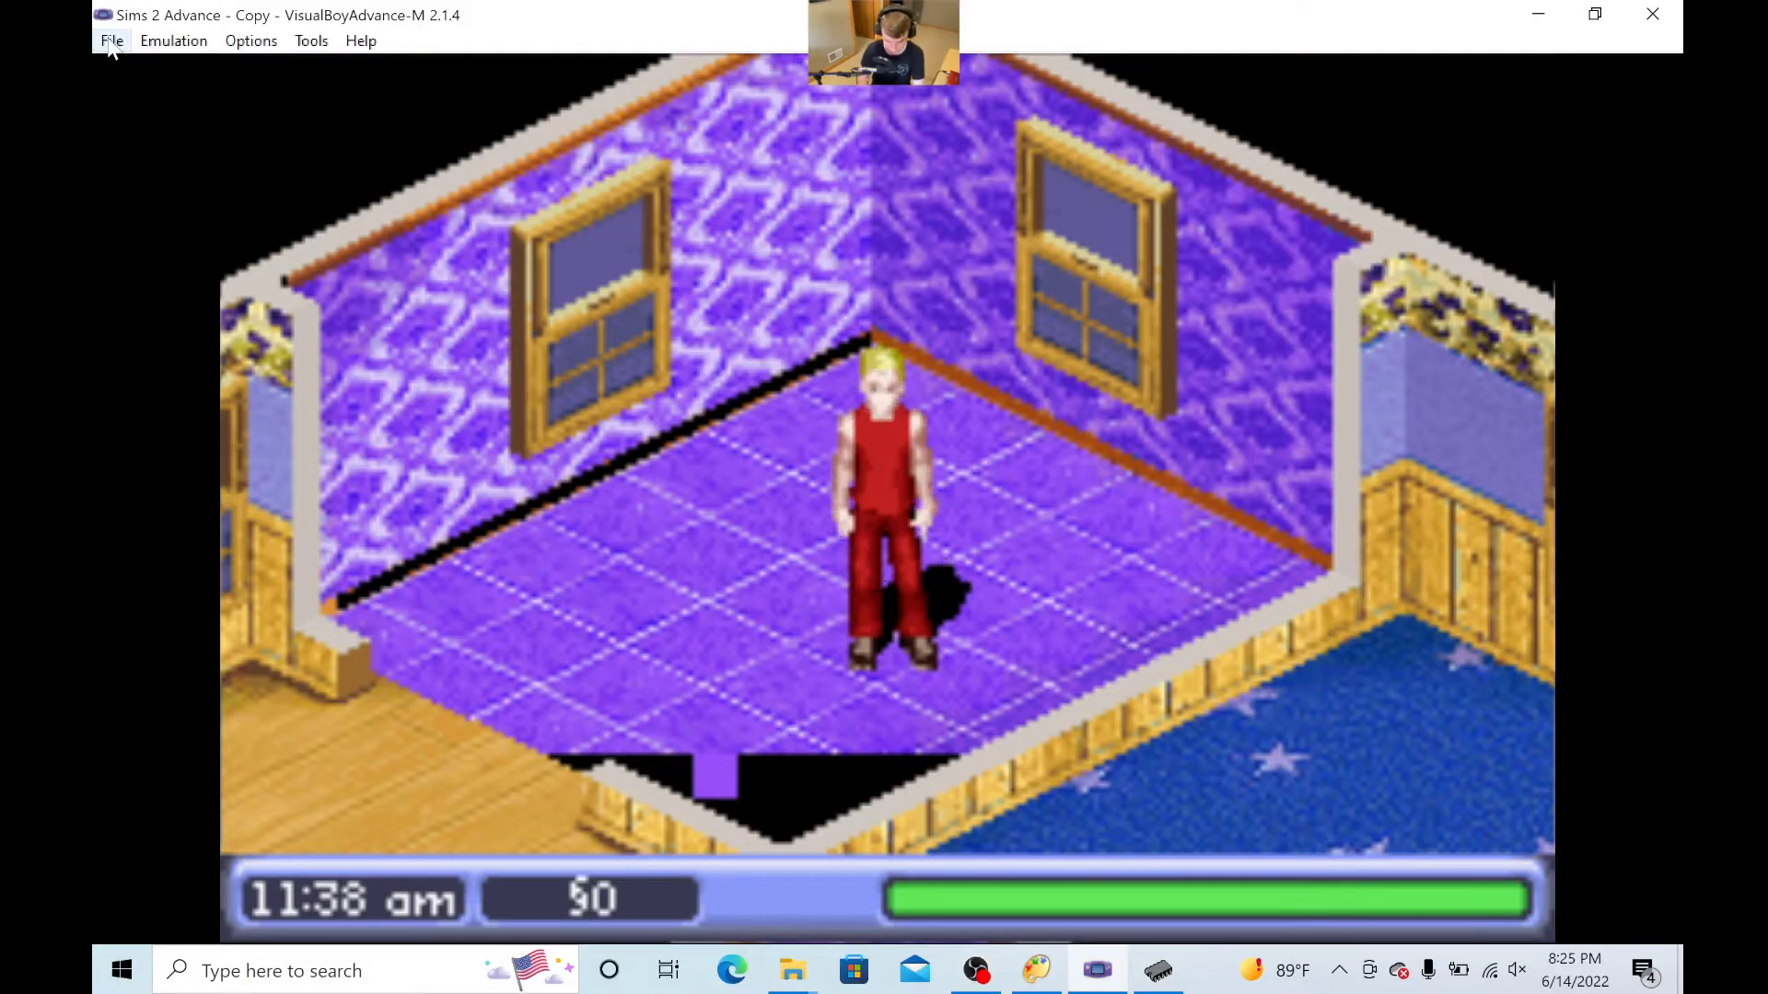
# - Save the emulator's current background palette as the Windows palette Sims 2 Advance - Copy-bg on the Desktop, overwriting the existing file
pyautogui.click(352, 42)
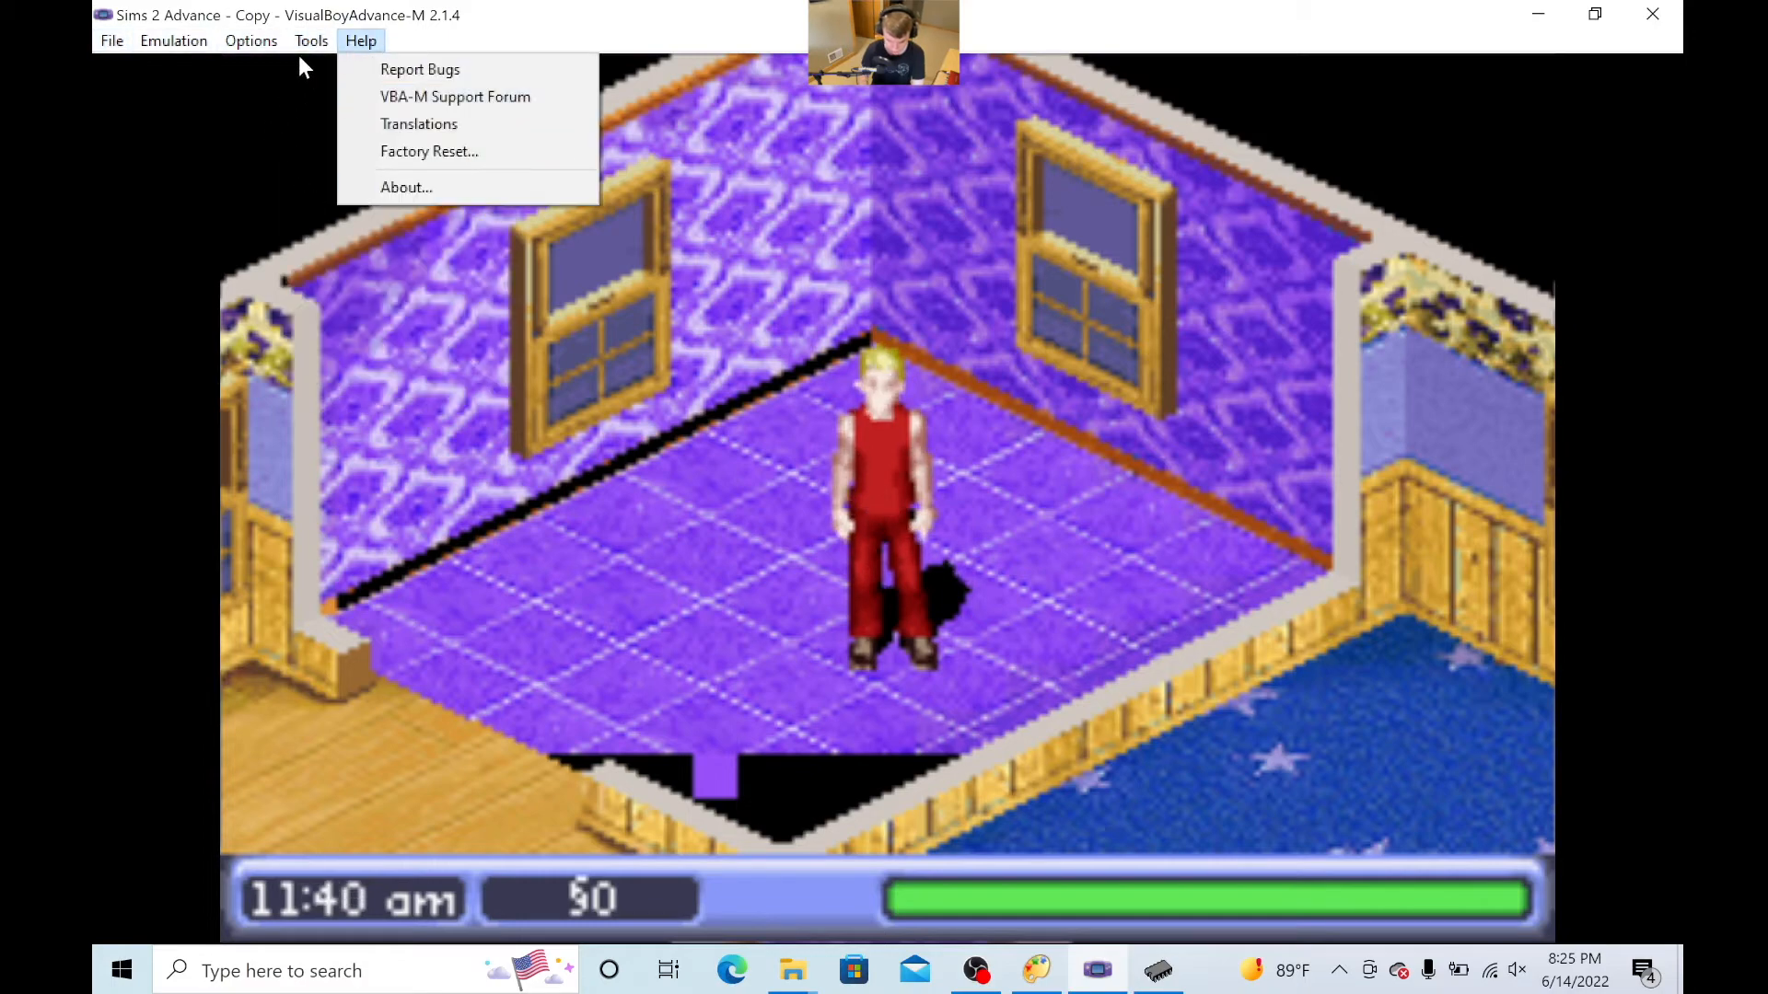
pyautogui.click(368, 289)
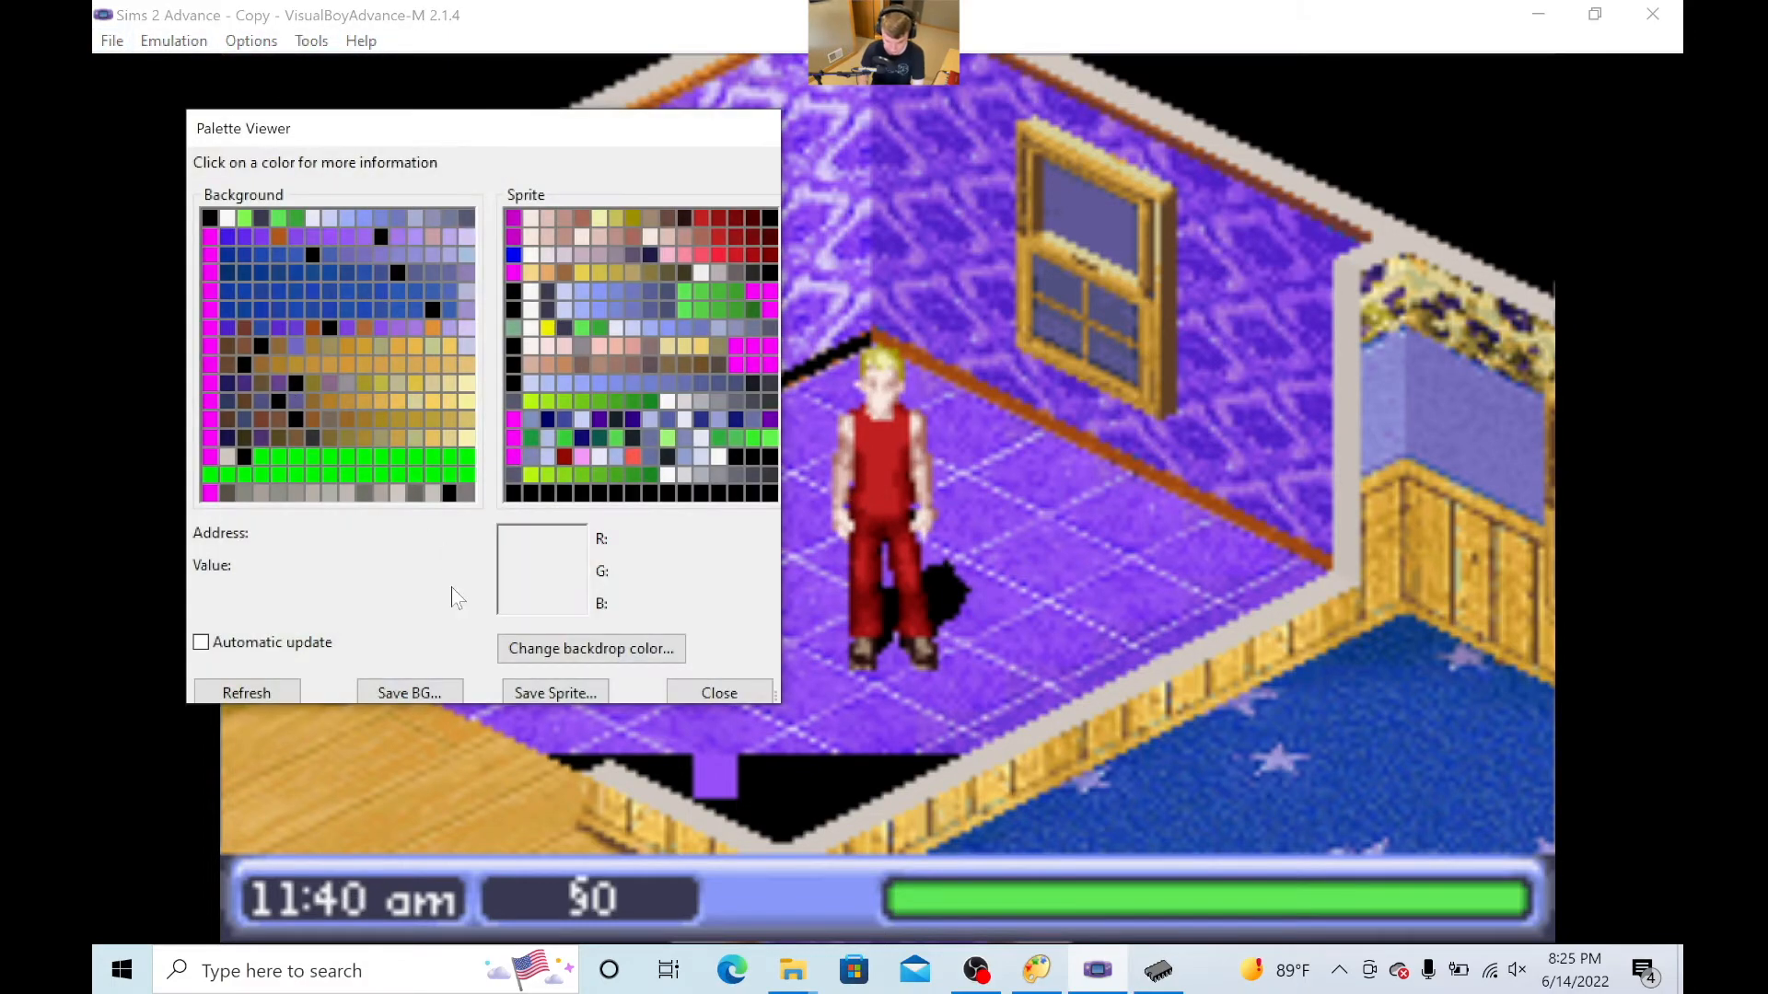
pyautogui.click(427, 694)
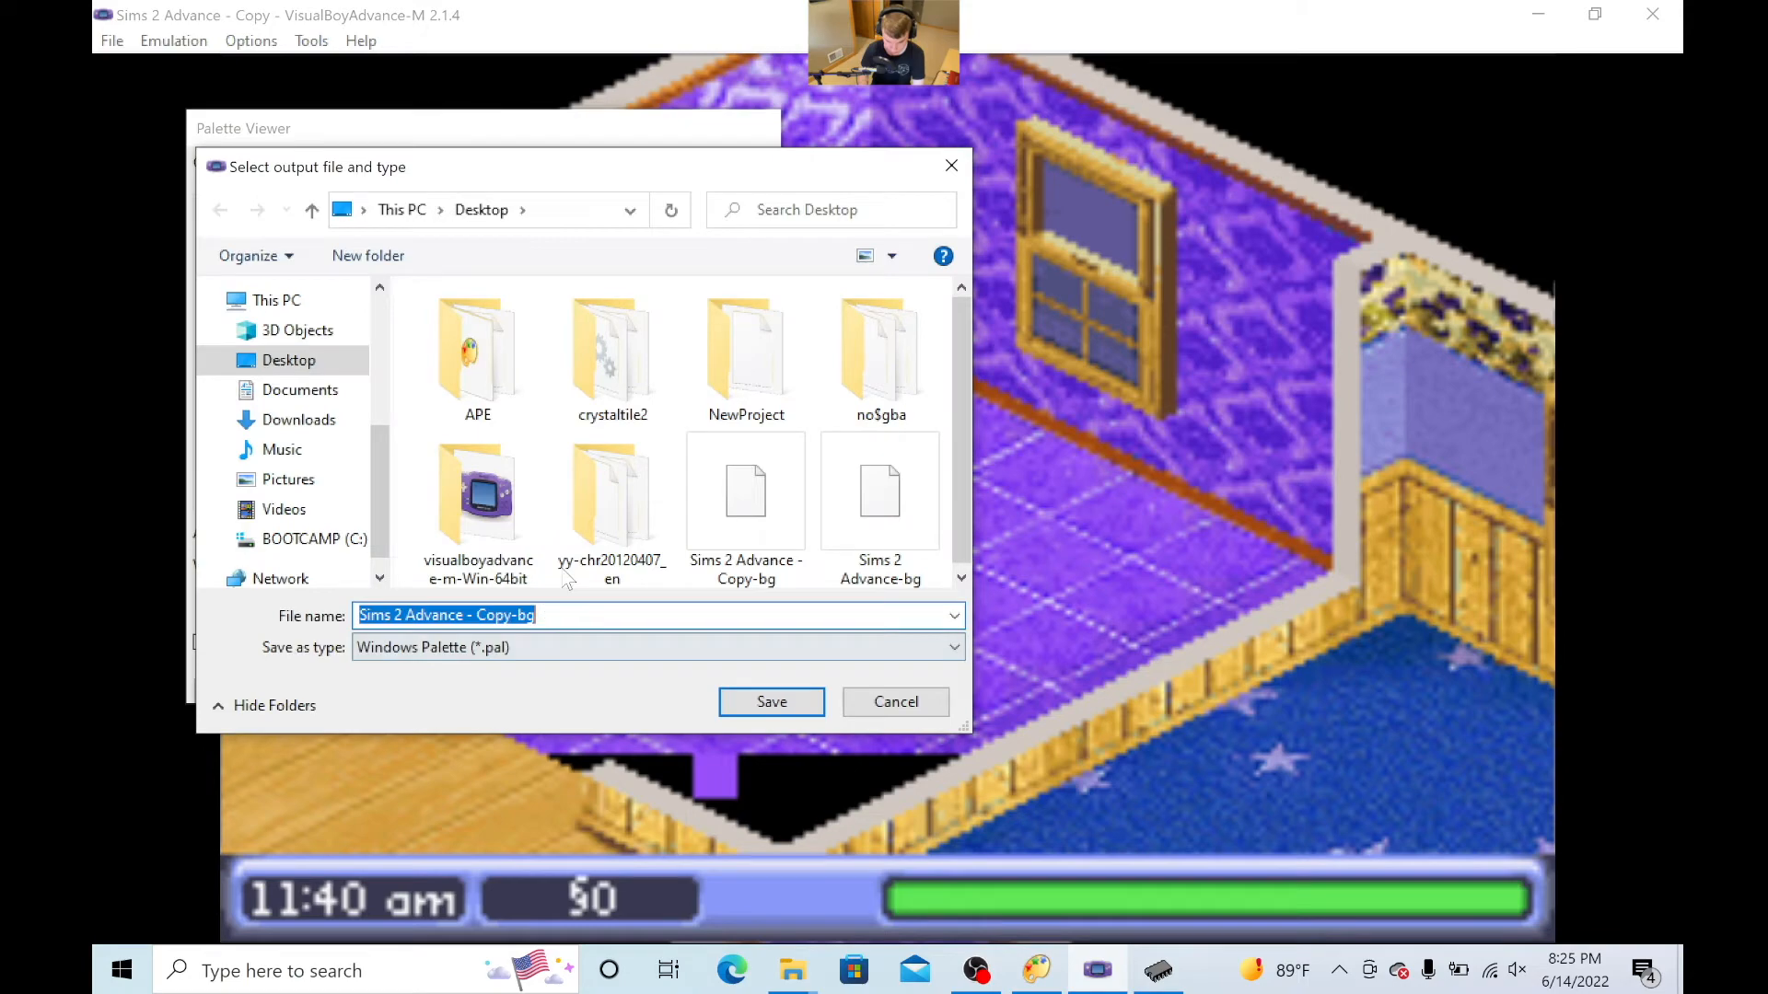
pyautogui.click(772, 701)
pyautogui.click(957, 494)
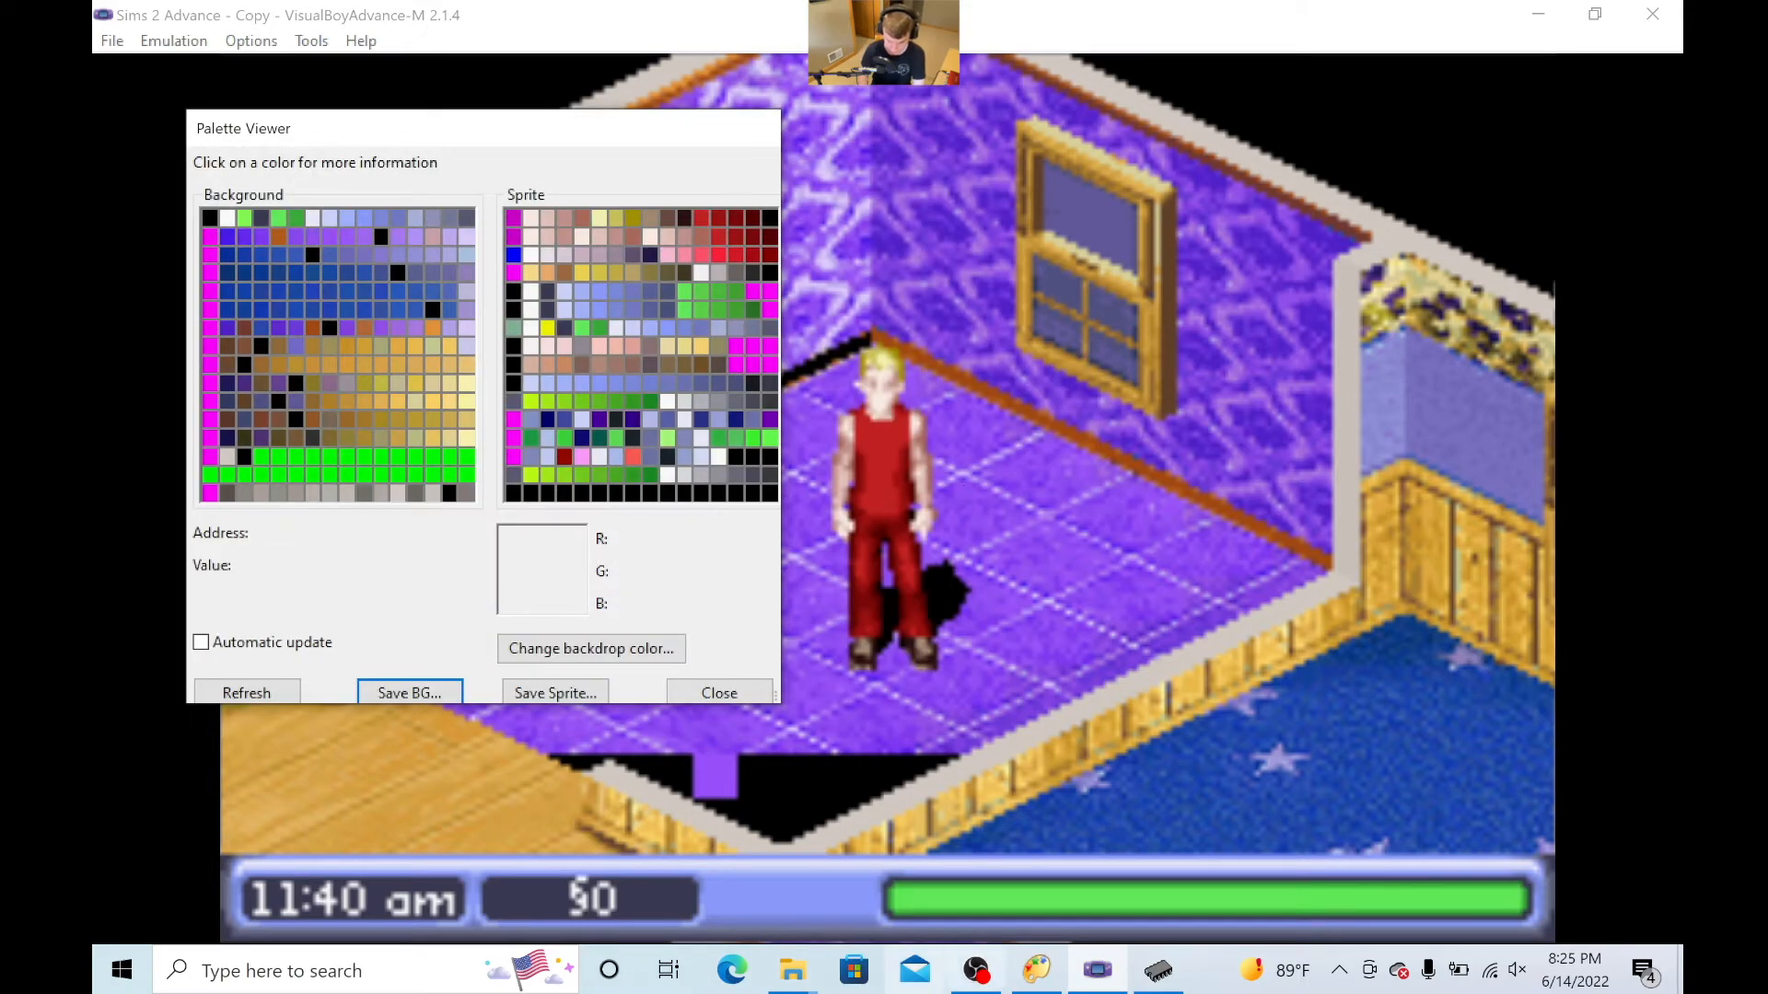
# - Switch to YY-CHR, place it beside the room, and load the palette file Sims 2 Advance - Copy-bg from the Desktop
pyautogui.click(1162, 974)
pyautogui.moveTo(1188, 388); pyautogui.dragTo(572, 120)
pyautogui.click(381, 143)
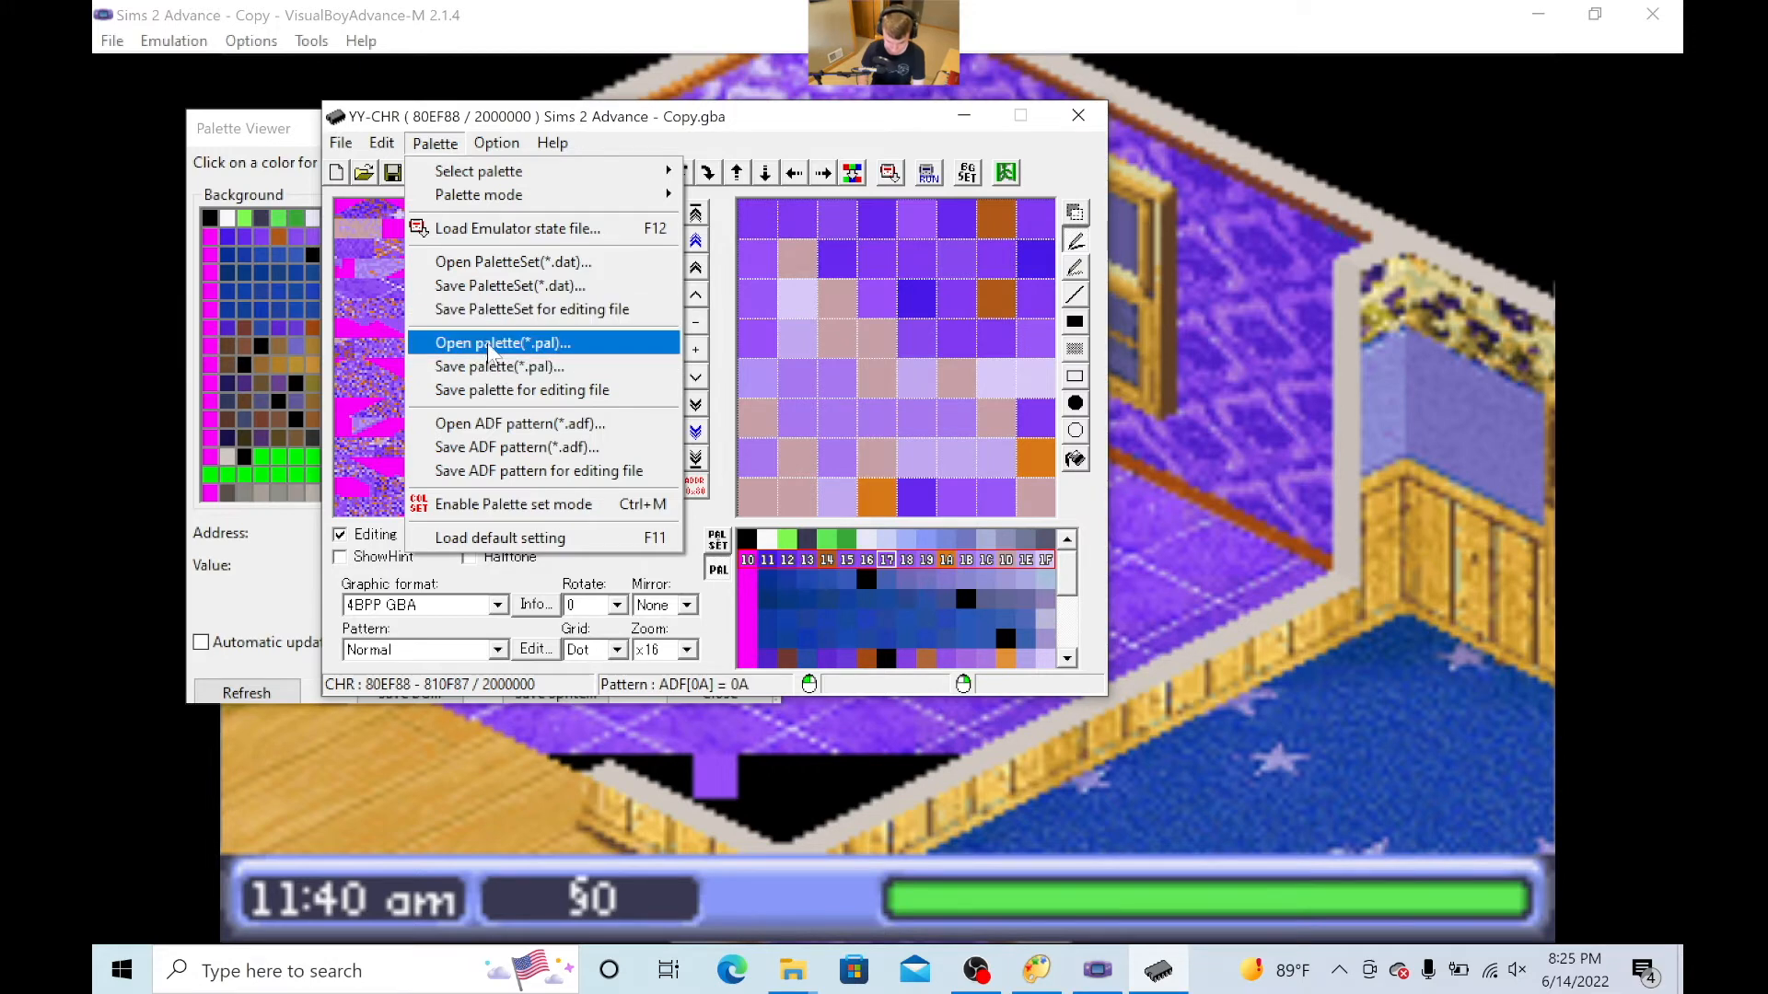
pyautogui.click(494, 345)
pyautogui.scroll(-3, 1012, 414)
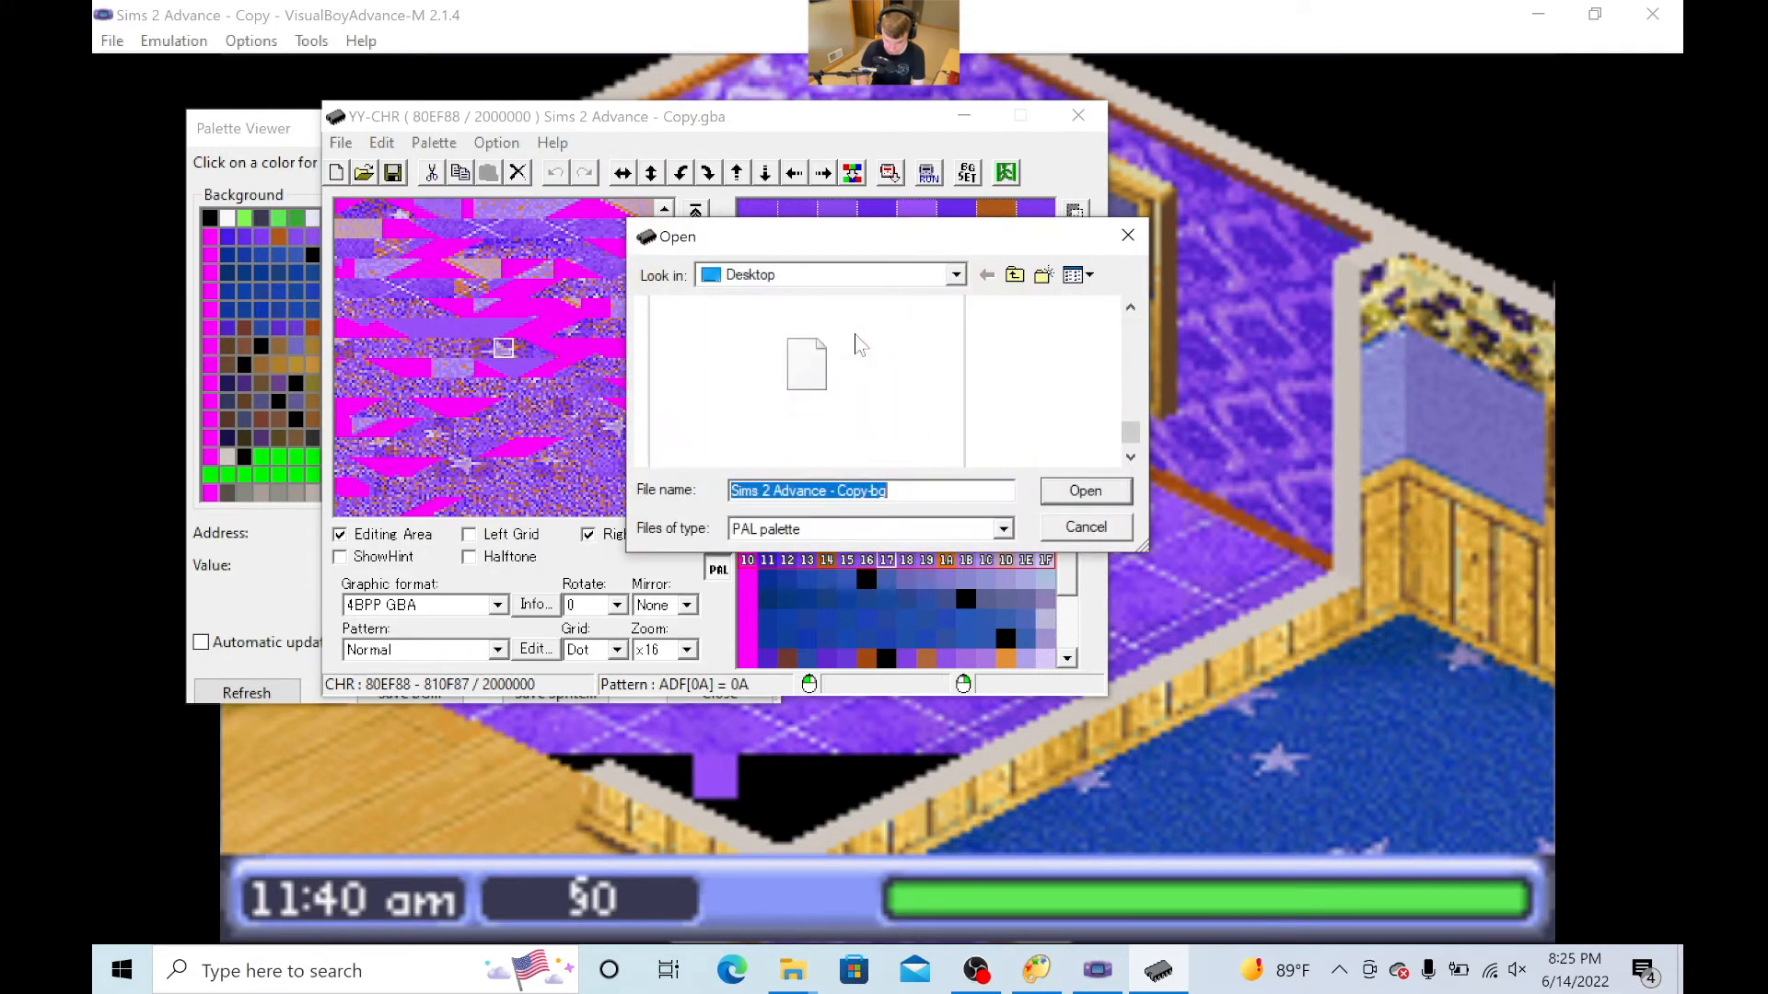
pyautogui.scroll(1, 856, 343)
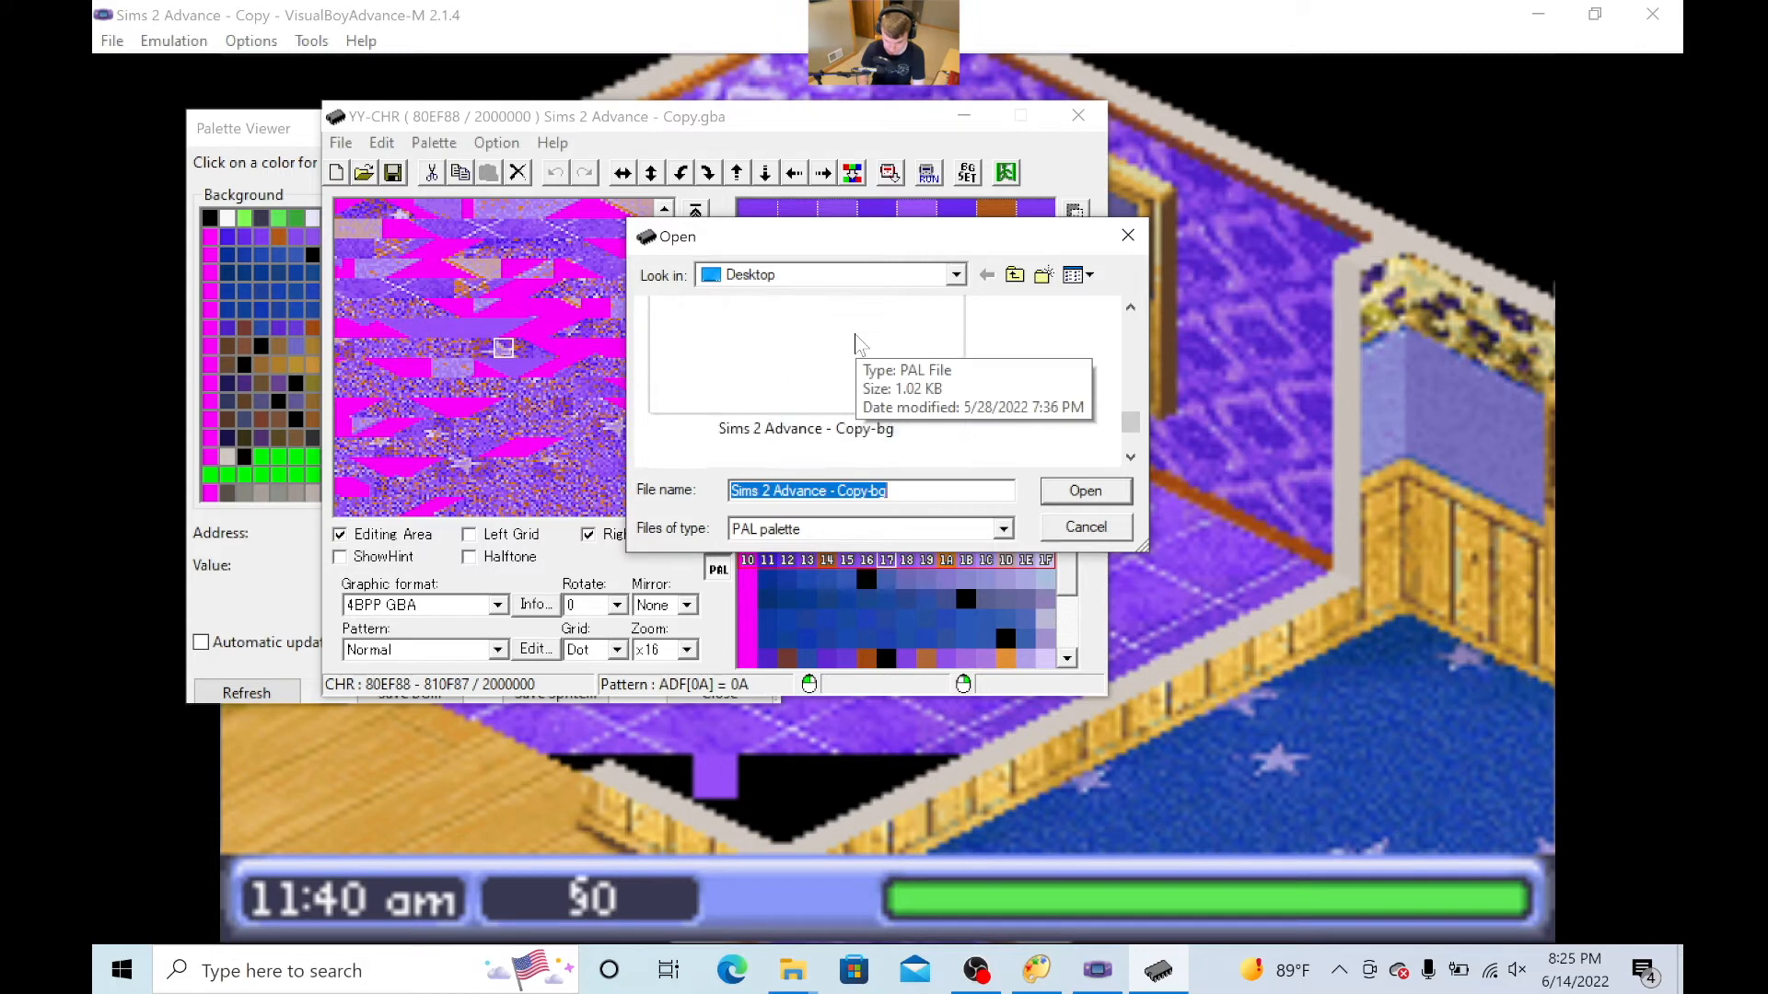
pyautogui.click(852, 343)
pyautogui.click(1087, 491)
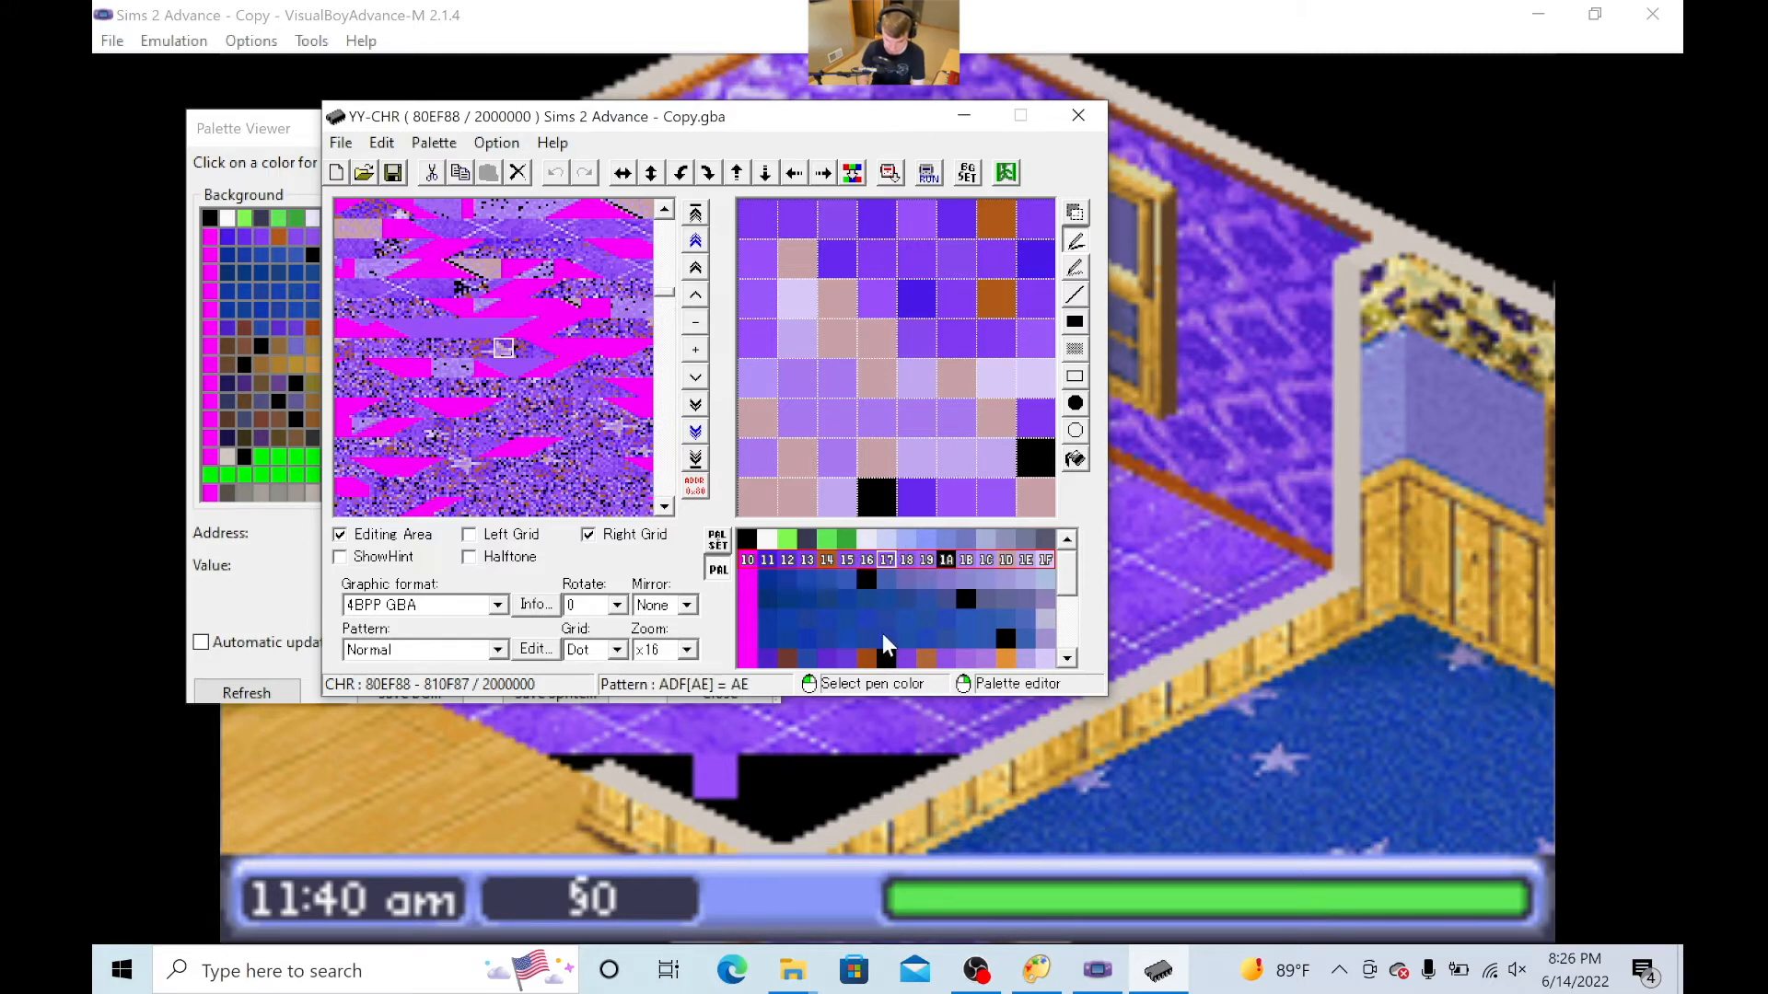
# - Preview the room graphics with palette row 60–6F and select a solid black tile at 80ECE8, using the tile grid to locate it
pyautogui.click(889, 660)
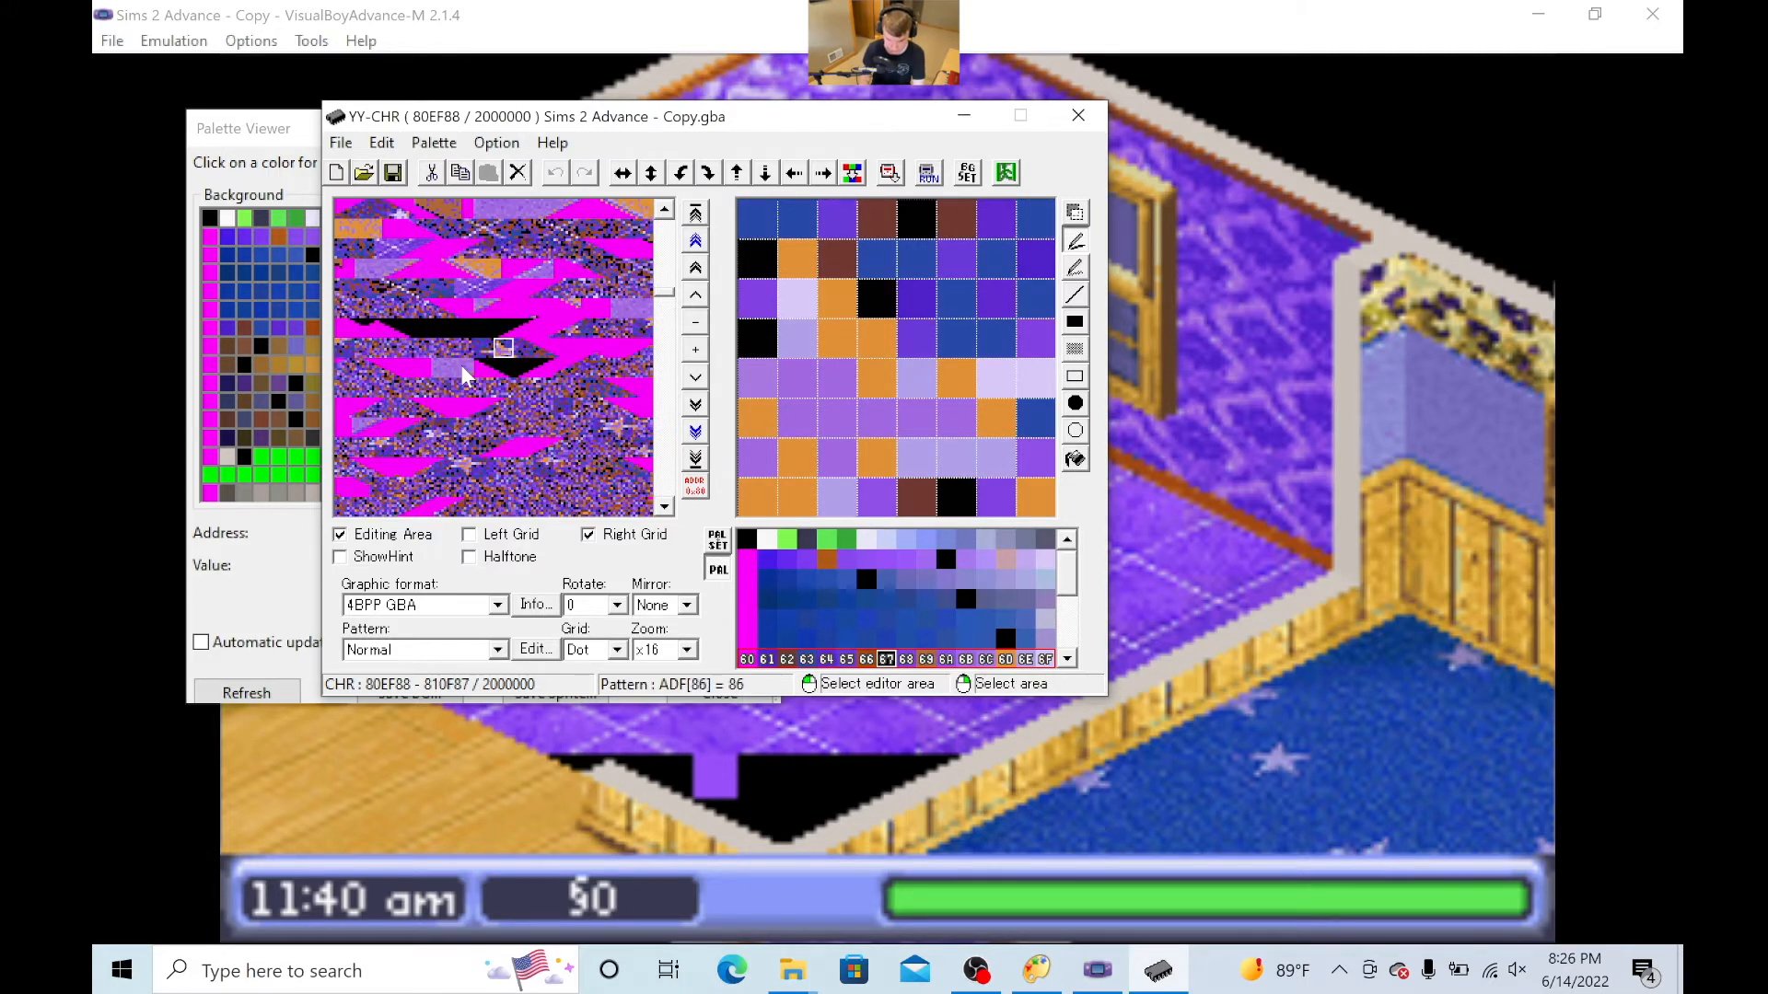
pyautogui.scroll(4, 465, 375)
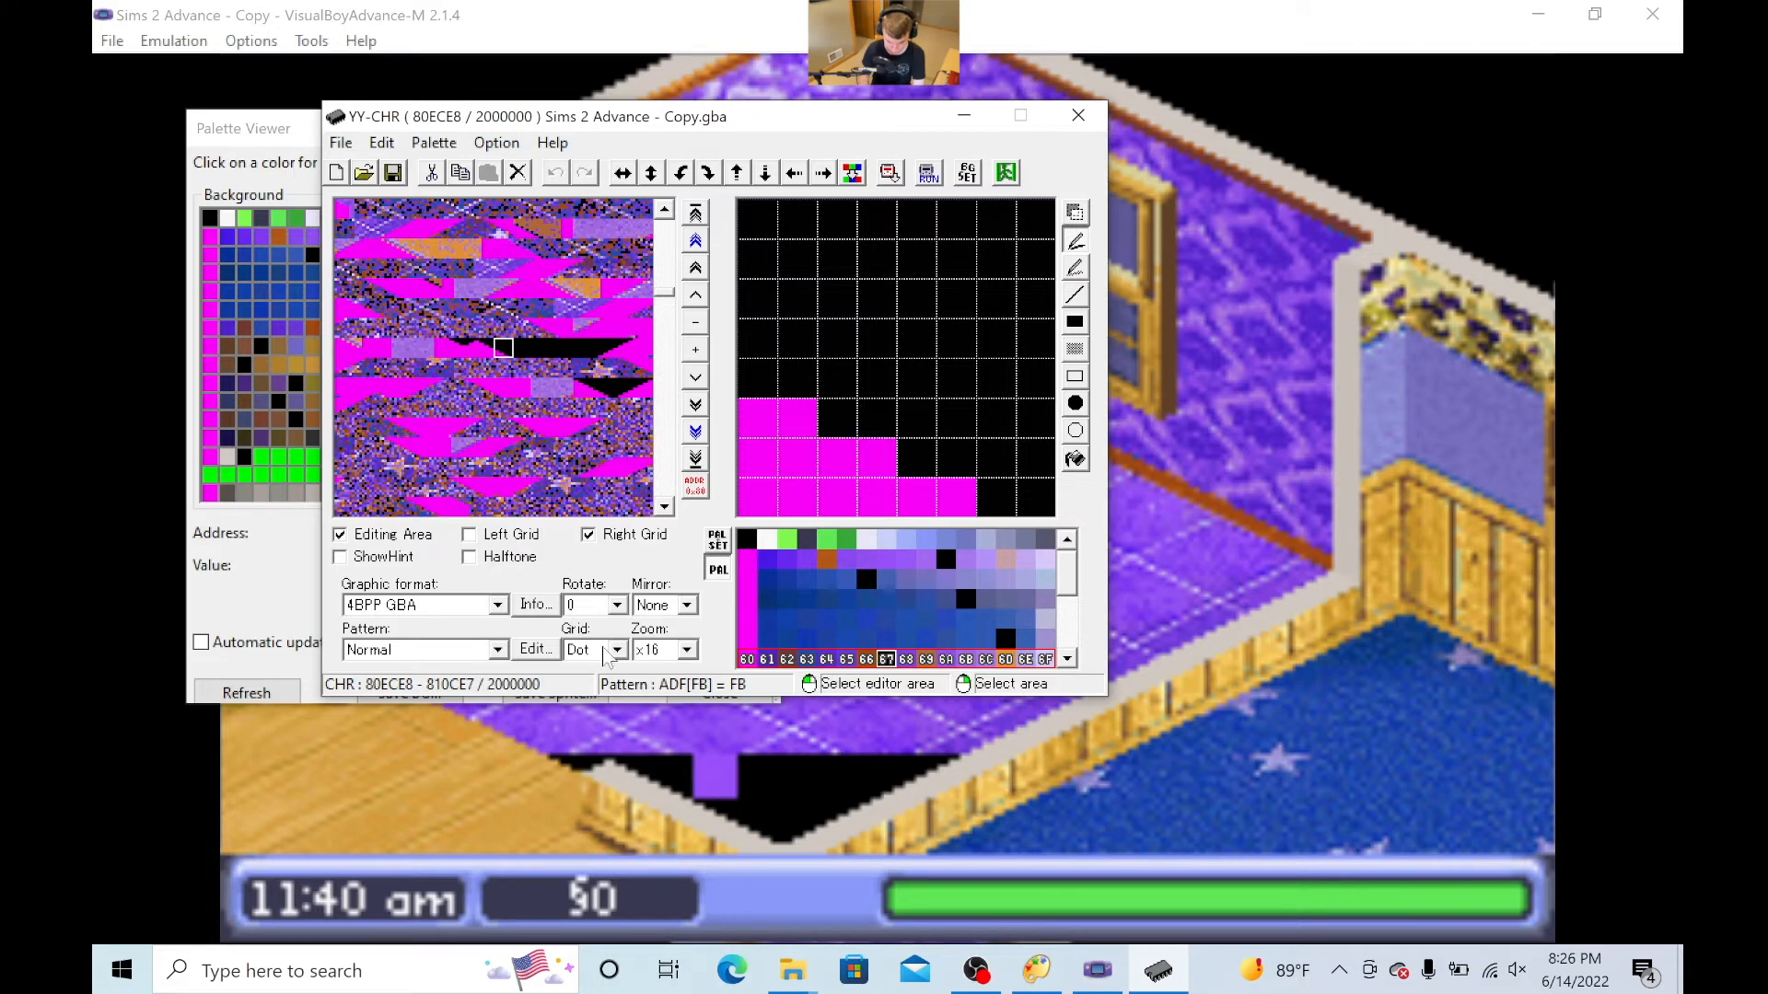
pyautogui.click(468, 536)
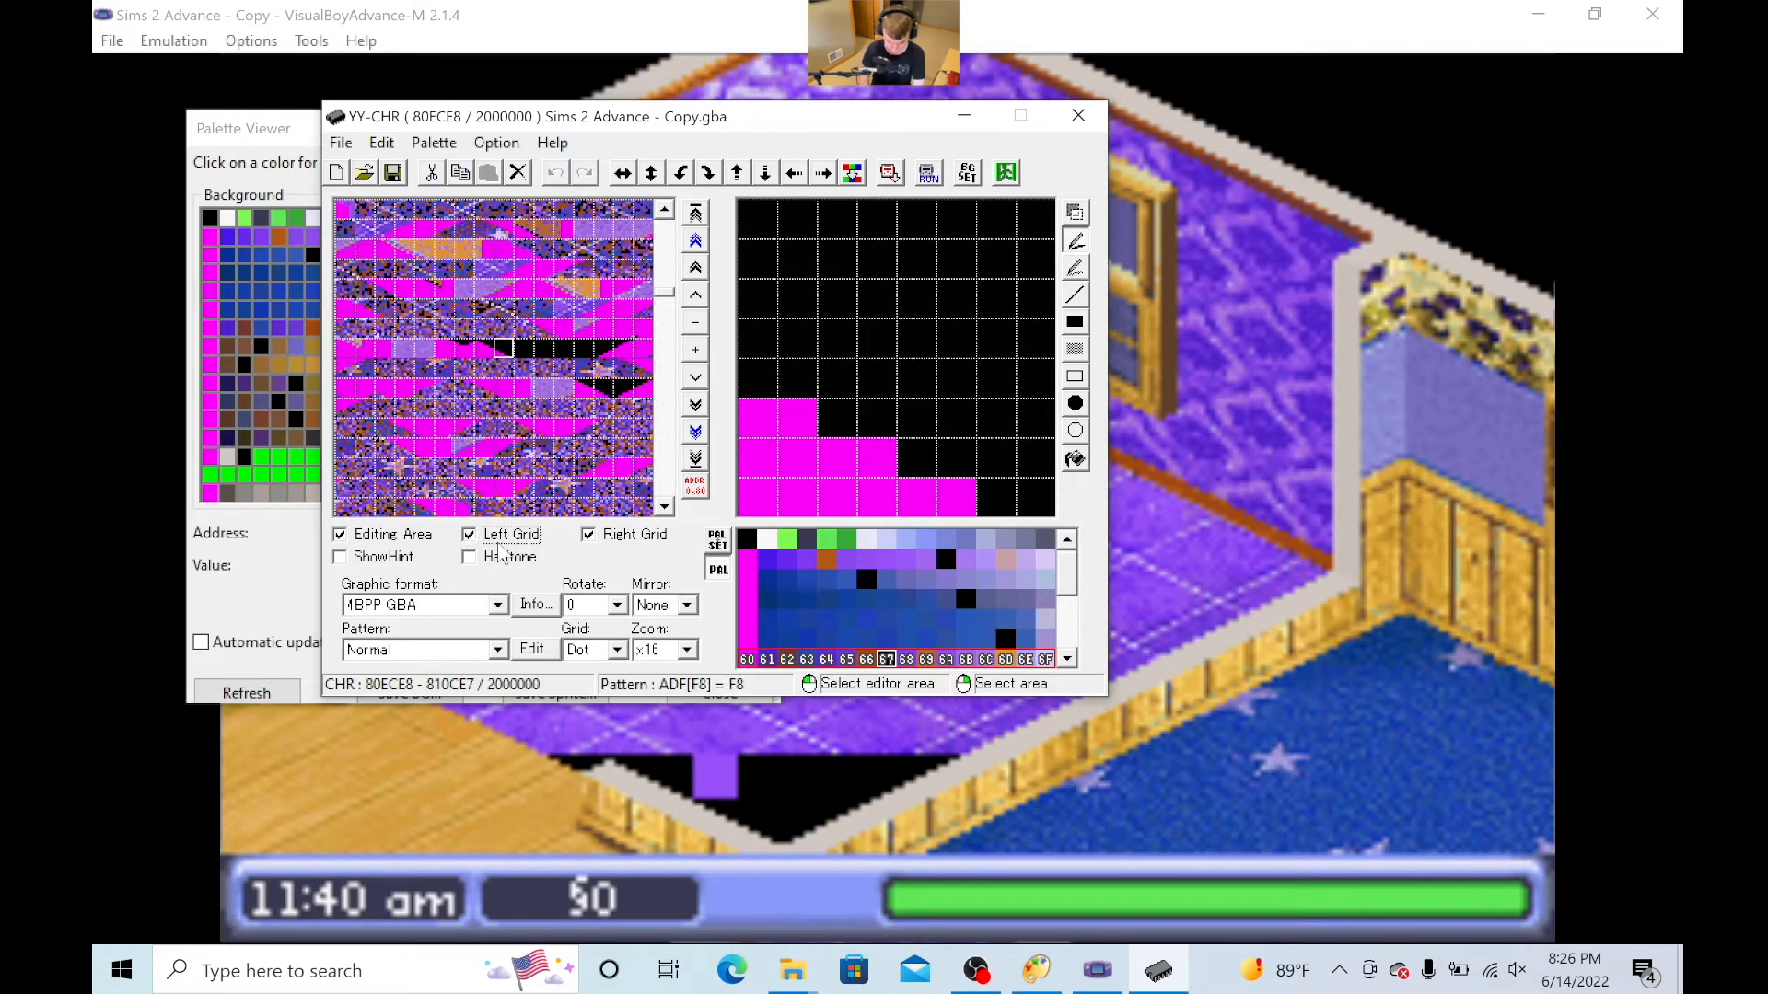
pyautogui.click(525, 355)
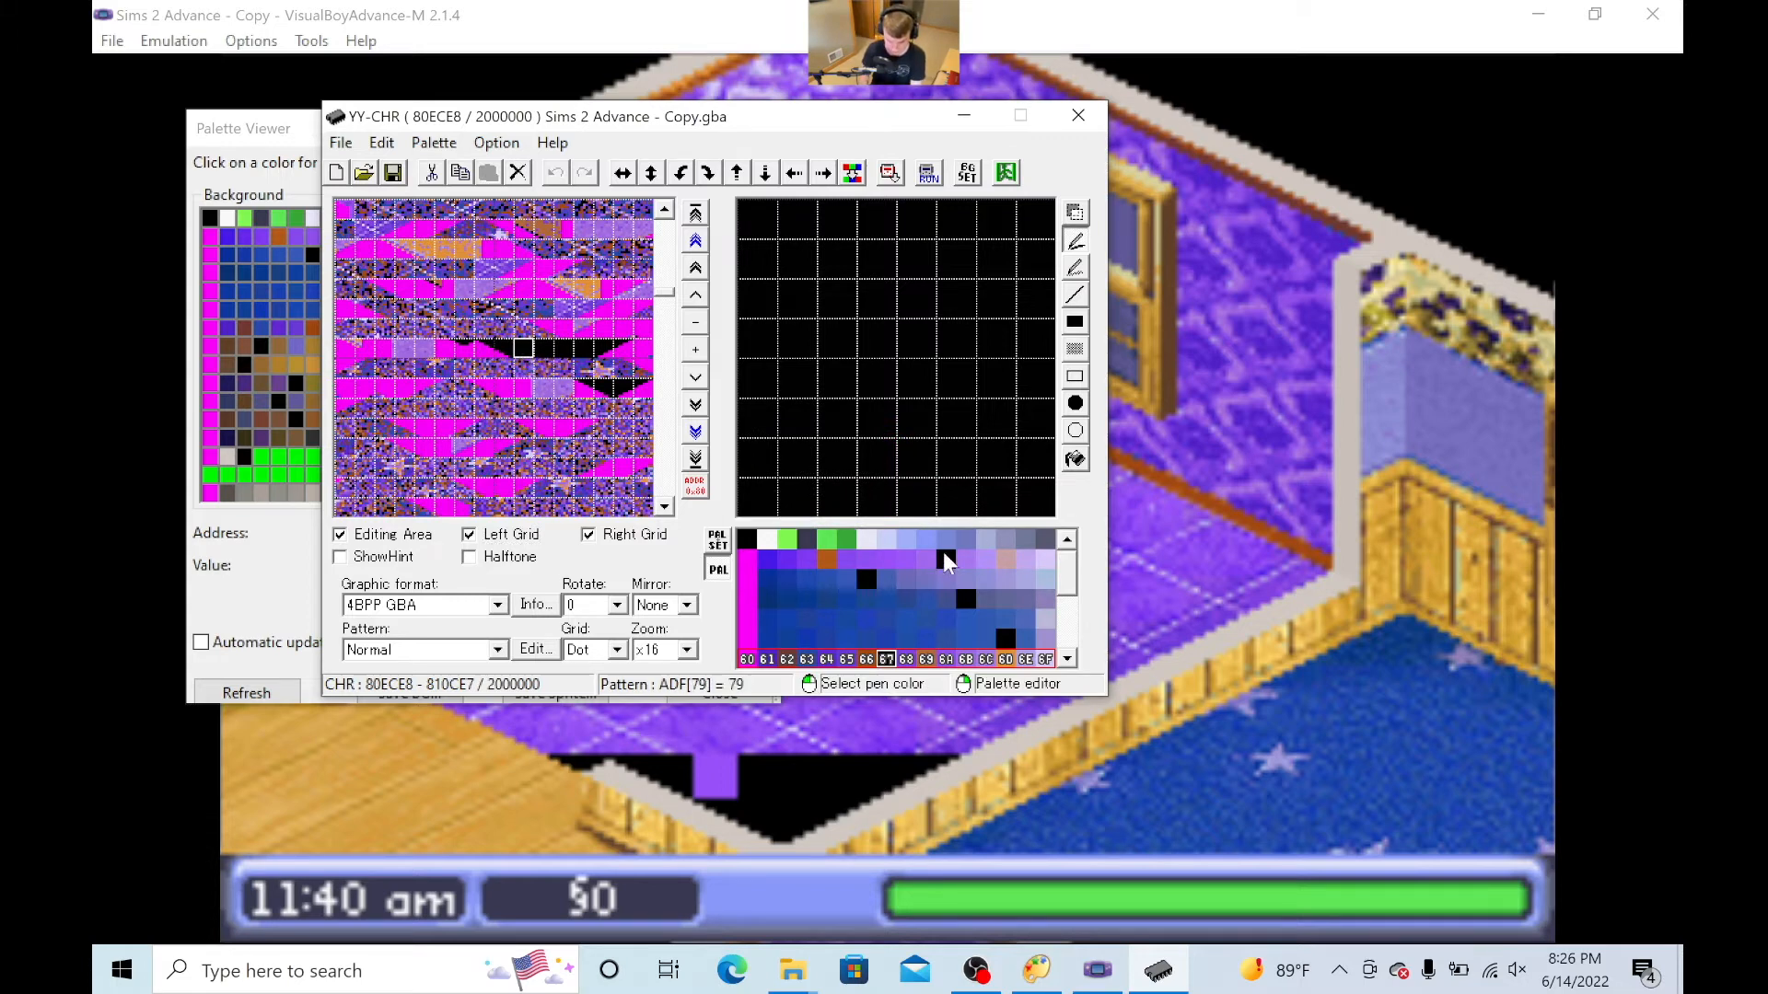
pyautogui.click(469, 534)
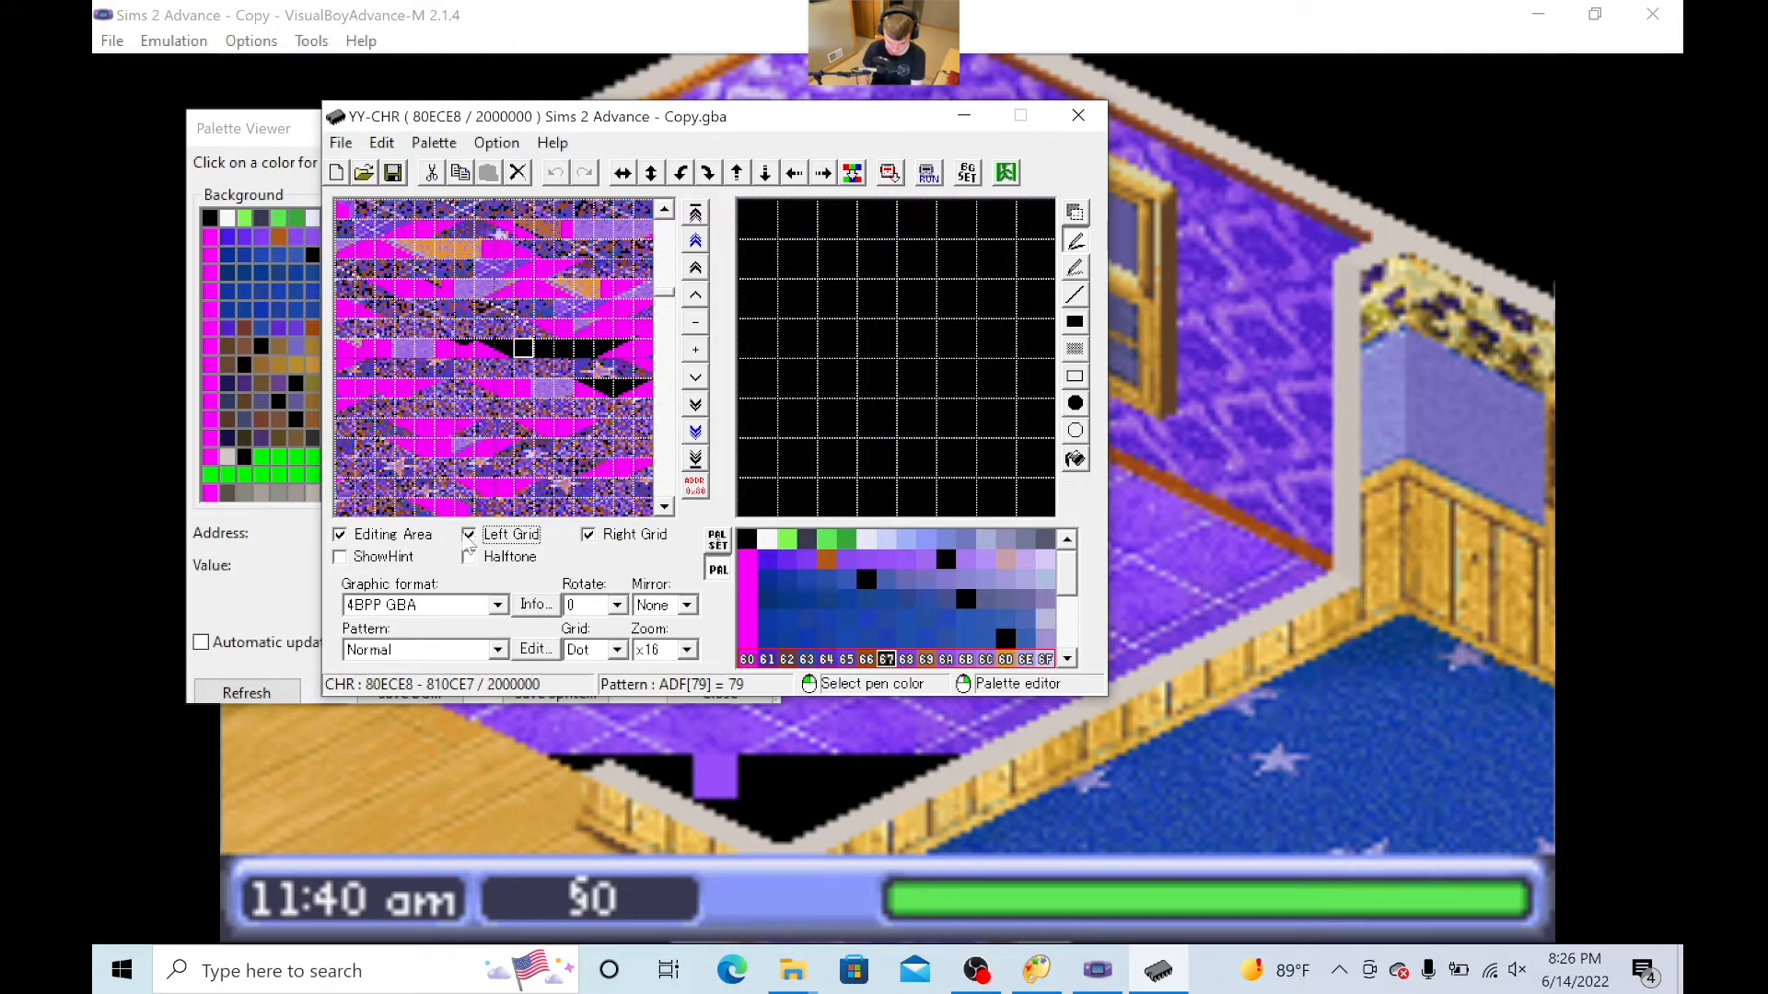
# - Fill the selected tile completely with black colour 1A from palette row 10–1F and save the ROM
pyautogui.click(944, 561)
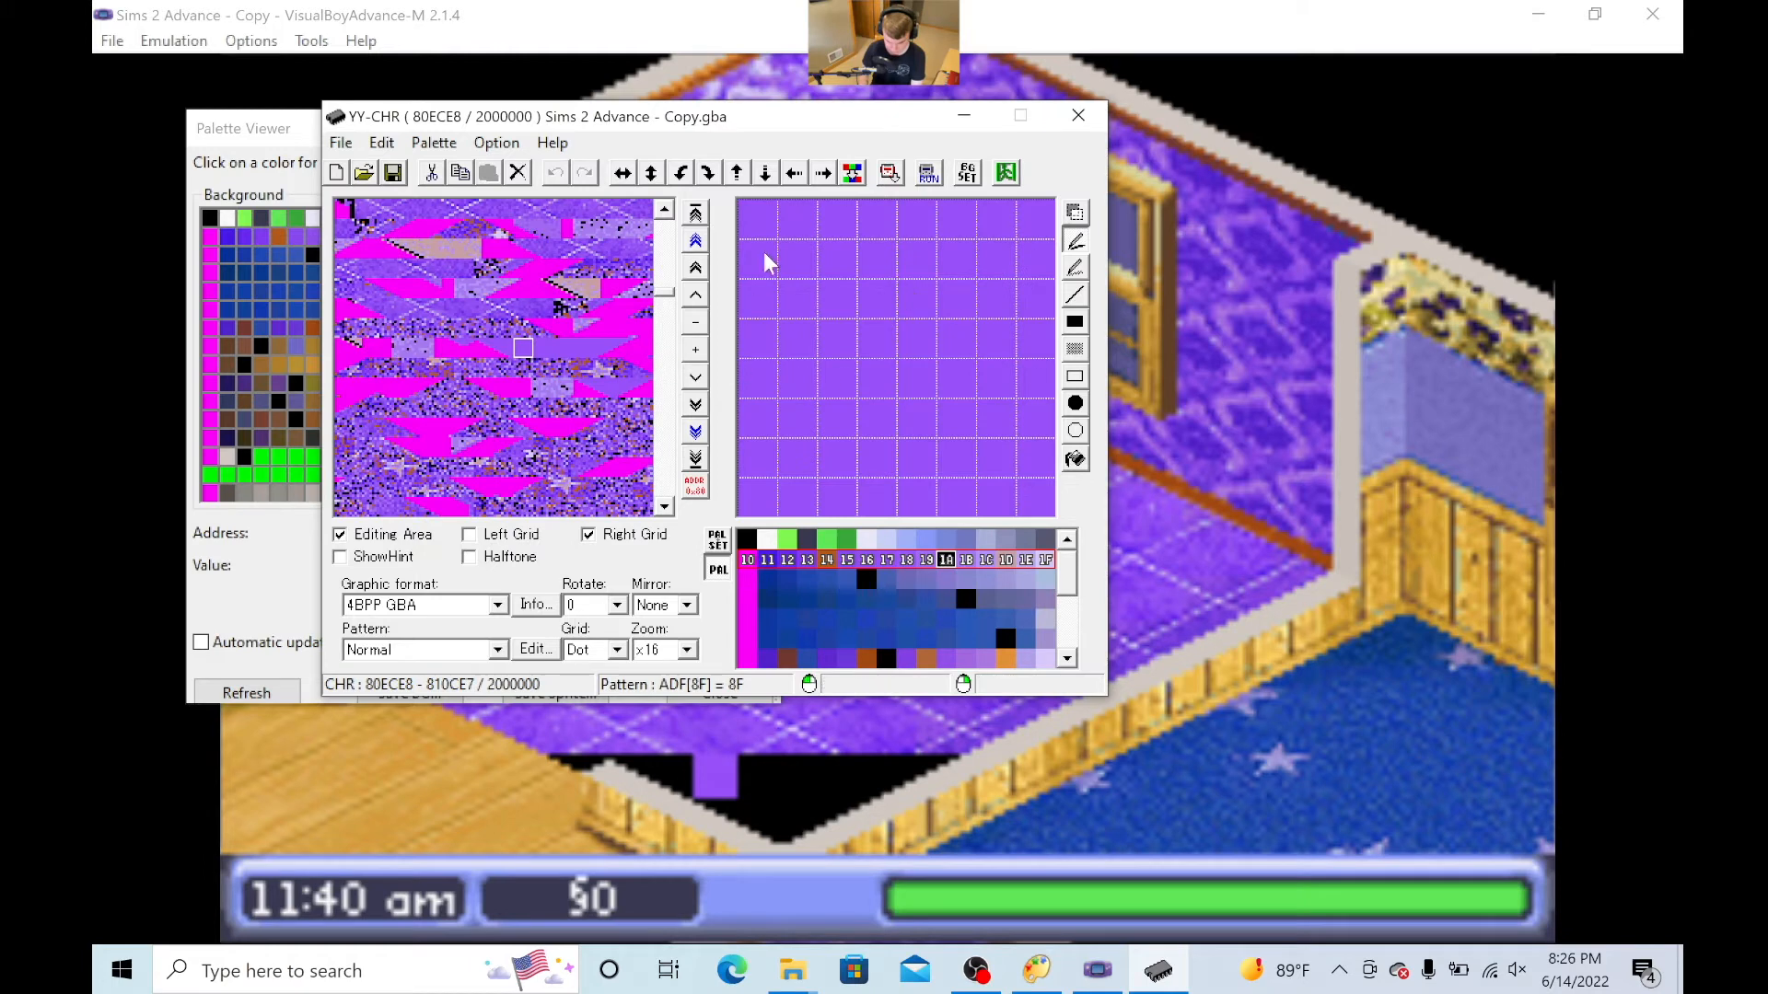
pyautogui.moveTo(757, 228)
pyautogui.mouseDown()
pyautogui.moveTo(1019, 246)
pyautogui.moveTo(1067, 285)
pyautogui.moveTo(1025, 545)
pyautogui.moveTo(897, 497)
pyautogui.moveTo(691, 491)
pyautogui.moveTo(1028, 417)
pyautogui.moveTo(1015, 445)
pyautogui.moveTo(936, 448)
pyautogui.moveTo(736, 425)
pyautogui.moveTo(1008, 420)
pyautogui.moveTo(1067, 396)
pyautogui.moveTo(735, 369)
pyautogui.moveTo(1011, 386)
pyautogui.moveTo(867, 314)
pyautogui.moveTo(760, 391)
pyautogui.moveTo(856, 312)
pyautogui.moveTo(876, 352)
pyautogui.moveTo(706, 270)
pyautogui.moveTo(978, 294)
pyautogui.mouseUp()
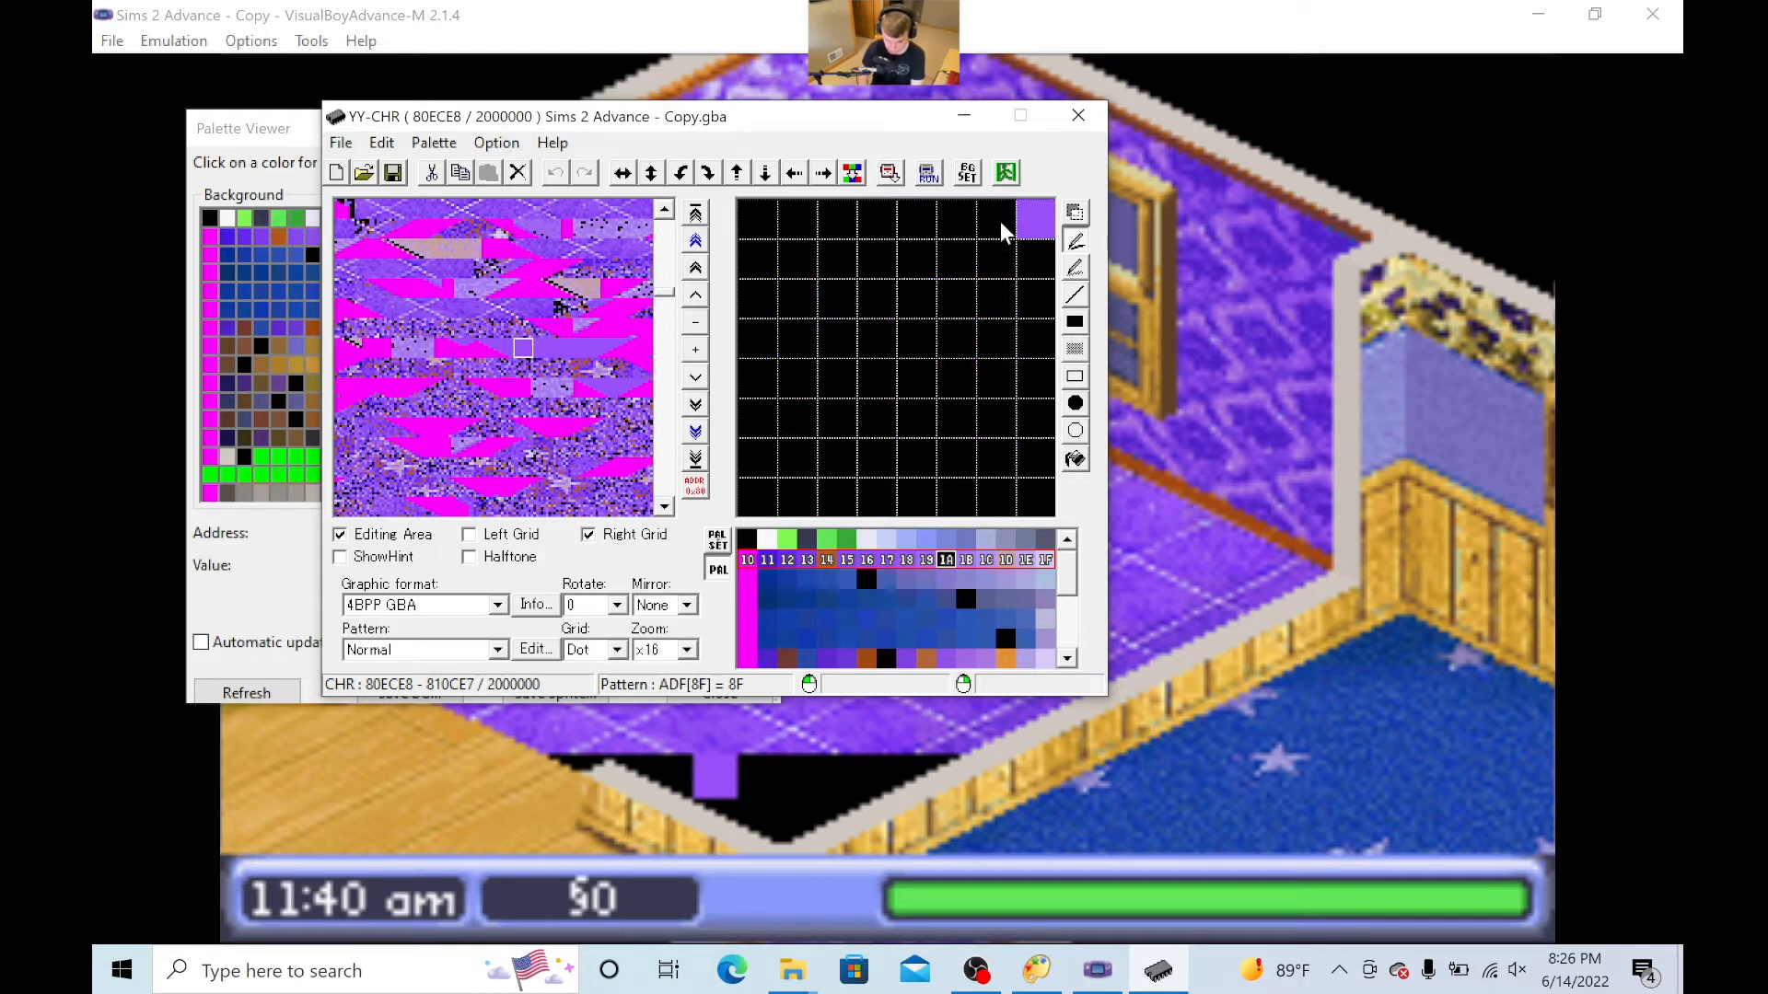
pyautogui.moveTo(994, 228); pyautogui.dragTo(1032, 234)
pyautogui.click(394, 173)
# - Switch to VisualBoyAdvance-M, close the Palette Viewer, reload the recent ROM Sims 2 Advance - Copy.gba, and walk into the purple room
pyautogui.click(276, 140)
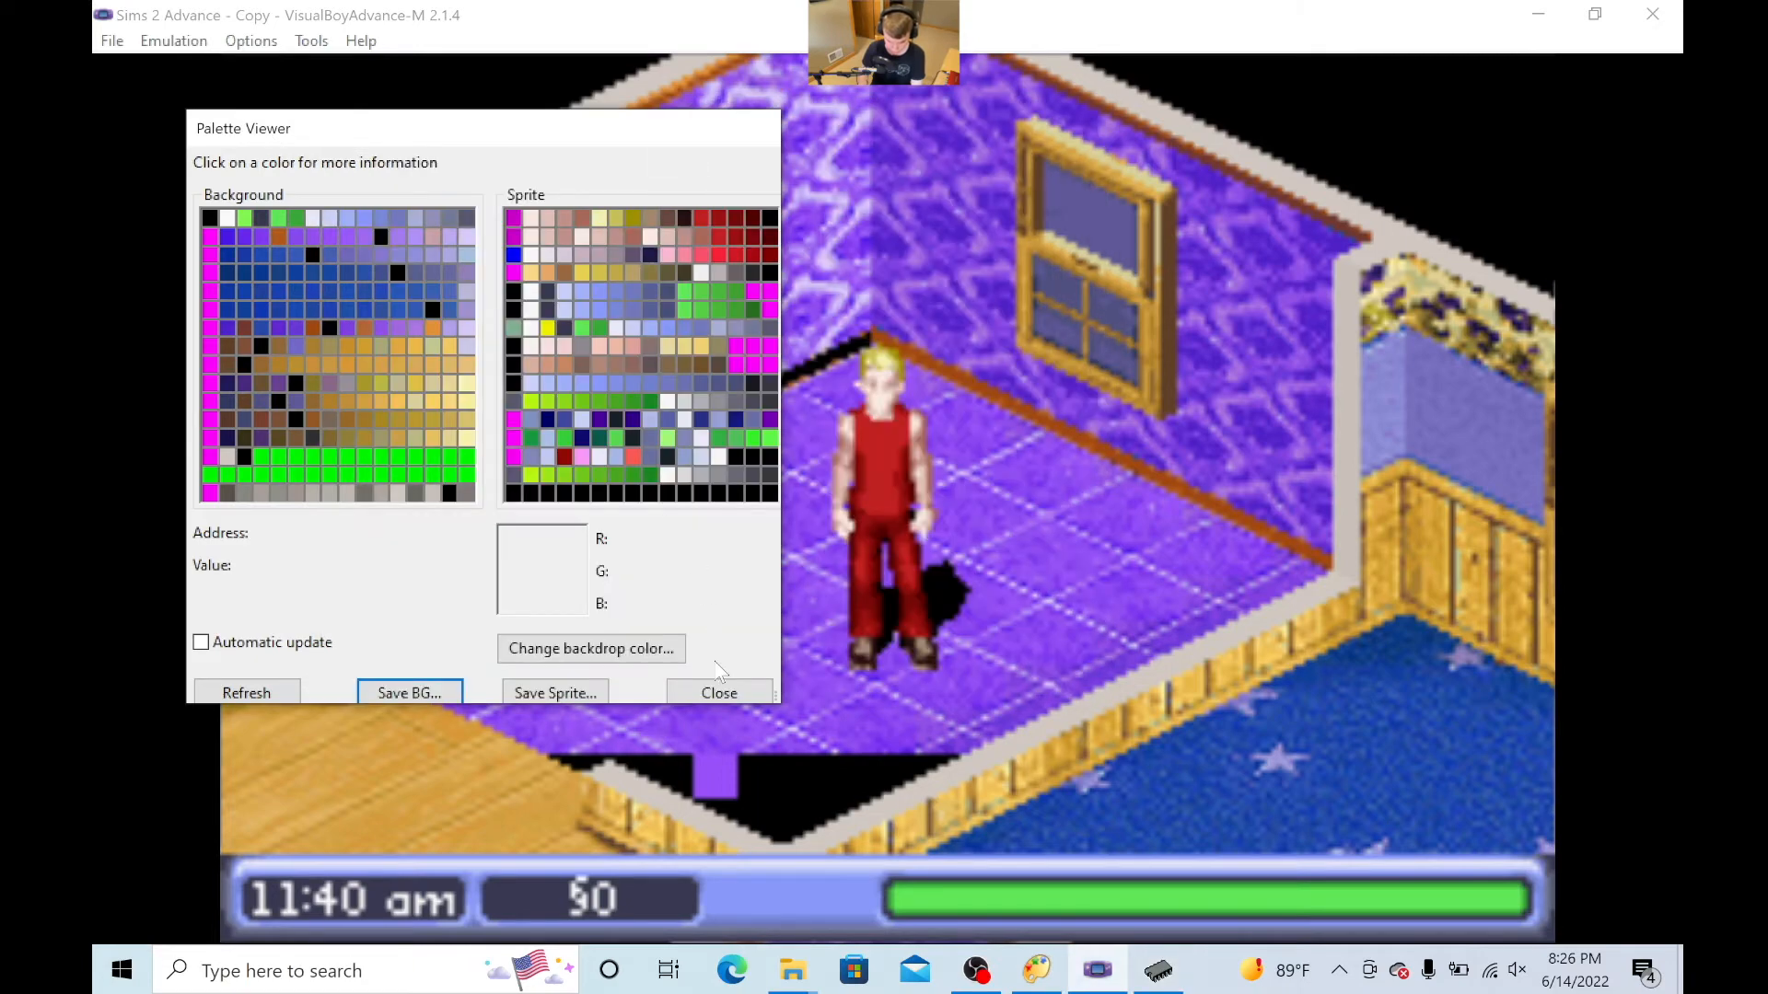
pyautogui.click(719, 693)
pyautogui.click(111, 40)
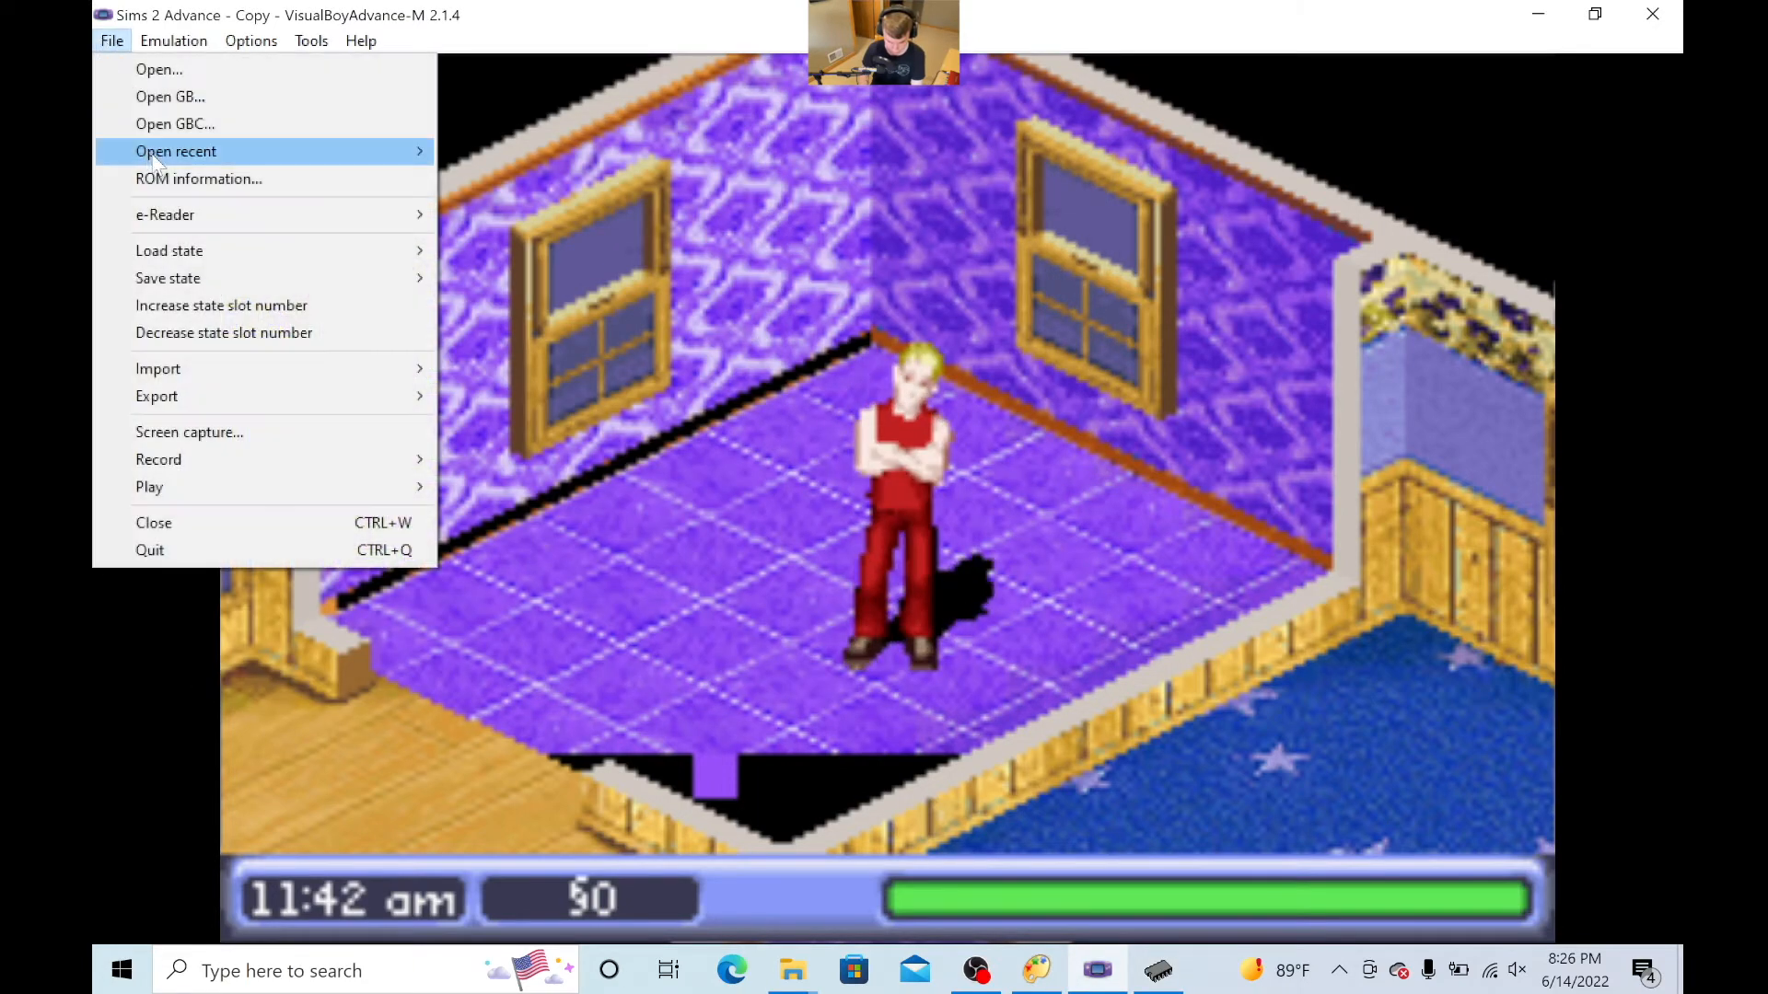
pyautogui.moveTo(218, 158)
pyautogui.click(562, 206)
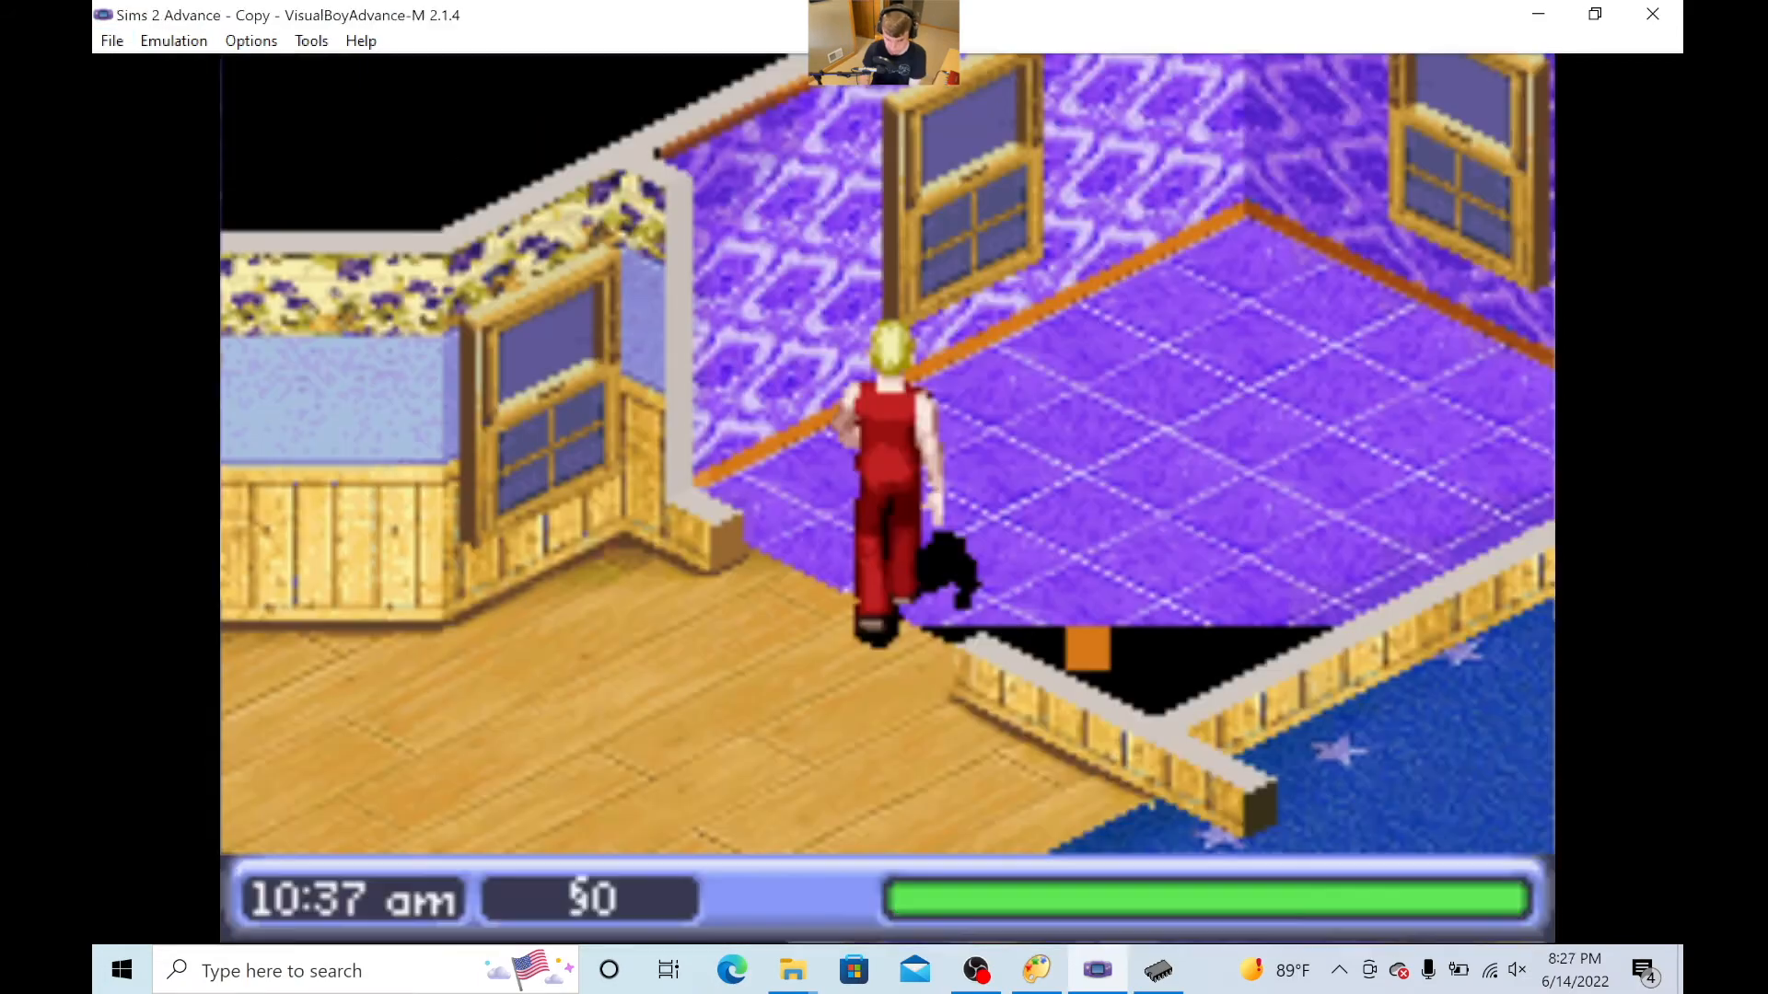
pyautogui.press('Right')
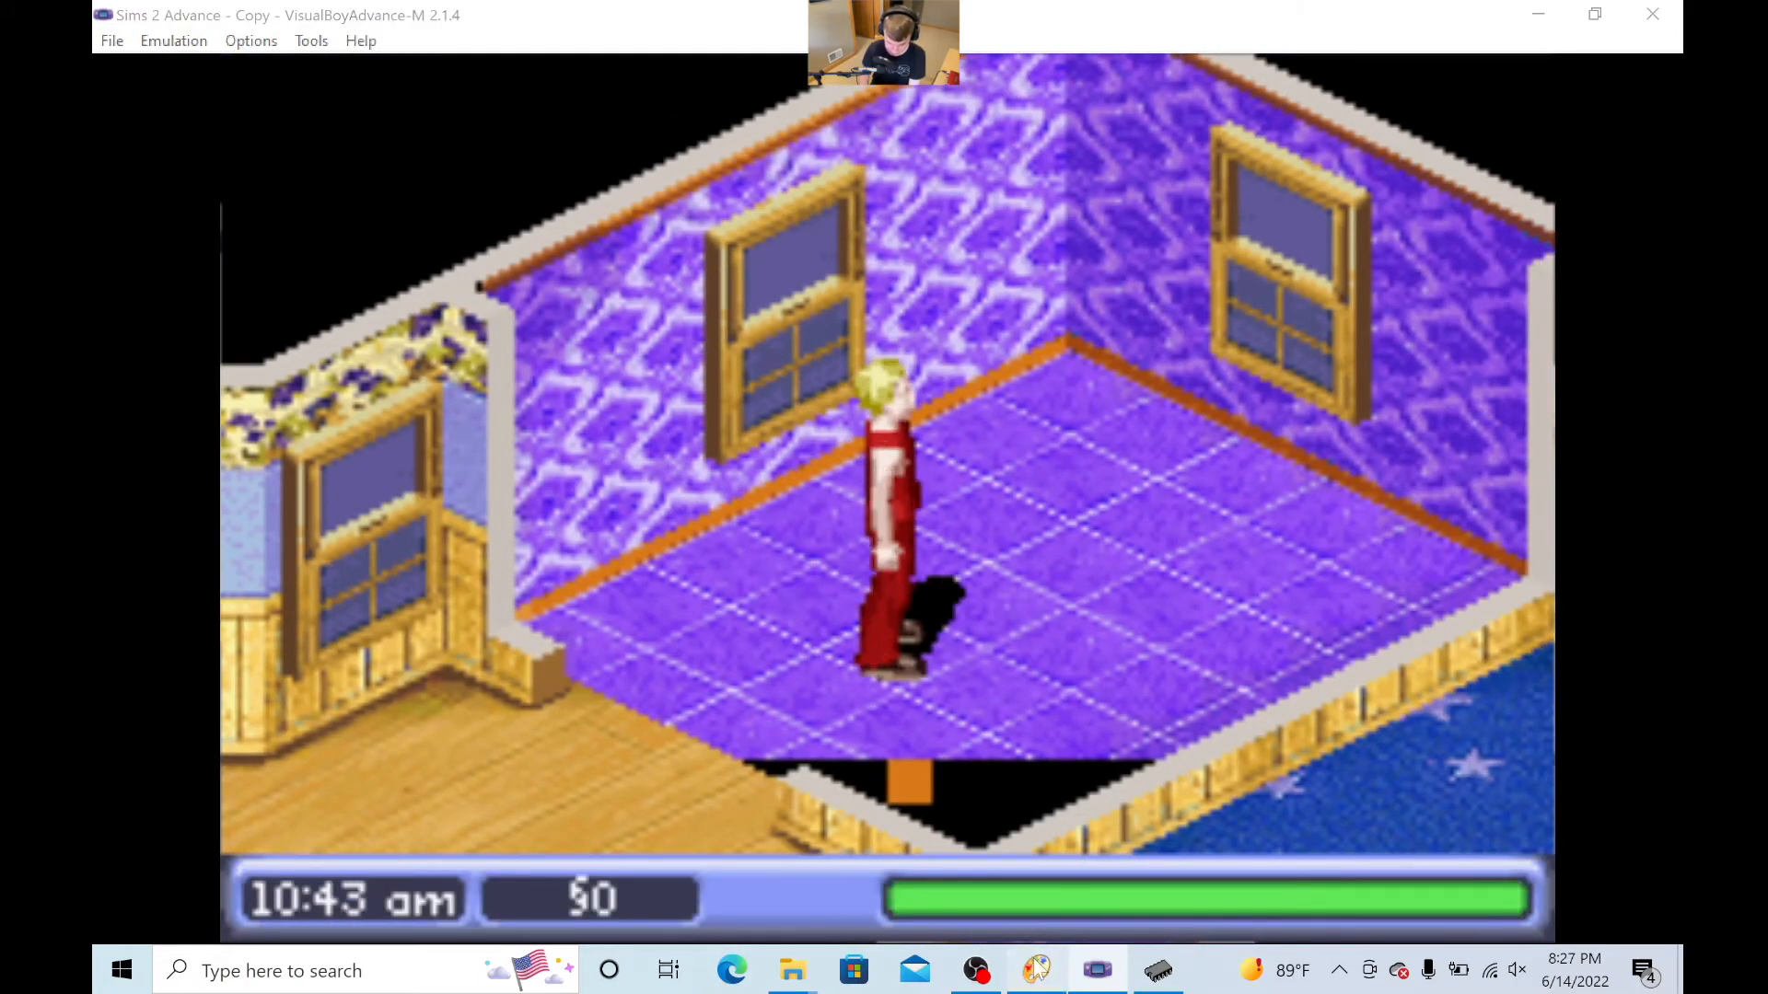
# - Write the changed palette with black 0000 to offset 00815E68 in Advanced Palette Editor, and walk into the purple room in the emulator
pyautogui.hotkey('alt', 'Tab')
pyautogui.click(909, 281)
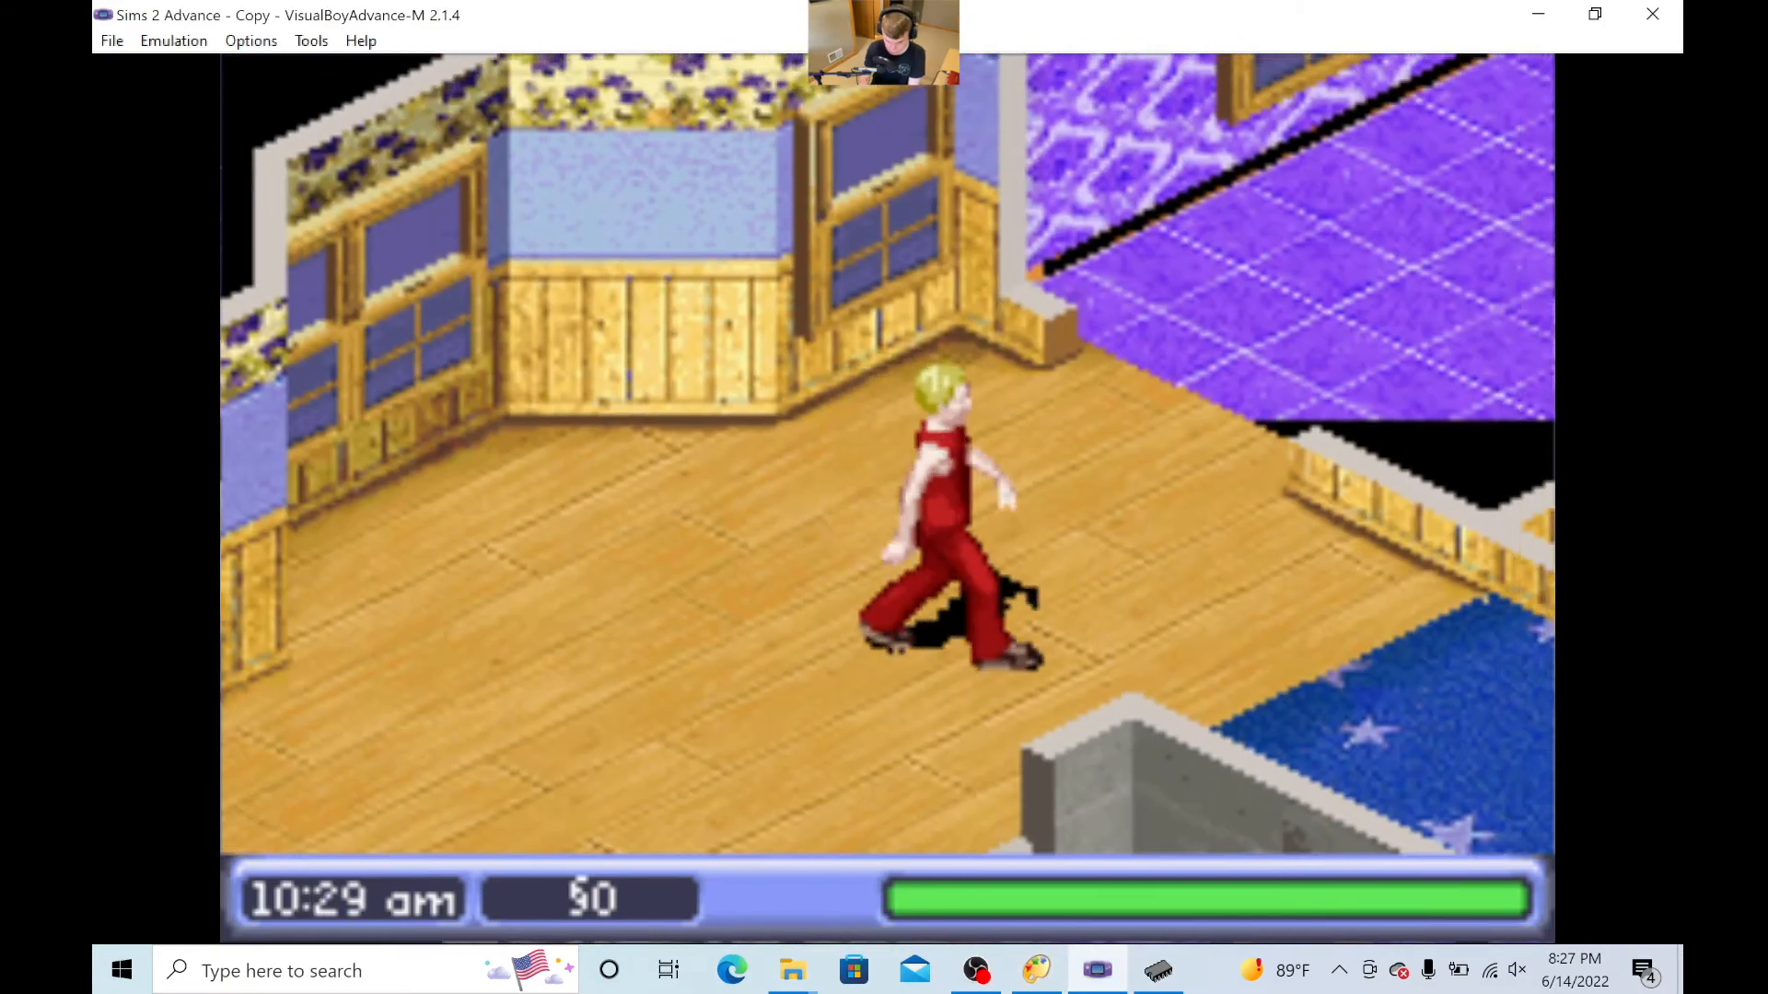
pyautogui.press('Right')
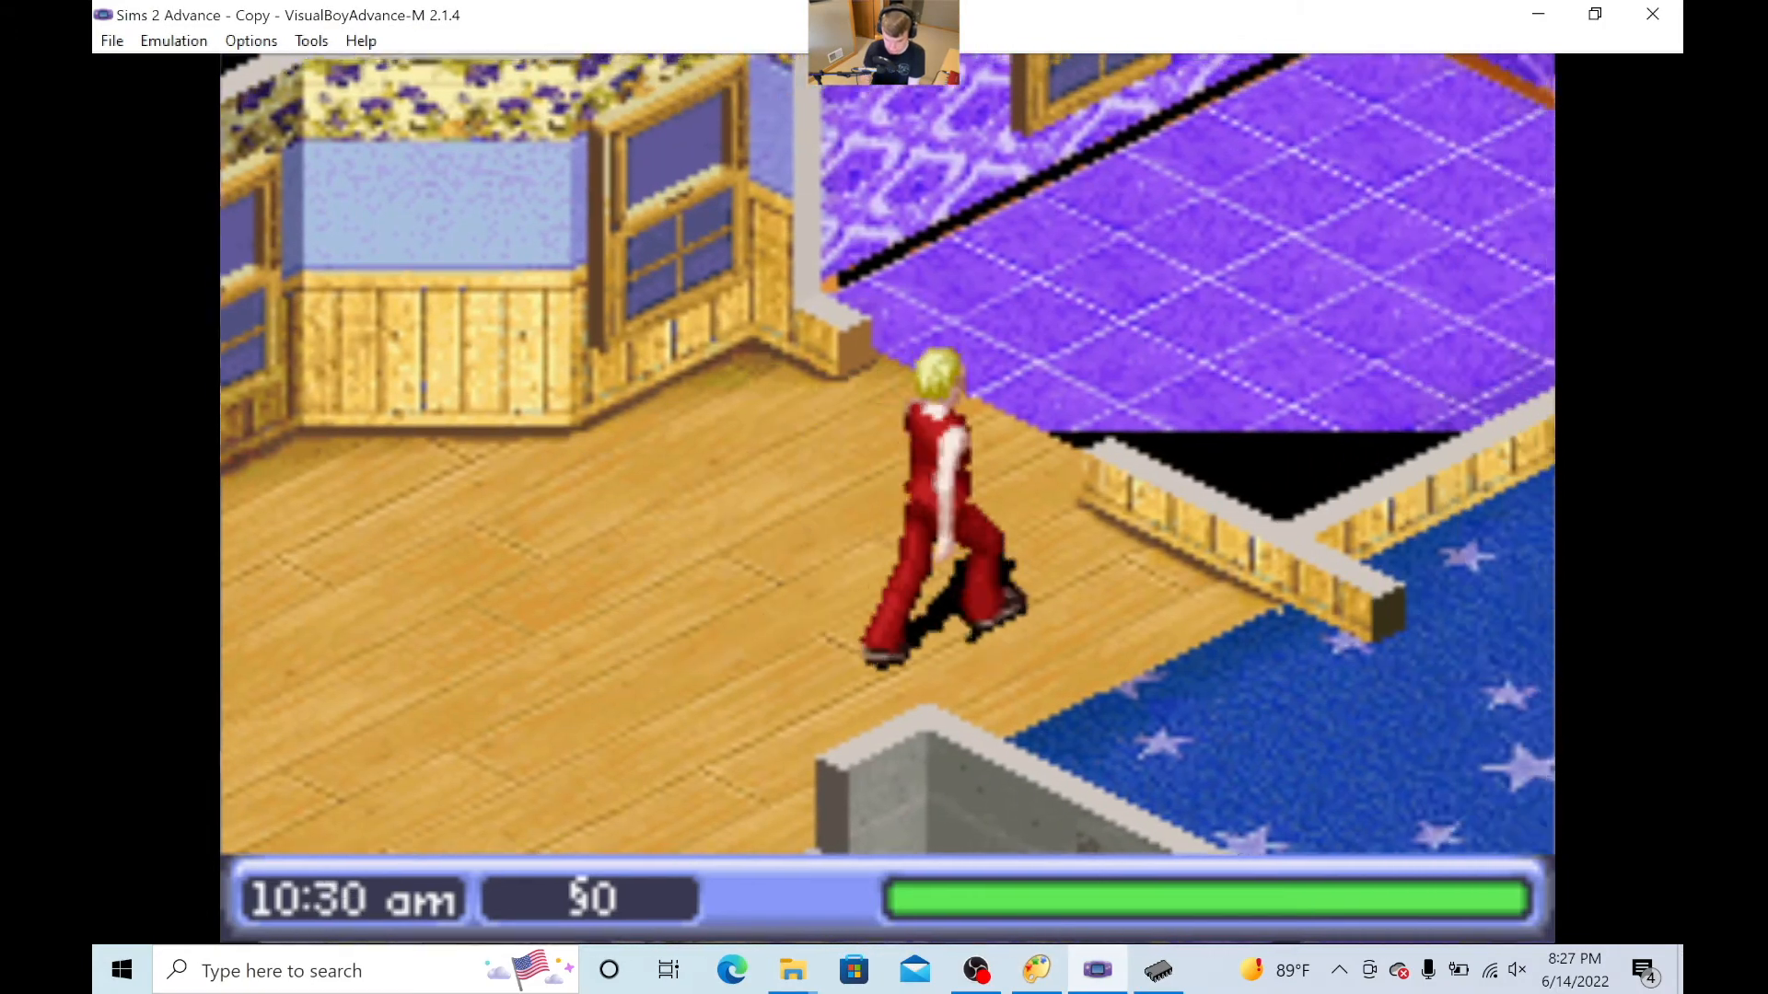
pyautogui.press('Up')
pyautogui.press('Right')
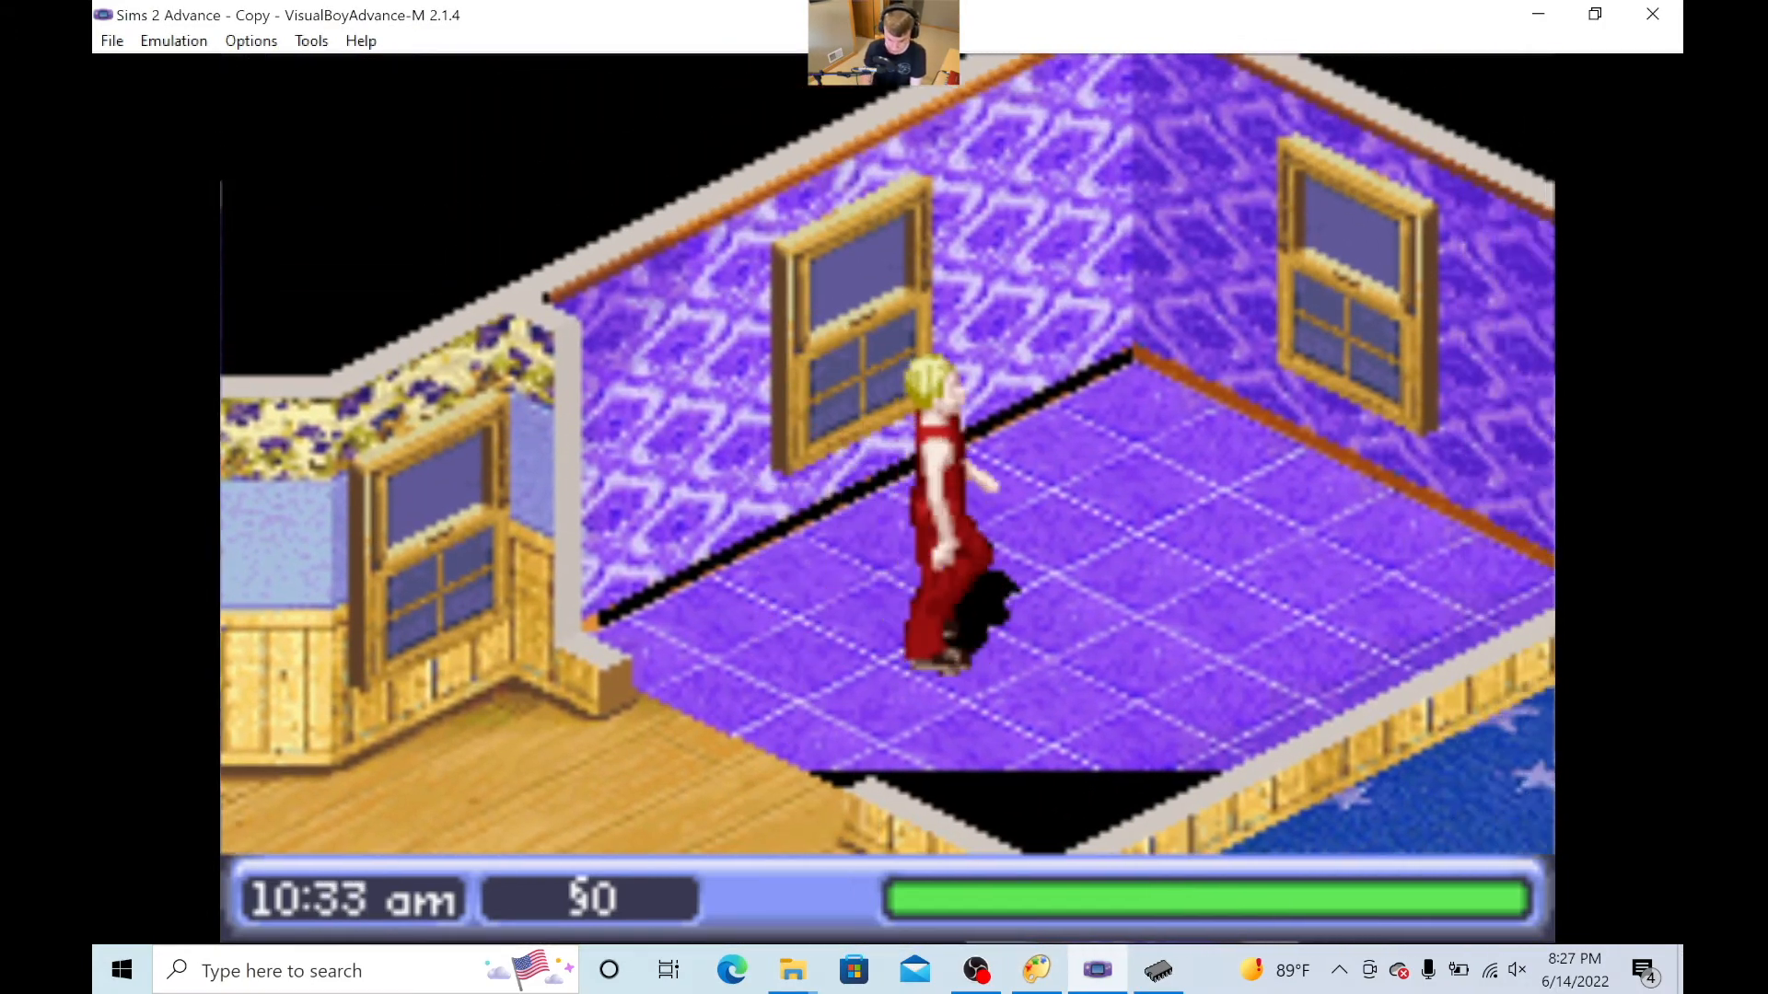
pyautogui.press('Up')
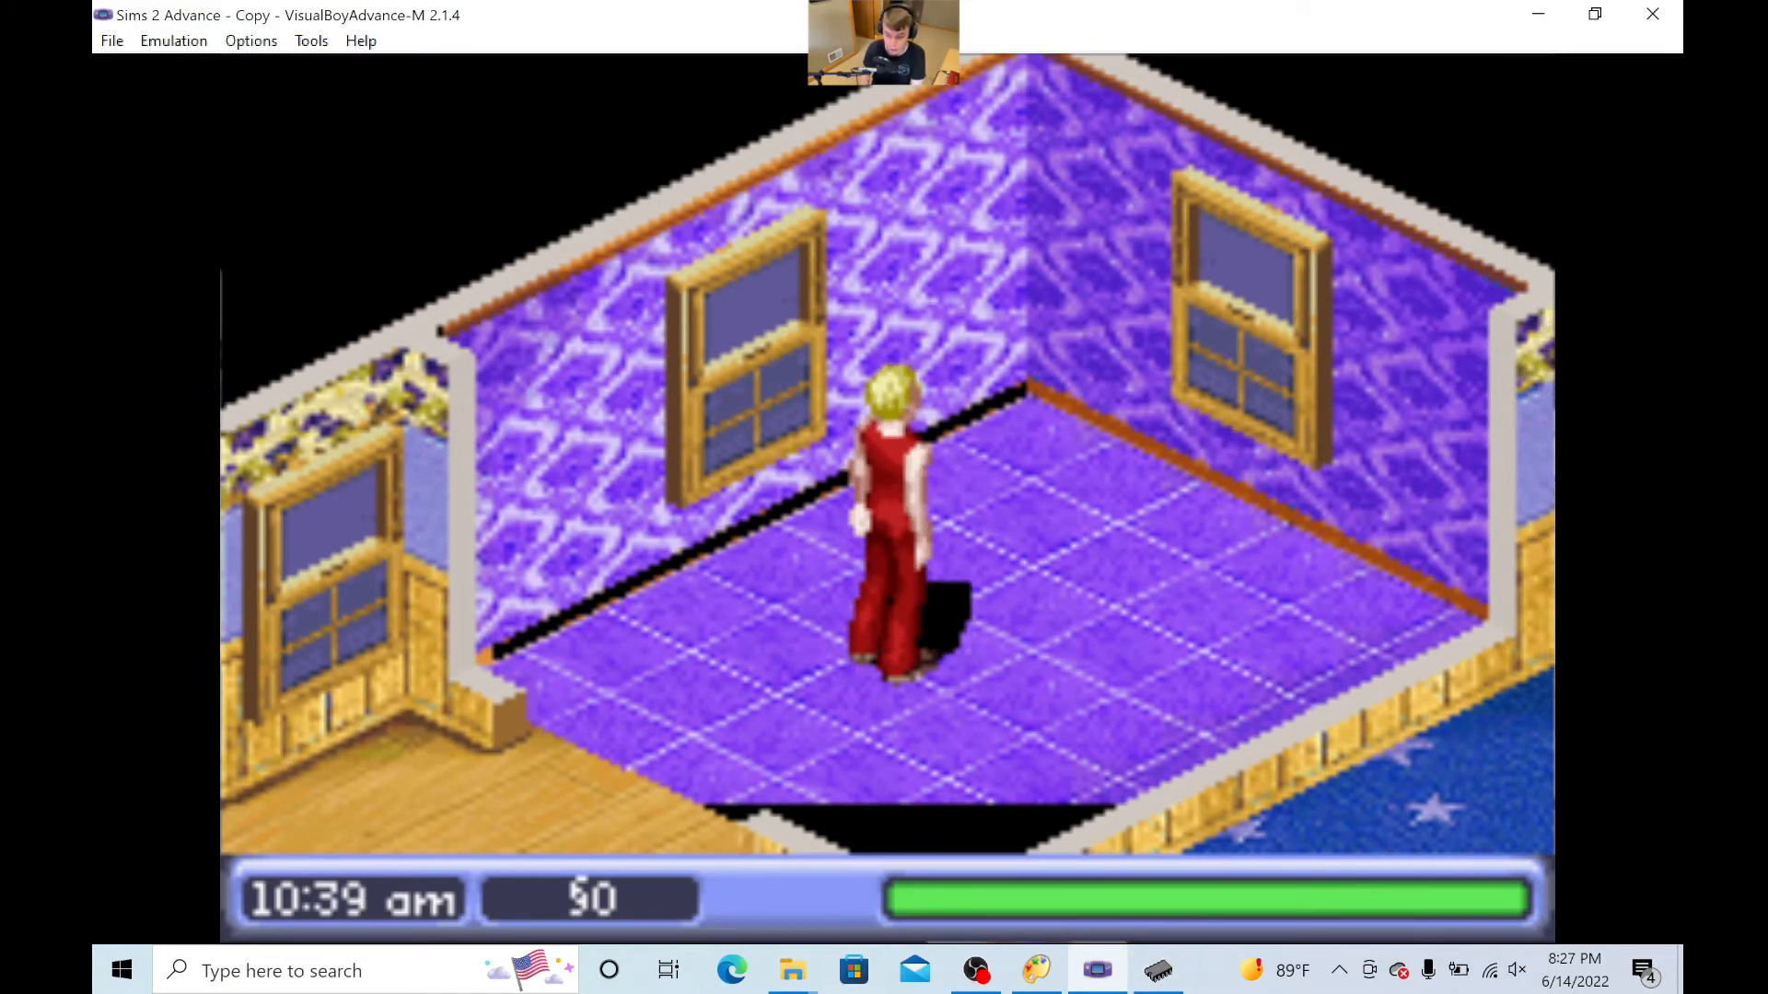
# - Switch to YY-CHR beside Advanced Palette Editor and compare the tiles around the blackened one under palette rows 60–6F and 10–1F
pyautogui.click(1036, 970)
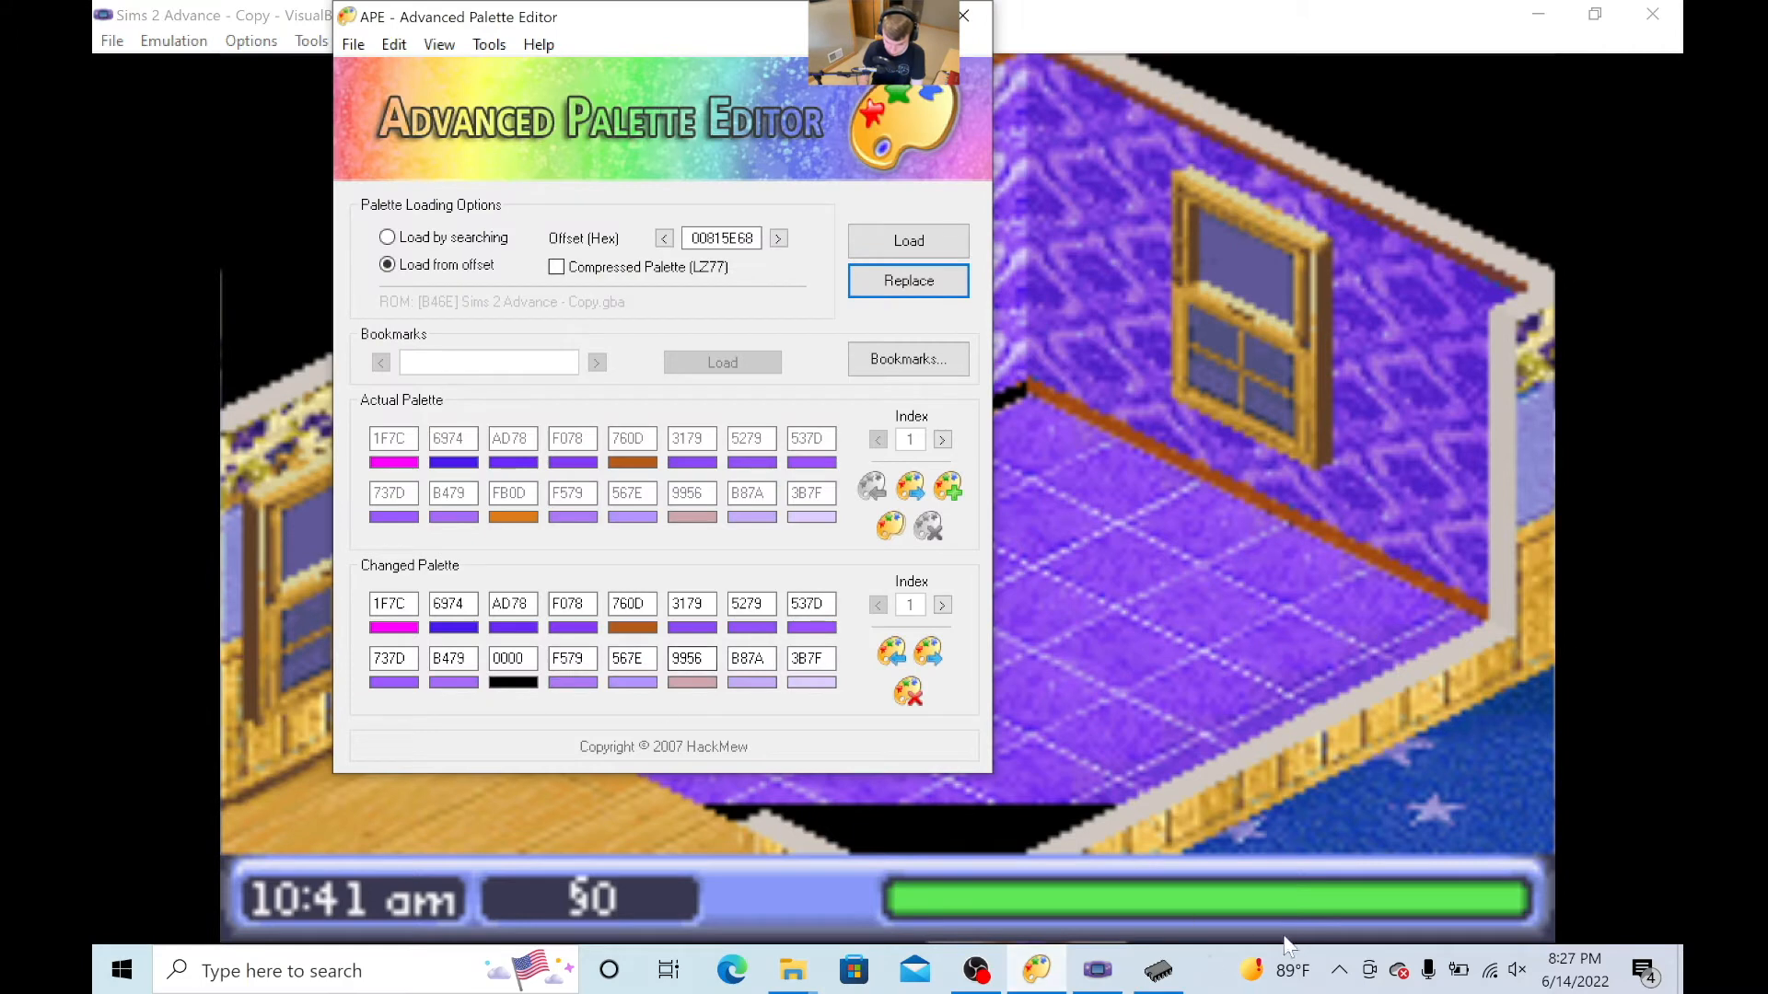
pyautogui.click(1160, 971)
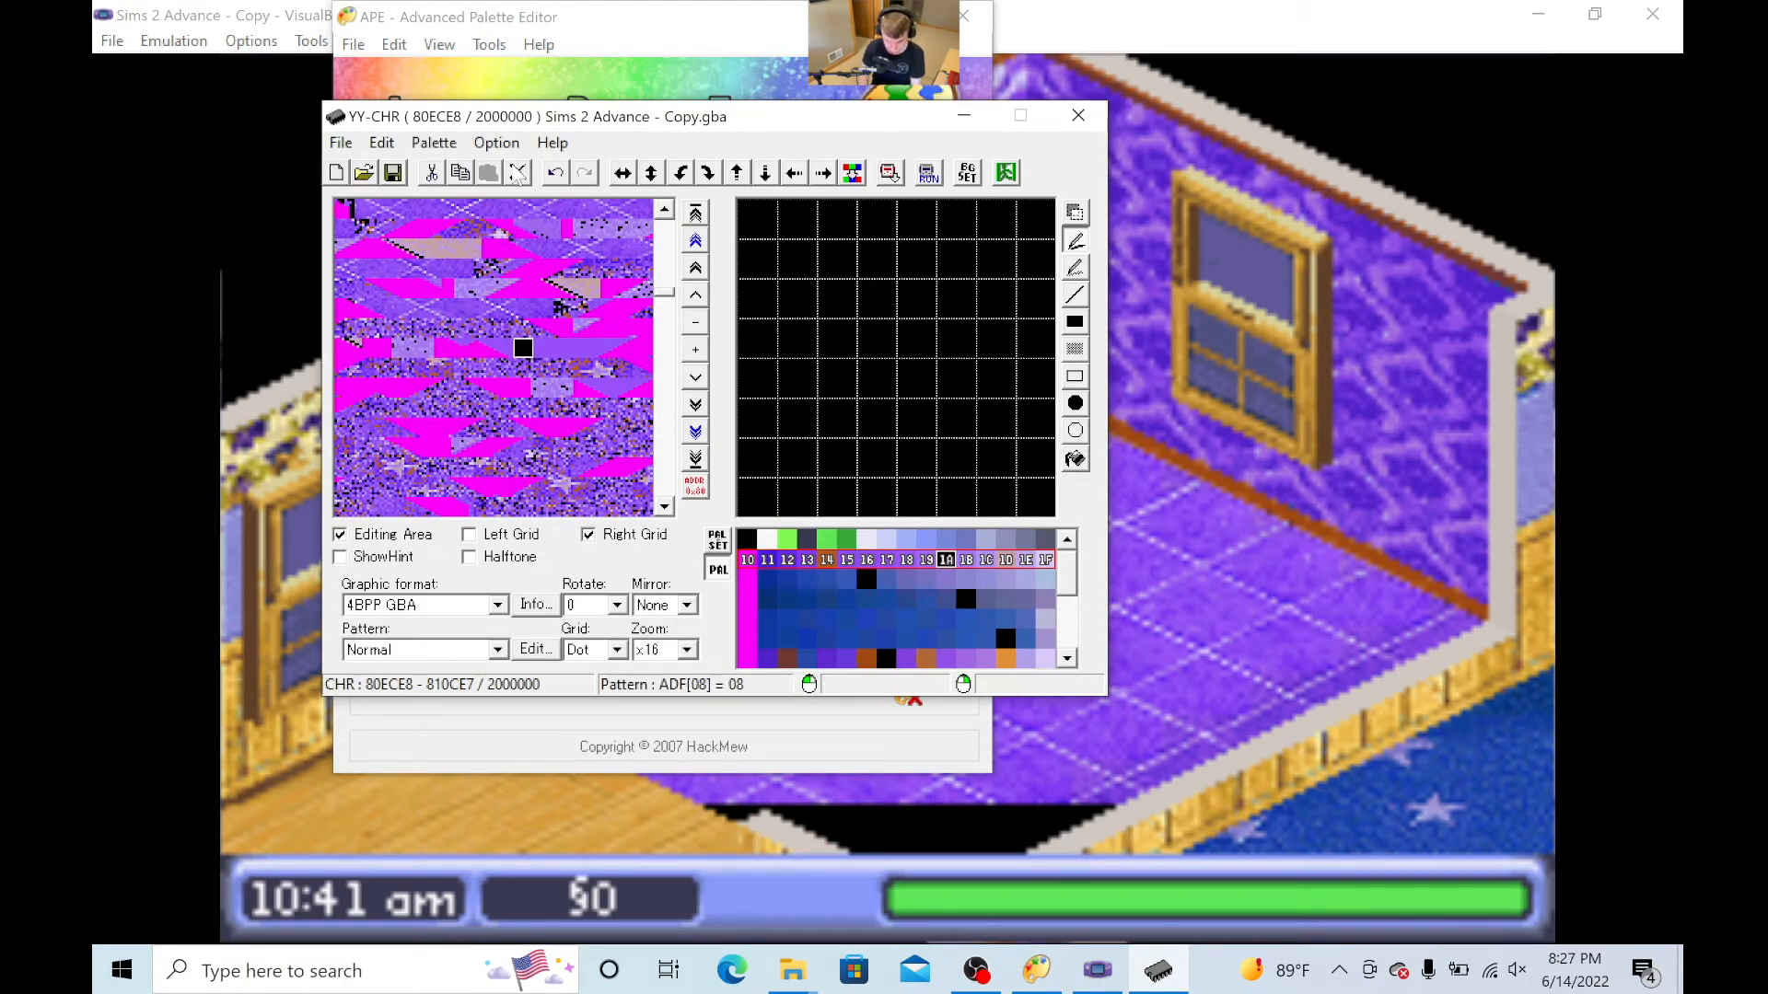
pyautogui.moveTo(565, 125); pyautogui.dragTo(635, 136)
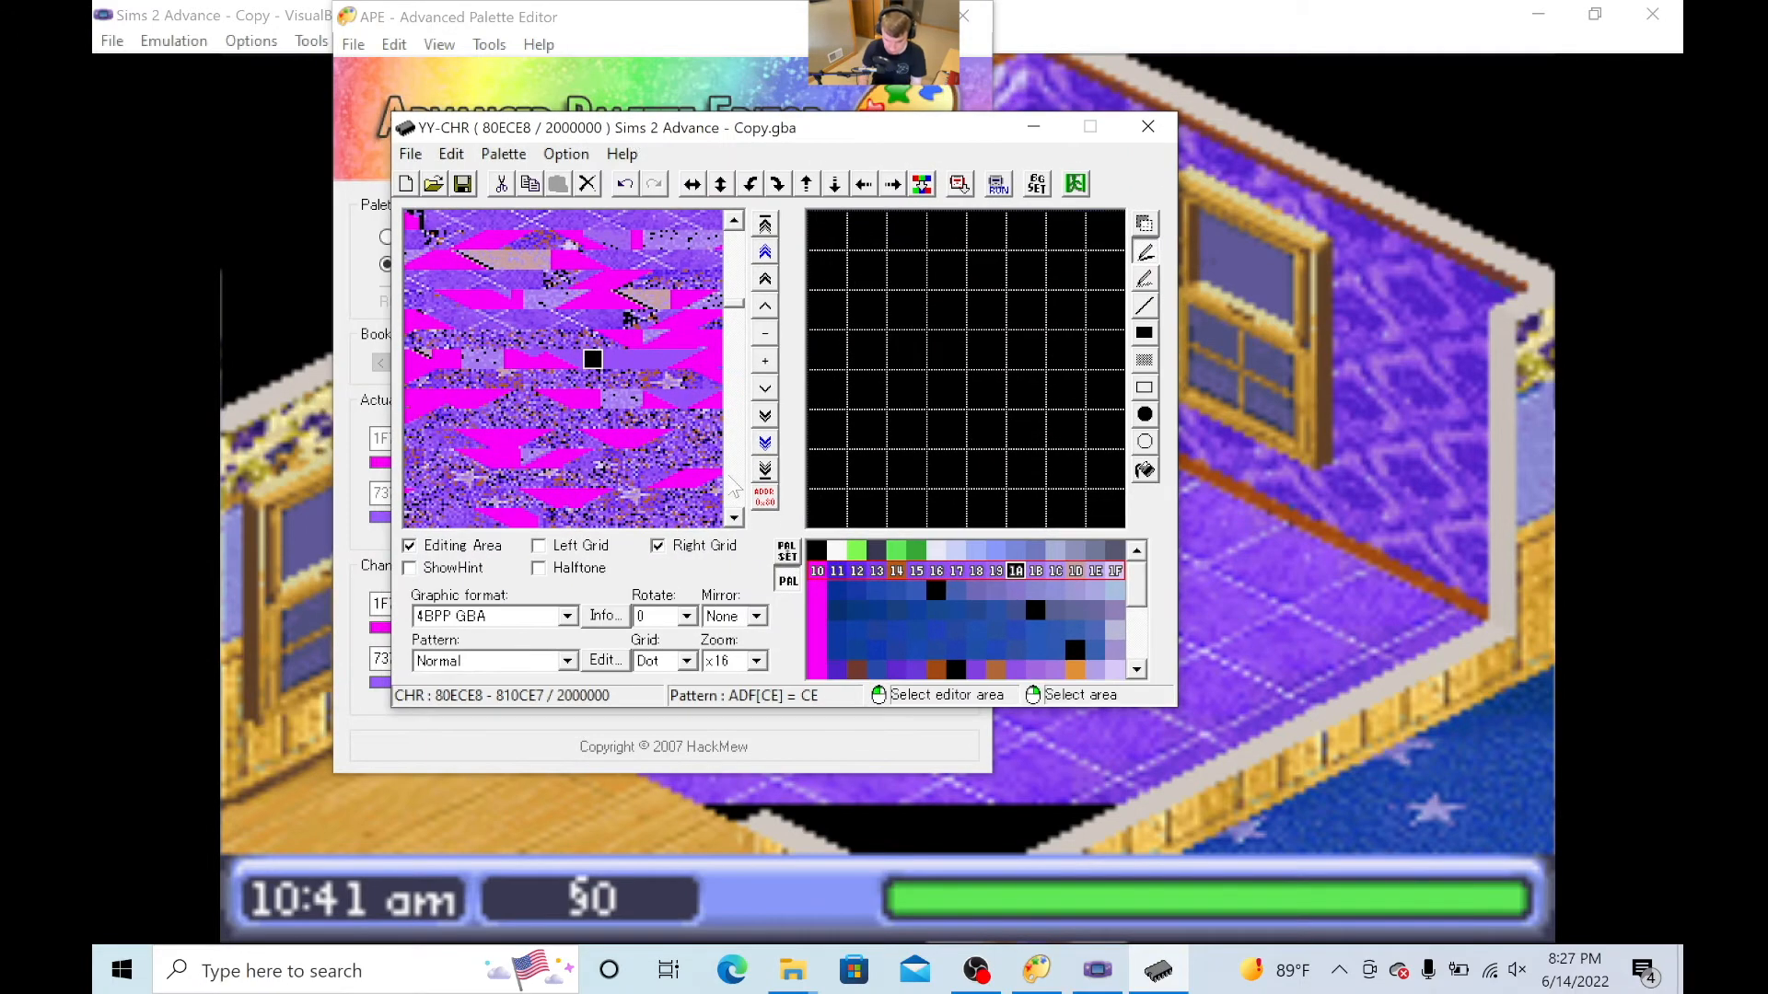
pyautogui.click(957, 675)
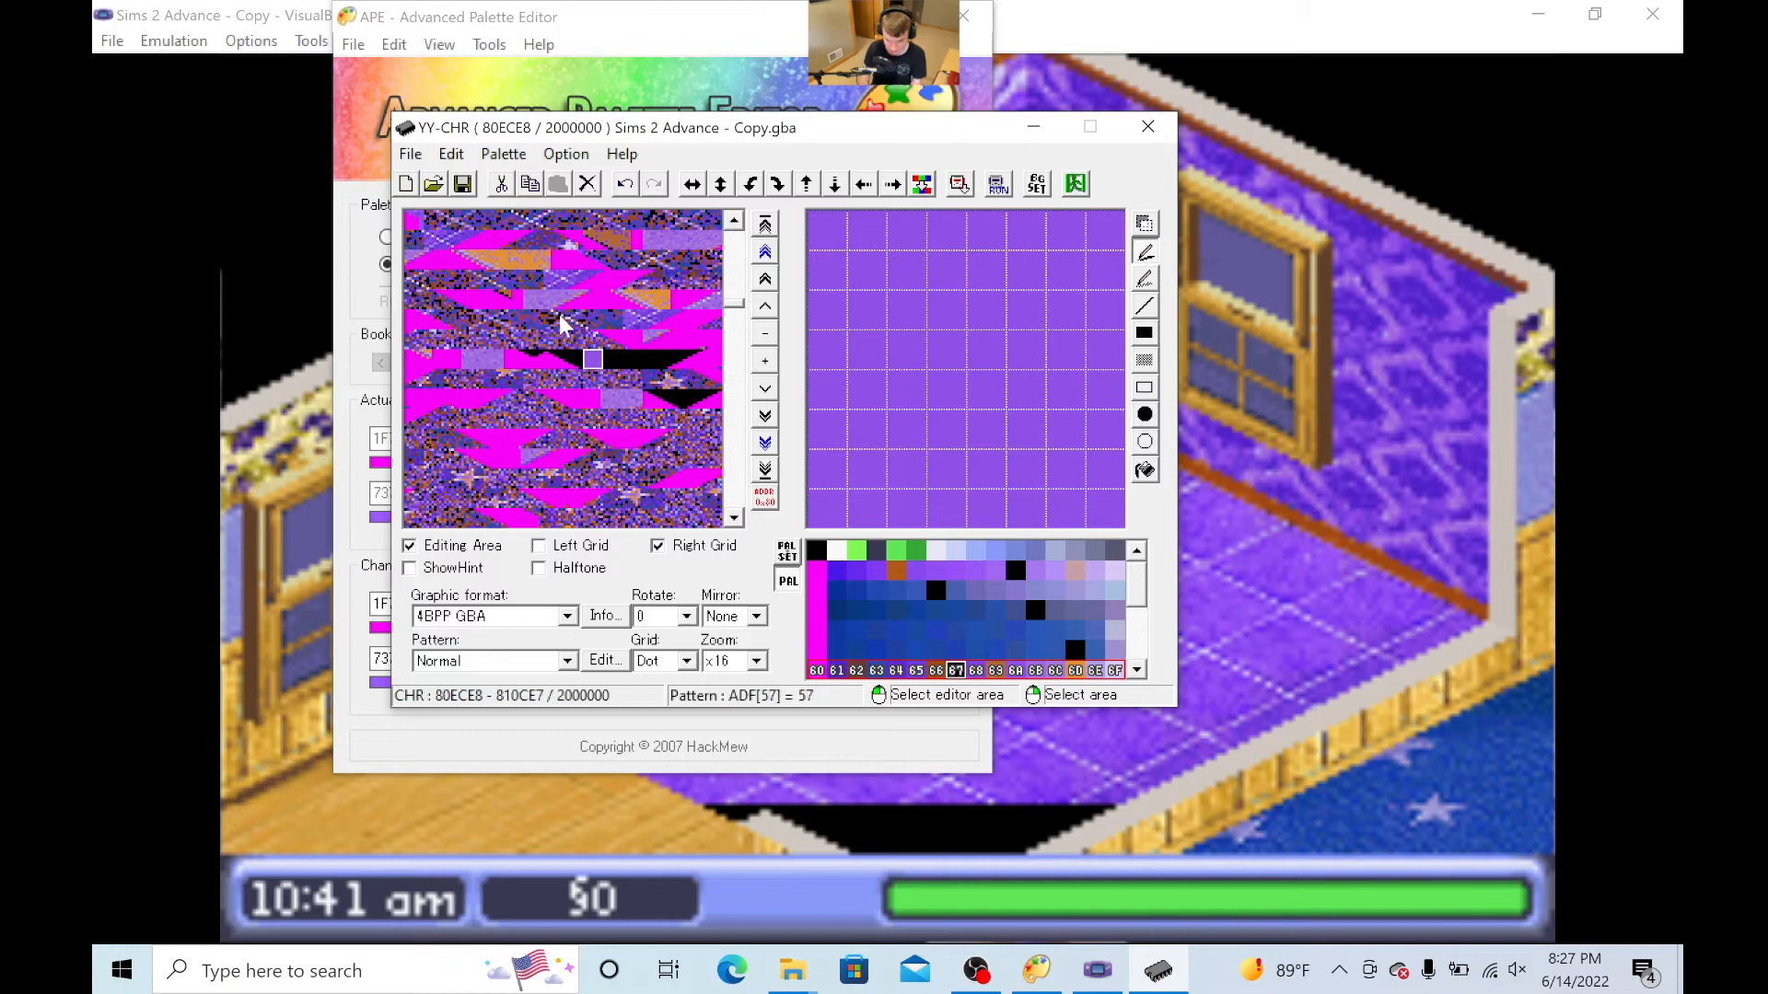
pyautogui.moveTo(657, 128); pyautogui.dragTo(1494, 227)
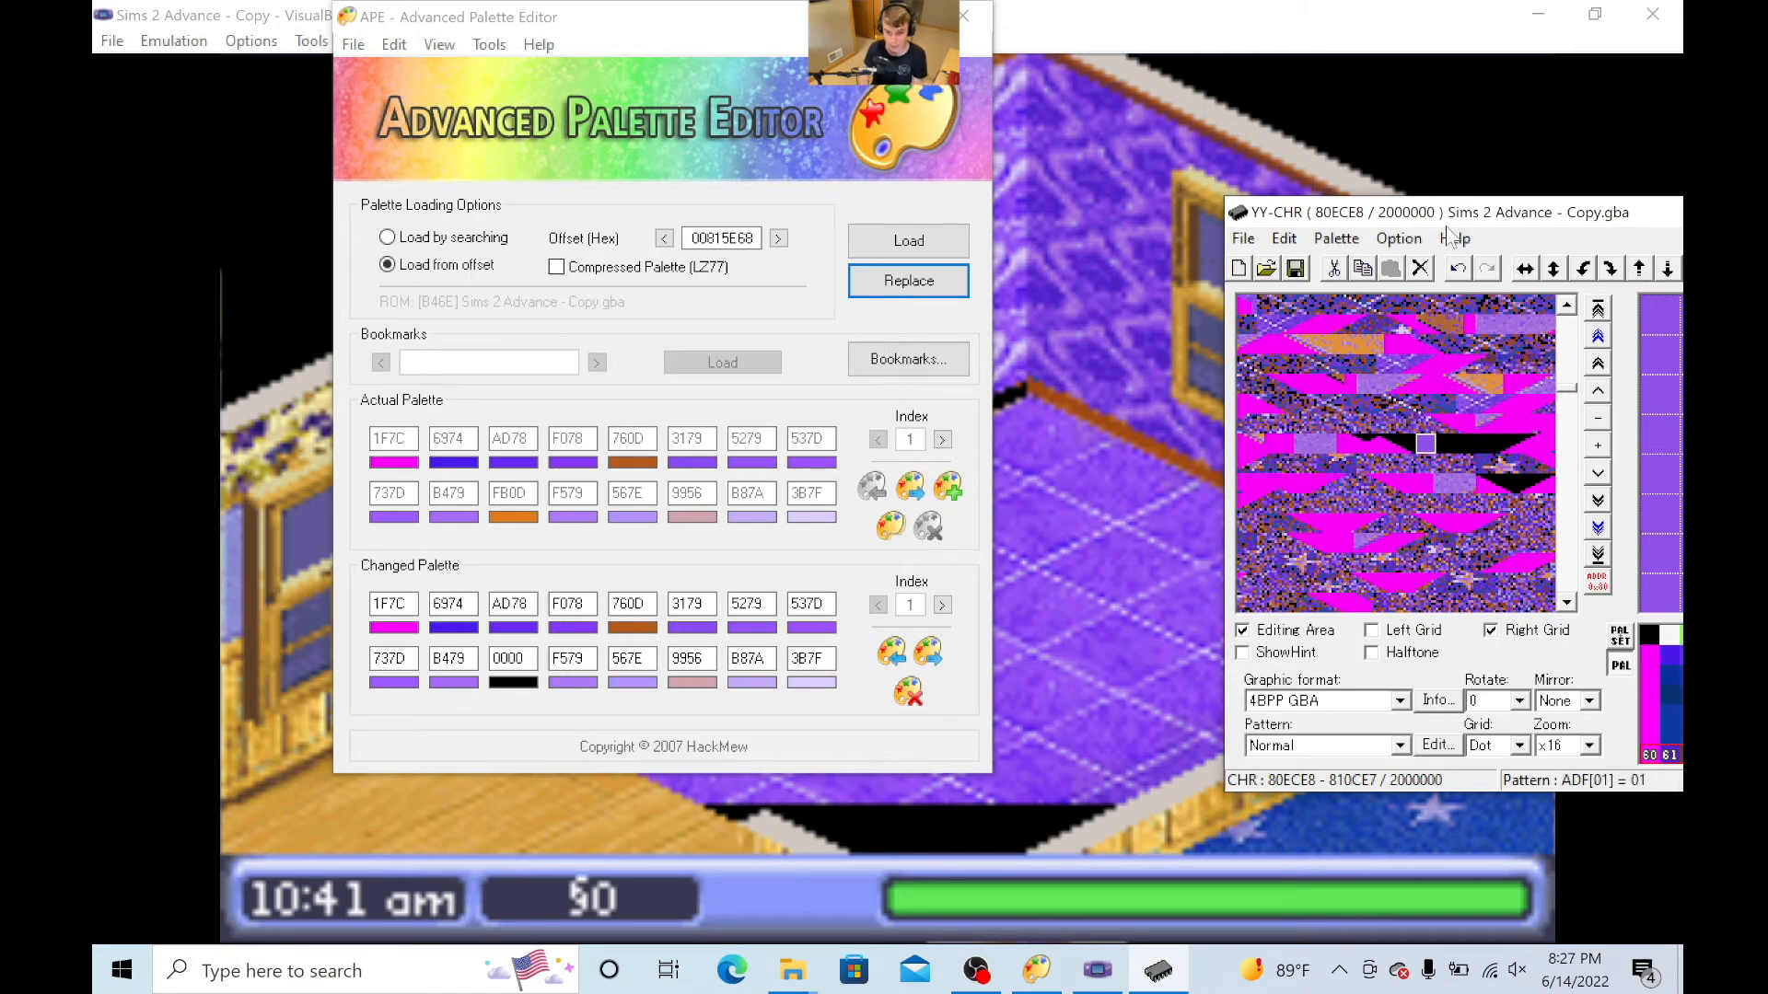
pyautogui.moveTo(1466, 221); pyautogui.dragTo(812, 124)
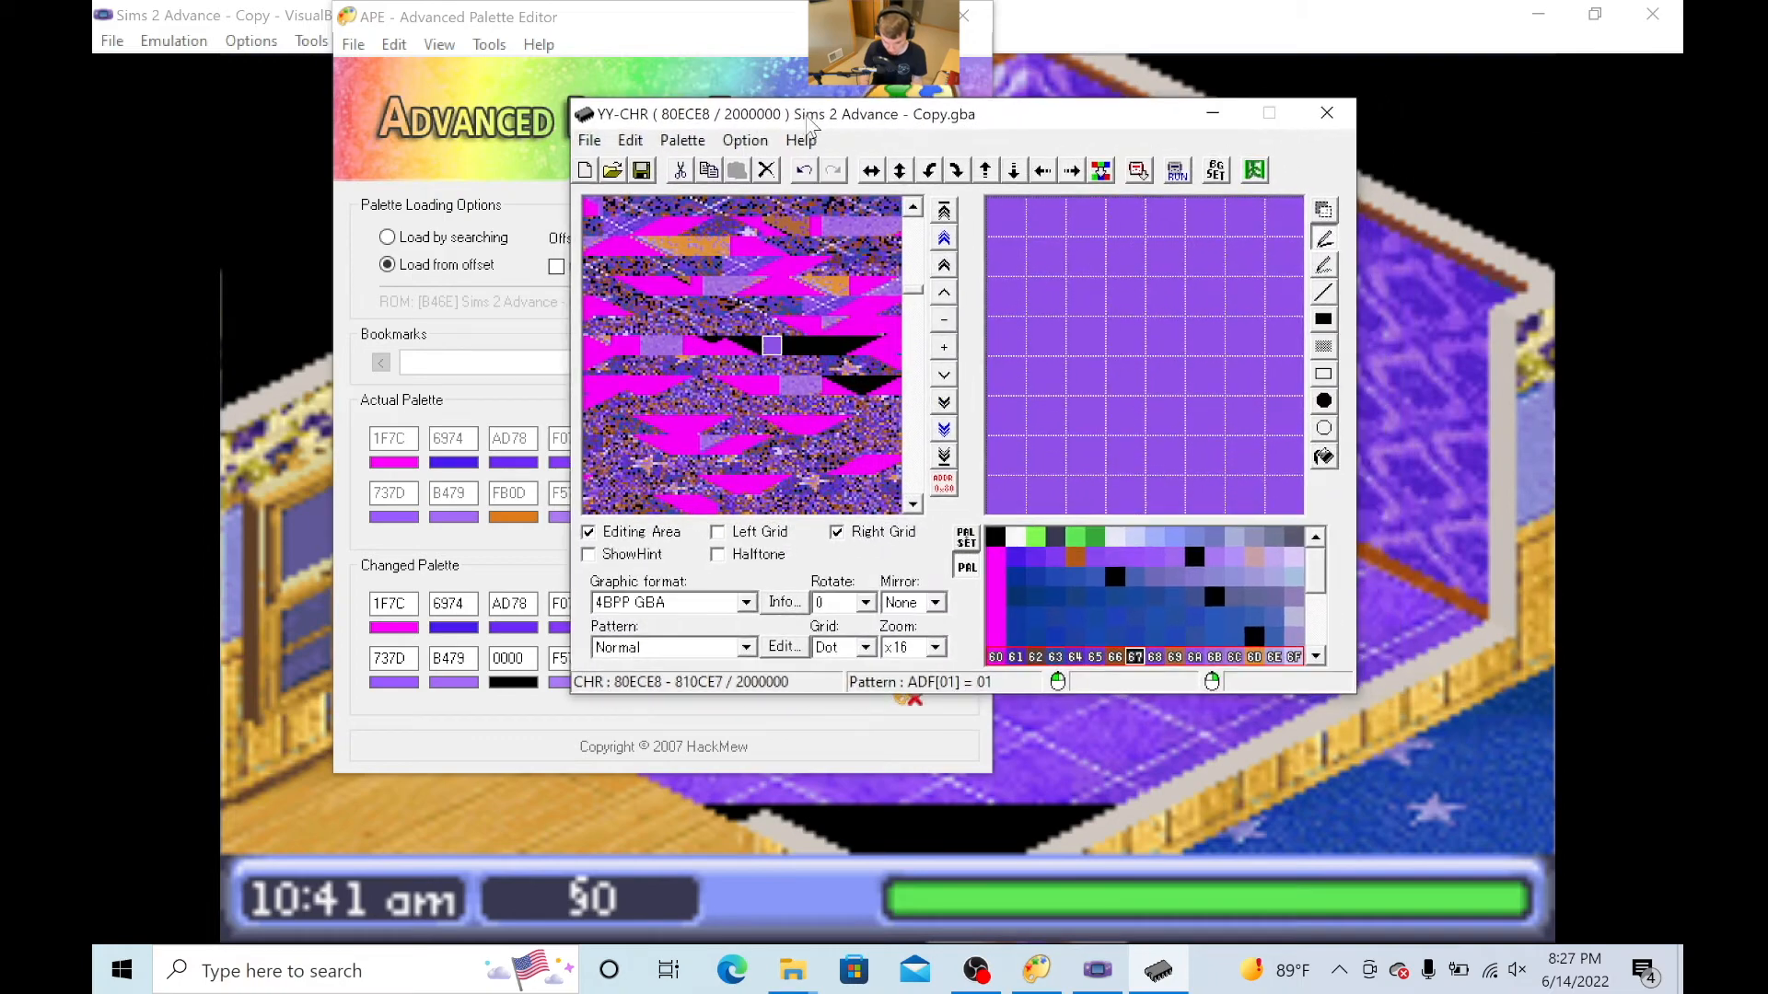
pyautogui.click(696, 348)
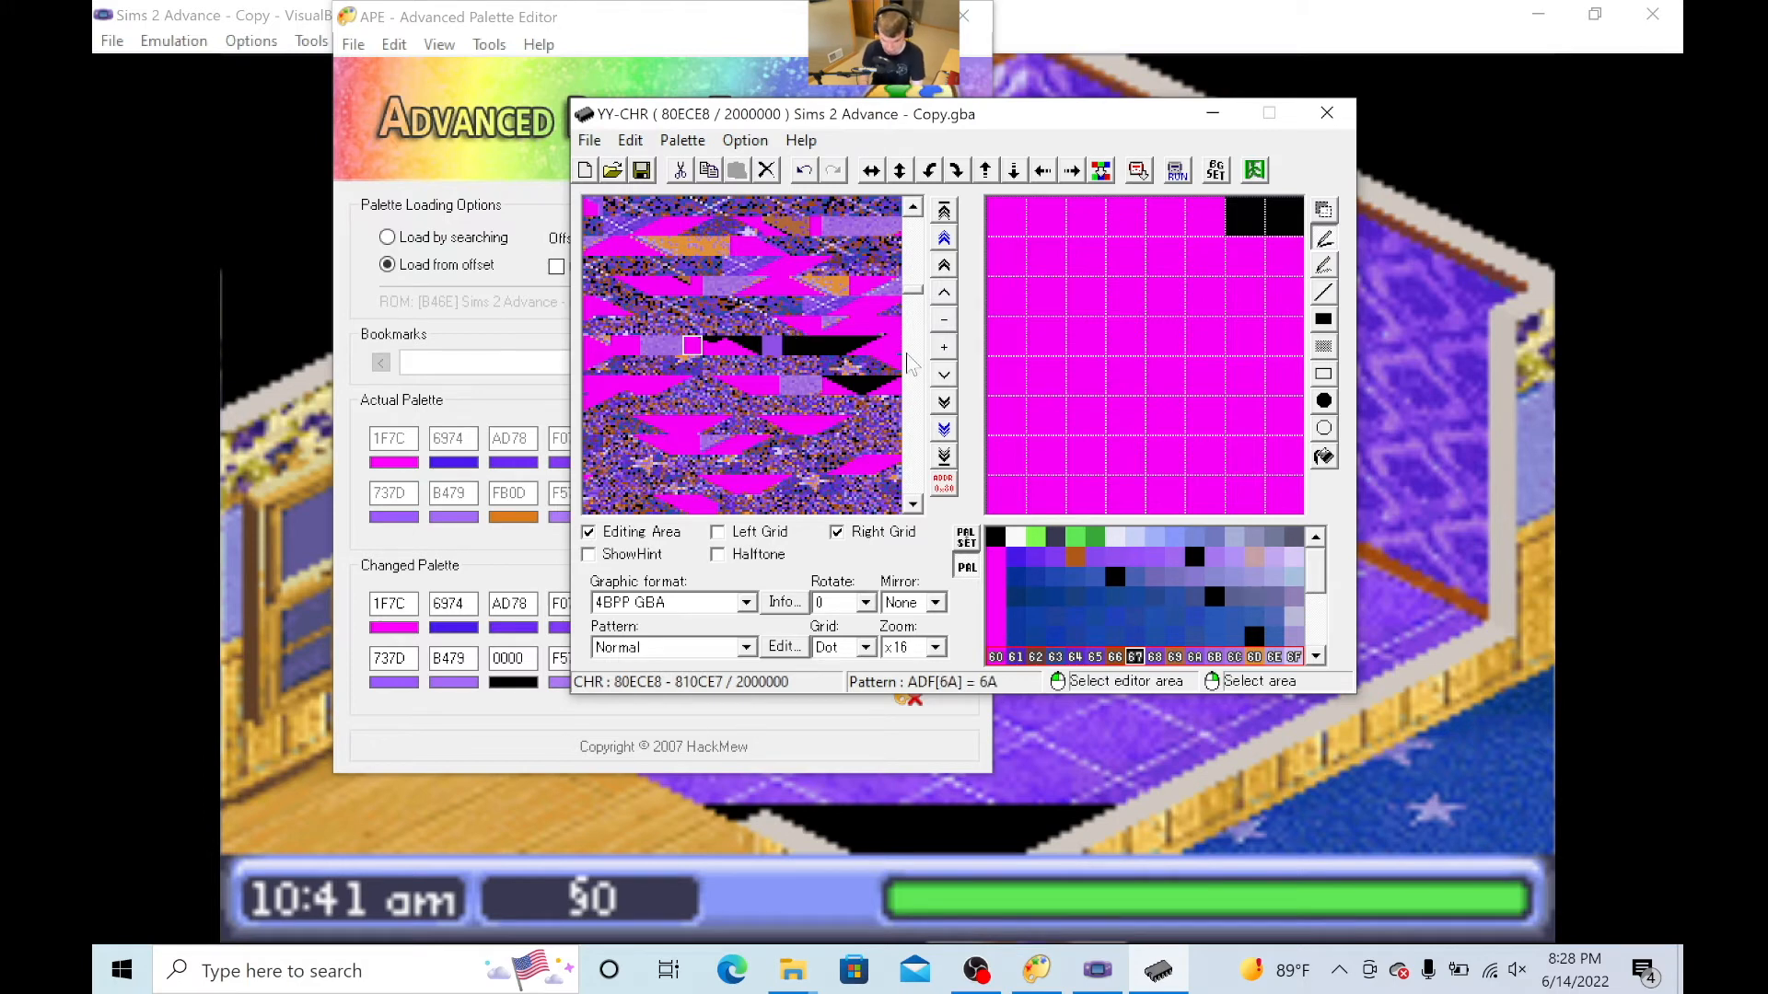
pyautogui.click(1190, 563)
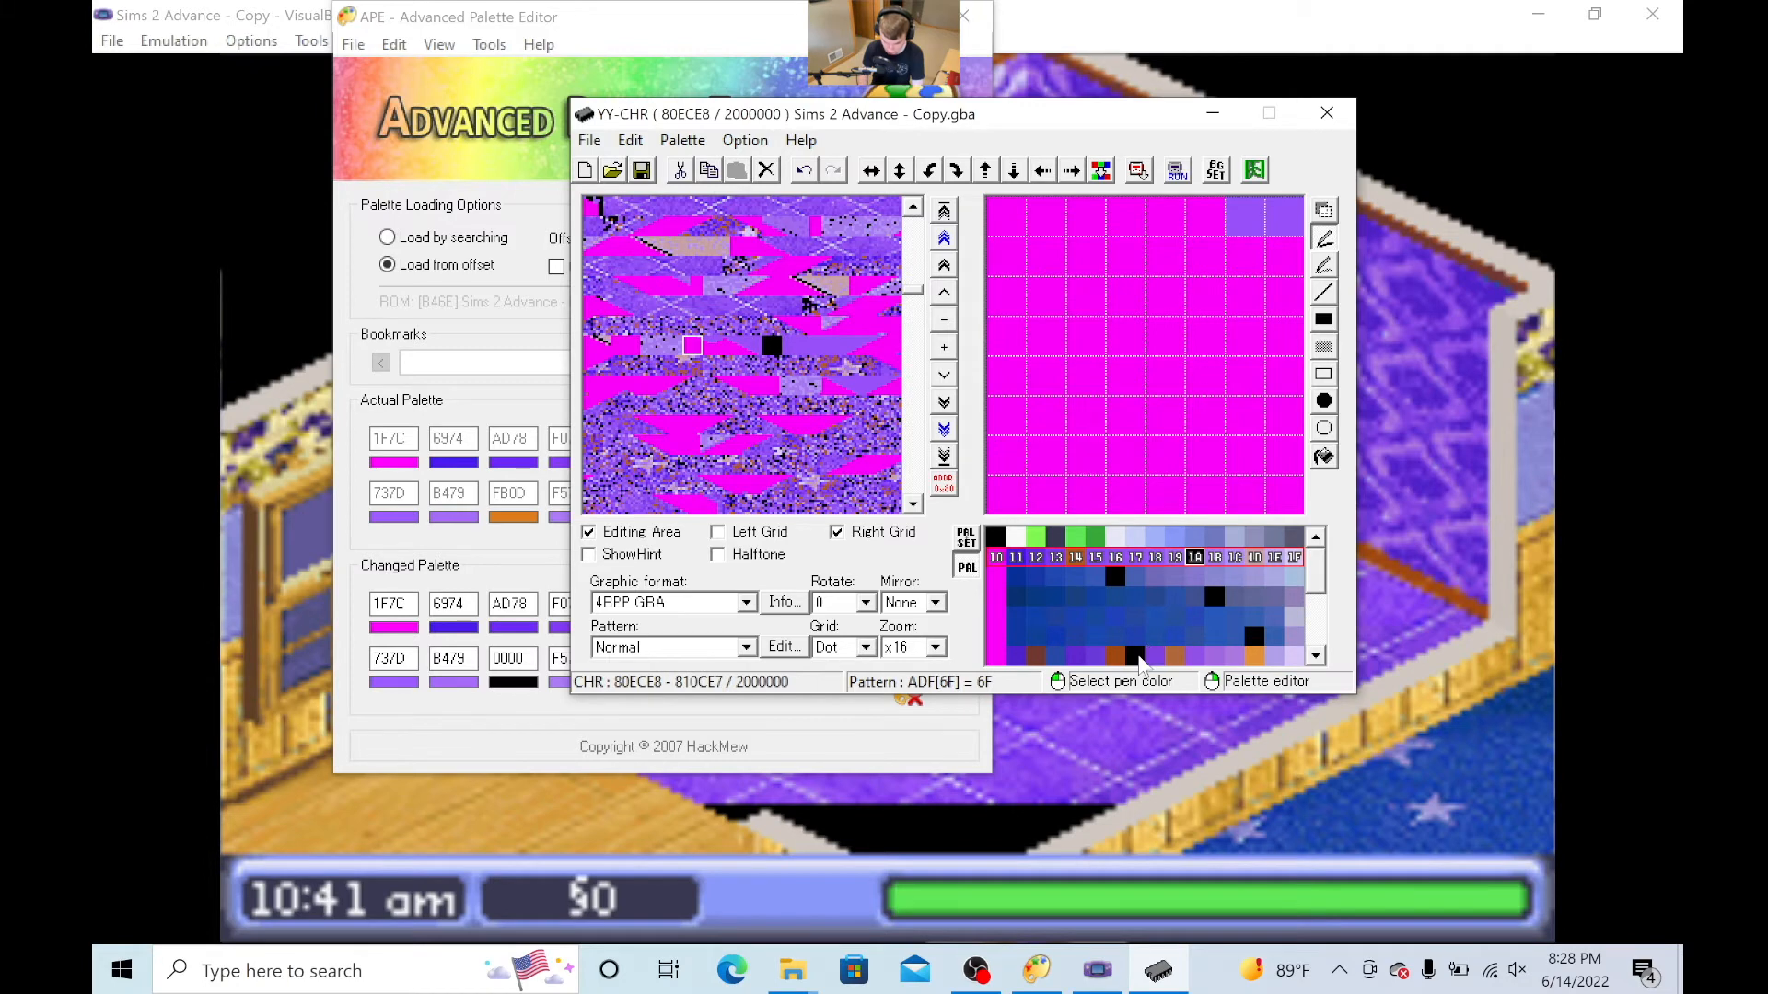
# - Paint the purple pixels of tile 5D with black colour 67 from palette row 60–6F, leaving its magenta area untouched
pyautogui.click(1141, 663)
pyautogui.click(851, 306)
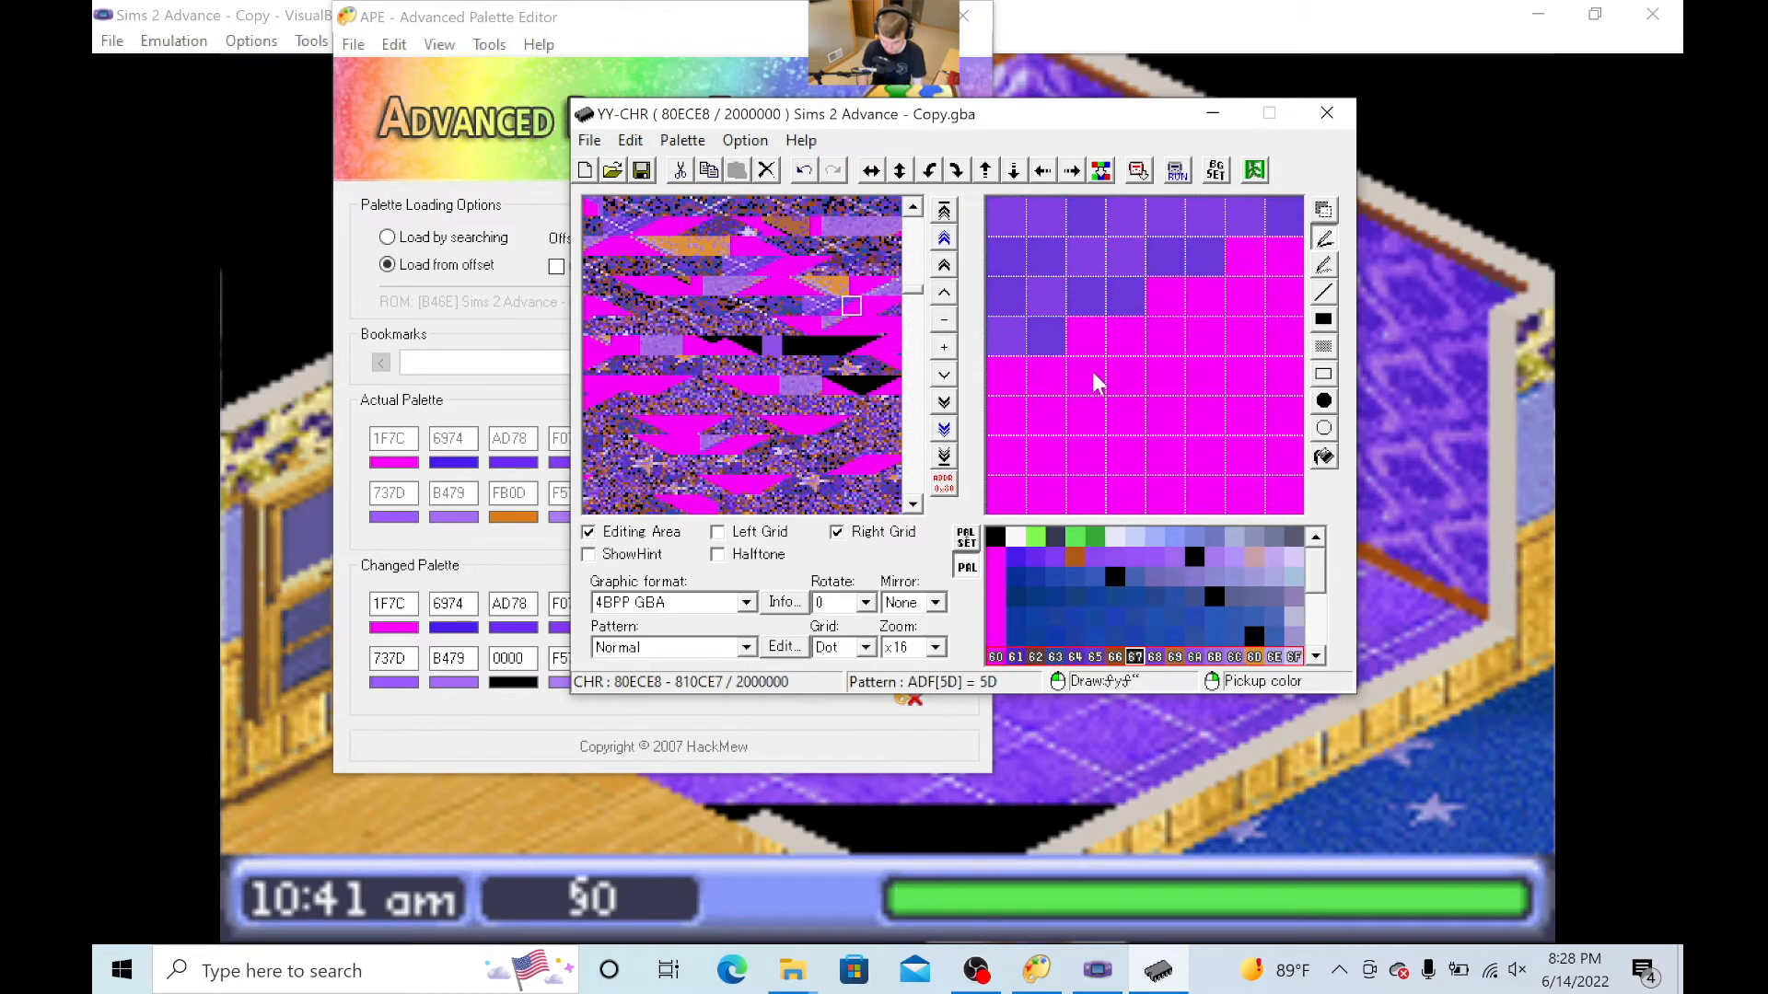
pyautogui.moveTo(1009, 343)
pyautogui.mouseDown()
pyautogui.moveTo(1003, 297)
pyautogui.moveTo(1109, 293)
pyautogui.mouseUp()
pyautogui.moveTo(1003, 257); pyautogui.dragTo(1202, 264)
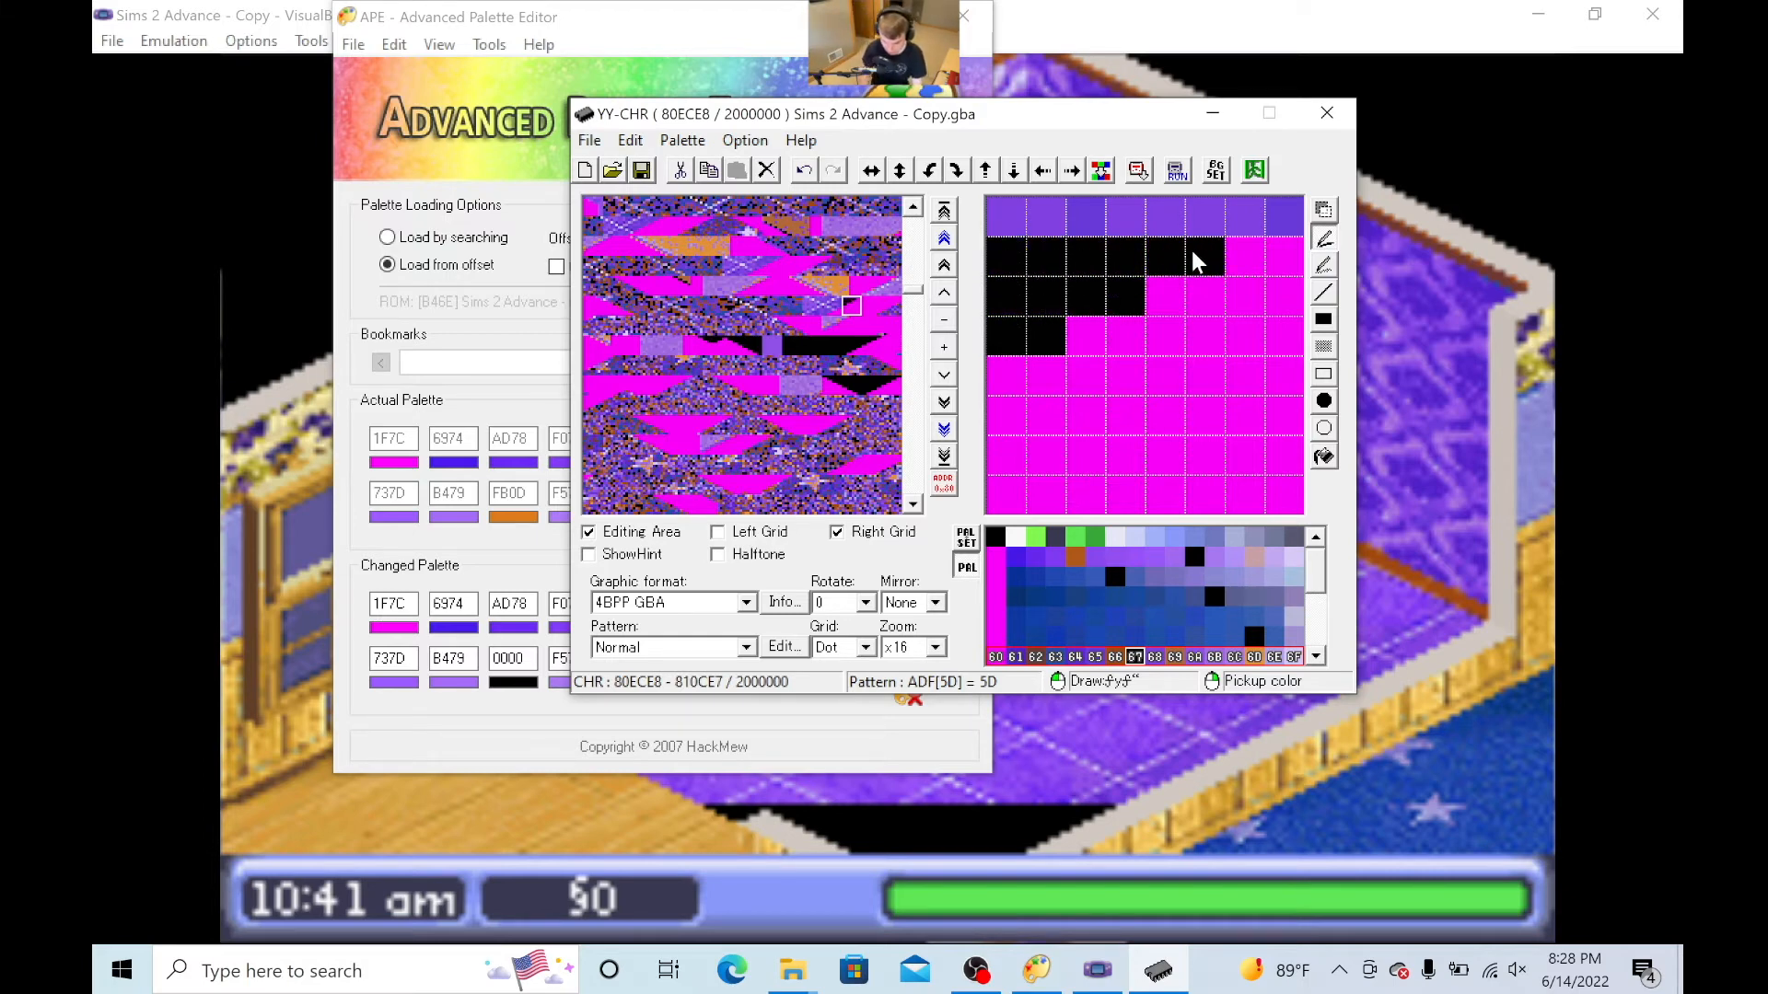
pyautogui.moveTo(1003, 217); pyautogui.dragTo(1300, 210)
# - Paint tile 5C black except for its magenta corner, and fill the adjoining tile 5B completely with black
pyautogui.click(831, 305)
pyautogui.moveTo(1008, 502)
pyautogui.mouseDown()
pyautogui.moveTo(1077, 458)
pyautogui.moveTo(1149, 471)
pyautogui.mouseUp()
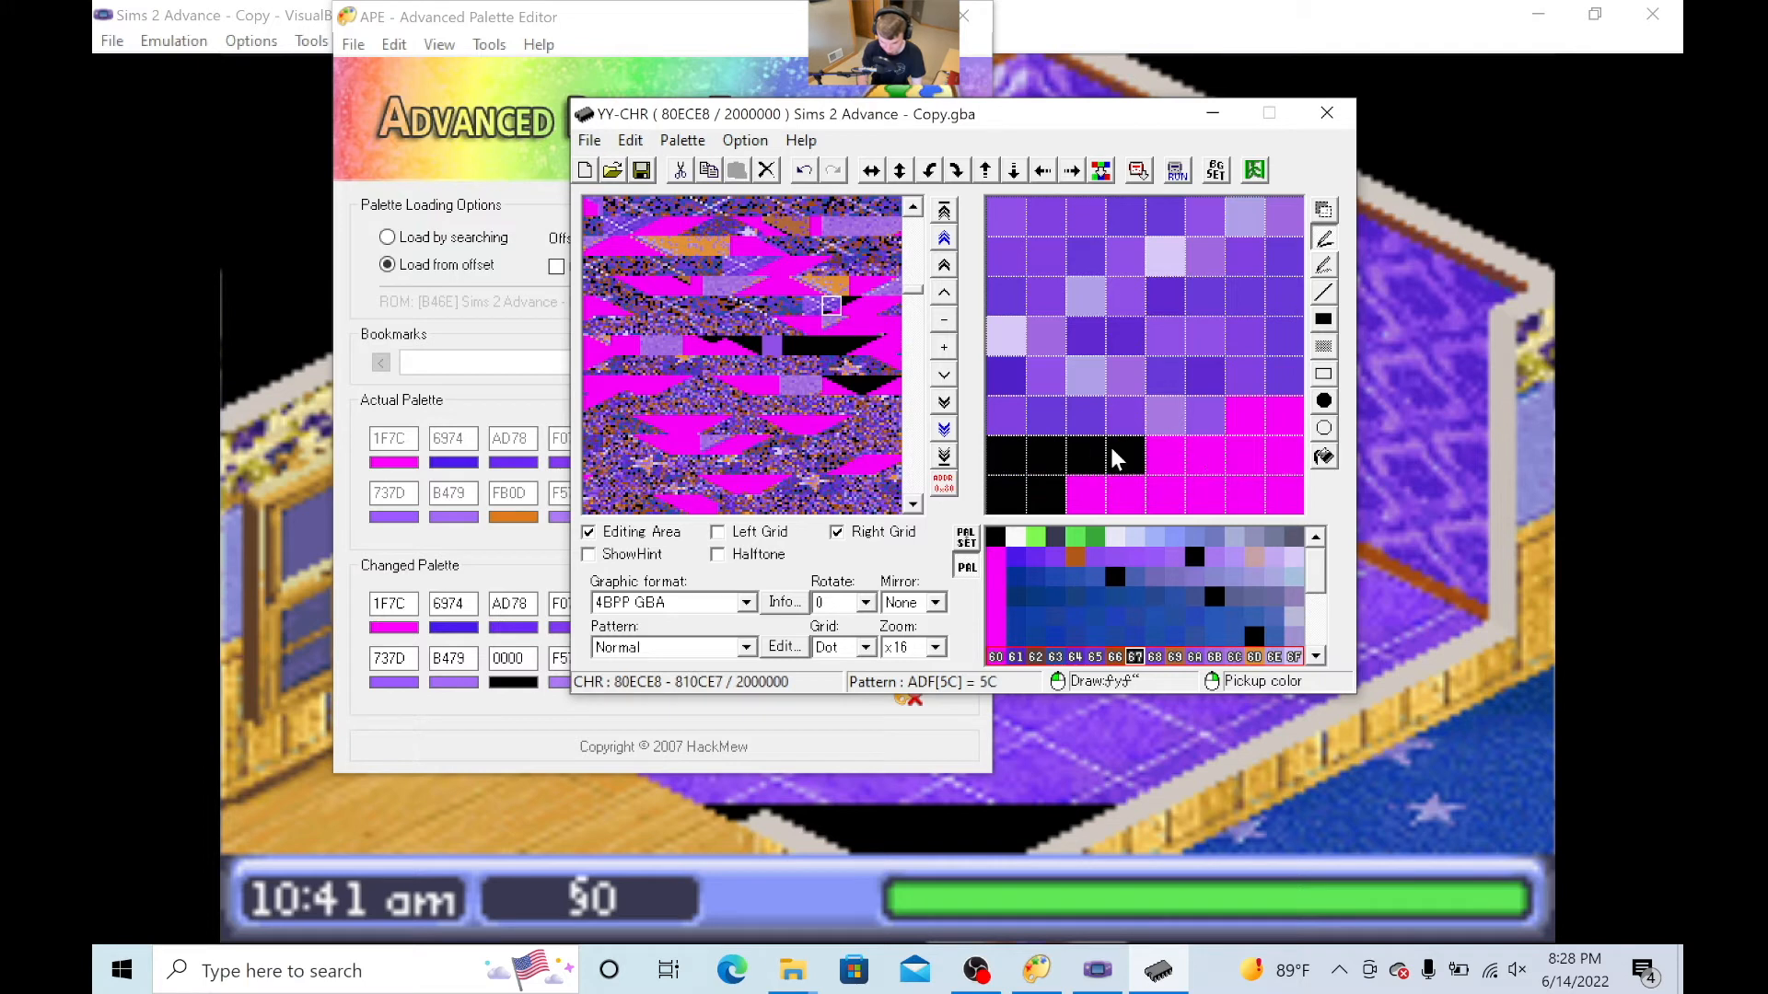
pyautogui.moveTo(1004, 419); pyautogui.dragTo(1197, 419)
pyautogui.moveTo(1033, 384)
pyautogui.mouseDown()
pyautogui.moveTo(1141, 359)
pyautogui.moveTo(1326, 379)
pyautogui.mouseUp()
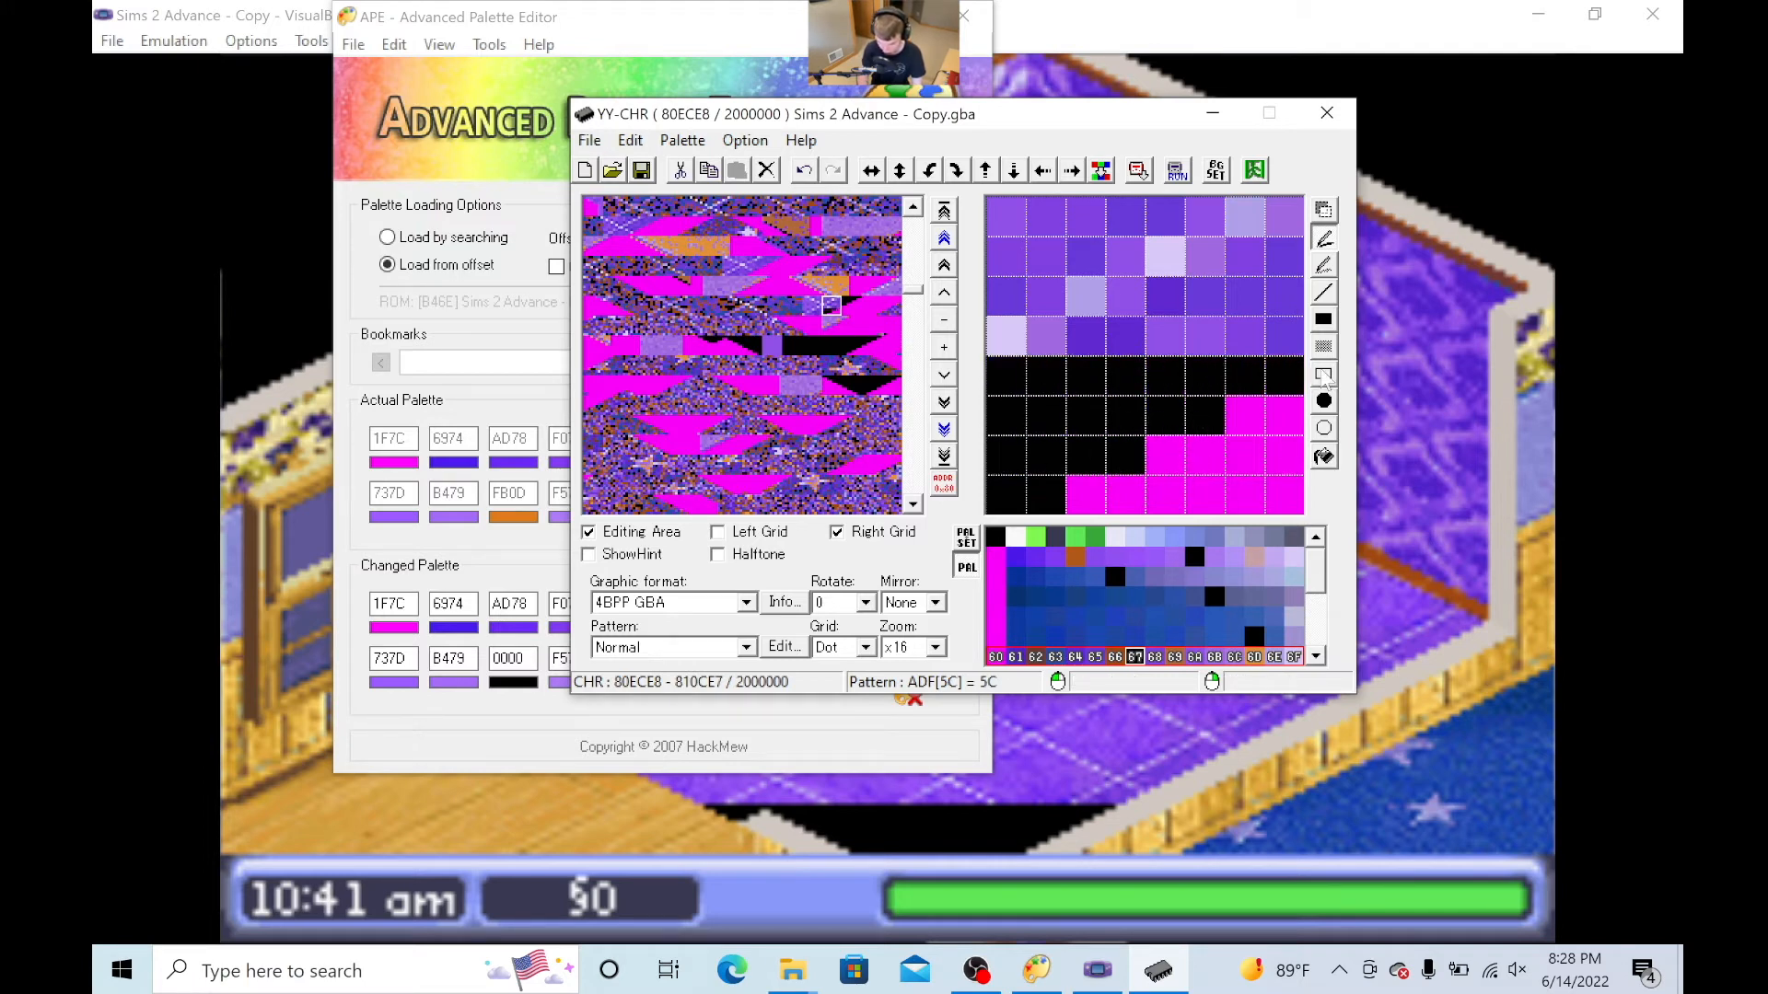
pyautogui.moveTo(1028, 337)
pyautogui.mouseDown()
pyautogui.moveTo(1320, 337)
pyautogui.moveTo(1266, 299)
pyautogui.moveTo(991, 276)
pyautogui.moveTo(1009, 260)
pyautogui.moveTo(1302, 257)
pyautogui.moveTo(1292, 235)
pyautogui.moveTo(1168, 203)
pyautogui.moveTo(976, 221)
pyautogui.mouseUp()
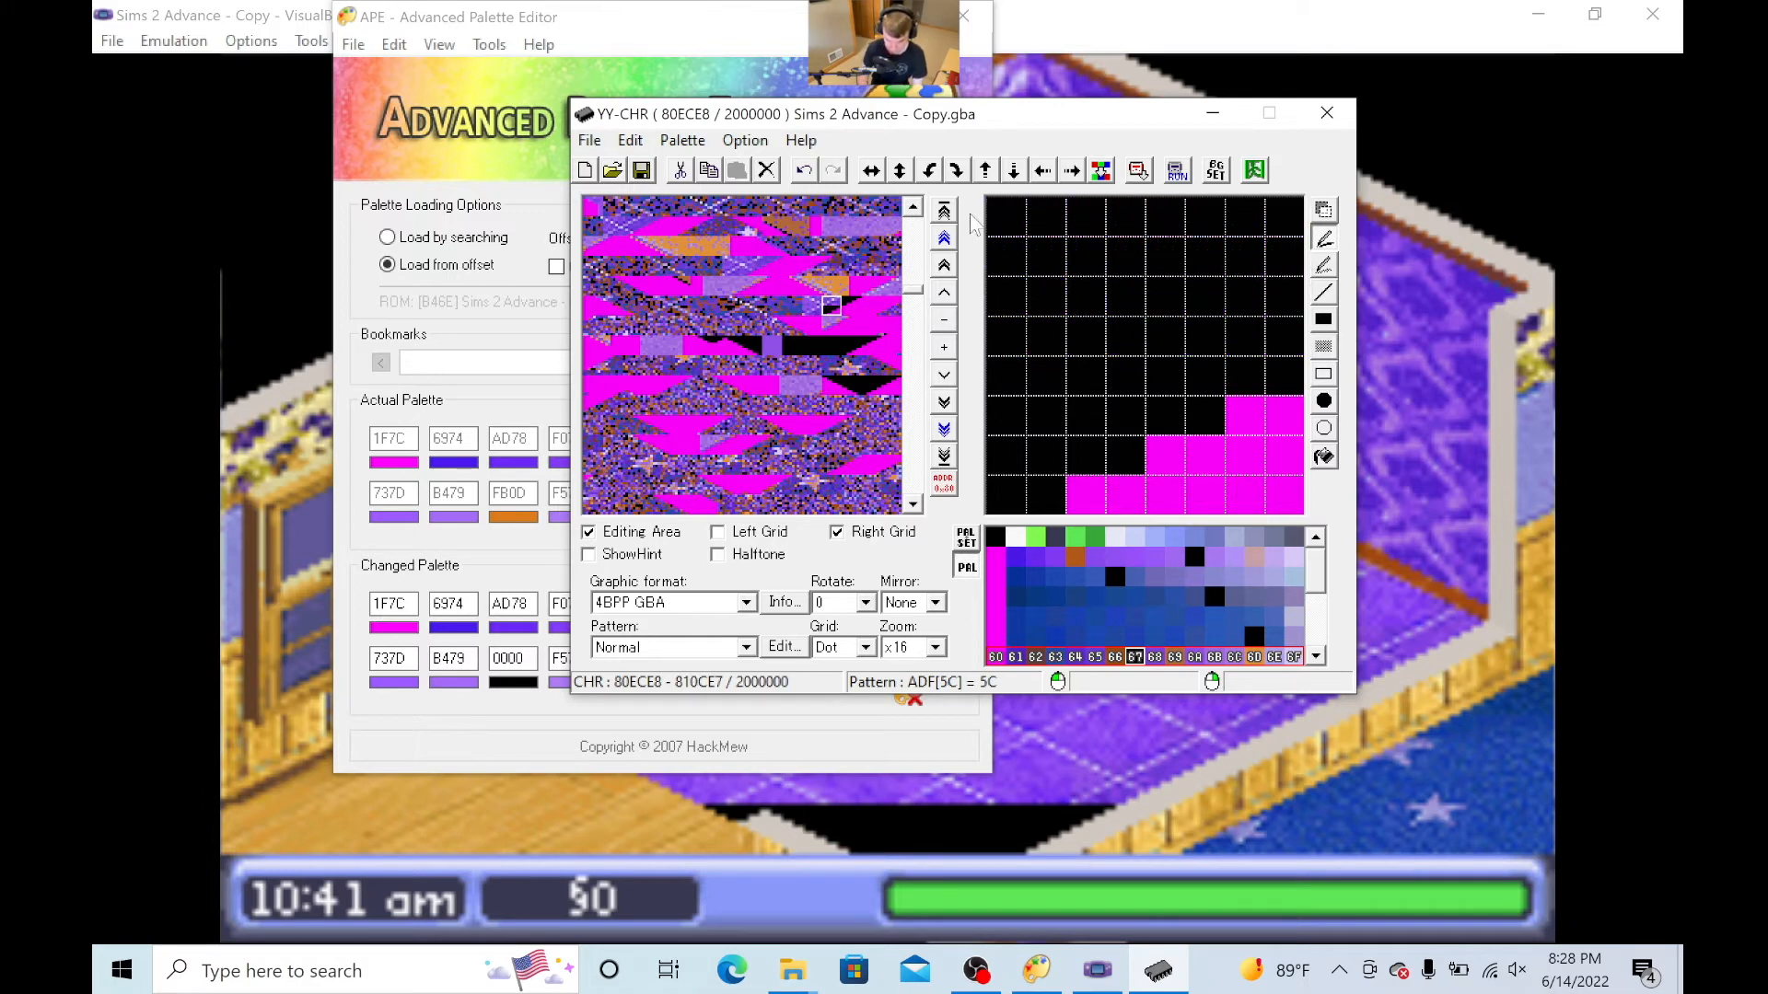
pyautogui.click(812, 306)
pyautogui.moveTo(1003, 496)
pyautogui.mouseDown()
pyautogui.moveTo(1380, 474)
pyautogui.moveTo(987, 450)
pyautogui.moveTo(1150, 411)
pyautogui.moveTo(1308, 414)
pyautogui.moveTo(987, 375)
pyautogui.moveTo(1107, 339)
pyautogui.moveTo(1286, 348)
pyautogui.moveTo(1310, 331)
pyautogui.moveTo(1295, 308)
pyautogui.moveTo(999, 282)
pyautogui.moveTo(1074, 249)
pyautogui.moveTo(1310, 238)
pyautogui.moveTo(1266, 210)
pyautogui.moveTo(991, 218)
pyautogui.mouseUp()
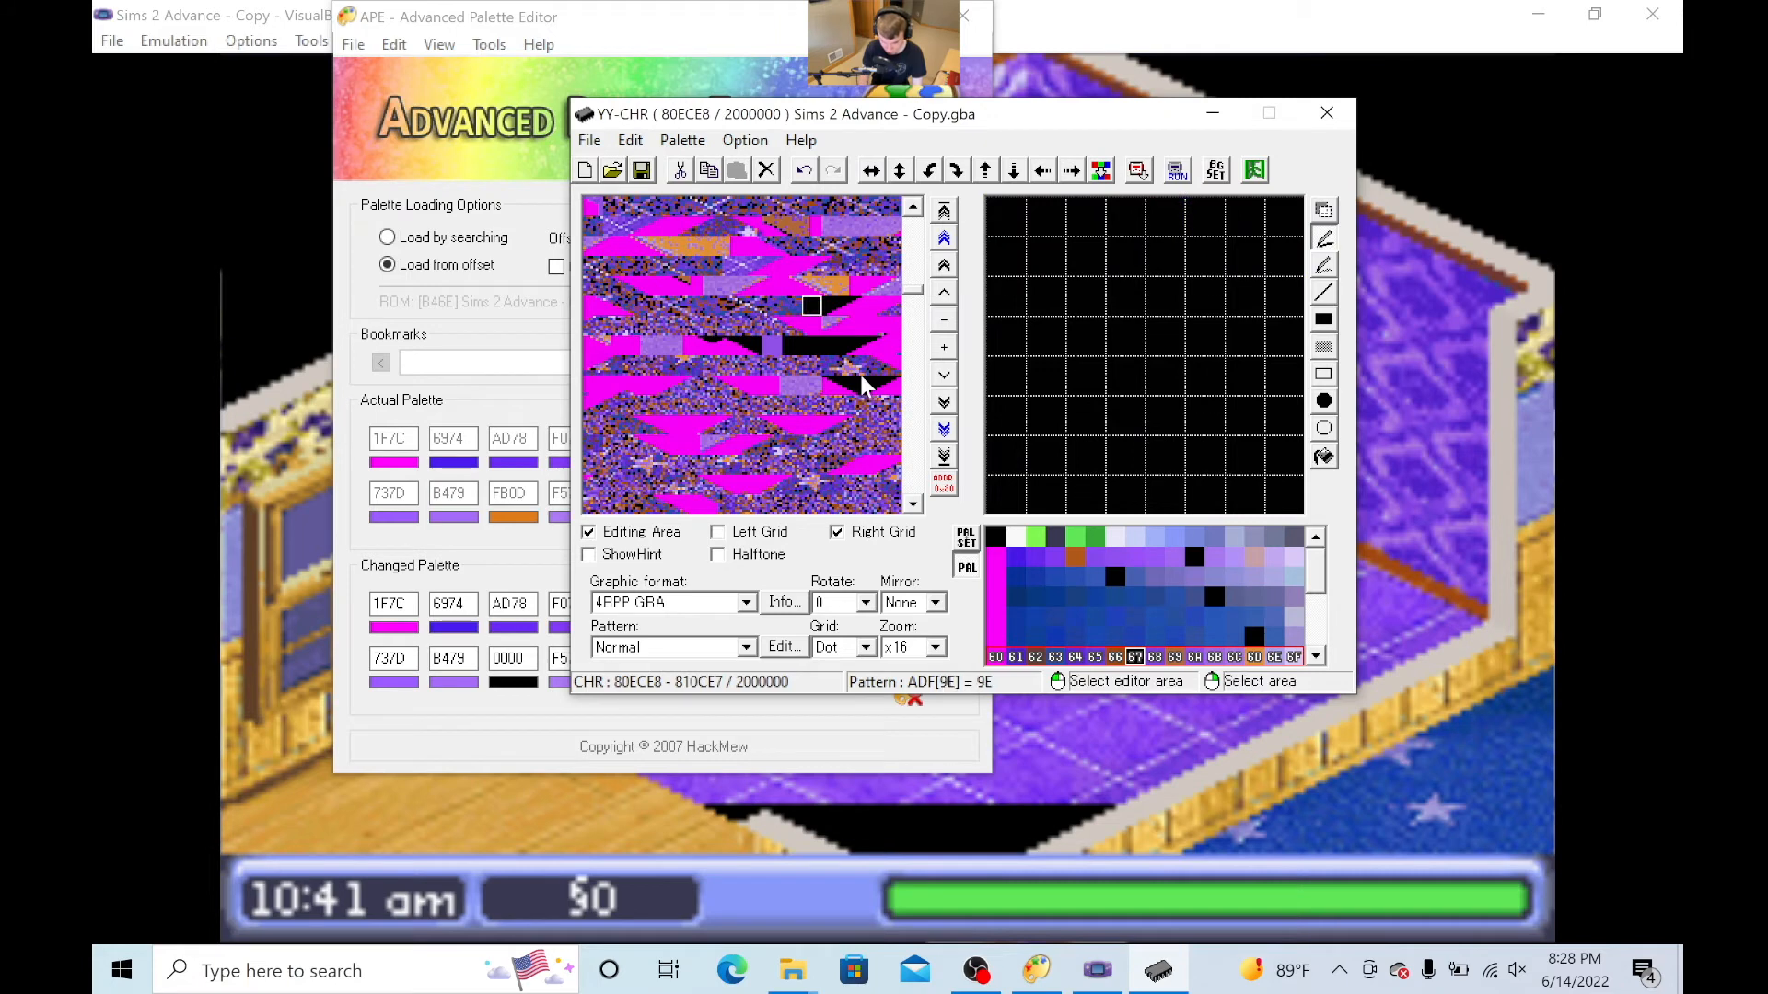
# - Return to palette row 10–1F, fill tile 5A completely with black colour 1A, and copy the tile
pyautogui.click(790, 307)
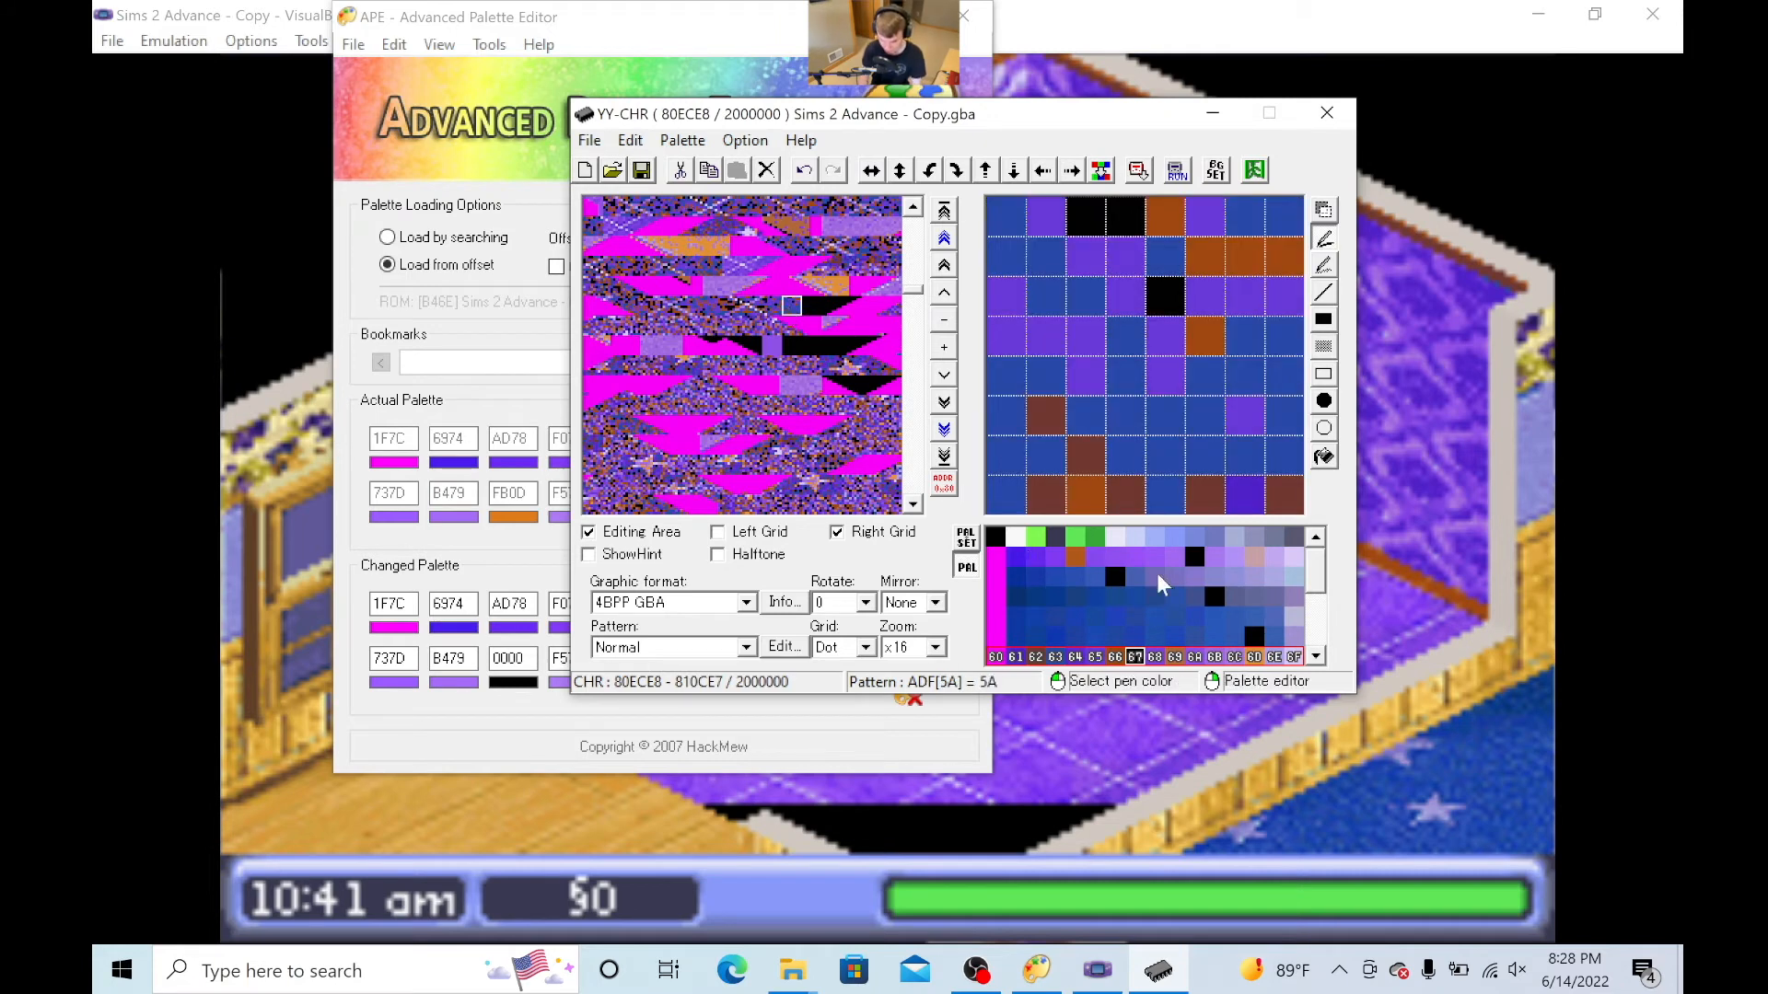
pyautogui.click(1193, 558)
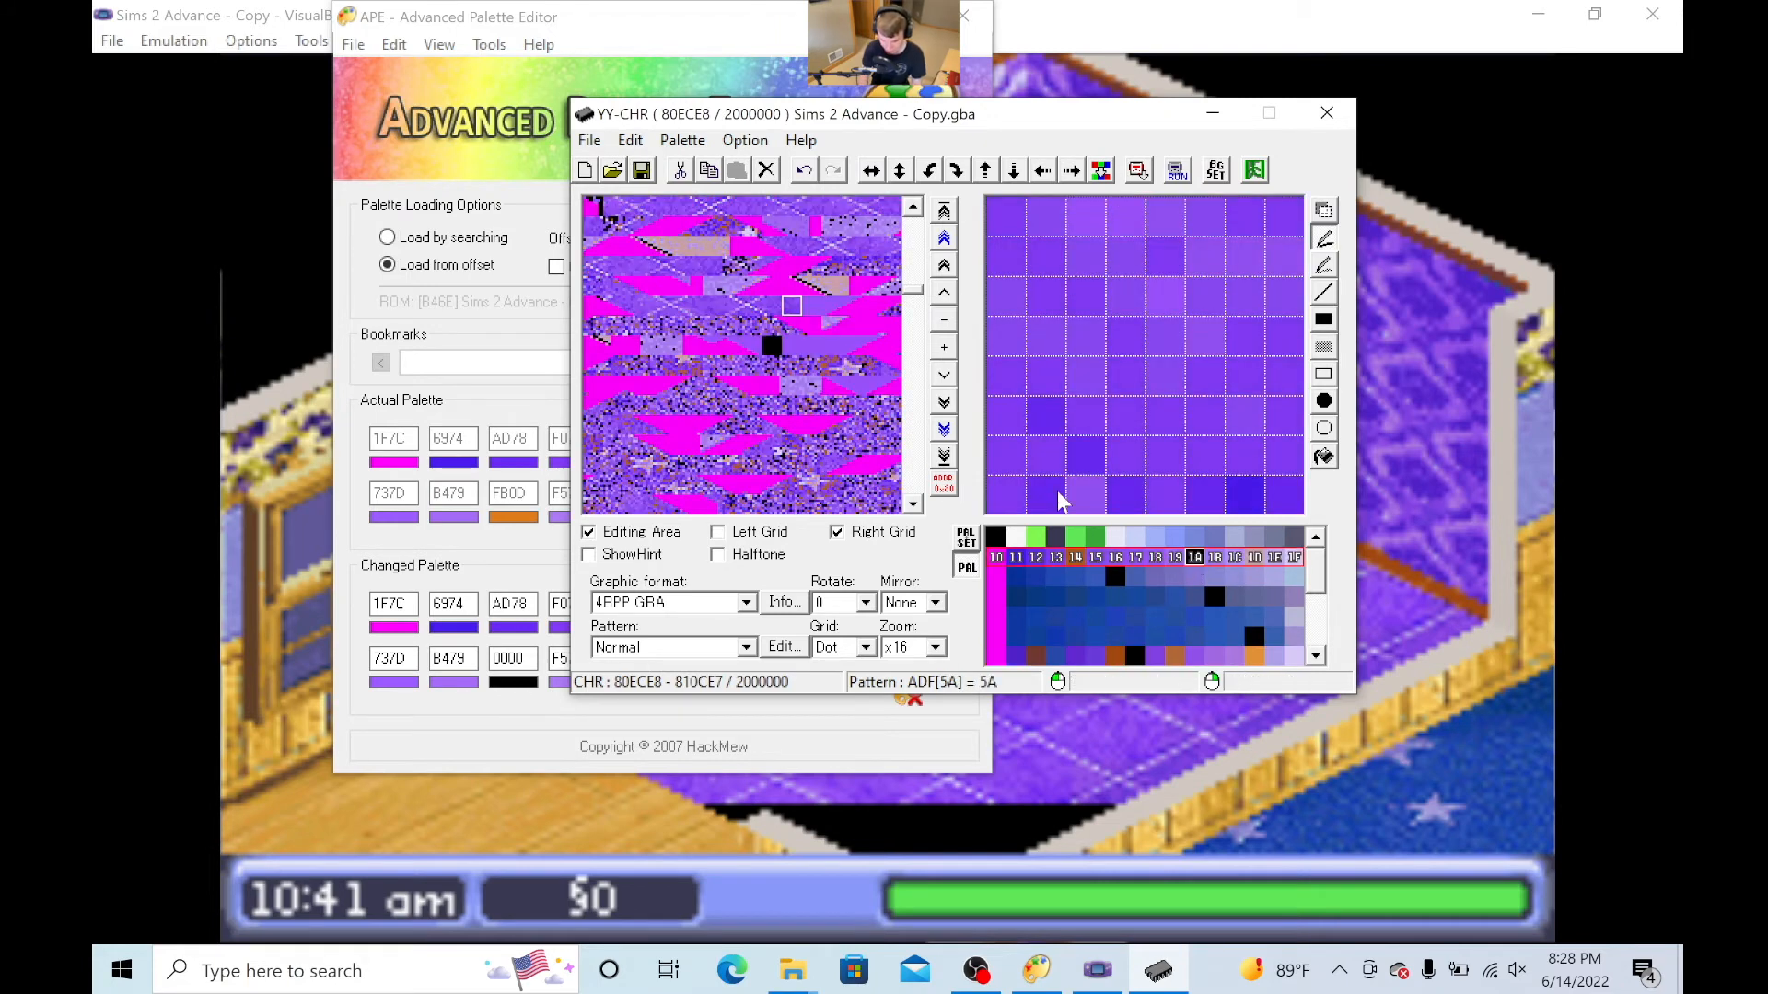
pyautogui.click(809, 304)
pyautogui.click(792, 306)
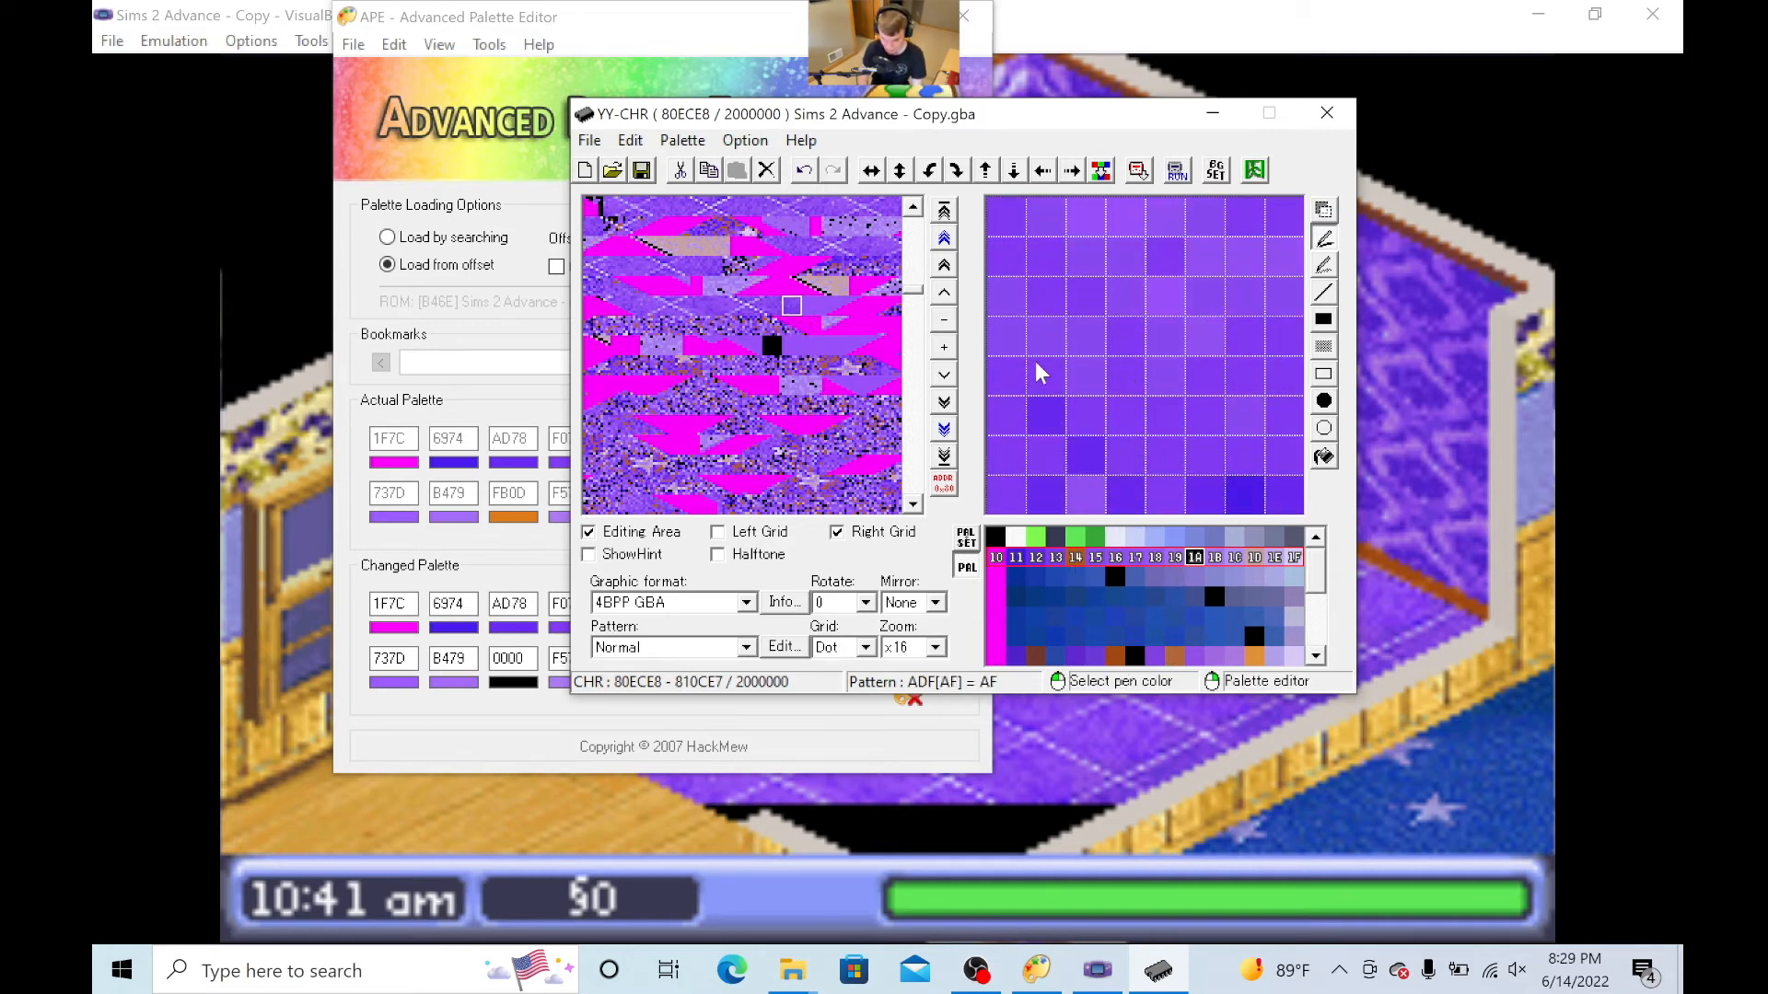
pyautogui.moveTo(1007, 216)
pyautogui.mouseDown()
pyautogui.moveTo(1261, 219)
pyautogui.moveTo(1350, 297)
pyautogui.moveTo(1317, 477)
pyautogui.moveTo(1225, 521)
pyautogui.moveTo(997, 505)
pyautogui.moveTo(1013, 450)
pyautogui.moveTo(1285, 440)
pyautogui.moveTo(1207, 414)
pyautogui.moveTo(998, 417)
pyautogui.moveTo(1027, 377)
pyautogui.moveTo(1266, 376)
pyautogui.moveTo(1288, 345)
pyautogui.moveTo(1010, 310)
pyautogui.moveTo(1275, 276)
pyautogui.moveTo(1098, 256)
pyautogui.moveTo(959, 269)
pyautogui.mouseUp()
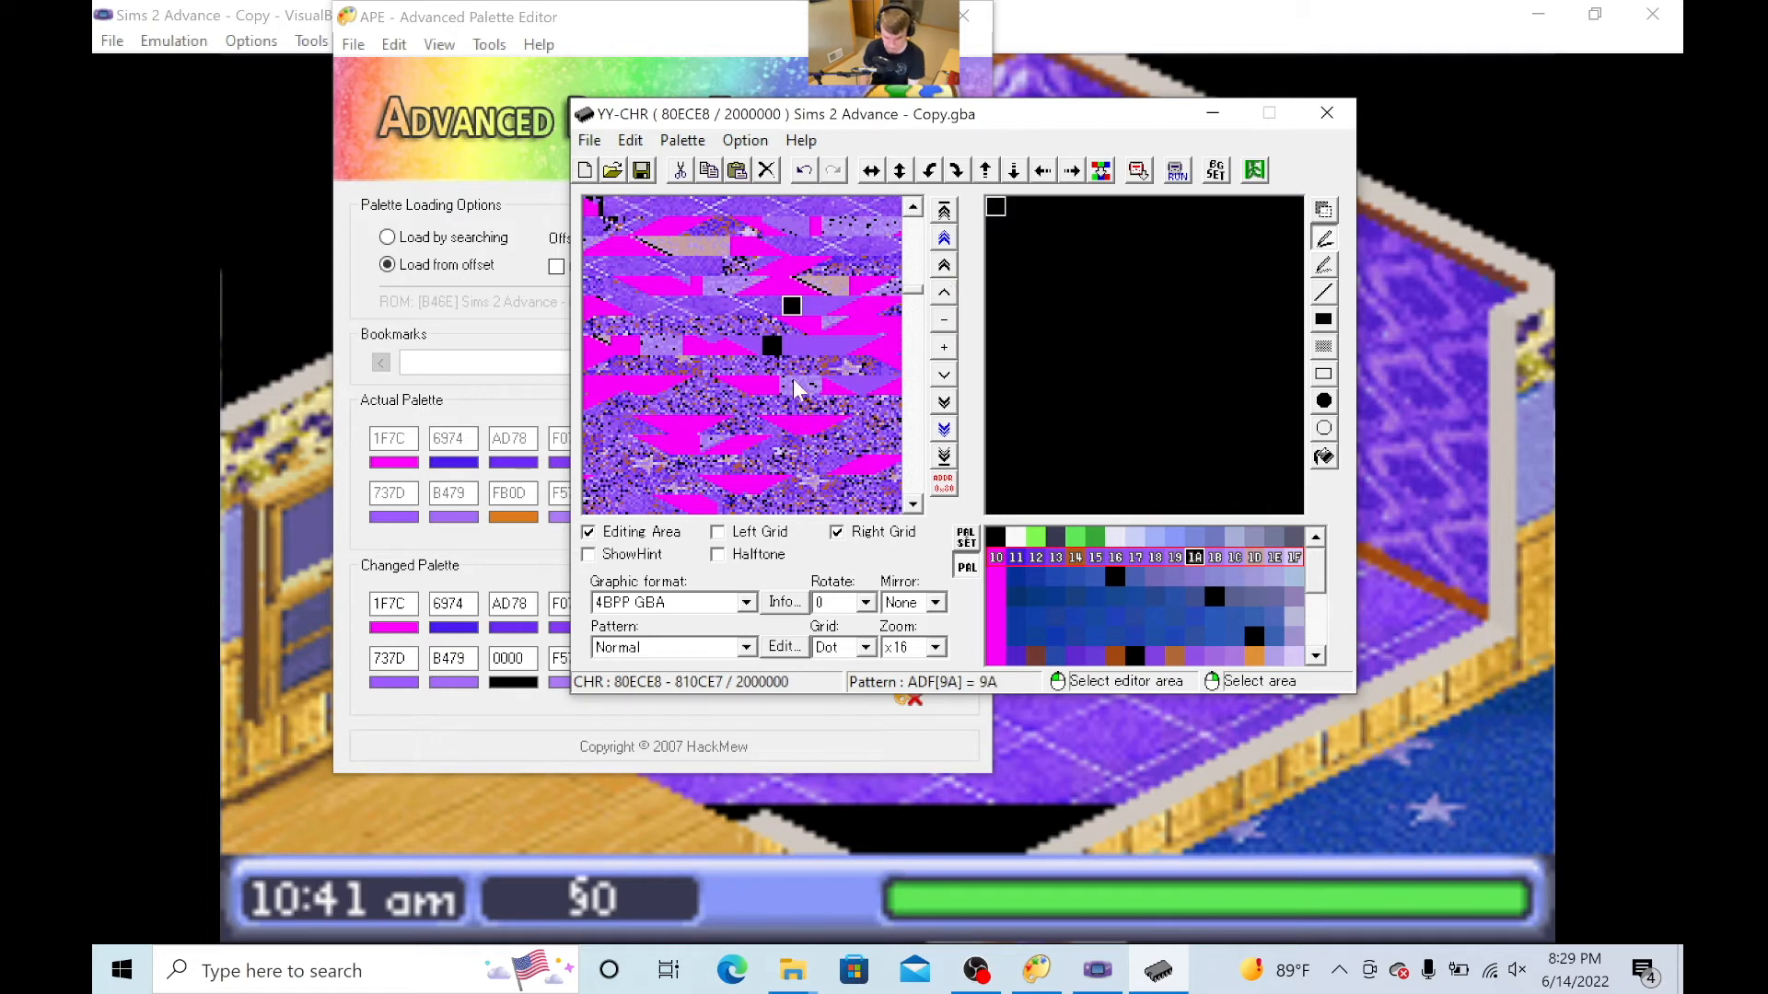
# - Paste the copied black tile over tile 59 and the four tiles preceding it
pyautogui.click(771, 305)
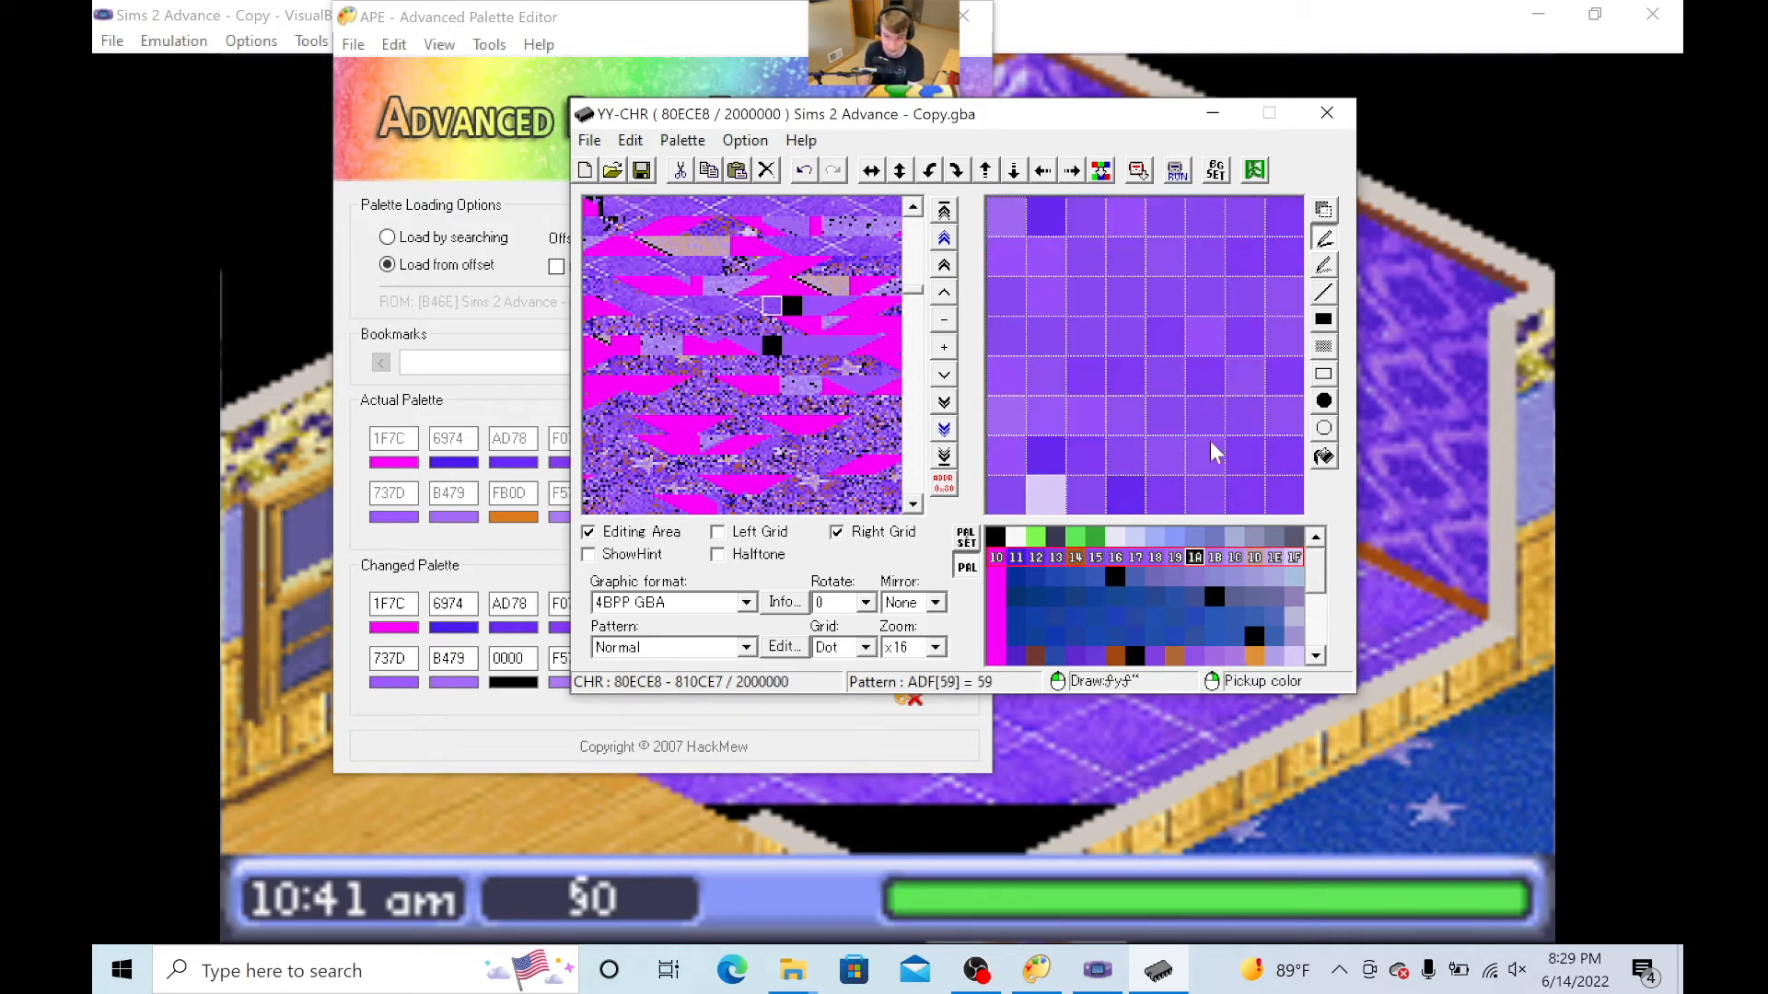
pyautogui.hotkey('ctrl', 'v')
pyautogui.press('Left')
pyautogui.hotkey('ctrl', 'v')
pyautogui.press('Left')
pyautogui.hotkey('ctrl', 'v')
pyautogui.press('Left')
pyautogui.hotkey('ctrl', 'v')
pyautogui.press('Left')
pyautogui.hotkey('ctrl', 'v')
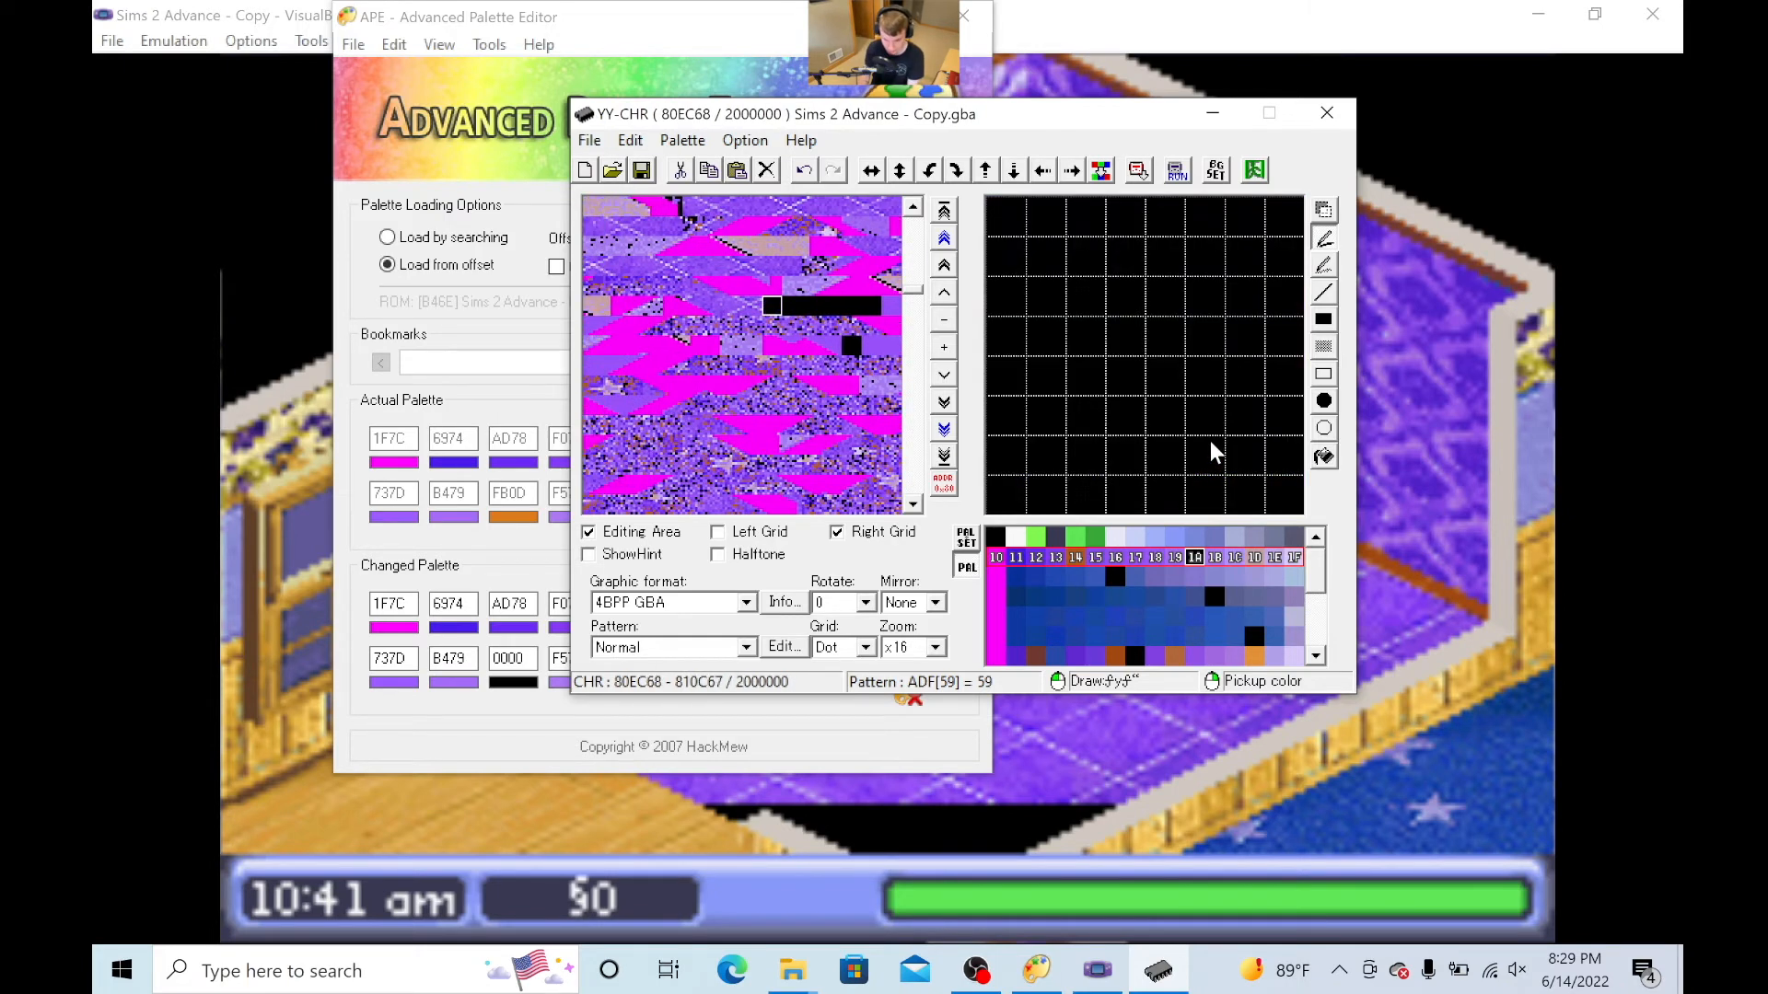
# - Paste the copied black tile over the next two preceding tiles
pyautogui.press('Left')
pyautogui.hotkey('ctrl', 'v')
pyautogui.press('Left')
pyautogui.hotkey('ctrl', 'v')
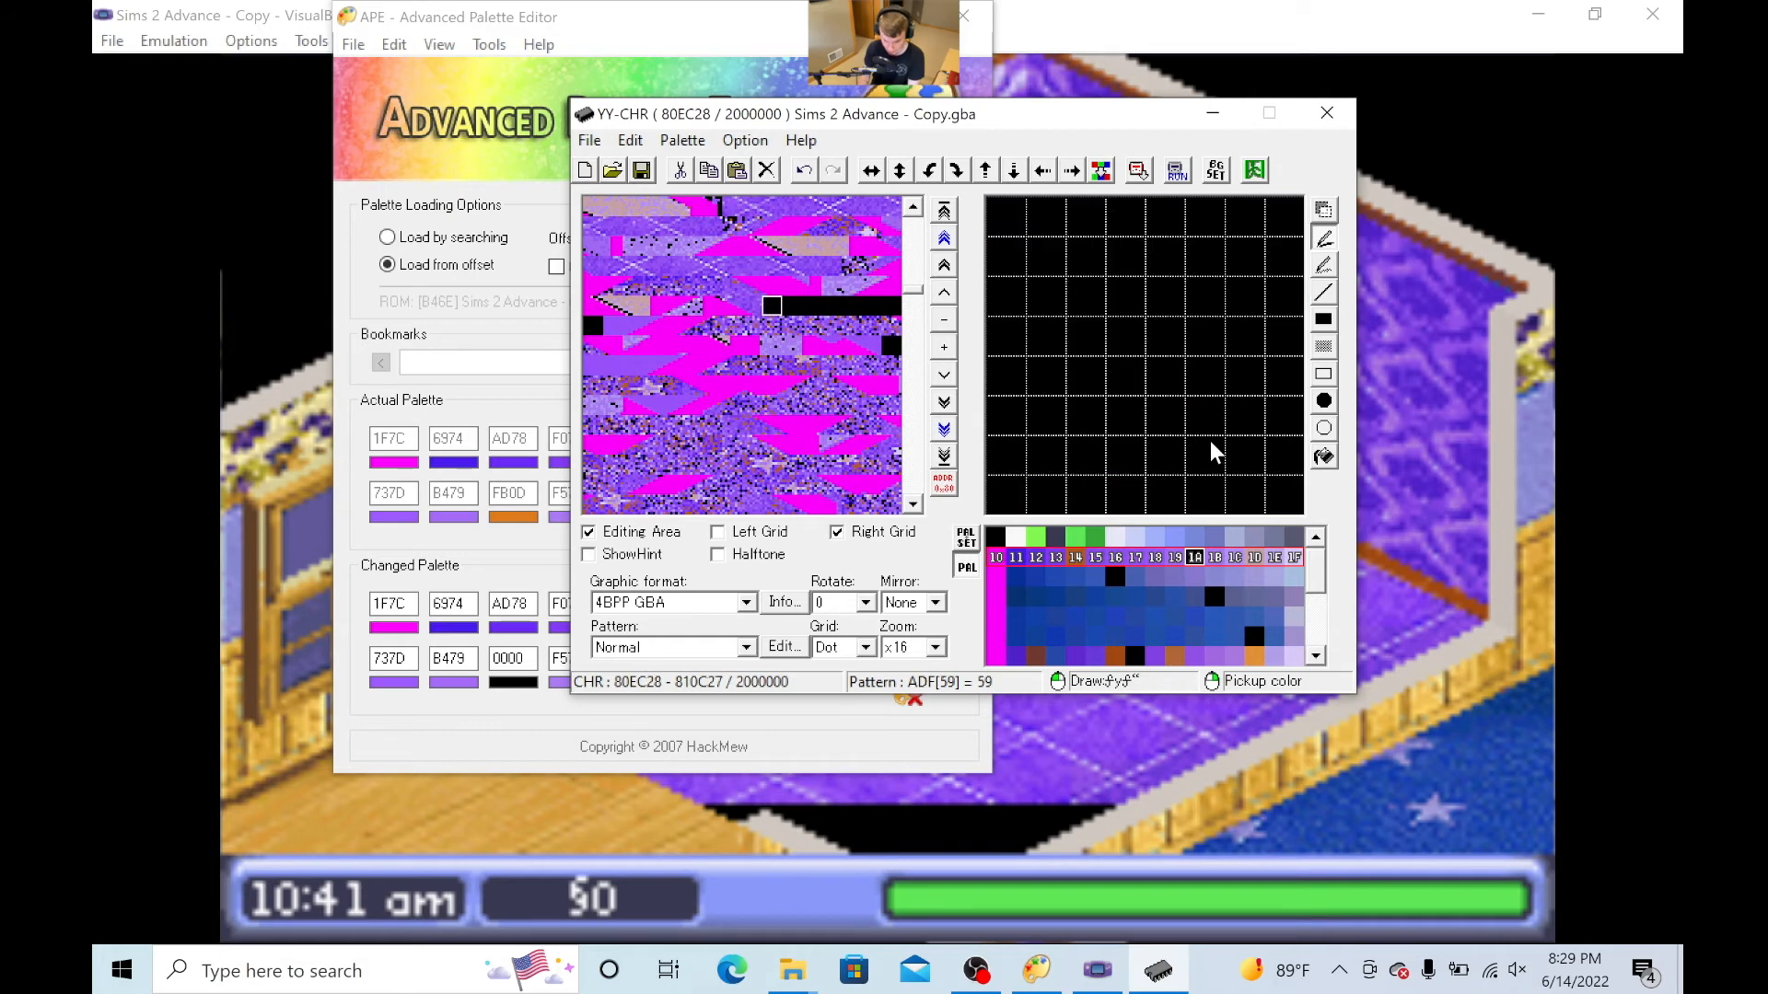
# - Paint the preceding purple tile with black colour 1A, leaving its magenta corner untouched
pyautogui.press('Left')
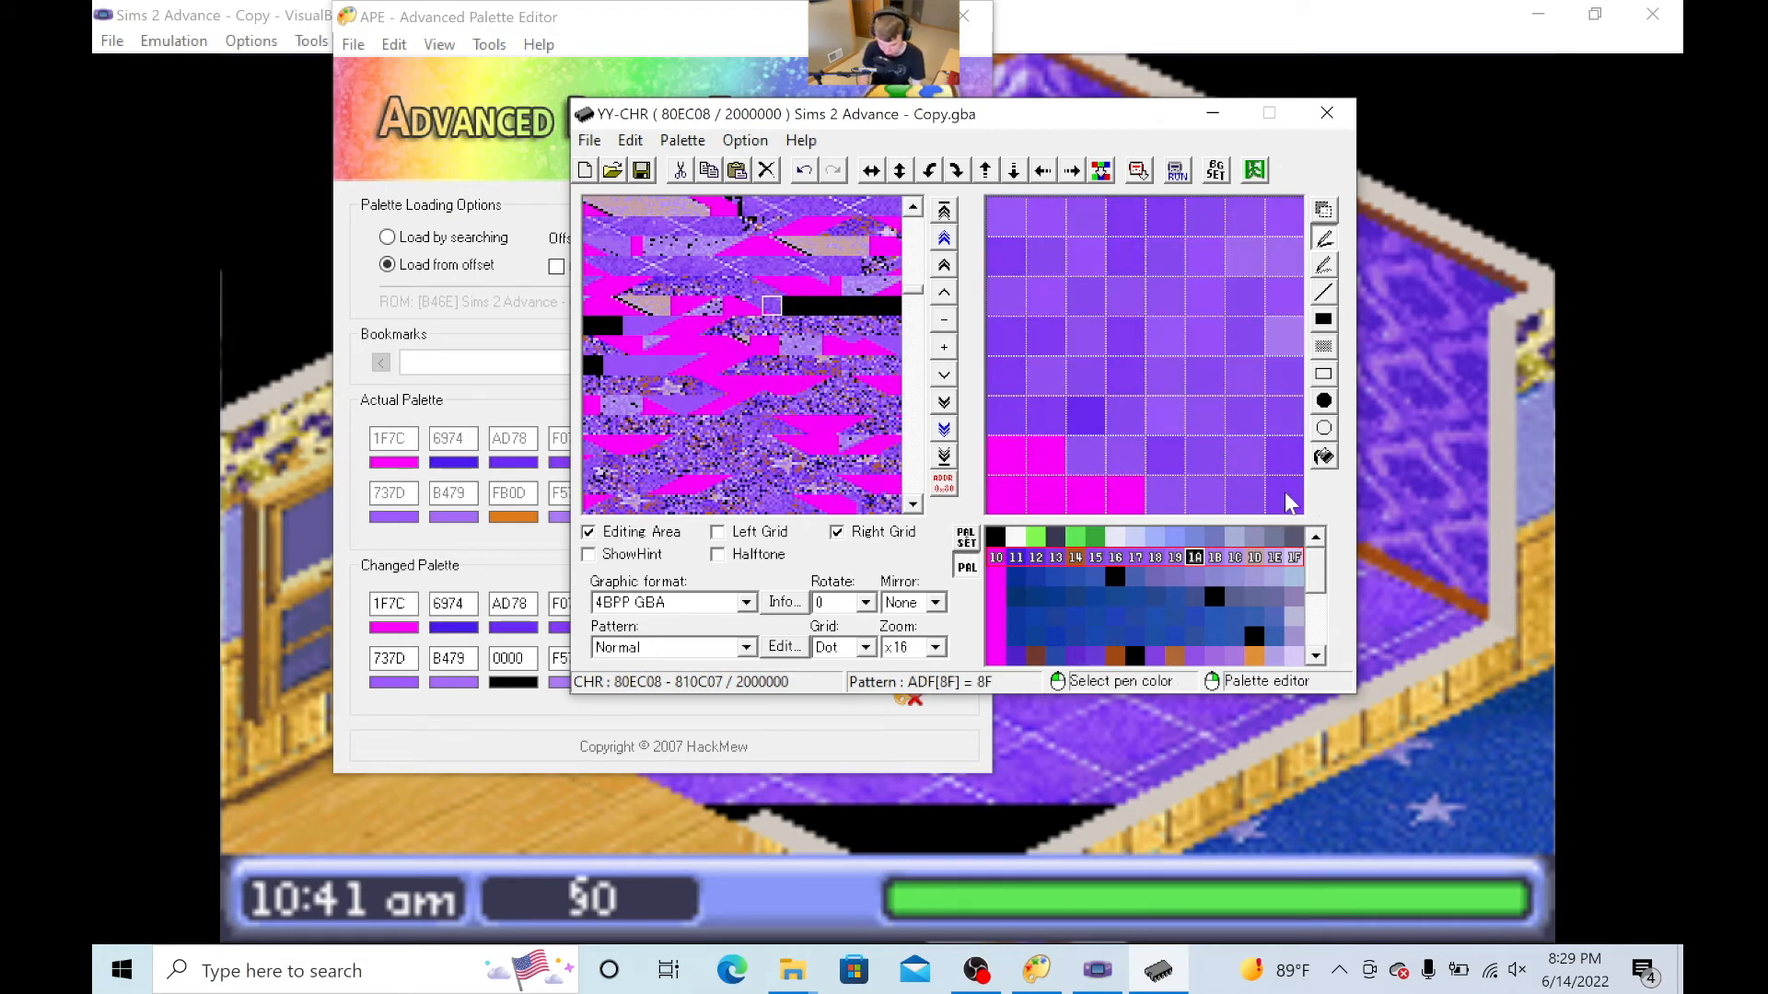
pyautogui.moveTo(1285, 497); pyautogui.dragTo(1234, 501)
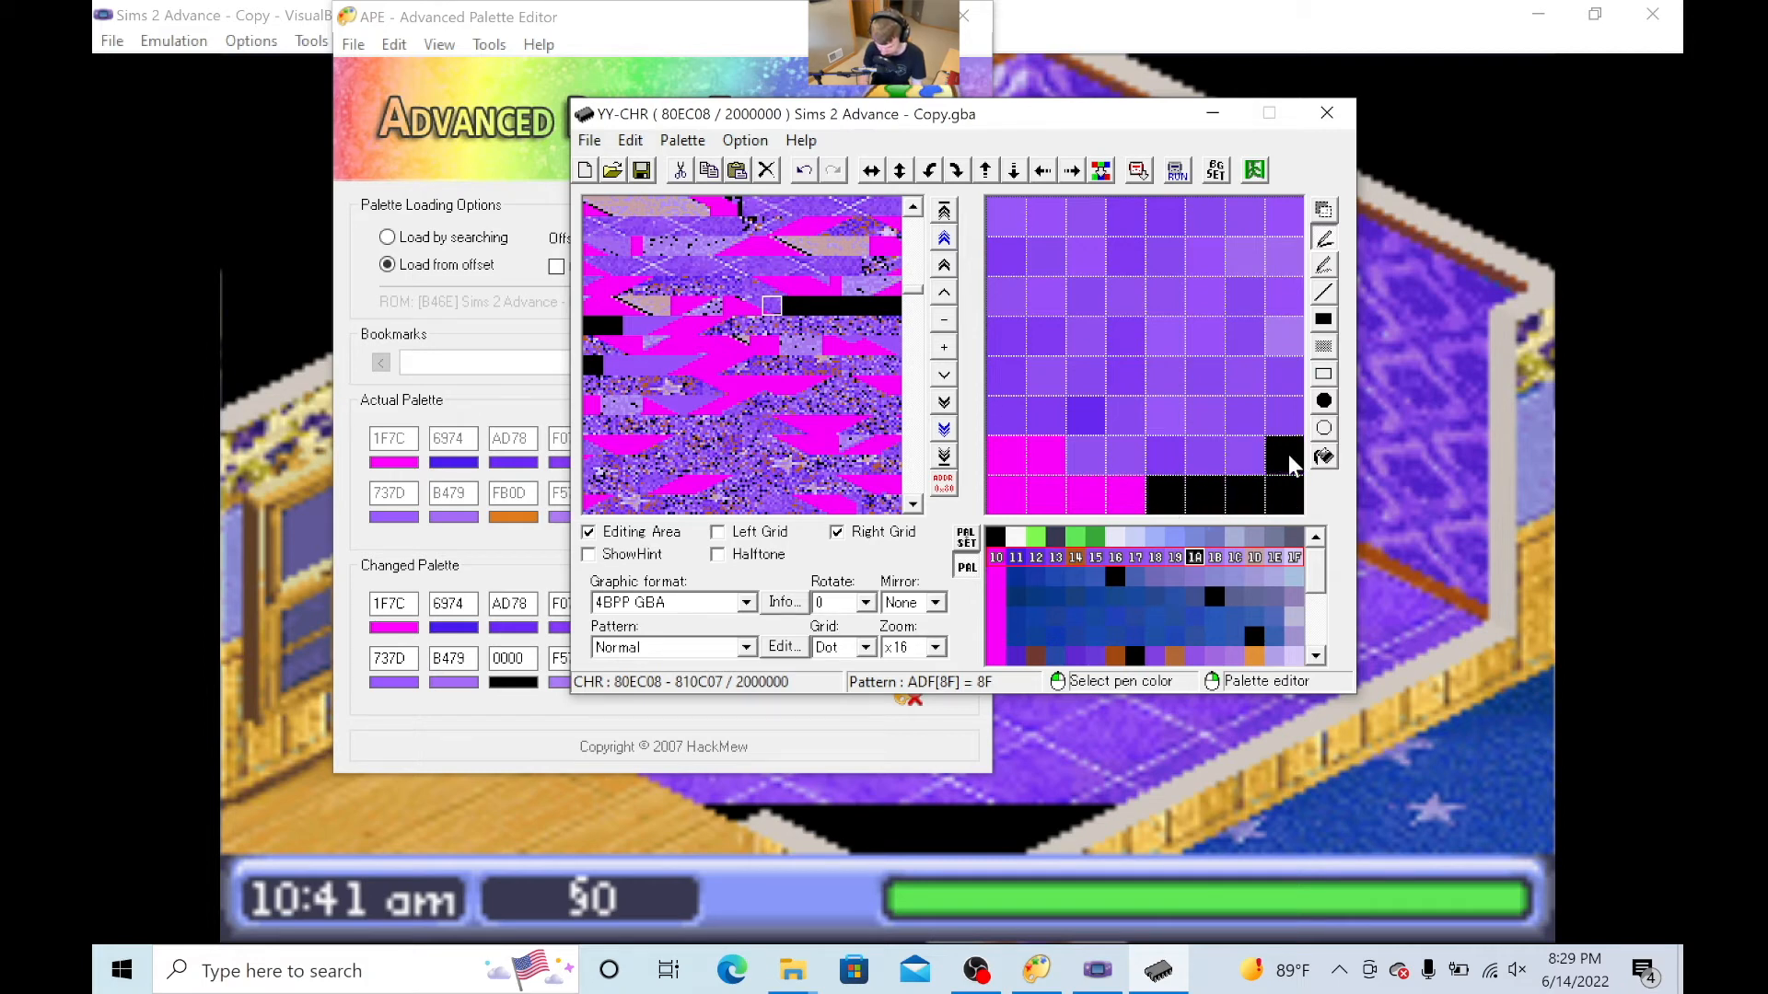
pyautogui.moveTo(1289, 454); pyautogui.dragTo(1139, 454)
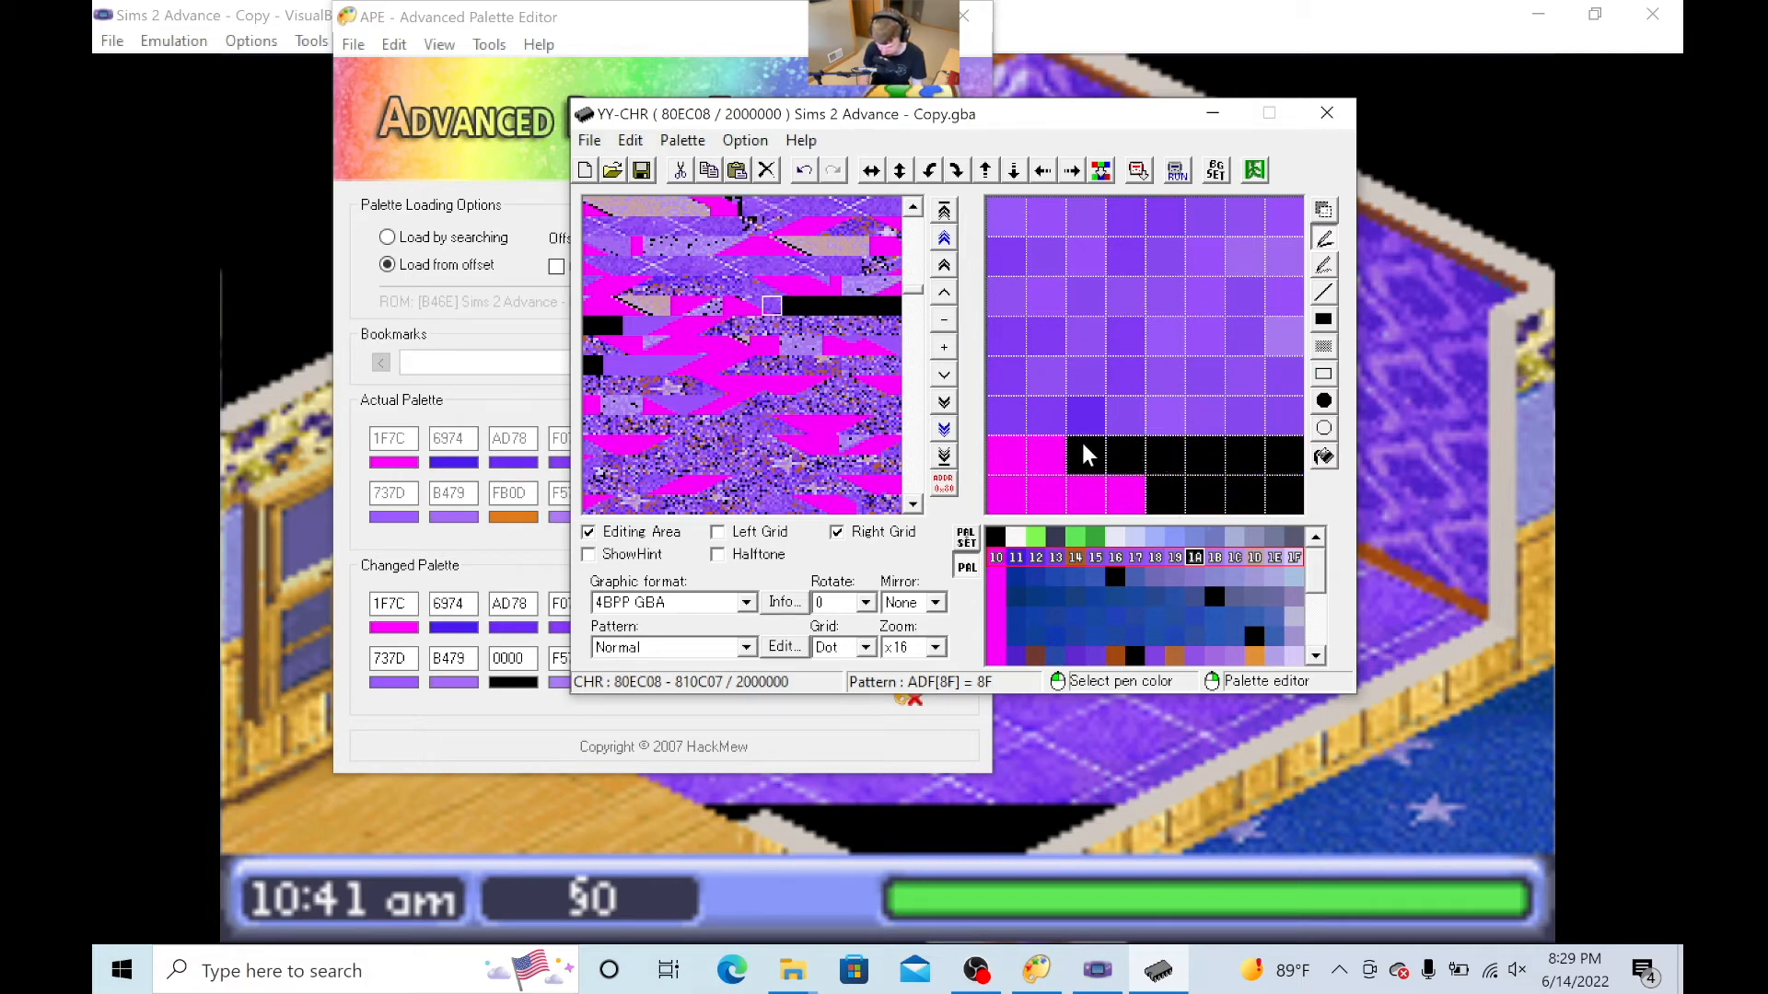
pyautogui.moveTo(1287, 416)
pyautogui.mouseDown()
pyautogui.moveTo(980, 394)
pyautogui.moveTo(1041, 368)
pyautogui.moveTo(1303, 361)
pyautogui.moveTo(1271, 333)
pyautogui.moveTo(999, 326)
pyautogui.moveTo(1063, 289)
pyautogui.moveTo(1287, 289)
pyautogui.moveTo(1303, 267)
pyautogui.moveTo(1133, 245)
pyautogui.moveTo(979, 252)
pyautogui.moveTo(1006, 207)
pyautogui.moveTo(1301, 210)
pyautogui.mouseUp()
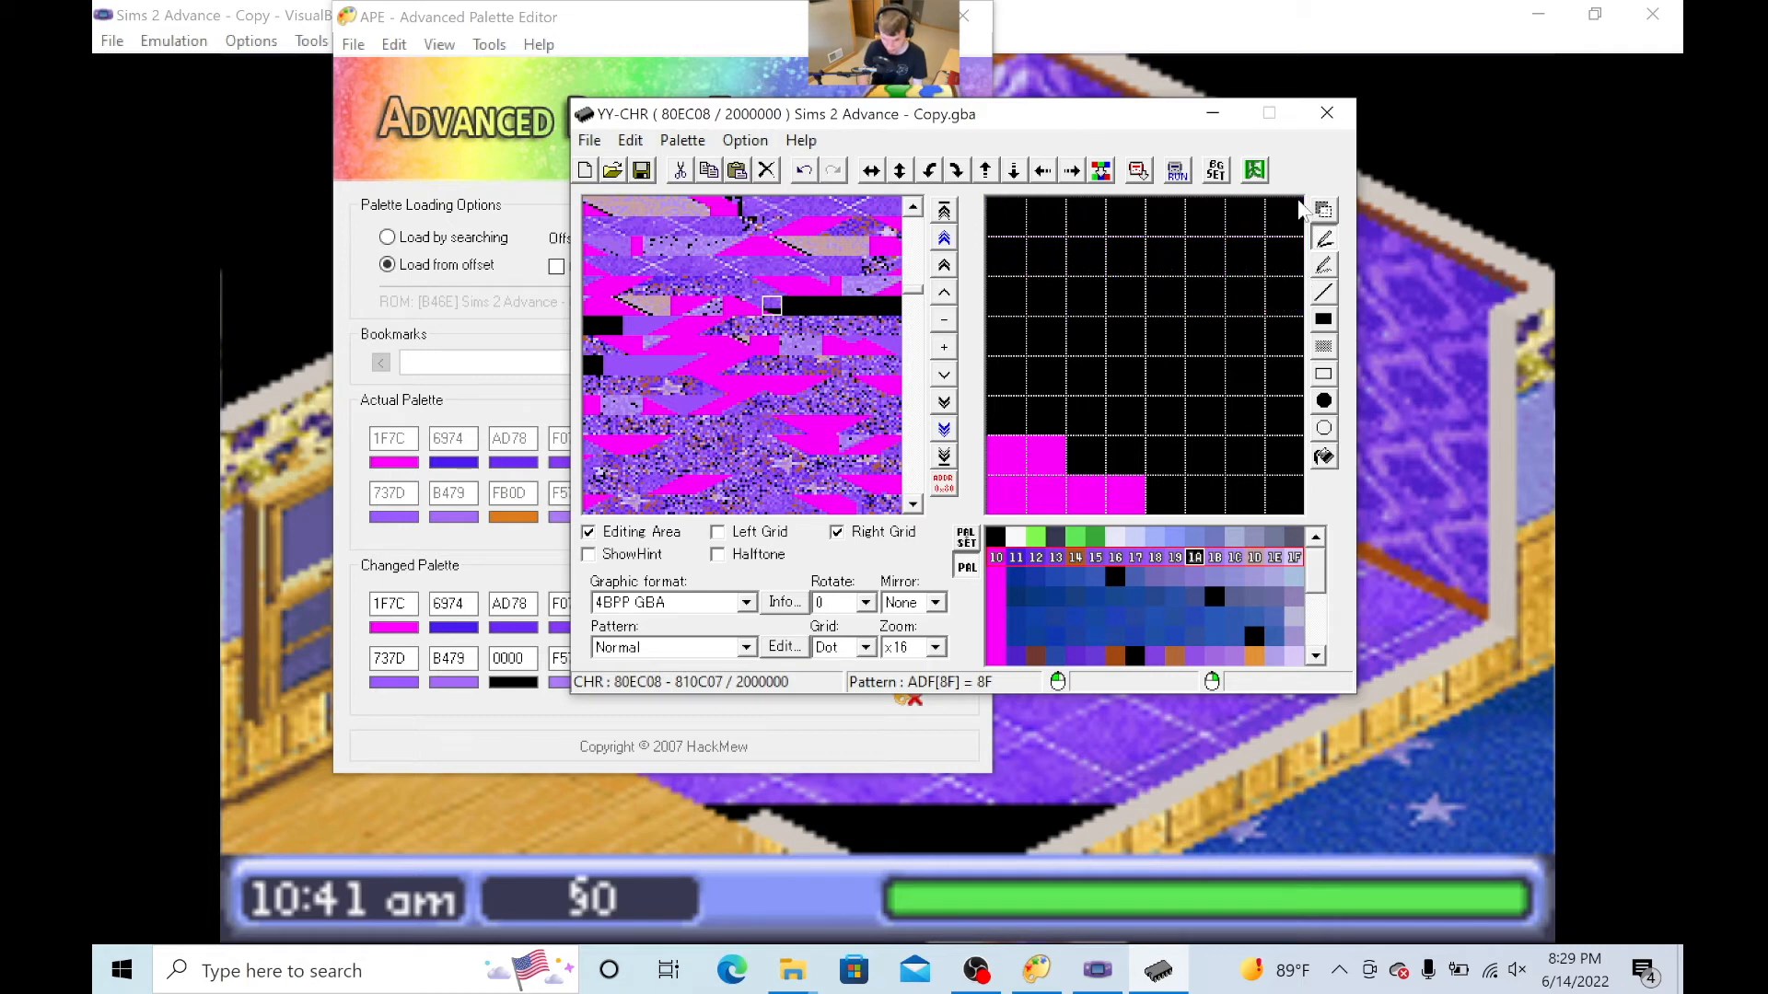
pyautogui.click(629, 141)
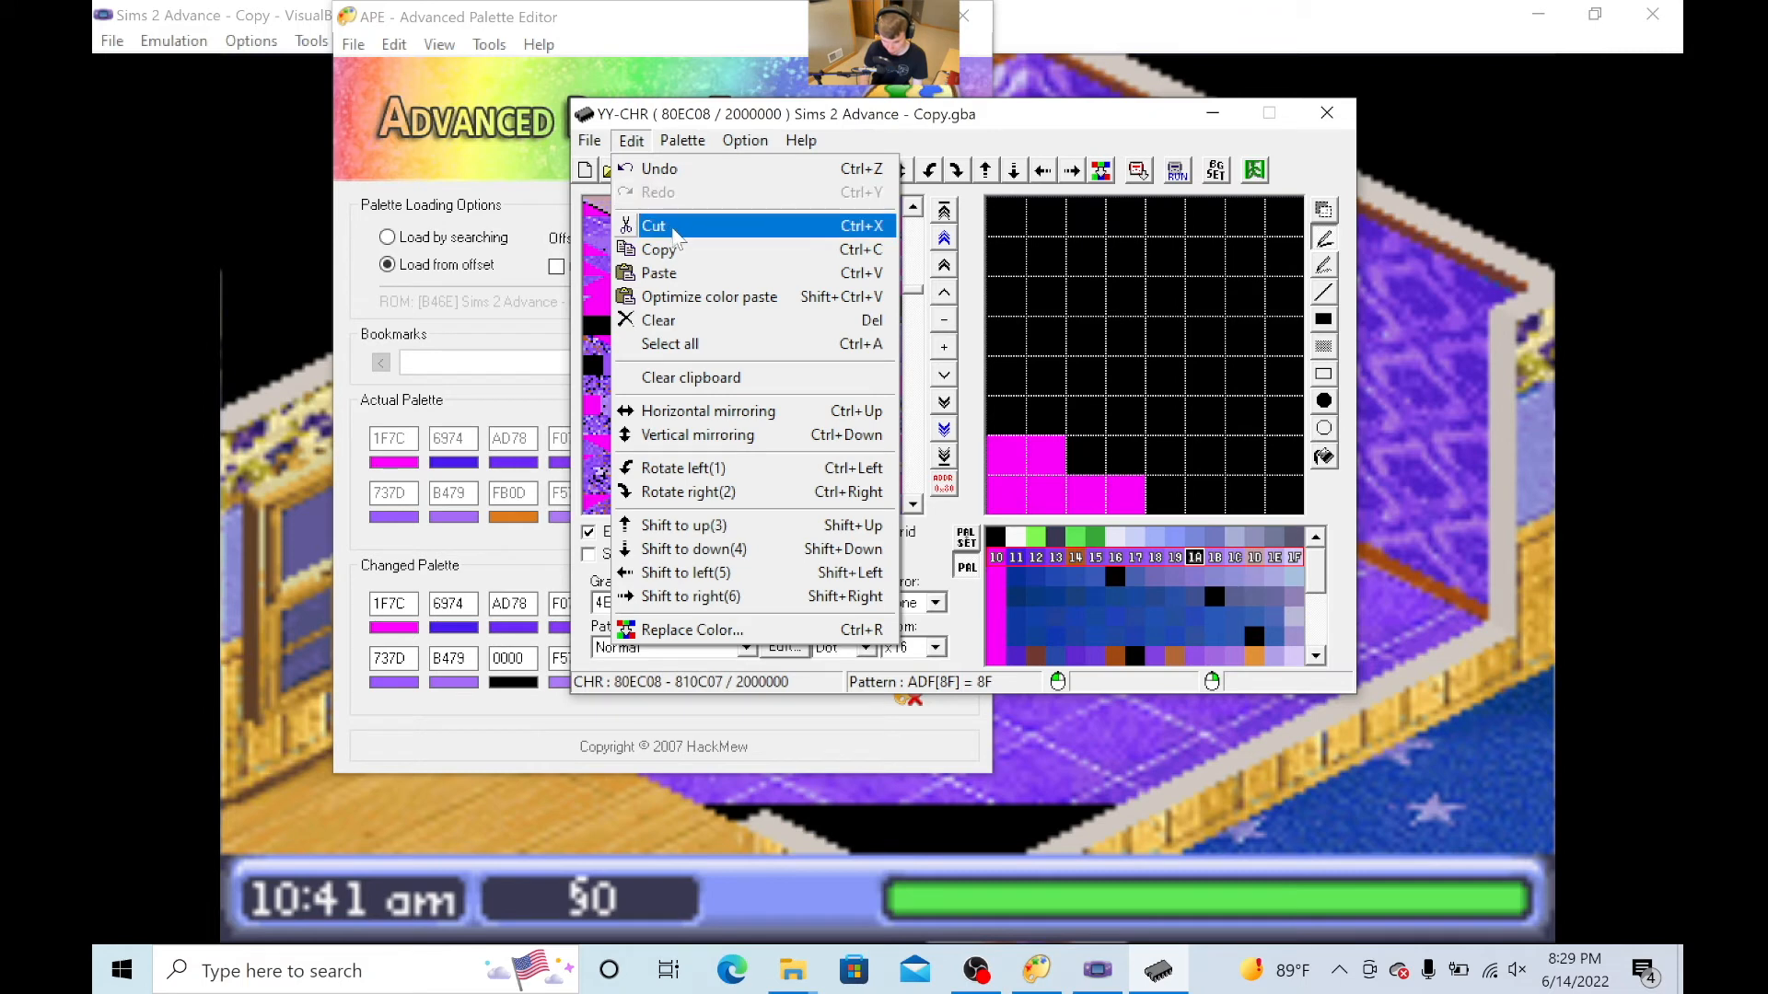
pyautogui.click(748, 272)
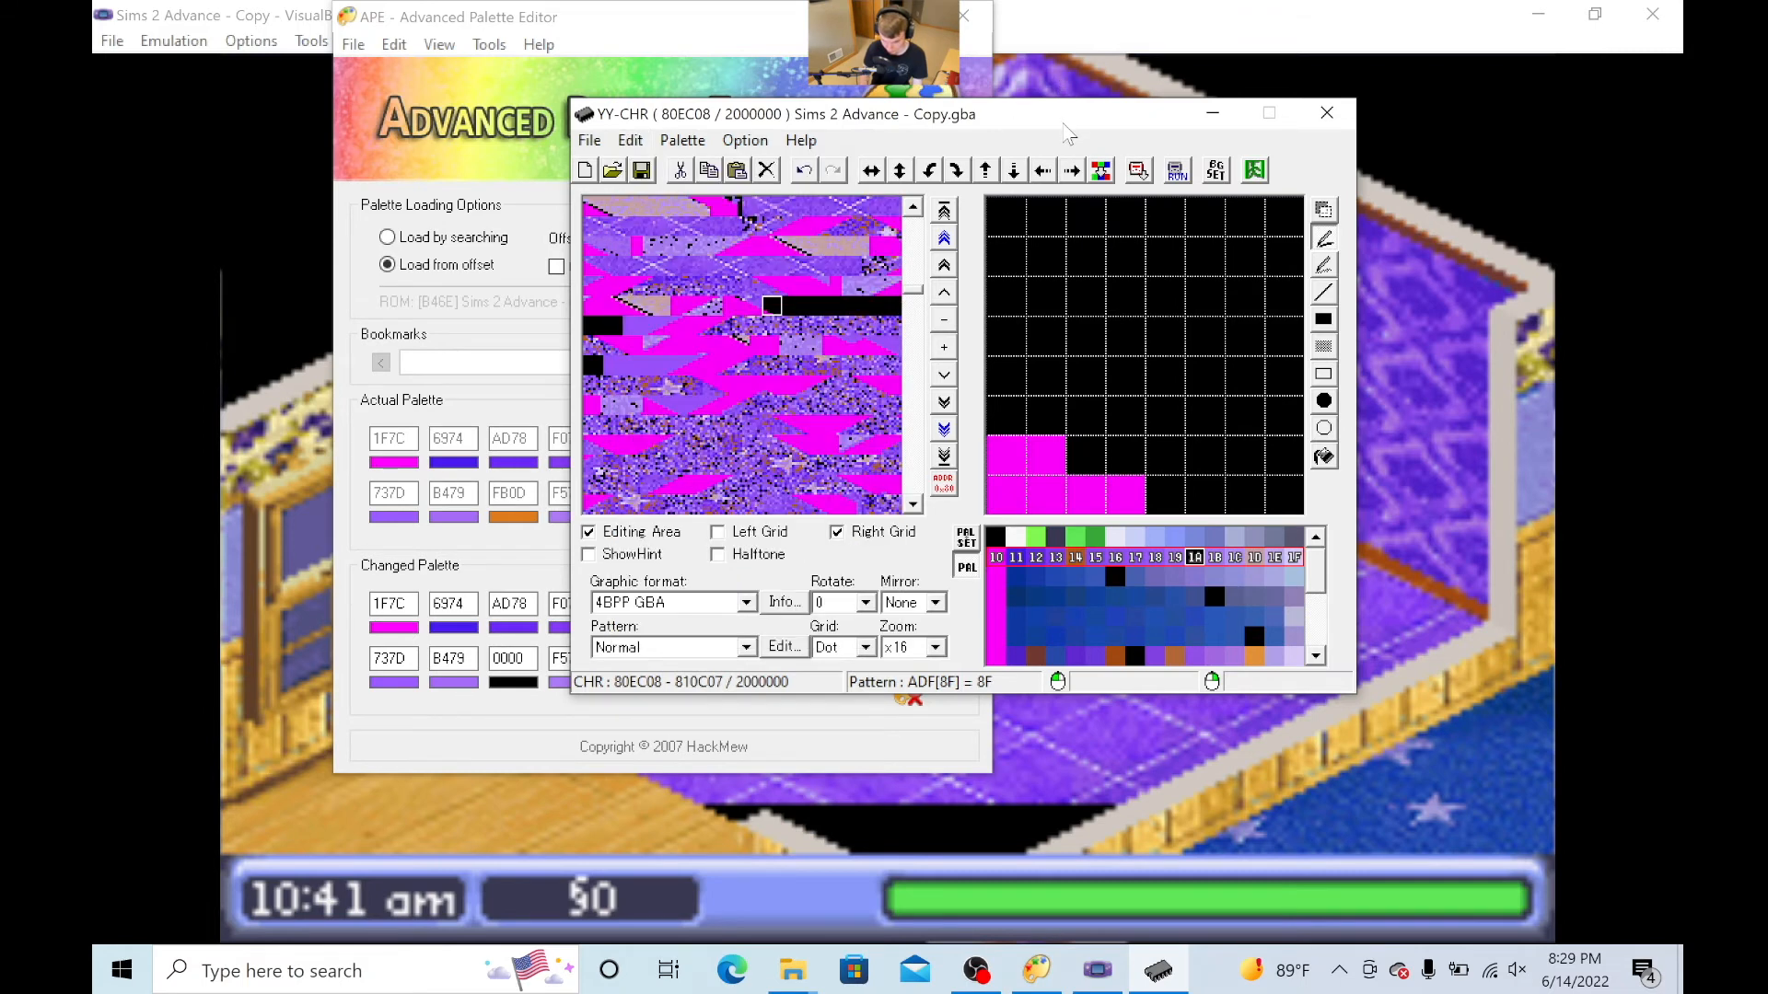
# - Paint the purple pixels of tile 58 black, keeping the stepped magenta area below them
pyautogui.click(751, 307)
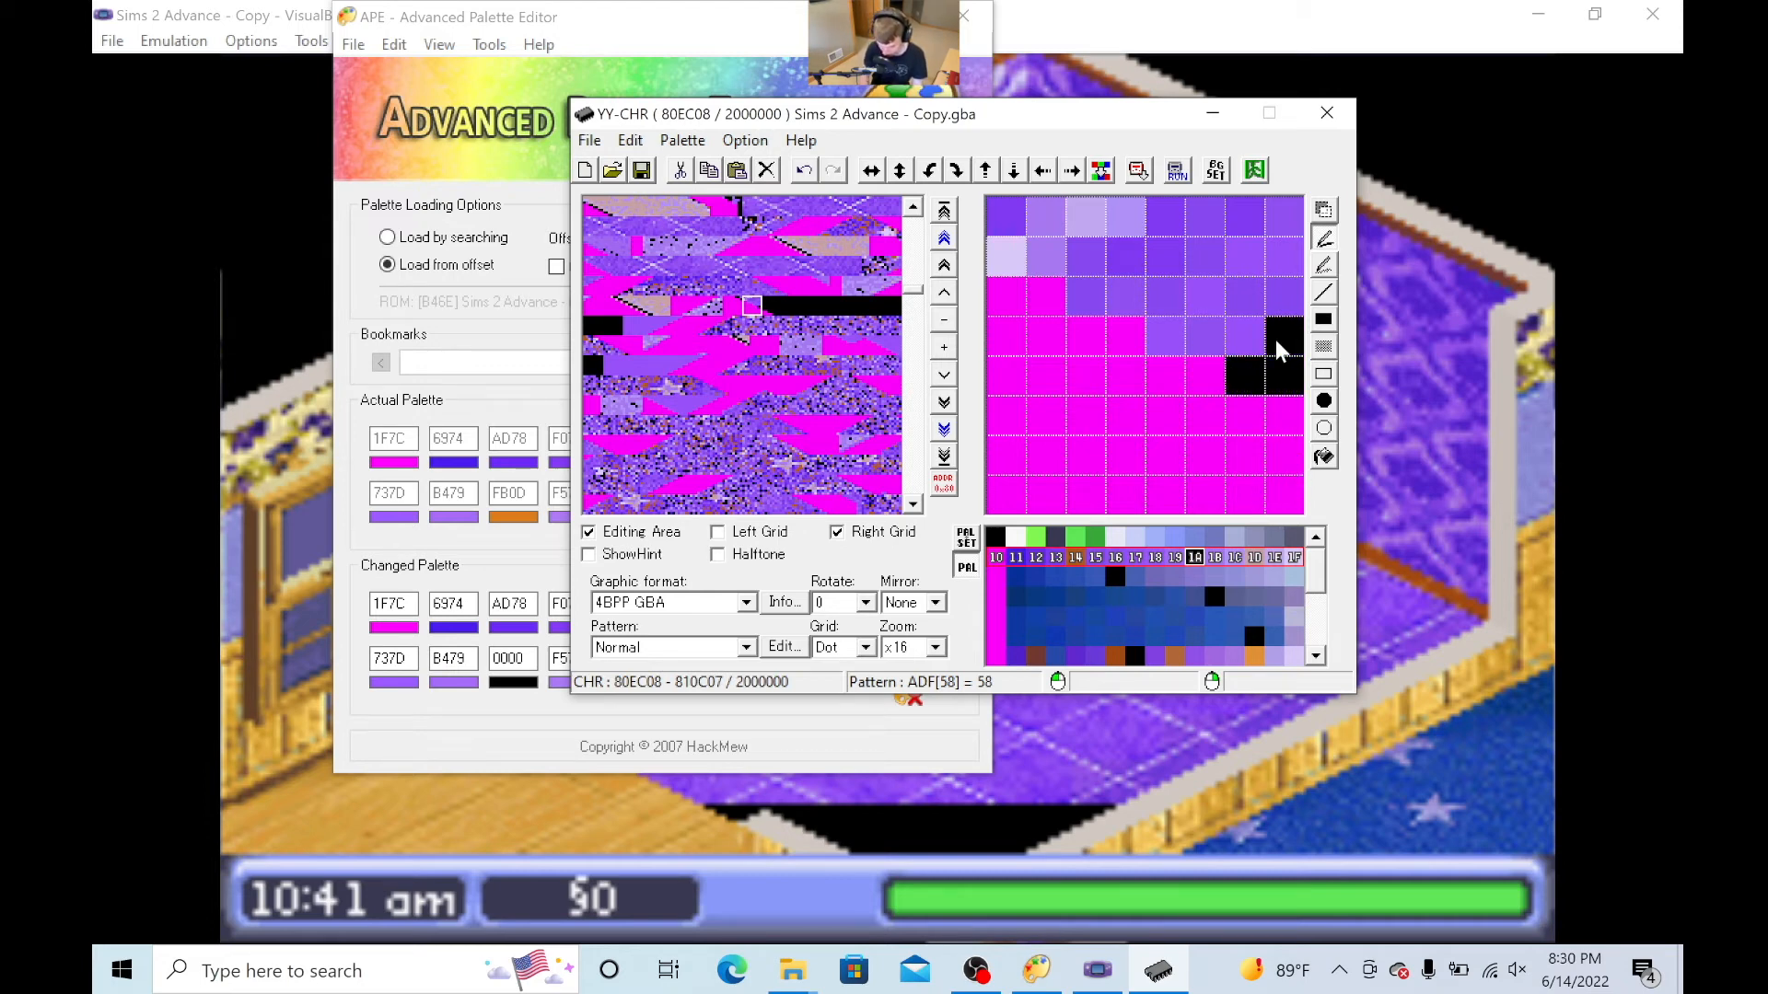
pyautogui.moveTo(1293, 302); pyautogui.dragTo(1098, 291)
pyautogui.moveTo(1264, 263); pyautogui.dragTo(1000, 258)
pyautogui.moveTo(1250, 217); pyautogui.dragTo(983, 210)
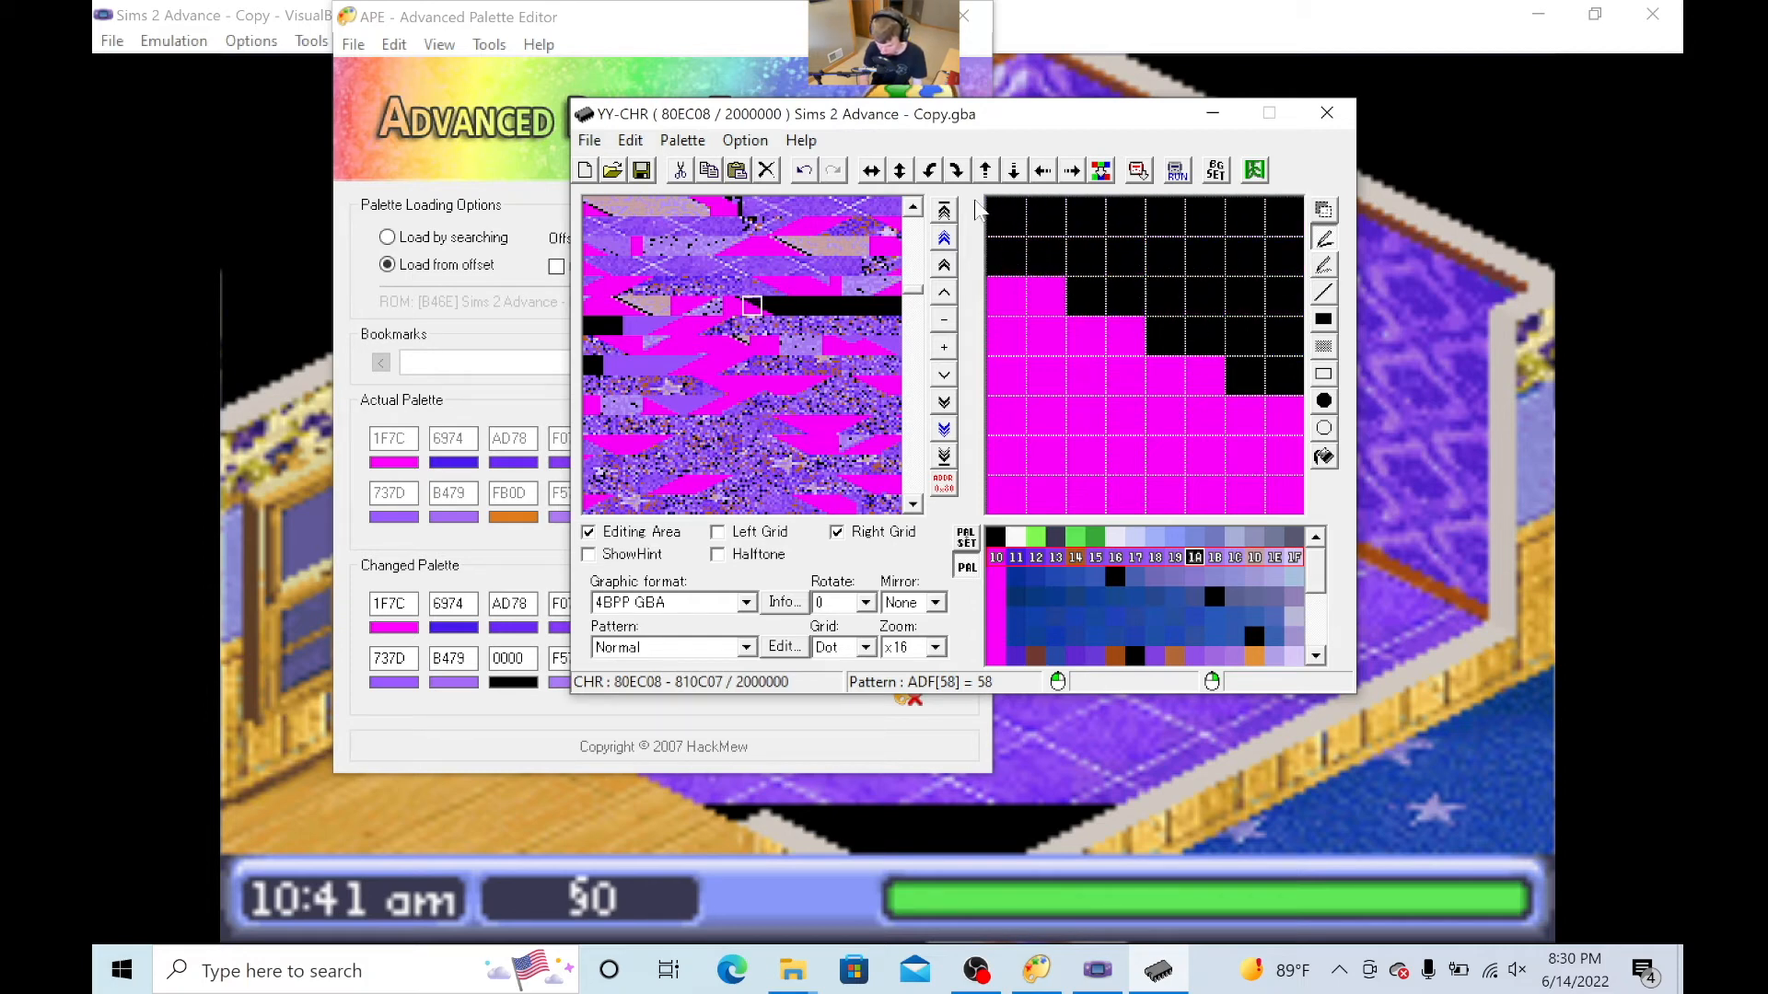
# - Blacken the purple corner pixels of tile 57, switch to colour 67 in palette row 60–6F, and save the ROM
pyautogui.click(735, 307)
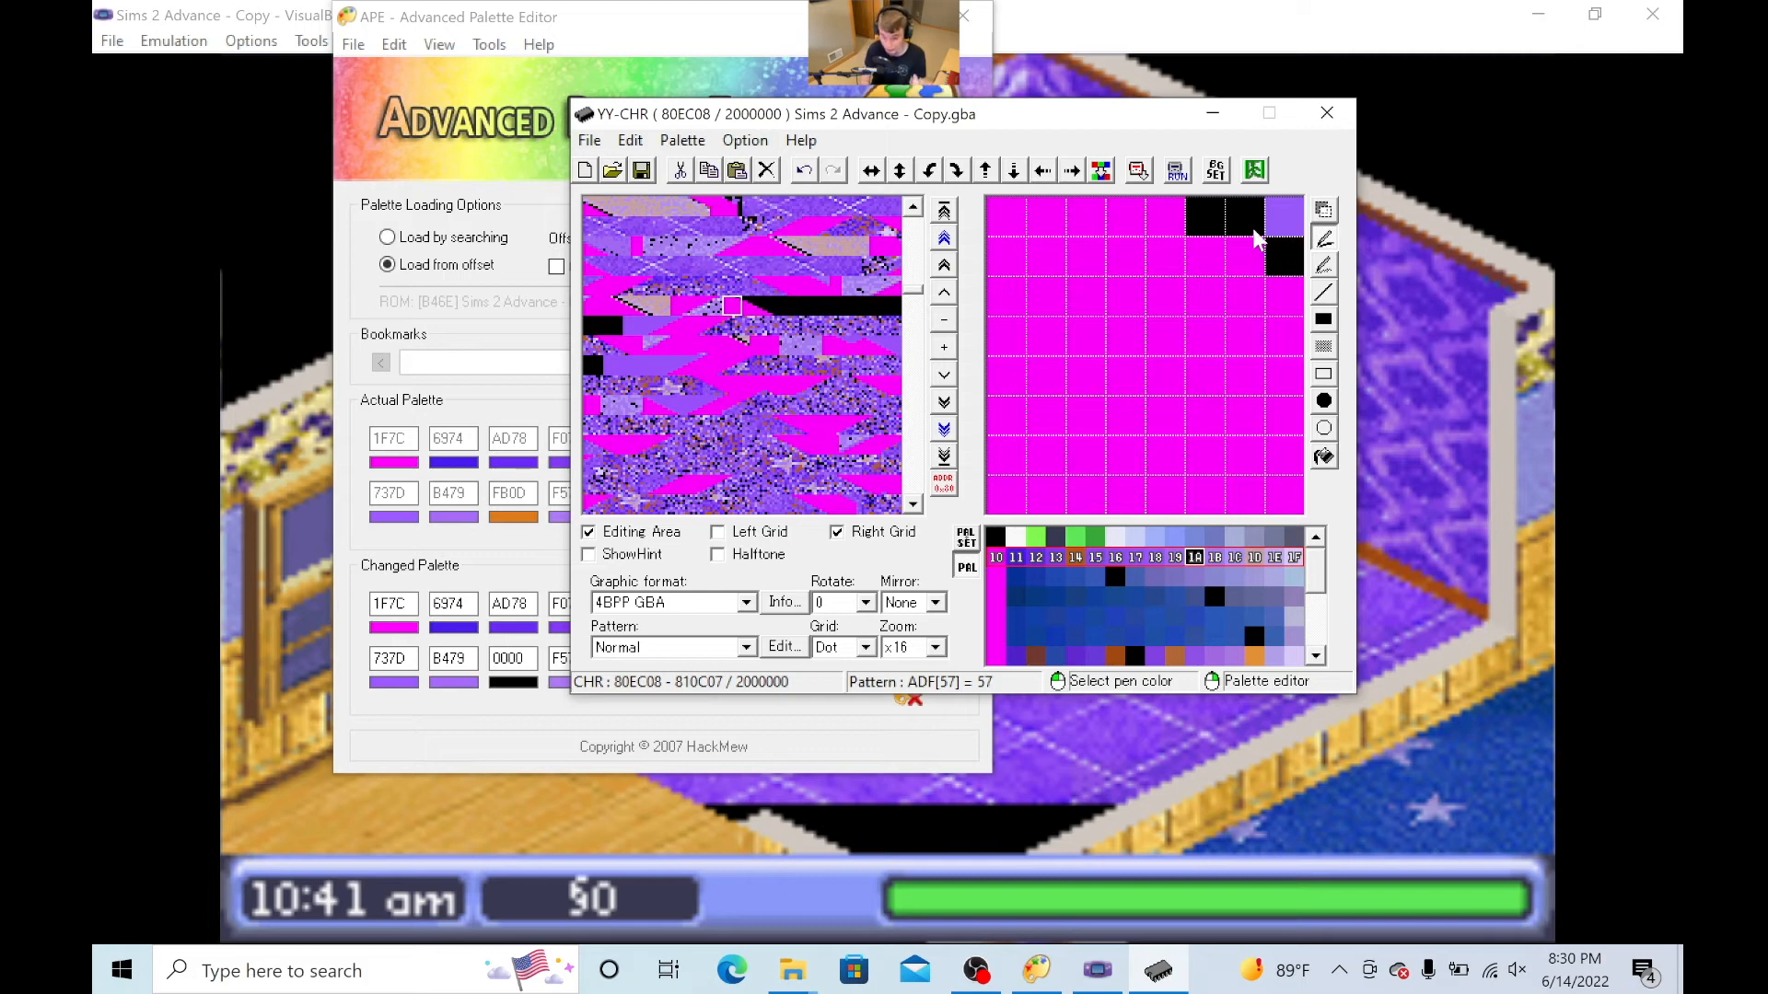
pyautogui.click(1134, 657)
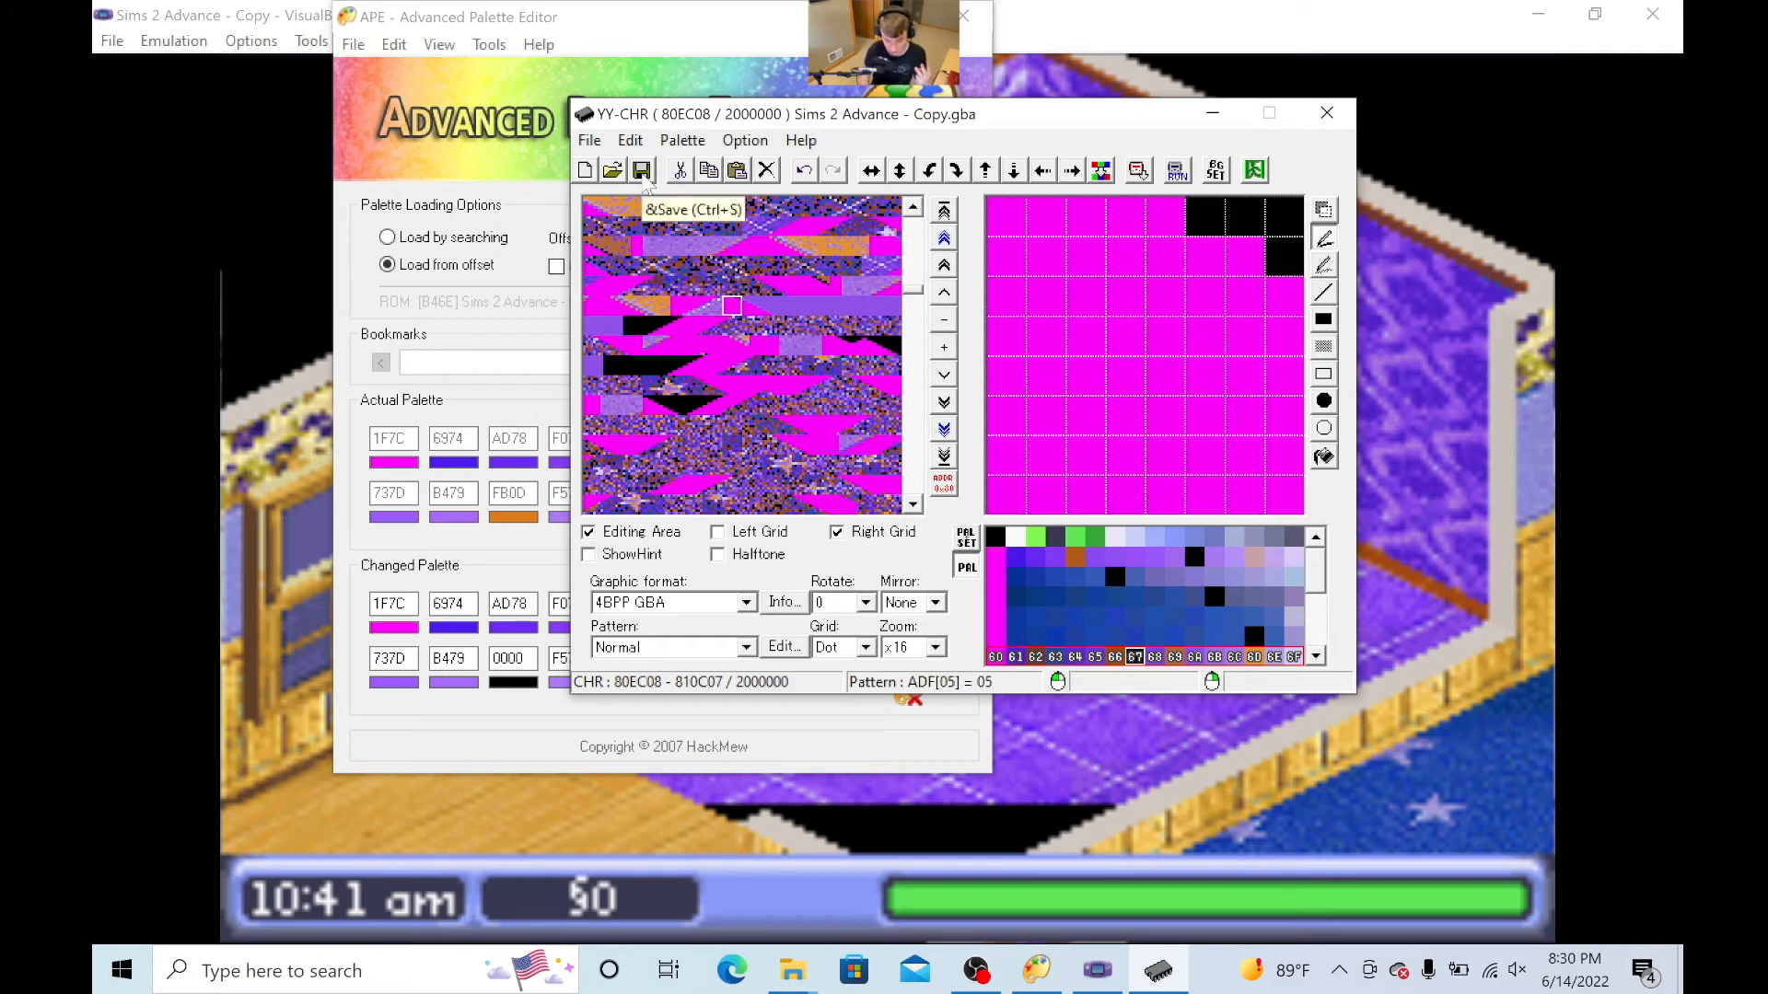
pyautogui.click(642, 171)
# - Switch to VisualBoyAdvance, reload the recent ROM Sims 2 Advance - Copy.gba, and start the game
pyautogui.click(173, 134)
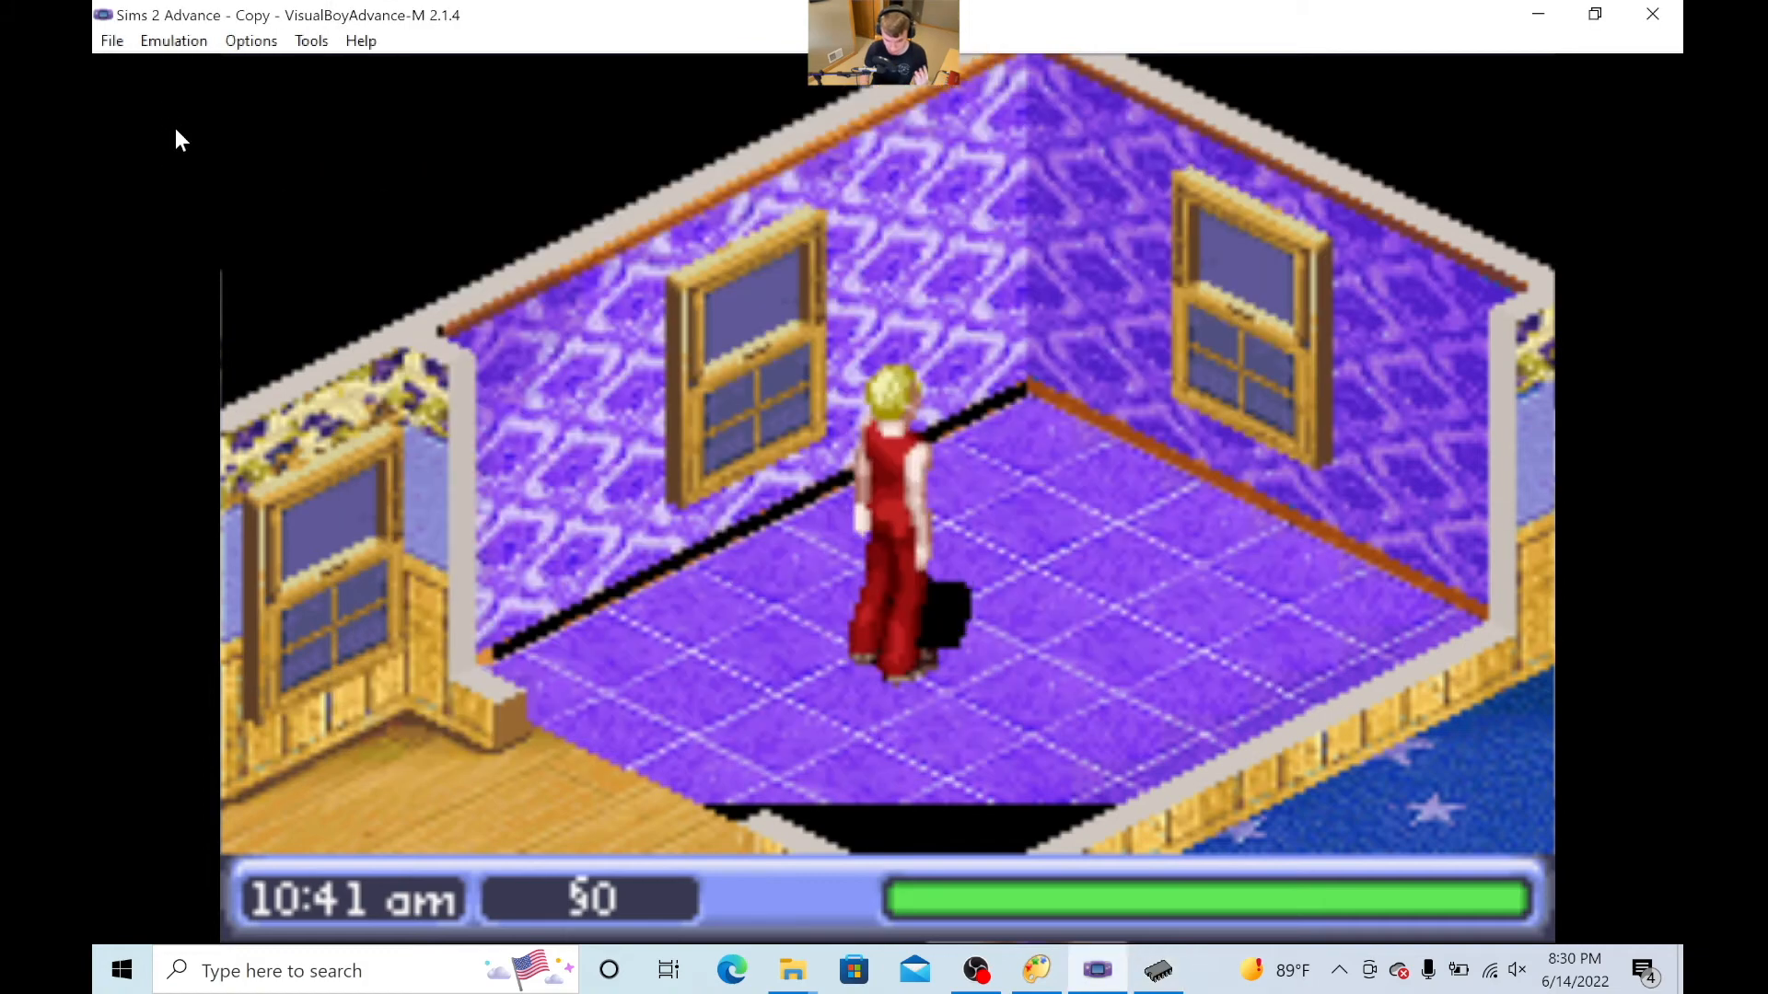
pyautogui.click(113, 41)
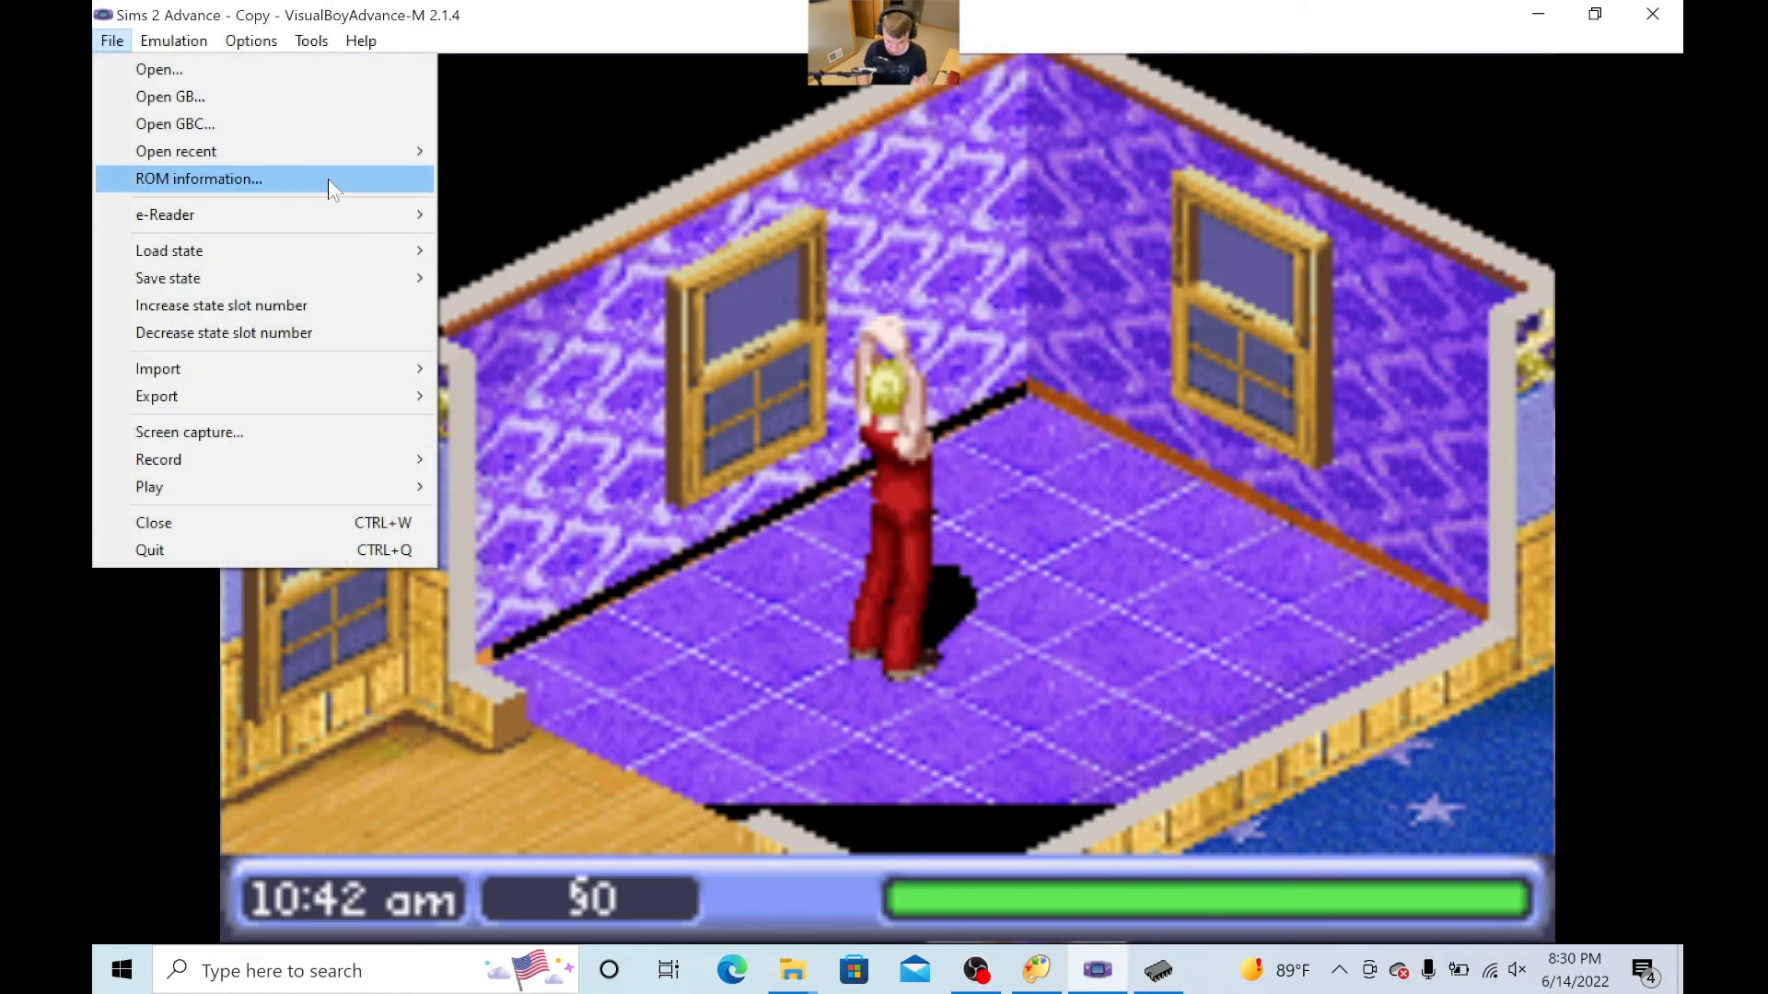
pyautogui.moveTo(367, 151)
pyautogui.click(512, 214)
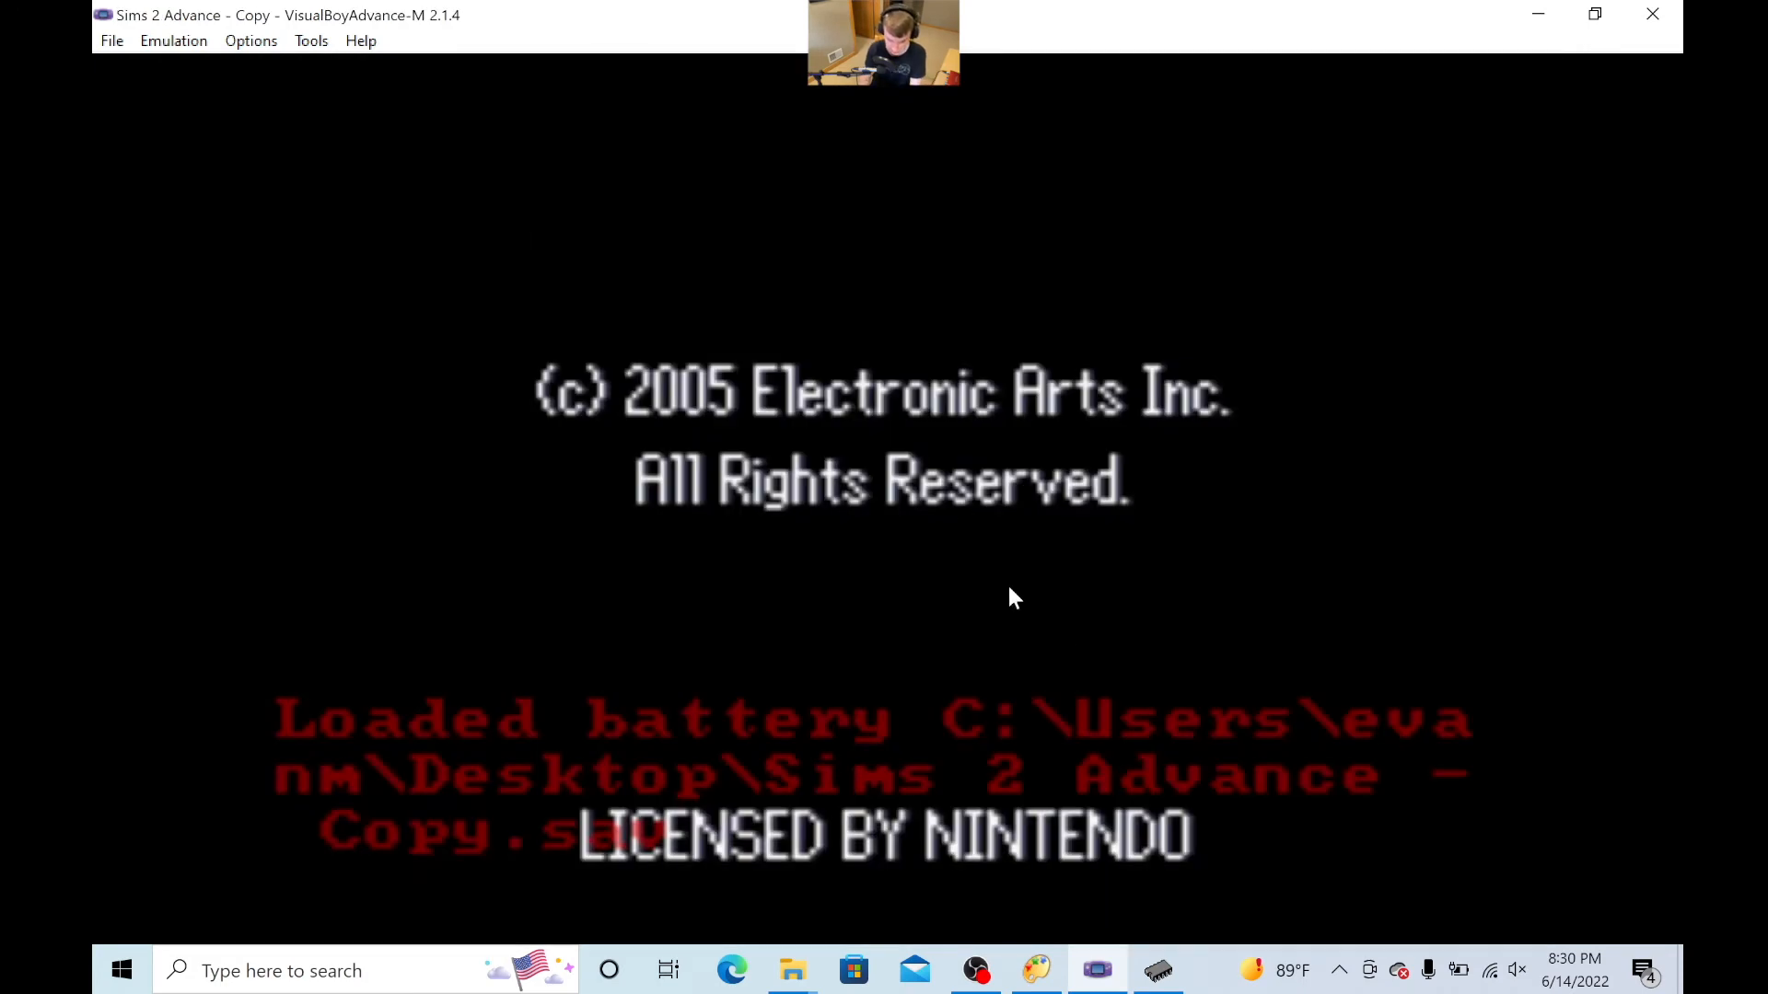
pyautogui.press('Return')
pyautogui.press('Return')
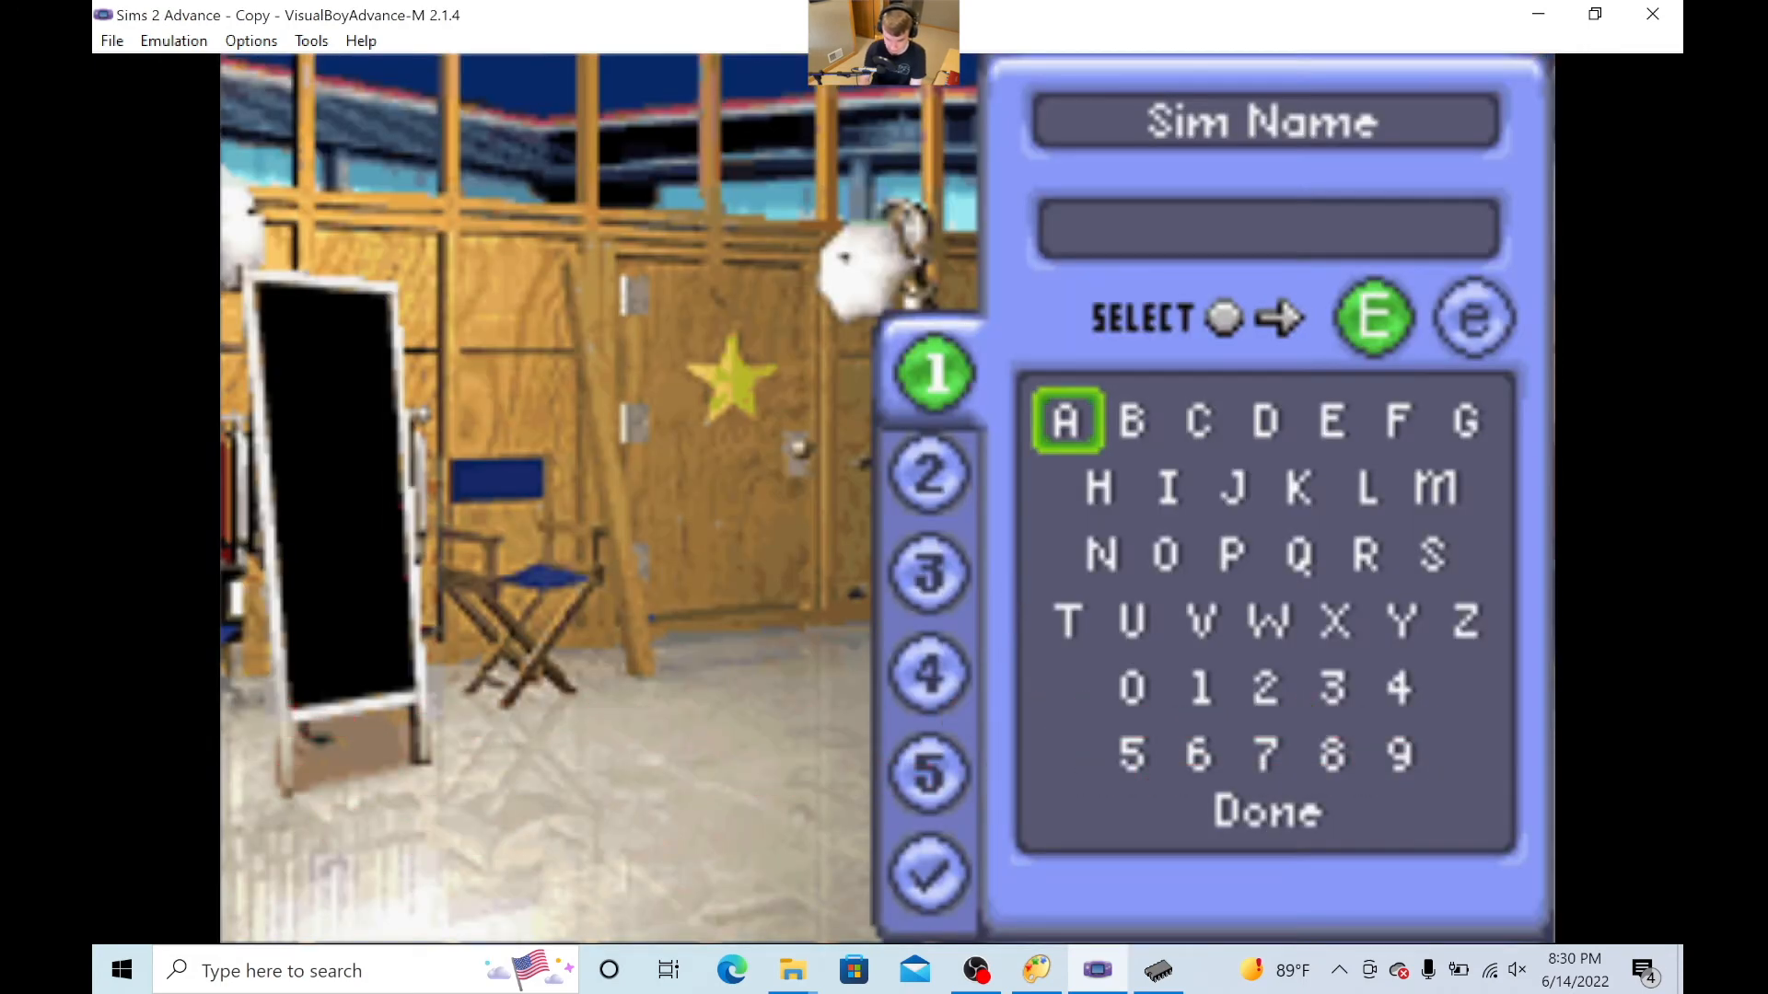
# - Give the new Sim the one-letter name H and move to Done
pyautogui.press('Down')
pyautogui.press('z')
pyautogui.press('Down')
pyautogui.press('Down')
pyautogui.press('Down')
pyautogui.press('Down')
pyautogui.press('Down')
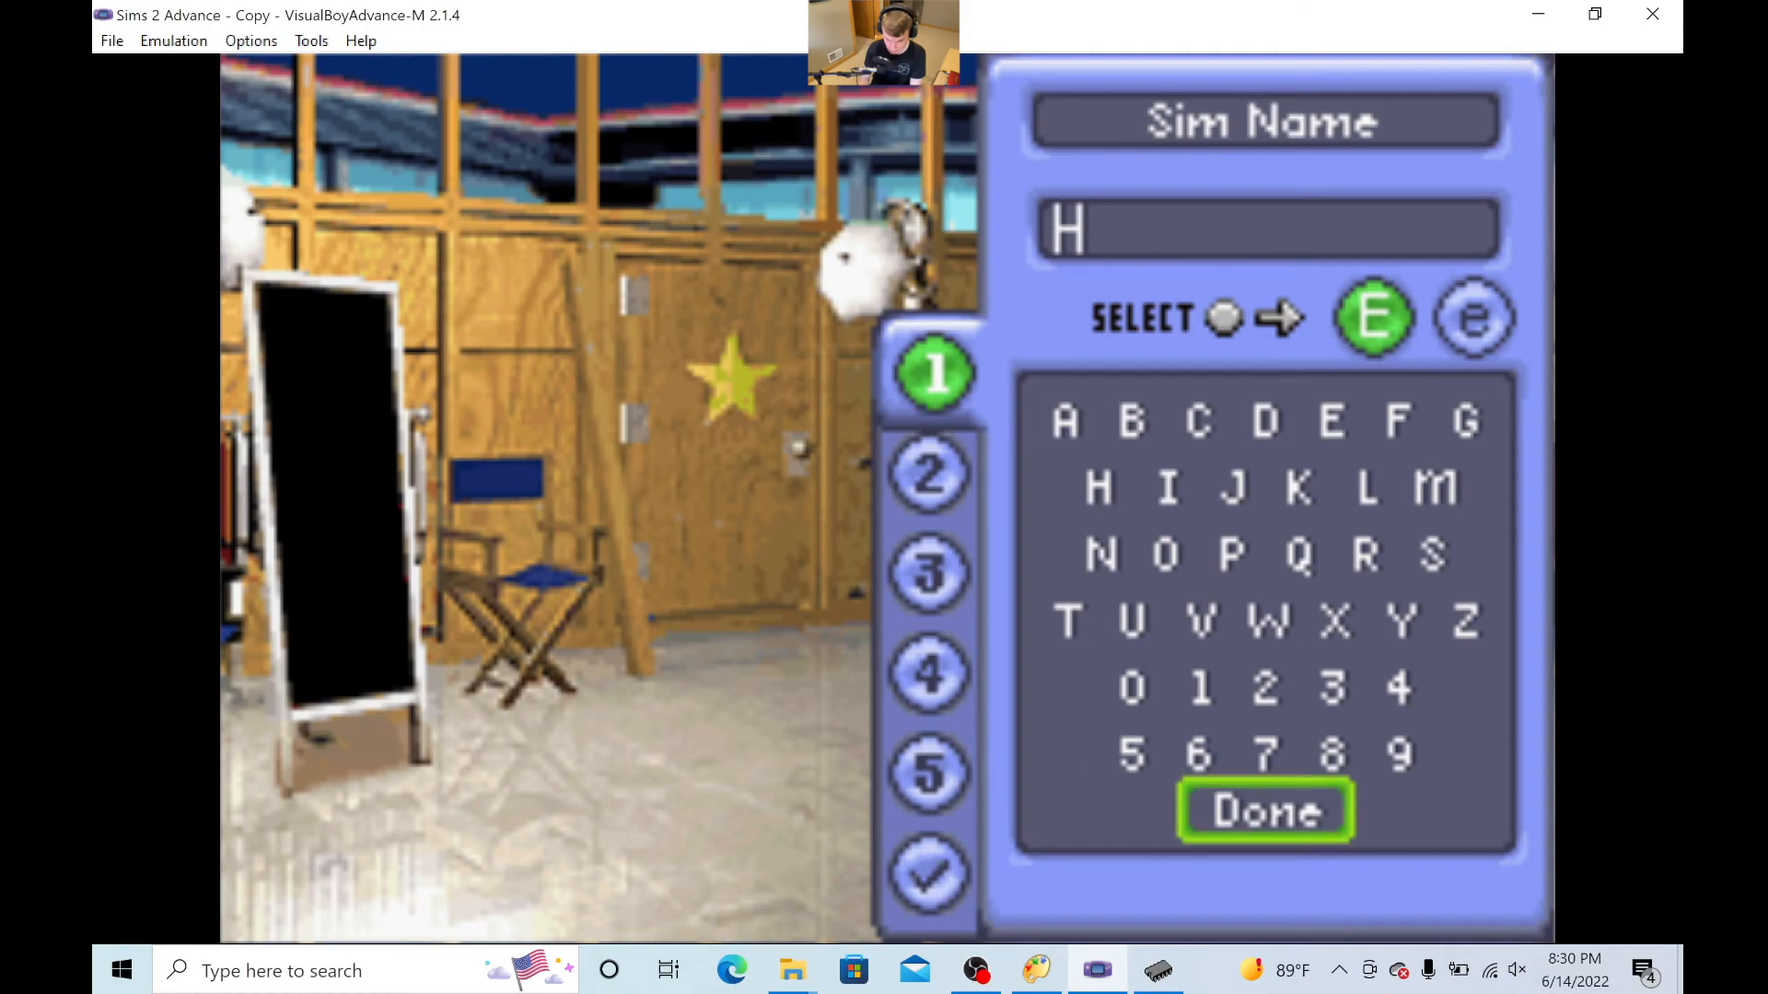
# - Accept the default Sim creation choices and advance through the opening dialogue until the Sim can be controlled
pyautogui.press('z')
pyautogui.press('z')
pyautogui.press('z')
pyautogui.press('z')
pyautogui.press('z')
pyautogui.press('z')
pyautogui.press('z')
pyautogui.press('z')
pyautogui.press('z')
pyautogui.press('z')
pyautogui.press('z')
pyautogui.press('z')
pyautogui.press('z')
pyautogui.press('z')
pyautogui.press('z')
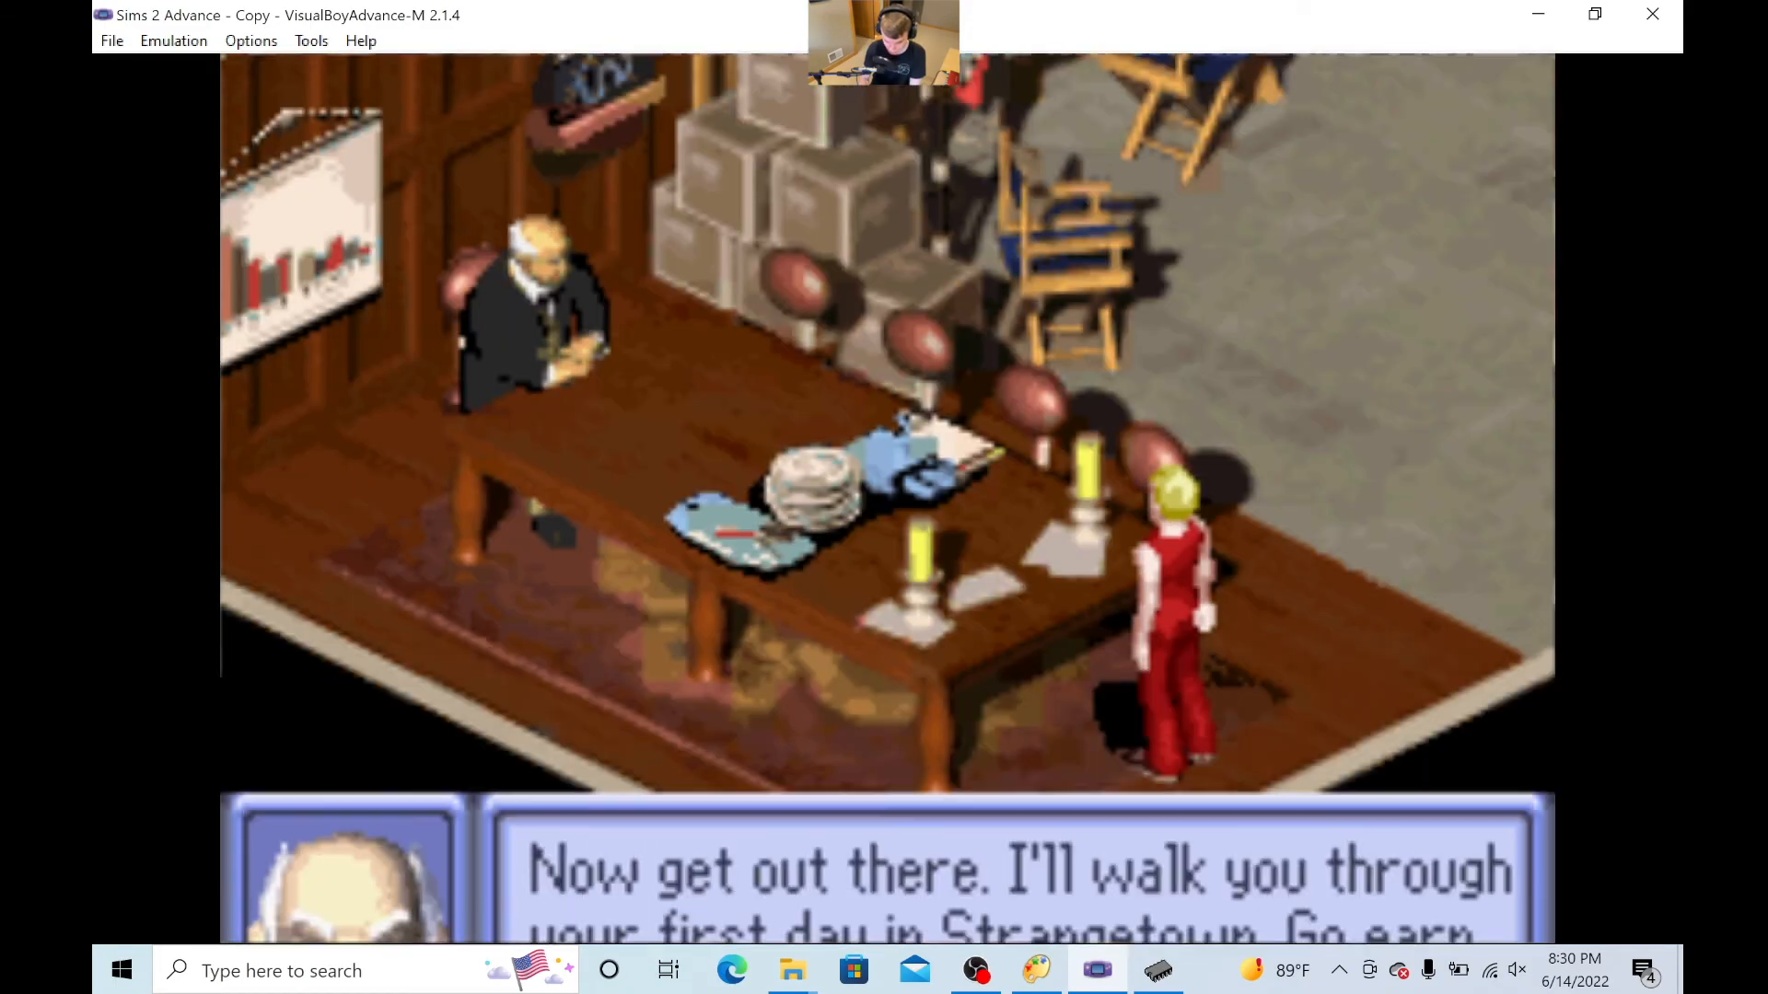
pyautogui.press('z')
pyautogui.press('z')
pyautogui.press('z')
pyautogui.press('z')
pyautogui.press('z')
# - Walk the Sim through the house into the purple room to inspect its edited floor
pyautogui.press('Left')
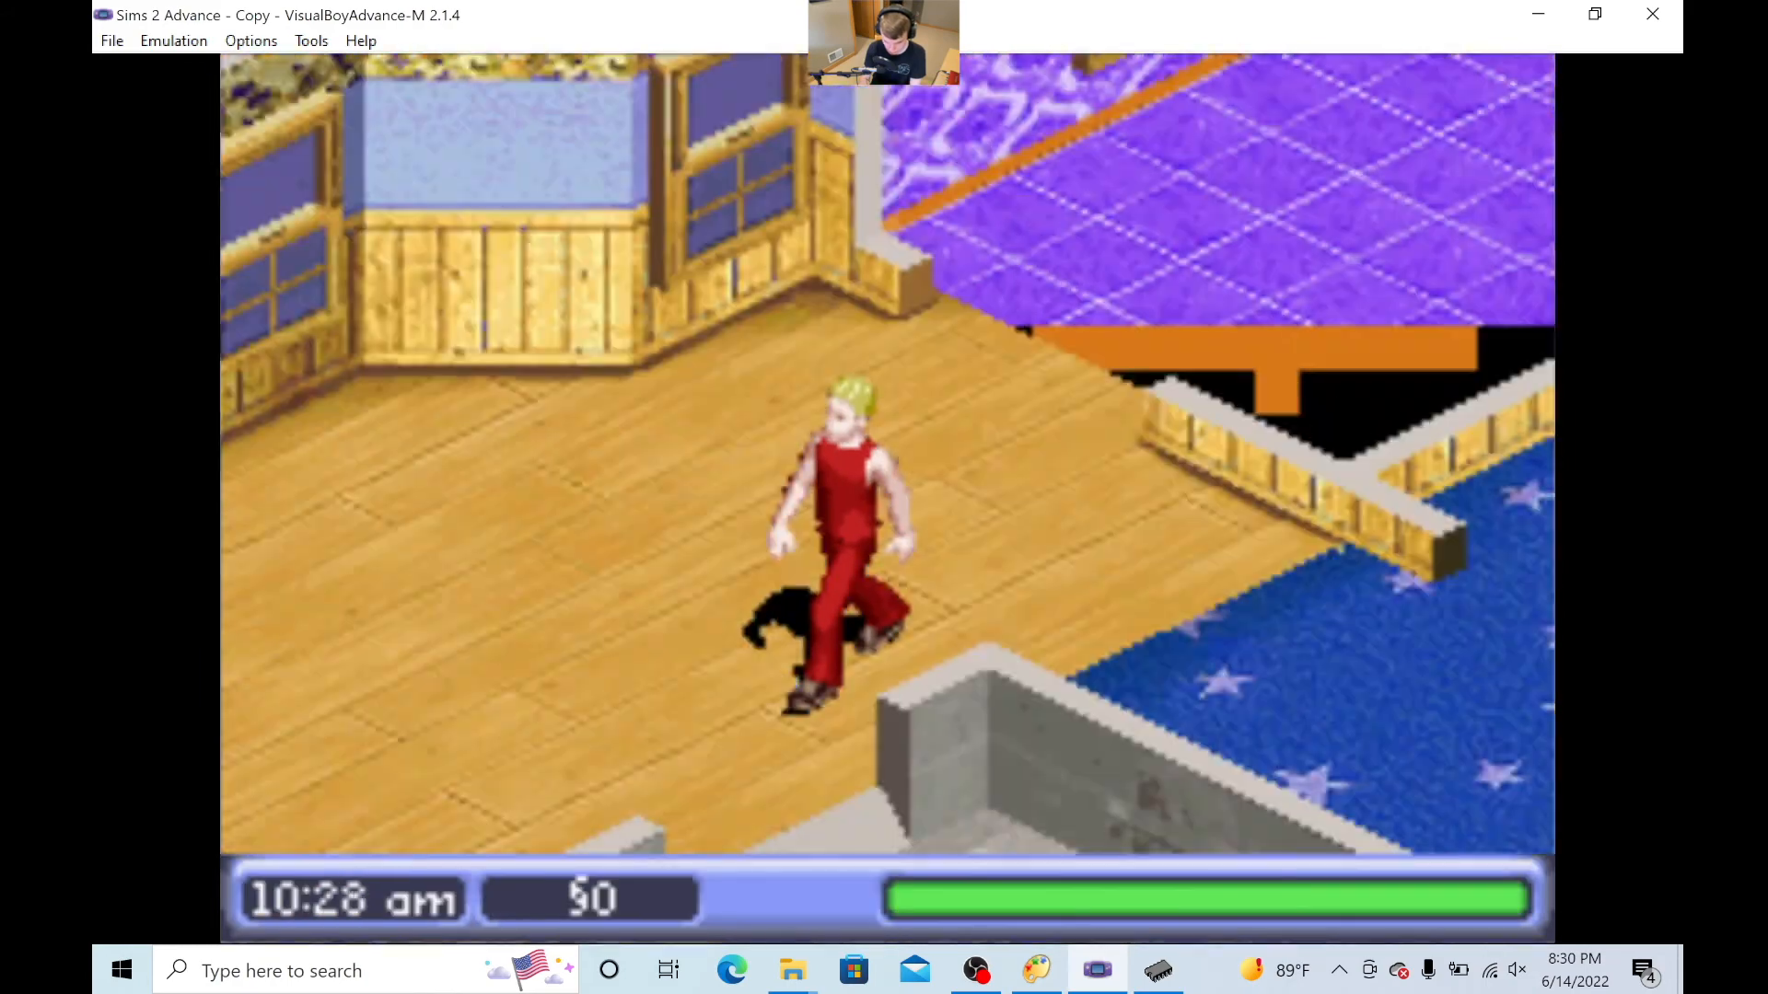
pyautogui.press('Up')
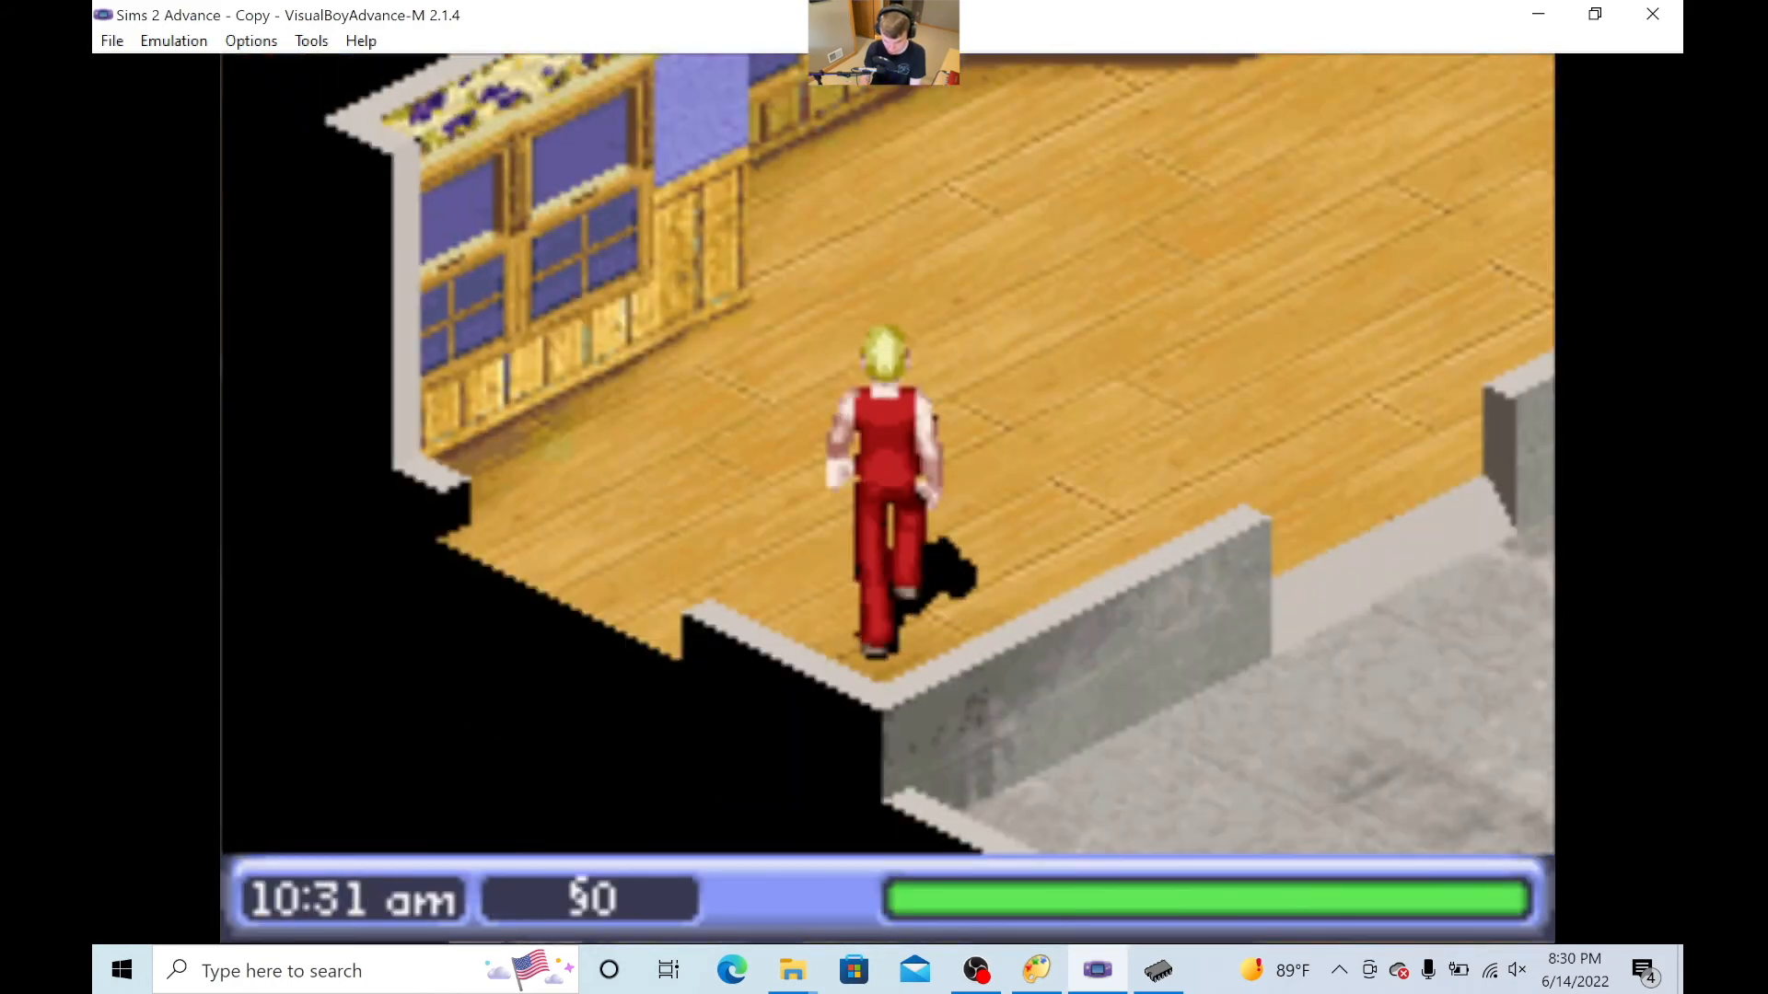
pyautogui.press('Right')
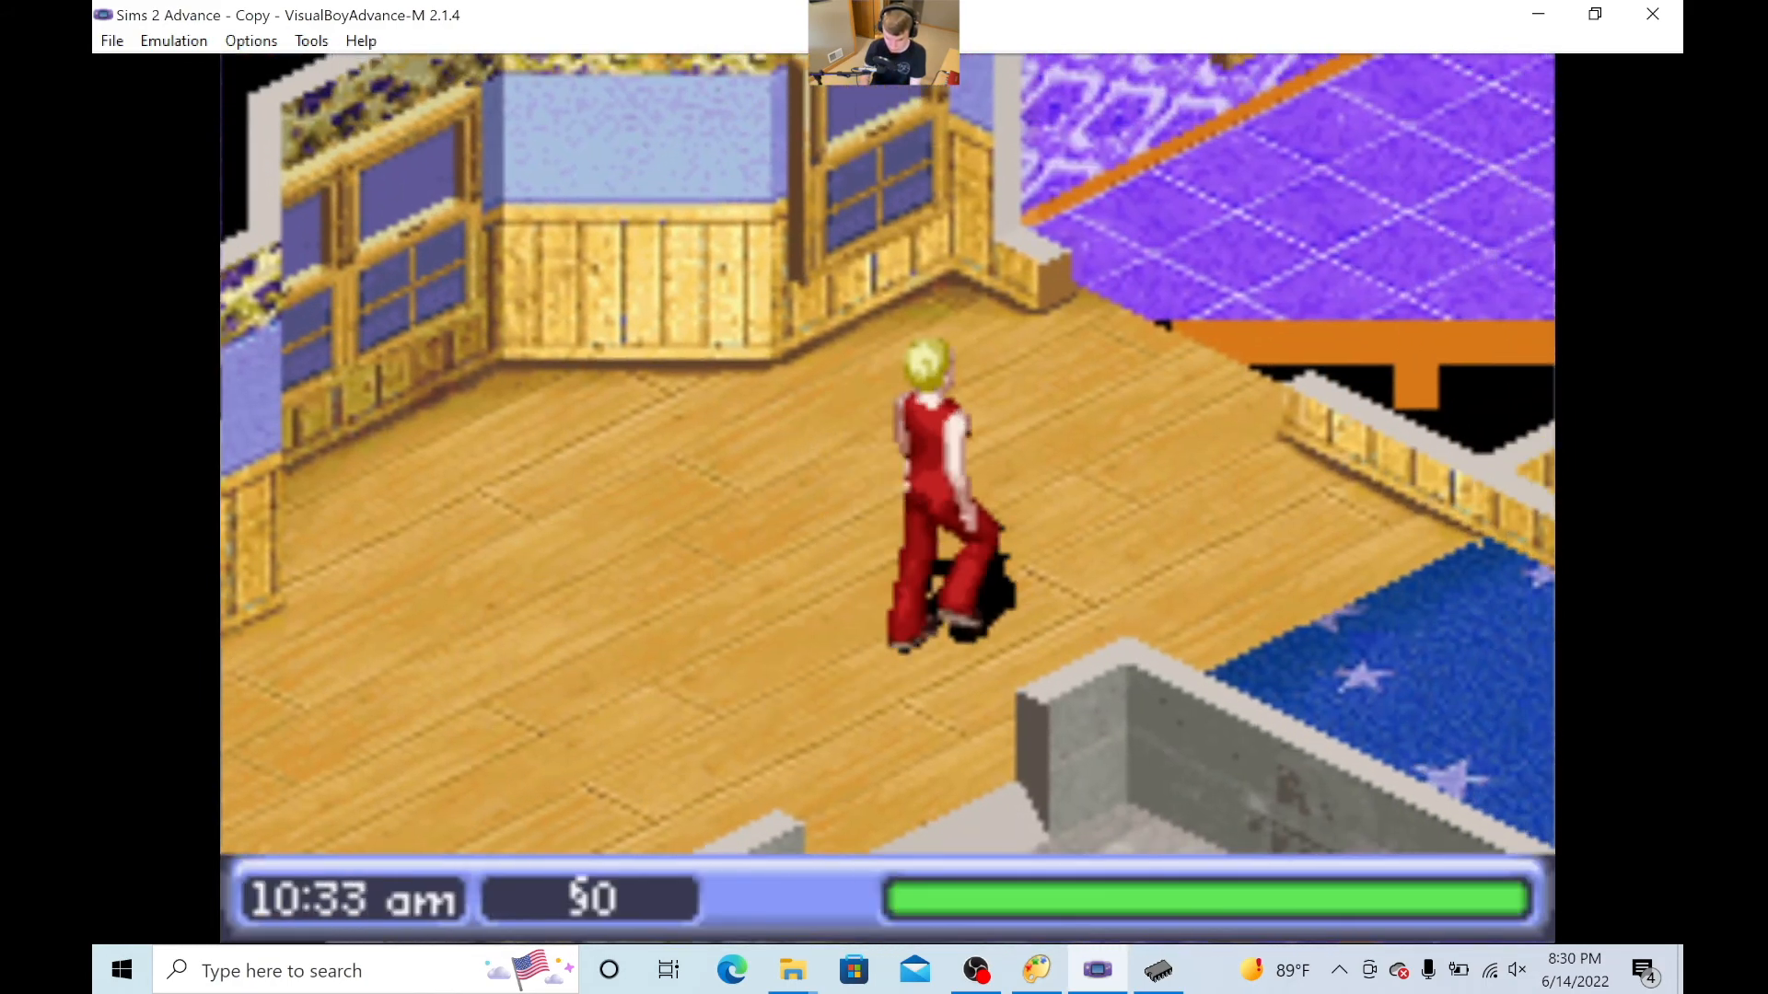
pyautogui.press('Up')
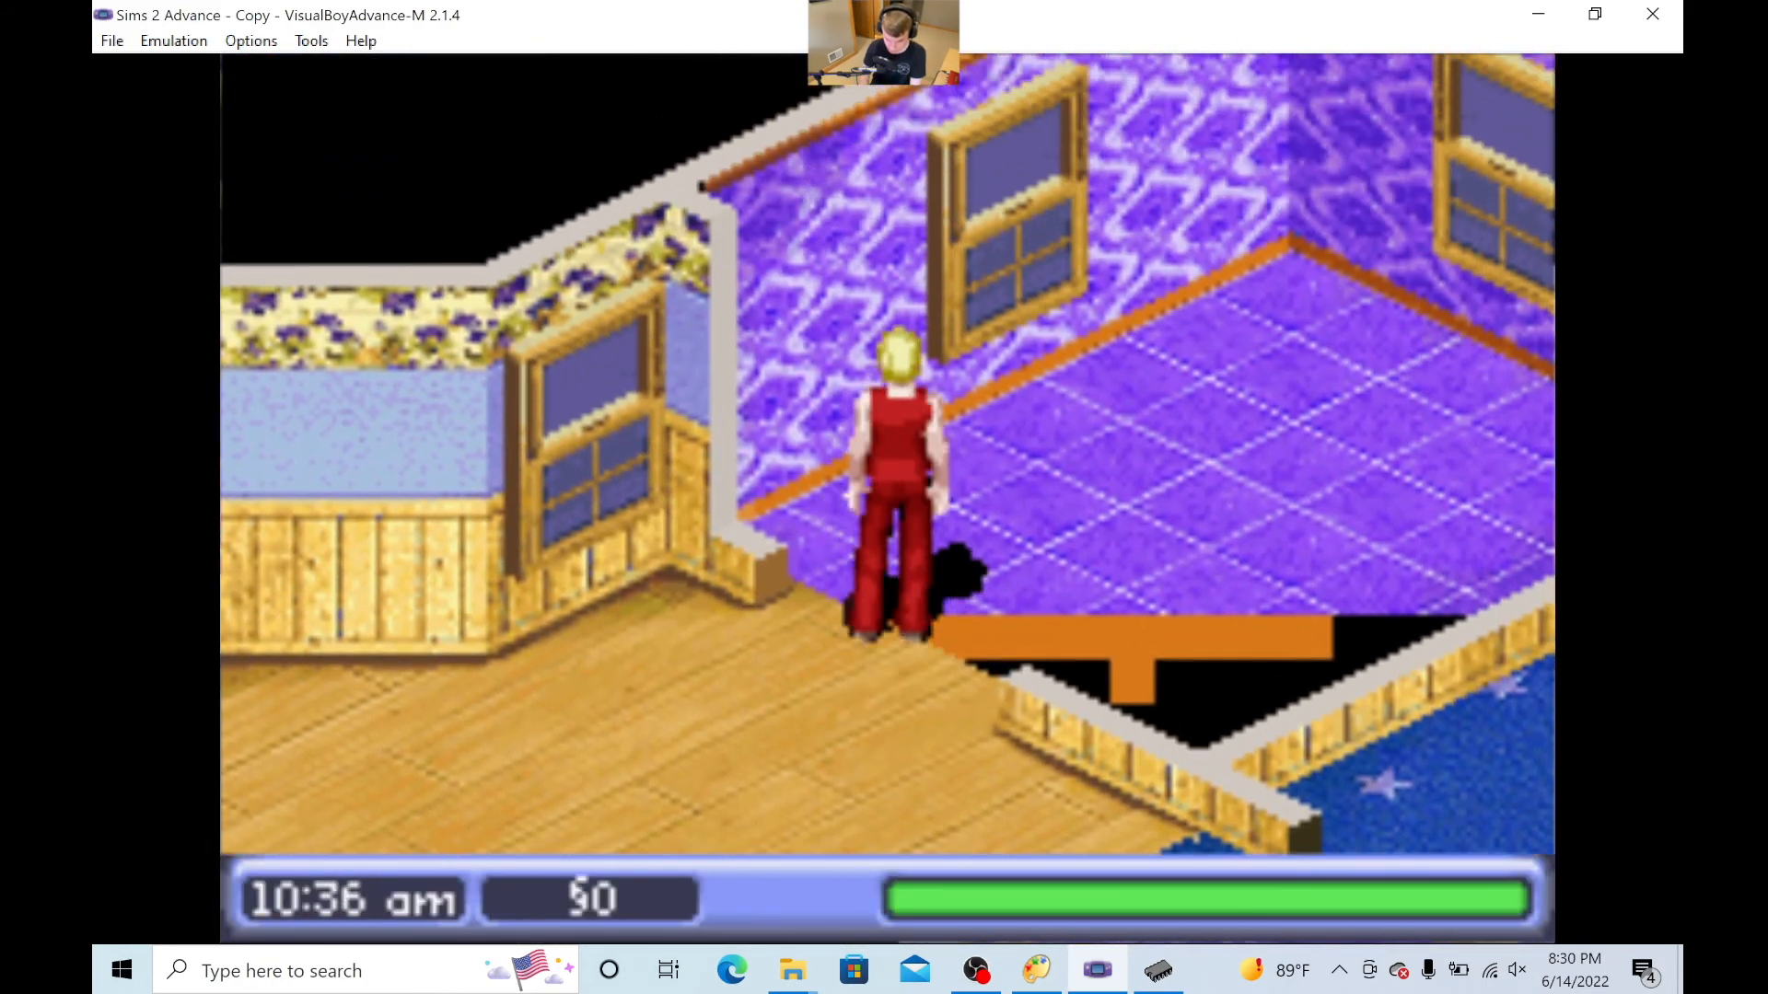
pyautogui.press('Right')
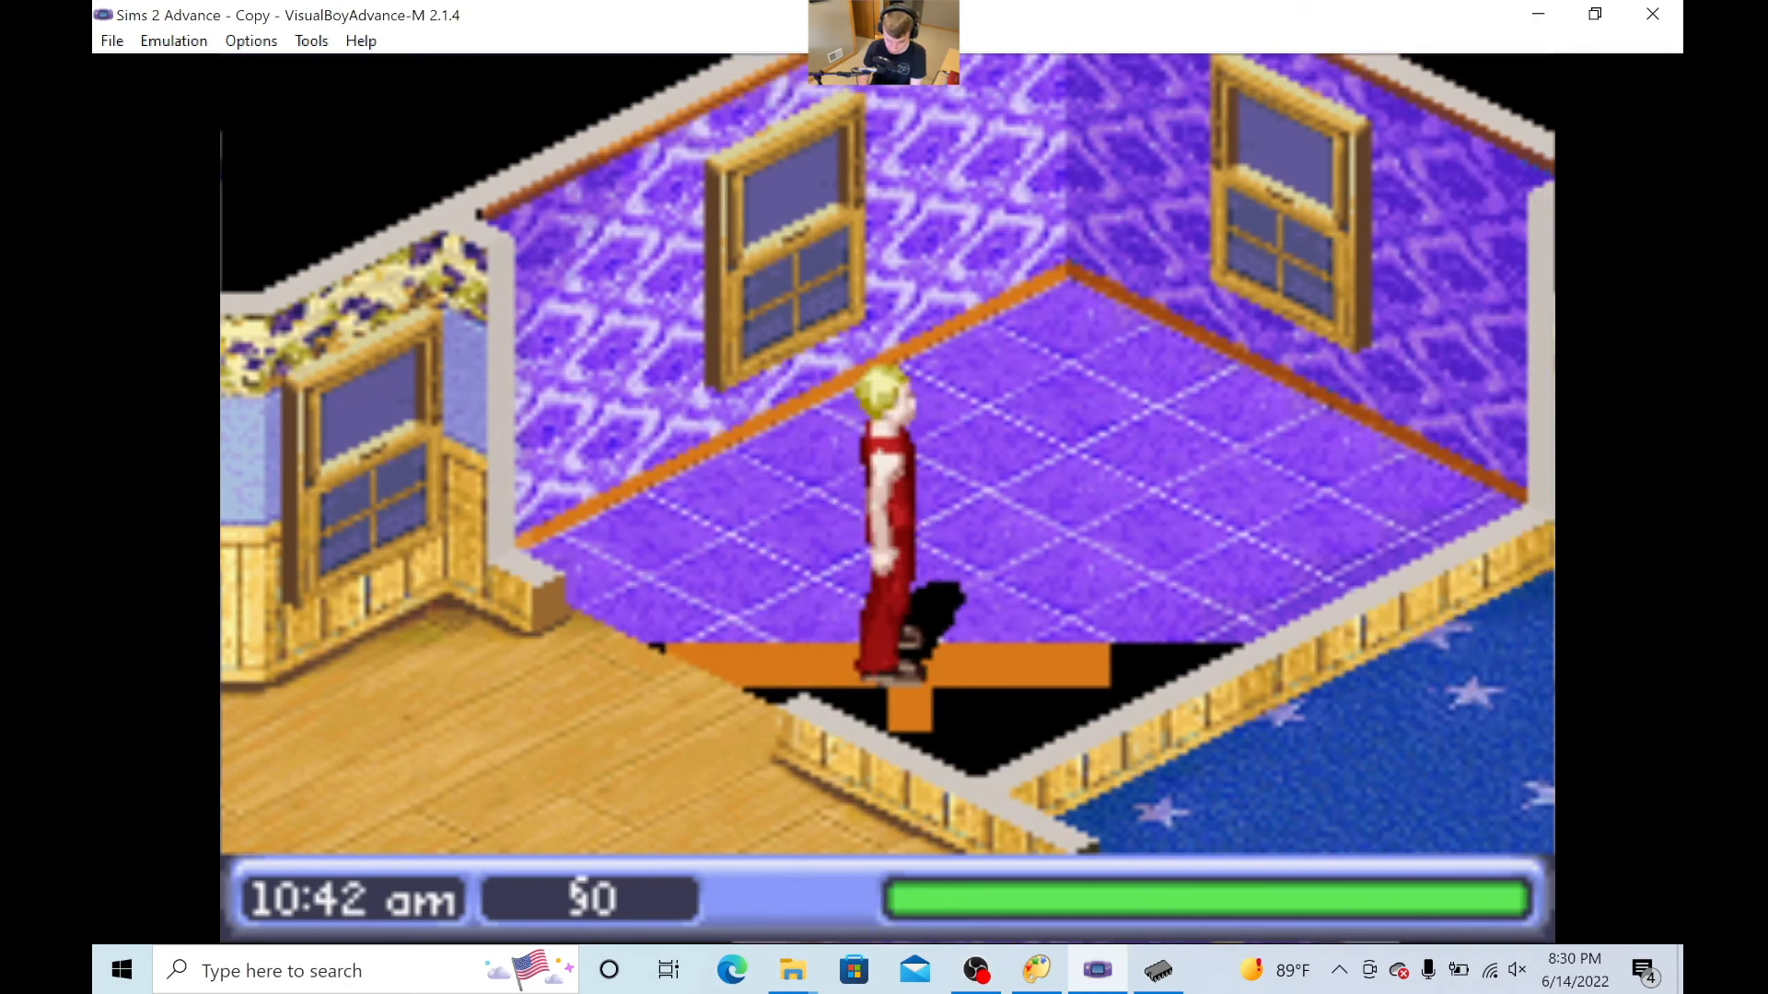
# - Close the Palette Viewer without saving a palette and switch back to YY-CHR
pyautogui.hotkey('alt', 'Tab')
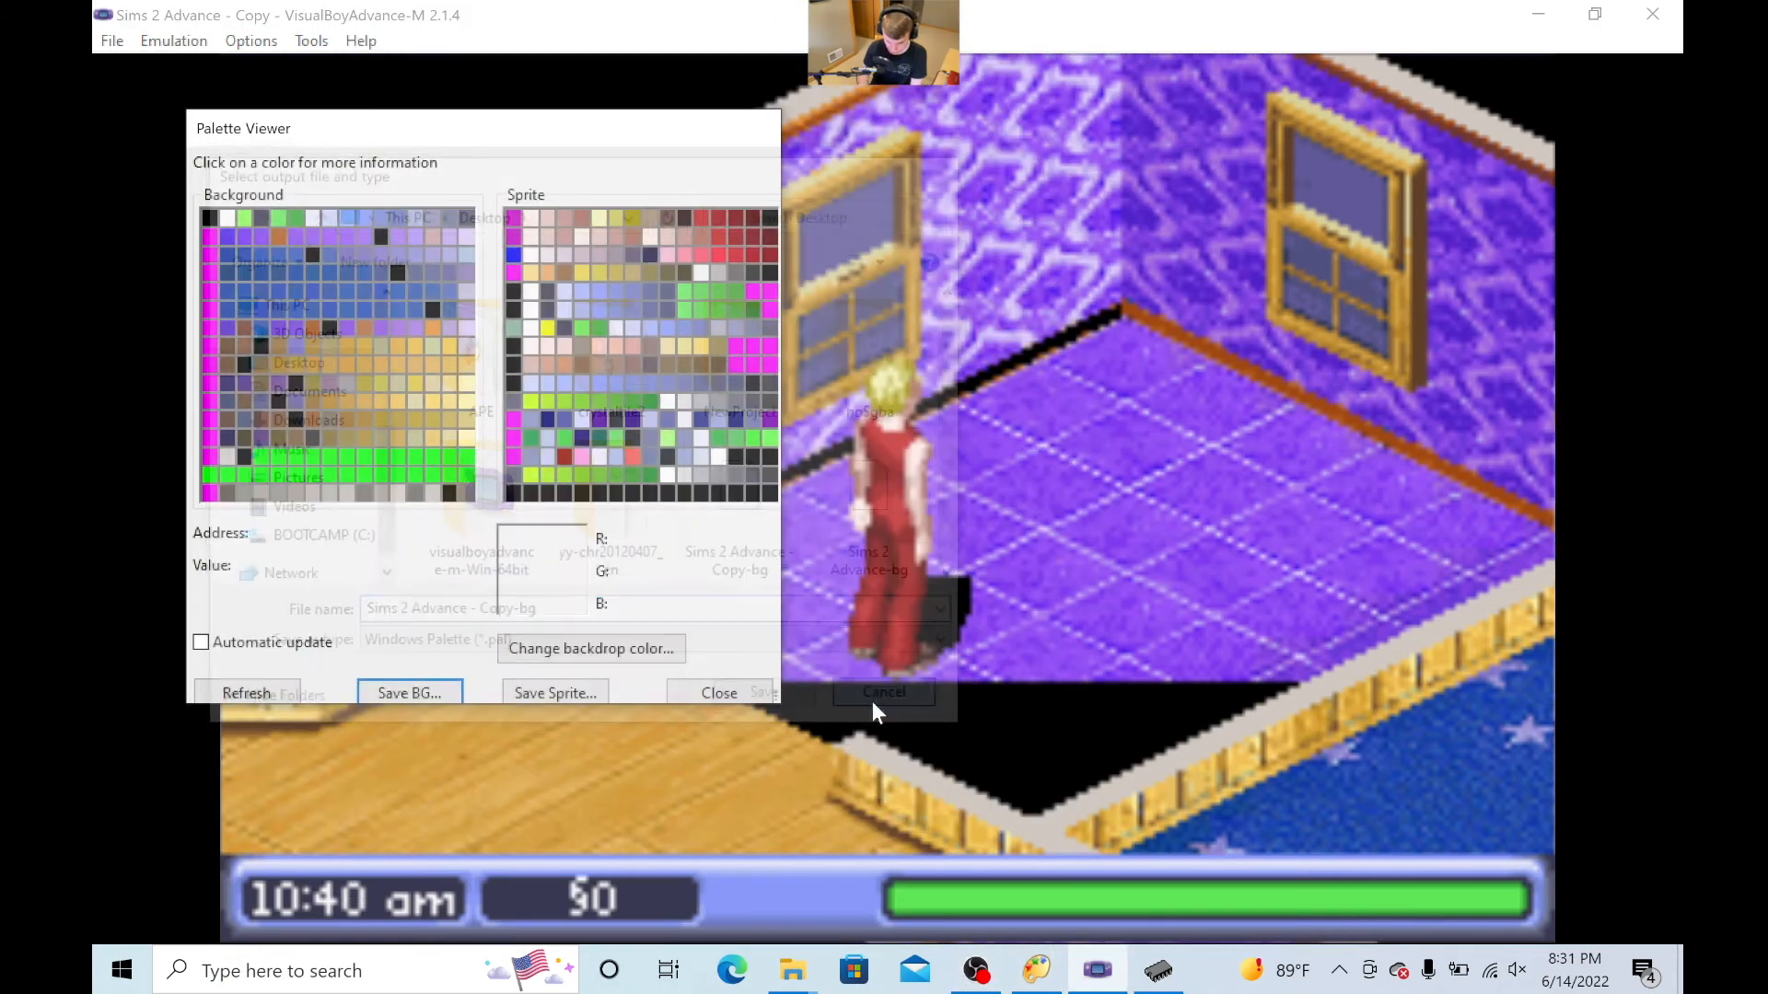
pyautogui.click(719, 693)
pyautogui.click(1160, 968)
# - Reopen the ROM image Sims 2 Advance - Copy from the Desktop
pyautogui.click(589, 140)
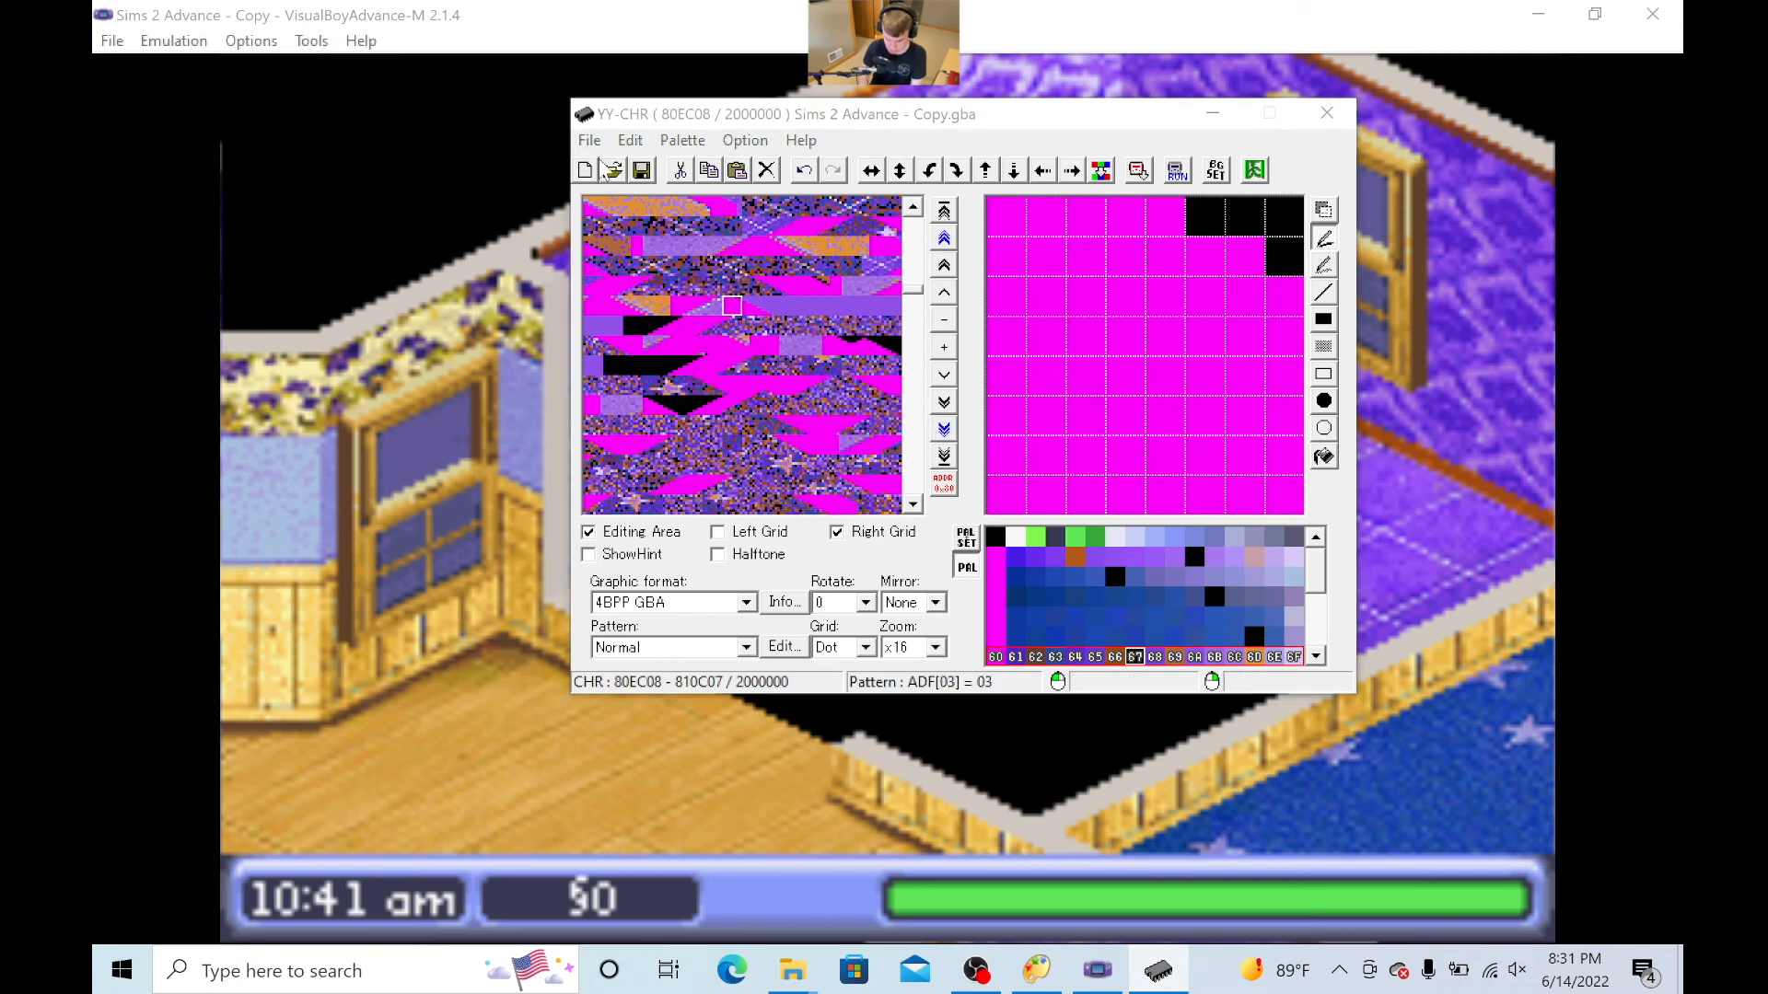
pyautogui.click(609, 182)
pyautogui.scroll(-1, 815, 355)
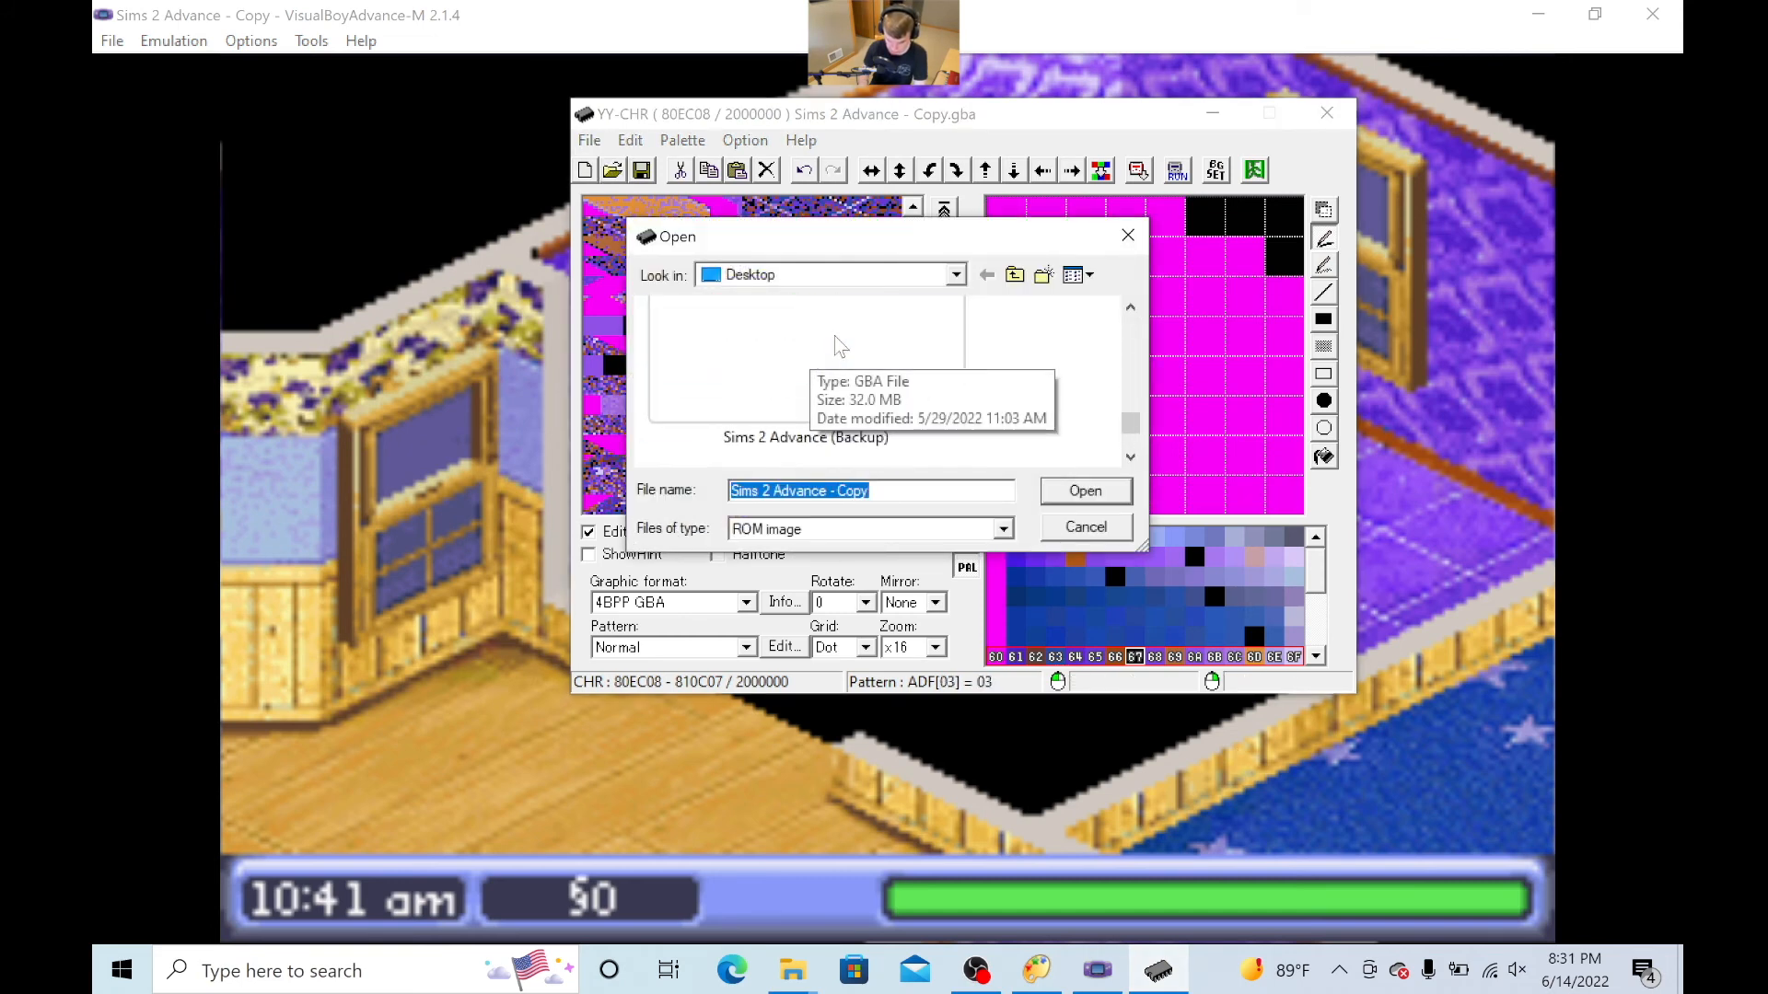
pyautogui.click(839, 347)
pyautogui.scroll(1, 839, 347)
pyautogui.click(839, 346)
pyautogui.click(1101, 489)
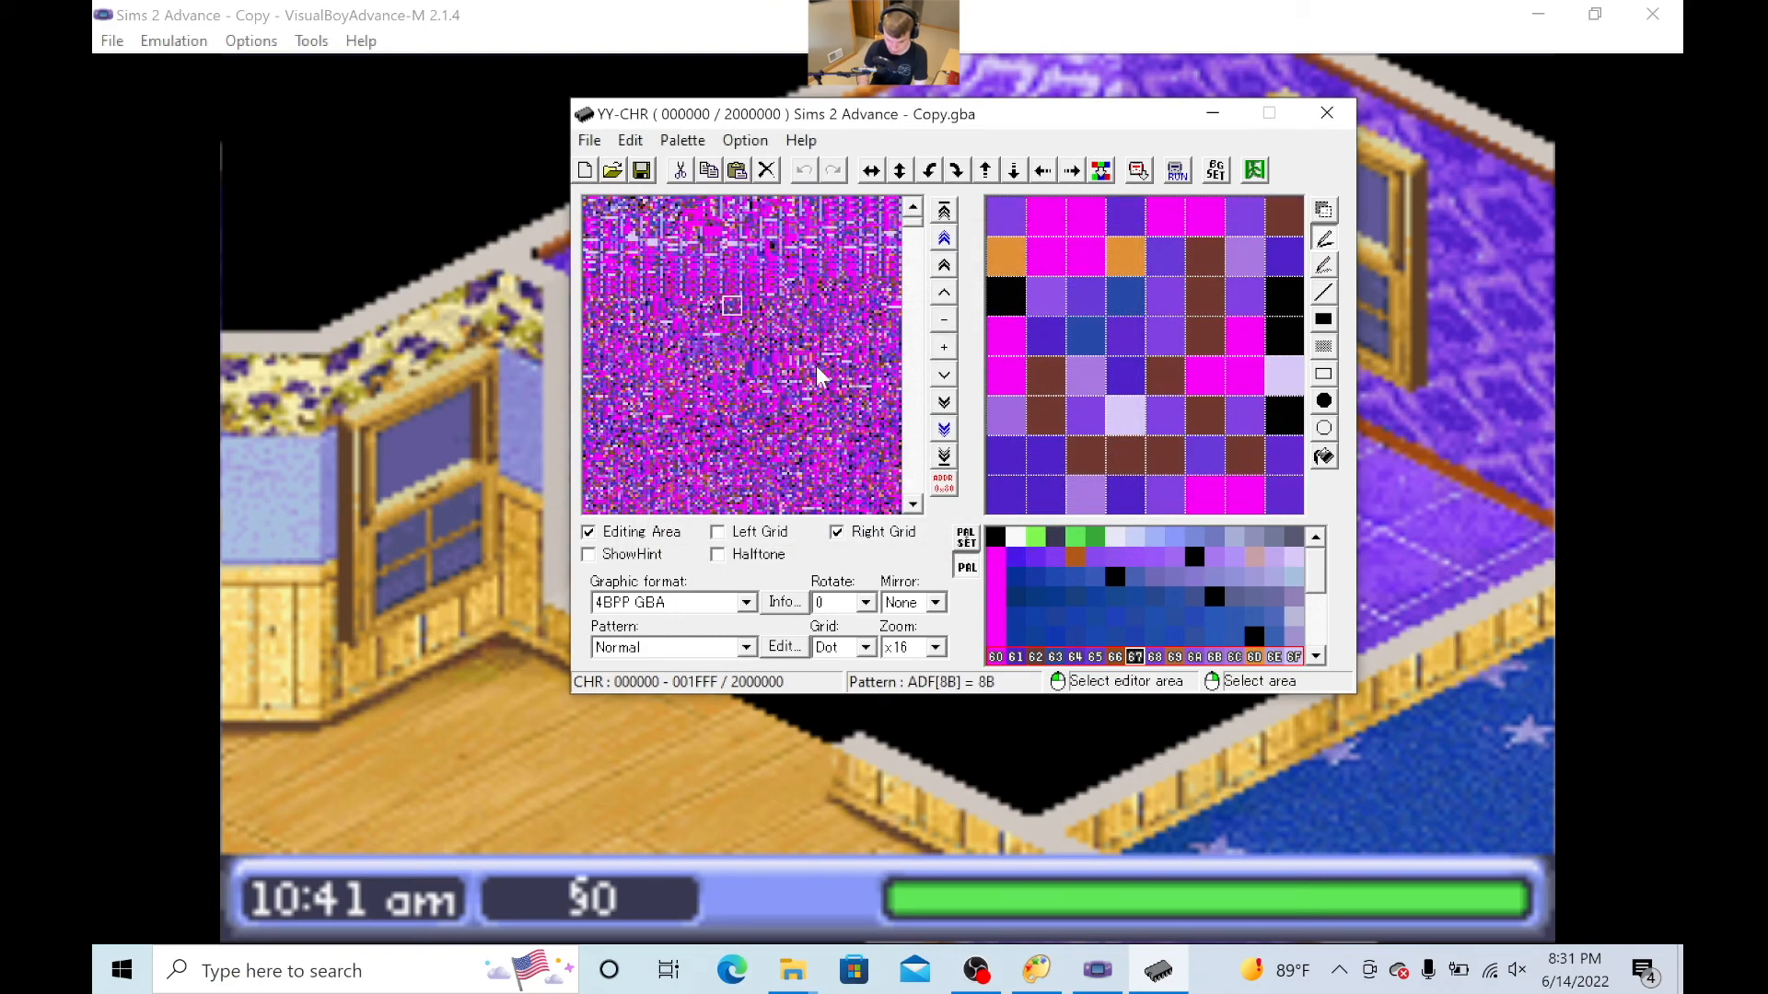
# - Return to the floor tiles around address 80DE08 and paint edge pixels of two adjoining tiles with black colour 1A
pyautogui.scroll(-5, 820, 375)
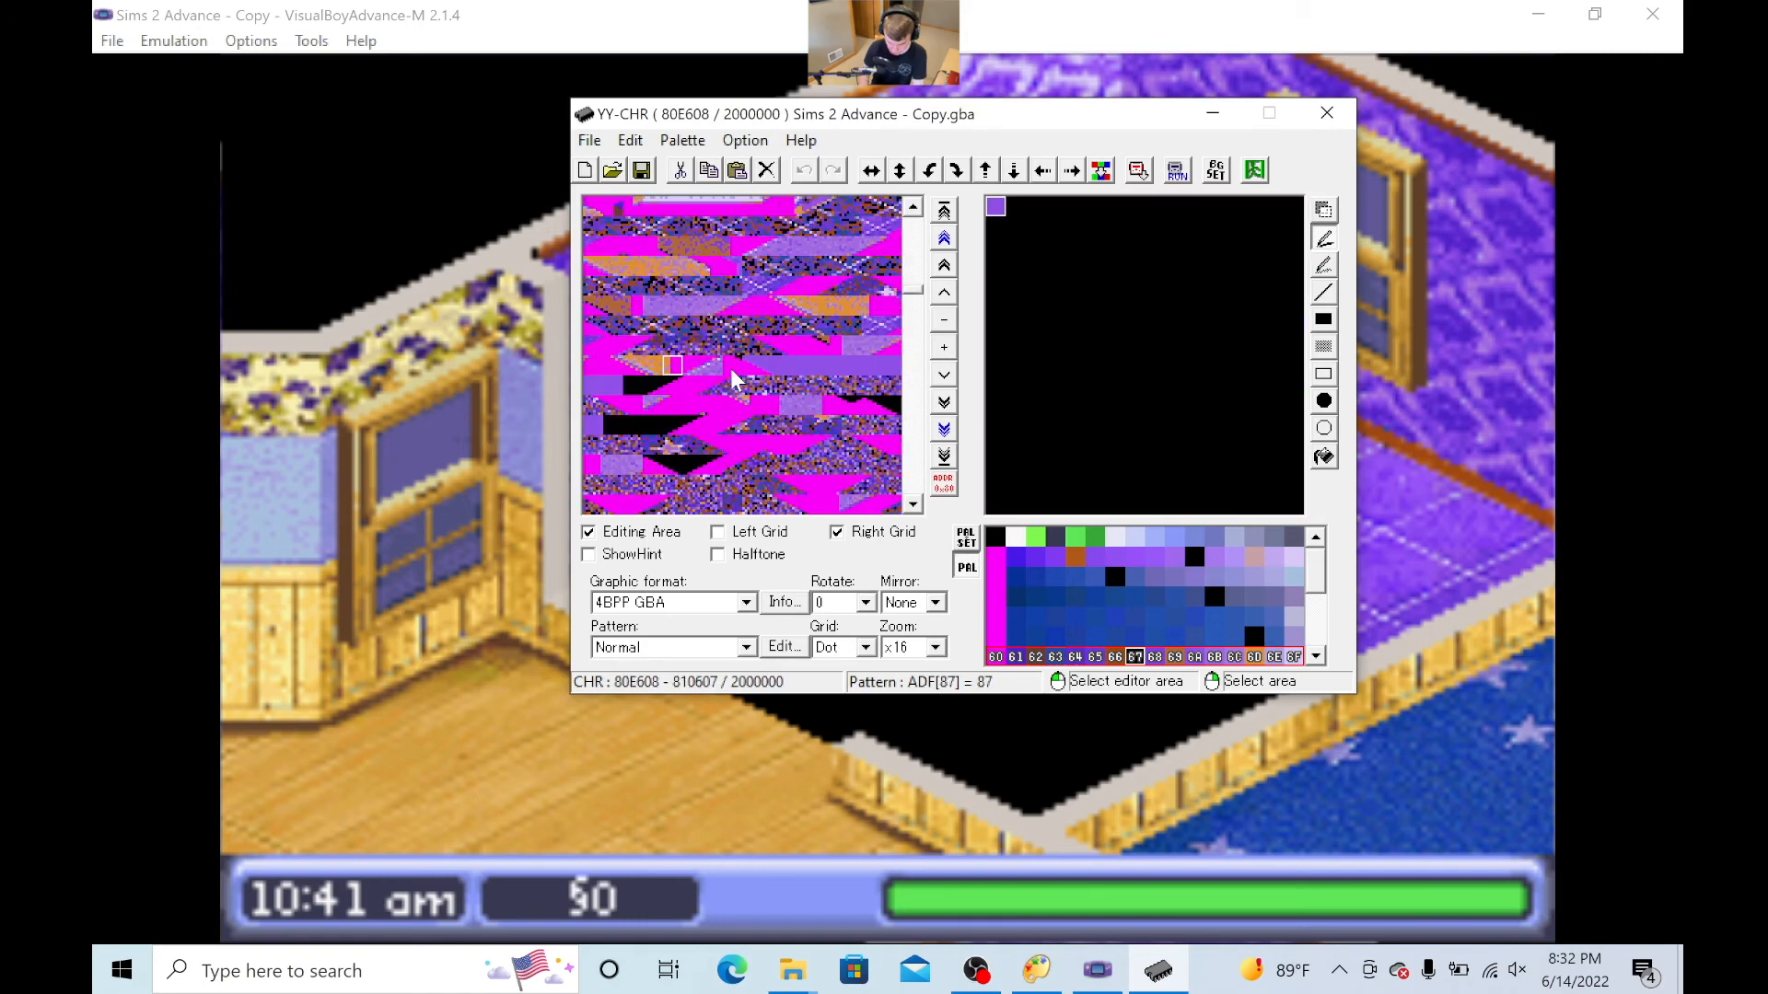
pyautogui.scroll(-2, 732, 371)
pyautogui.scroll(3, 732, 371)
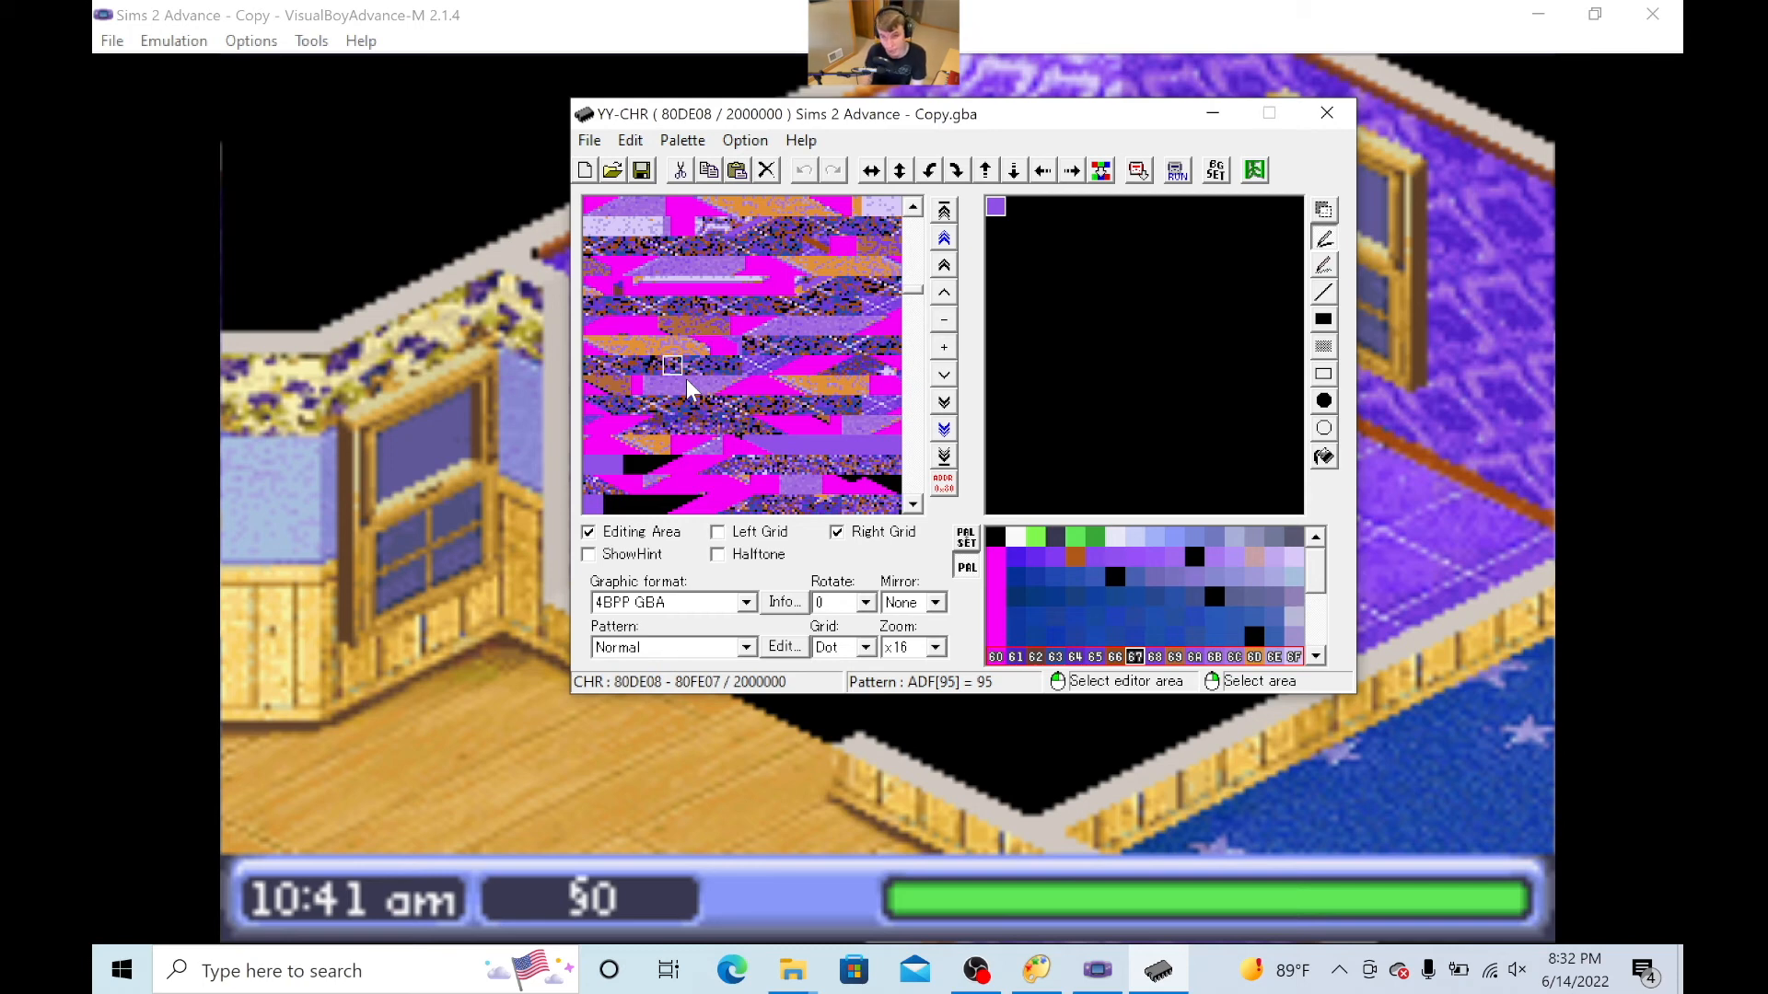
pyautogui.click(752, 403)
pyautogui.click(773, 400)
pyautogui.click(1194, 557)
pyautogui.click(731, 405)
pyautogui.moveTo(1283, 416)
pyautogui.mouseDown()
pyautogui.moveTo(1010, 385)
pyautogui.moveTo(1284, 216)
pyautogui.mouseUp()
pyautogui.click(712, 404)
pyautogui.moveTo(1006, 217)
pyautogui.mouseDown()
pyautogui.moveTo(1090, 285)
pyautogui.moveTo(1005, 296)
pyautogui.mouseUp()
# - Go back to the preceding floor tiles near address 80DA08 and paint a tile with black colour 67
pyautogui.press('Left')
pyautogui.press('Left')
pyautogui.press('Left')
pyautogui.press('Left')
pyautogui.press('Left')
pyautogui.click(790, 405)
pyautogui.press('Up')
pyautogui.press('Left')
pyautogui.press('Left')
pyautogui.press('Left')
pyautogui.press('Left')
pyautogui.press('Left')
pyautogui.click(1134, 656)
pyautogui.click(773, 405)
pyautogui.moveTo(1284, 256); pyautogui.dragTo(1243, 496)
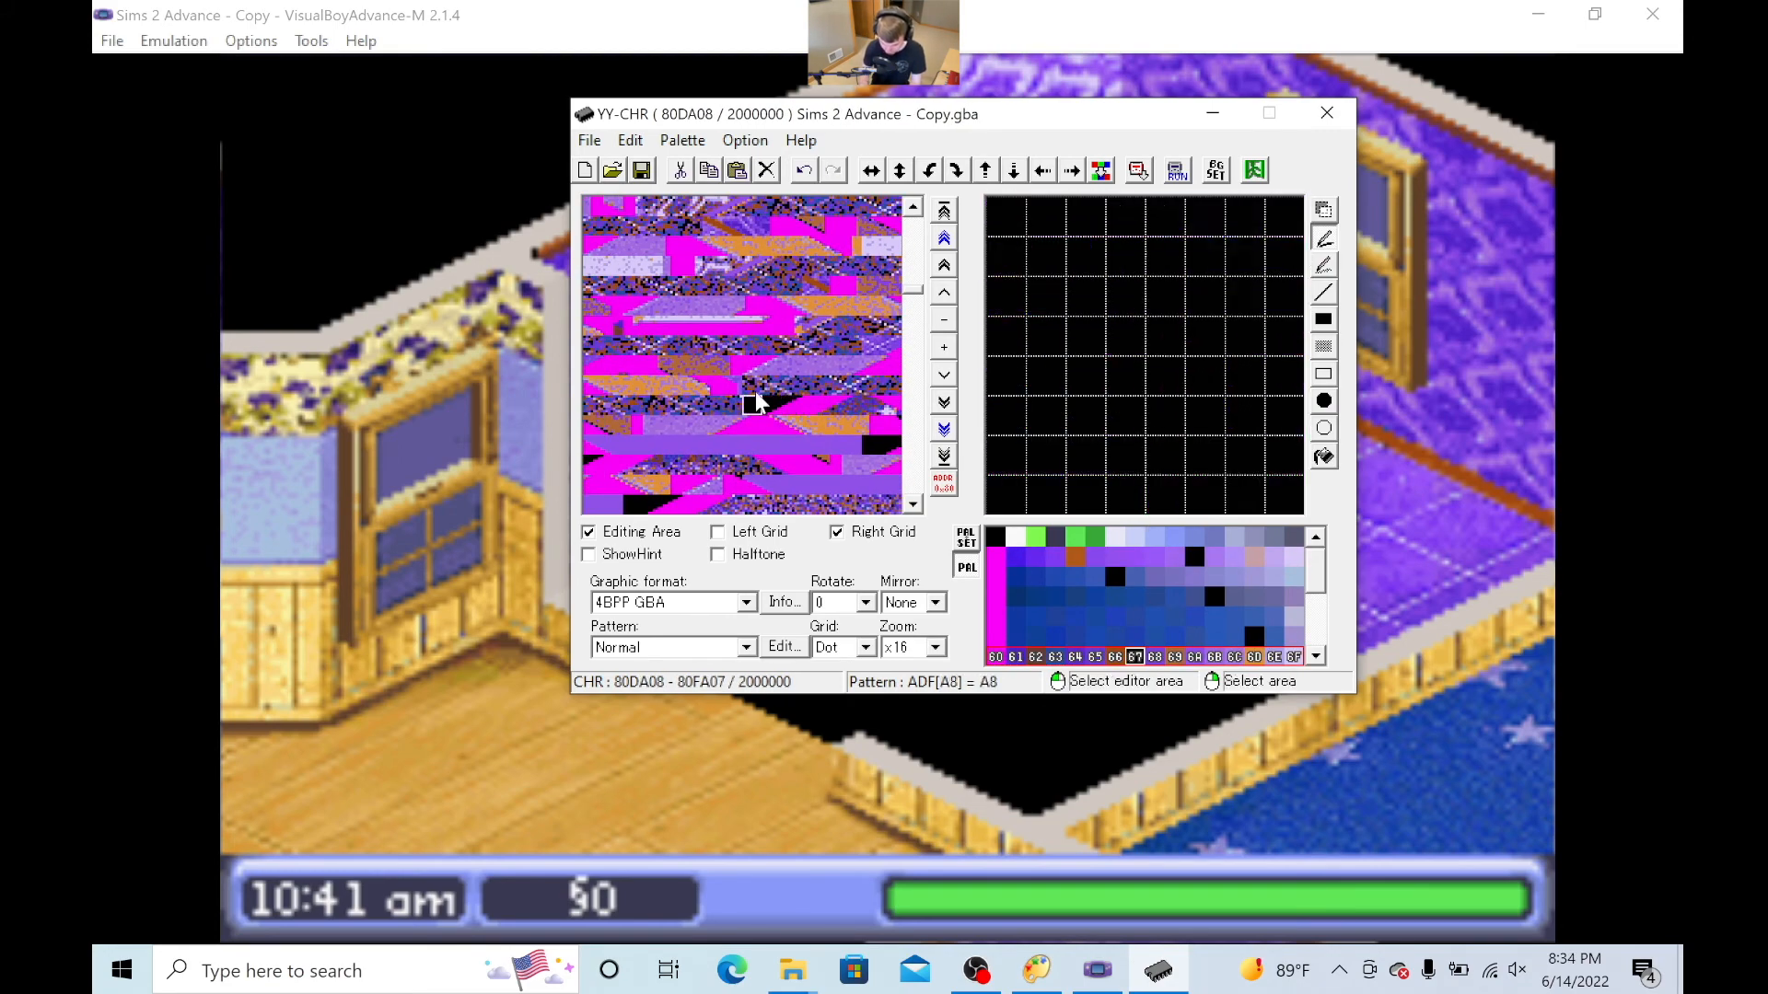
# - Paint the next floor tile before address 80DA08 black with colour 67 from palette row 60–6F
pyautogui.click(755, 403)
pyautogui.click(1194, 557)
pyautogui.press('Up')
pyautogui.press('Right')
pyautogui.press('Right')
pyautogui.click(1135, 657)
pyautogui.click(692, 405)
pyautogui.moveTo(1279, 410); pyautogui.dragTo(1006, 216)
# - Blacken the floor pixels of two more neighbouring tiles in the preceding rows using colour 67
pyautogui.press('Up')
pyautogui.press('Left')
pyautogui.press('Left')
pyautogui.press('Left')
pyautogui.press('Left')
pyautogui.press('Left')
pyautogui.press('Left')
pyautogui.press('Left')
pyautogui.click(672, 406)
pyautogui.moveTo(1025, 500); pyautogui.dragTo(1228, 383)
pyautogui.click(653, 405)
pyautogui.moveTo(1283, 495); pyautogui.dragTo(1188, 296)
# - Continue blackening floor pixels with colour 67 in the tiles from address 80D248 back to 80CEC8
pyautogui.click(633, 405)
pyautogui.click(1194, 557)
pyautogui.press('Left')
pyautogui.press('Left')
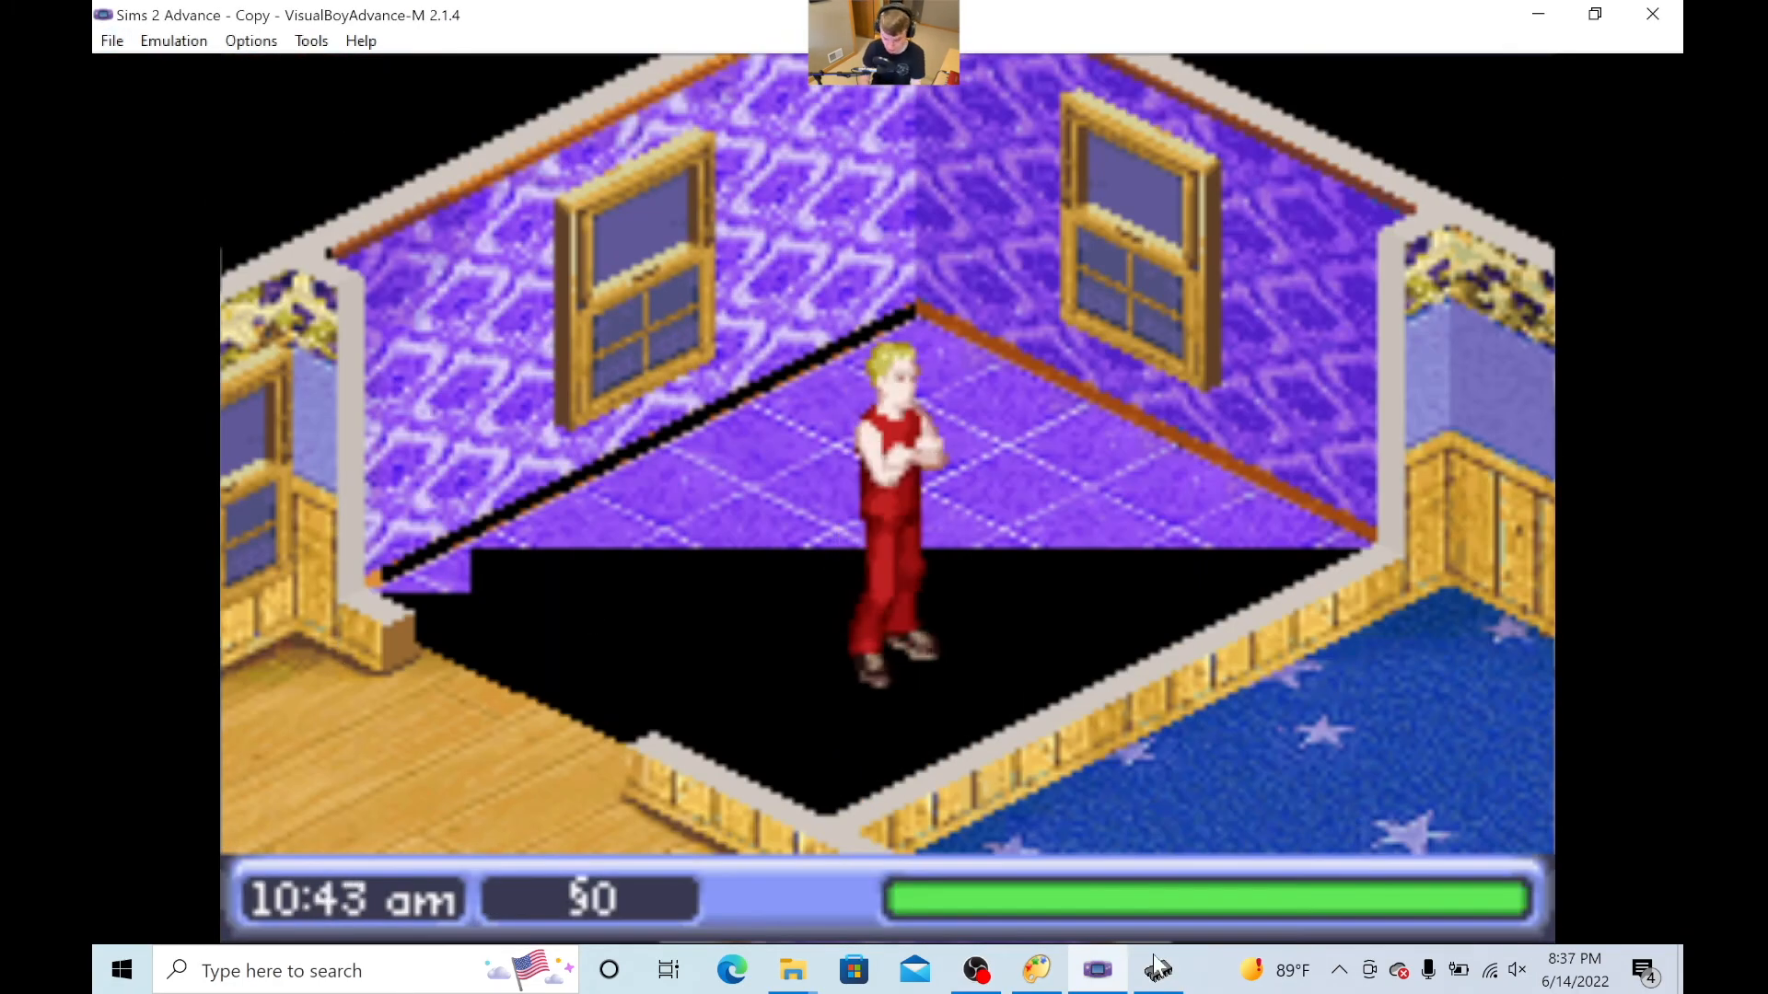
pyautogui.click(1158, 969)
pyautogui.press('Left')
pyautogui.moveTo(1398, 621); pyautogui.dragTo(1250, 553)
pyautogui.press('Left')
pyautogui.click(1287, 781)
pyautogui.moveTo(1436, 502); pyautogui.dragTo(1358, 580)
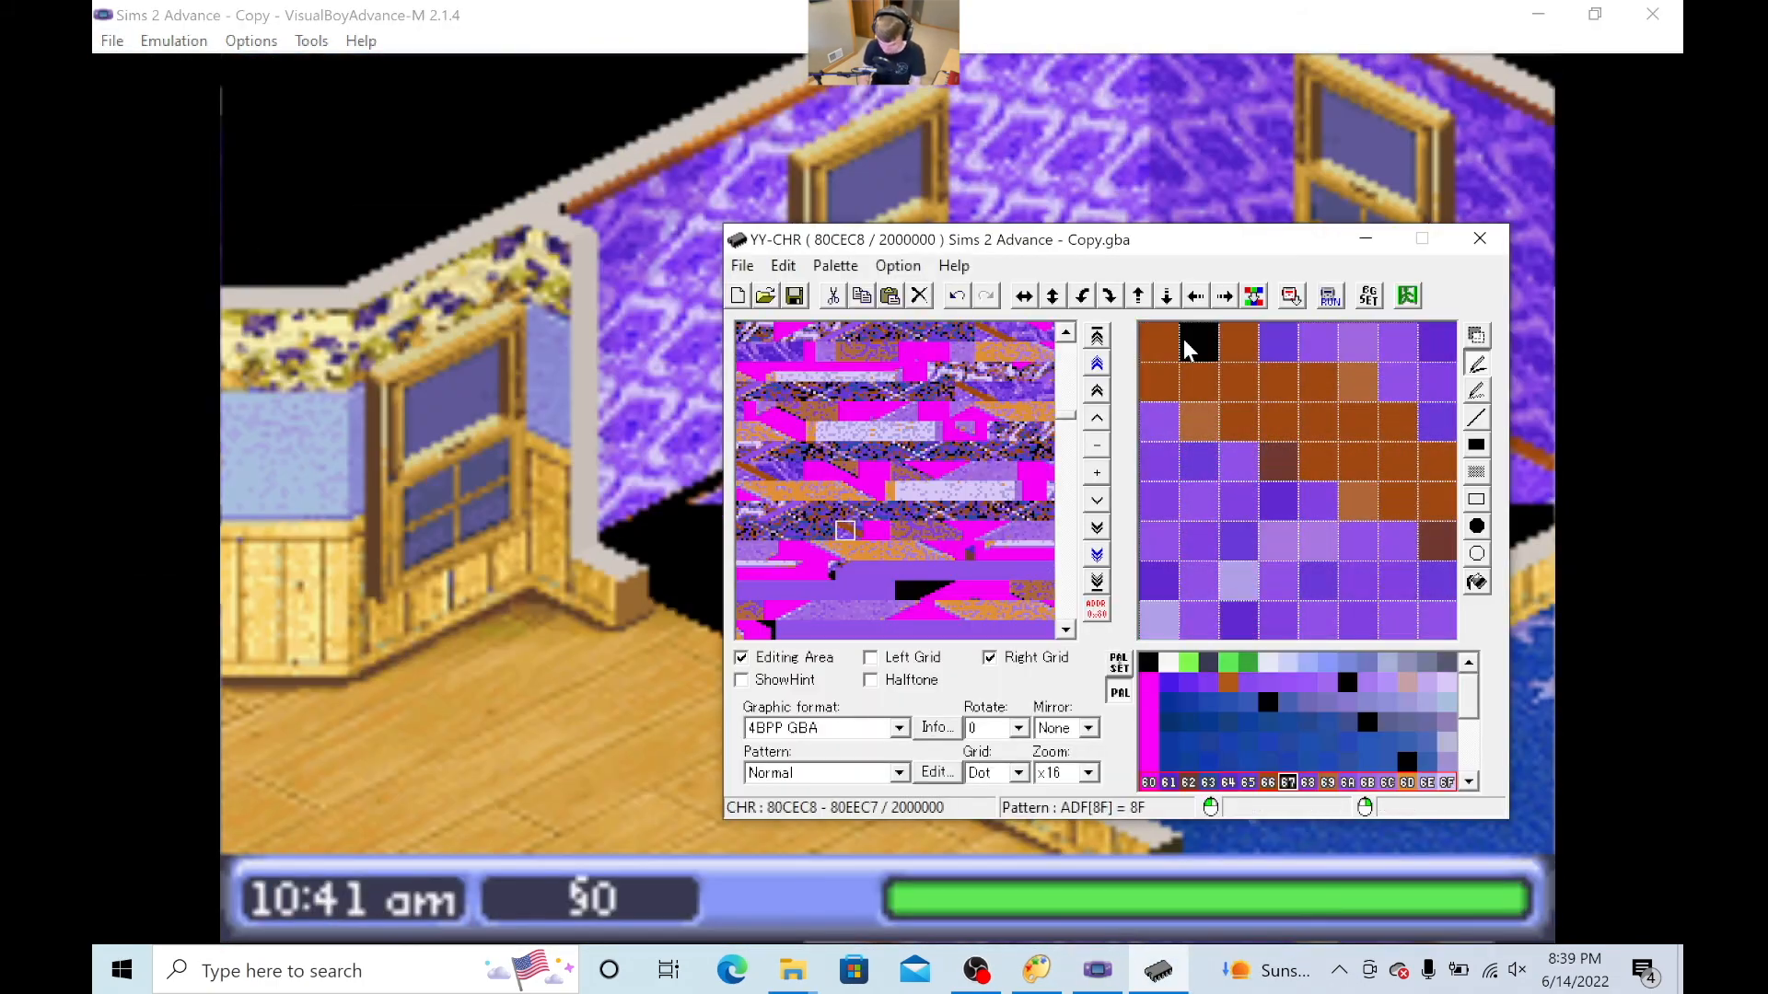
pyautogui.moveTo(1185, 340); pyautogui.dragTo(1211, 580)
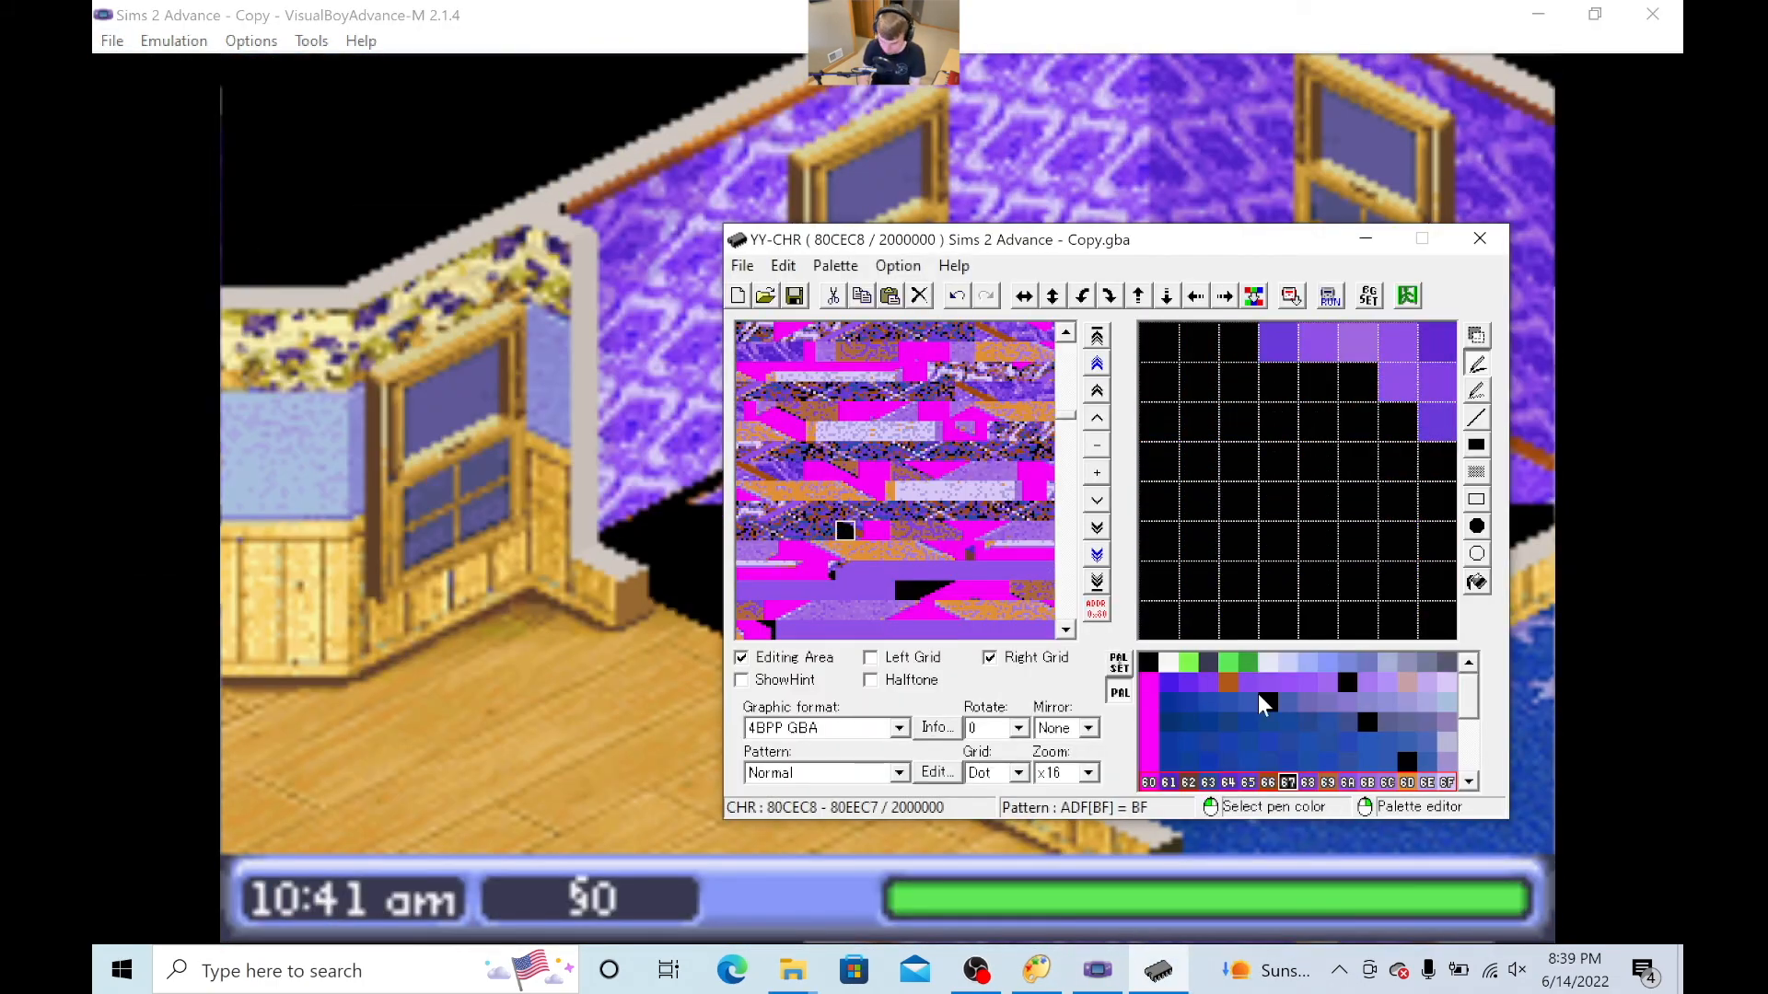
# - Switch to black colour 1A and paint the floor pixels in three neighbouring tiles around address 80C568
pyautogui.click(1347, 682)
pyautogui.click(869, 573)
pyautogui.click(923, 528)
pyautogui.click(905, 530)
pyautogui.moveTo(1418, 502); pyautogui.dragTo(1373, 622)
pyautogui.click(943, 530)
pyautogui.moveTo(1238, 341); pyautogui.dragTo(1328, 387)
pyautogui.click(964, 531)
pyautogui.moveTo(1197, 488); pyautogui.dragTo(1446, 617)
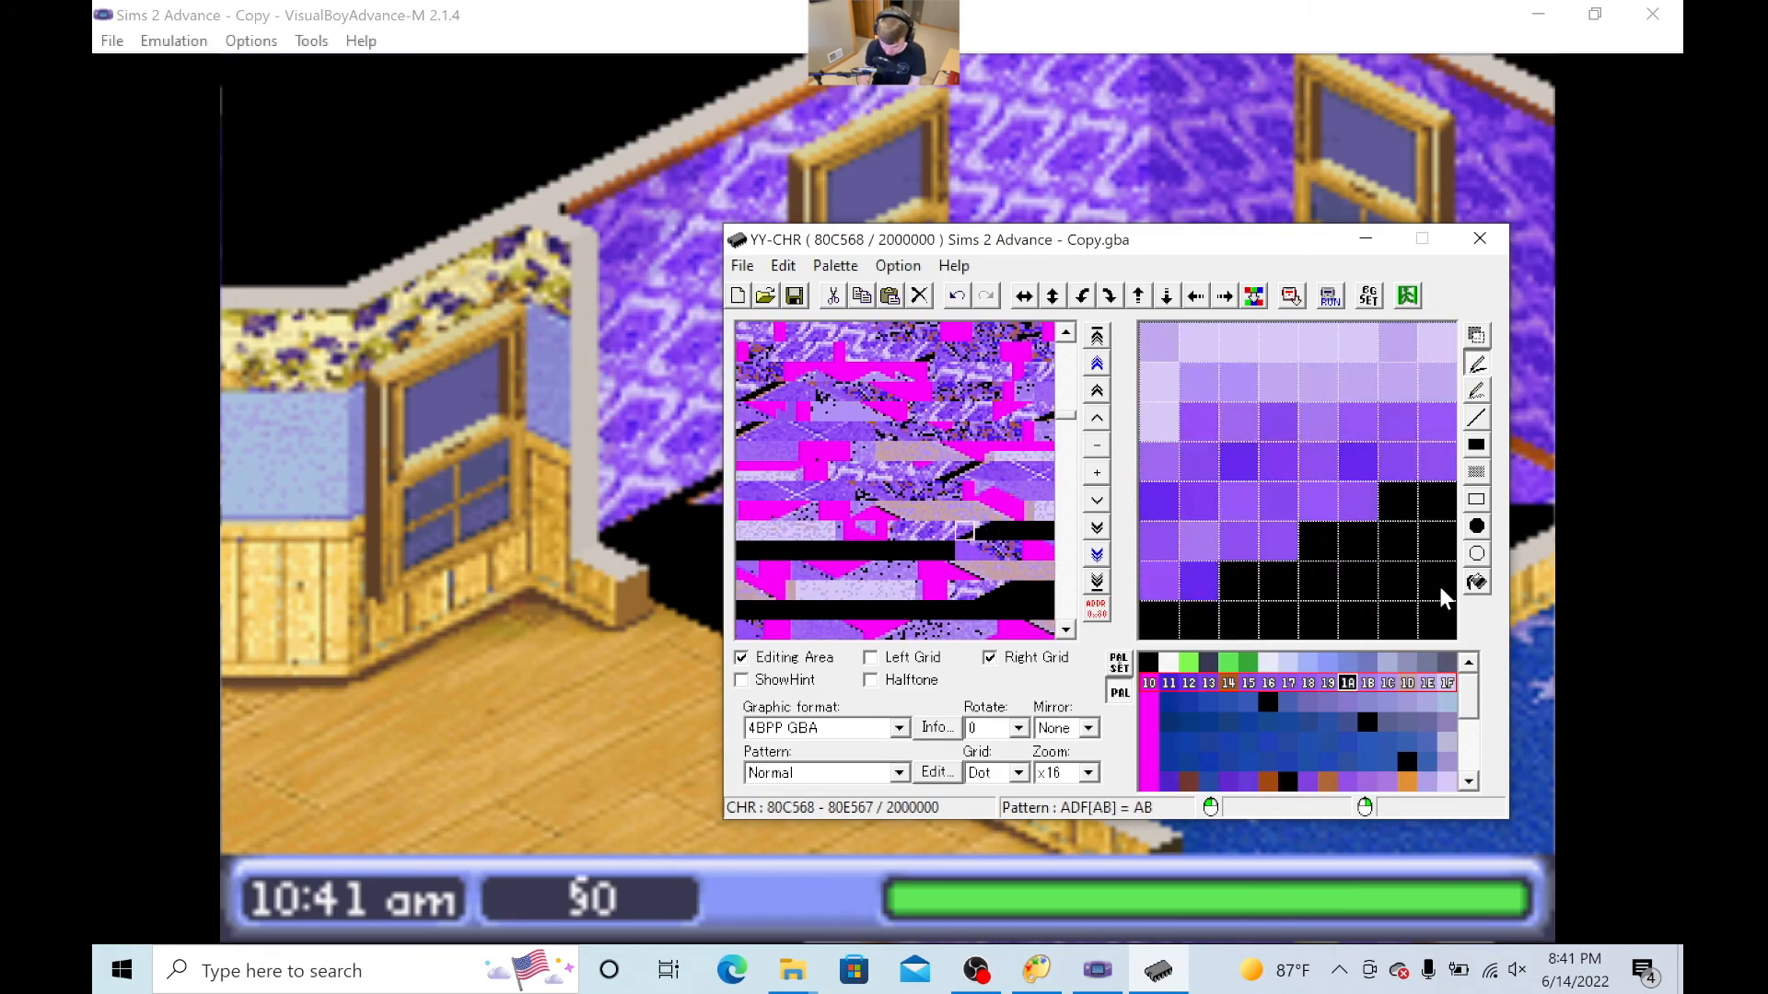
# - Return to palette row 60–6F and paint more floor pixels across the selected tile
pyautogui.click(1326, 782)
pyautogui.moveTo(1161, 589); pyautogui.dragTo(1446, 626)
pyautogui.moveTo(1160, 341); pyautogui.dragTo(1446, 460)
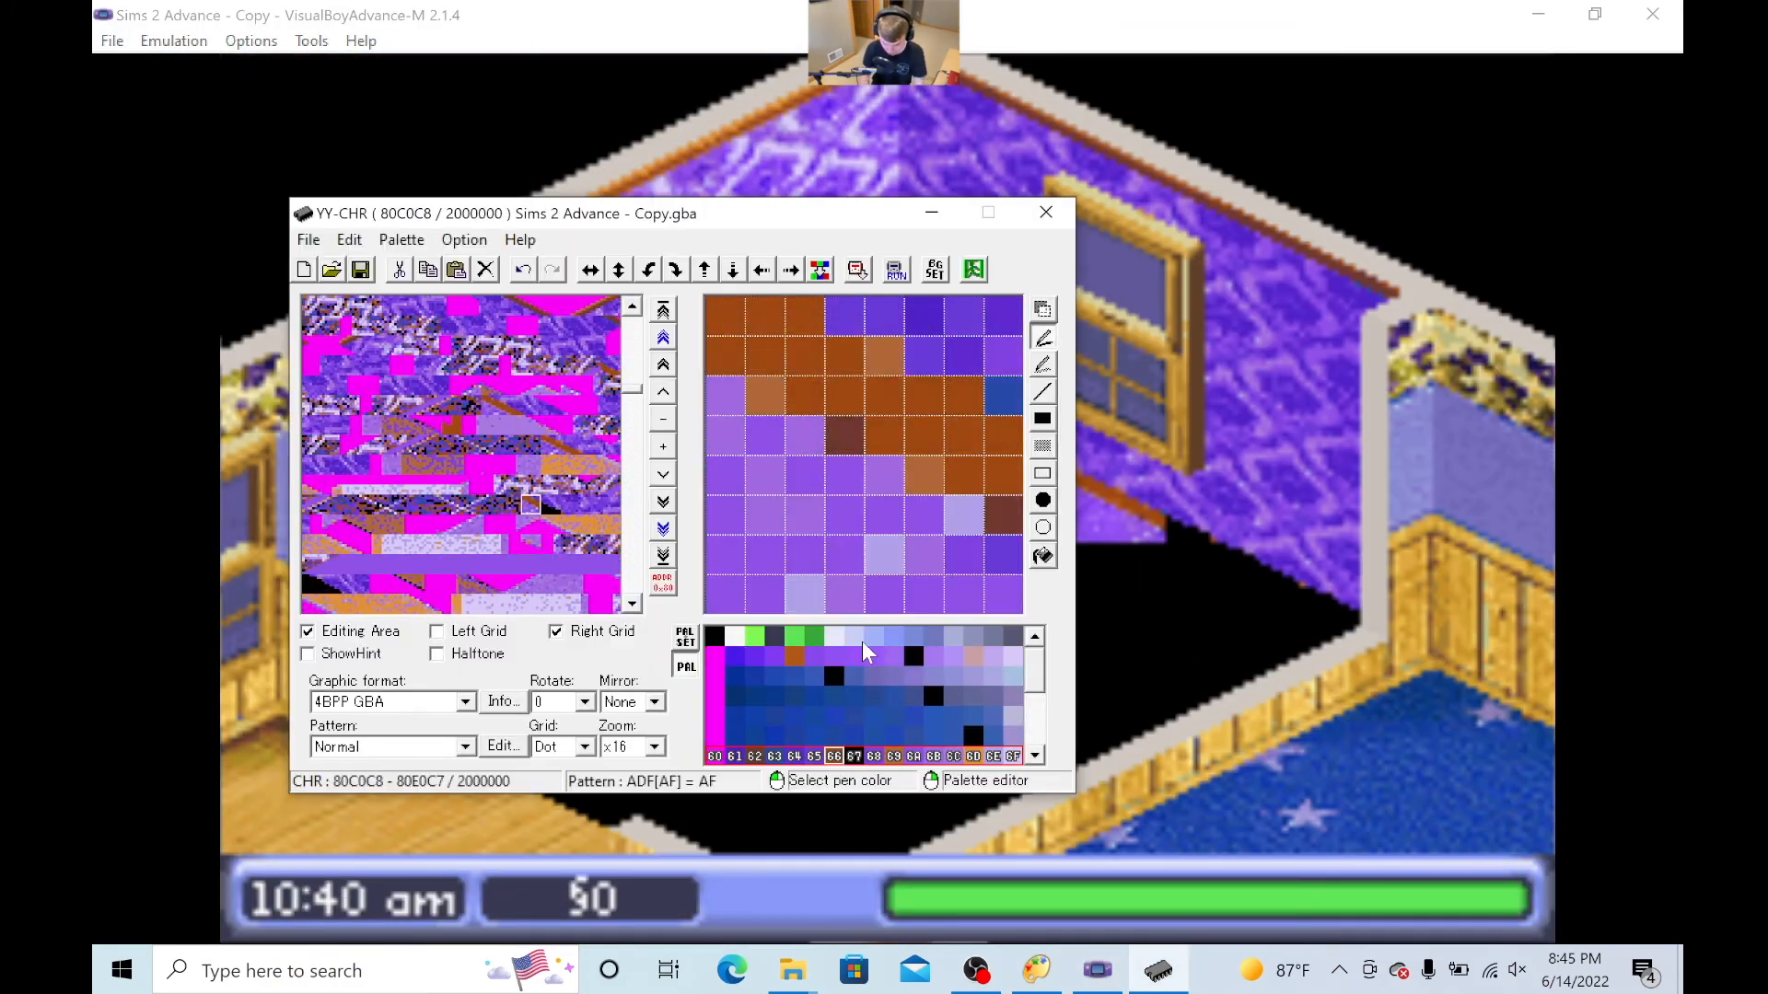
# - Switch to black colour 1A and touch up individual leftover floor pixels in several tiles back to address 80B708
pyautogui.click(913, 655)
pyautogui.click(712, 595)
pyautogui.click(742, 597)
pyautogui.click(797, 322)
pyautogui.click(471, 504)
pyautogui.click(663, 392)
pyautogui.click(451, 545)
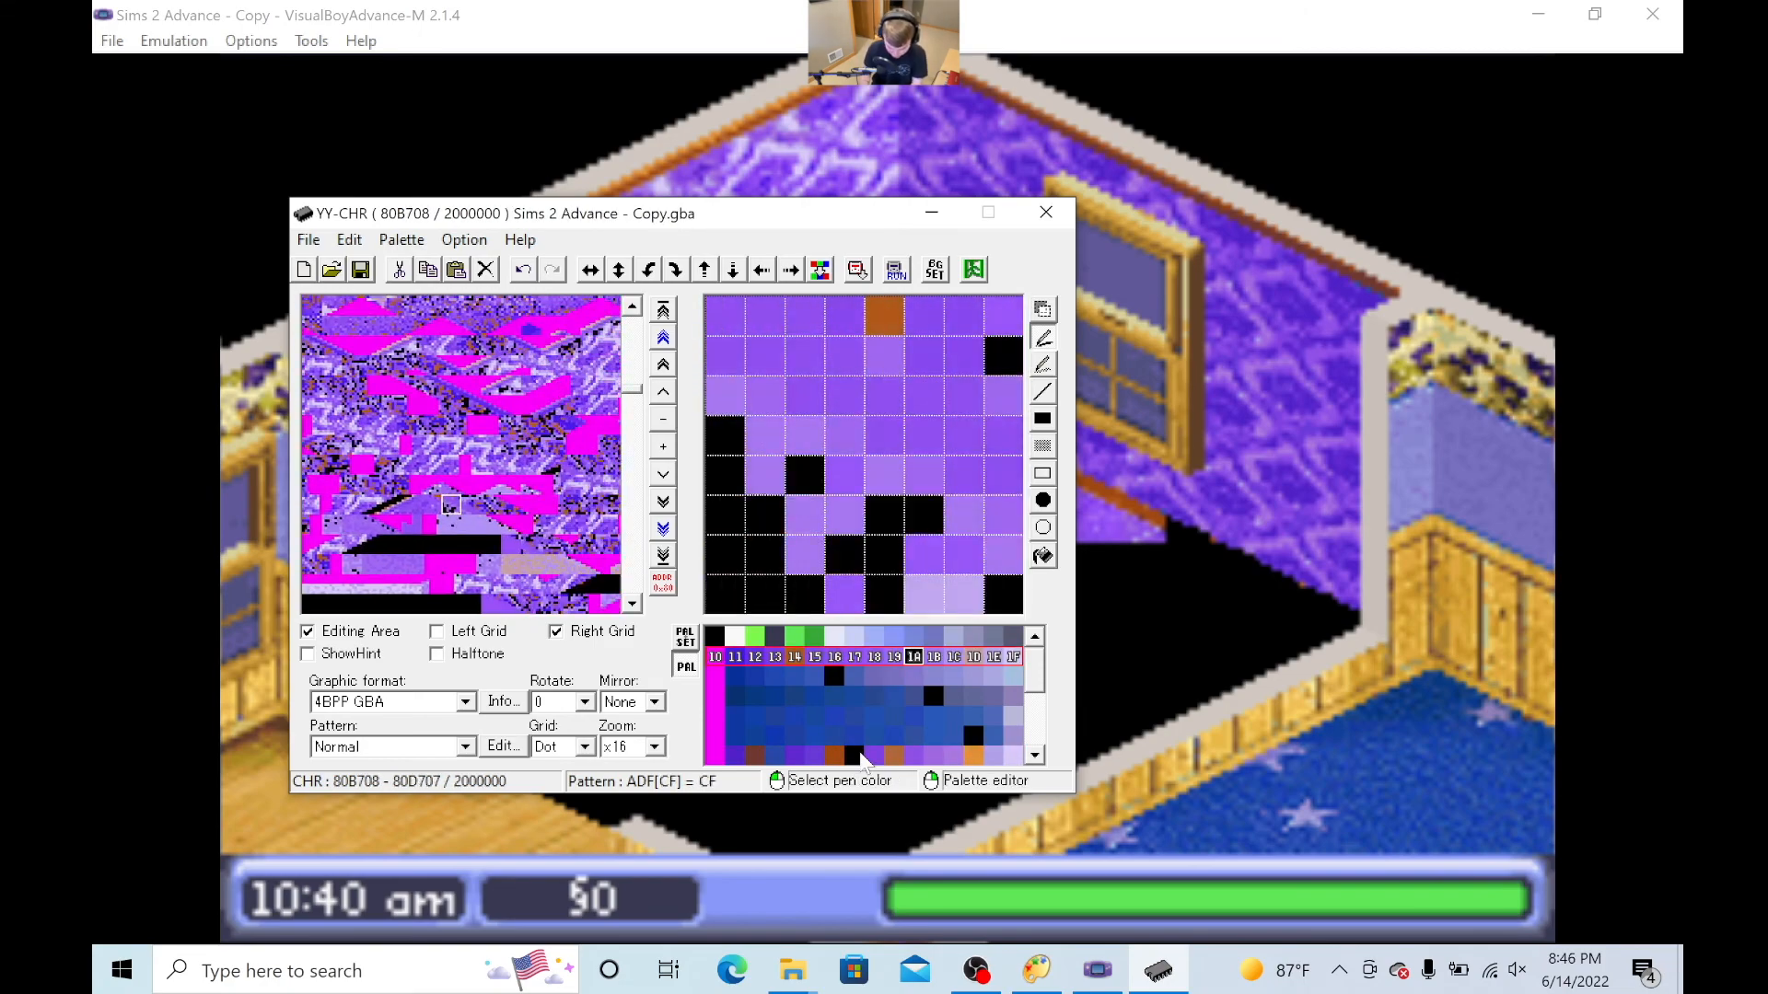
pyautogui.click(411, 504)
pyautogui.click(727, 363)
pyautogui.click(350, 504)
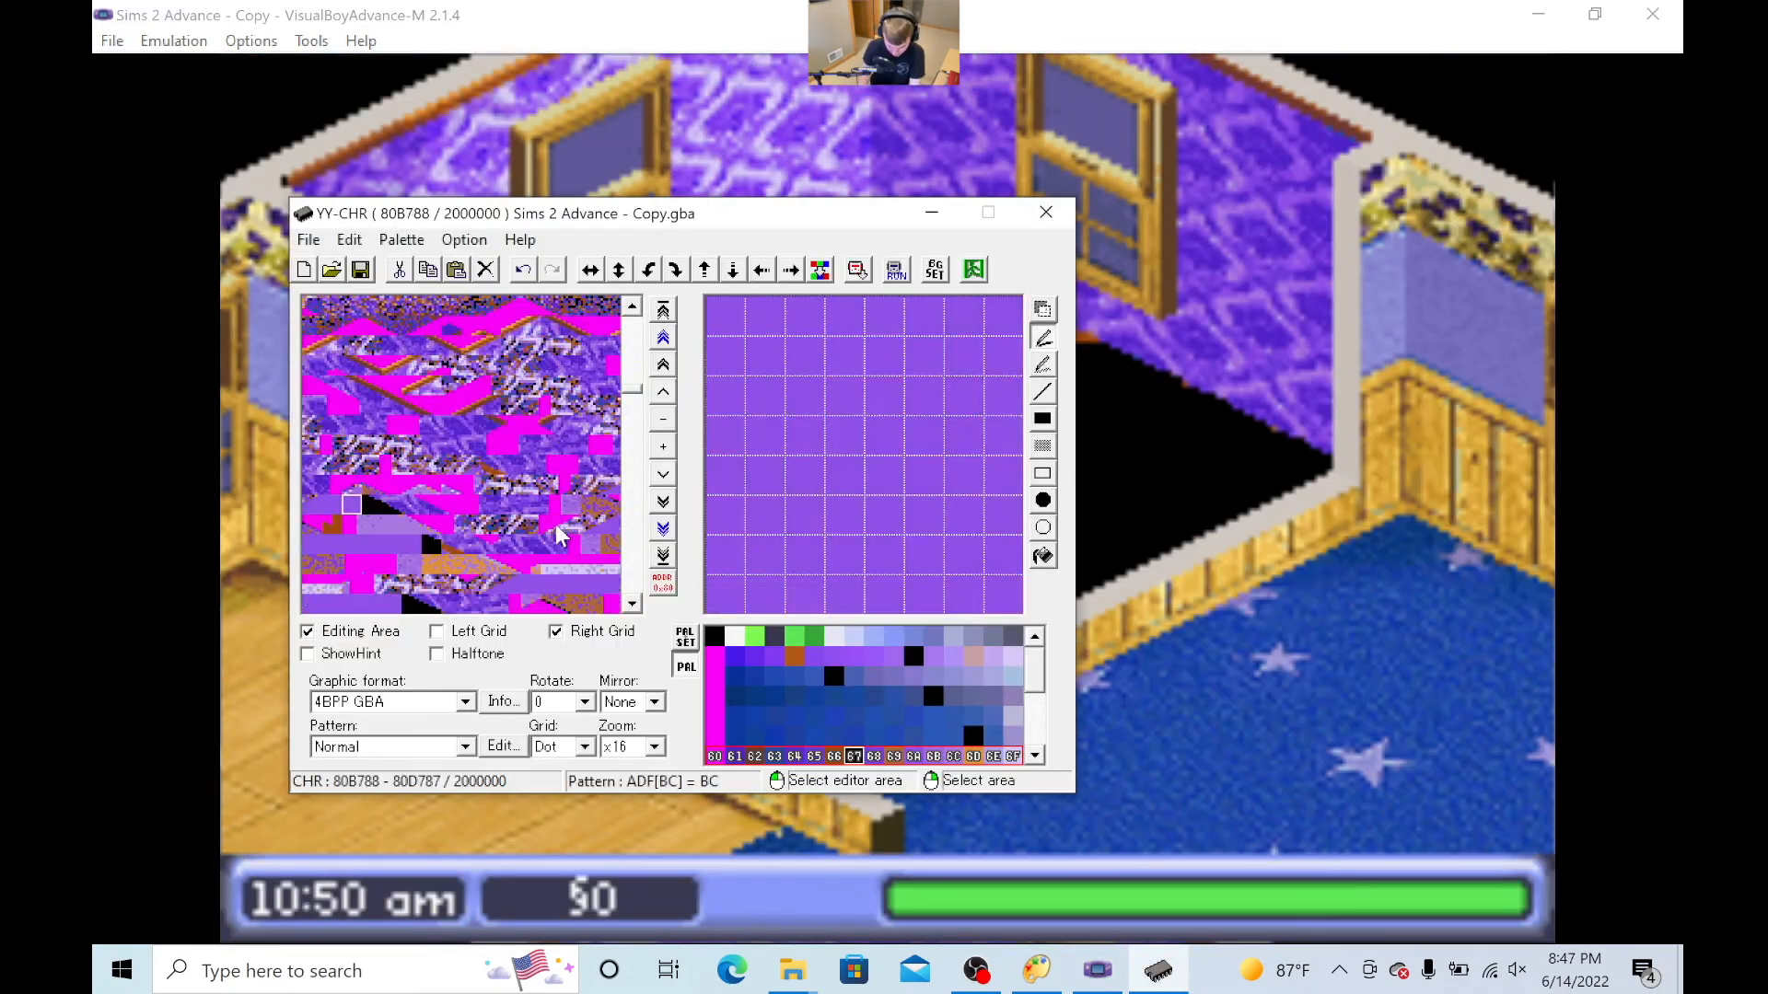
# - Touch up leftover floor pixels with black colour 1A in the tiles from address 80C8A8 back to 80B1C8
pyautogui.click(521, 524)
pyautogui.scroll(-5, 518, 525)
pyautogui.moveTo(663, 216); pyautogui.dragTo(698, 333)
pyautogui.scroll(-5, 437, 652)
pyautogui.scroll(5, 437, 649)
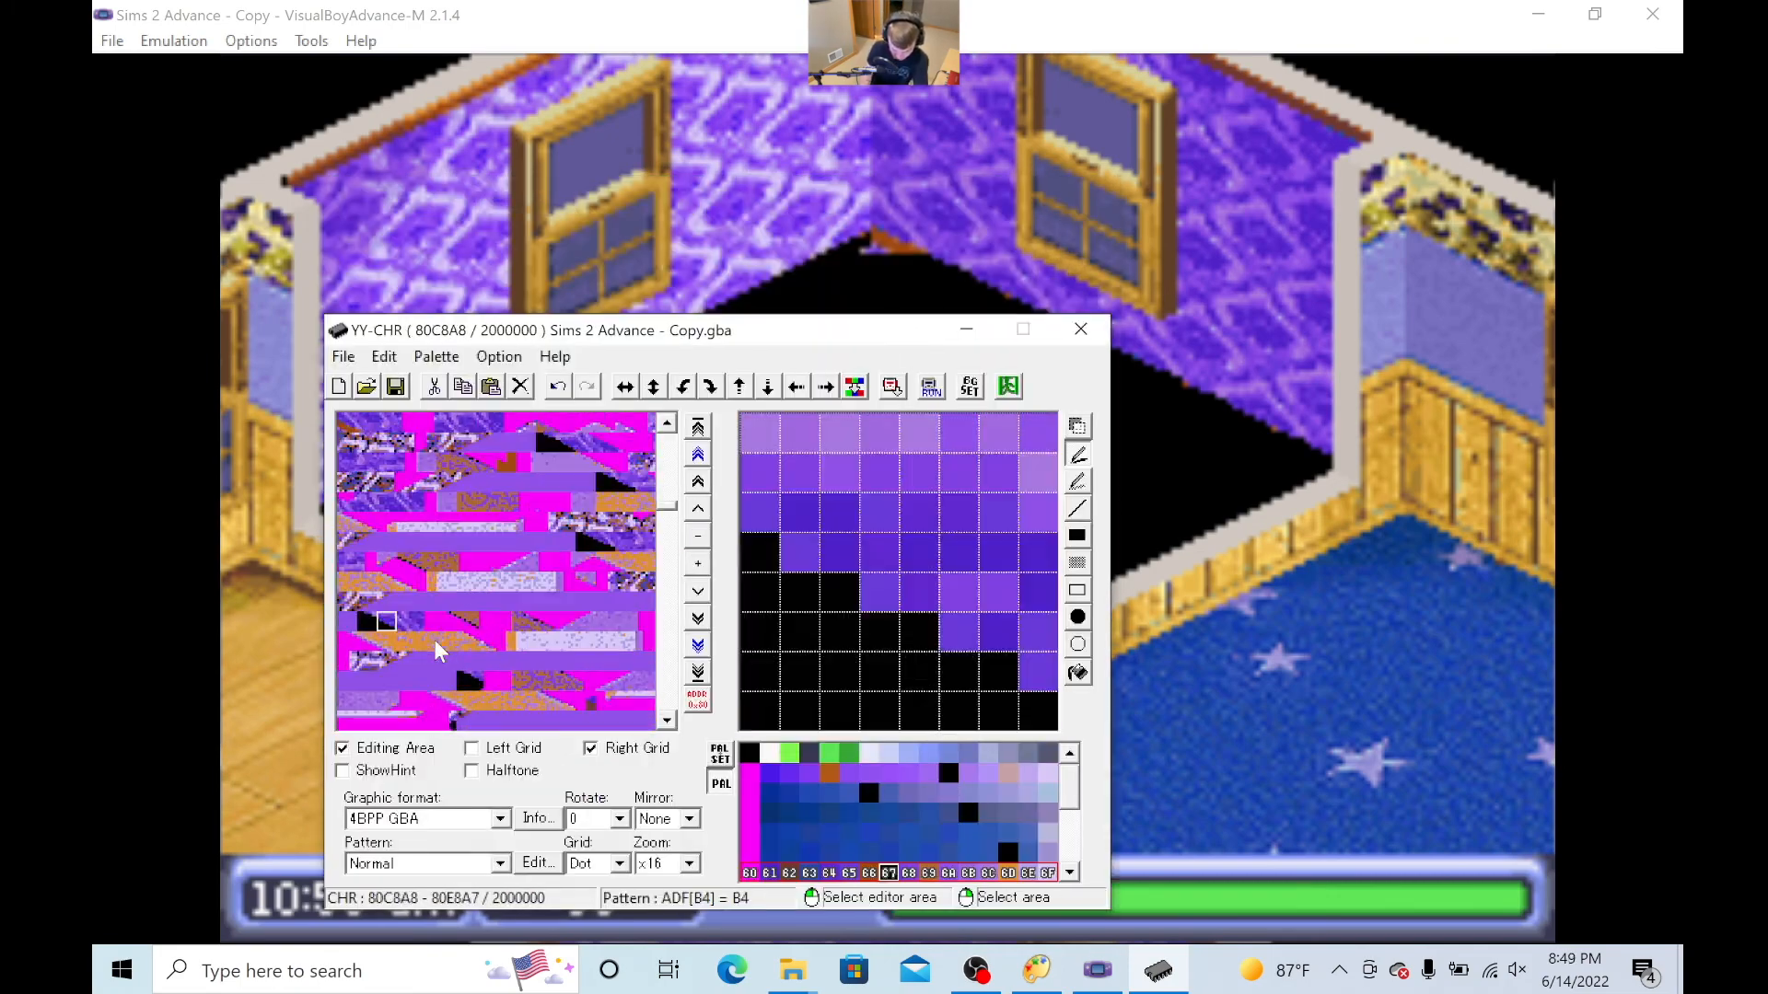
pyautogui.click(948, 773)
pyautogui.scroll(5, 544, 535)
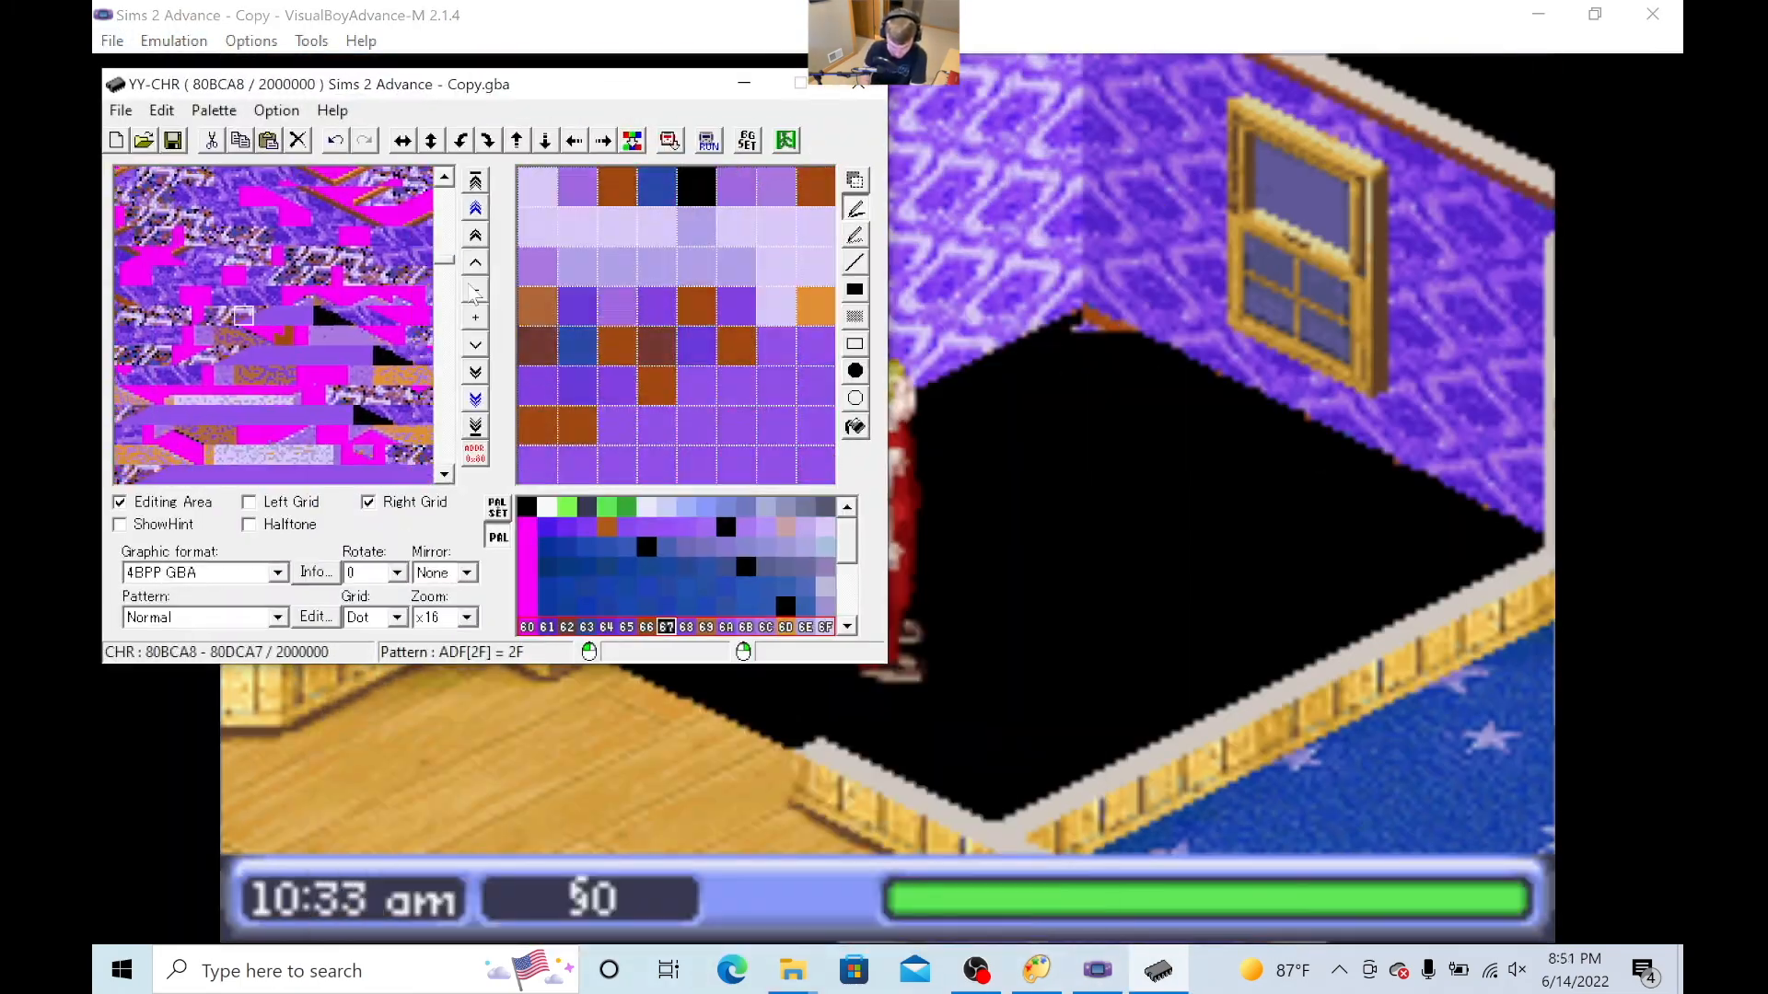
pyautogui.scroll(-5, 472, 293)
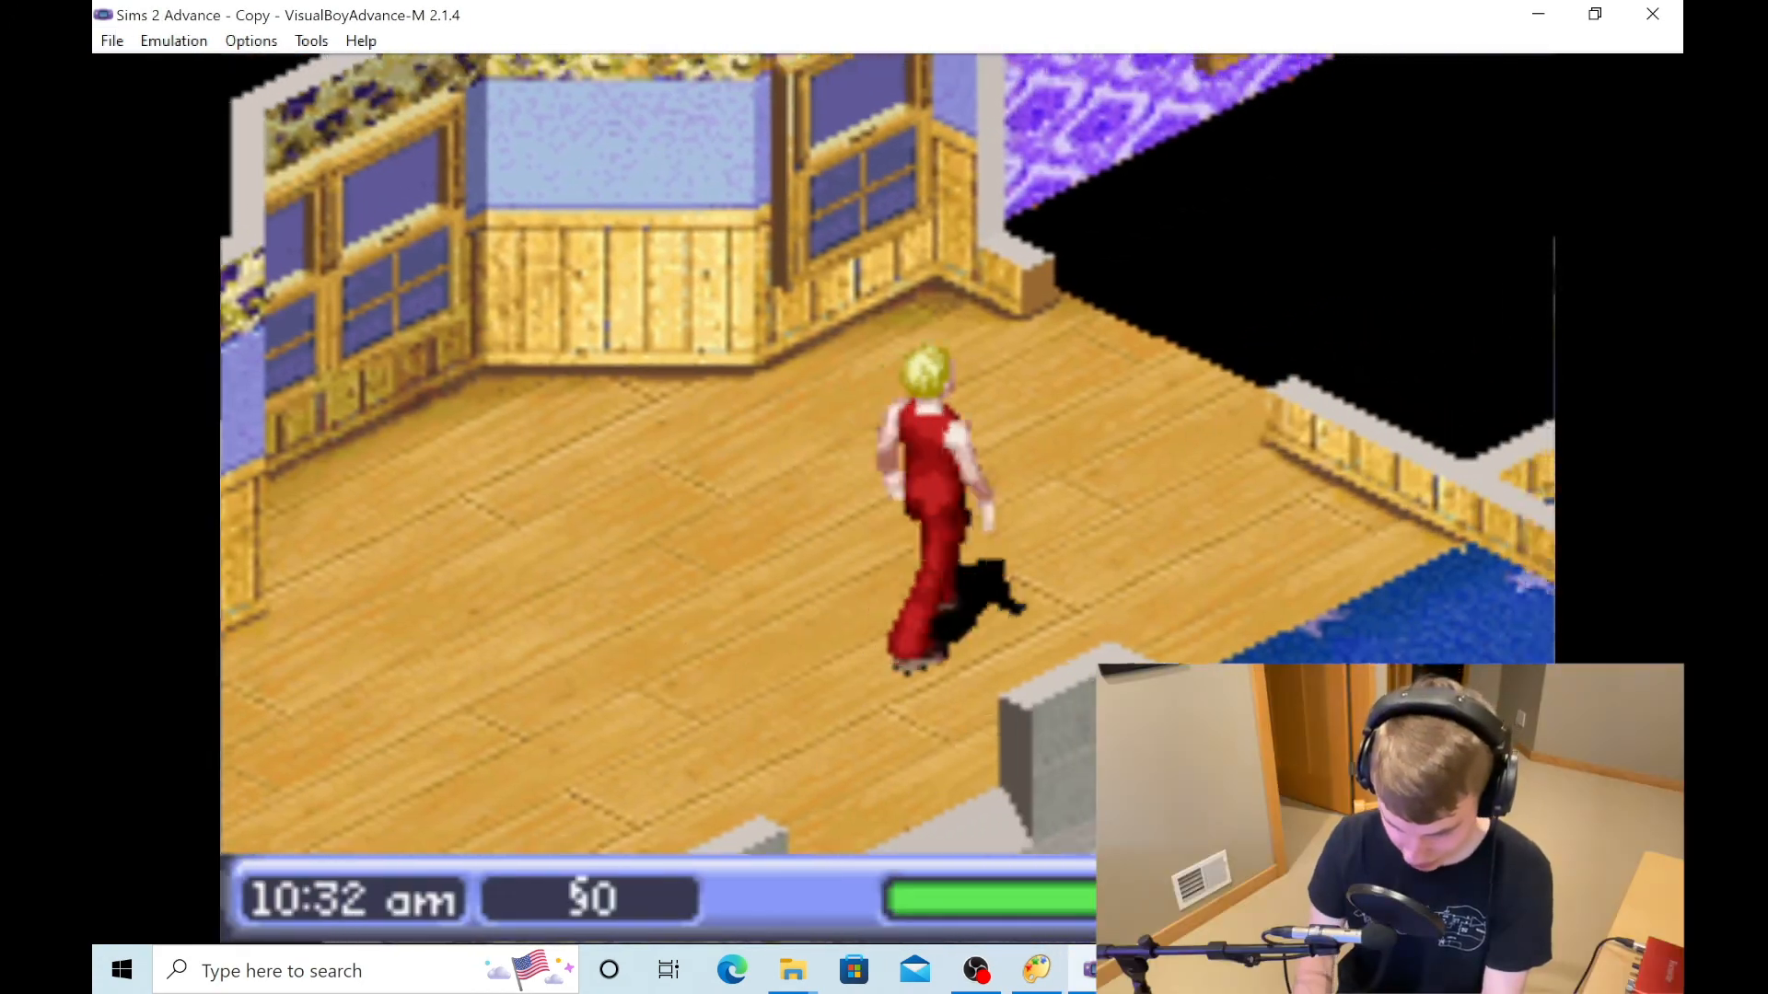
# - Walk the Sim into the purple-walled room in the emulator and inspect the edges of the black floor
pyautogui.press('Right')
pyautogui.press('Up')
pyautogui.press('Right')
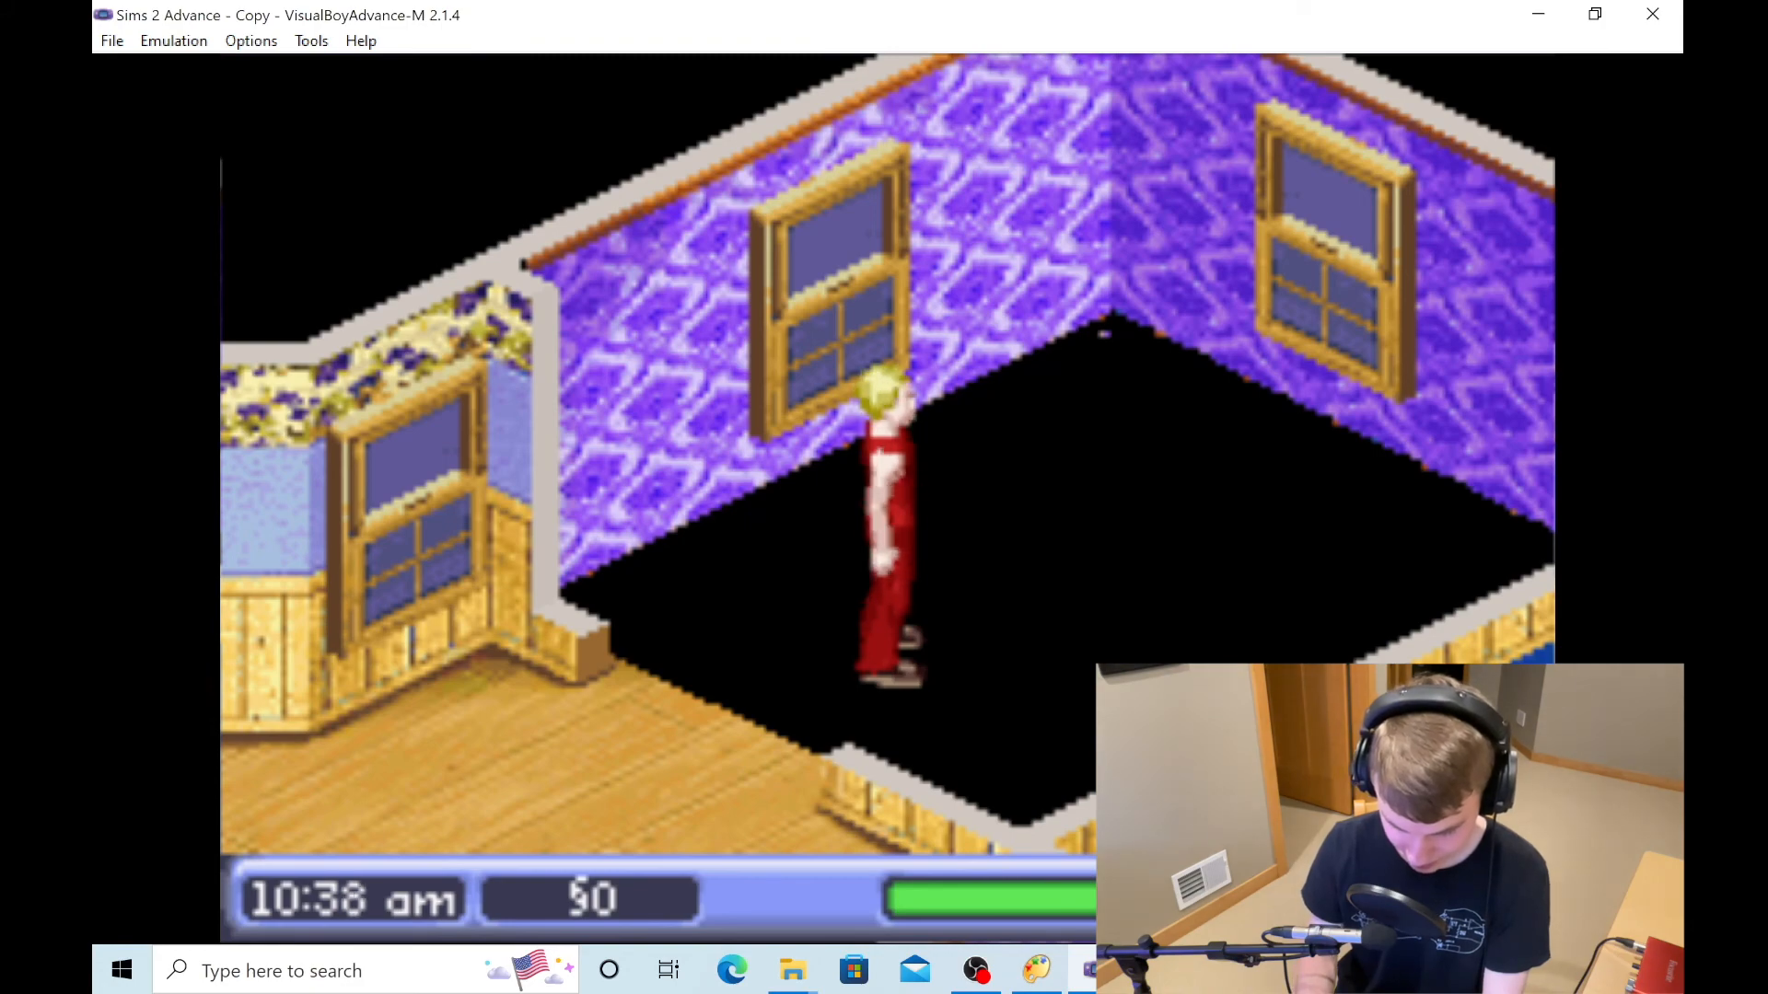
# - Return to YY-CHR and blacken the two leftover floor pixels in the bottom row of tile 80B1A8 with colour 1A
pyautogui.hotkey('alt', 'Tab')
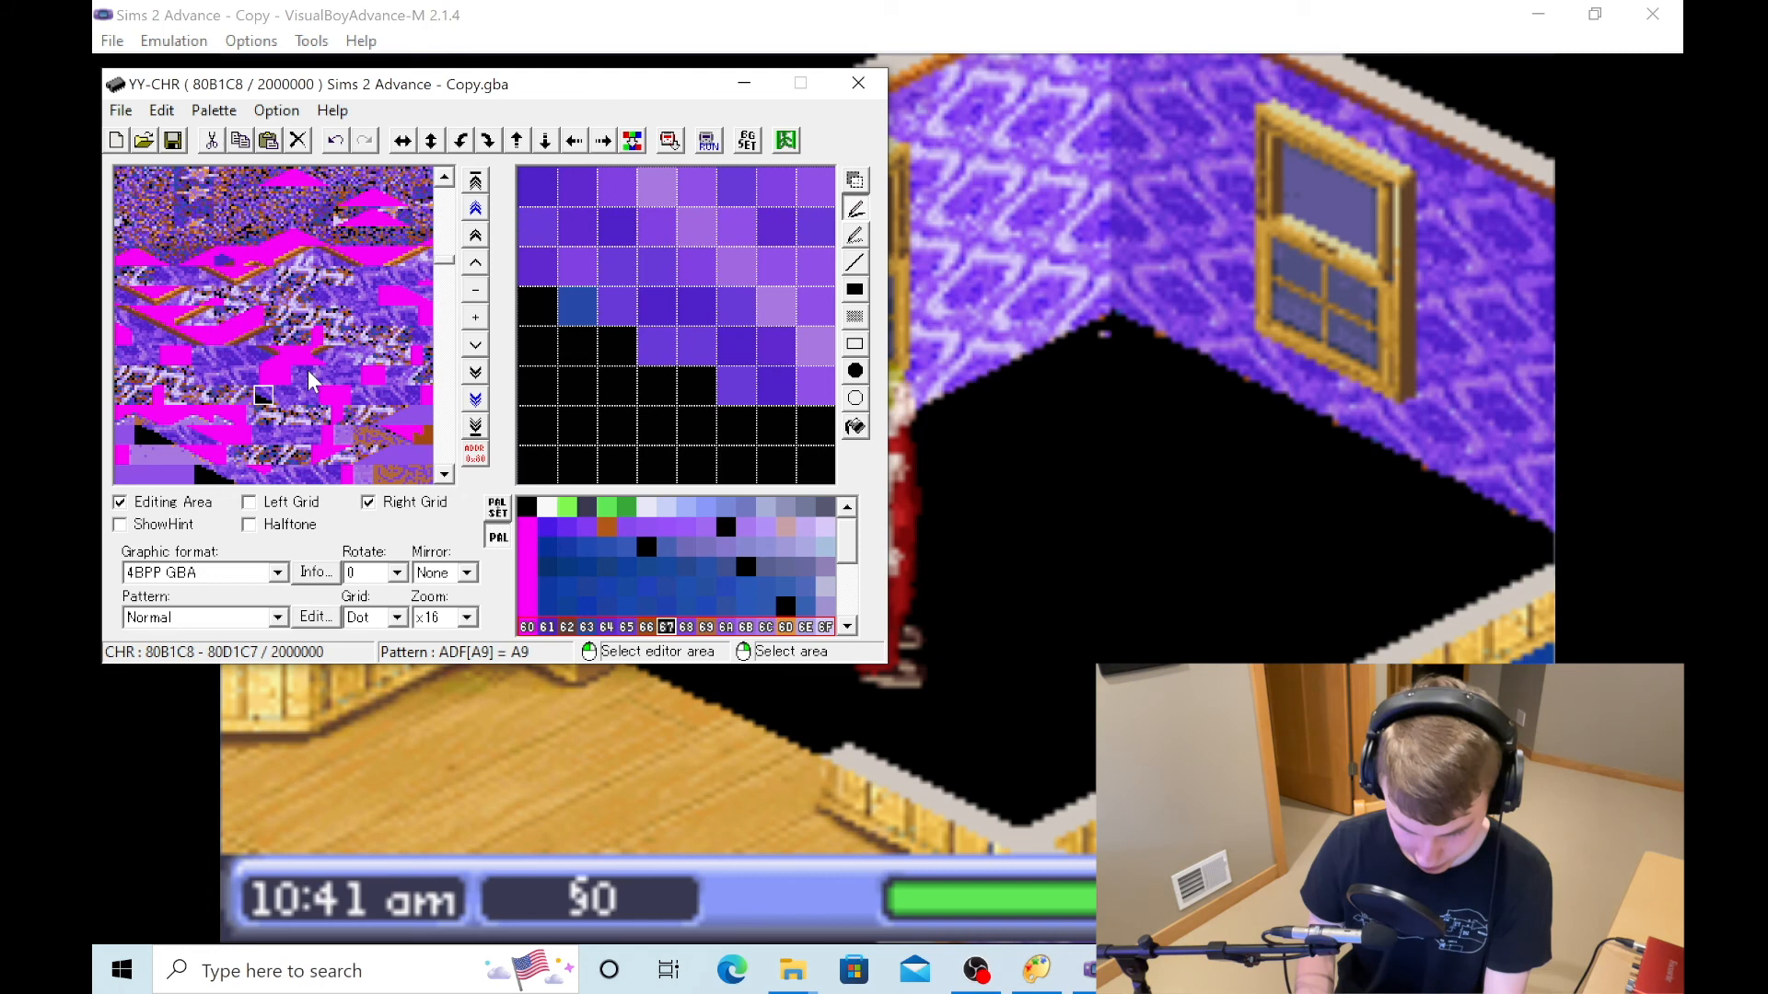
pyautogui.press('Left')
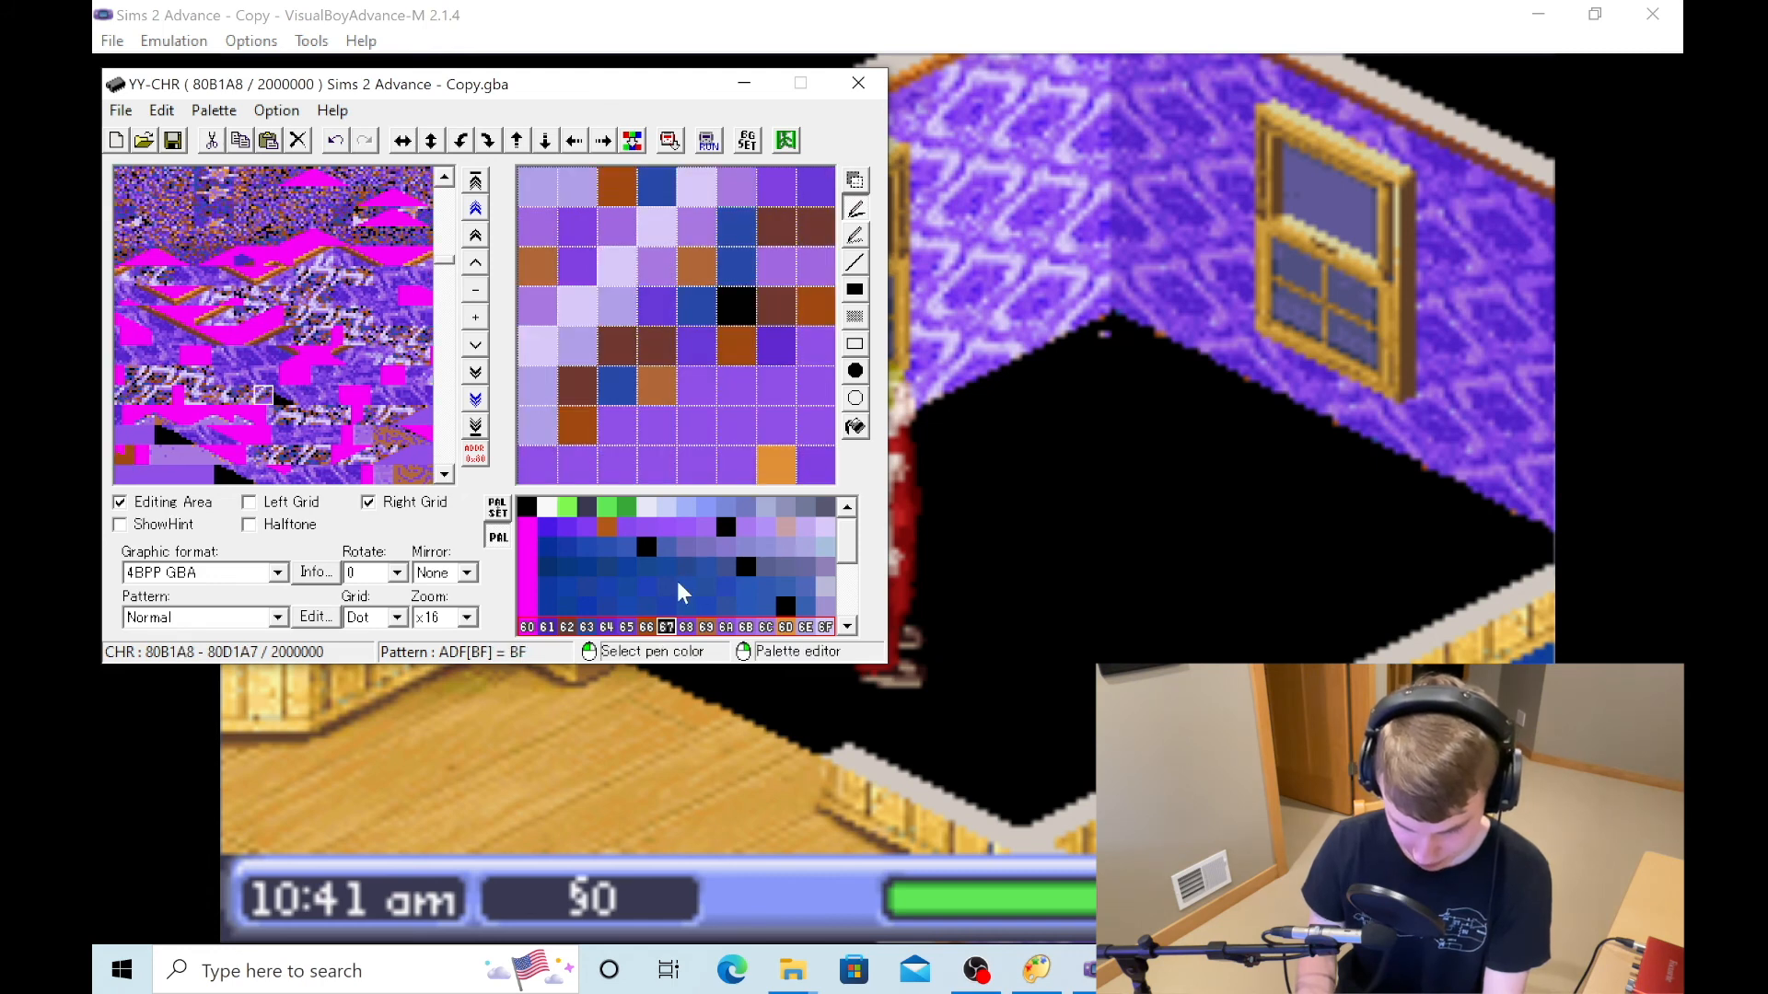
pyautogui.click(726, 528)
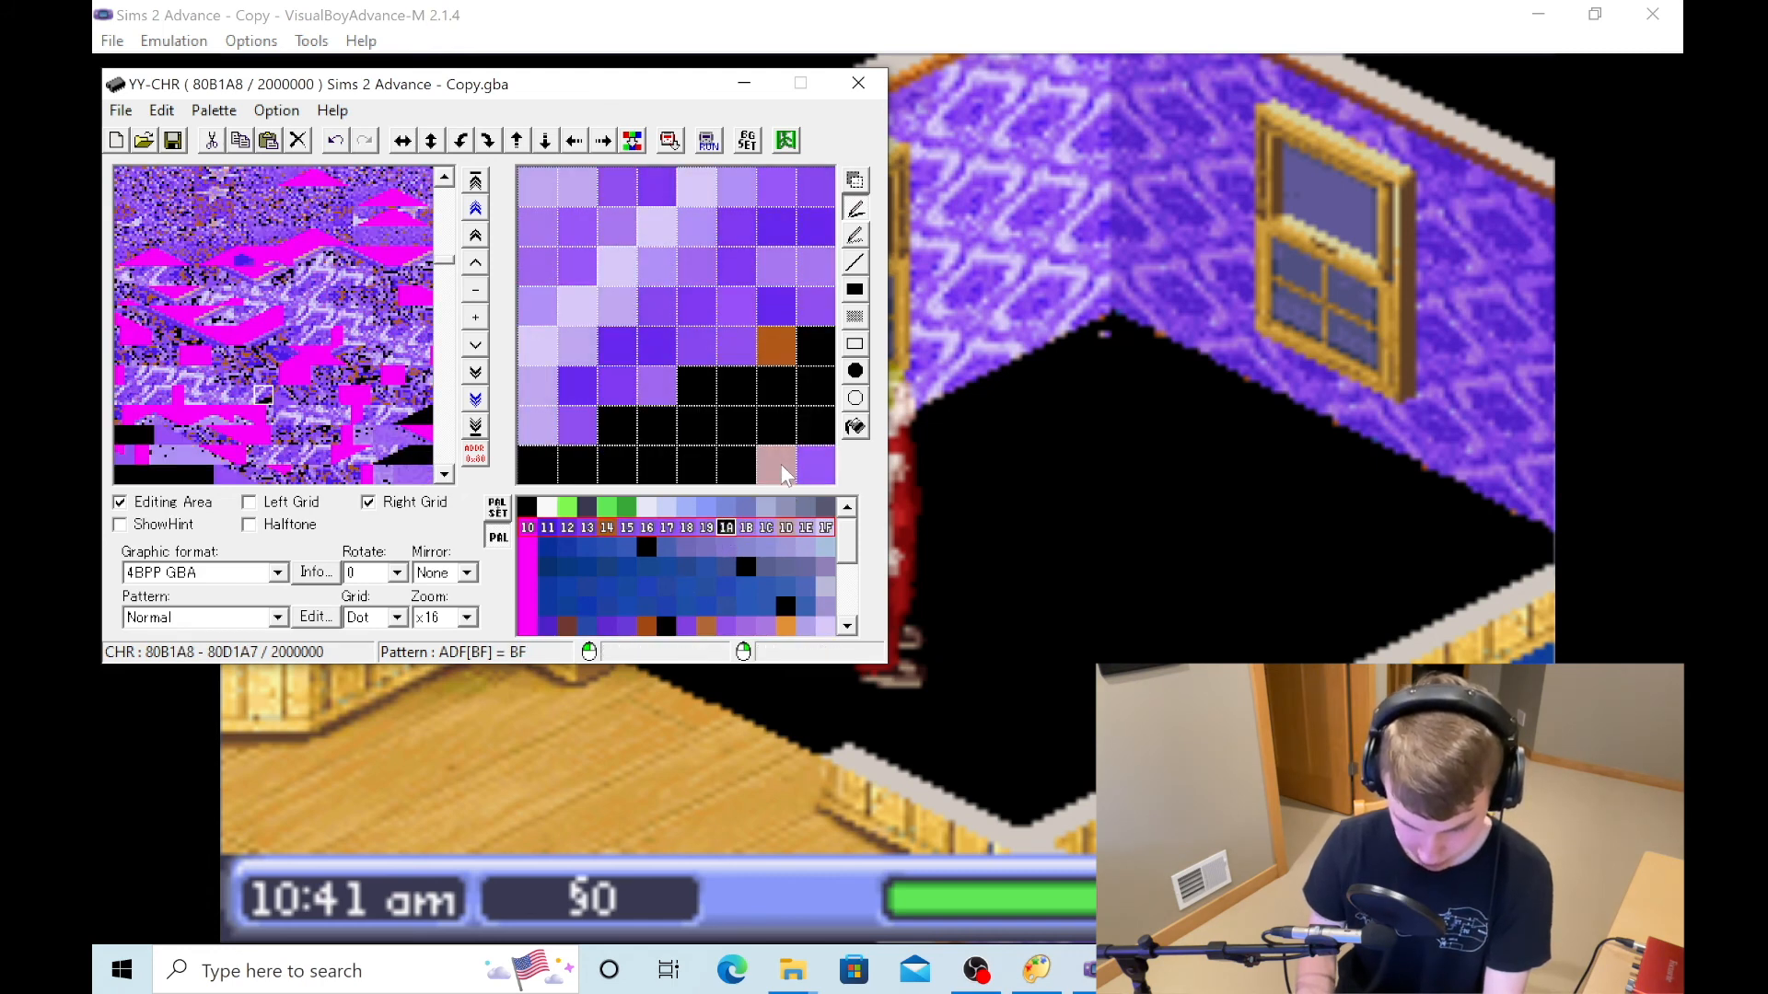
pyautogui.moveTo(781, 462); pyautogui.dragTo(819, 466)
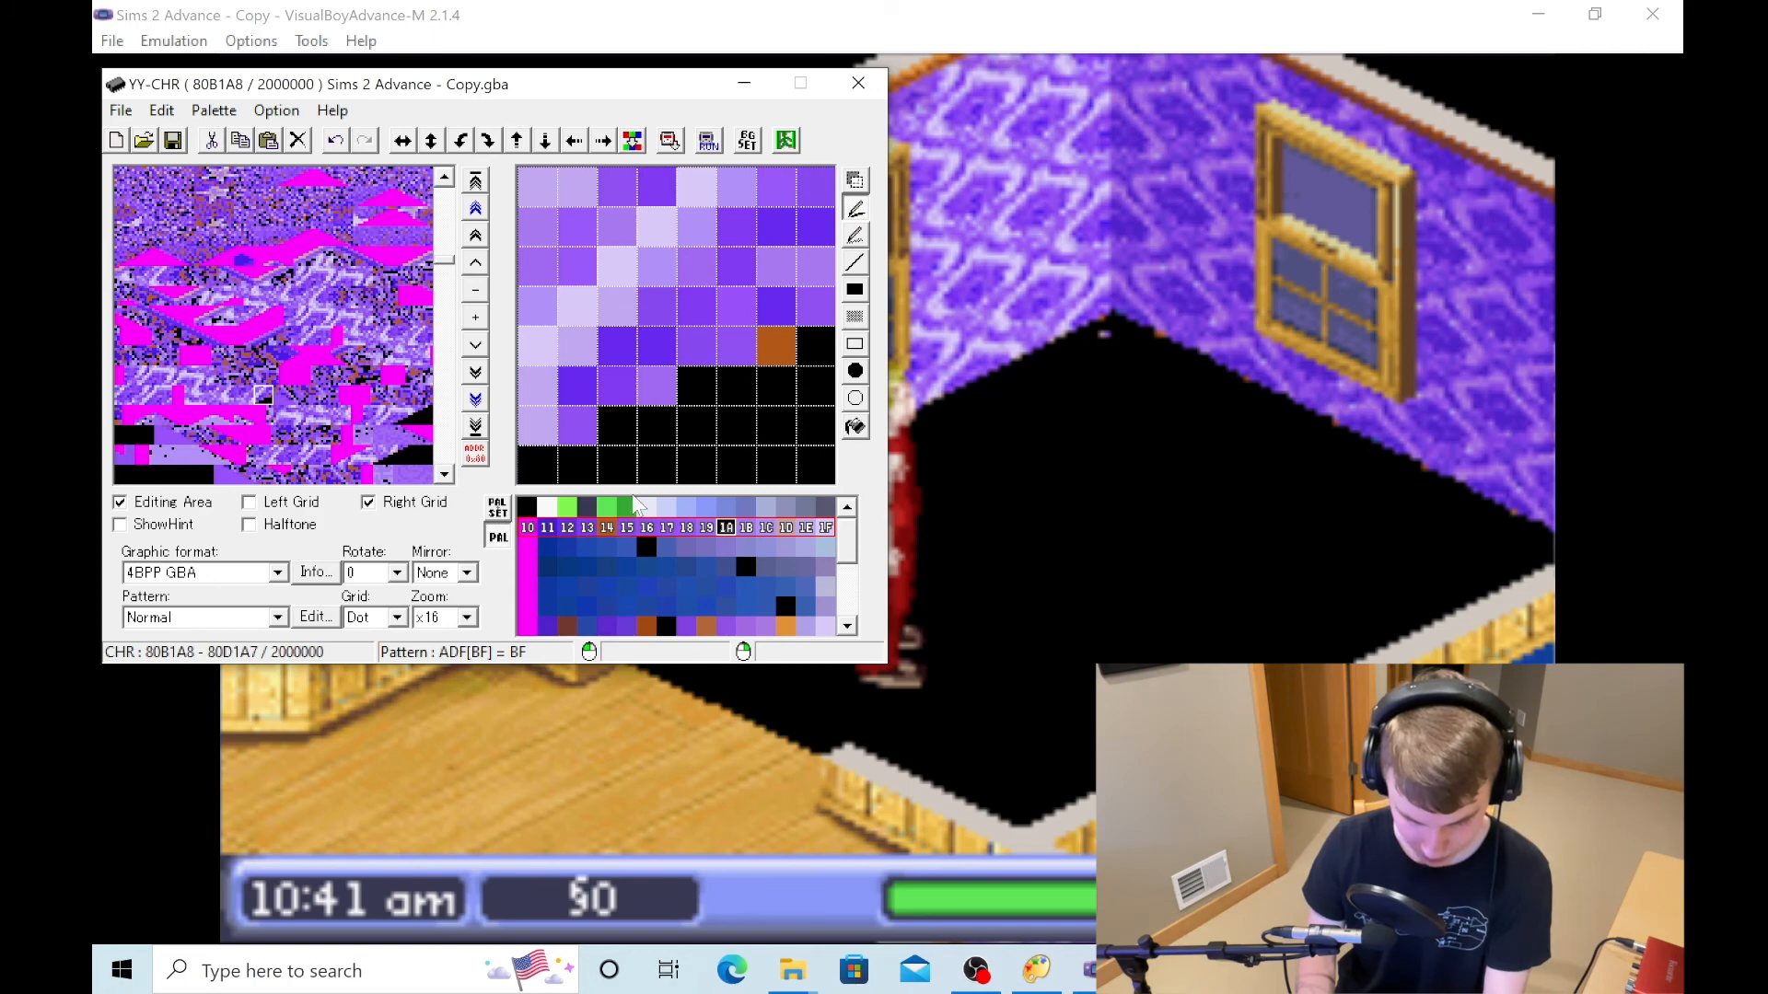
# - Switch to VisualBoyAdvance-M and reload the recent ROM Sims 2 Advance - Copy.gba
pyautogui.click(416, 13)
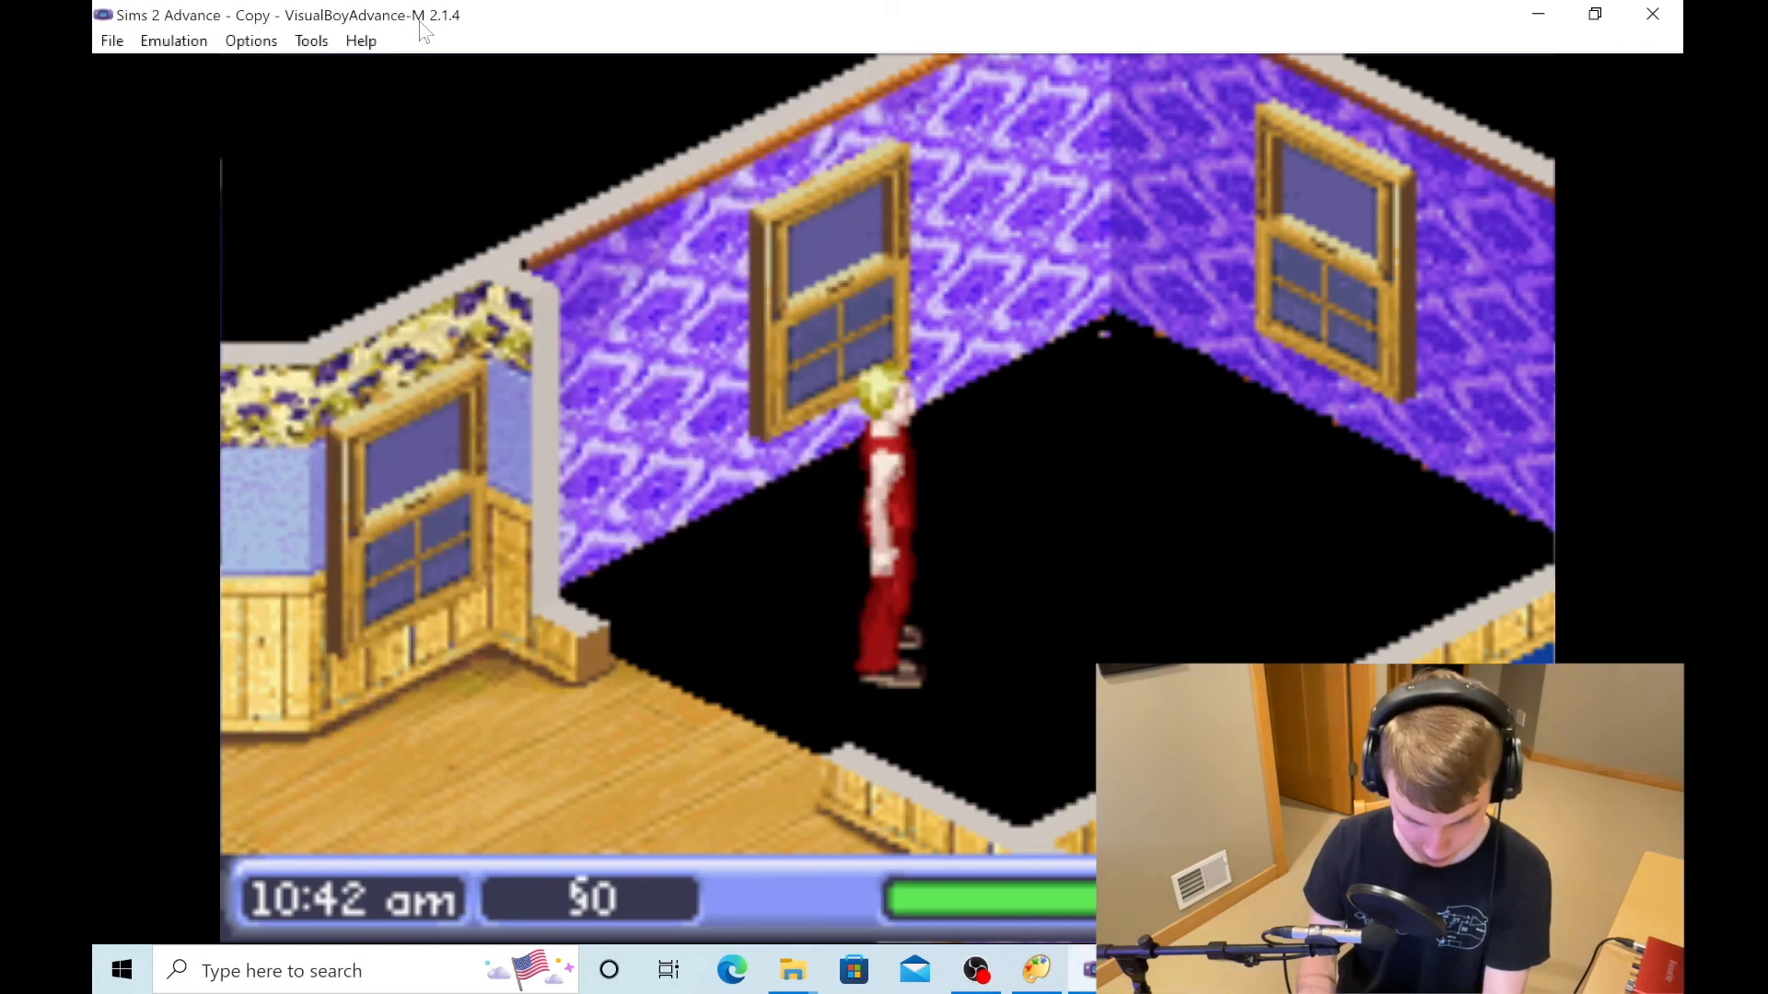
pyautogui.click(112, 40)
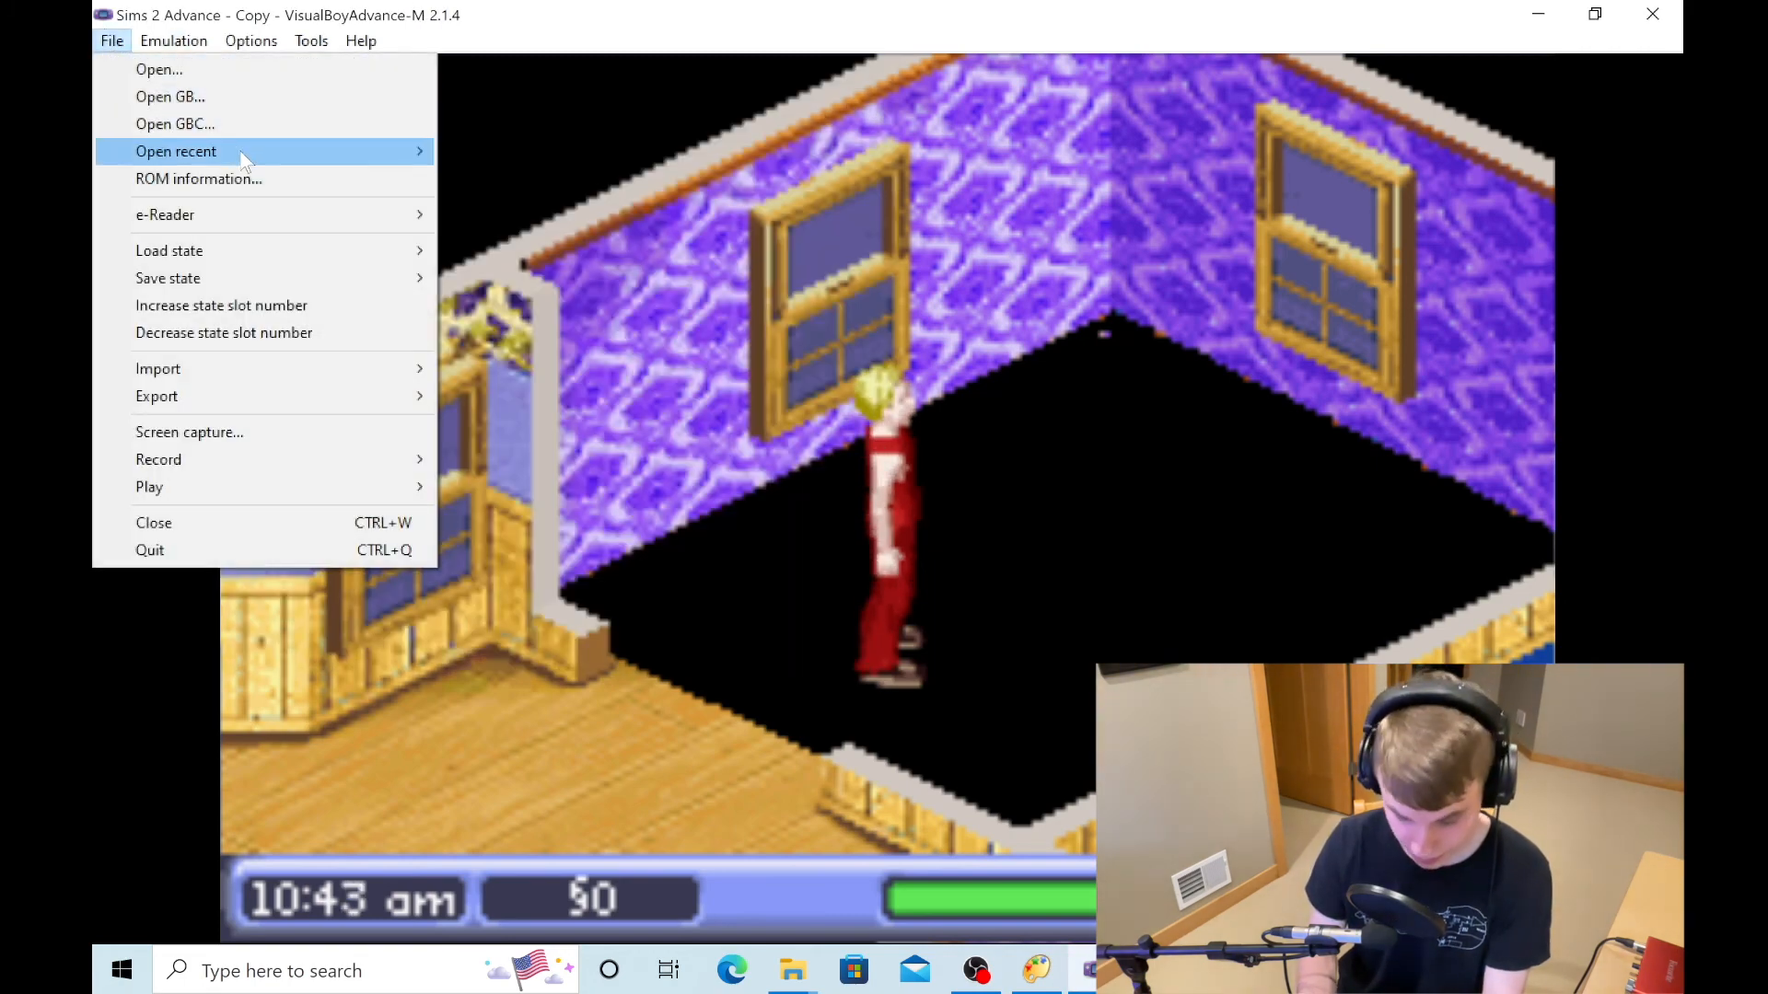
pyautogui.moveTo(259, 151)
pyautogui.click(552, 213)
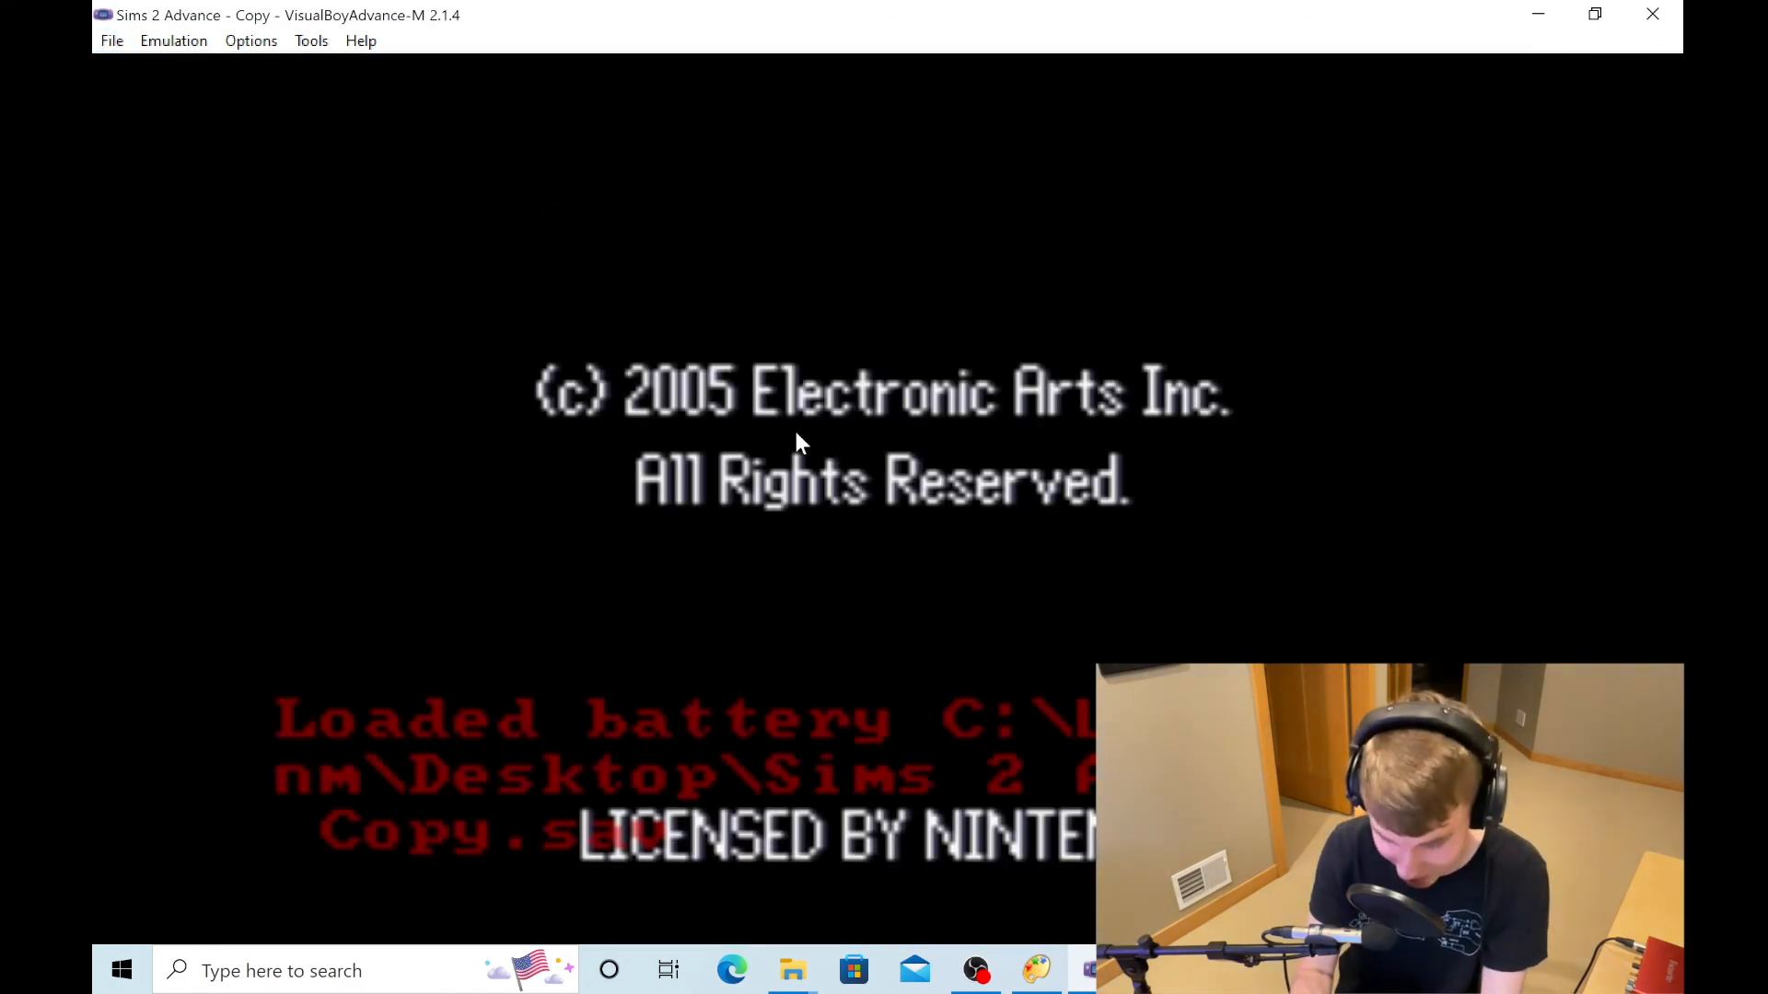
# - Start a new game through Create-a-Sim and walk the Sim into the purple-walled room to check its black floor
pyautogui.press('Return')
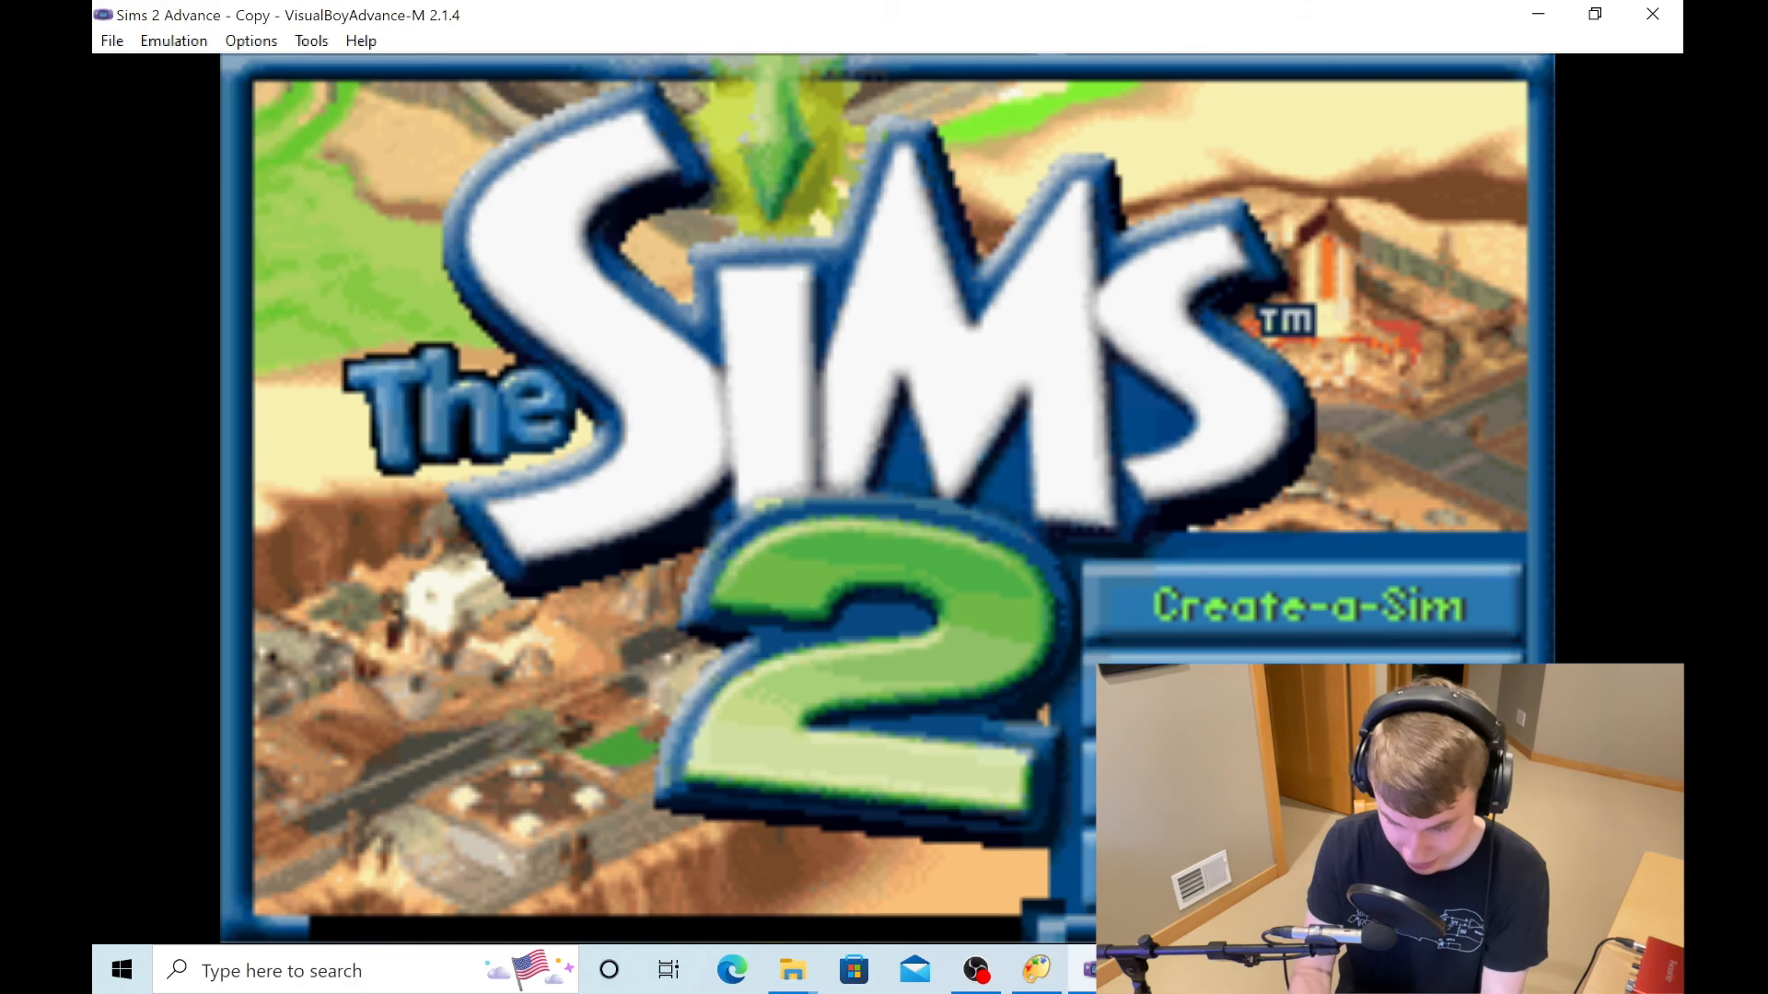
pyautogui.press('Return')
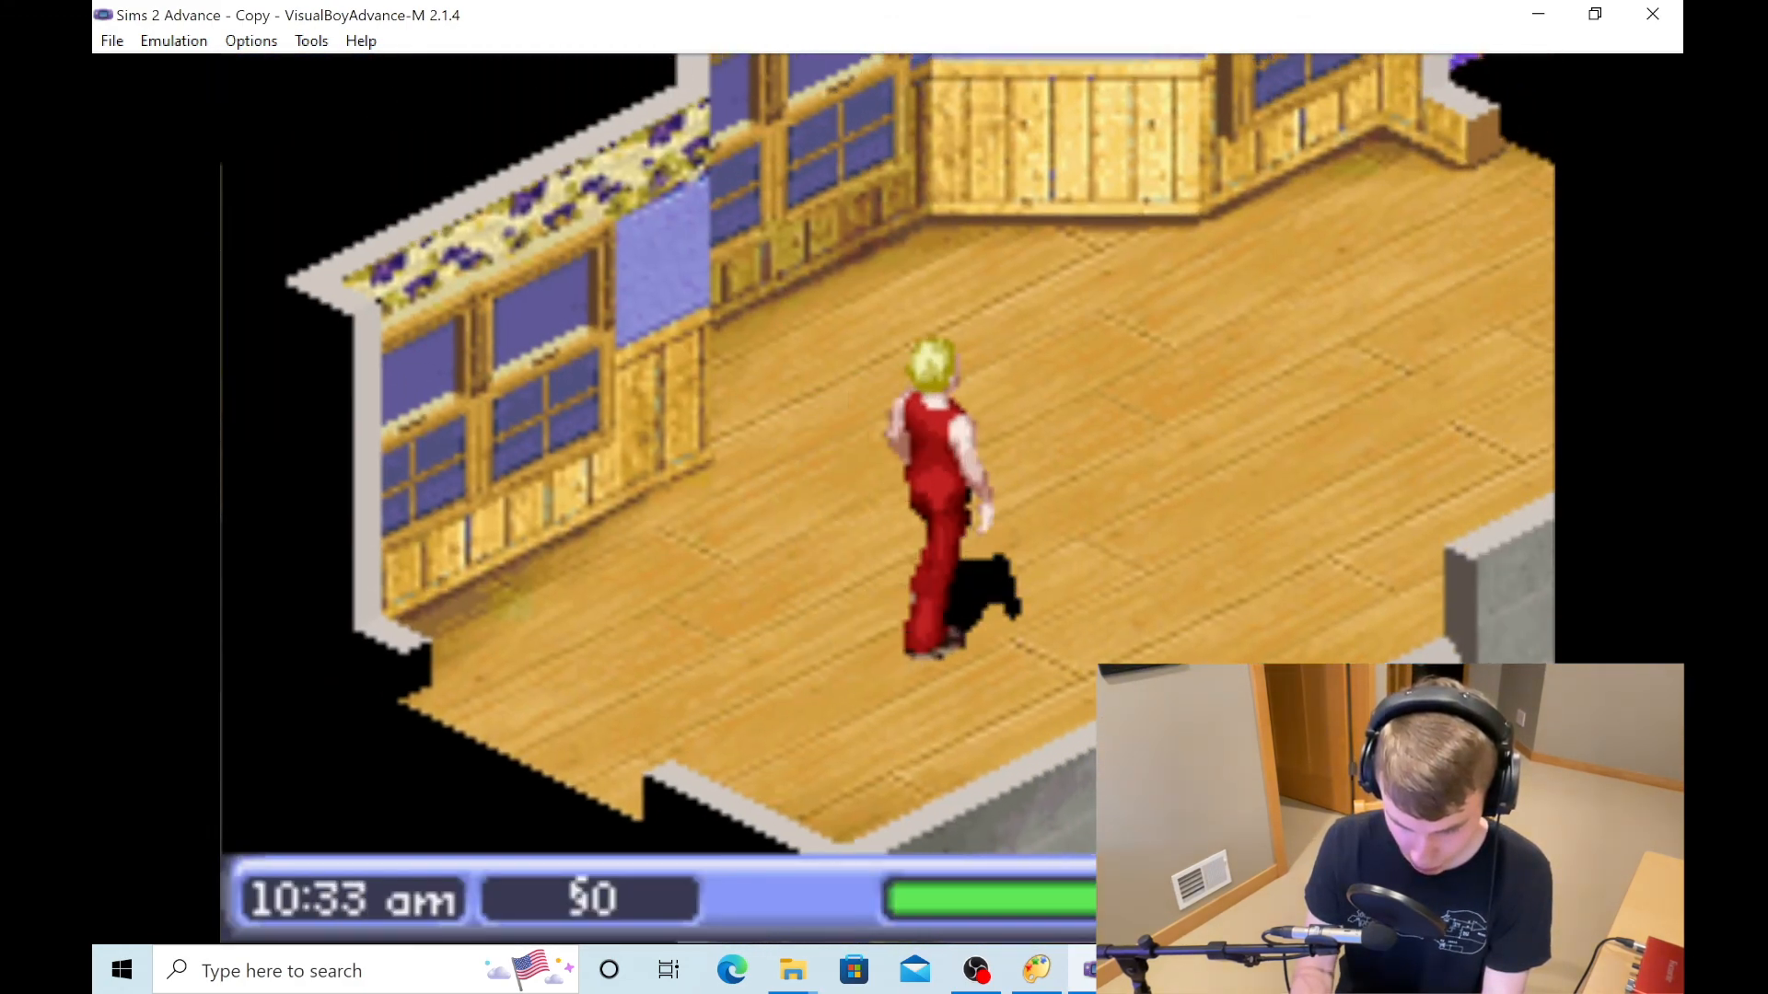
pyautogui.hotkey('Up', 'Right')
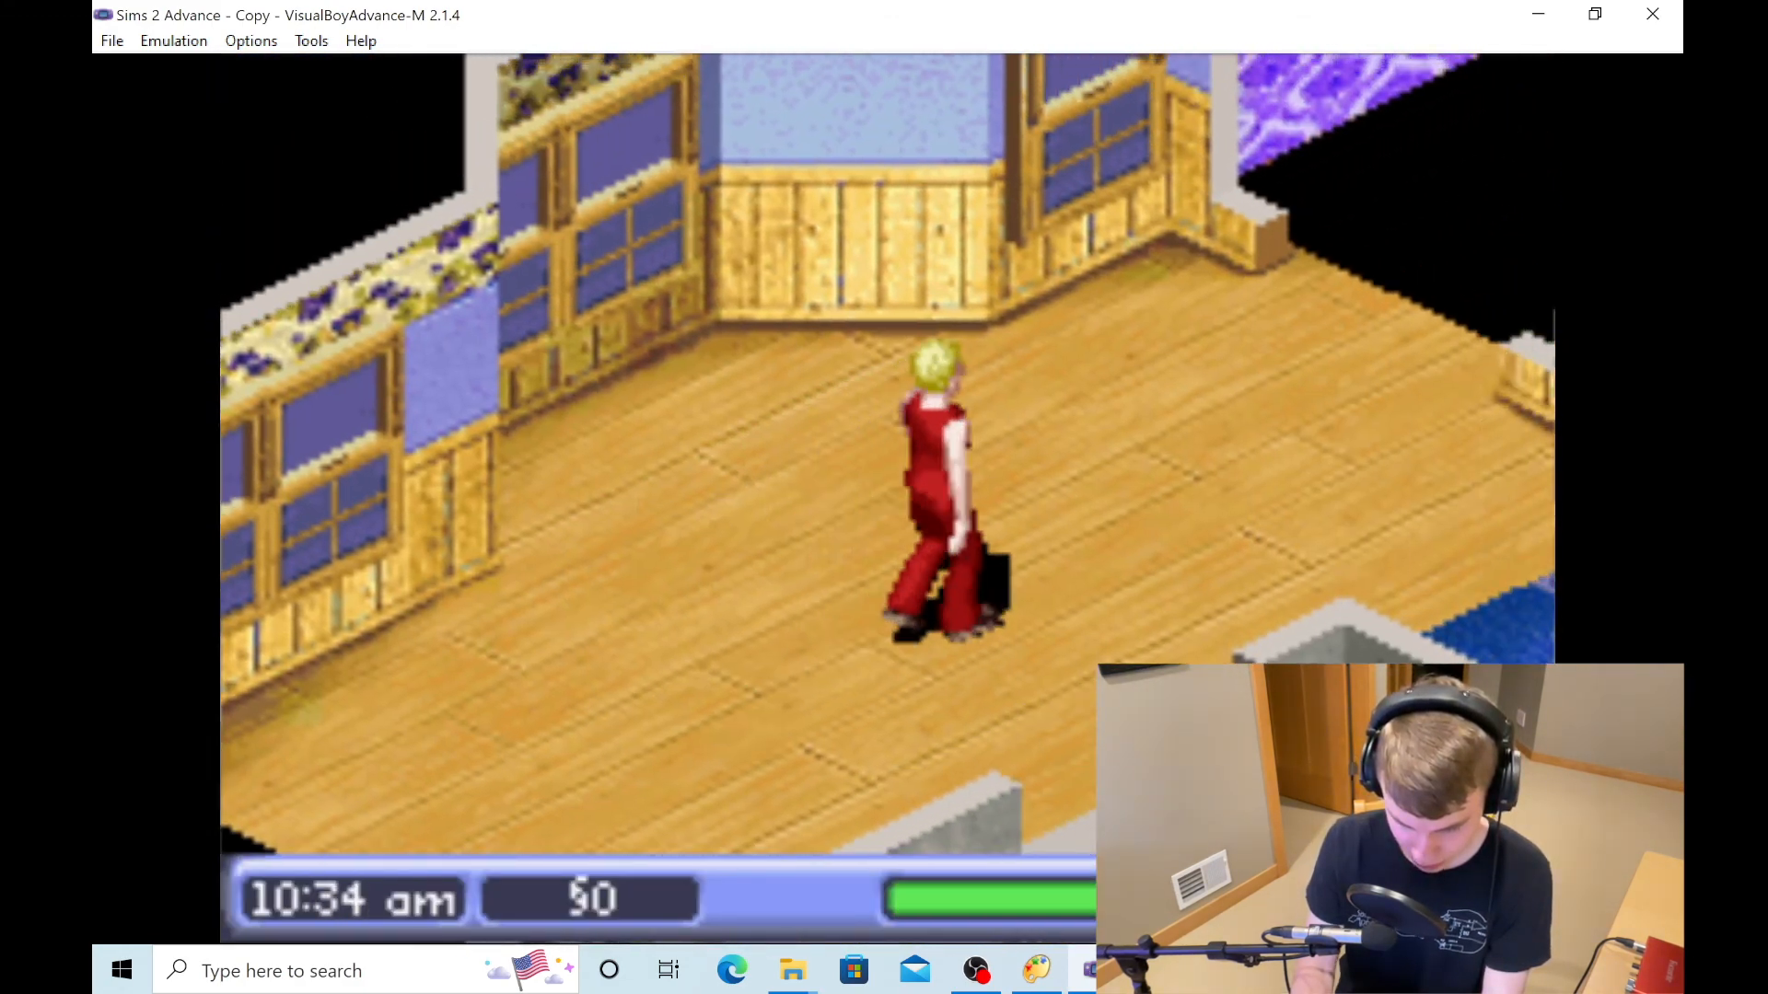
pyautogui.press('Right')
pyautogui.press('Down')
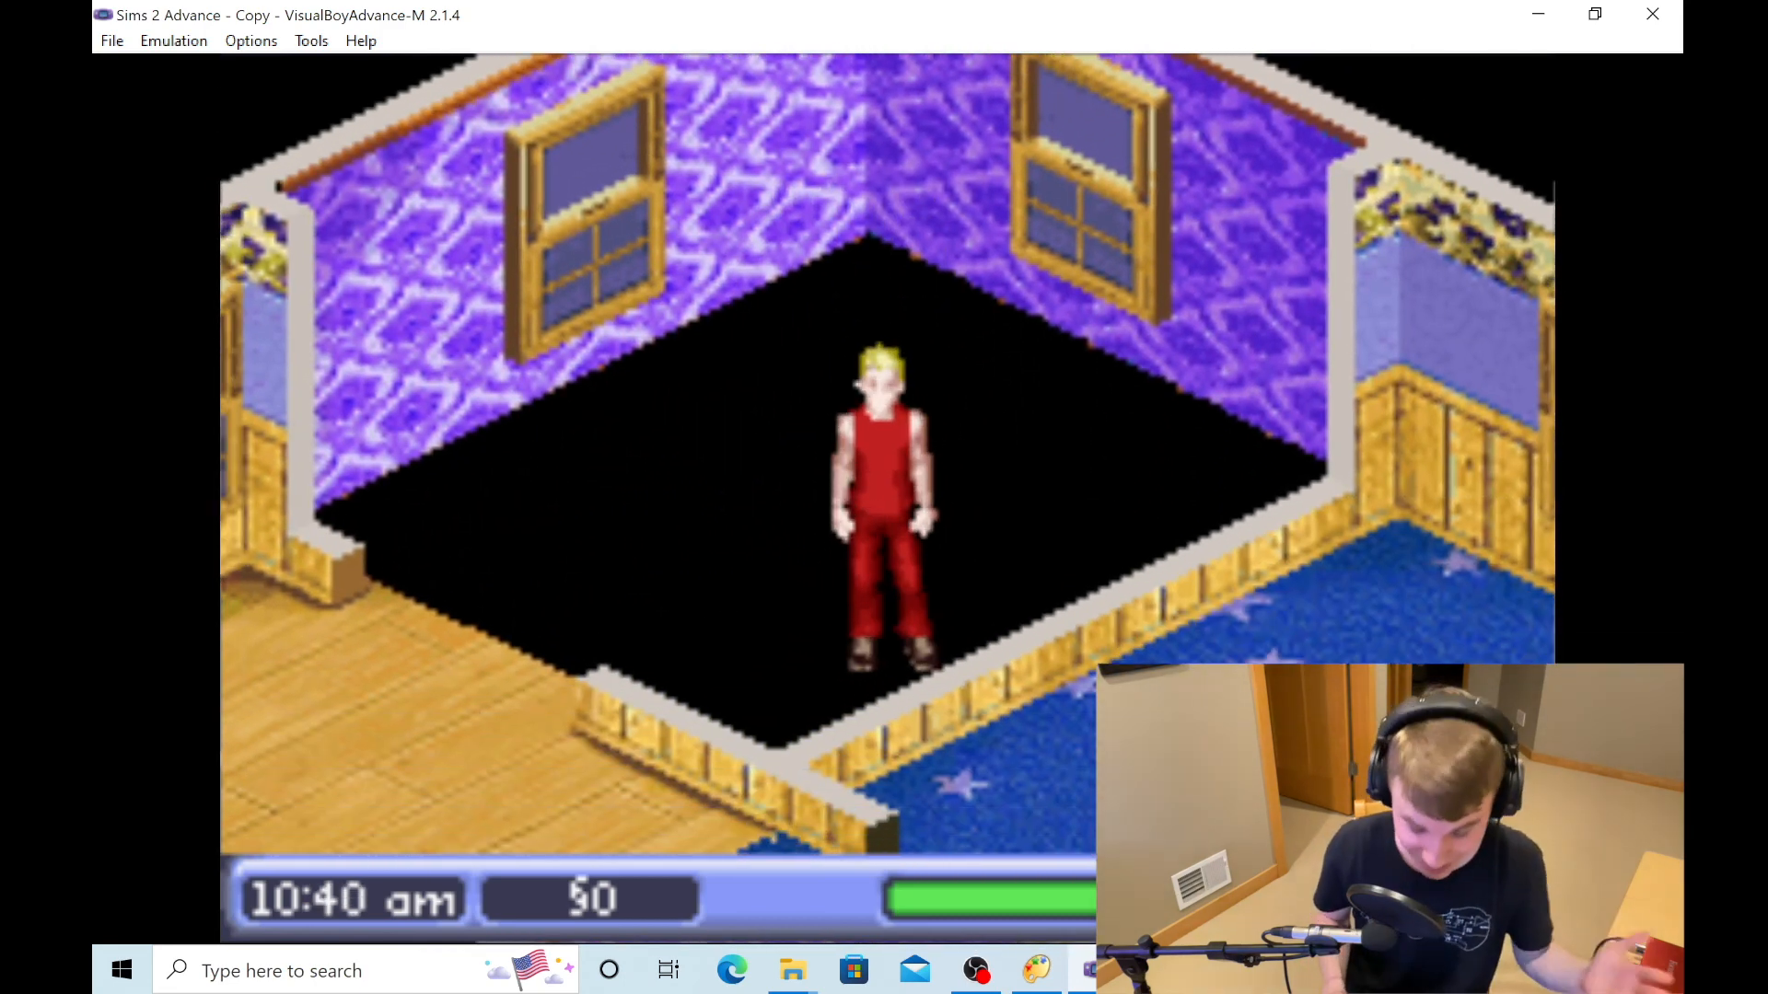